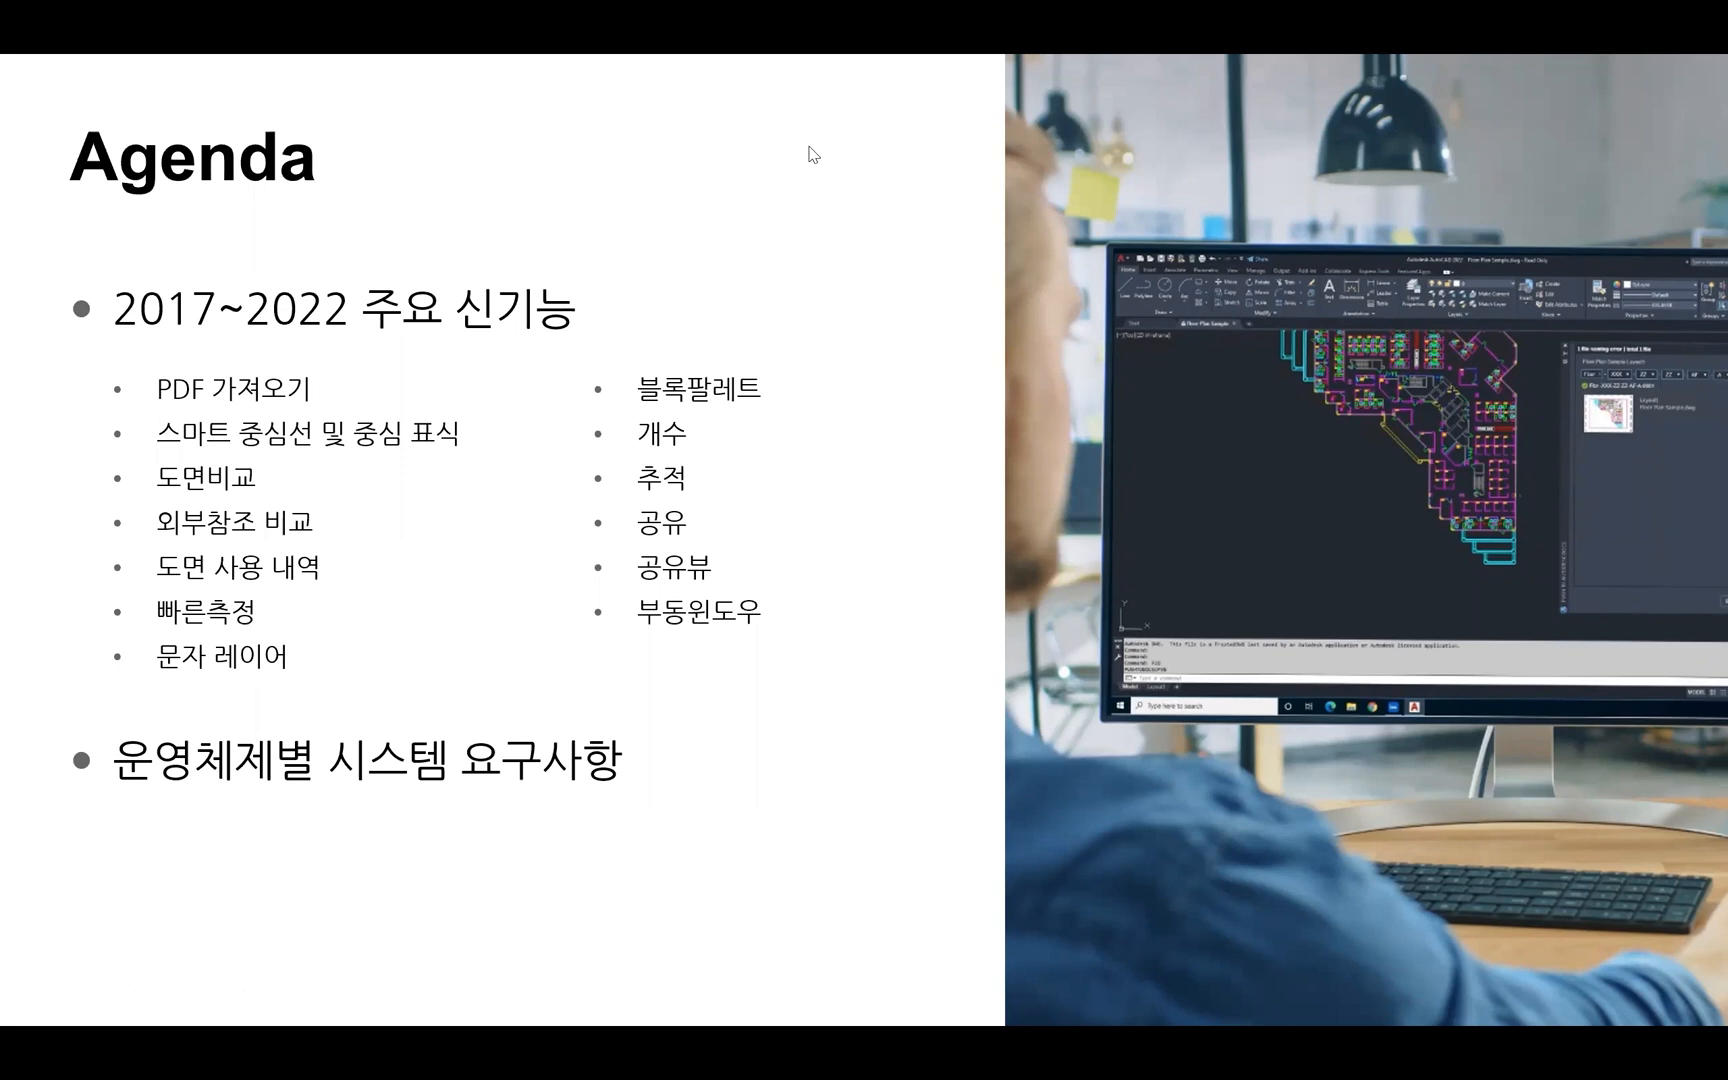
left_click(677, 297)
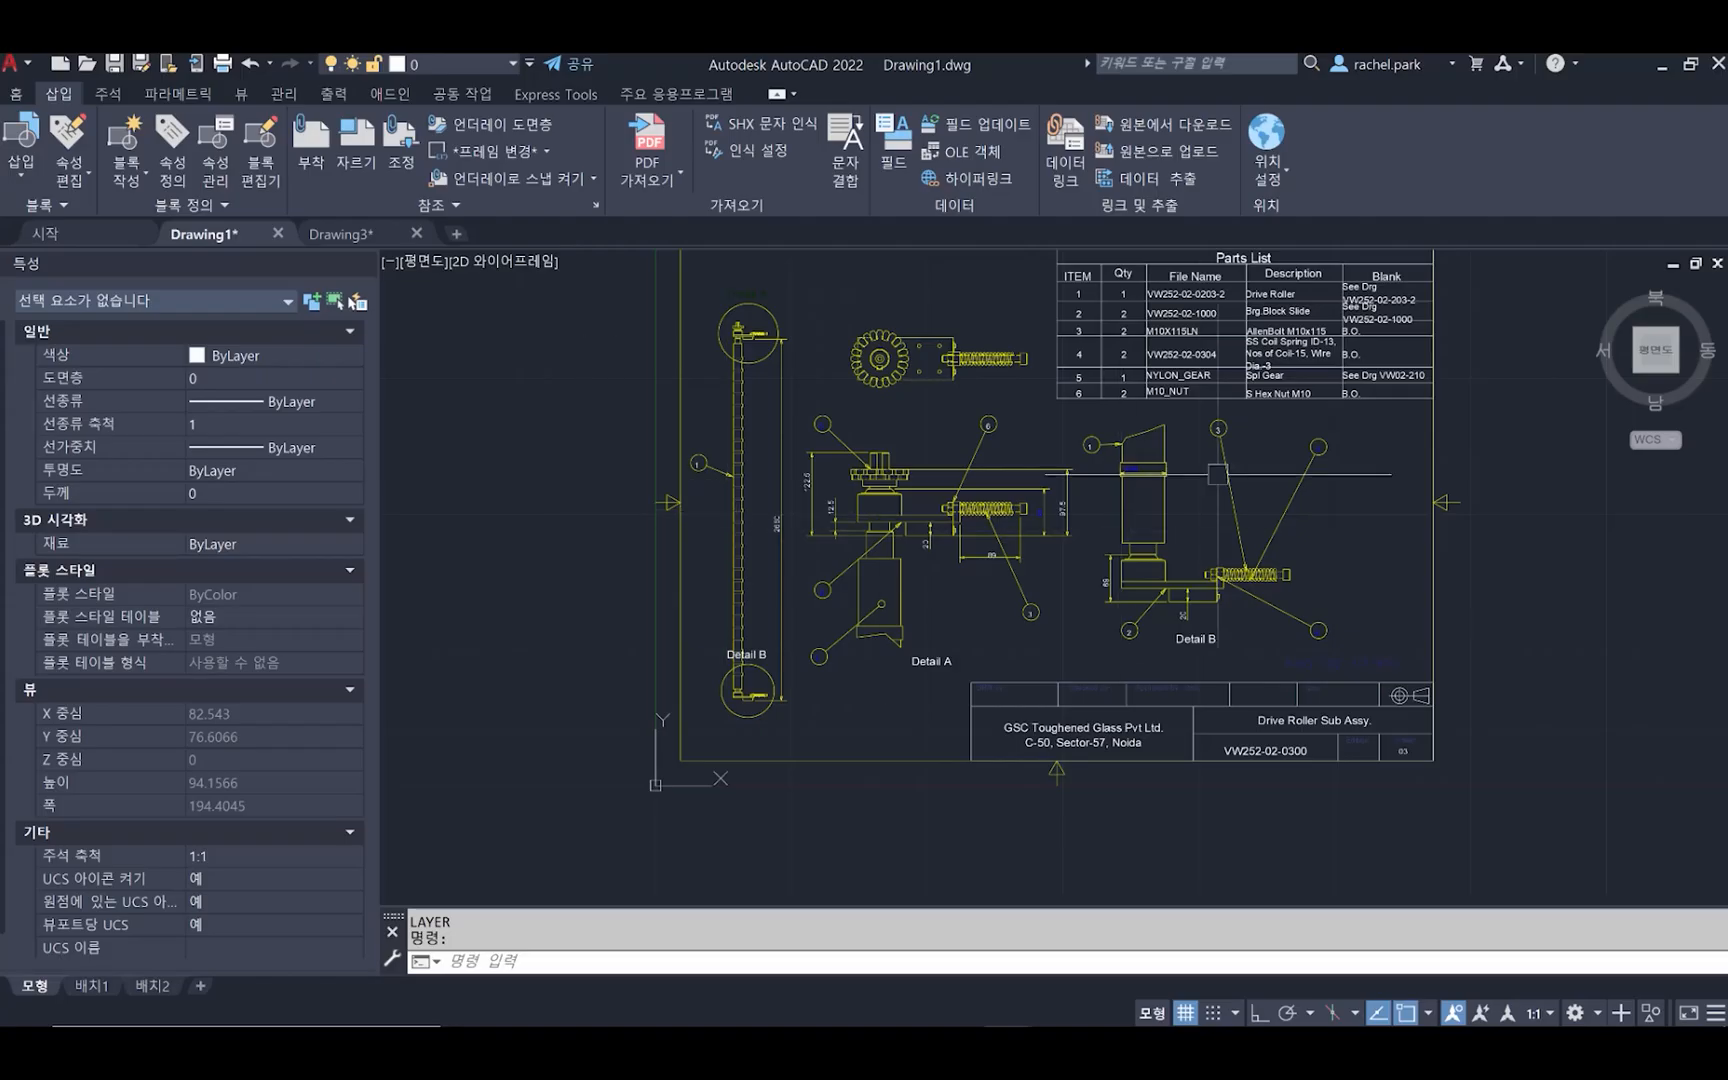
scroll(1217, 474, "down", 1)
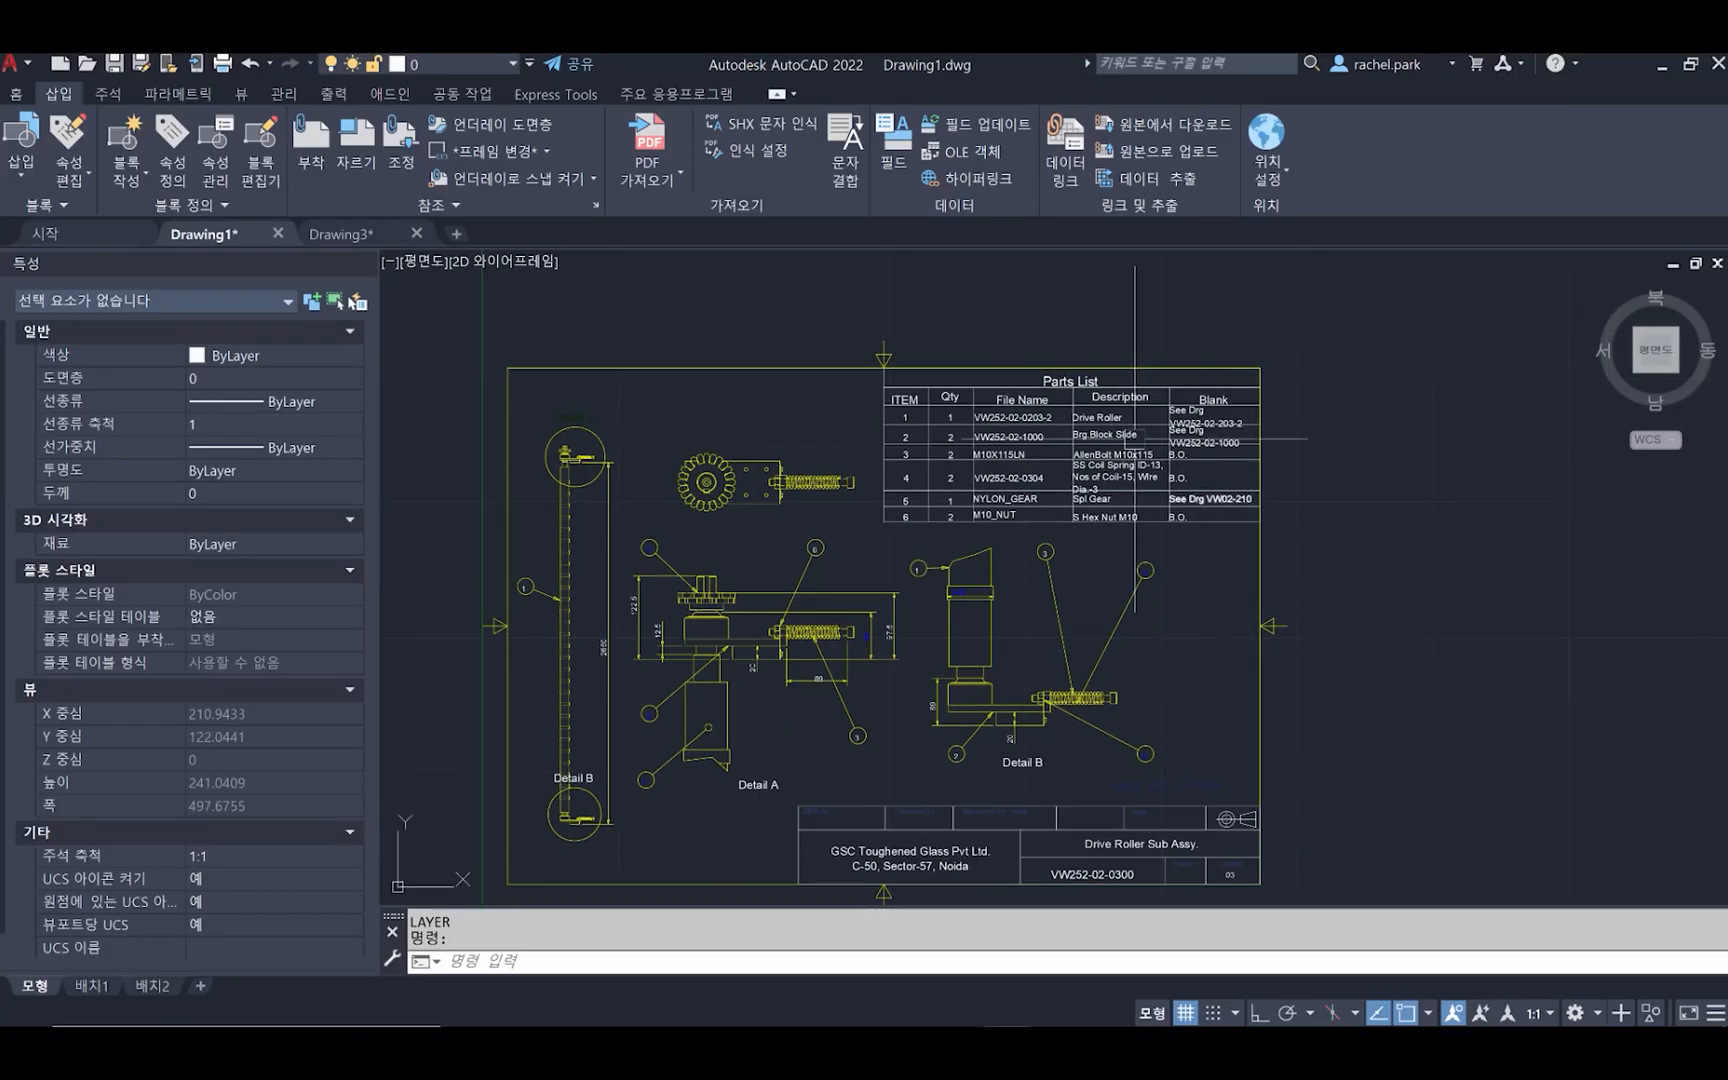
Inspect the Drive Roller entry in the Parts List by opening it in the text editor and closing it
scroll(1107, 413, "up", 5)
left_click(1107, 418)
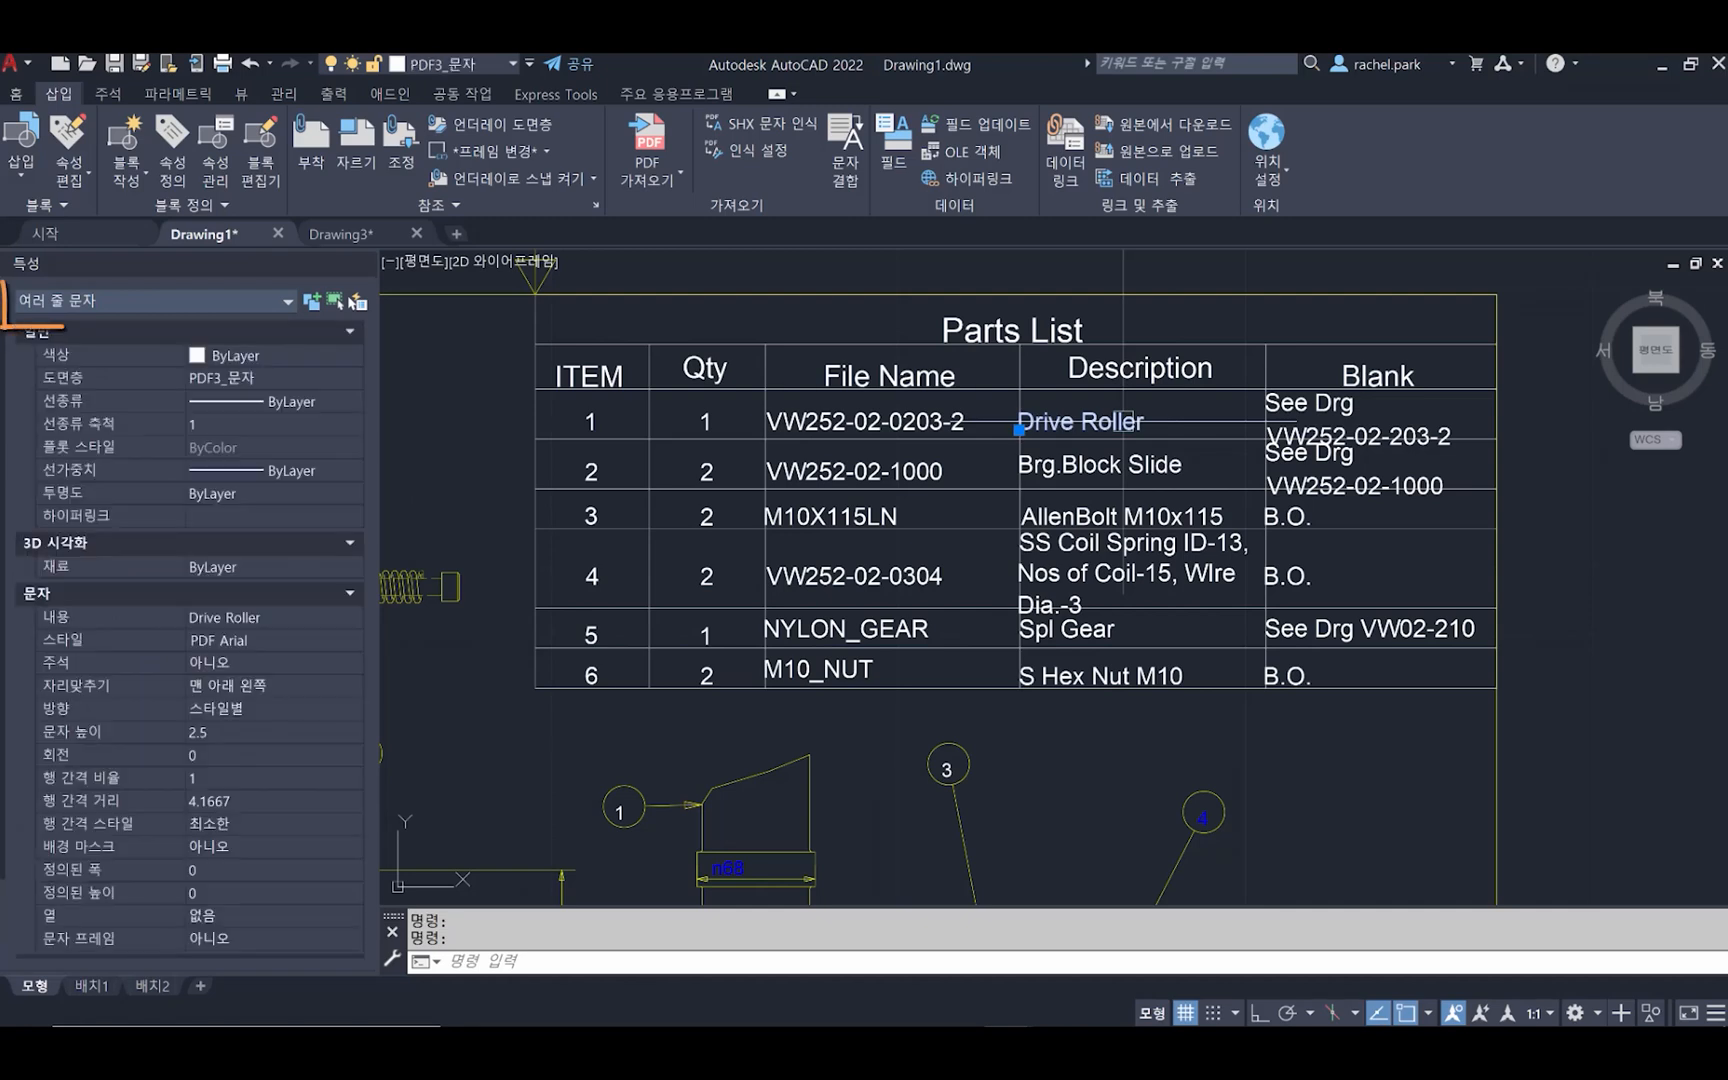
double_click(1118, 422)
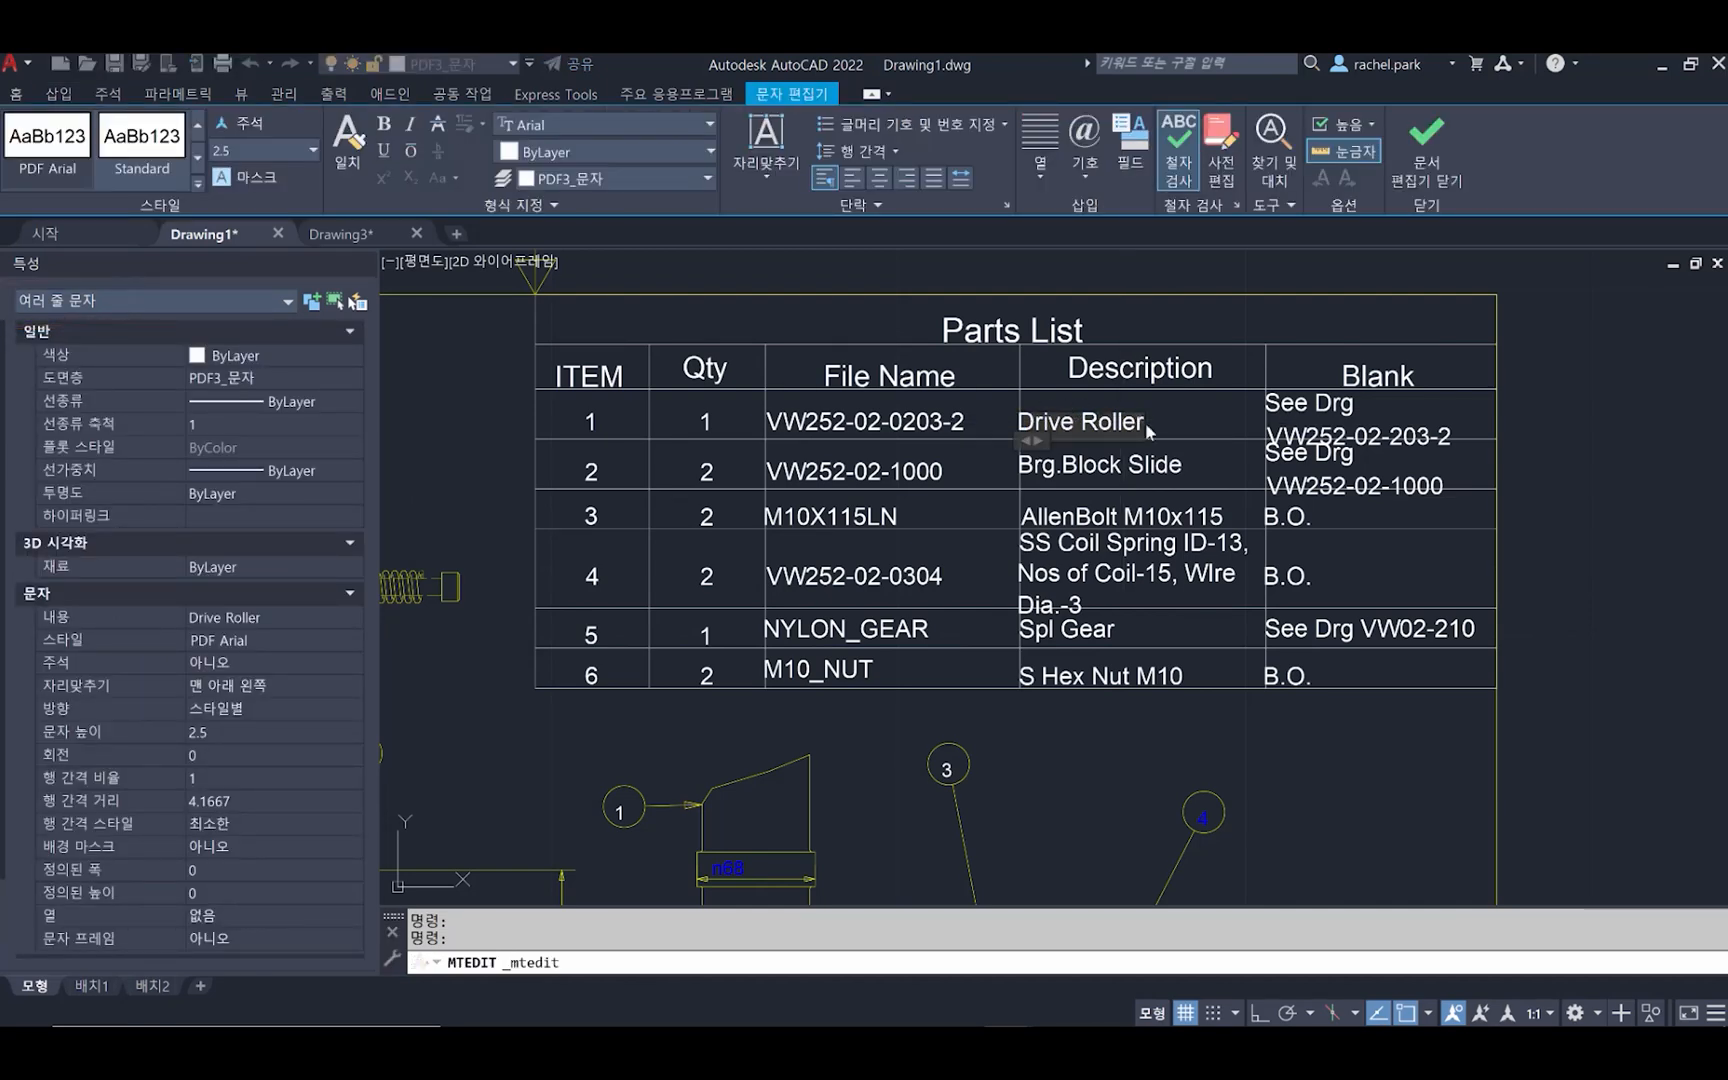
left_click(1140, 549)
Combine the three lines of the SS Coil Spring description in the Parts List into one multiline text object
left_click(1140, 549)
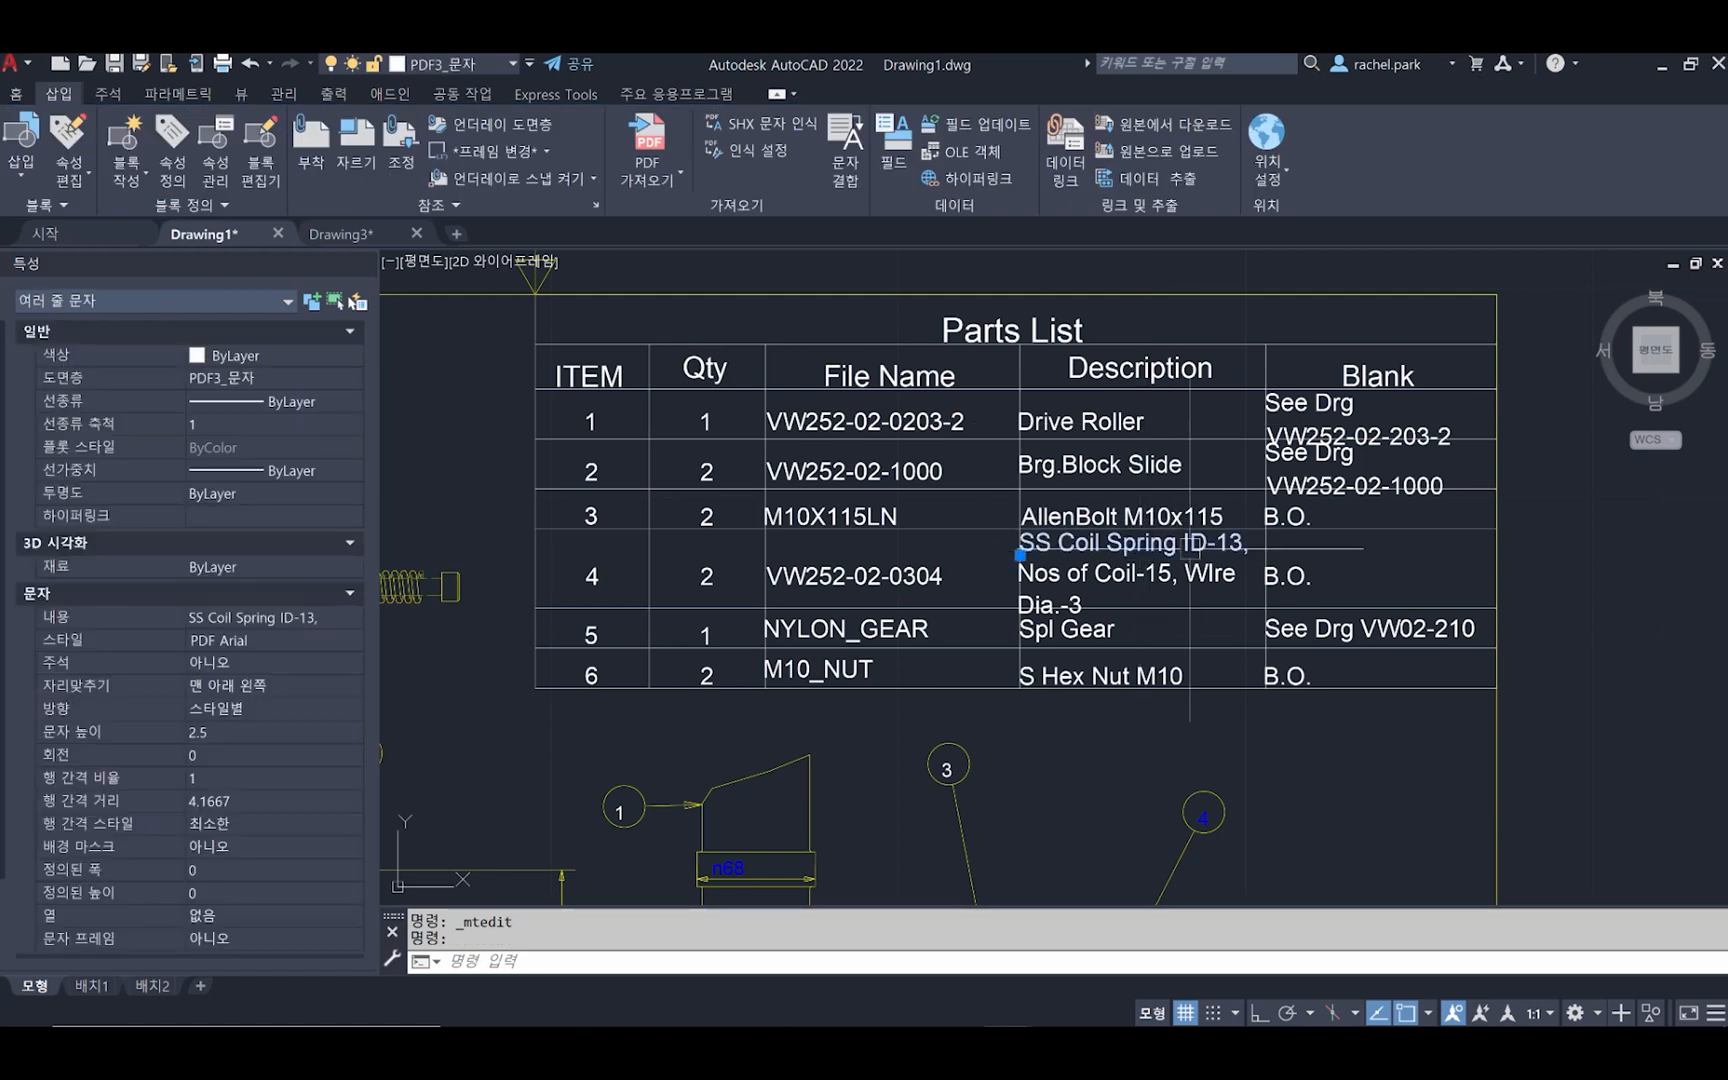
left_click(1120, 573)
left_click(1108, 600)
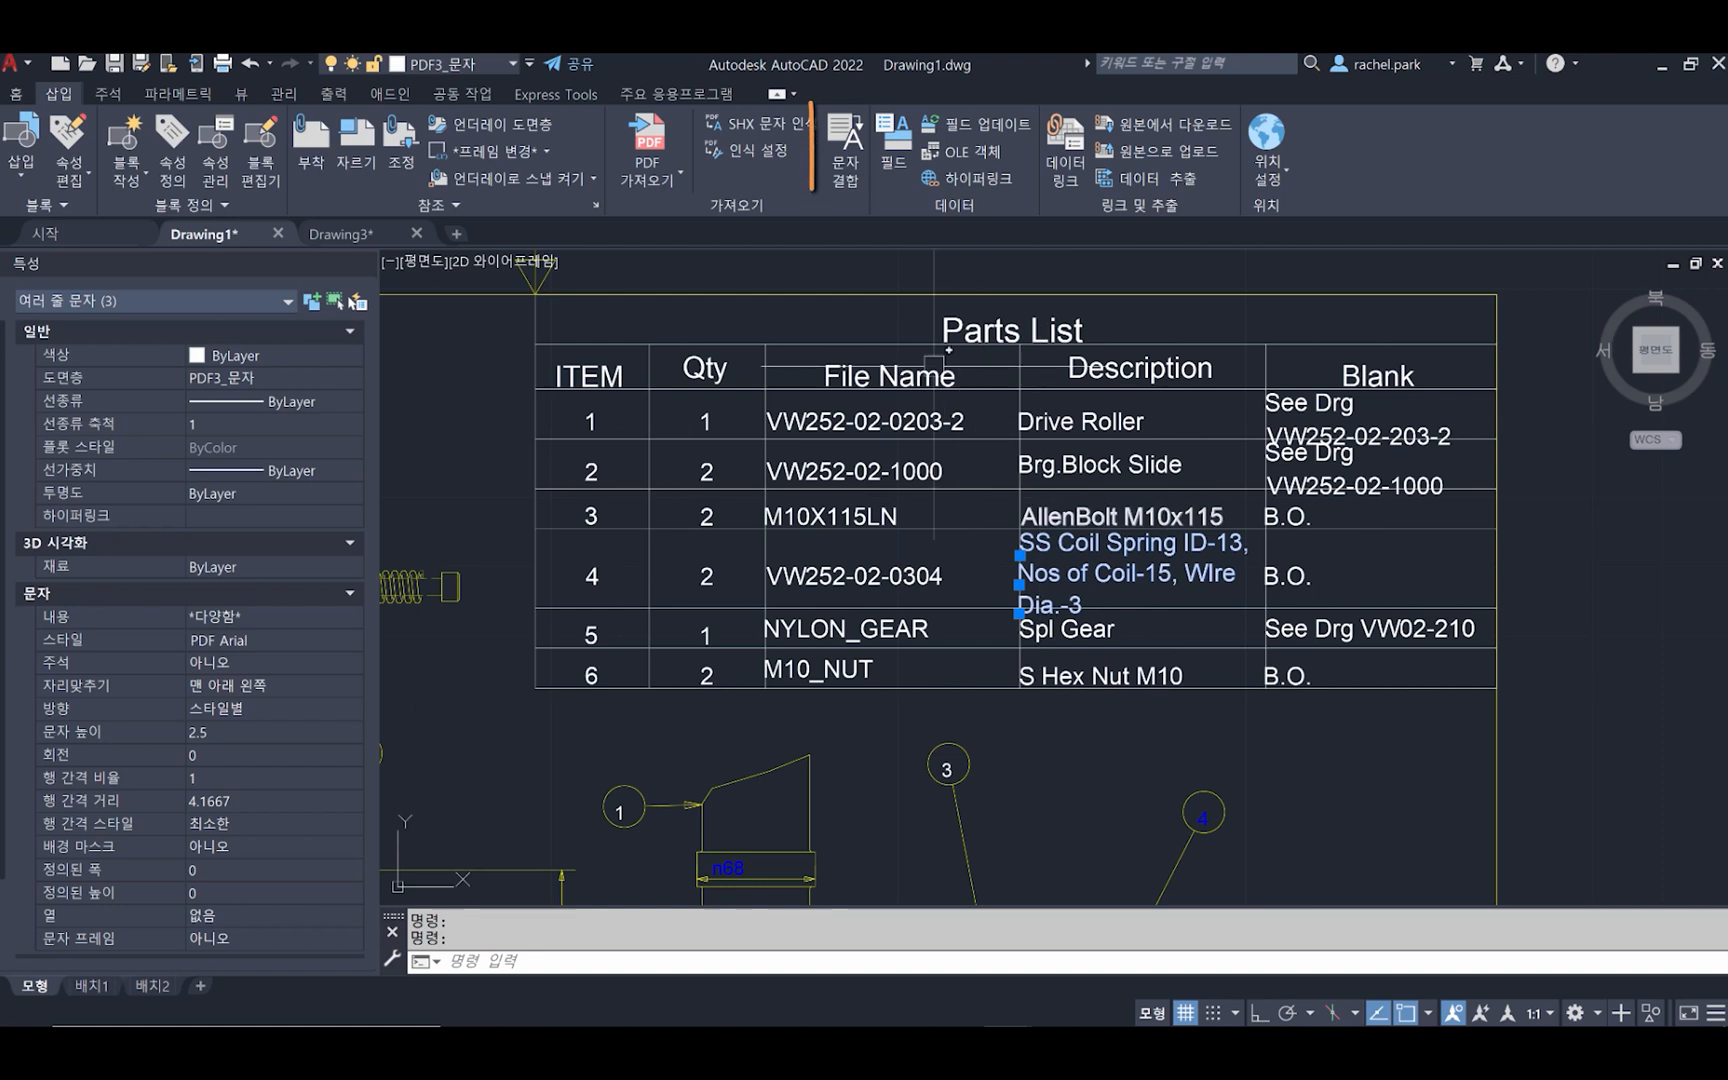
left_click(842, 183)
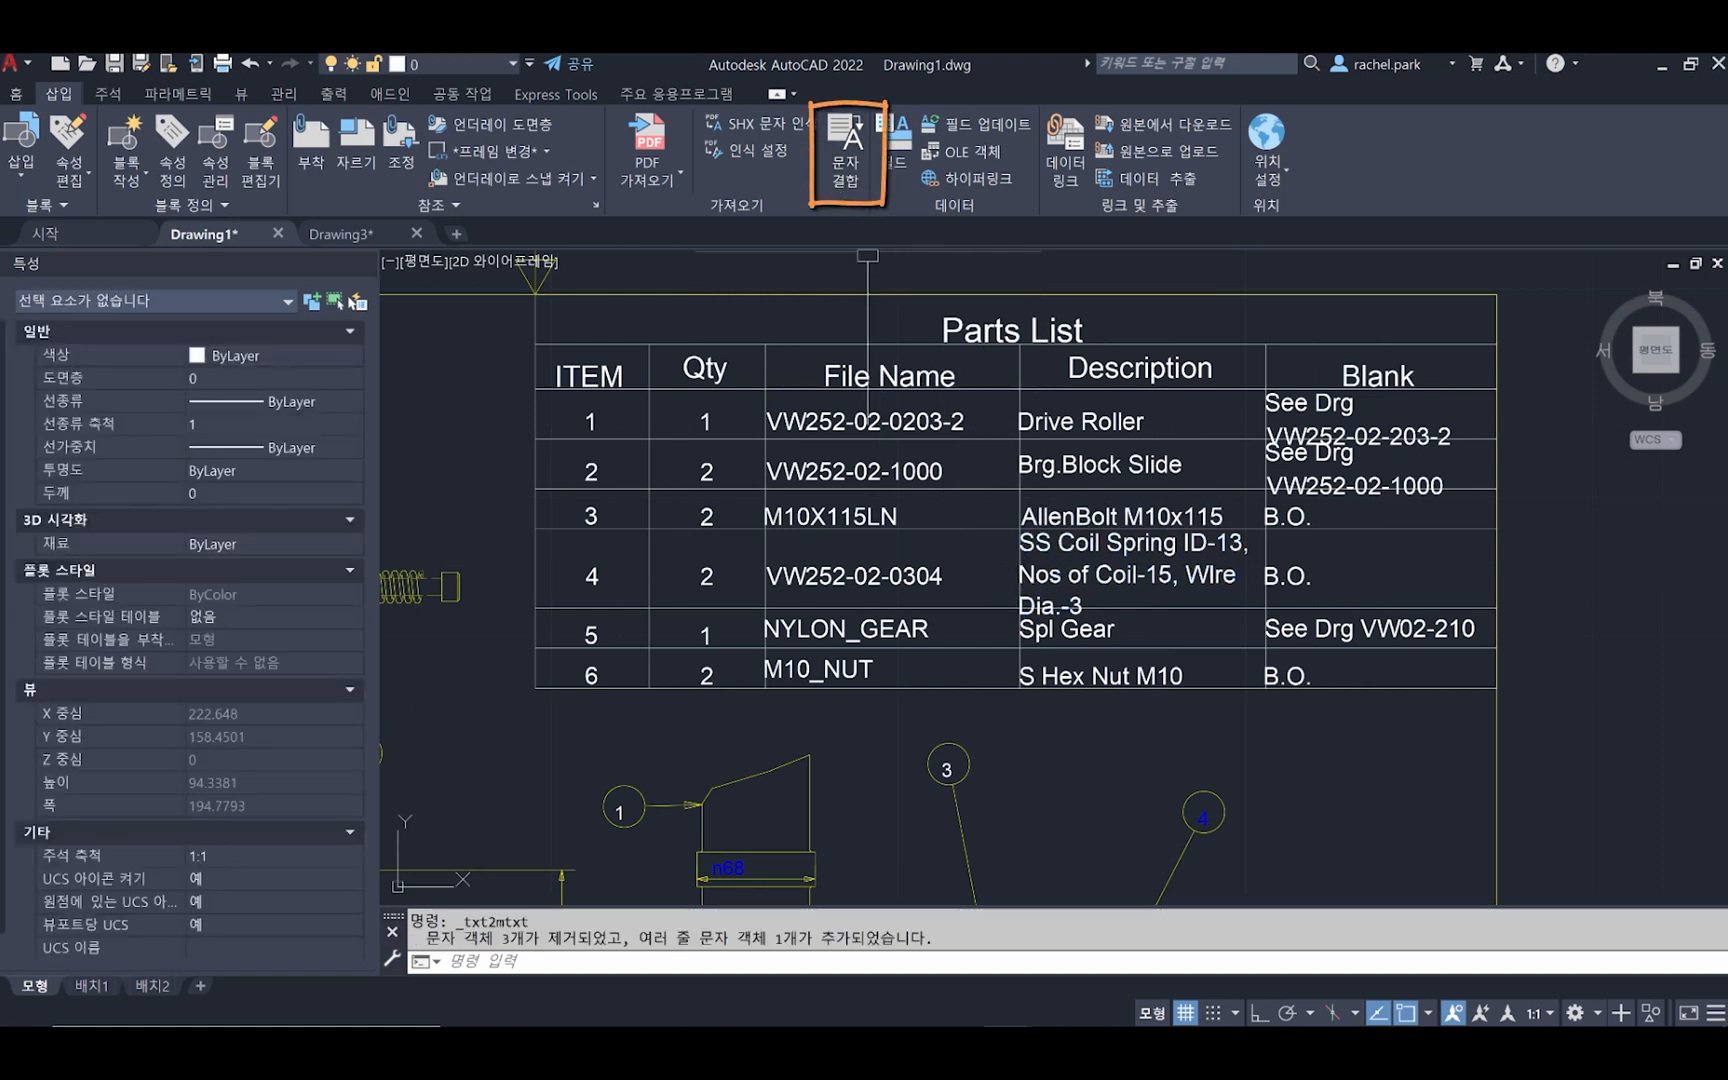
Check the combined SS Coil Spring description by opening it in the text editor and closing it
left_click(1132, 597)
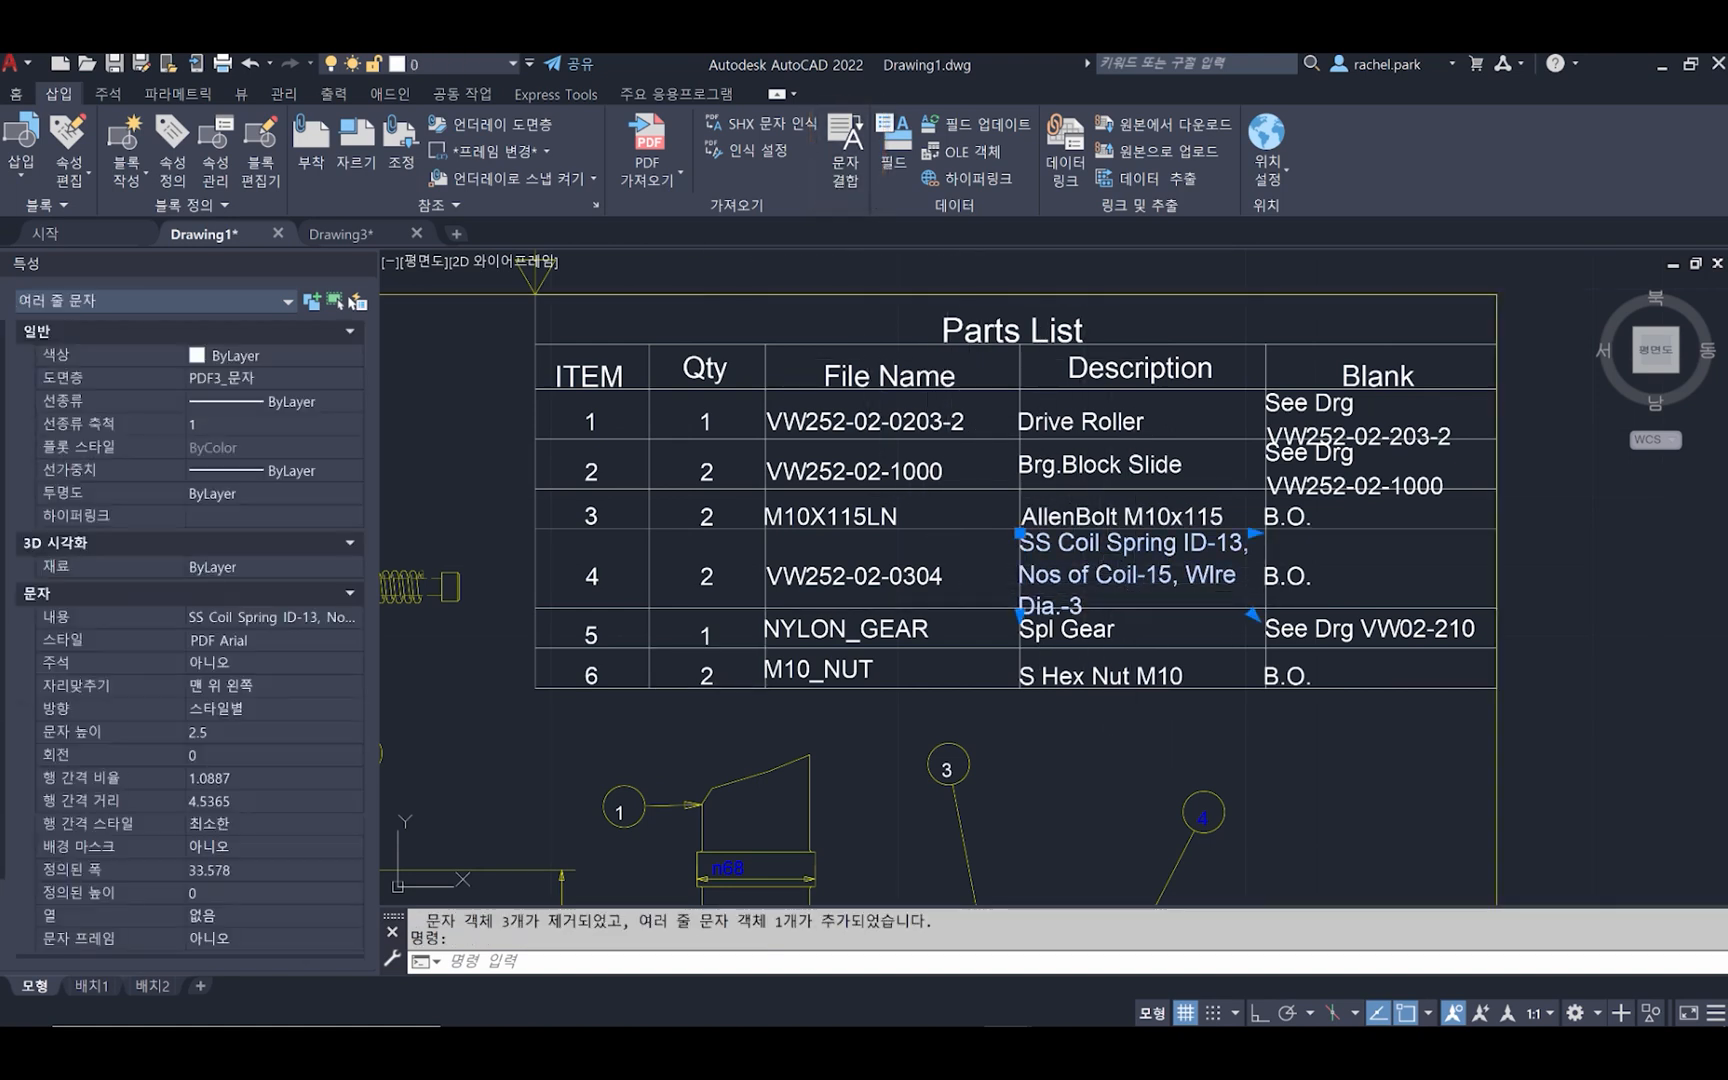
double_click(1131, 580)
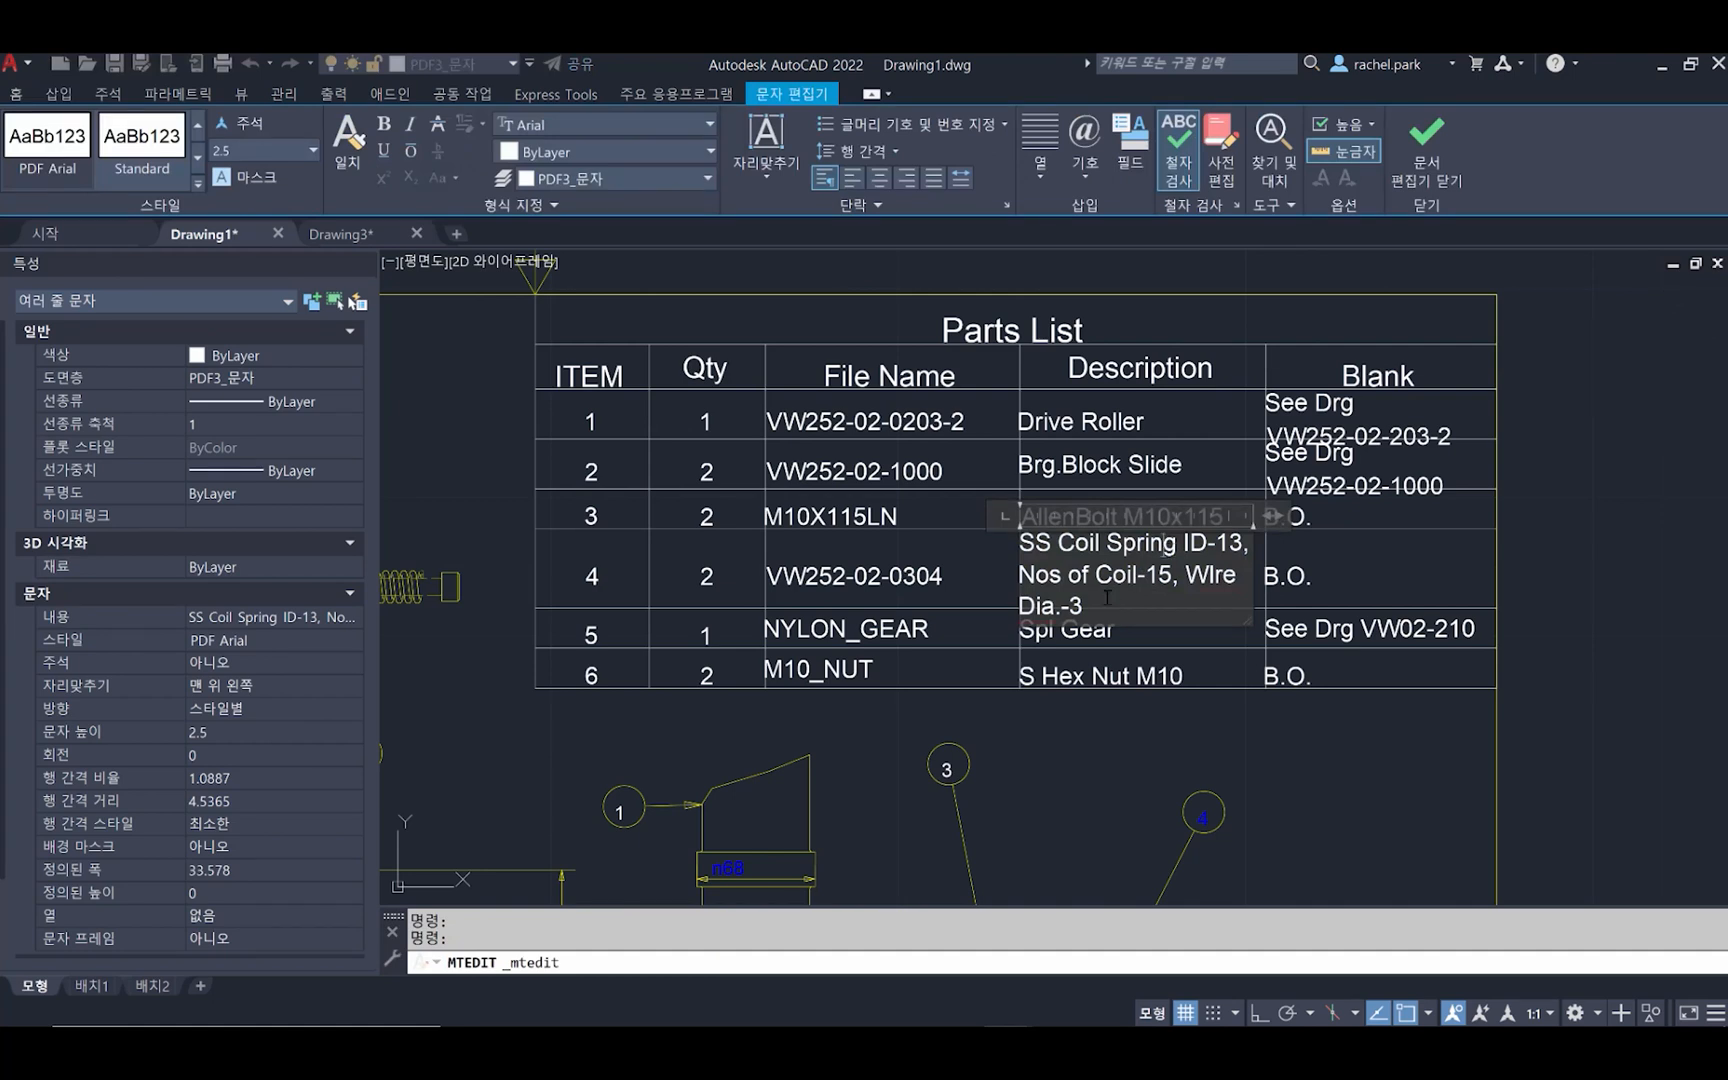
left_click(1042, 764)
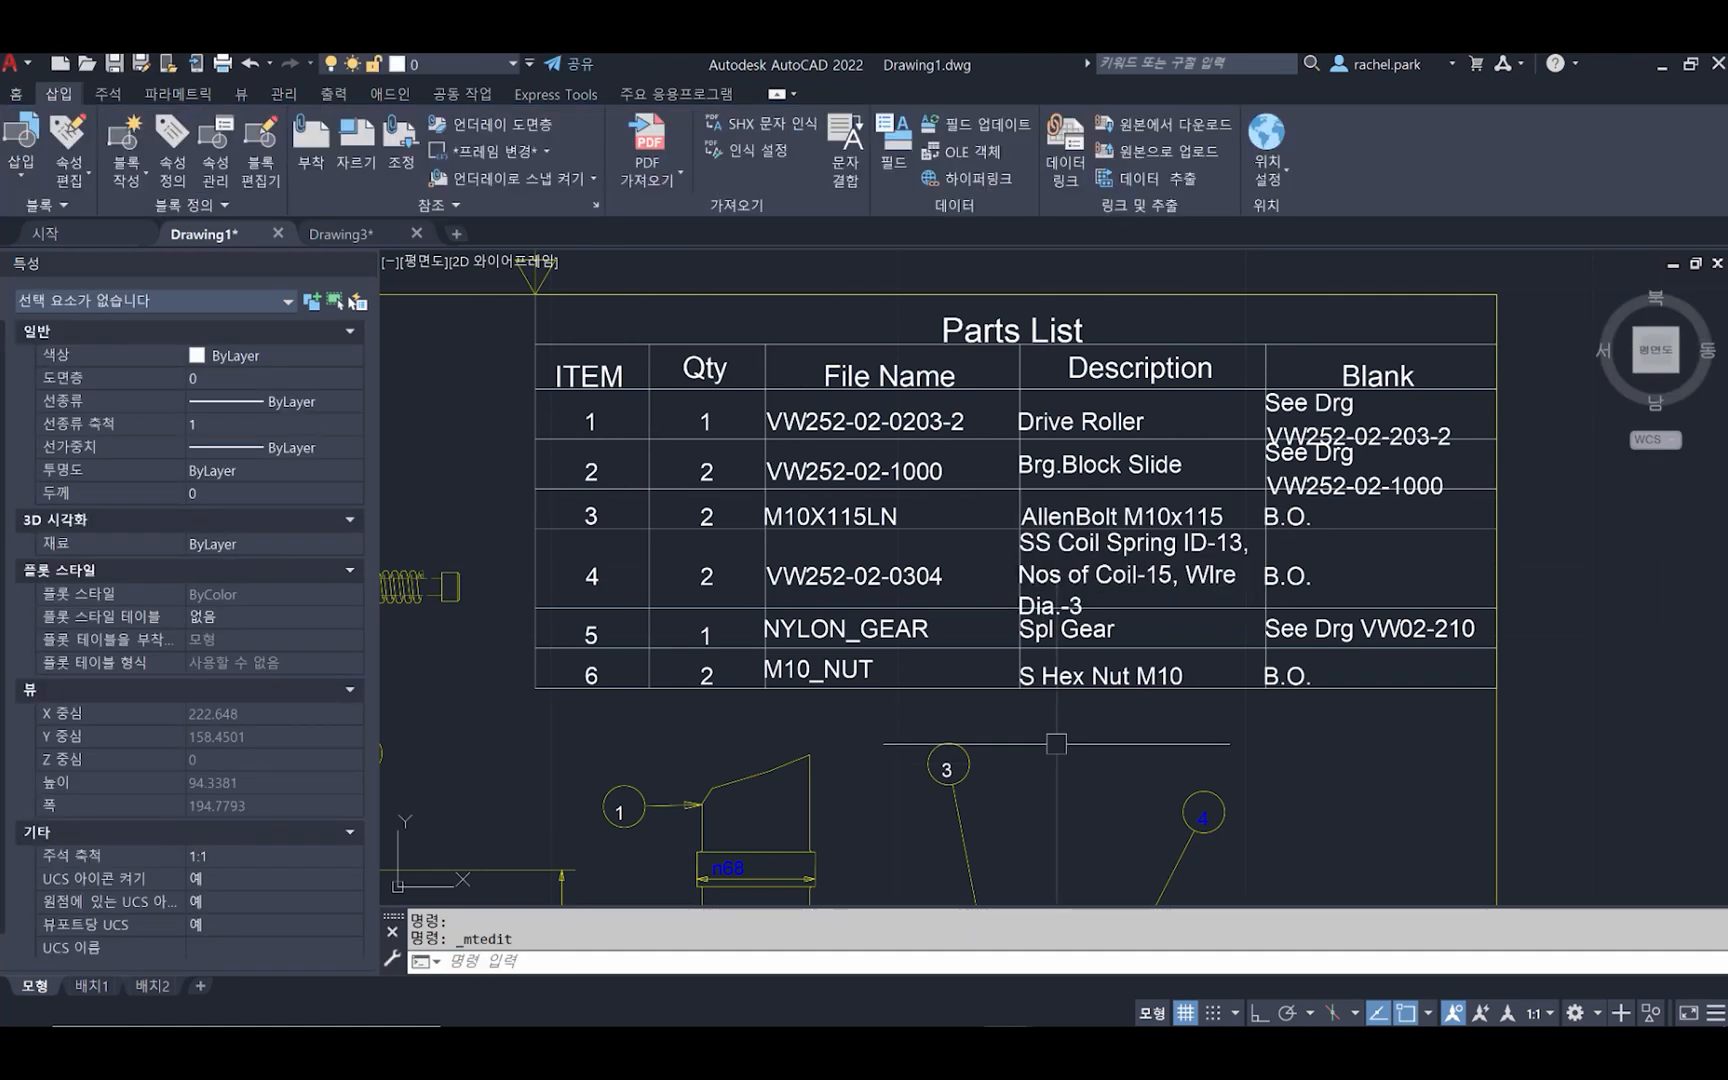
scroll(1078, 666, "down", 2)
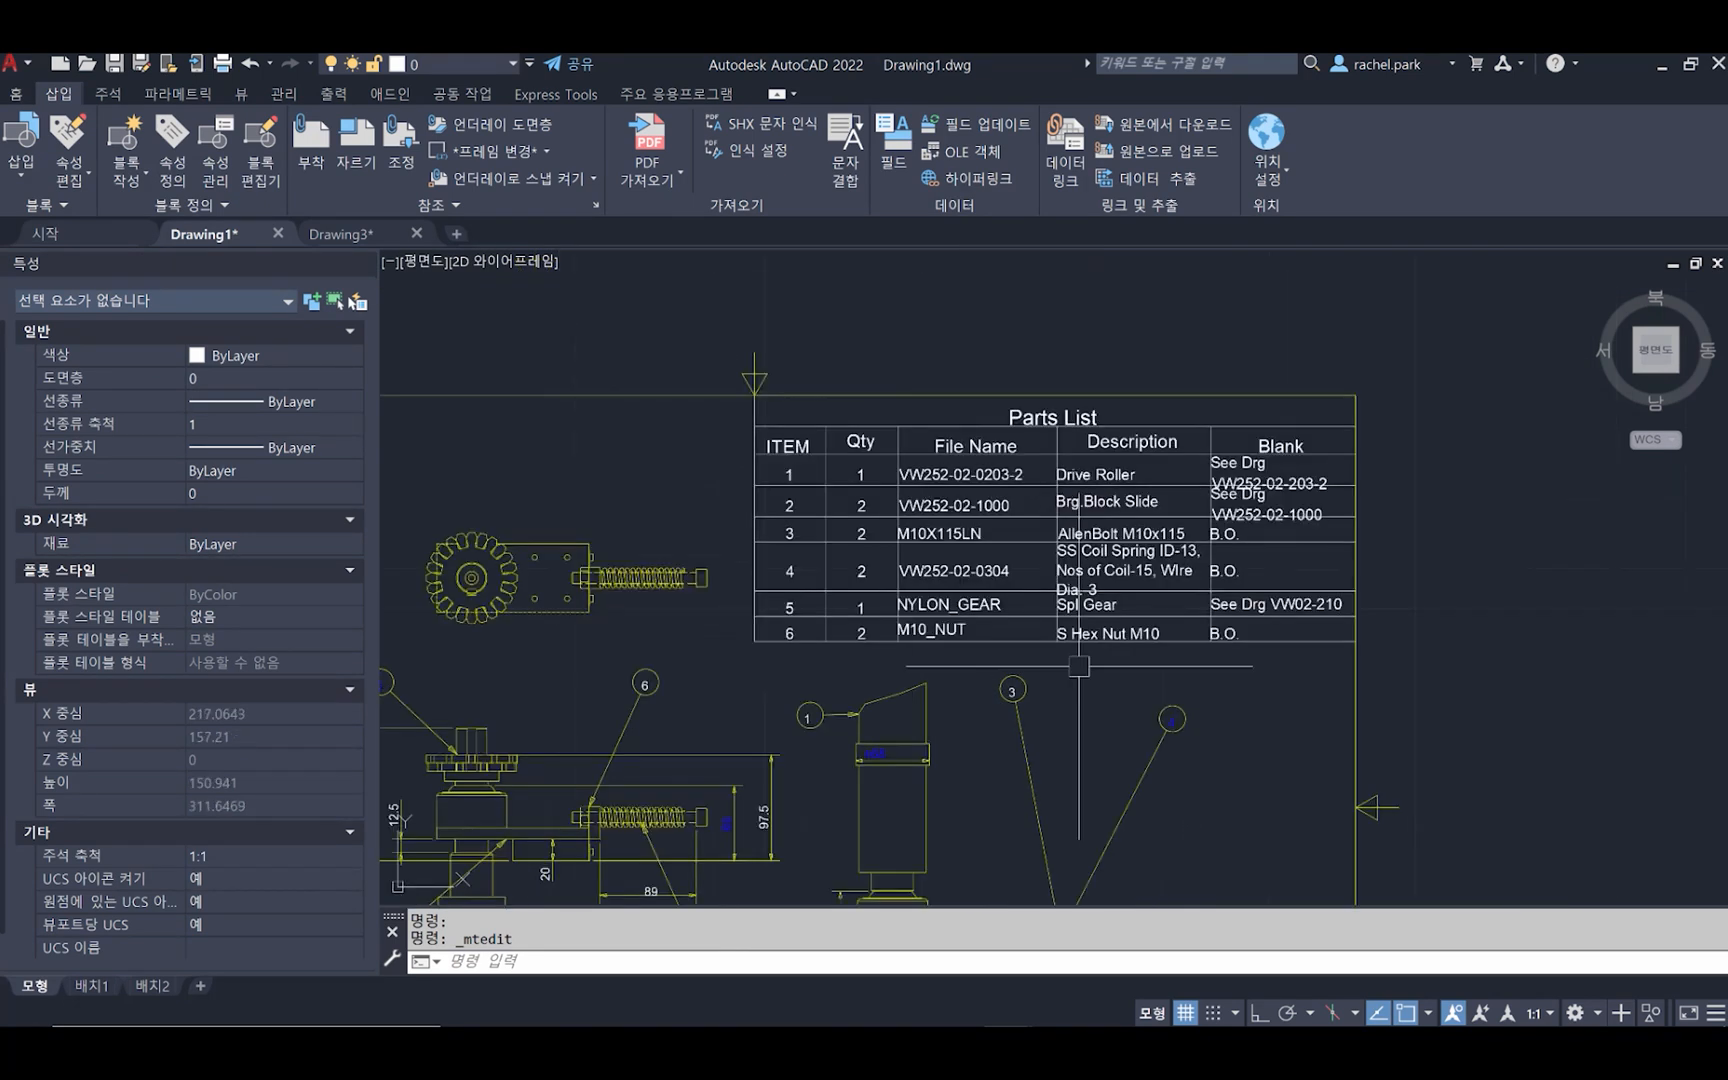
scroll(662, 322, "down", 4)
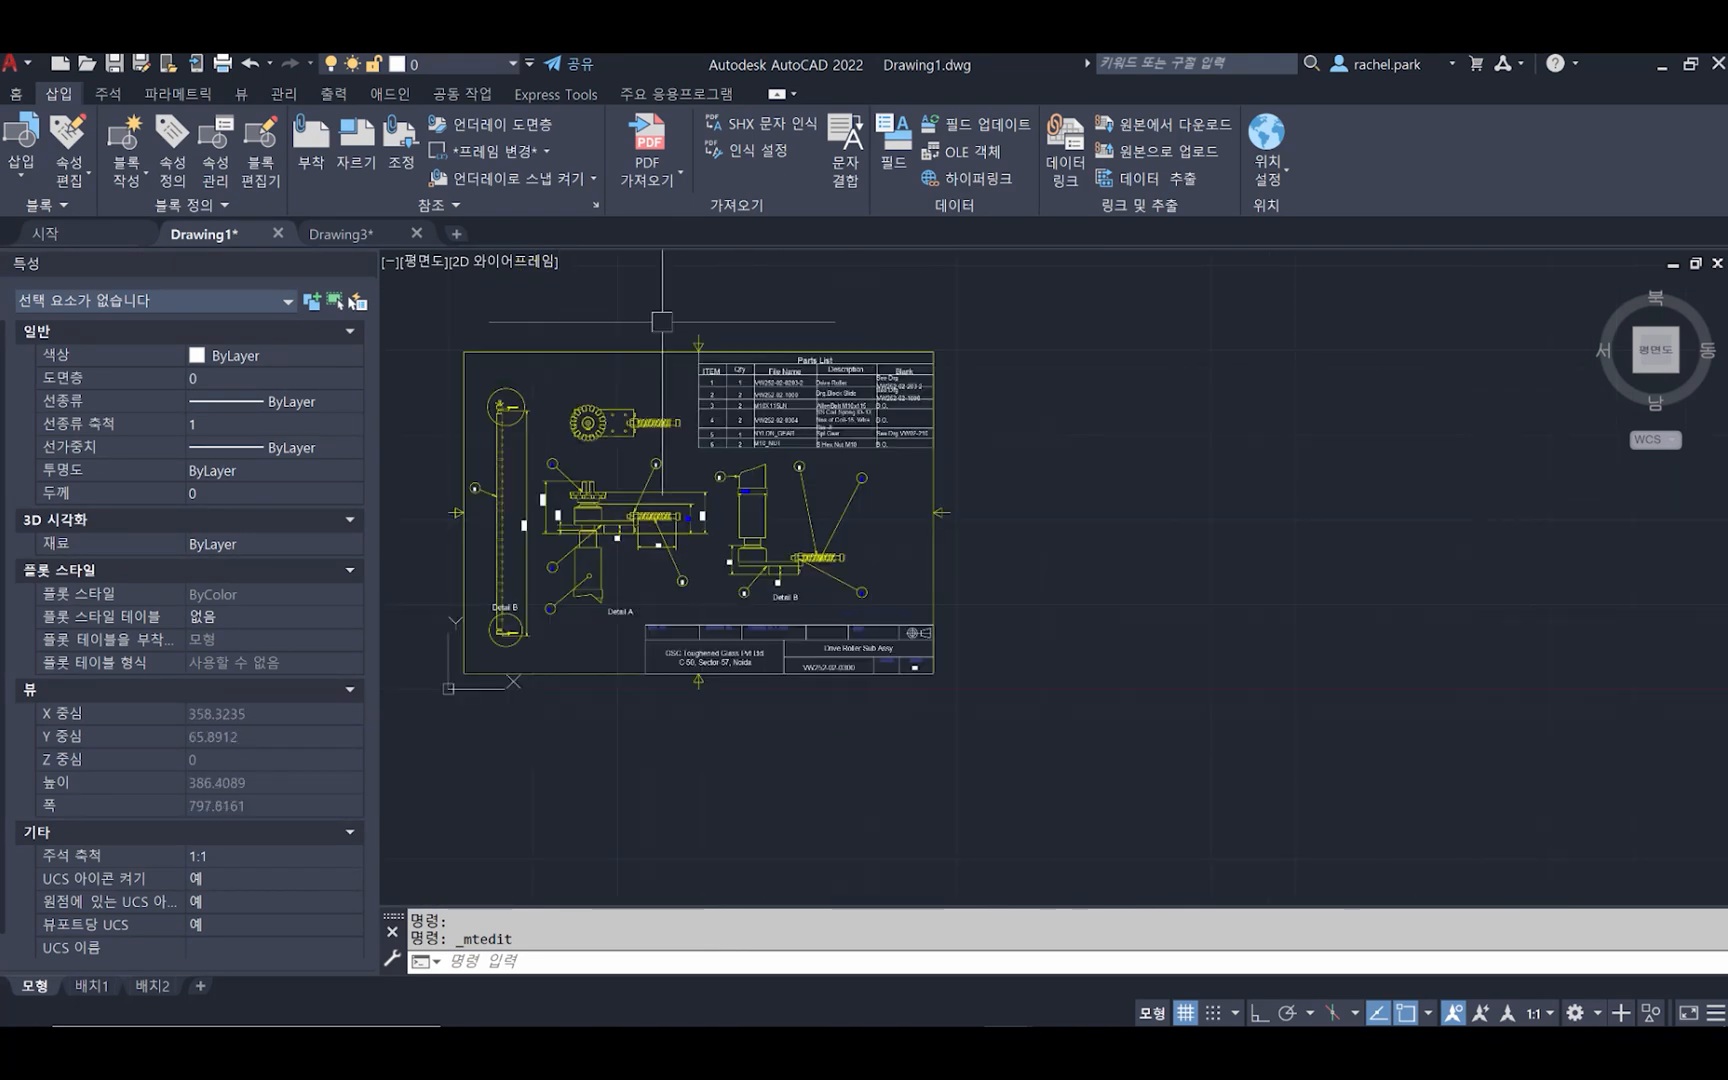
Switch to Drawing3 and select part of a letter in CARBON STEEL to check its object type, and deselect it
left_click(340, 233)
scroll(1166, 558, "down", 6)
middle_click_drag(1318, 554, 921, 509)
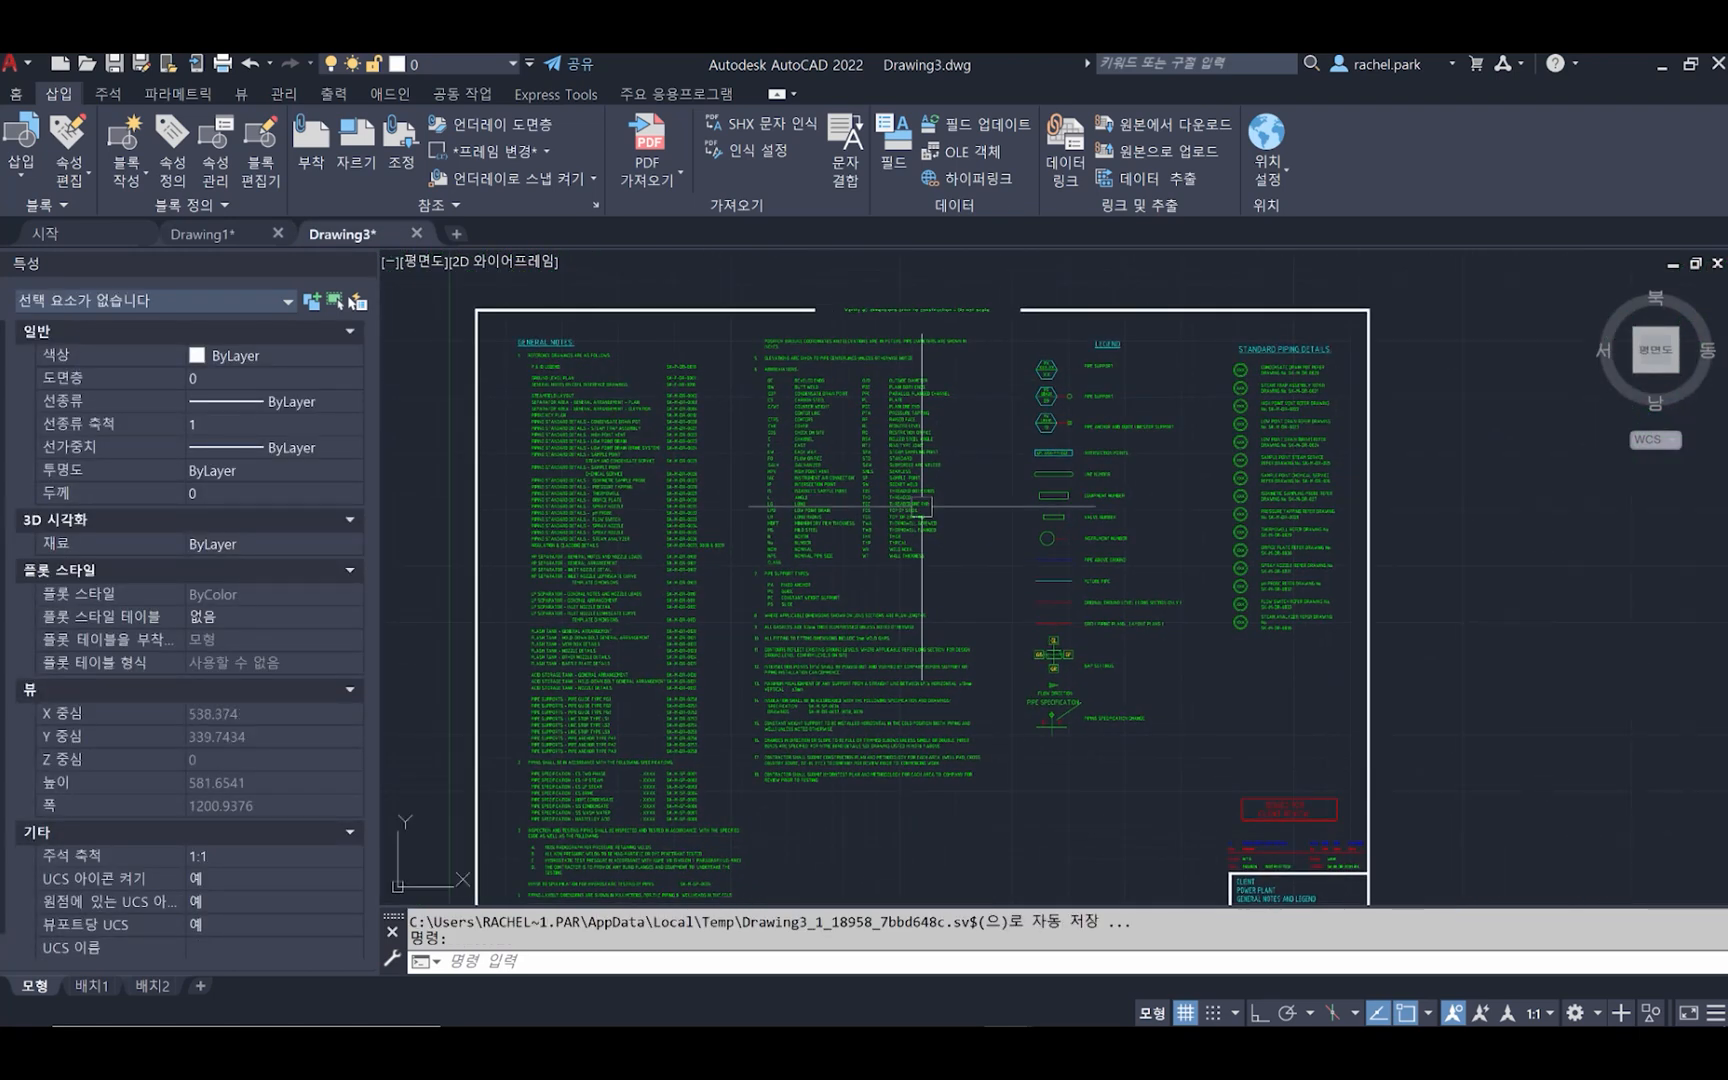
scroll(797, 397, "up", 2)
scroll(797, 397, "up", 4)
middle_click_drag(797, 397, 1242, 397)
left_click(1265, 405)
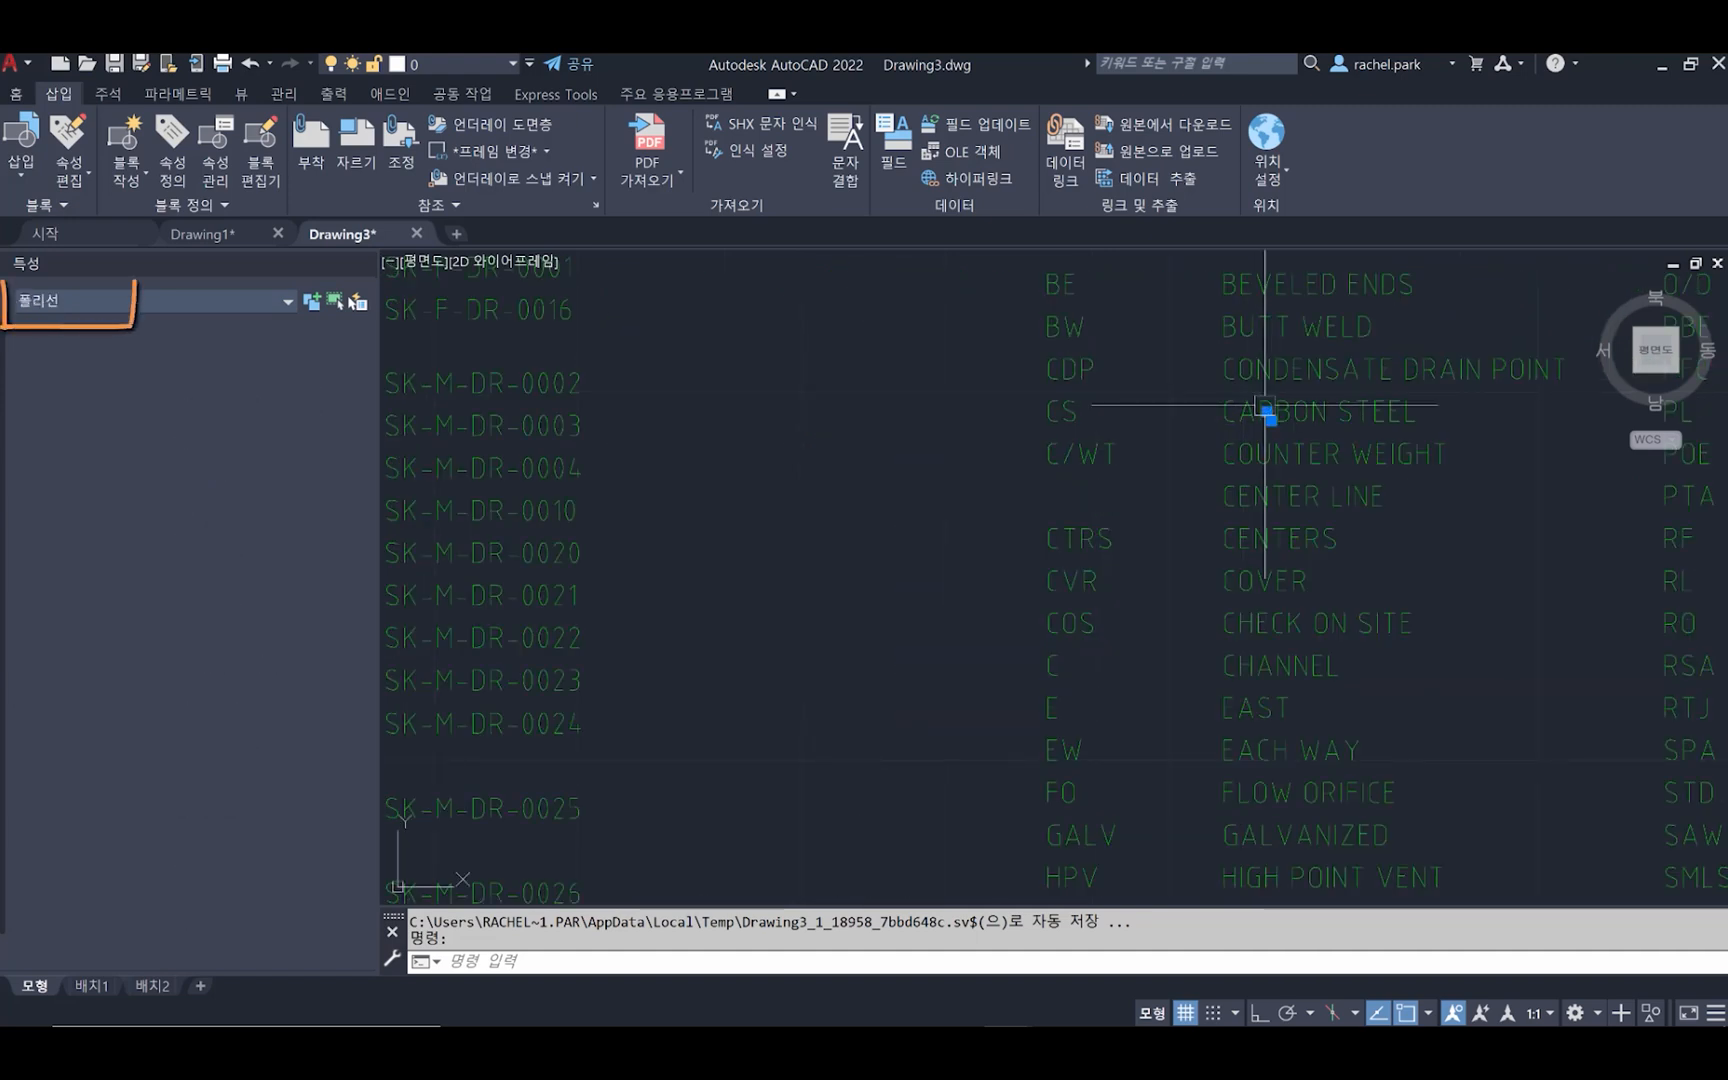
scroll(1265, 405, "up", 3)
scroll(1331, 386, "down", 5)
key("Escape")
Select part of a letter in SK-M-DR-0002 to examine its properties, and clear the selection
scroll(849, 374, "down", 2)
scroll(800, 380, "up", 4)
left_click(796, 380)
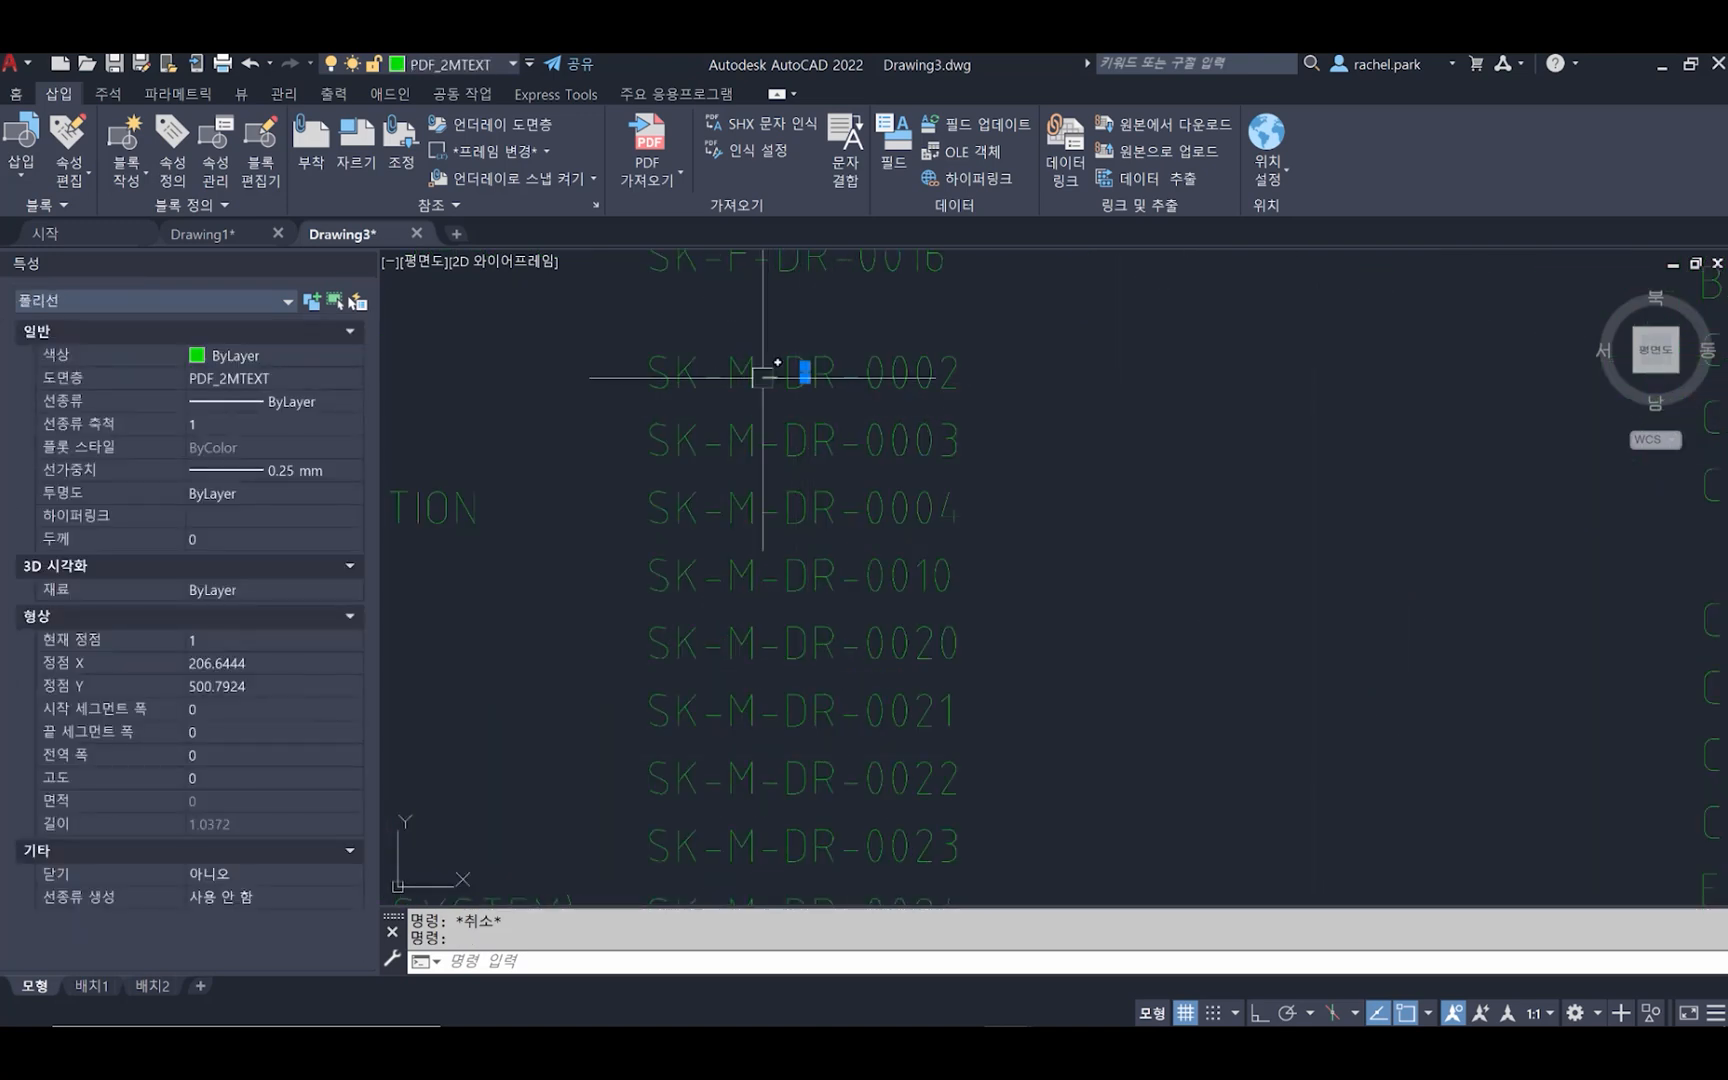
key("Escape")
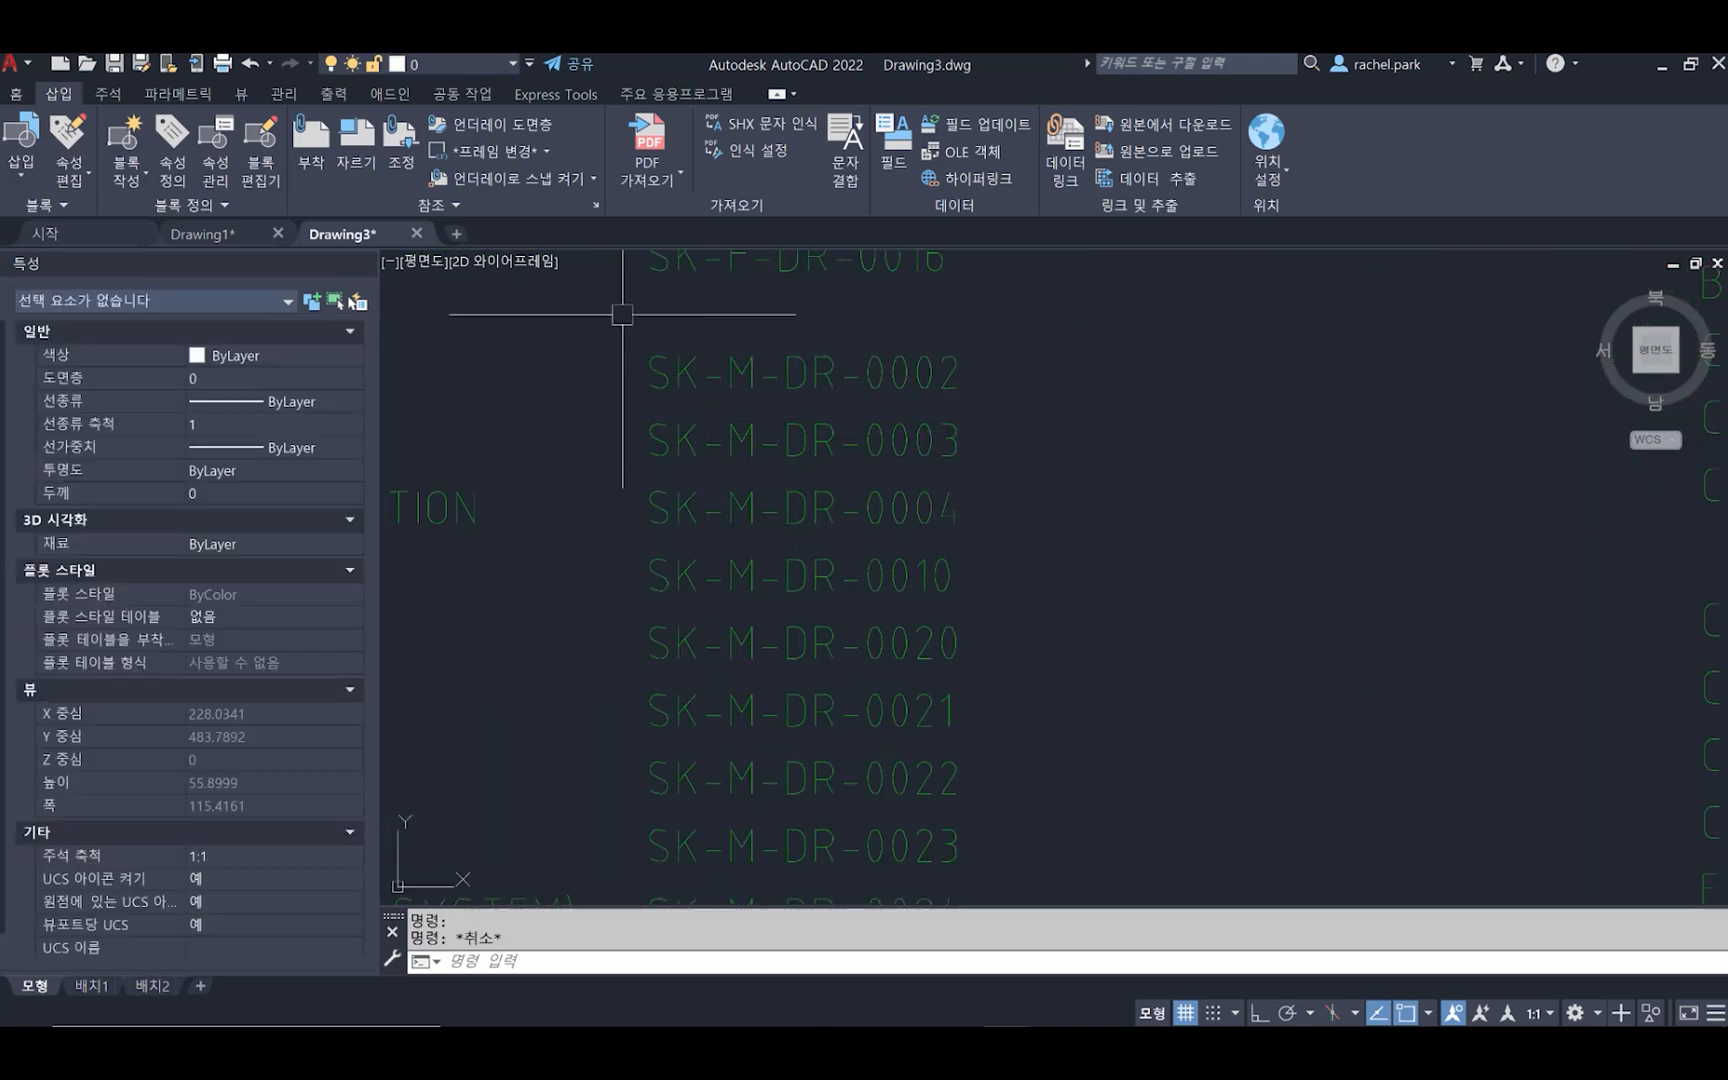
Convert the drawing numbers SK-M-DR-0002 through SK-M-DR-0024 to text with SHX text recognition, and check SK-M-DR-0002 in the text editor
left_click(614, 318)
scroll(670, 390, "down", 4)
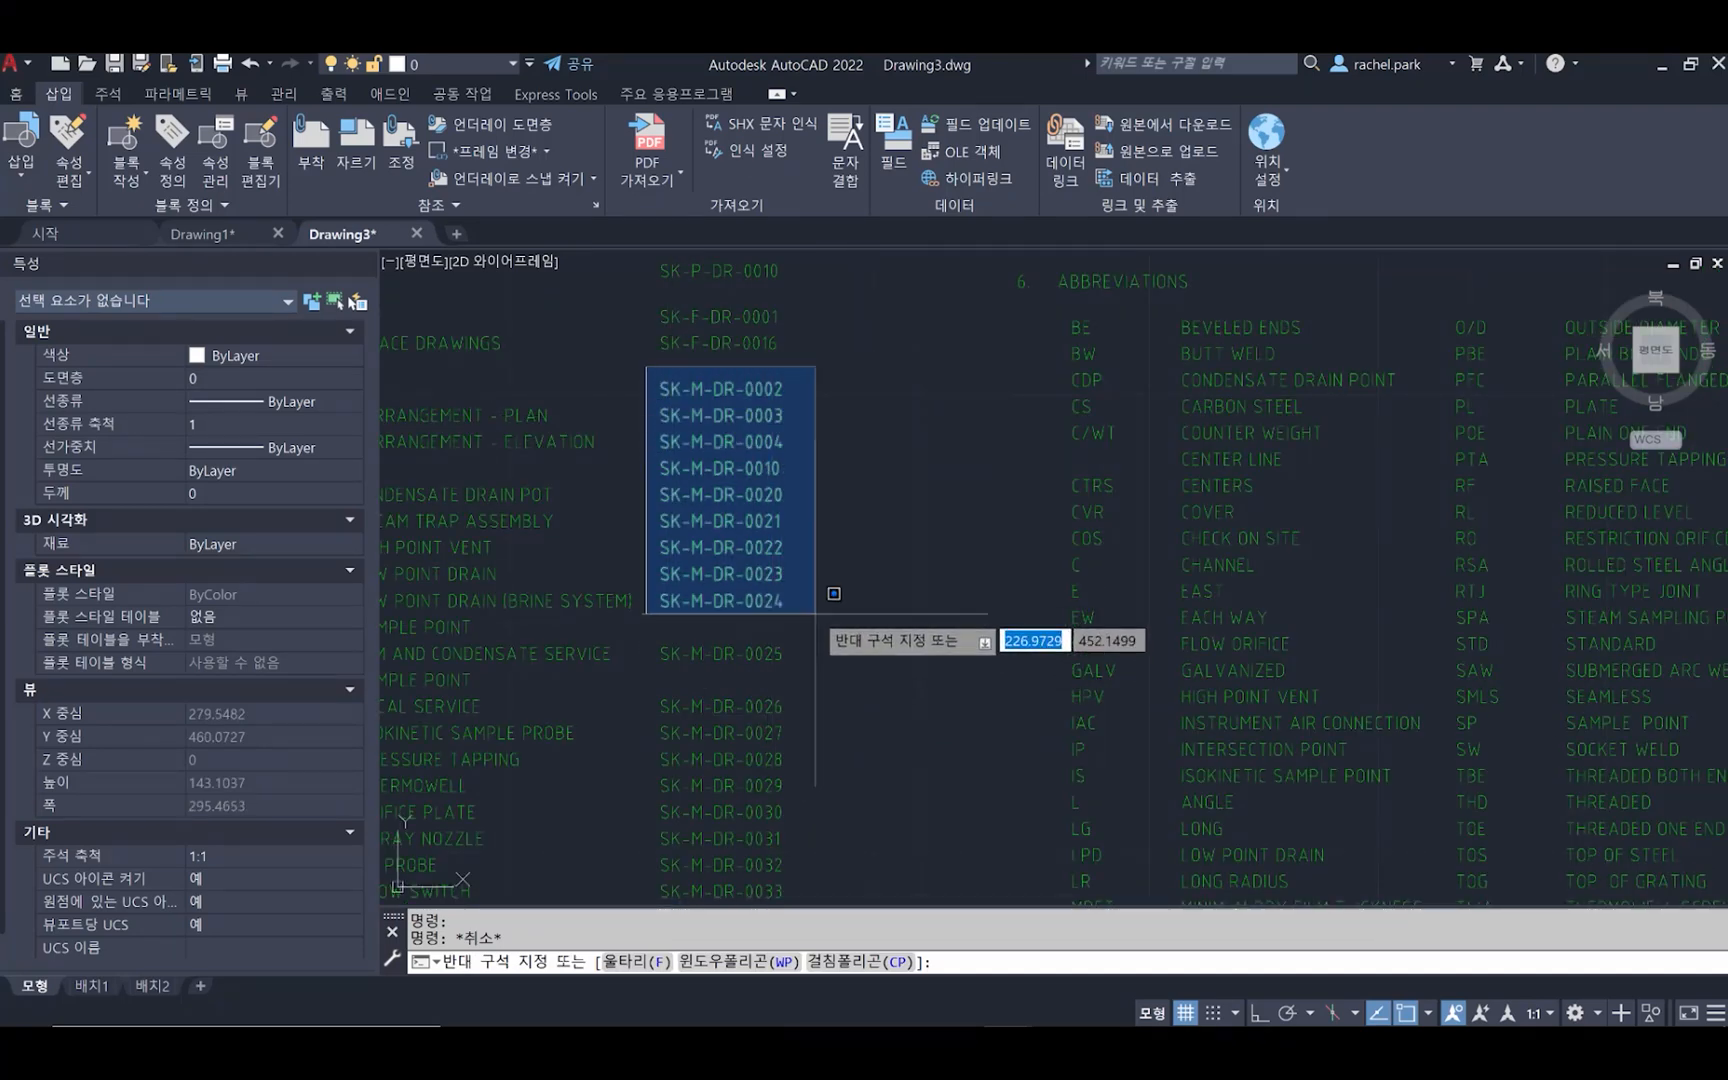
left_click(791, 577)
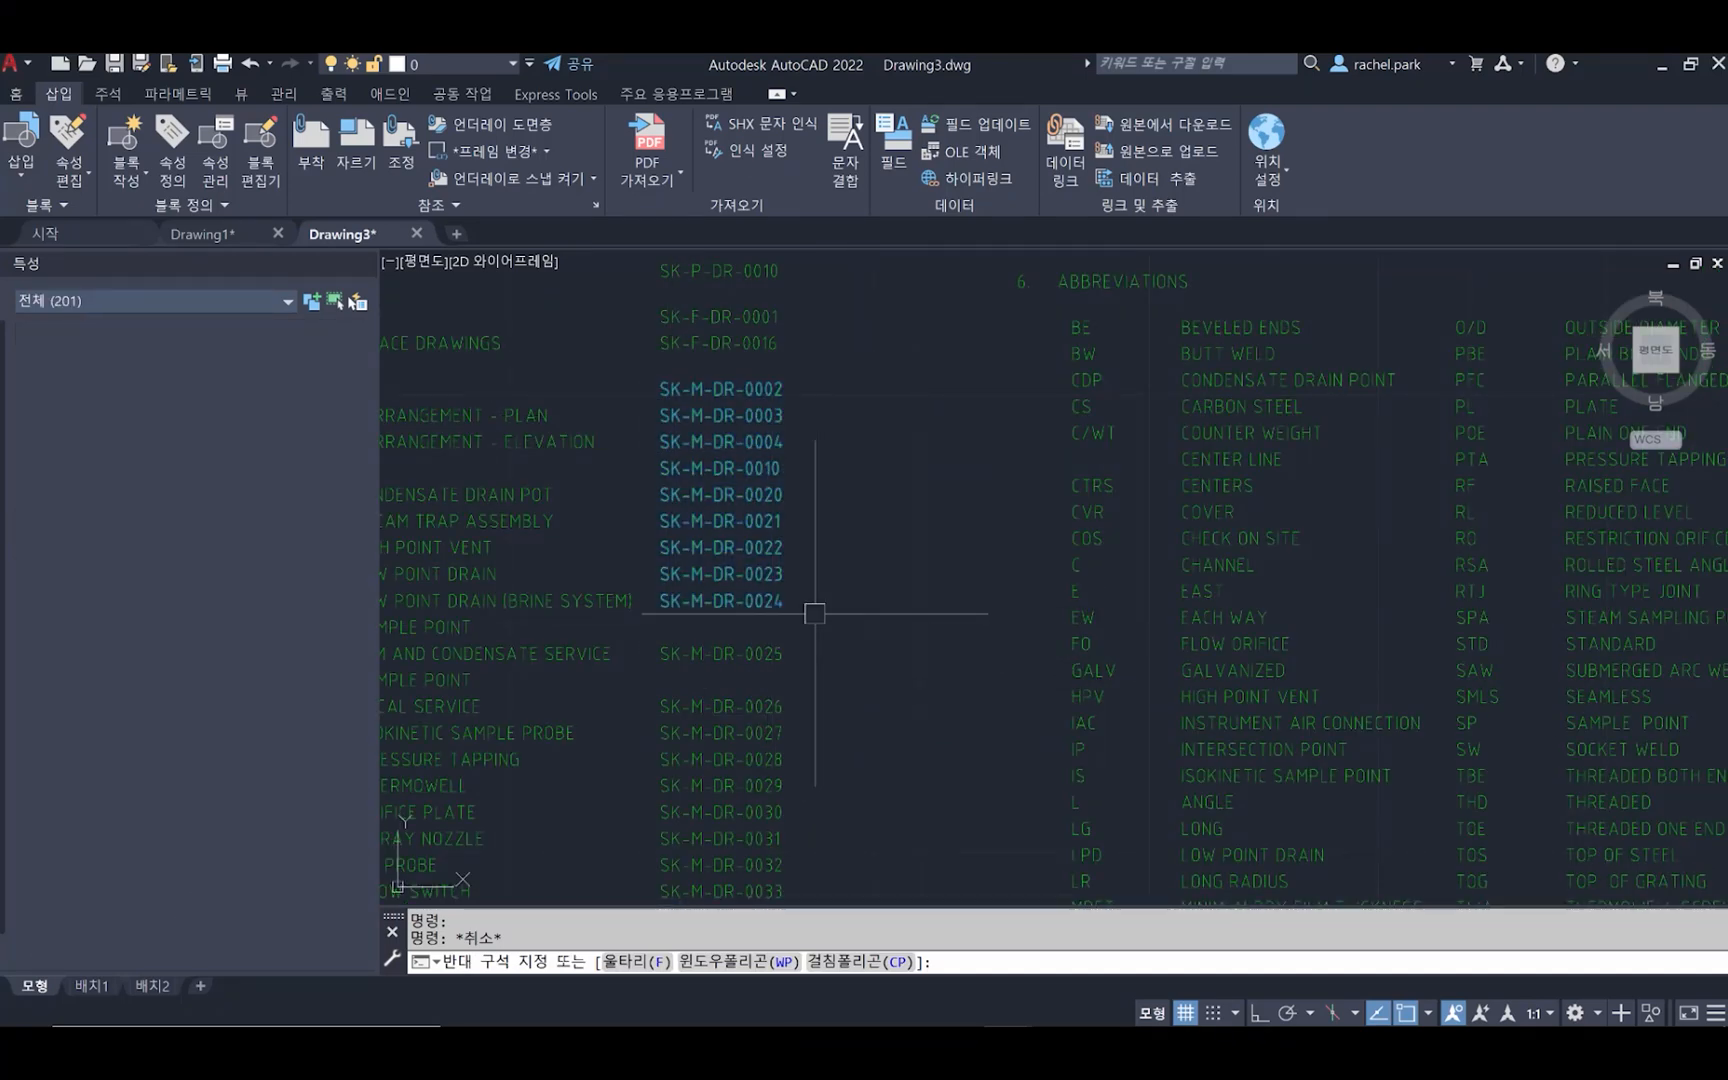
left_click(806, 125)
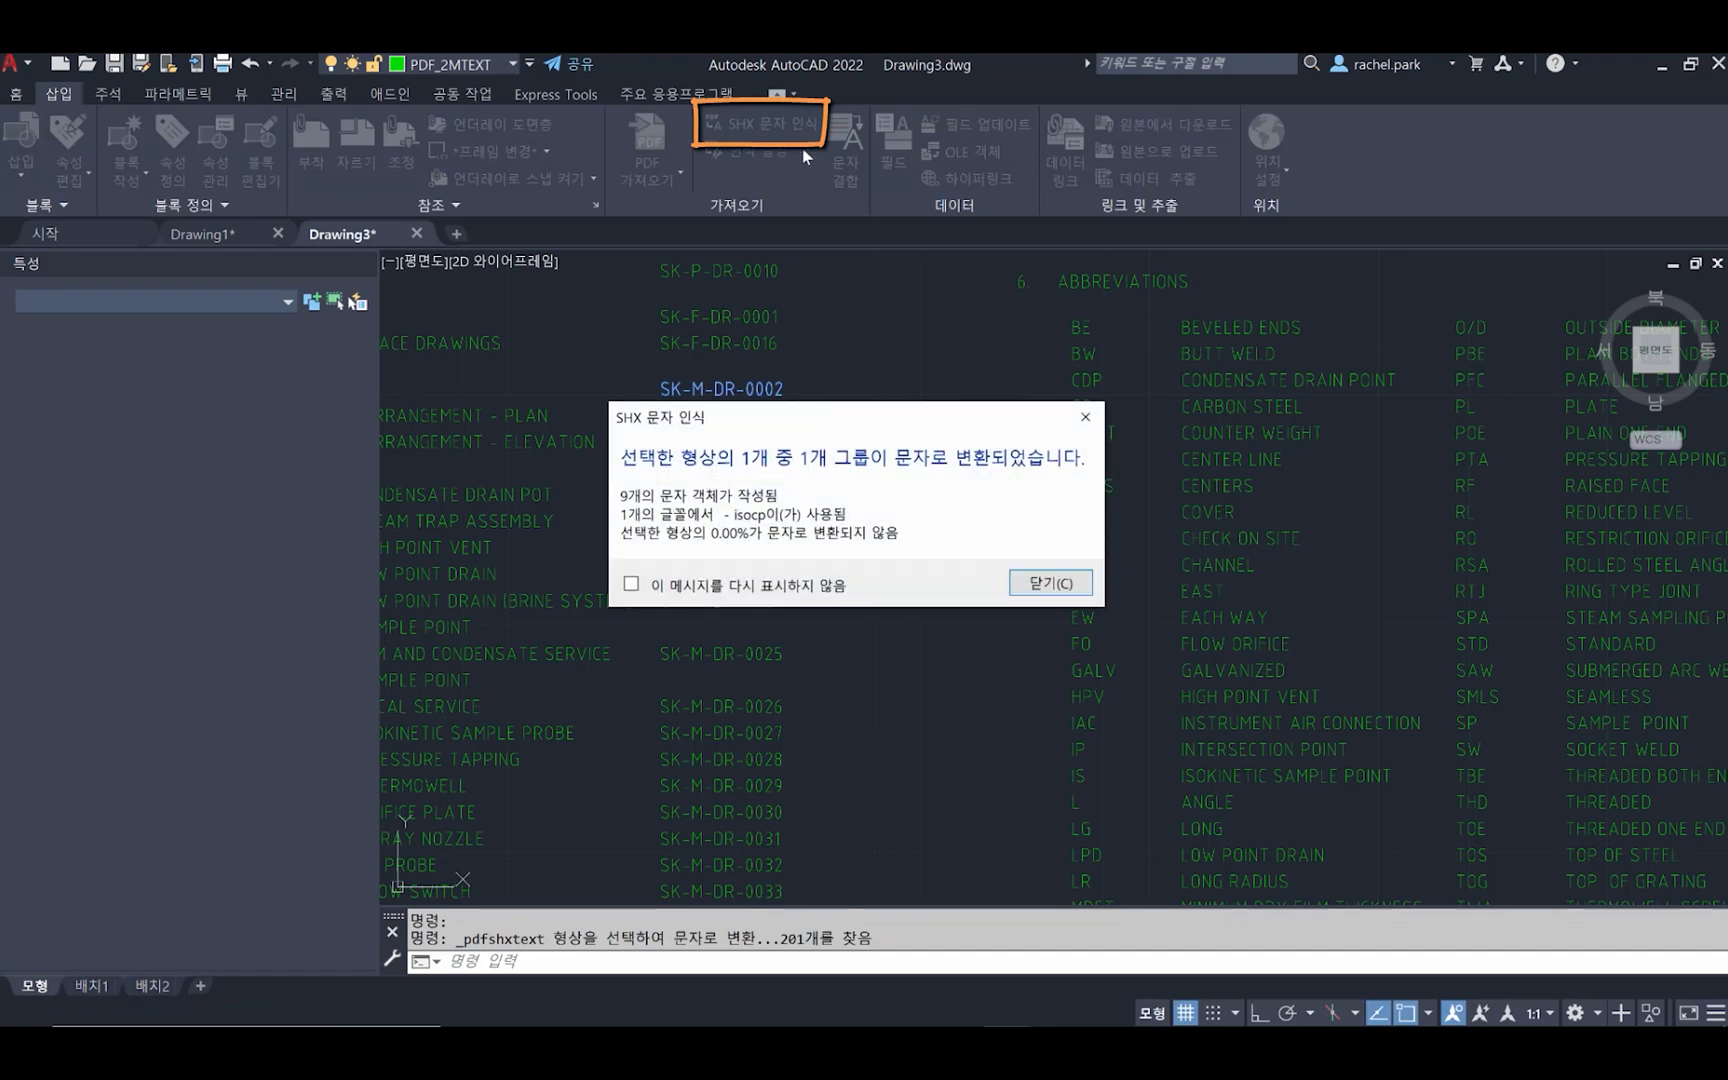
left_click(1033, 584)
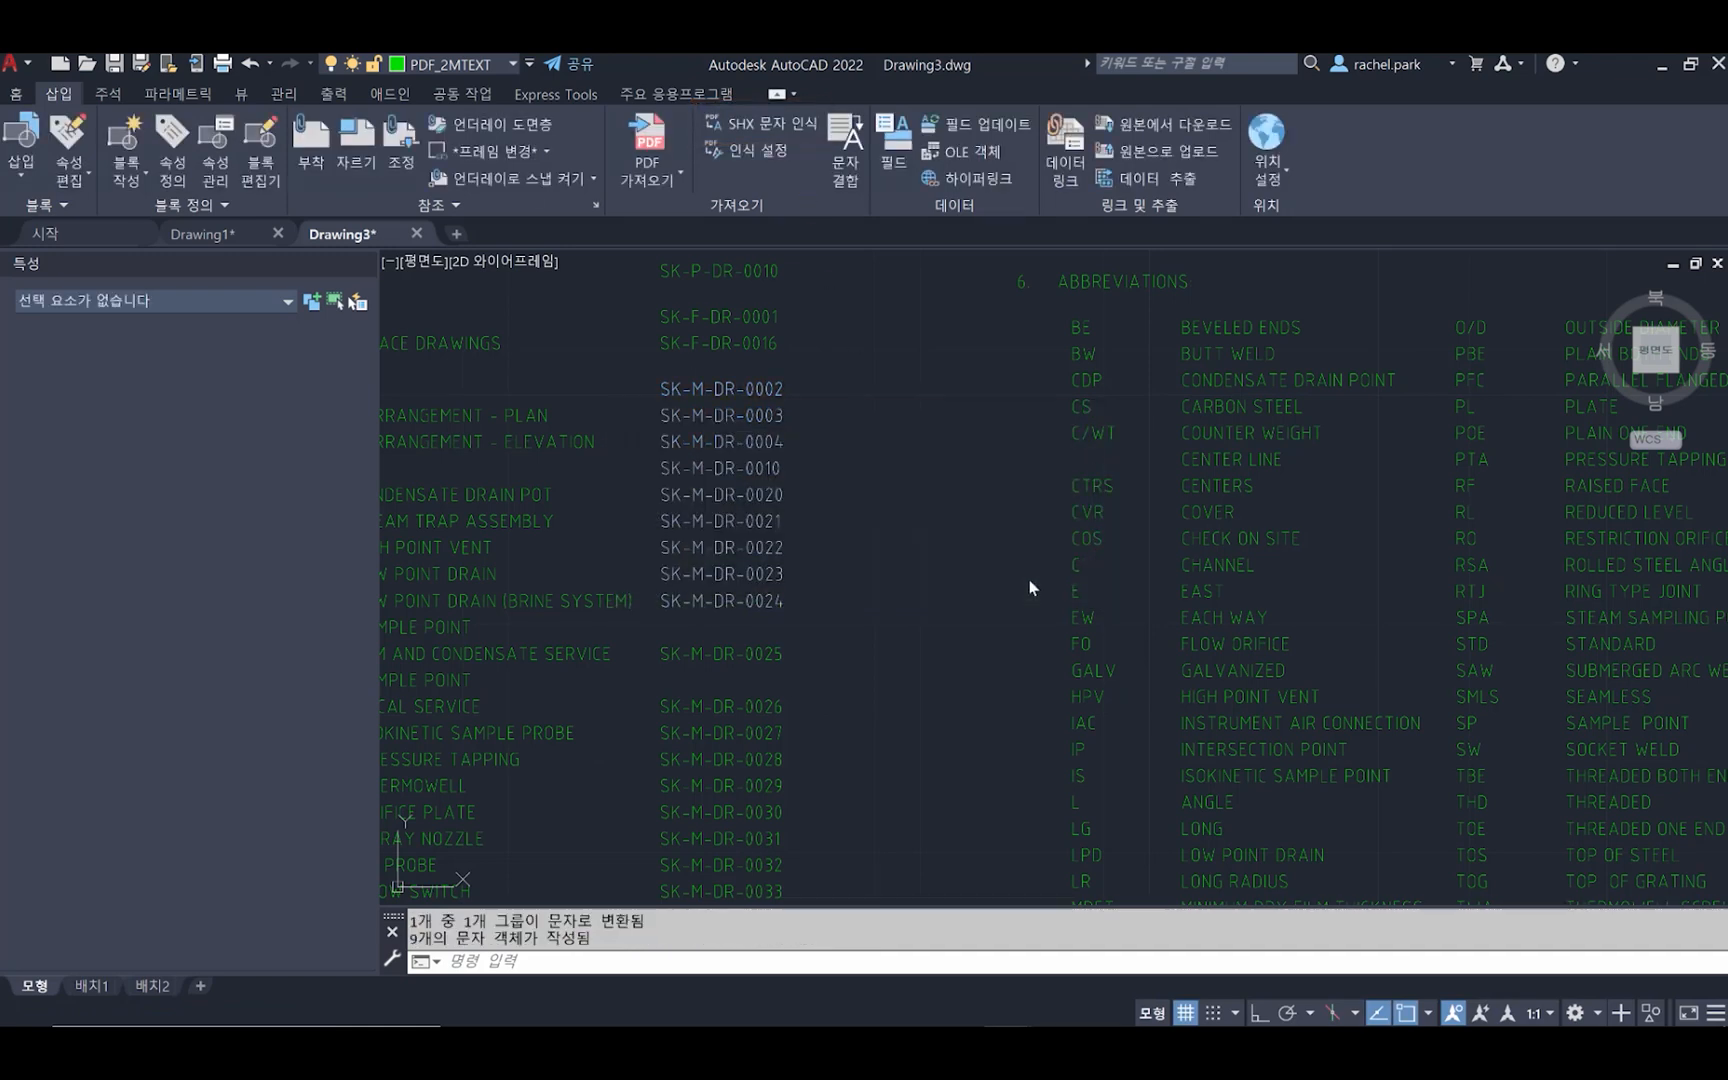
double_click(755, 388)
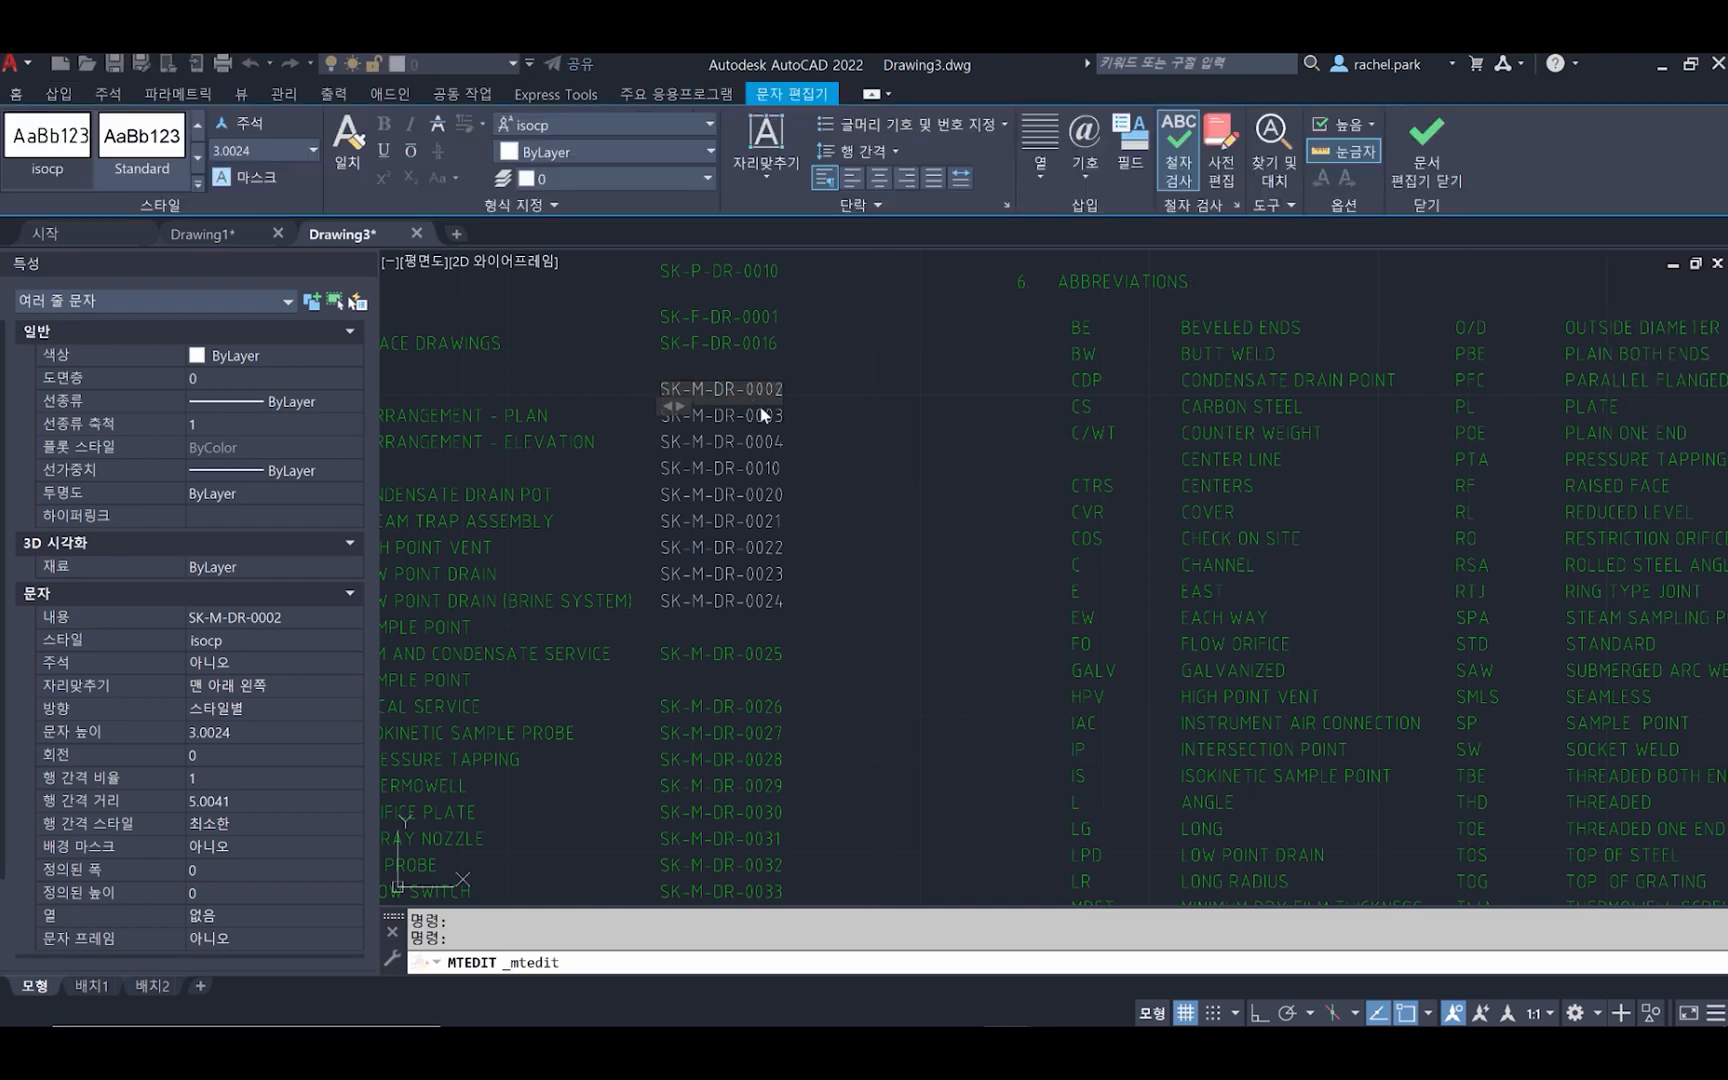
key("Escape")
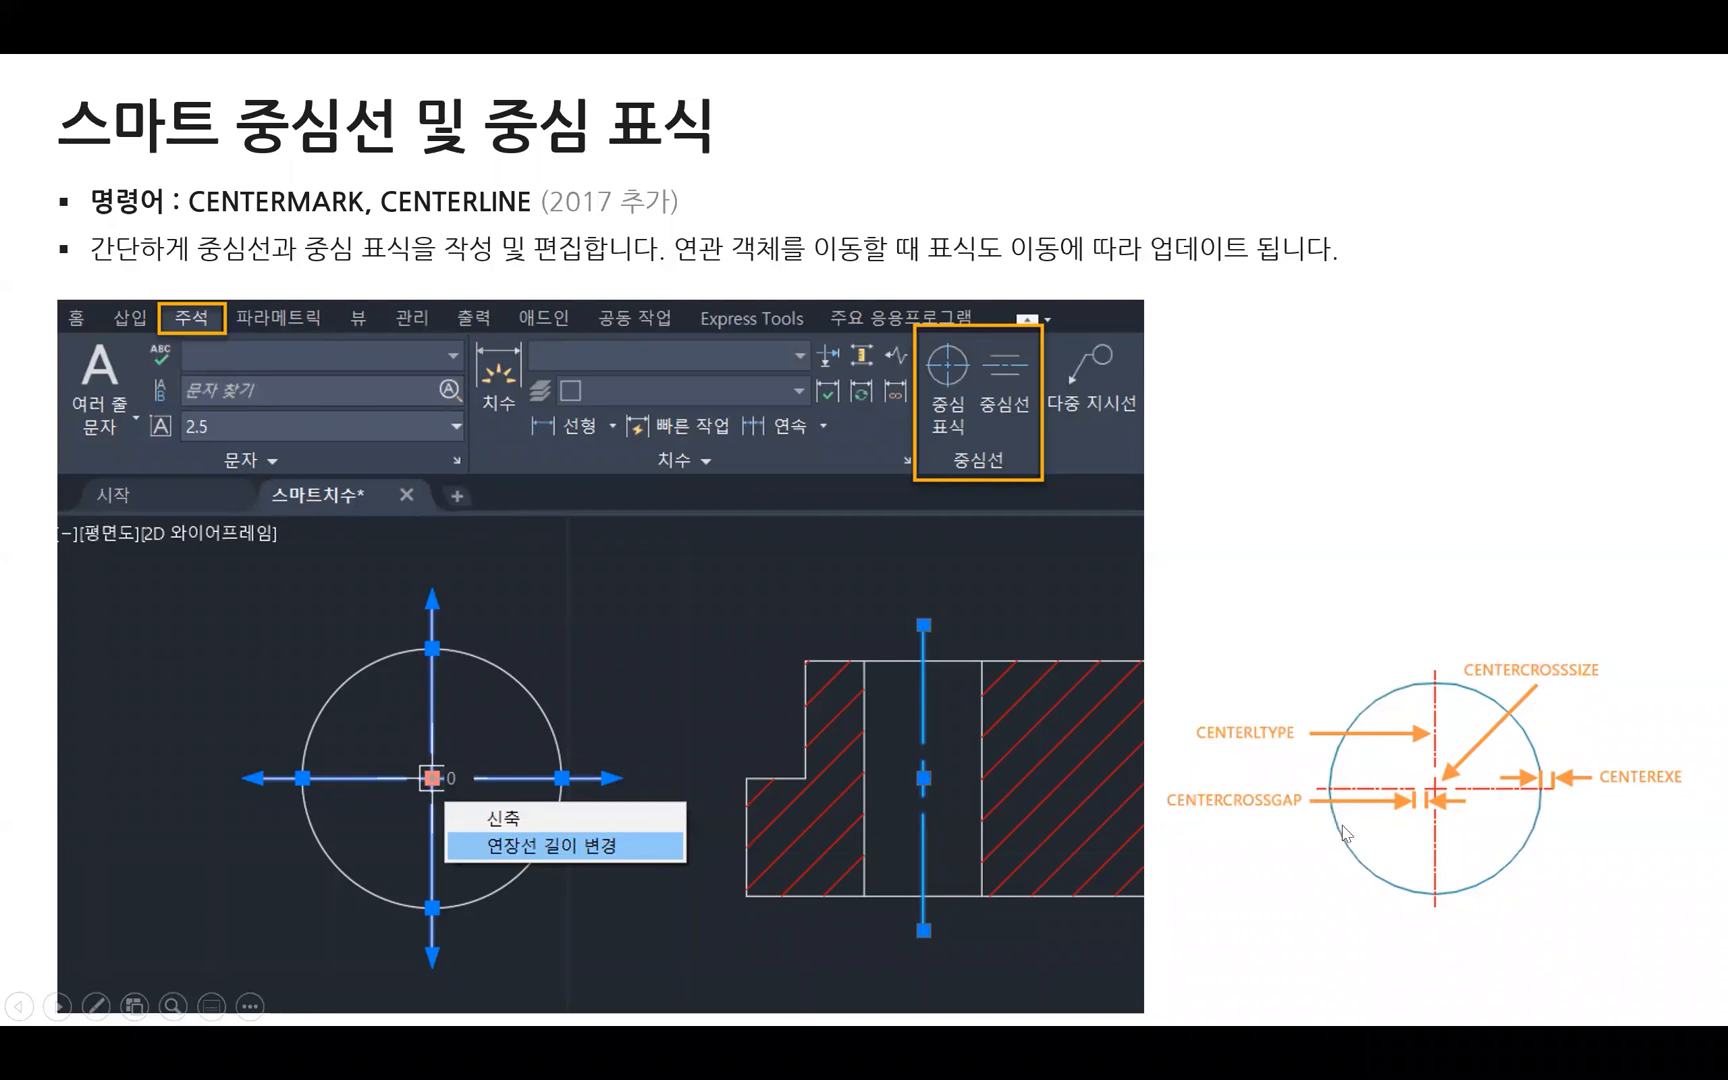
left_click(1366, 803)
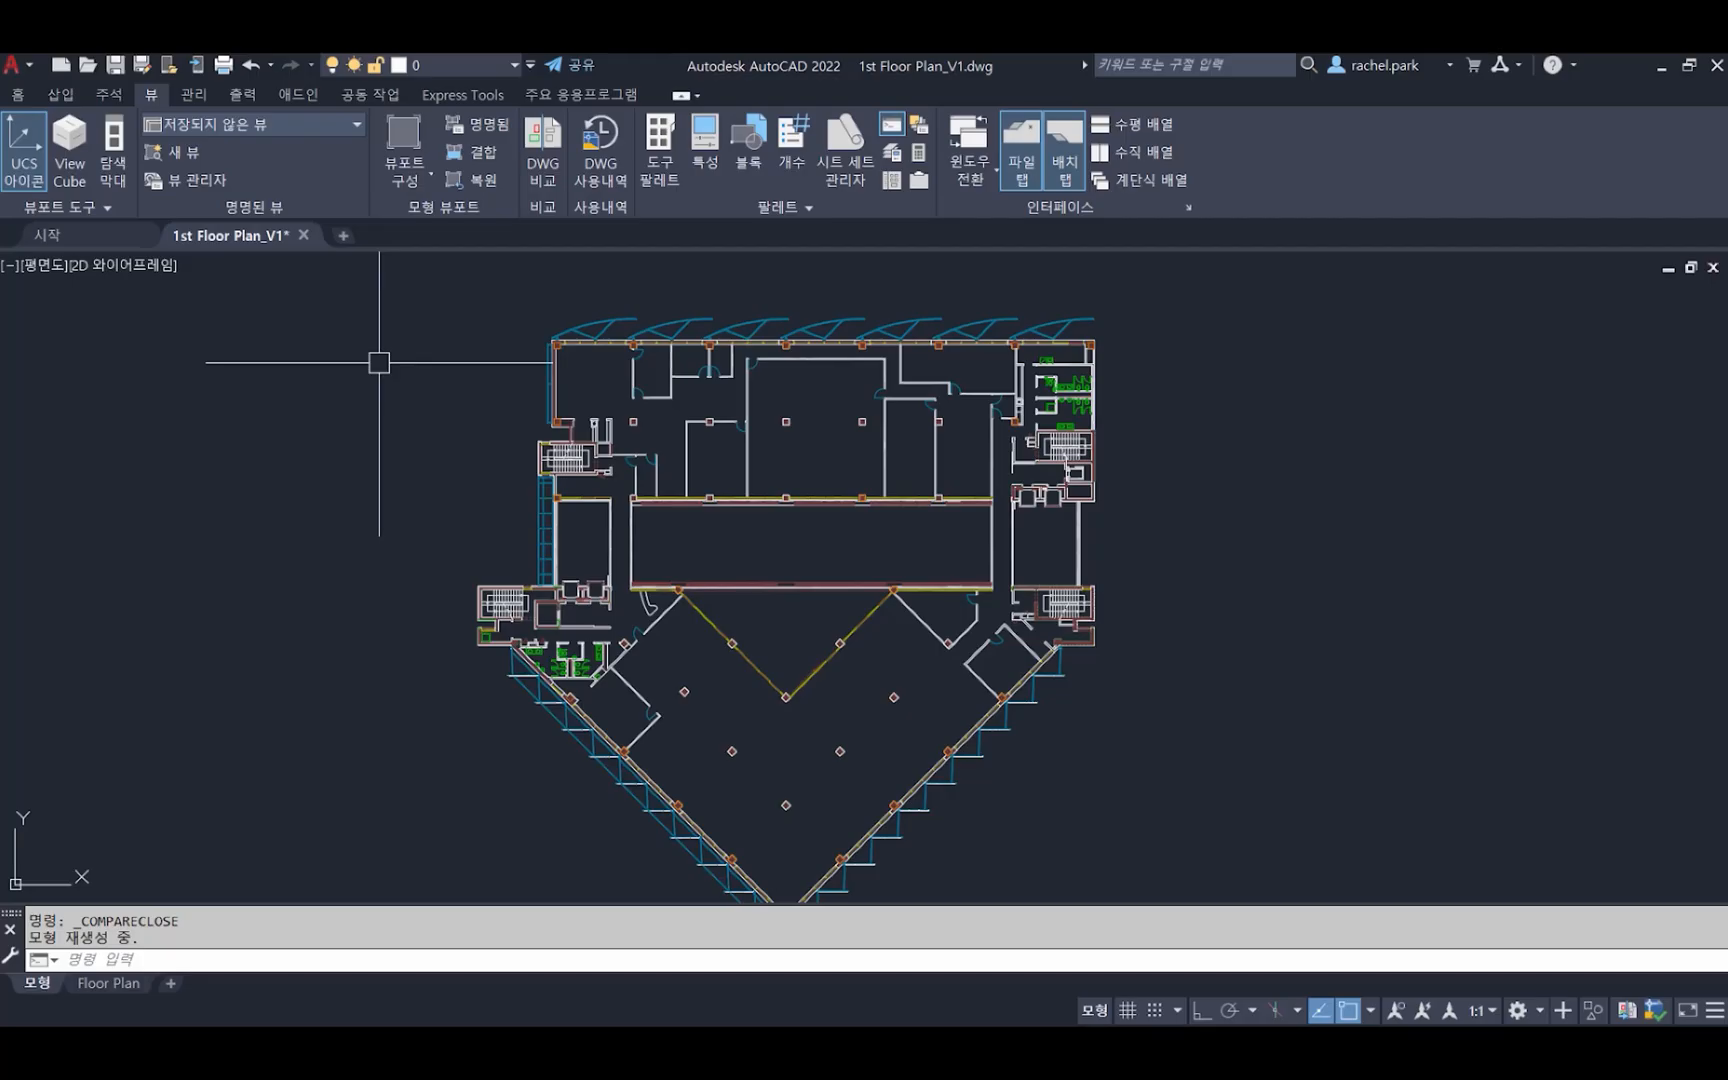
Compare the current floor plan with 1st Floor Plan_V2.dwg using DWG Compare
left_click(540, 158)
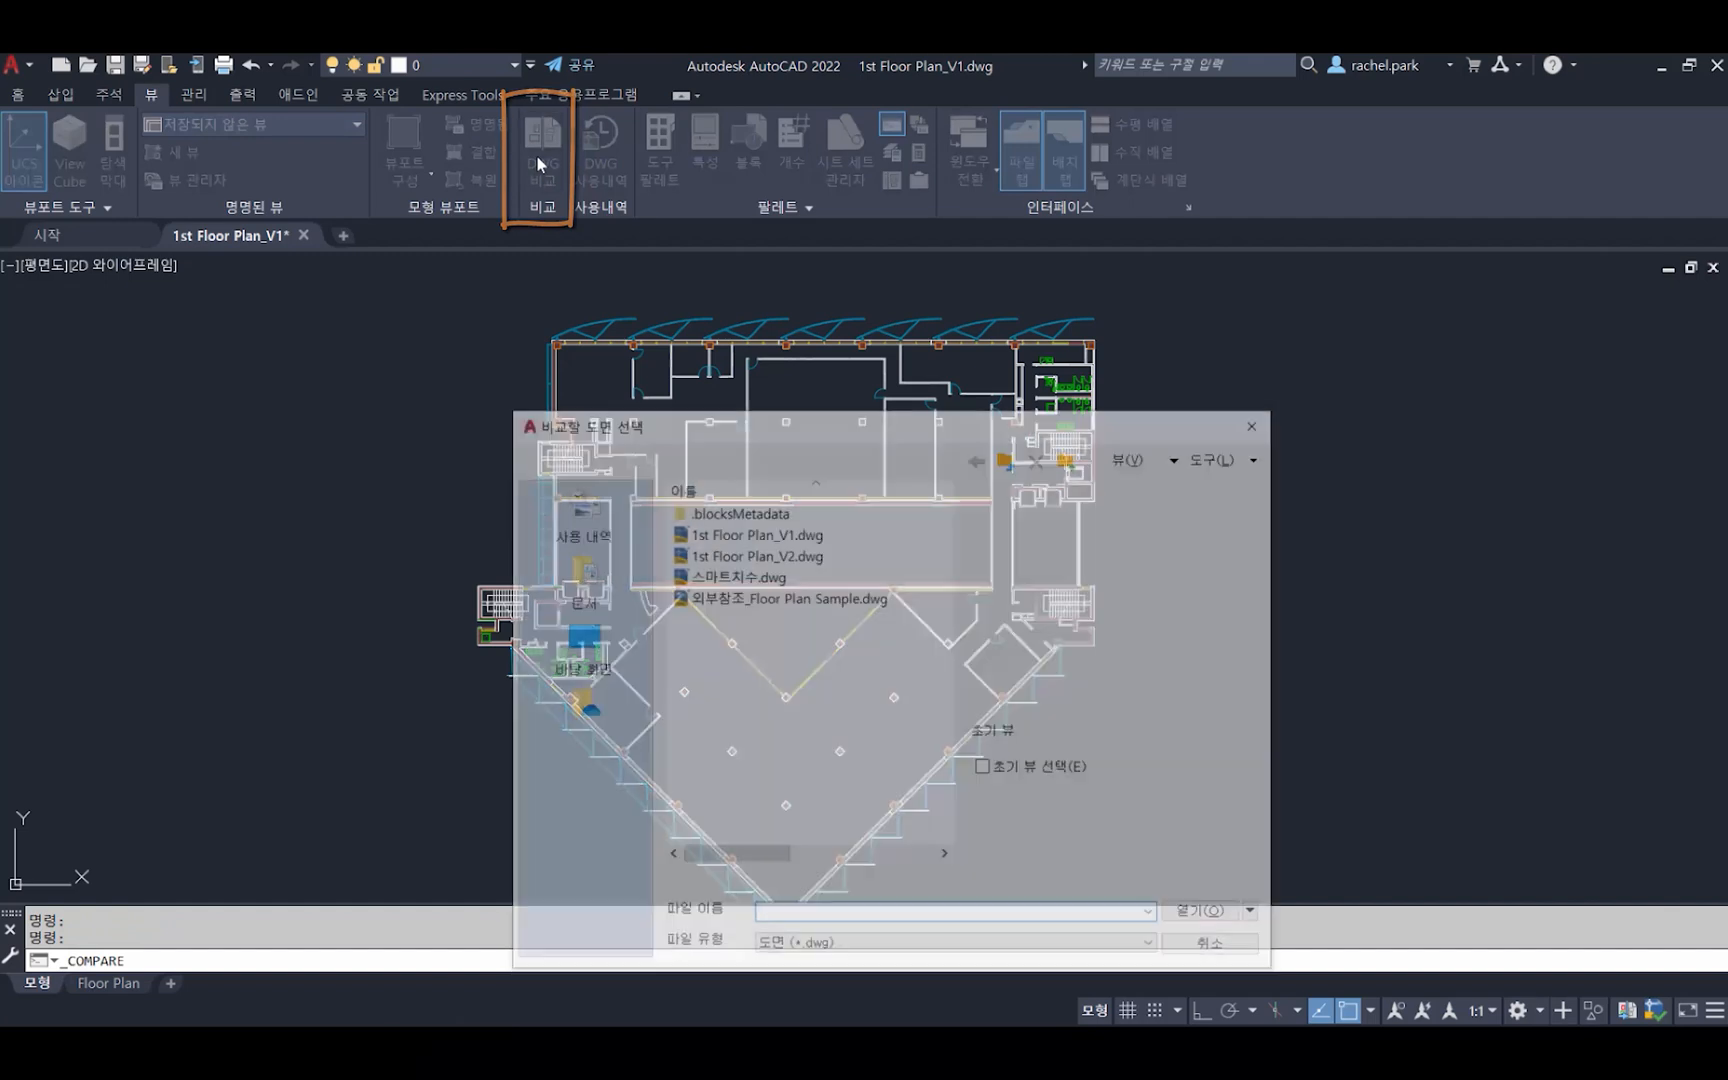
left_click(790, 557)
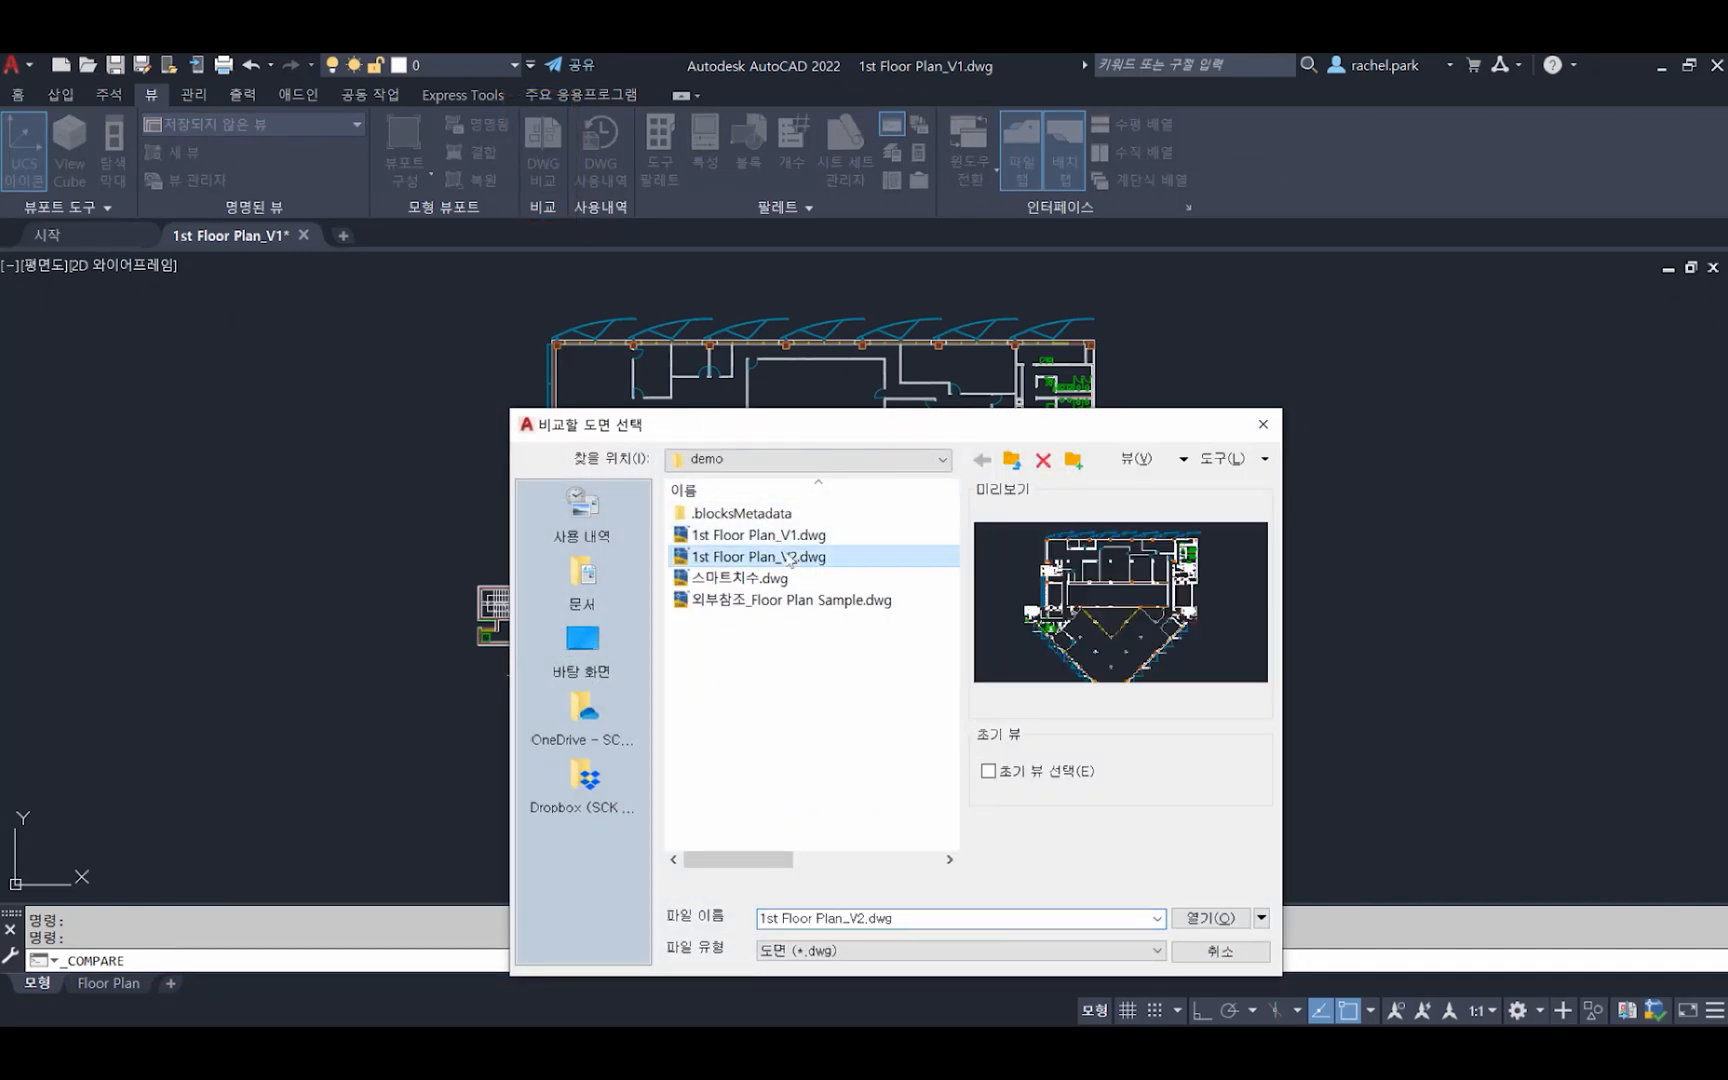
left_click(1198, 916)
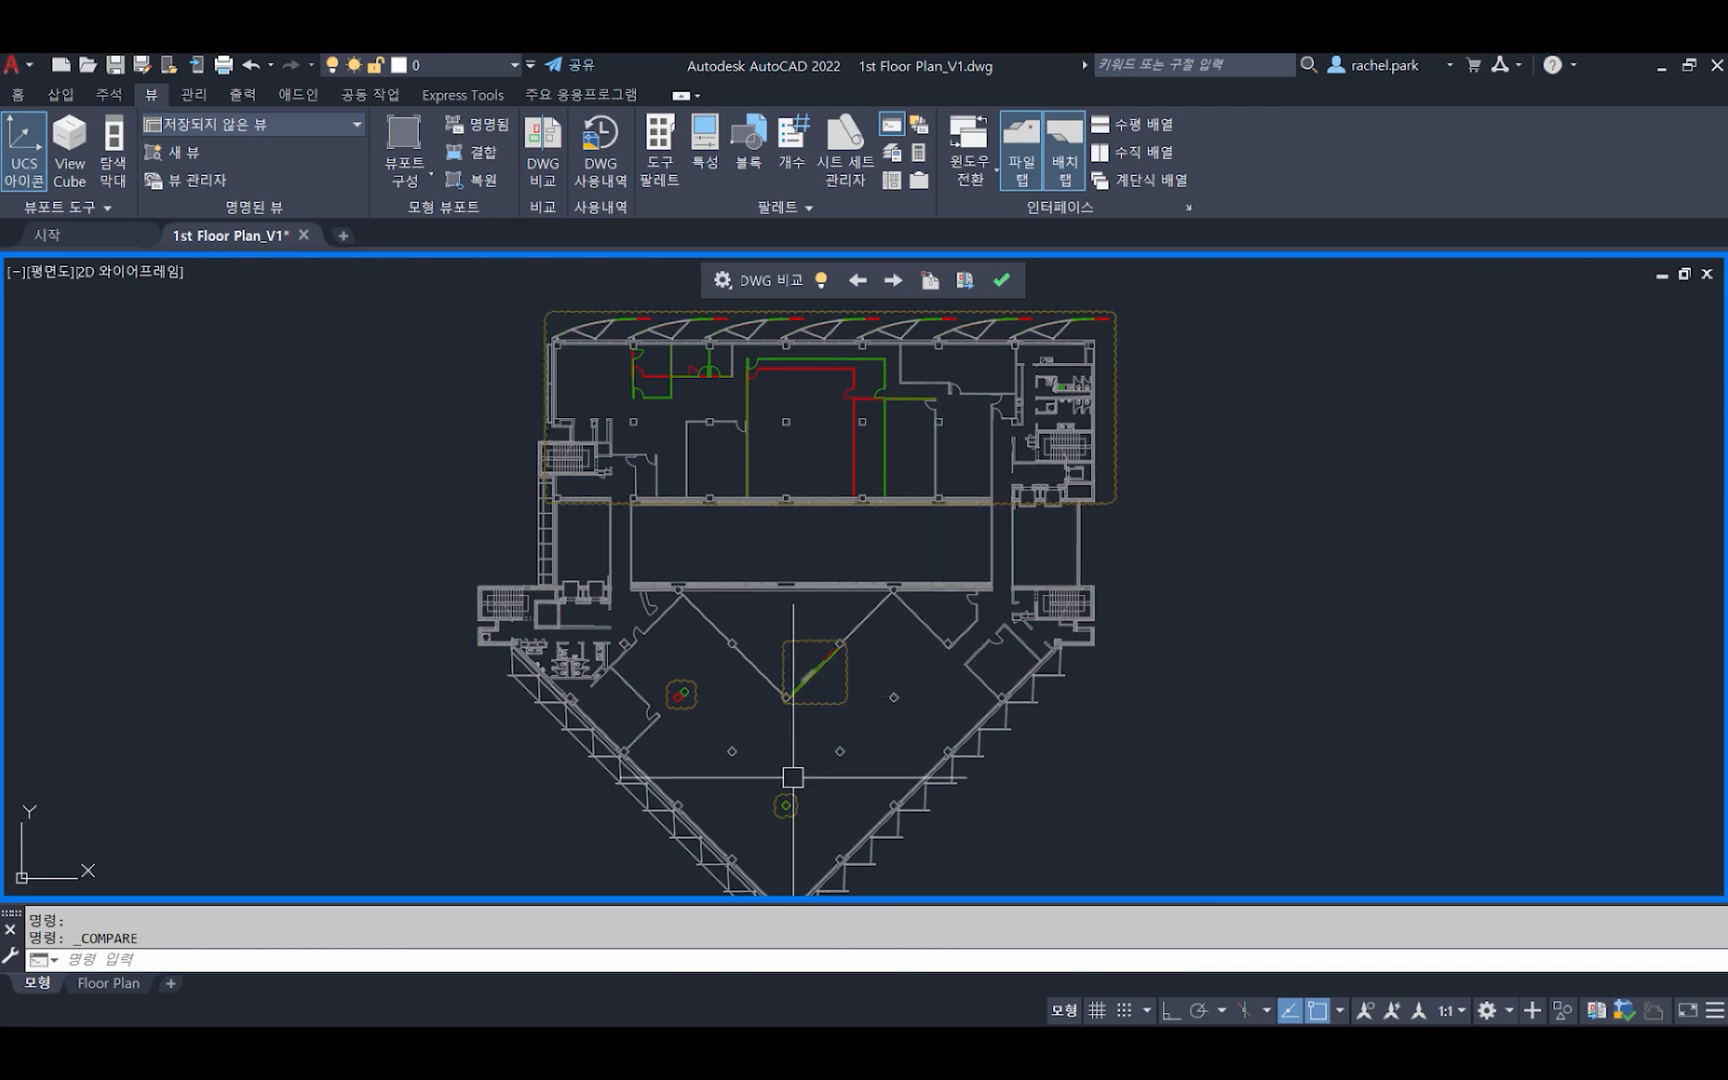
scroll(760, 345, "up", 4)
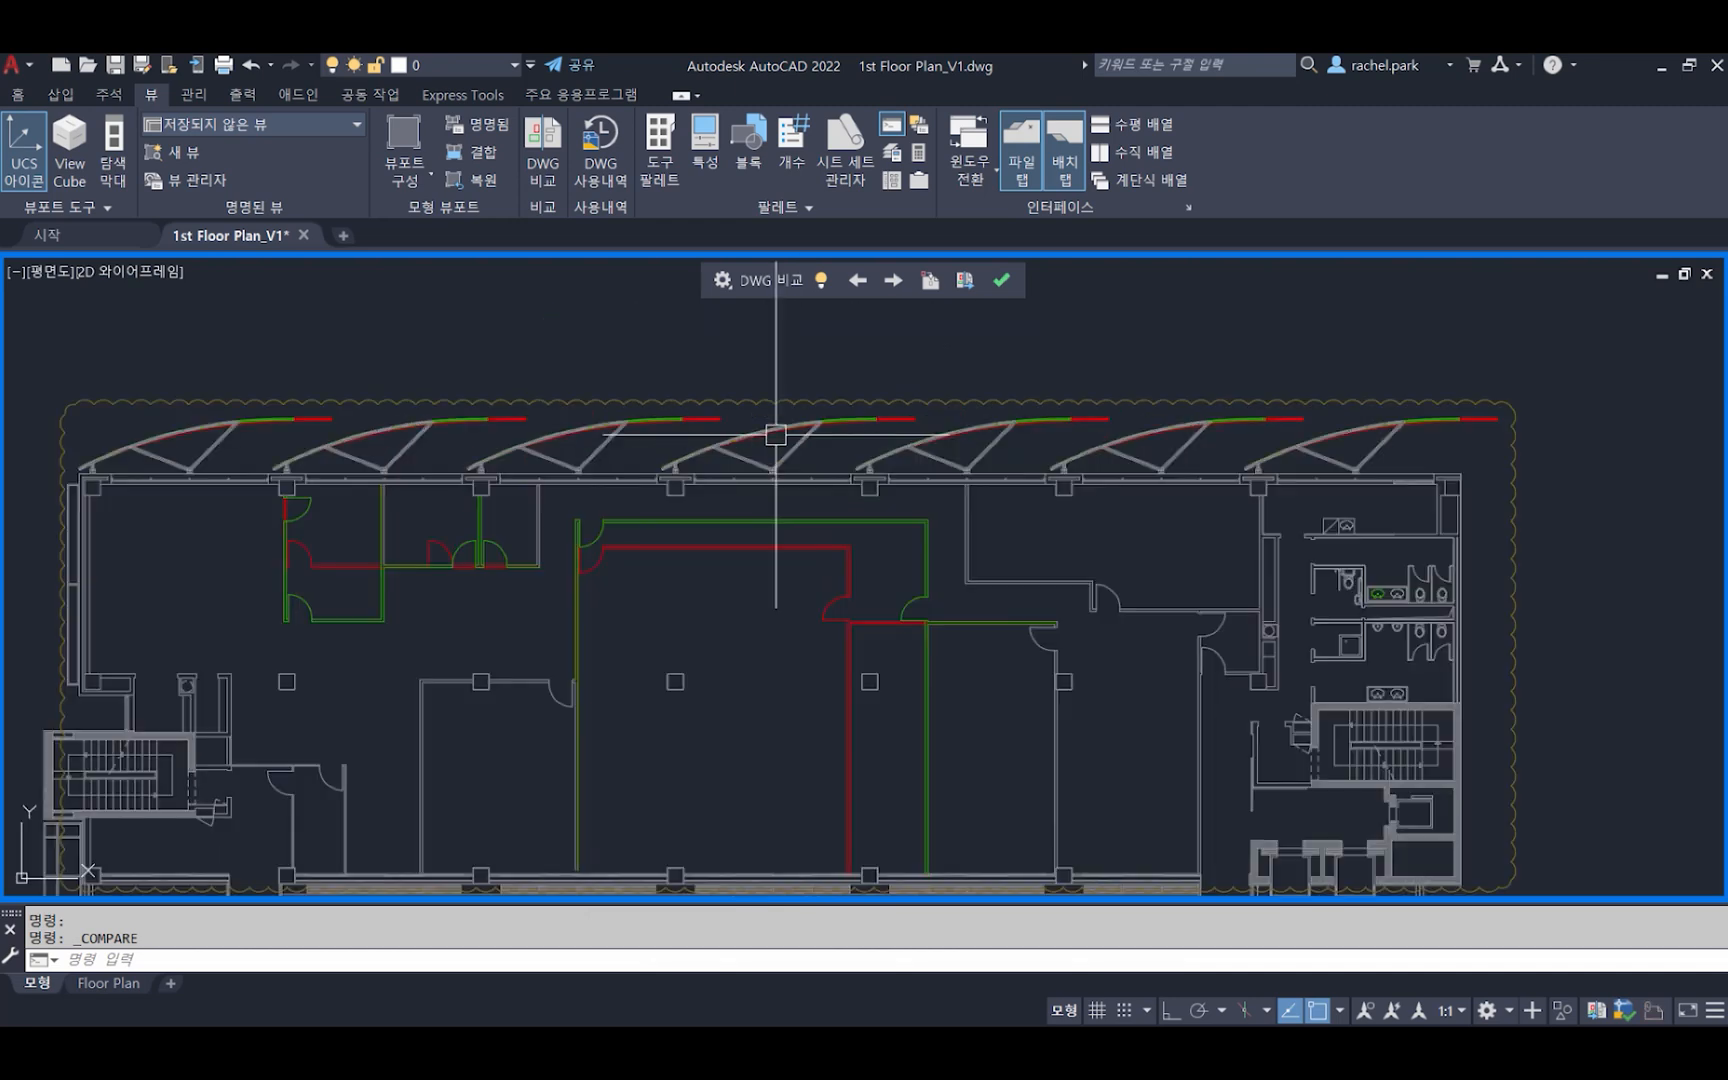
scroll(776, 435, "up", 2)
Toggle the draw order of the comparison differences and reduce the revision cloud size
left_click(721, 281)
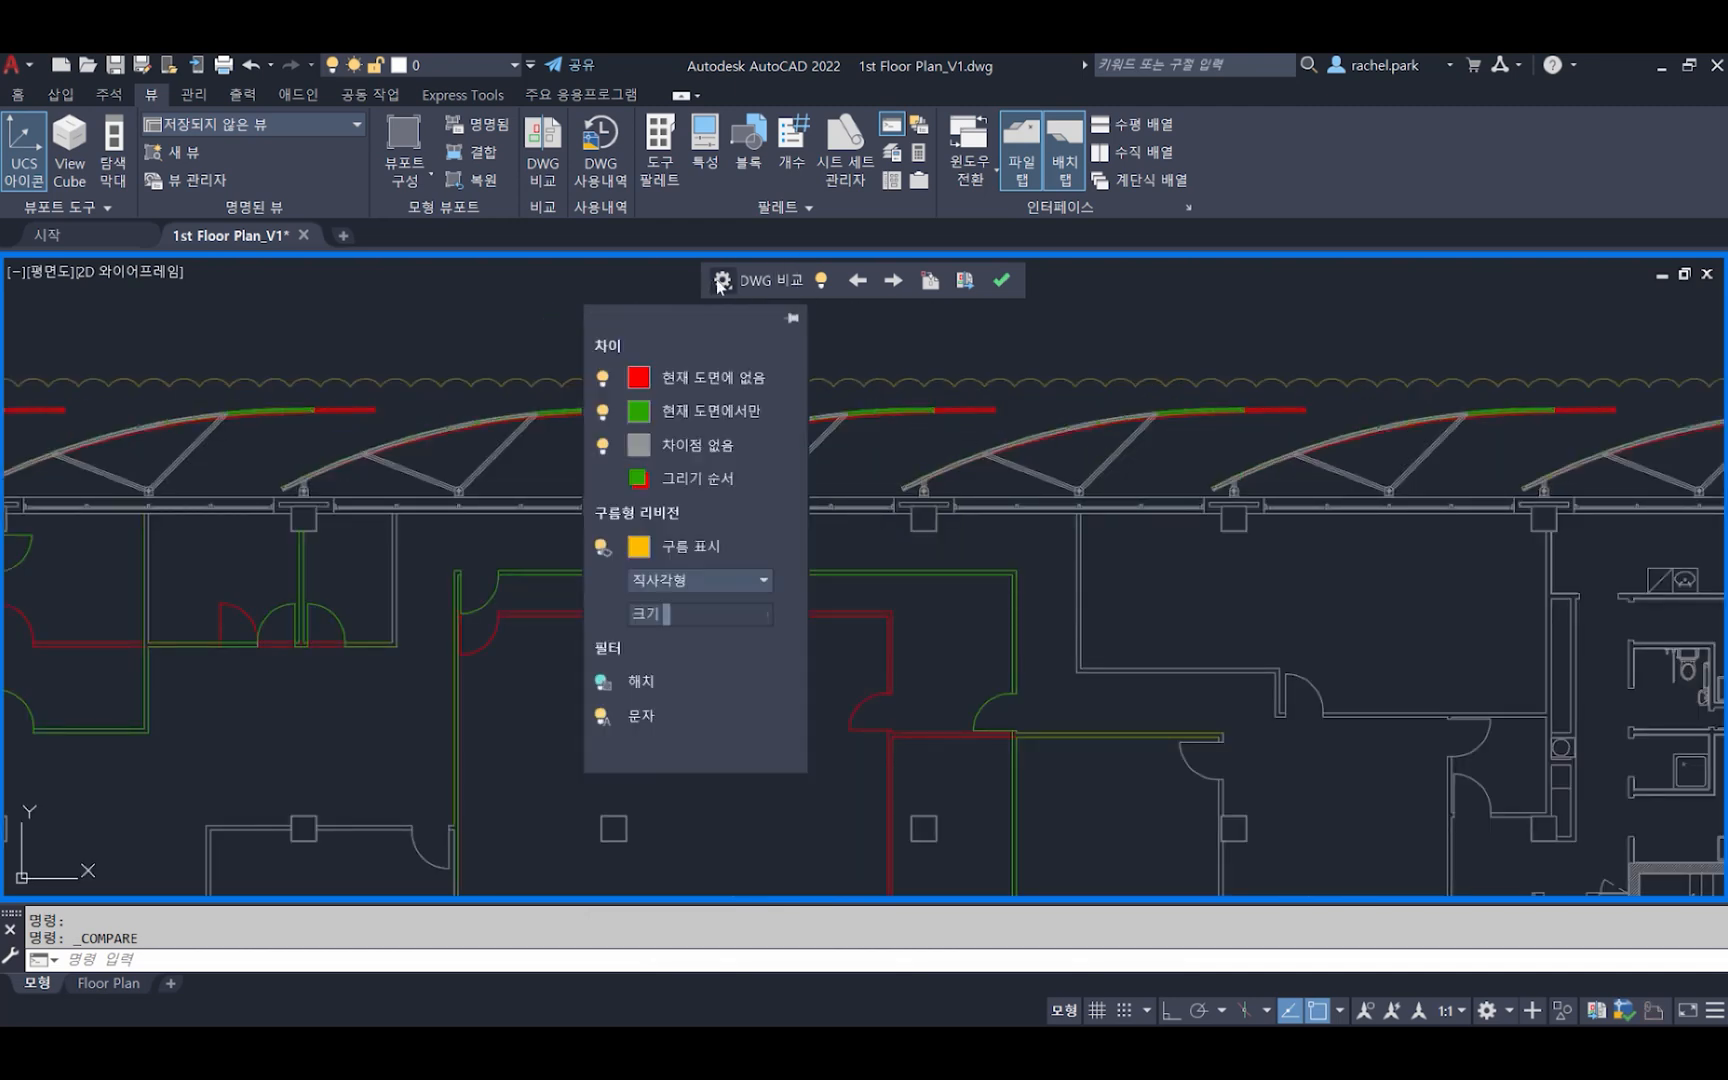
mouse_move(748, 424)
left_click(641, 480)
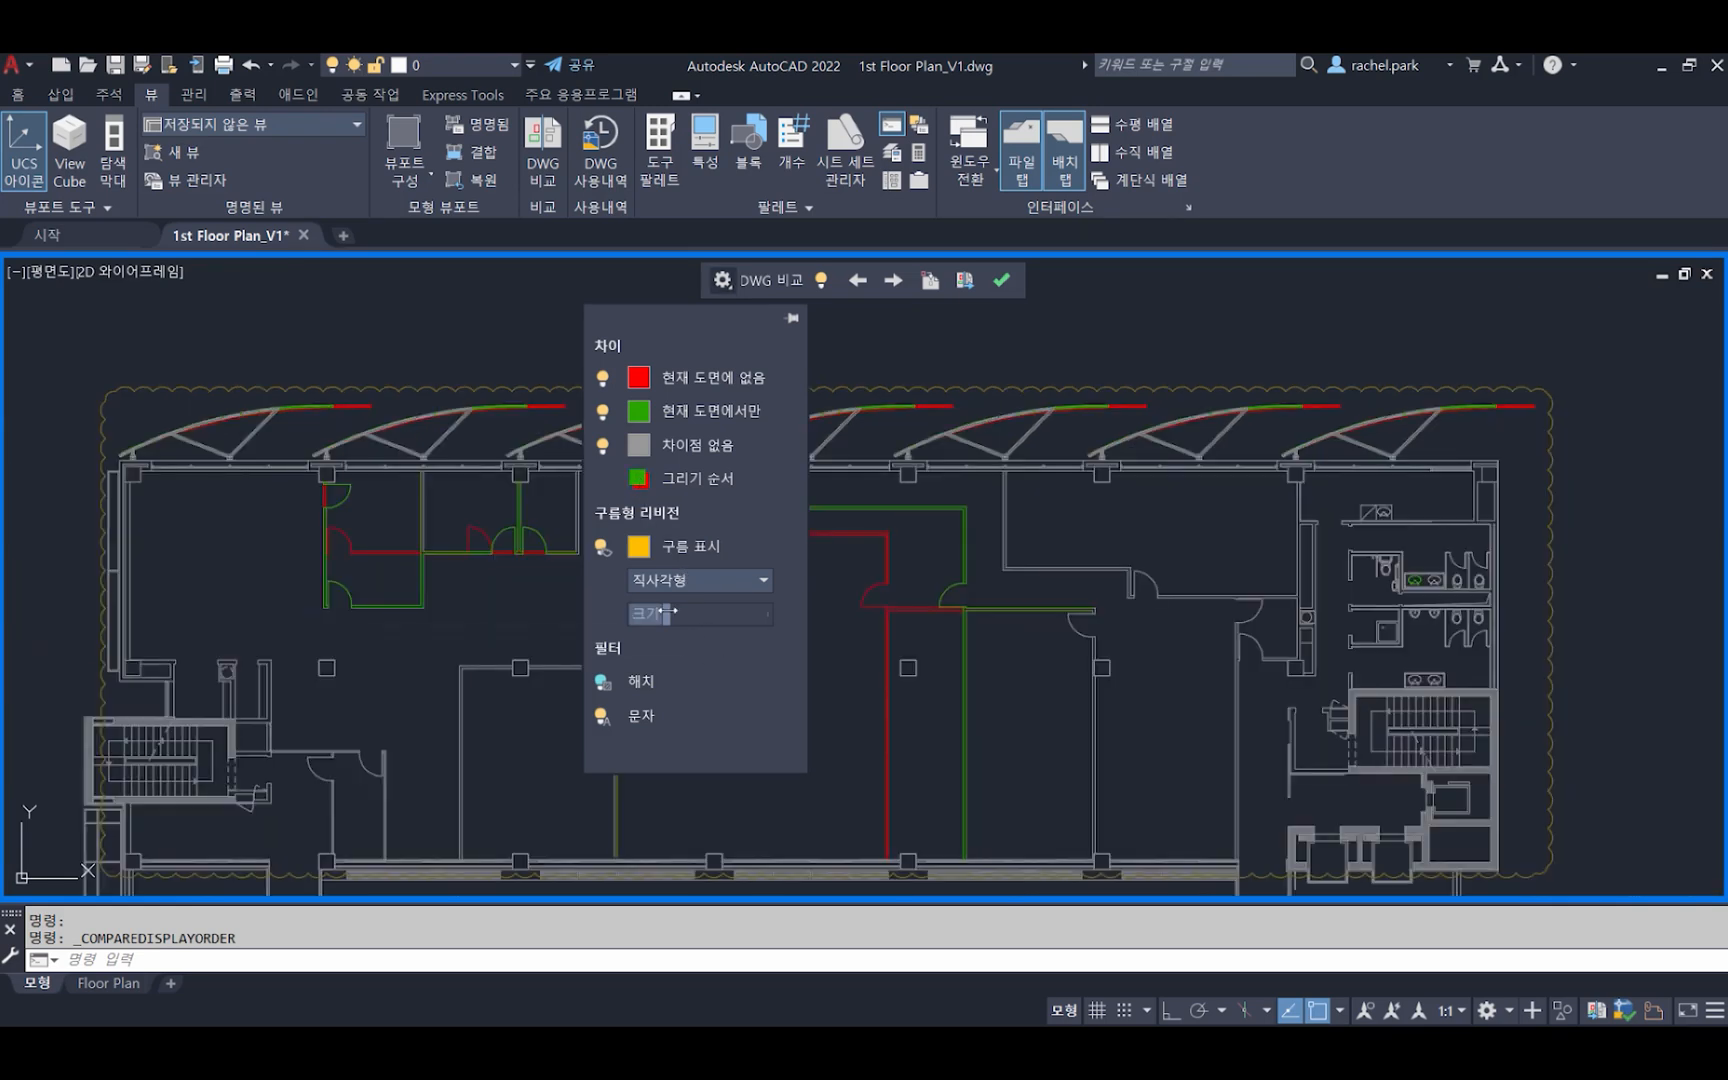
mouse_move(670, 615)
left_mouse_down()
mouse_move(697, 616)
mouse_move(646, 616)
left_mouse_up()
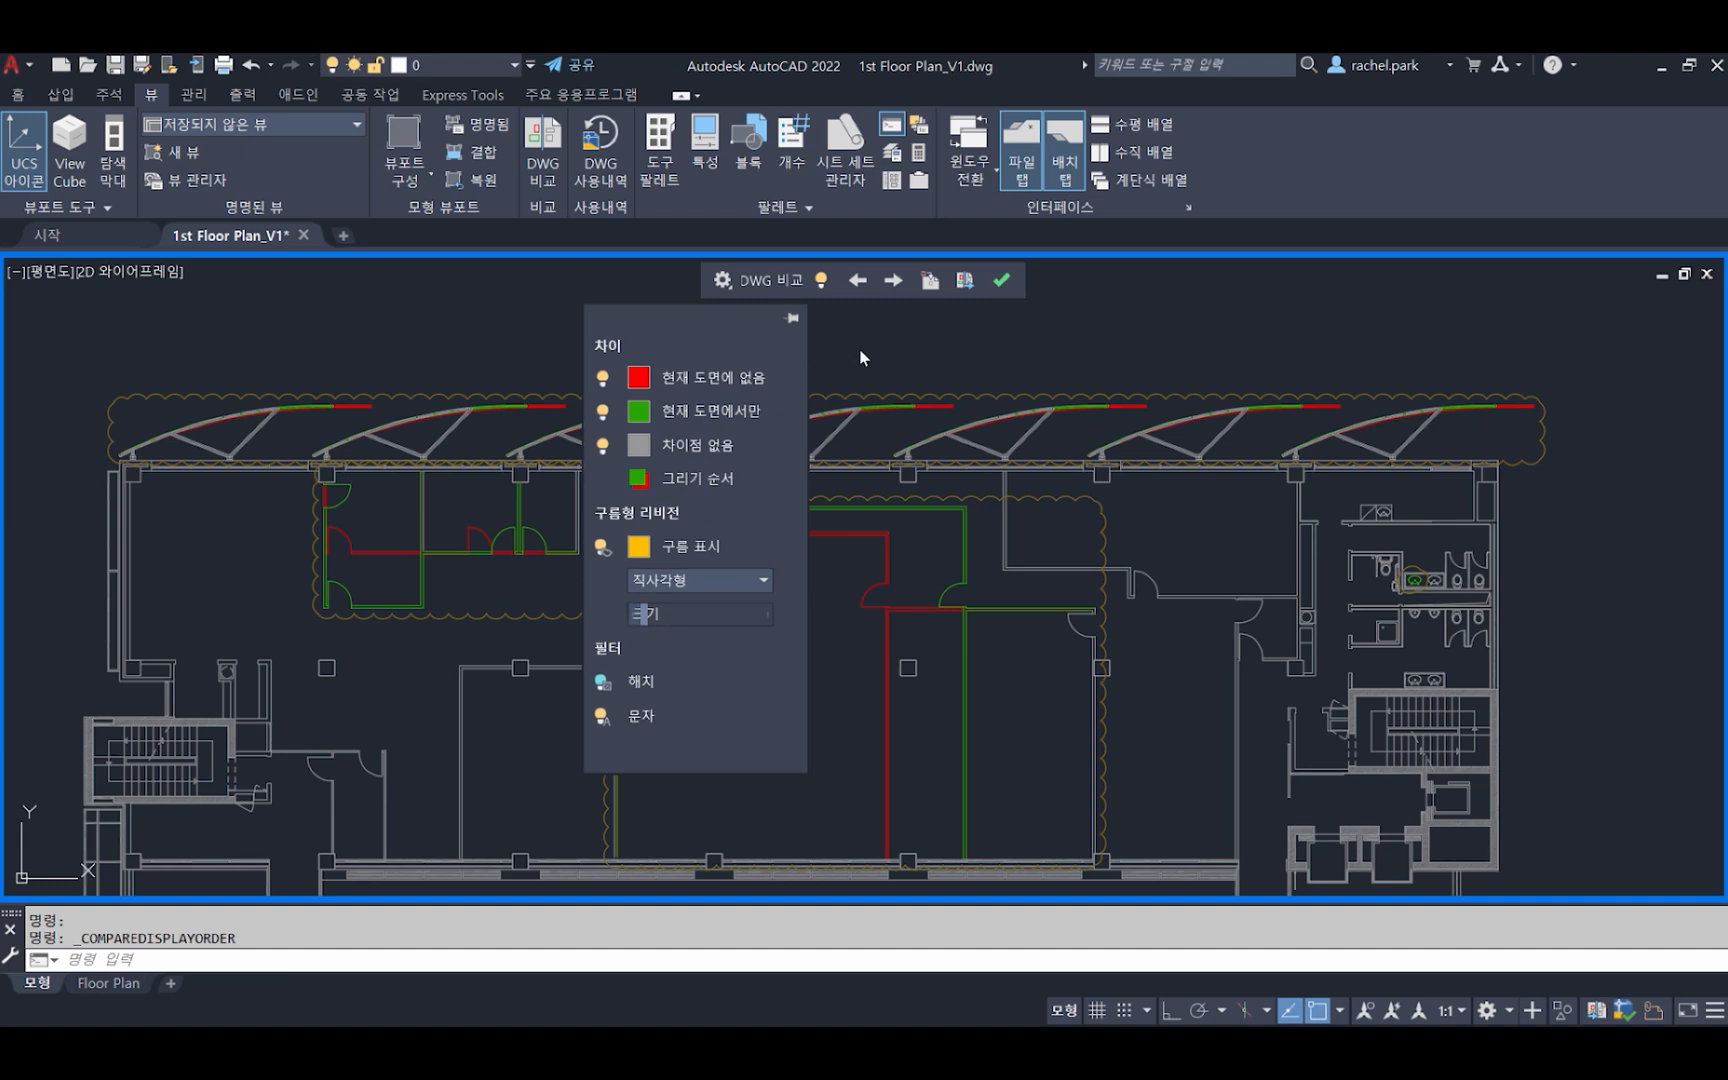
Turn the comparison display off and back on, and step forward through the clouded differences between the two floor plans
left_click(821, 280)
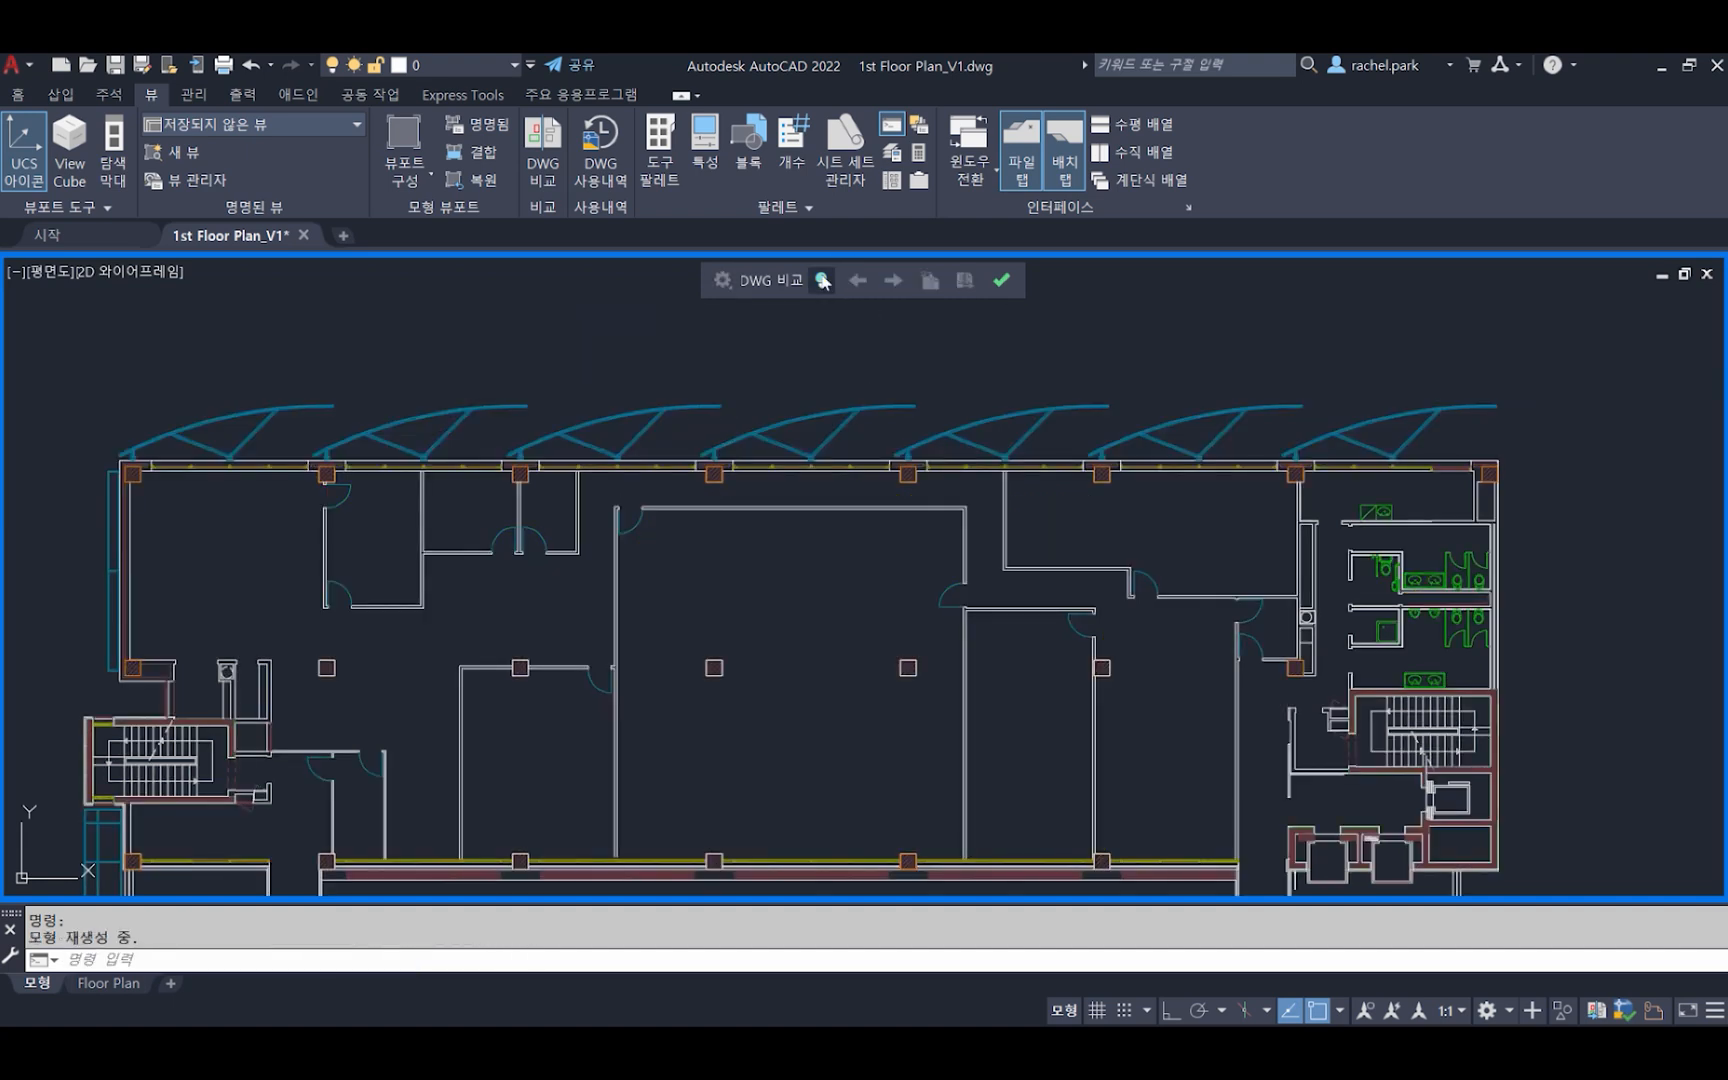
left_click(821, 280)
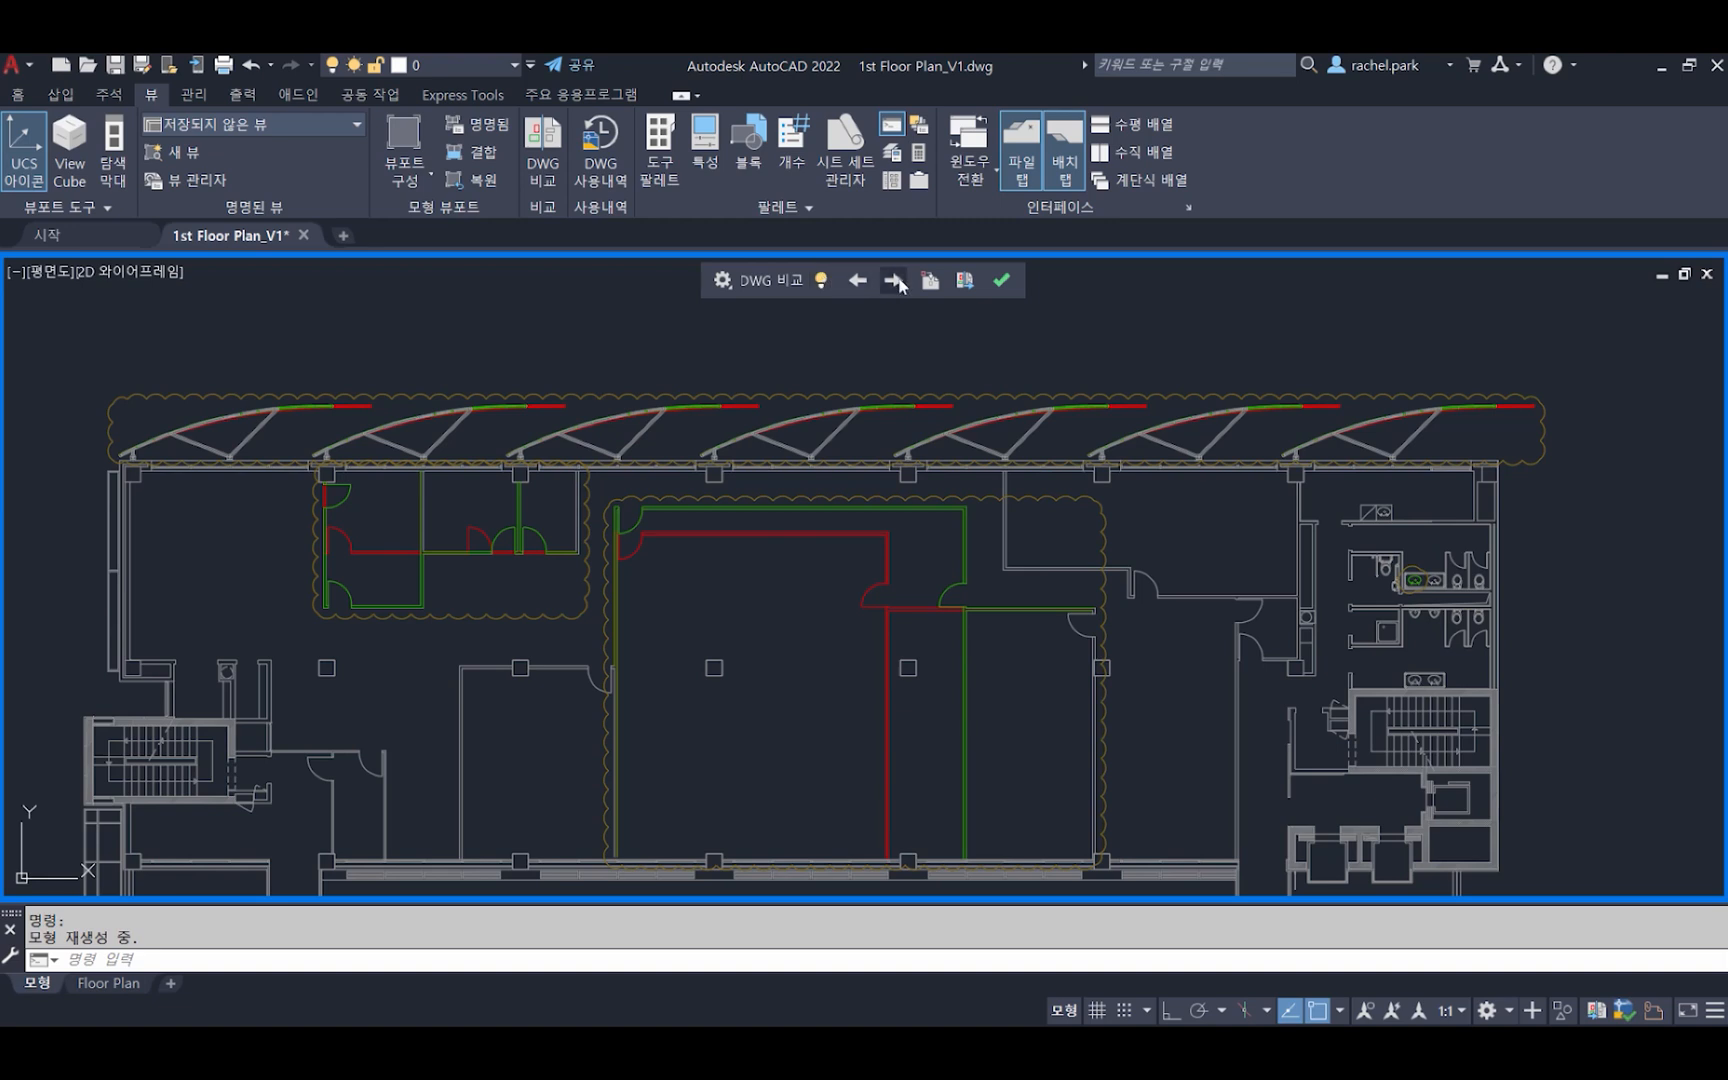
left_click(895, 281)
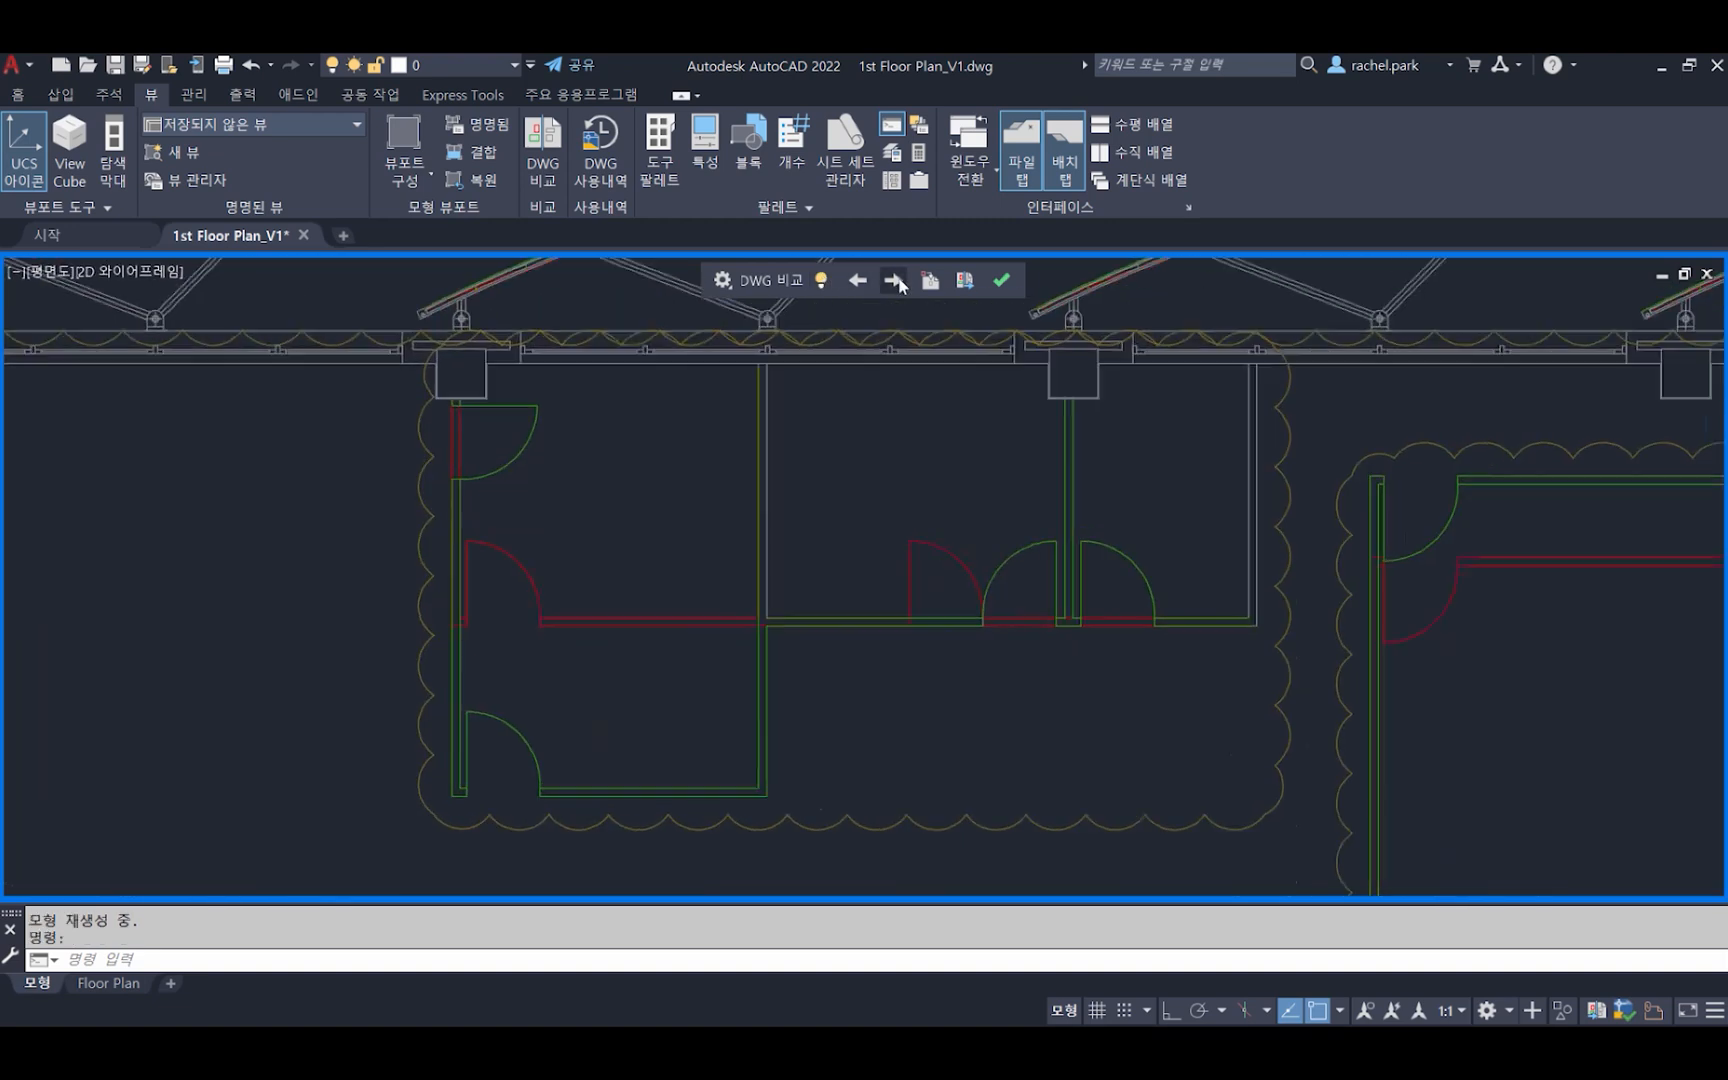
left_click(895, 281)
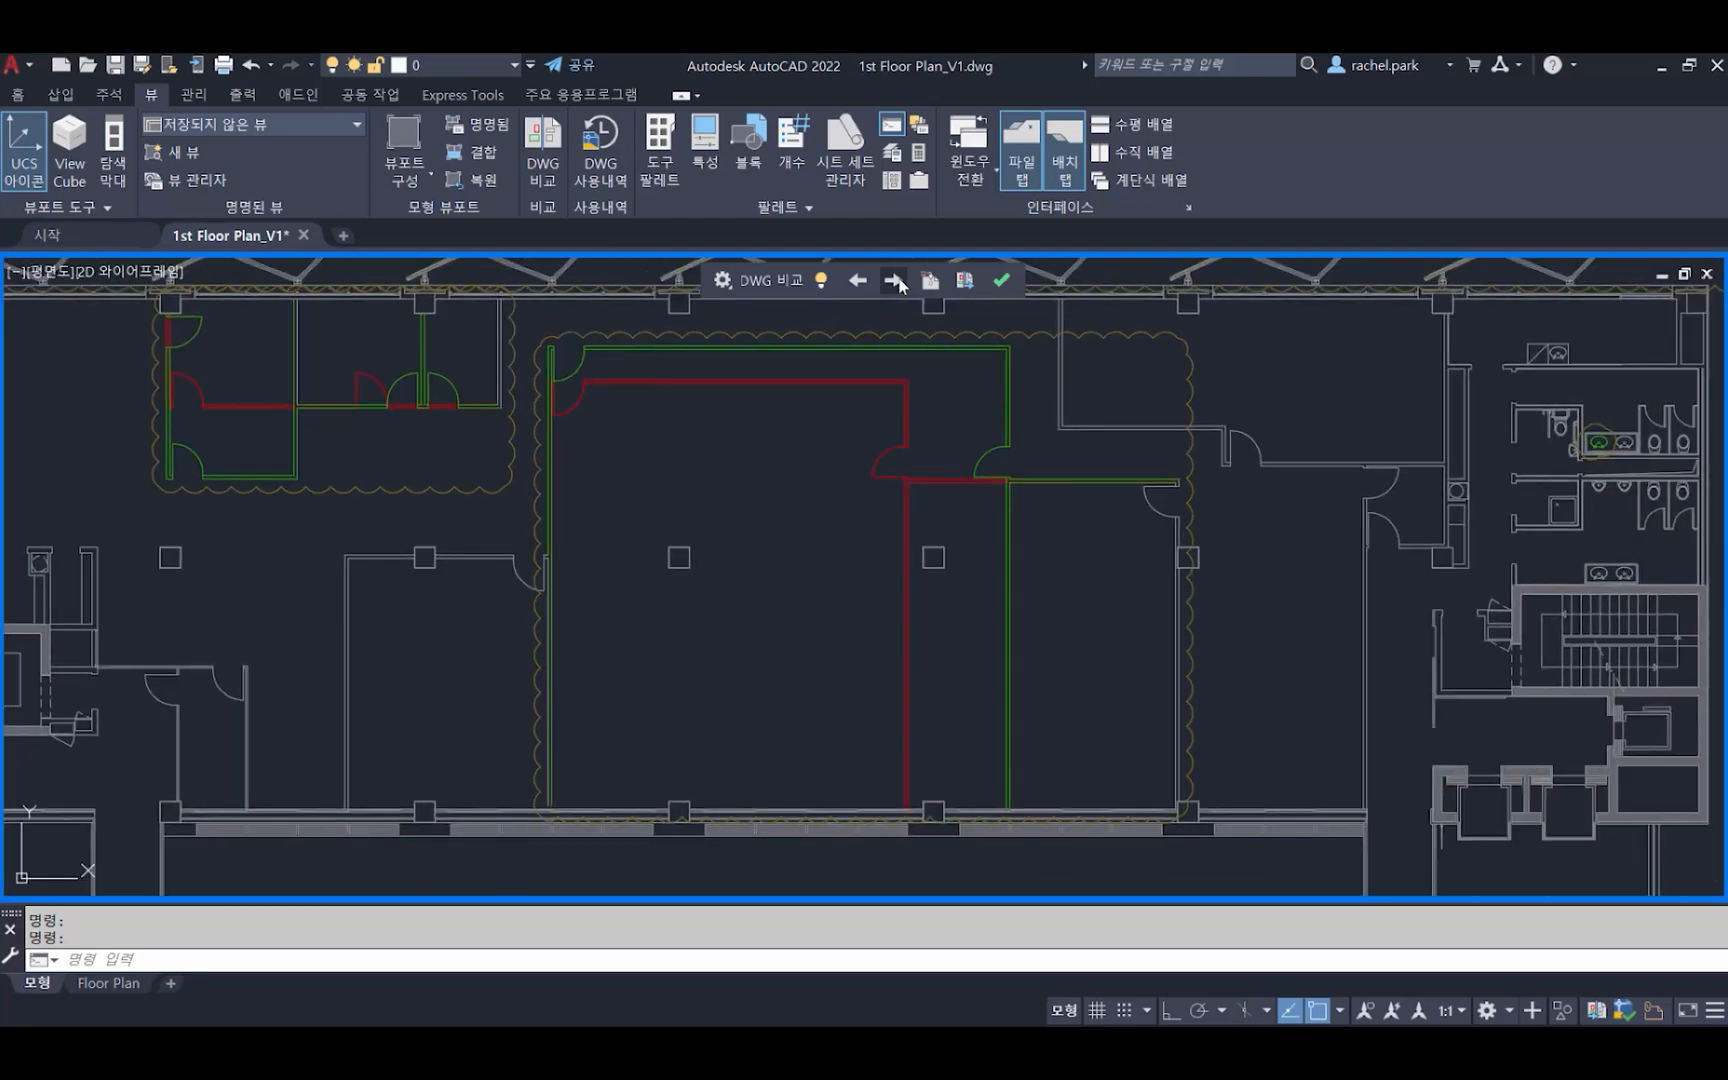
left_click(895, 281)
left_click(895, 281)
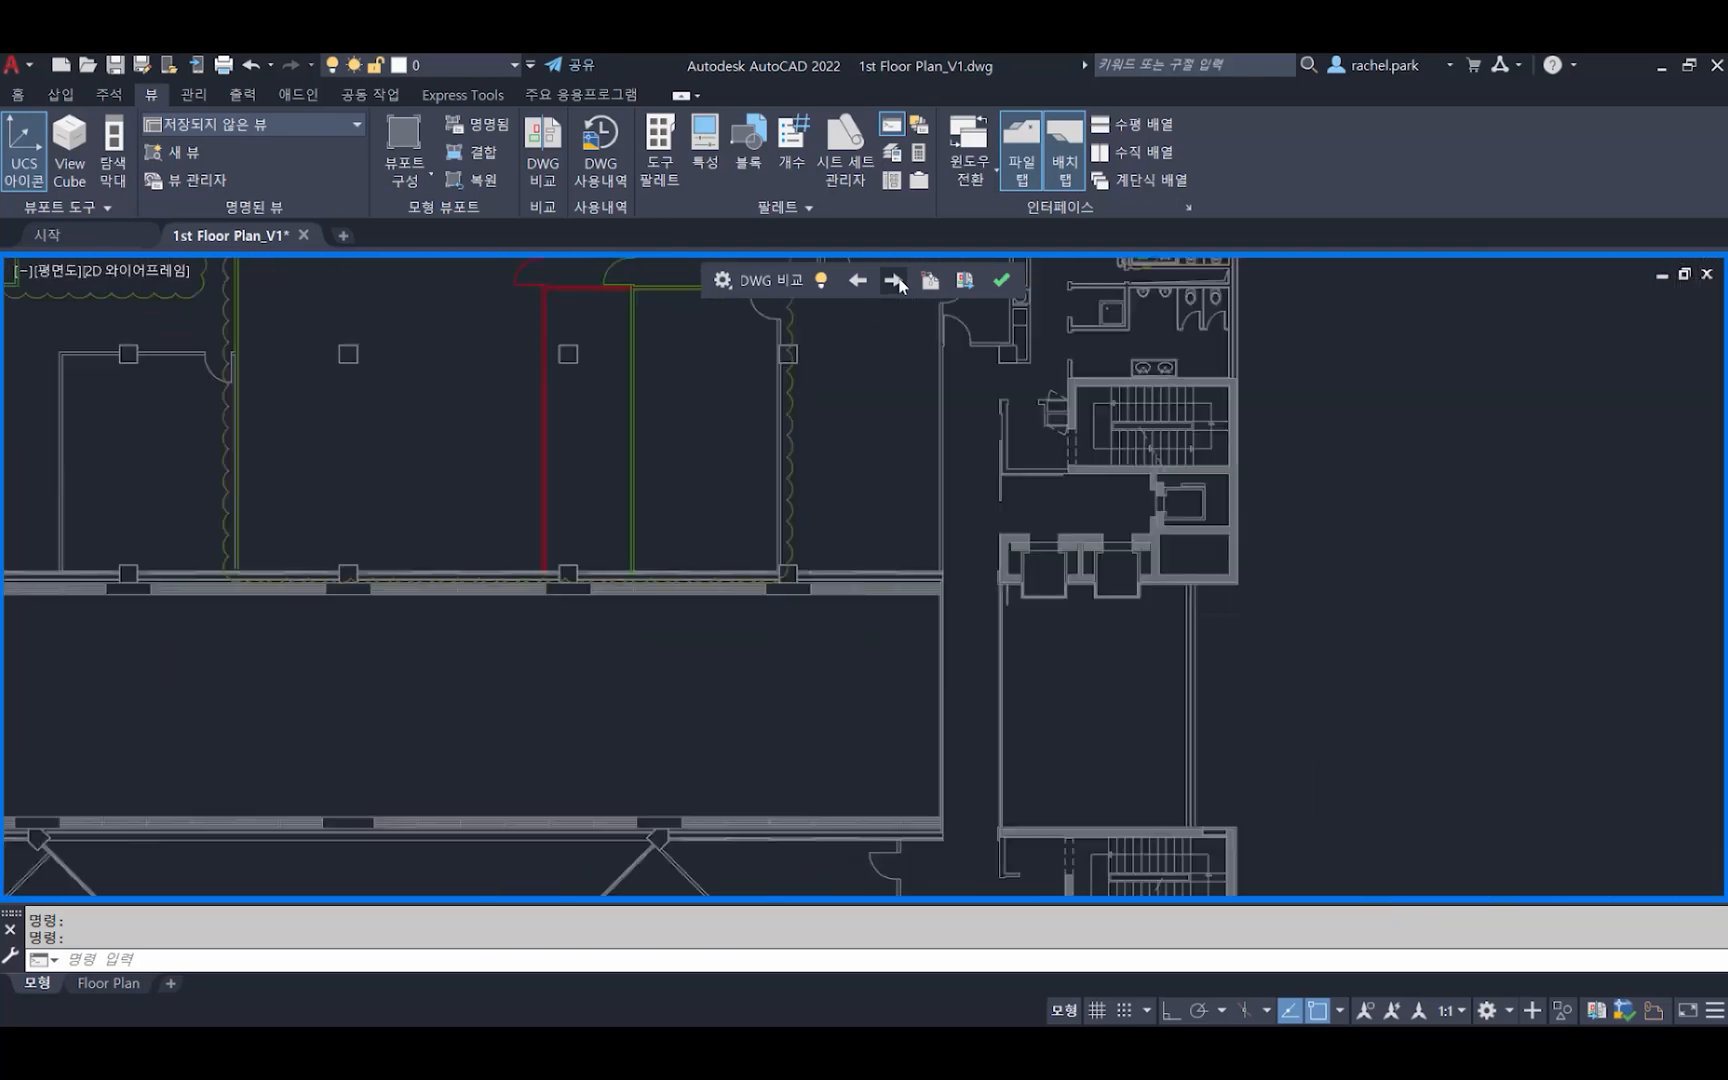
left_click(896, 281)
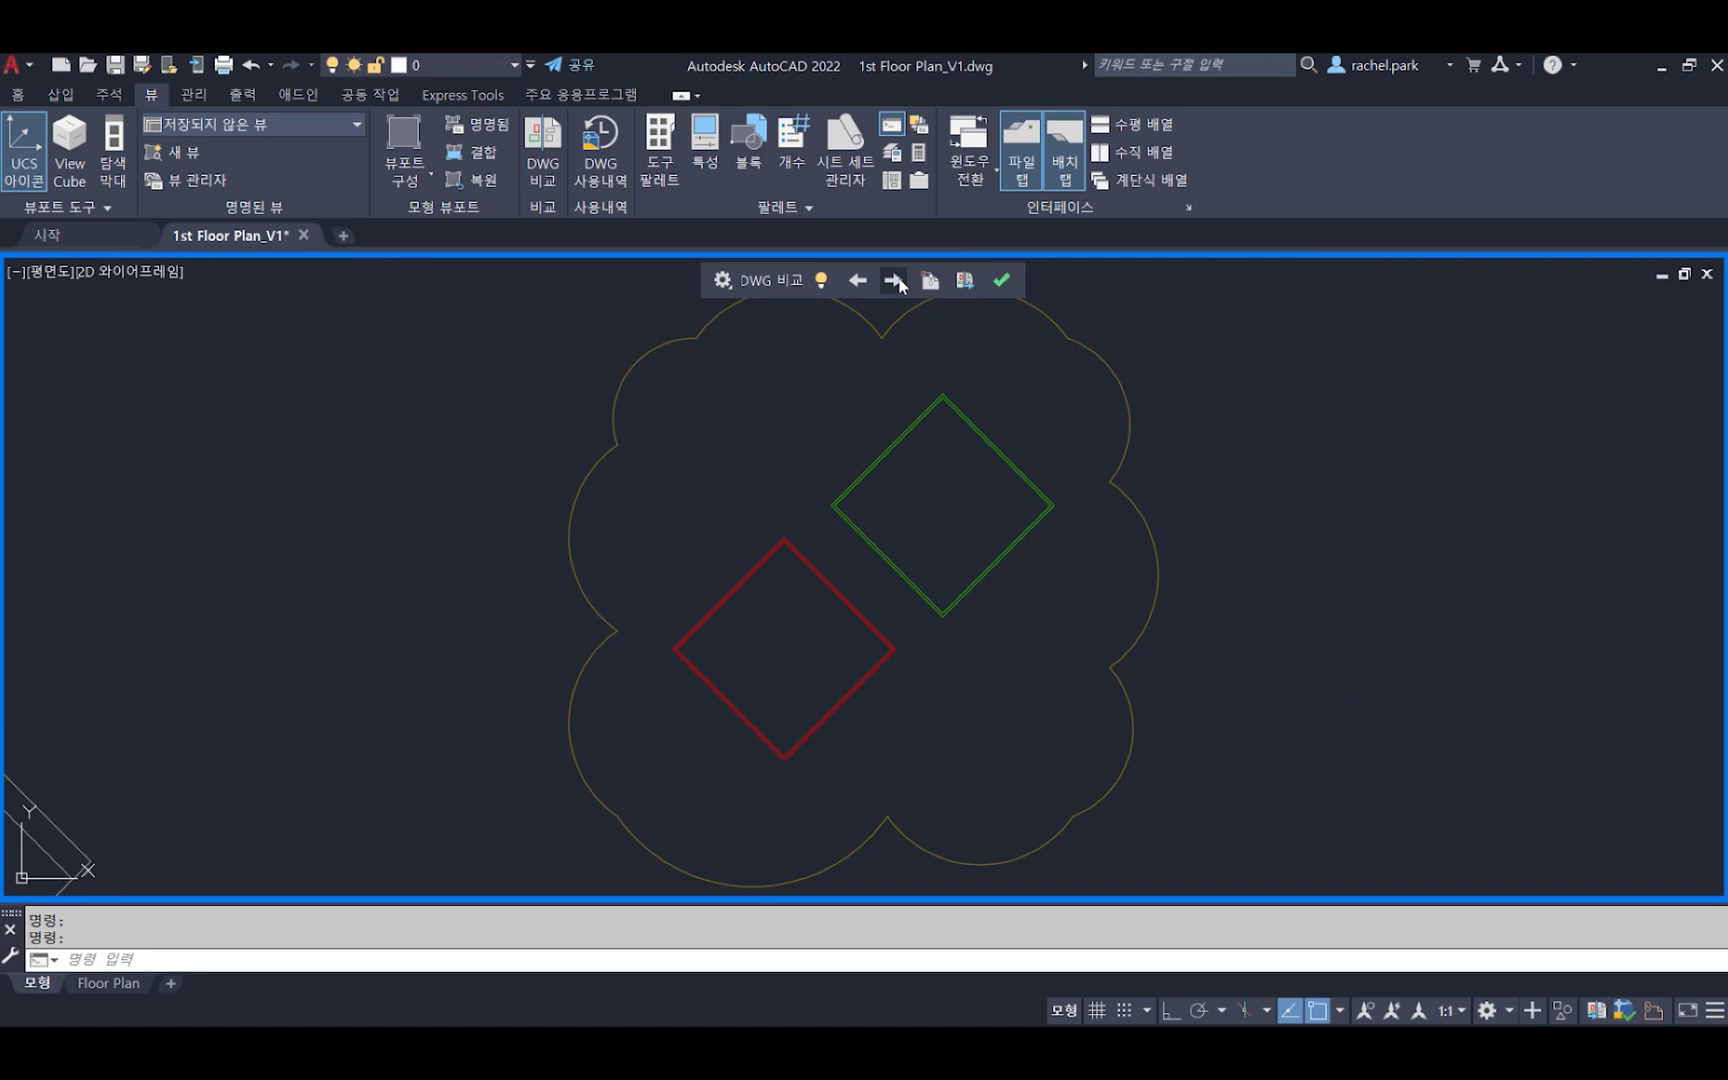
Import the differing door and adjoining wall in the upper-left rooms from the compared floor plan, and check them with the comparison display off
left_click(896, 281)
left_click(897, 281)
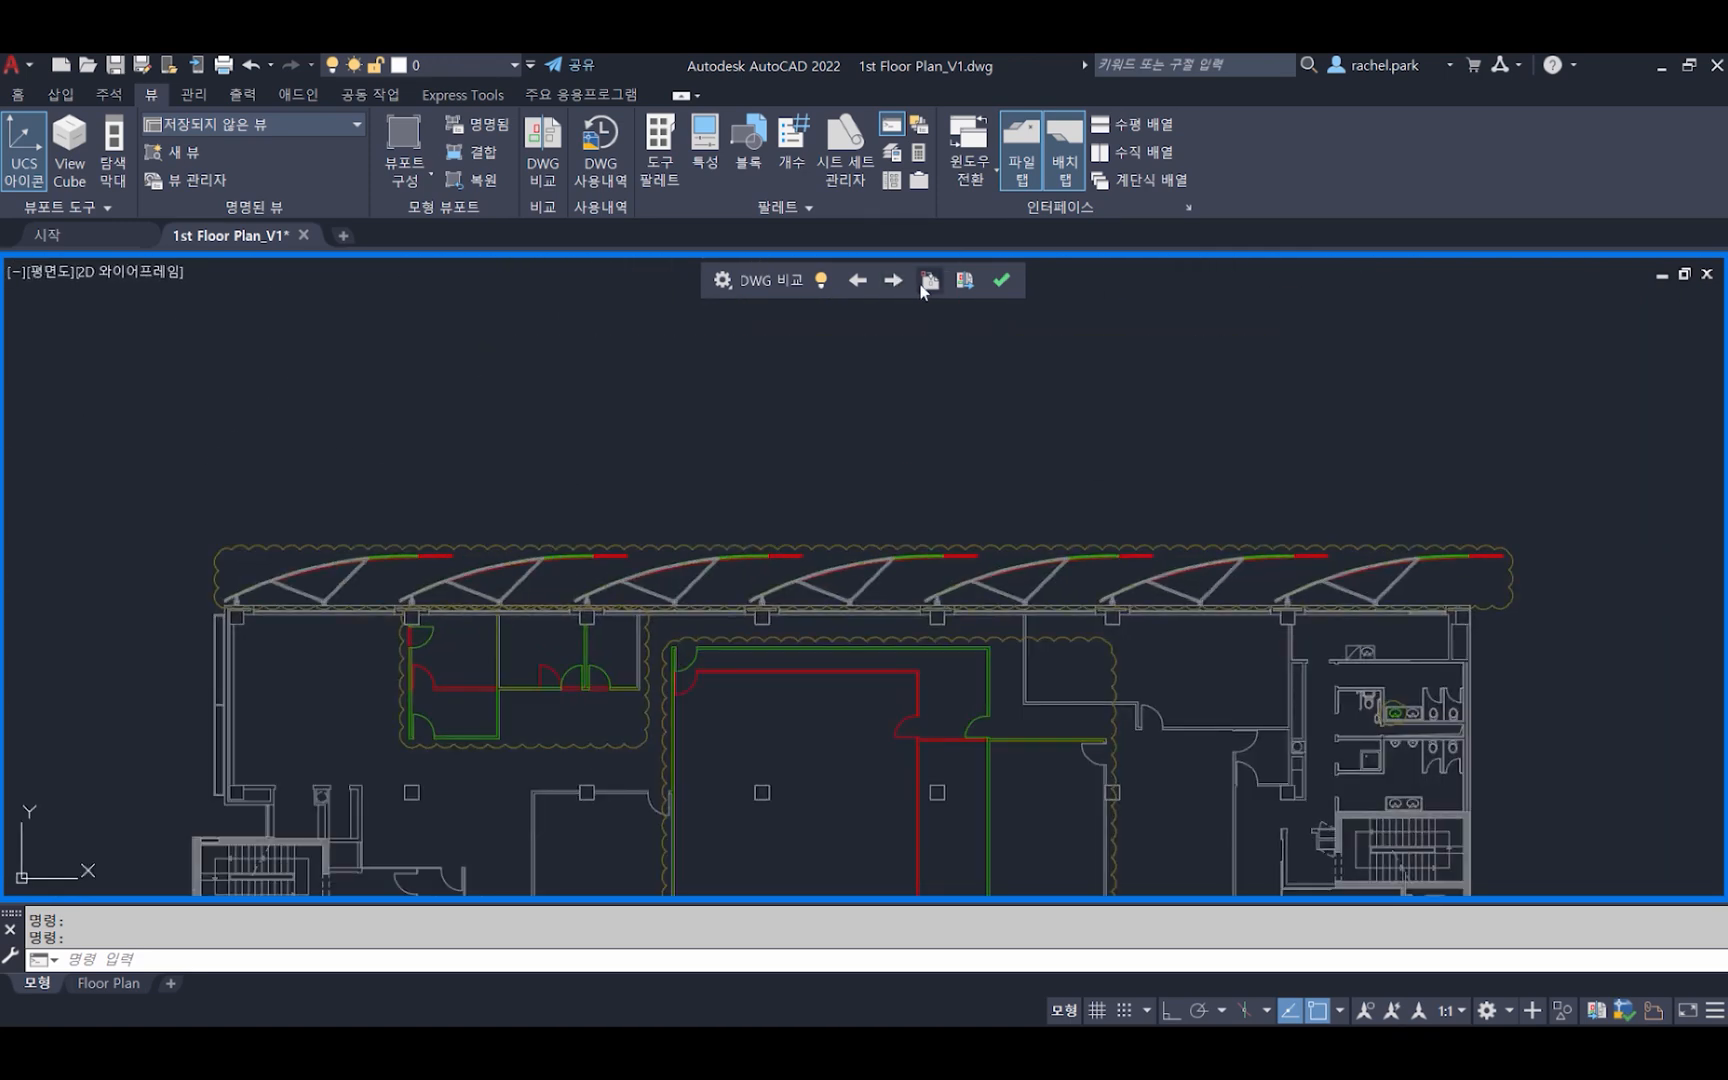
left_click(929, 281)
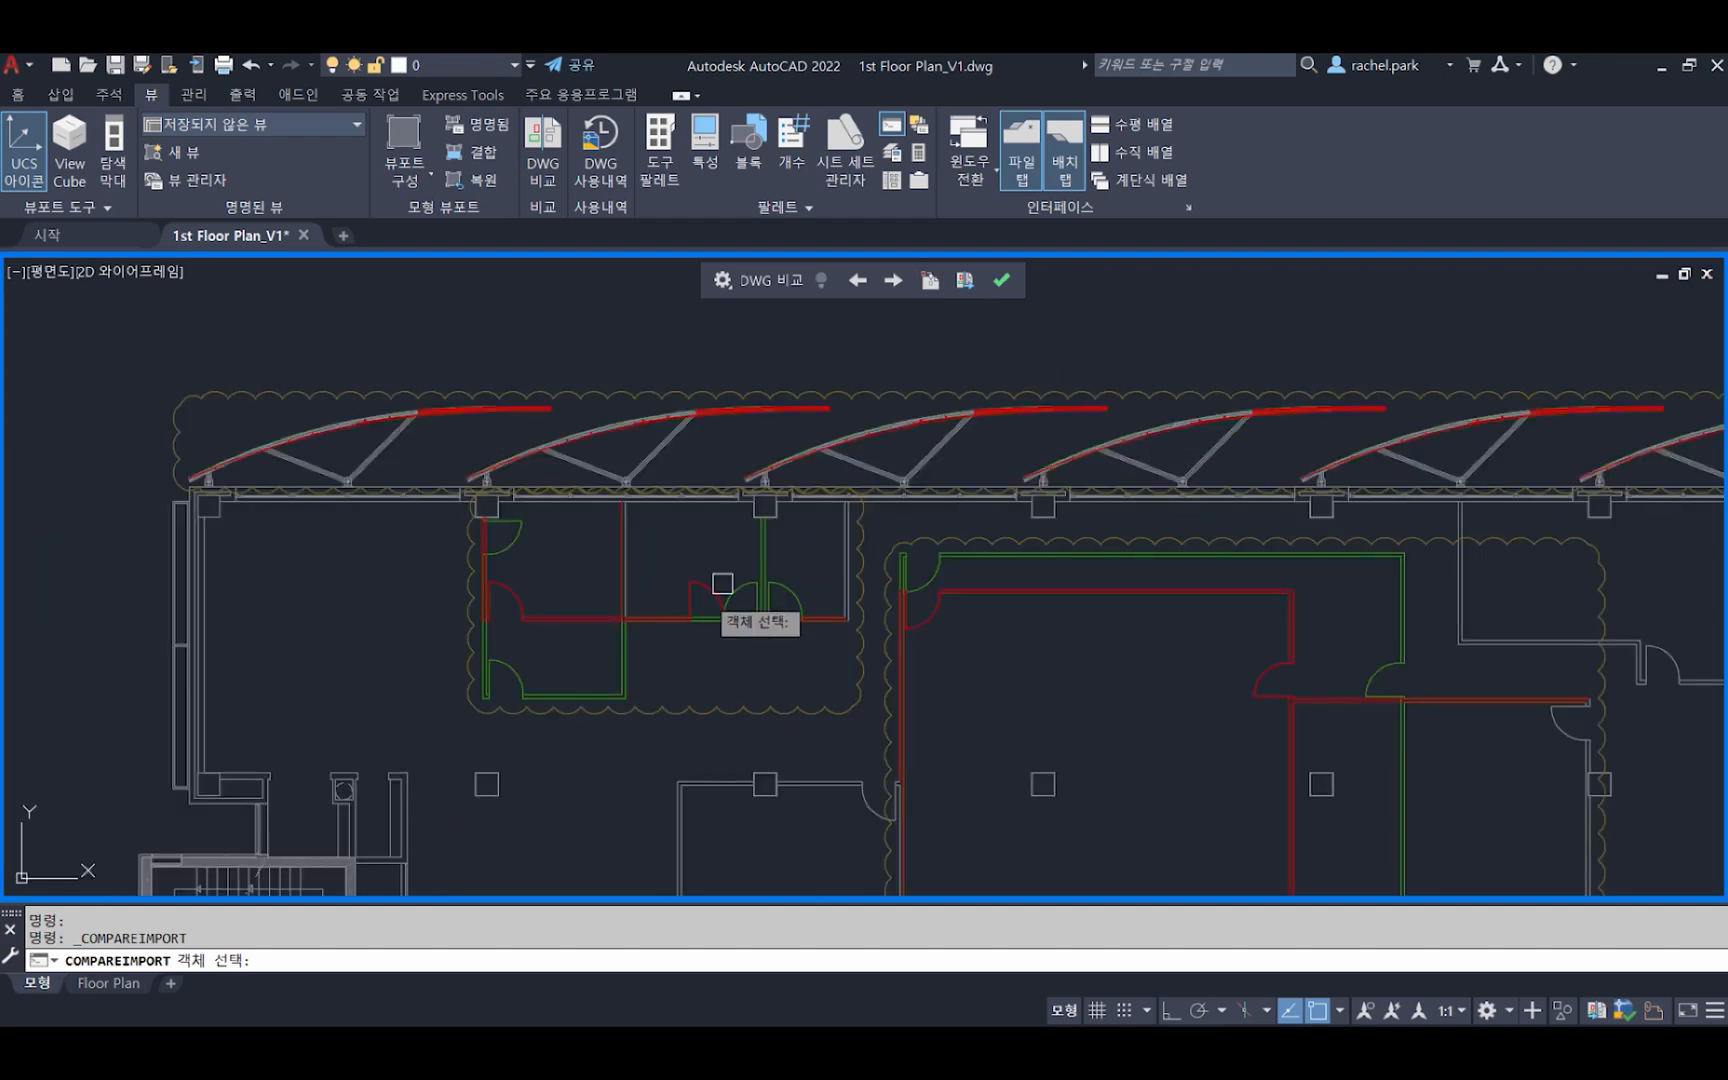
scroll(556, 642, "up", 2)
left_click(559, 629)
left_click(515, 585)
left_click(484, 566)
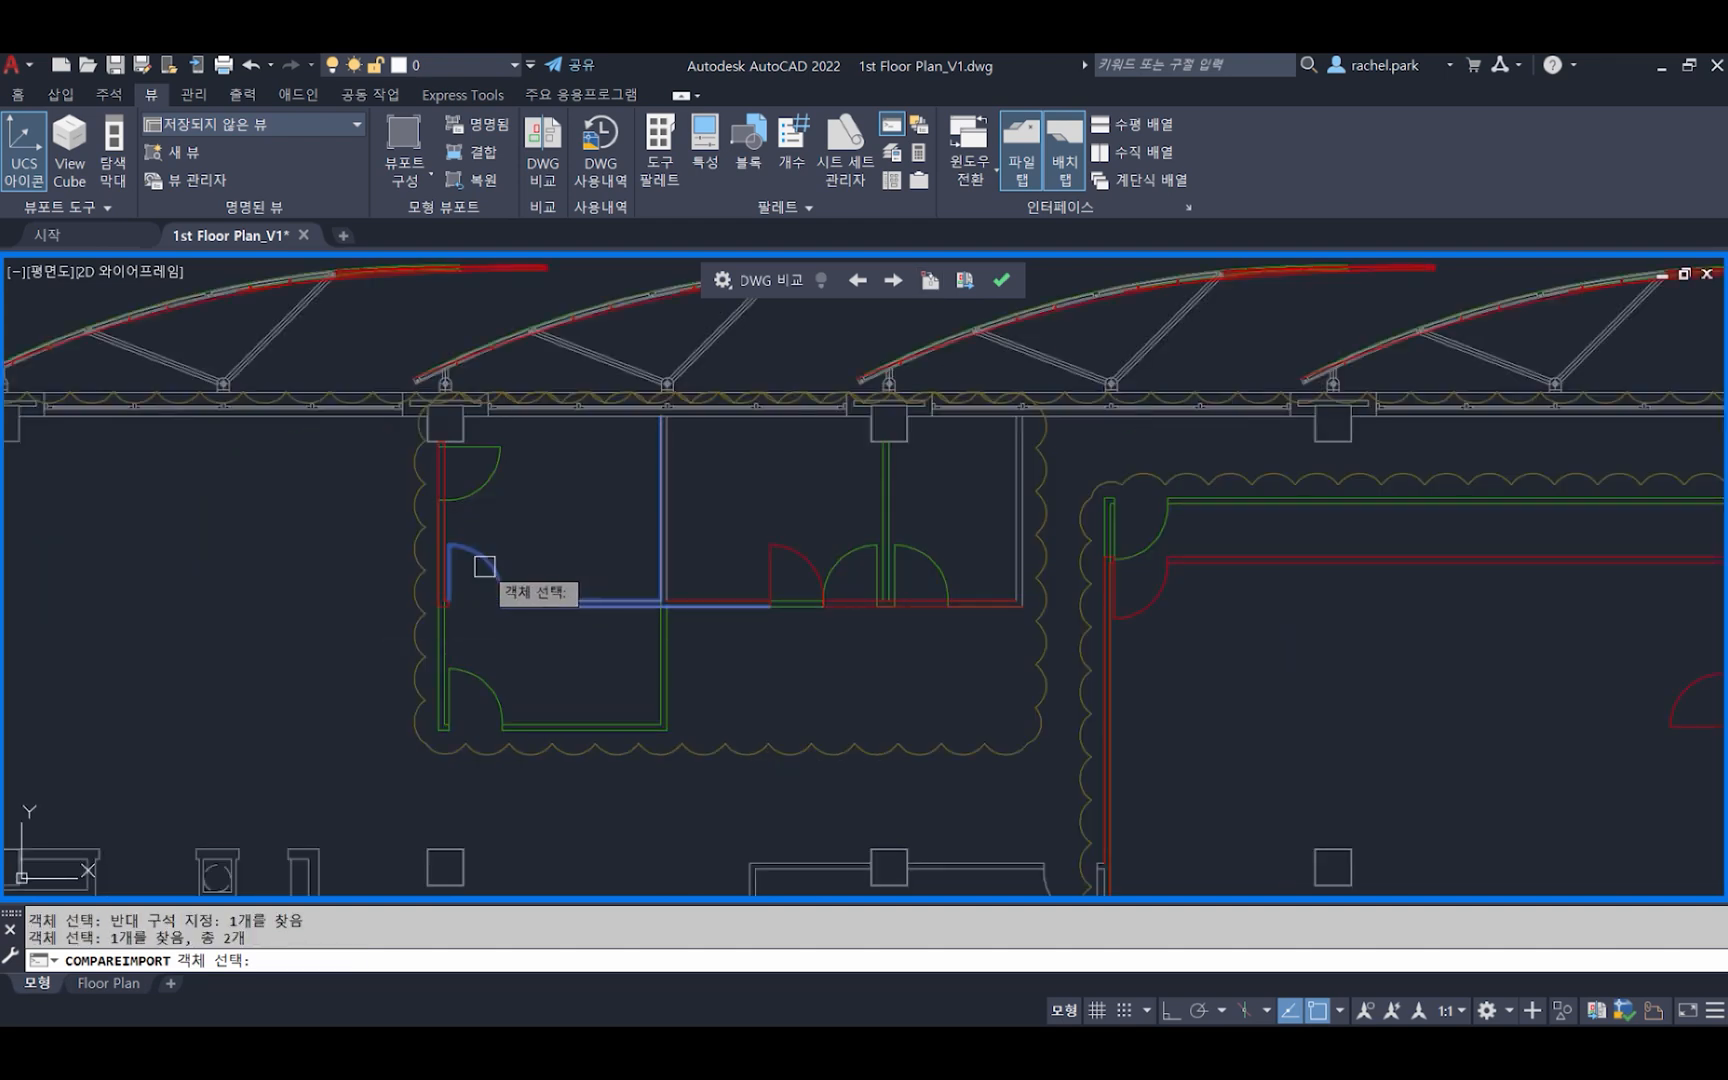
scroll(565, 545, "down", 2)
key("Return")
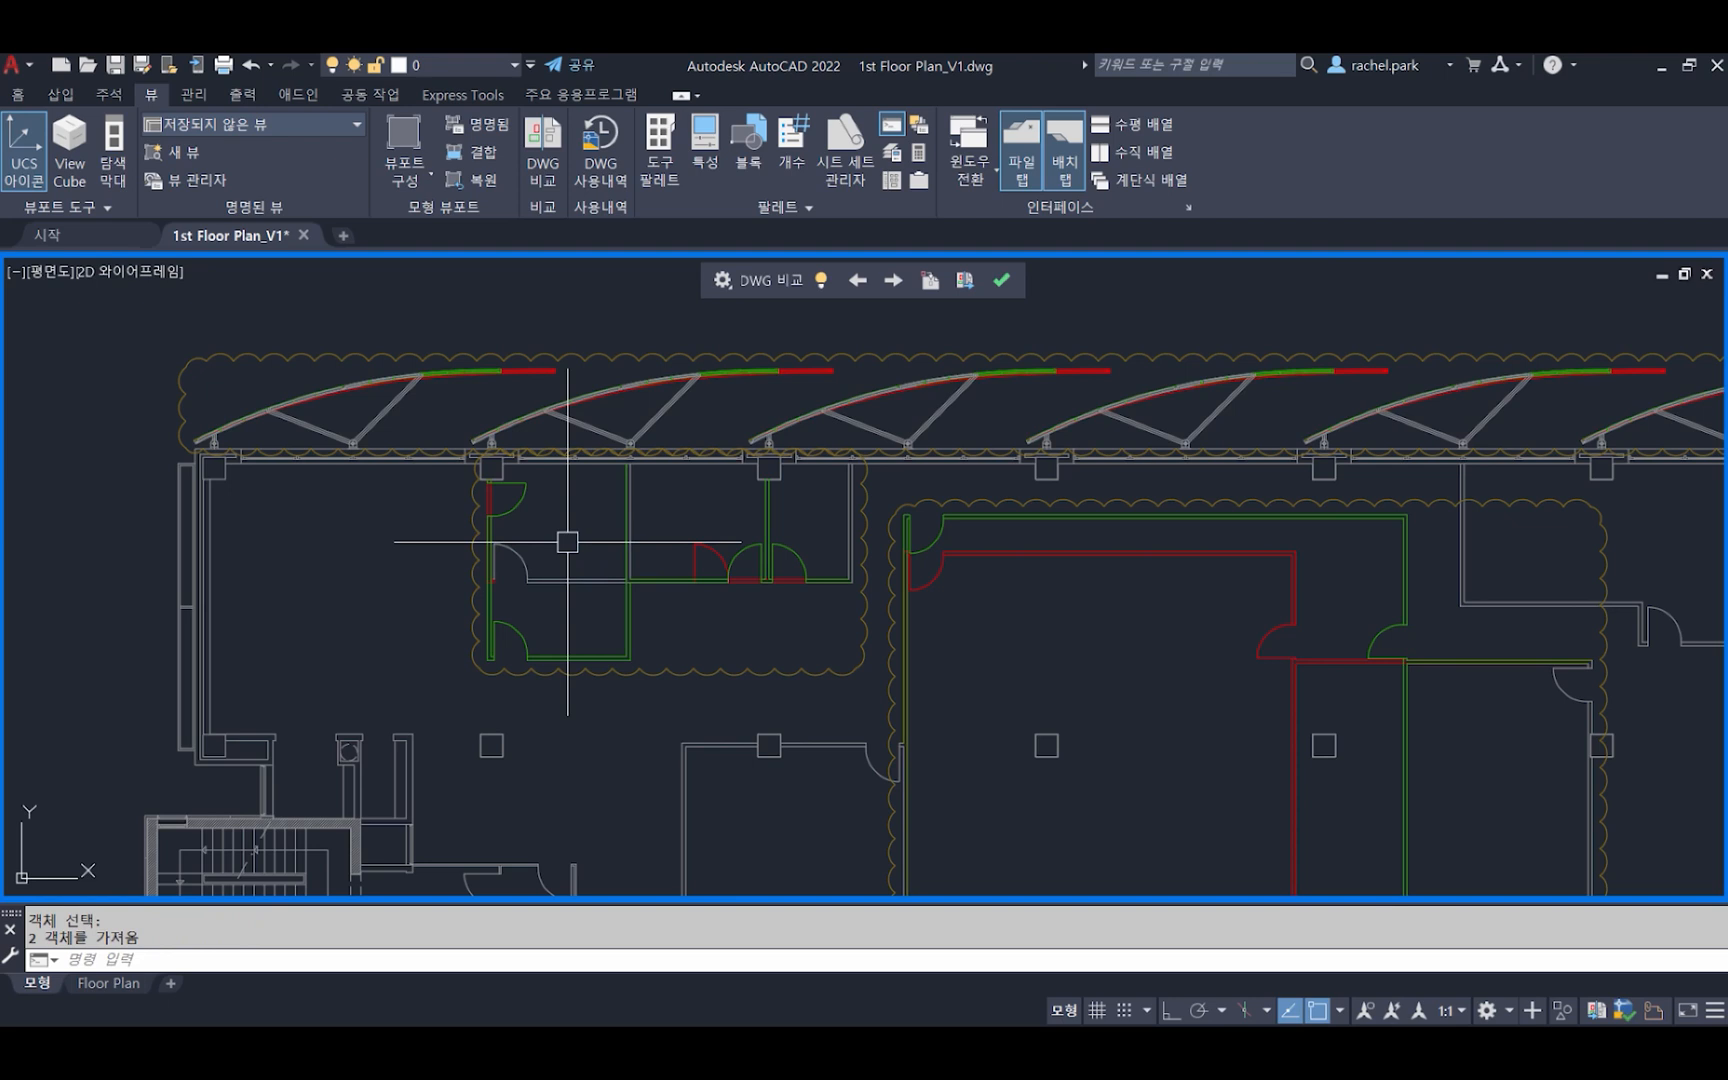
left_click(821, 282)
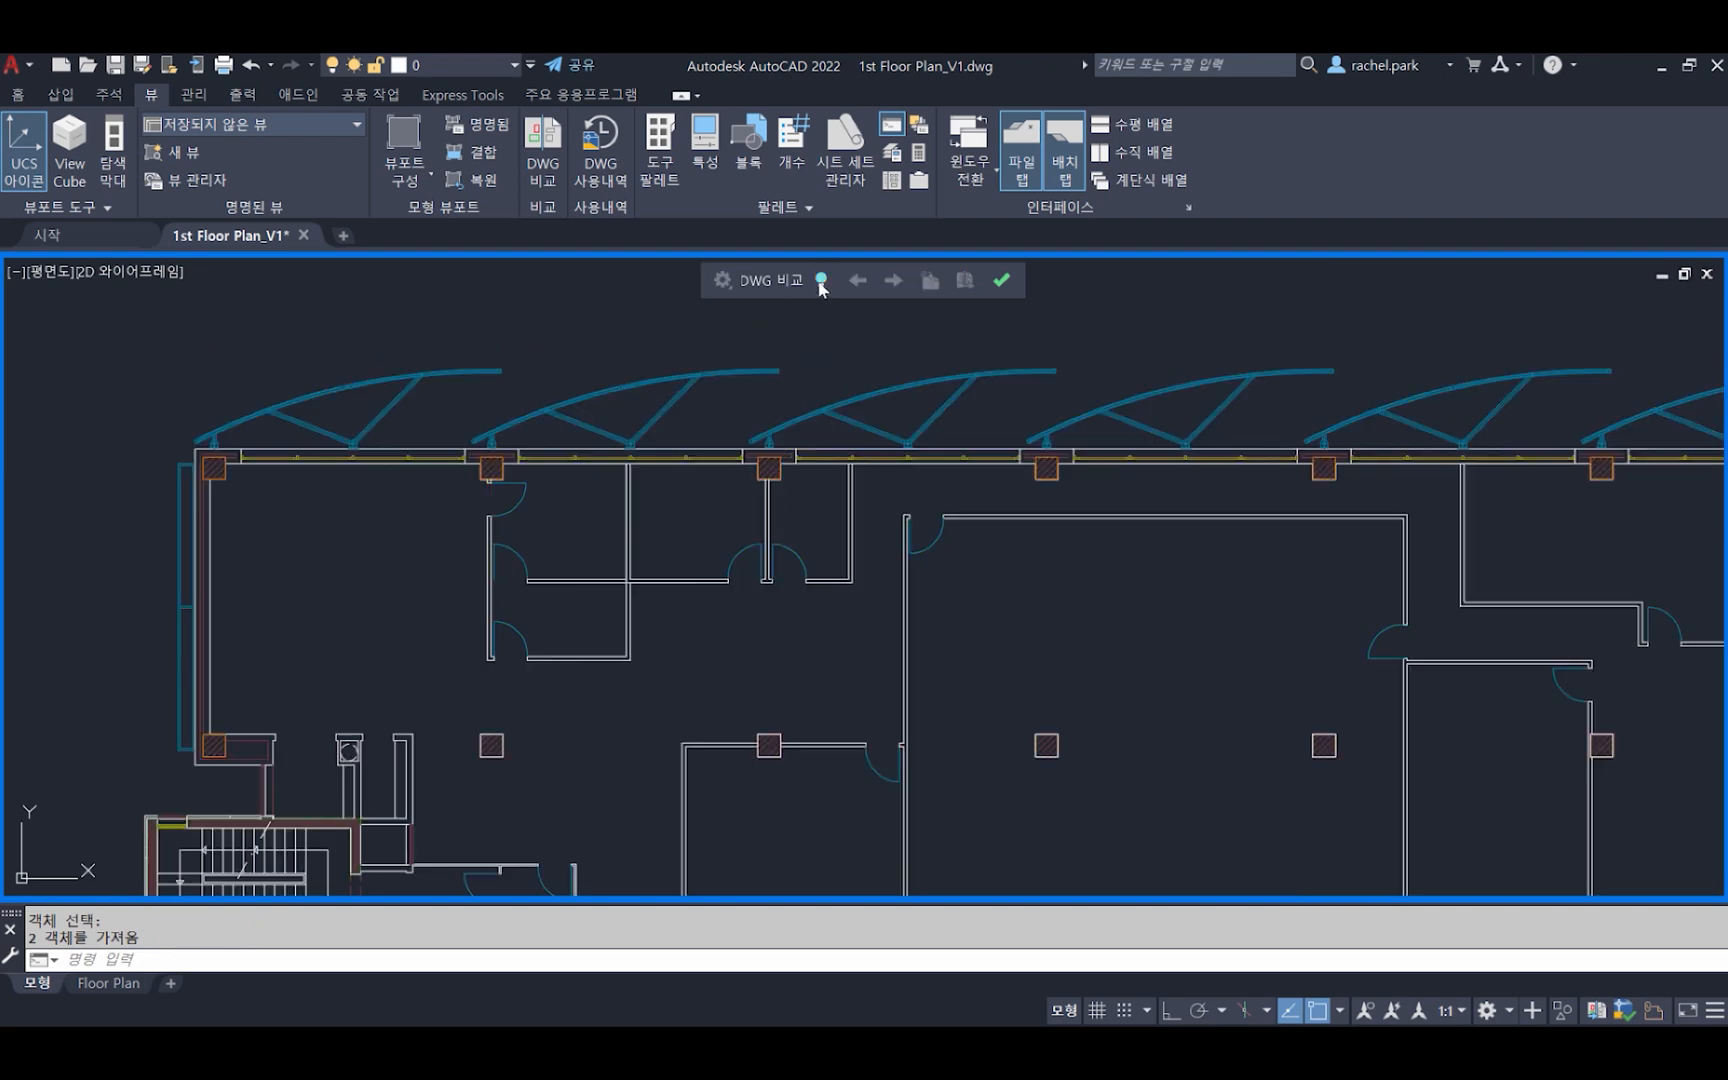
left_click(821, 282)
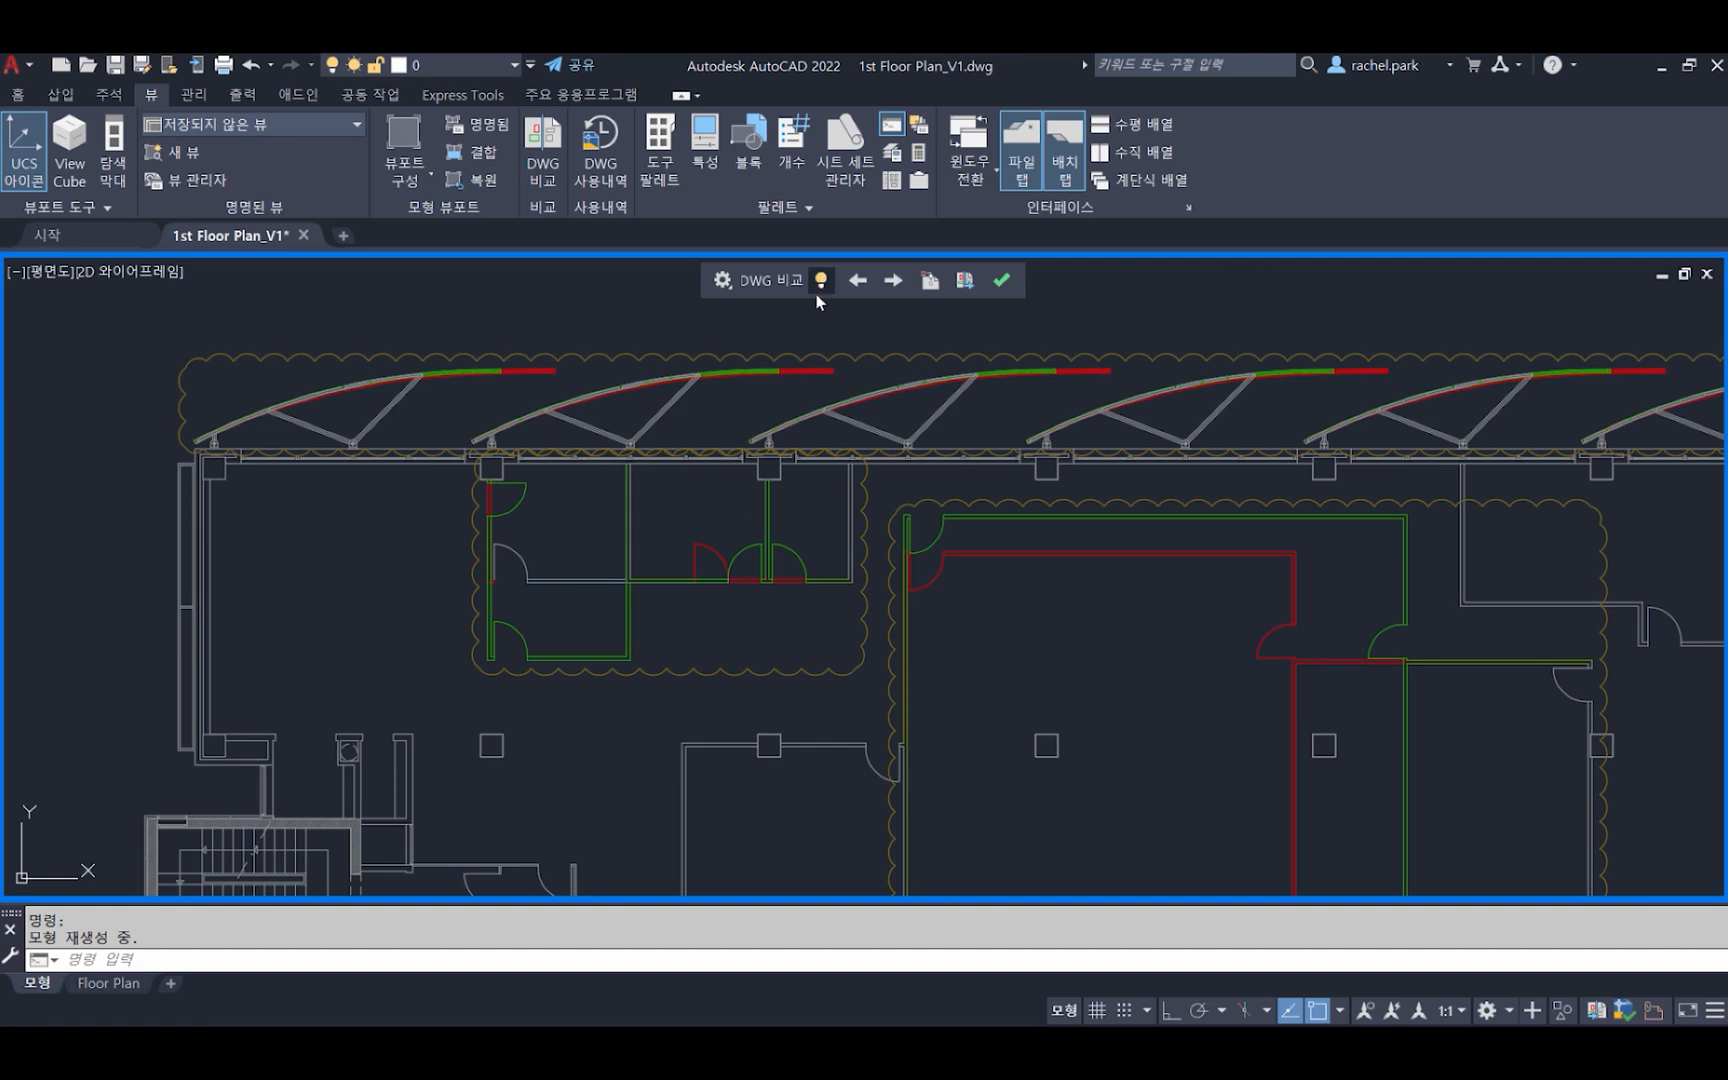
Open the comparison snapshot export, cancel saving it, and end the DWG comparison
left_click(965, 281)
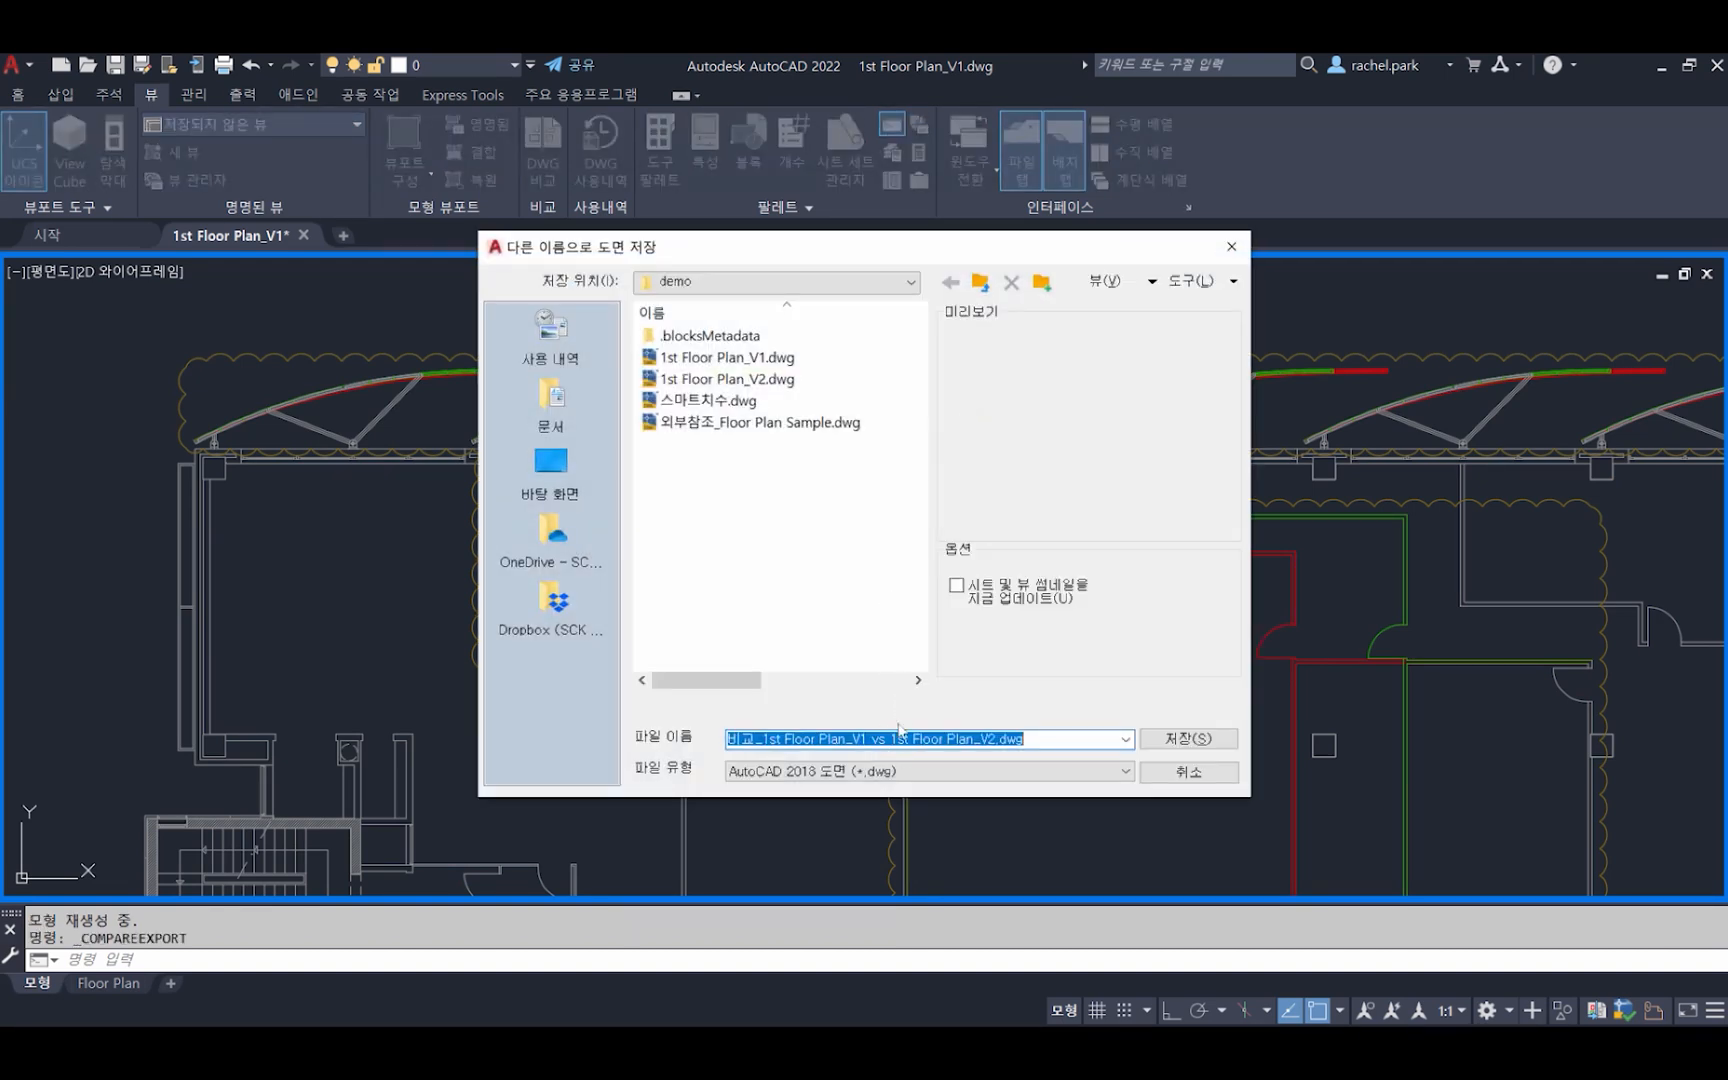
left_click(1197, 784)
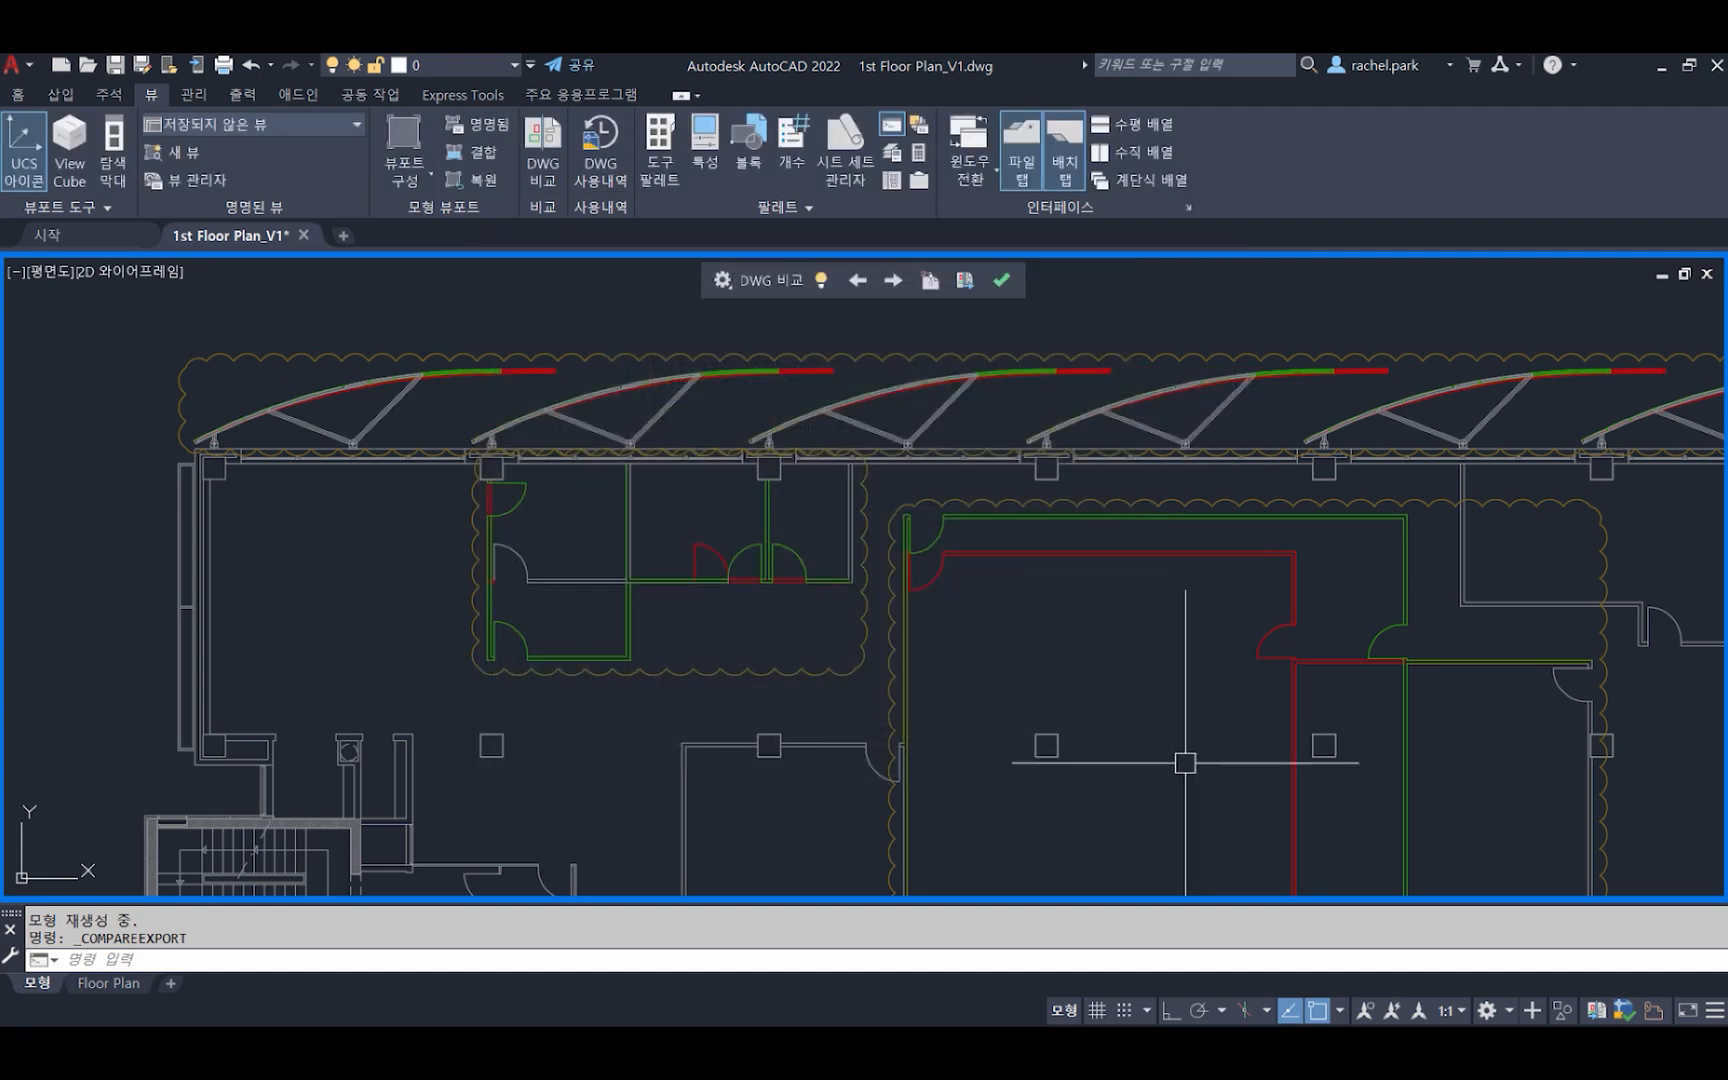
left_click(1001, 282)
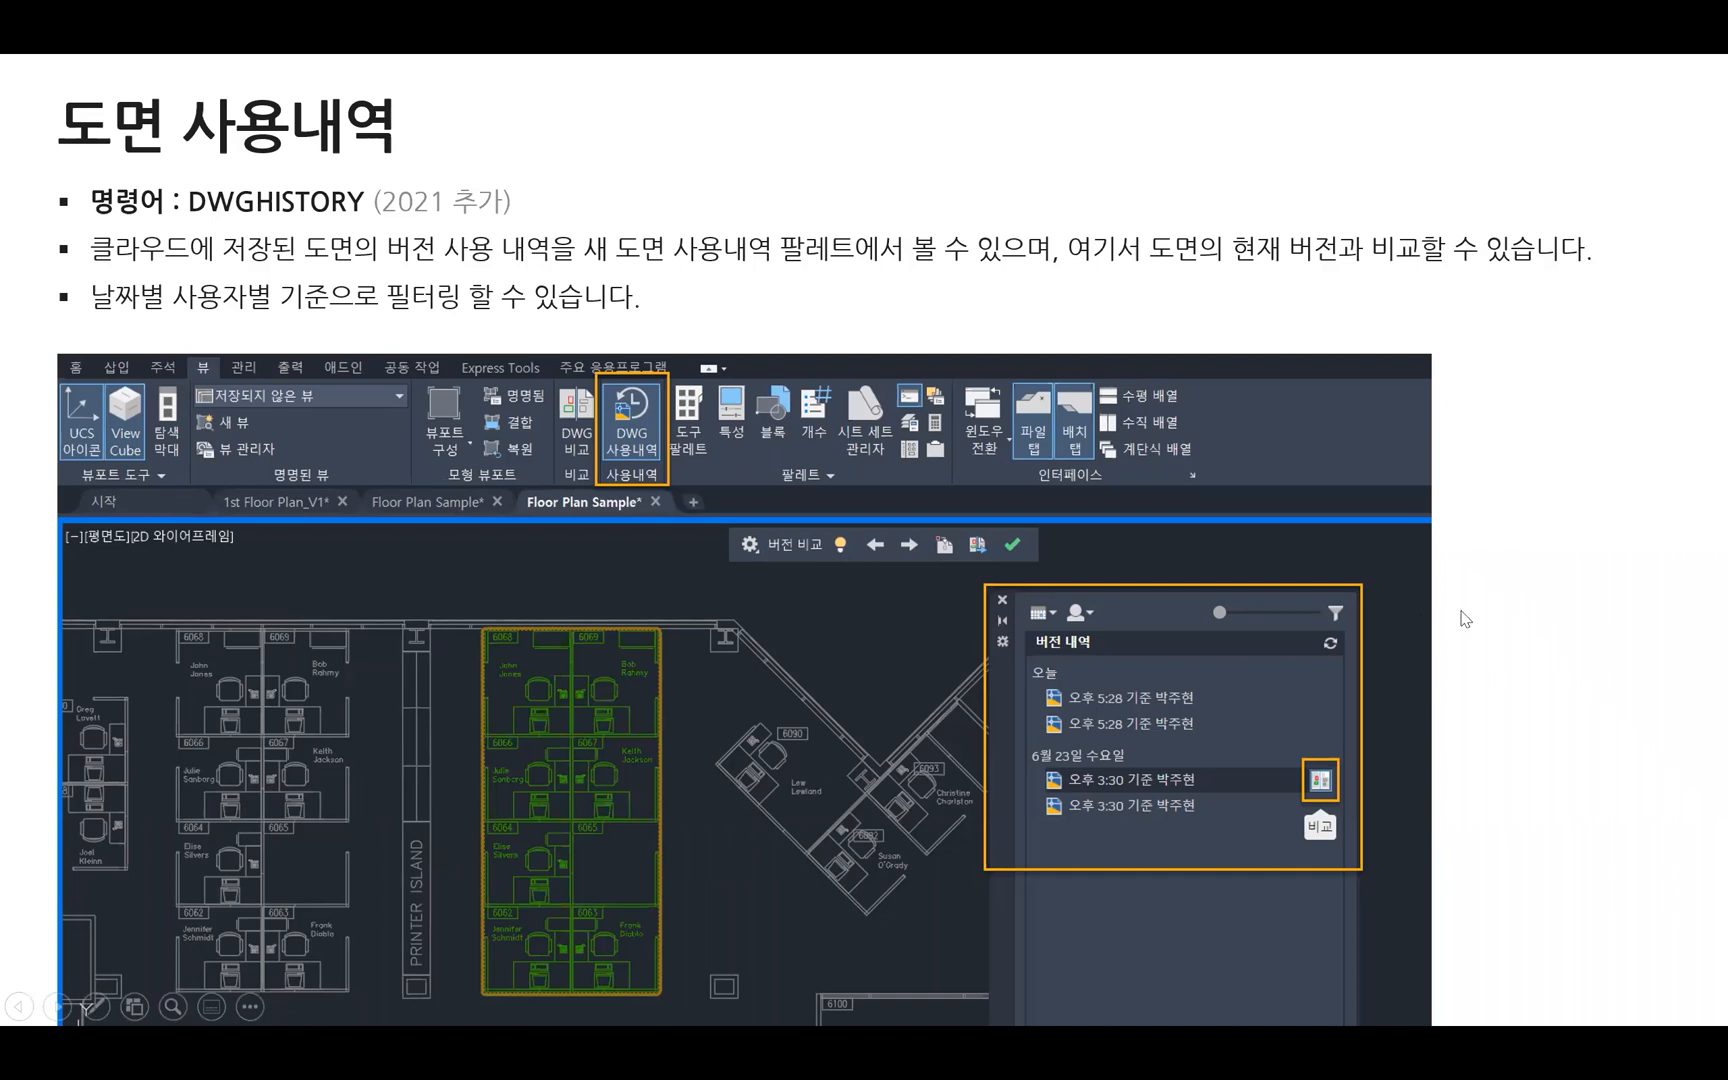
key("Right")
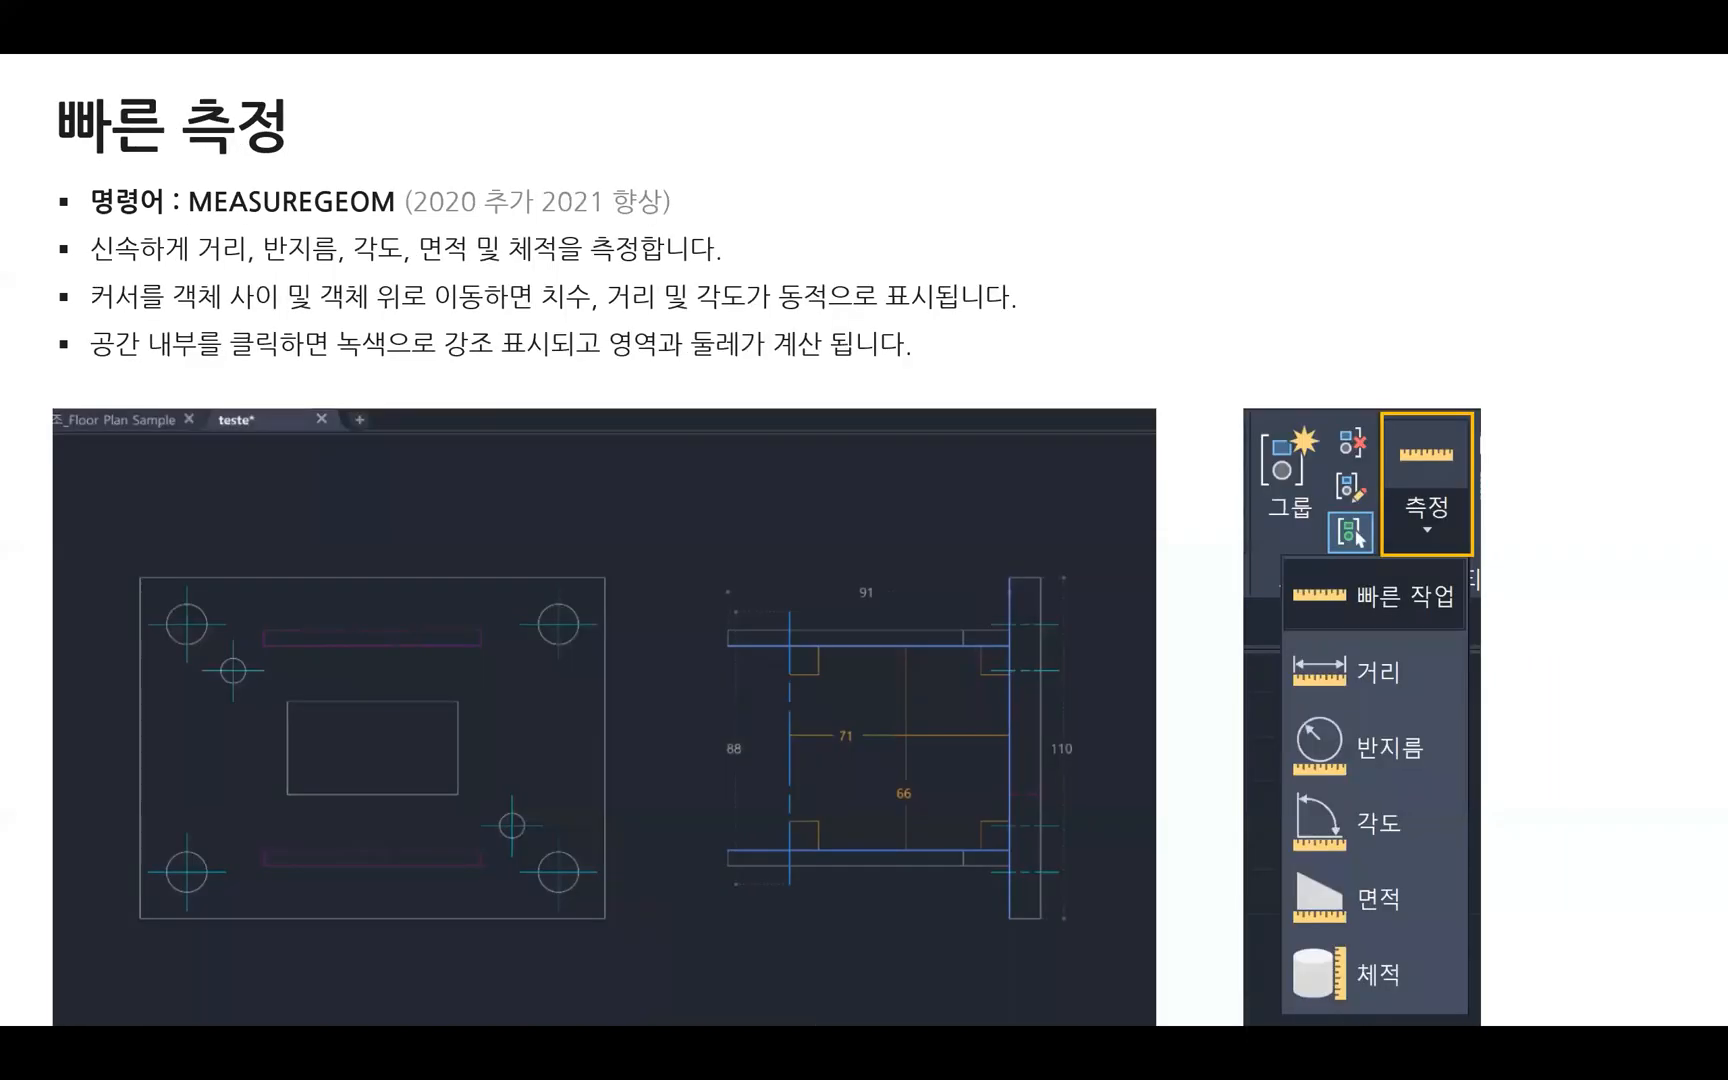
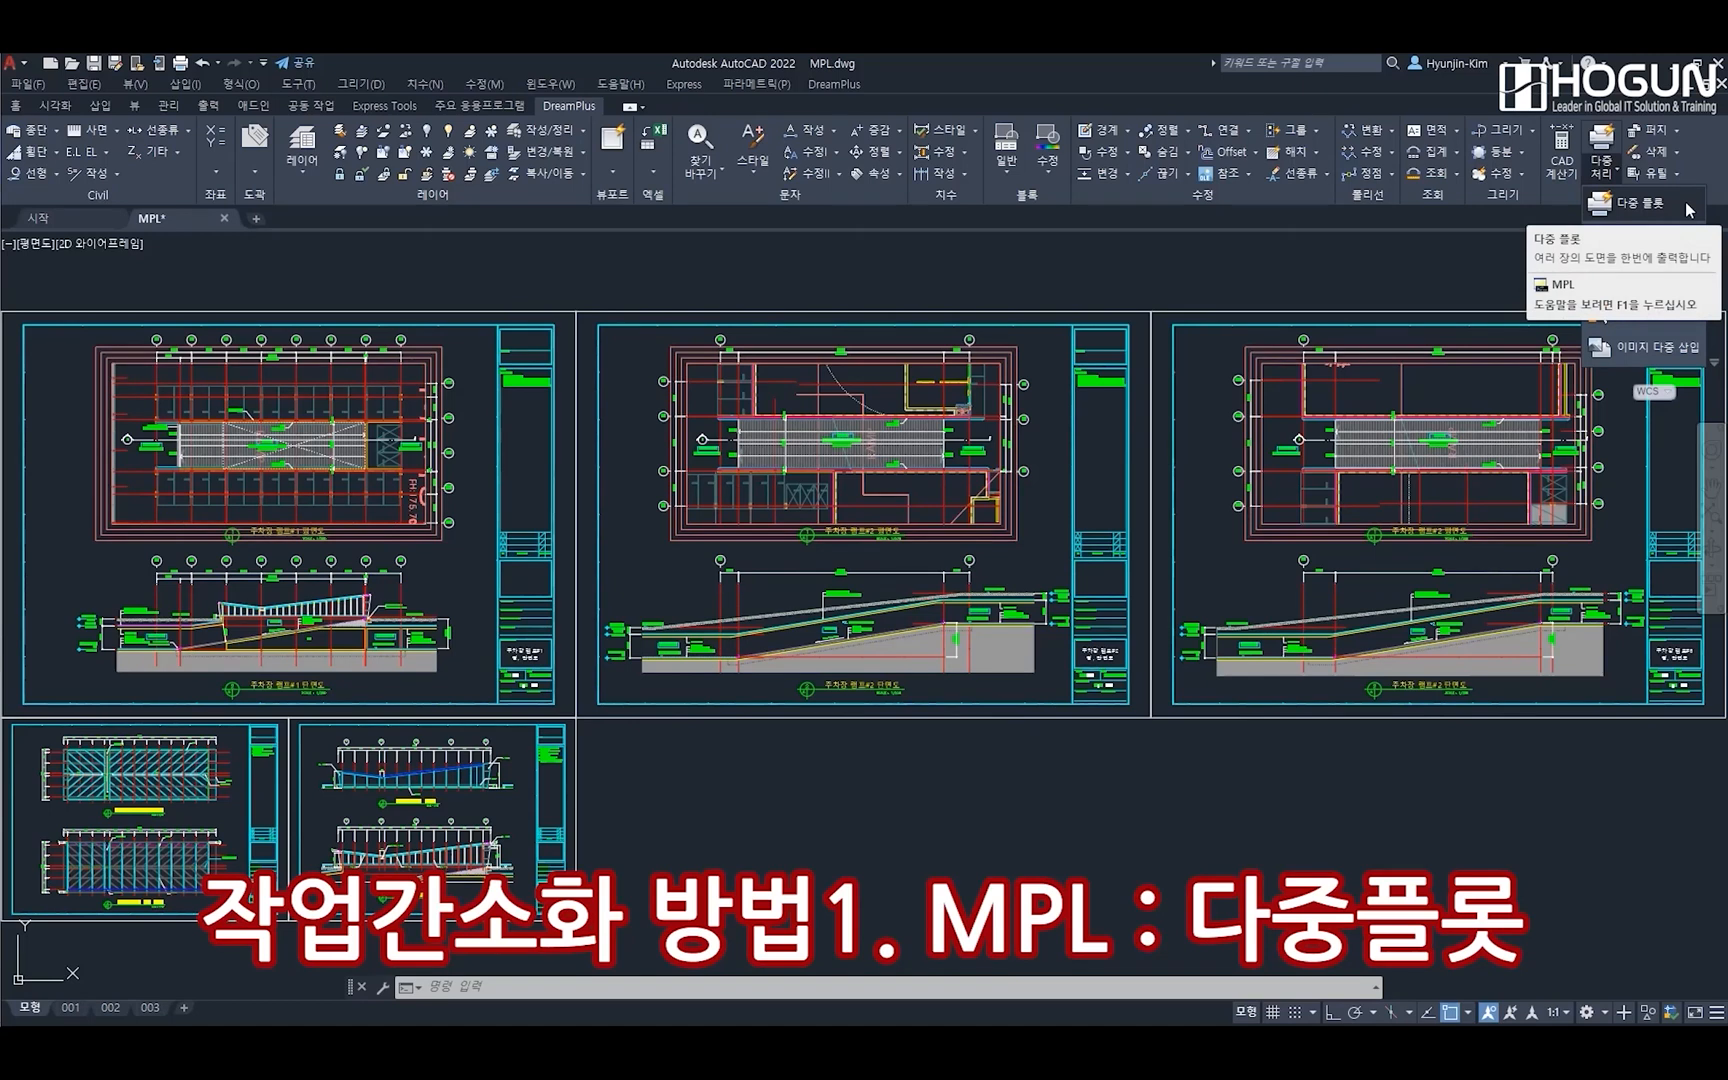
left_click(832, 86)
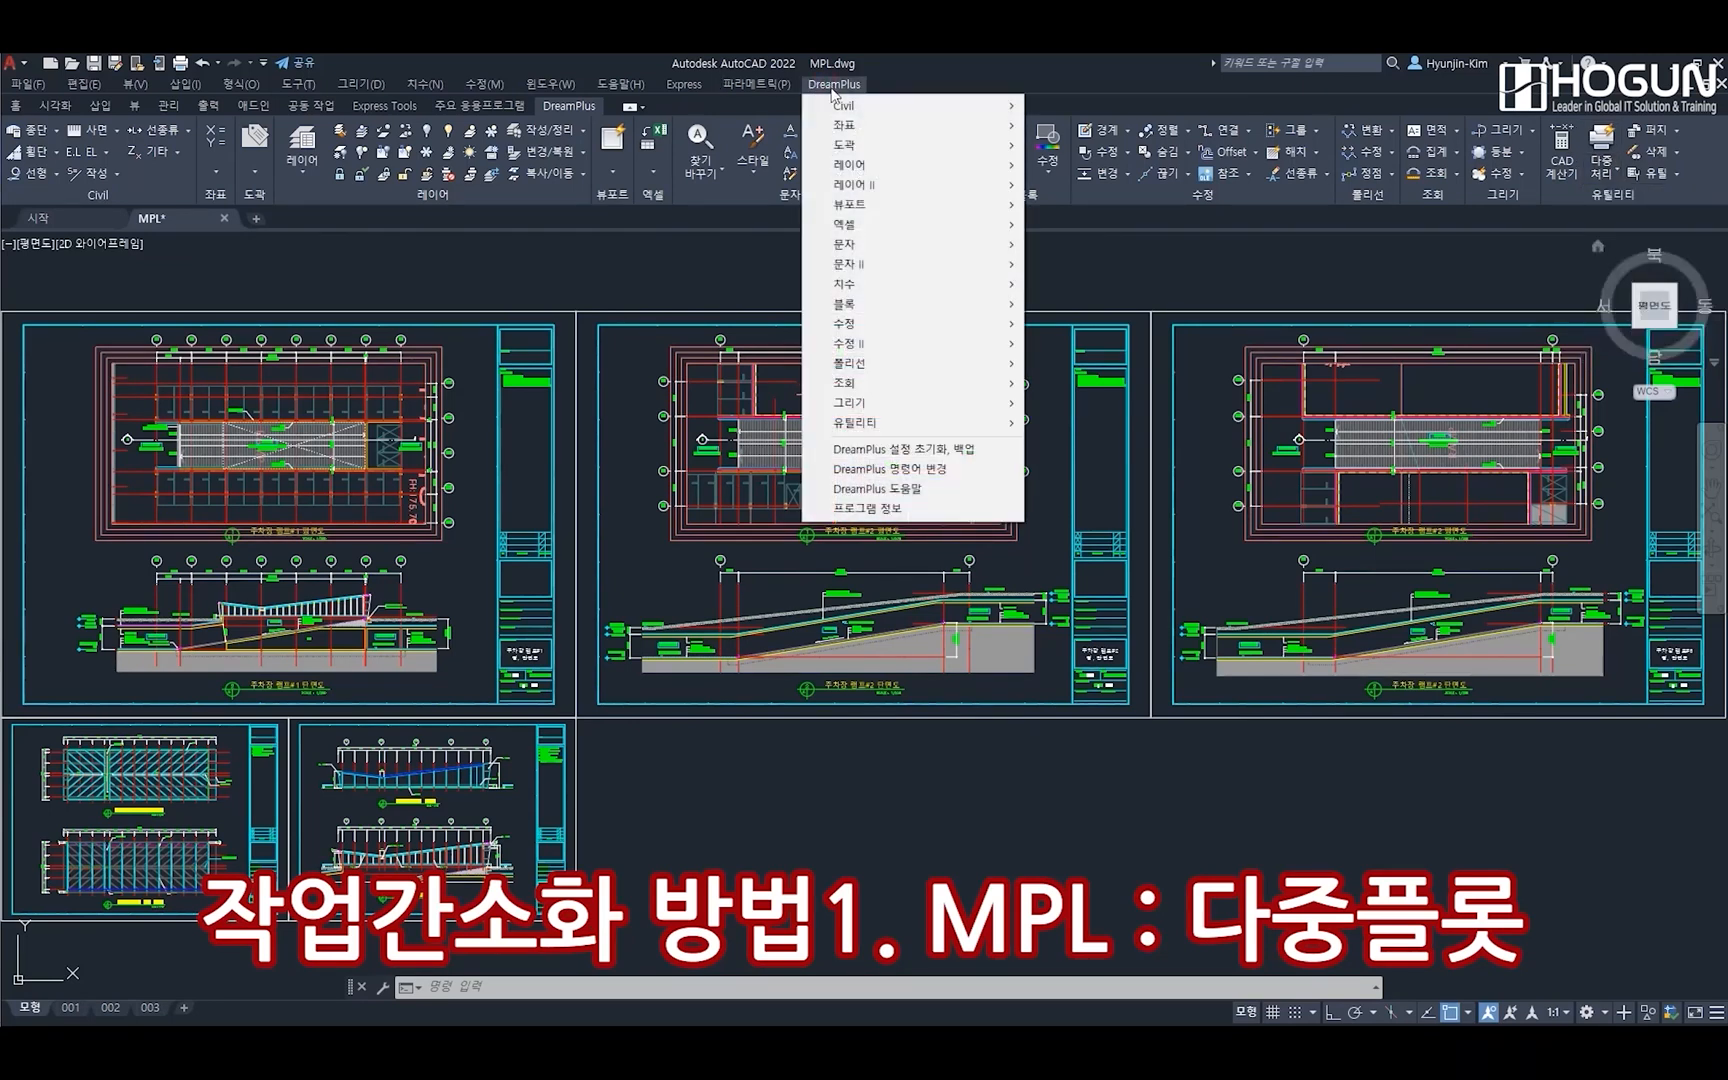
mouse_move(954, 152)
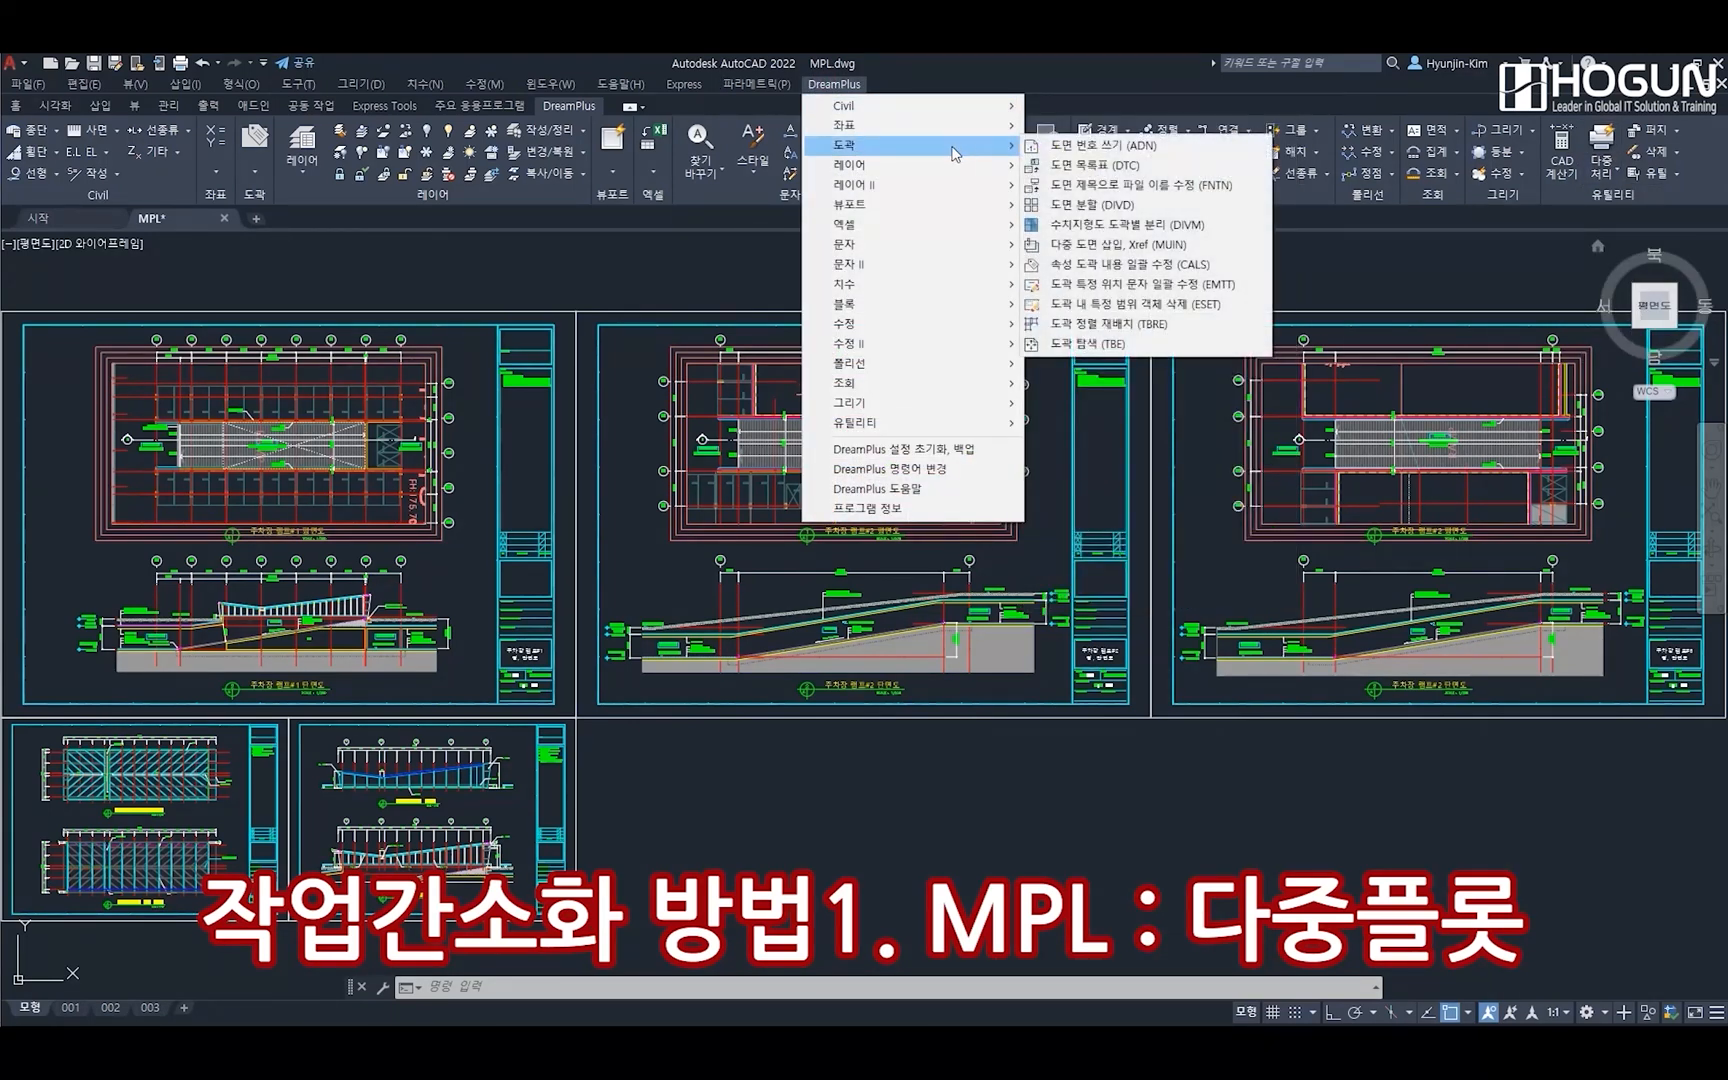
mouse_move(941, 433)
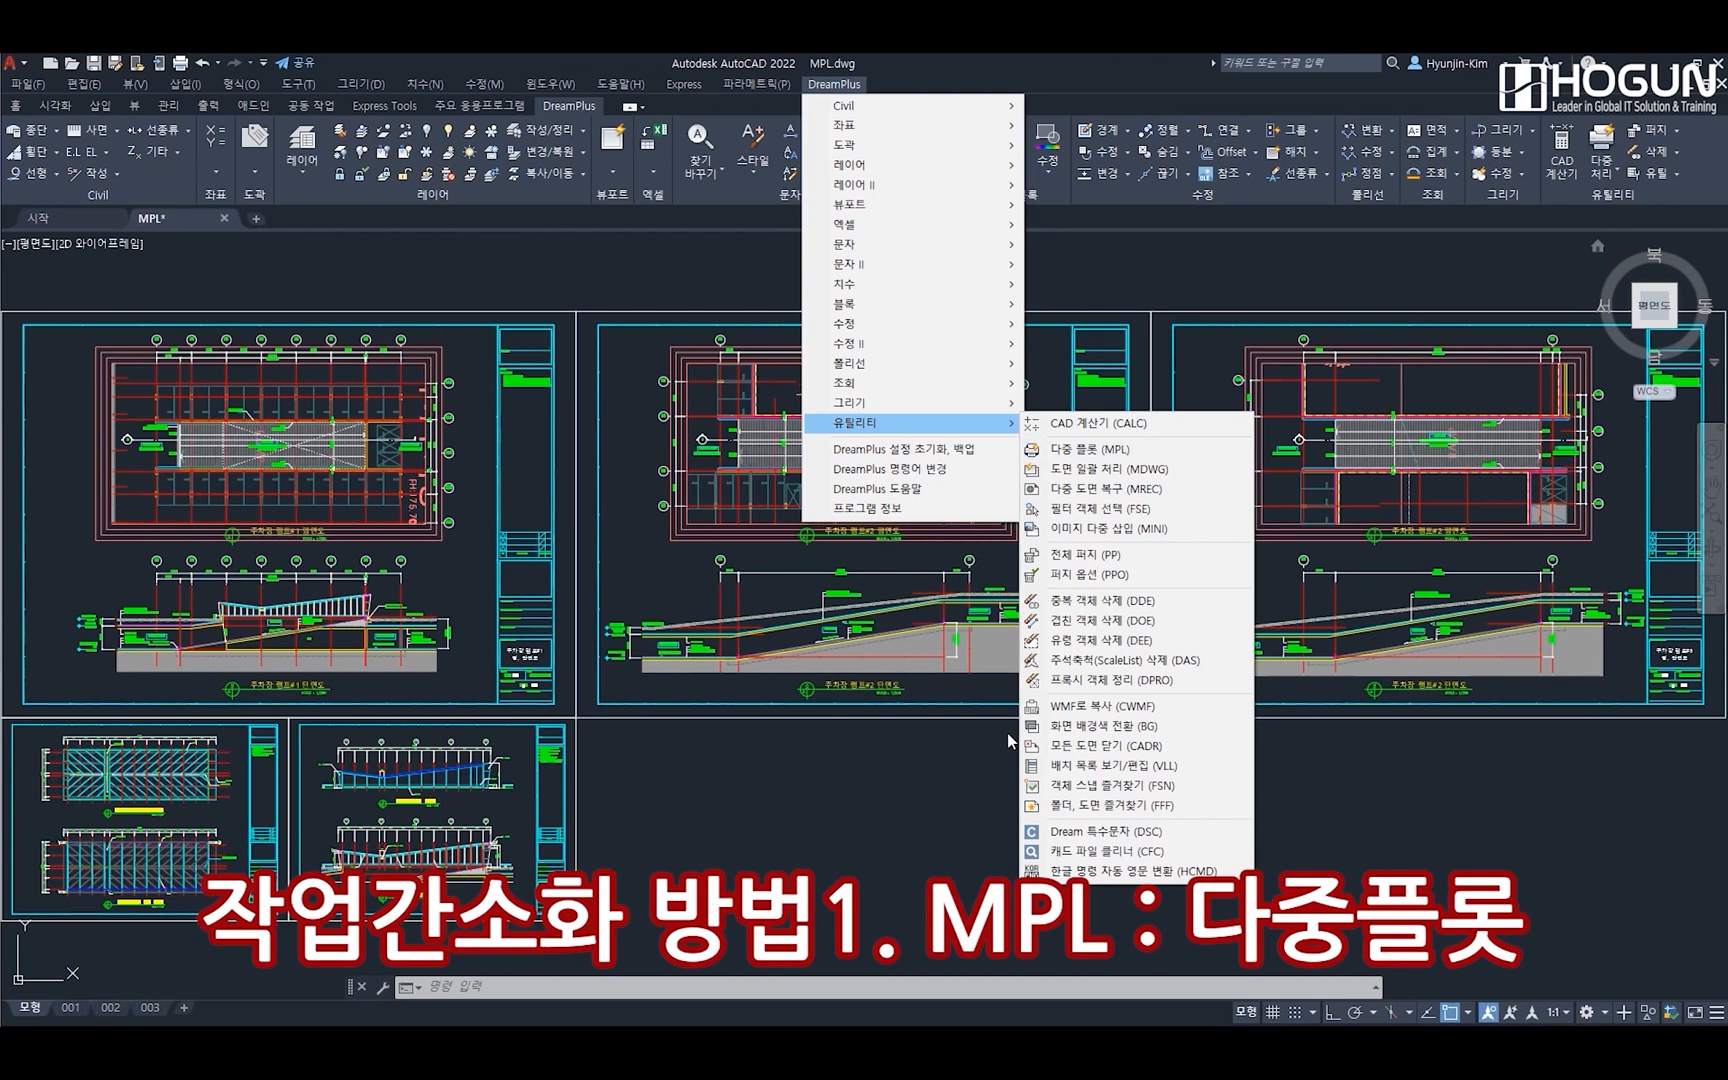
left_click(675, 985)
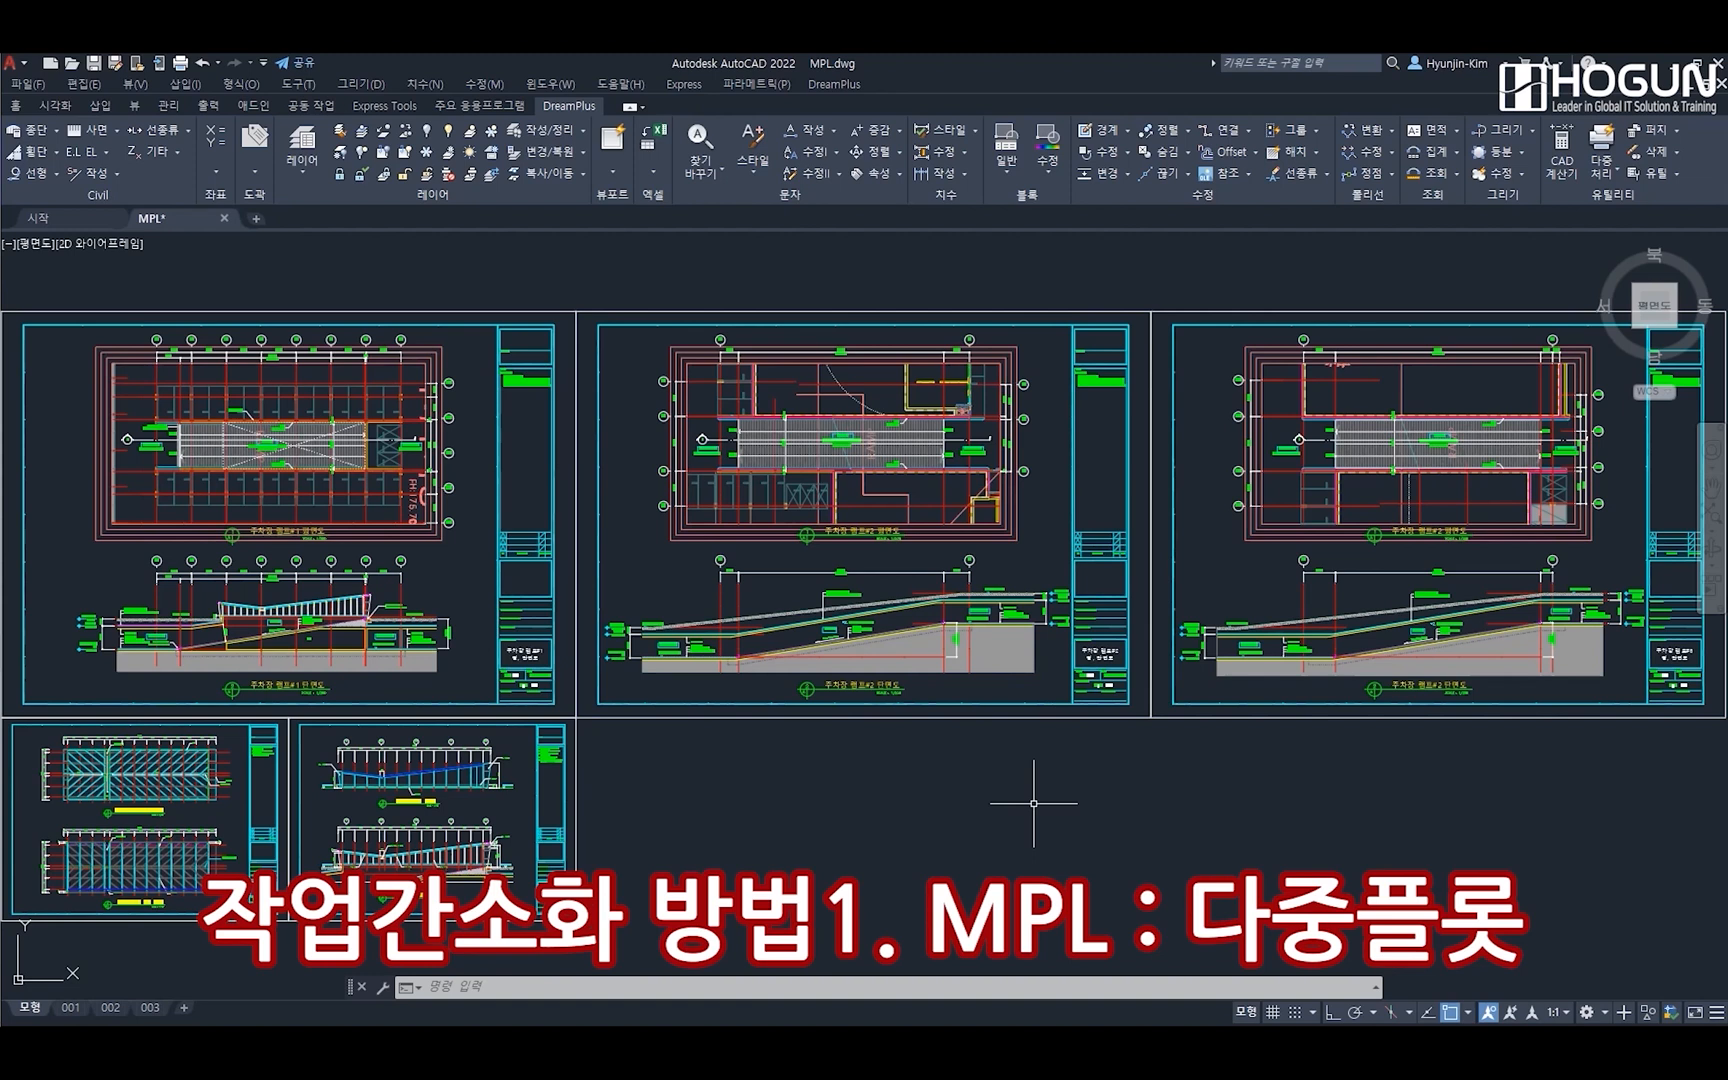
Start Multi Plot (MPL) with the Microsoft Print to PDF printer, A3 paper, monochrome.ctb style and the active drawing (model, layout) as plot target
left_click(679, 987)
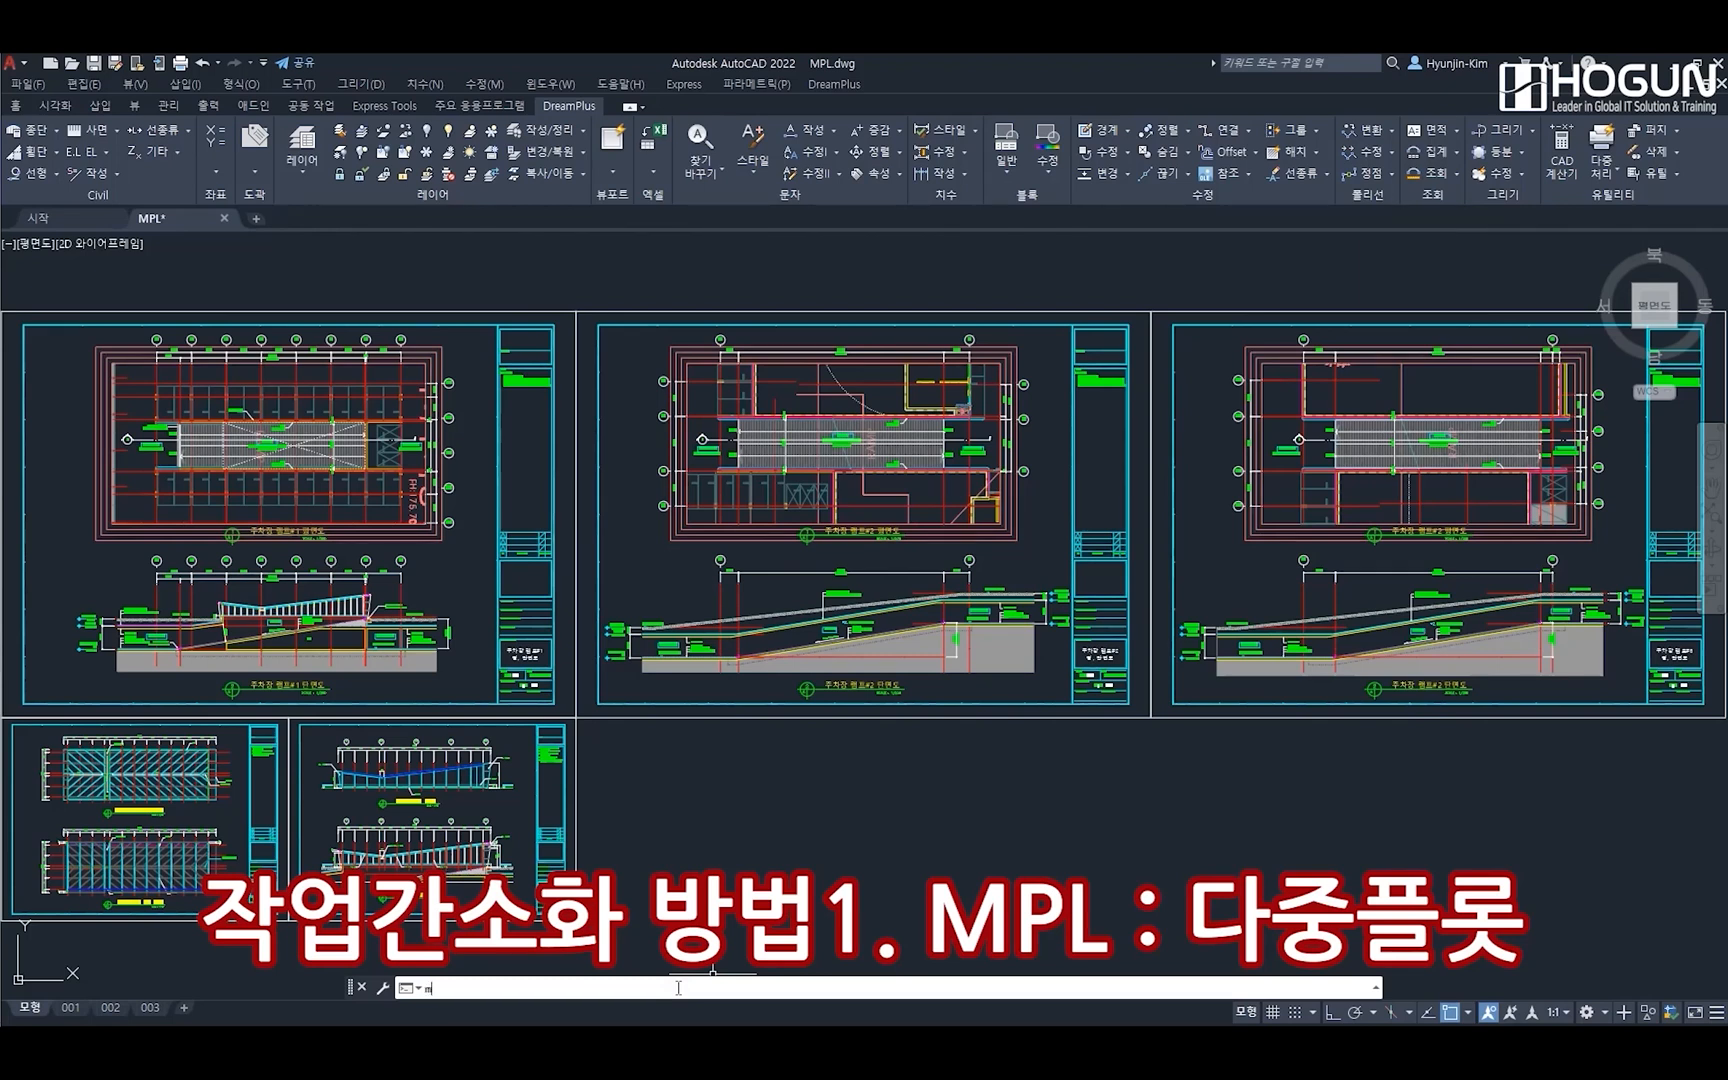
type("mpl")
key("Return")
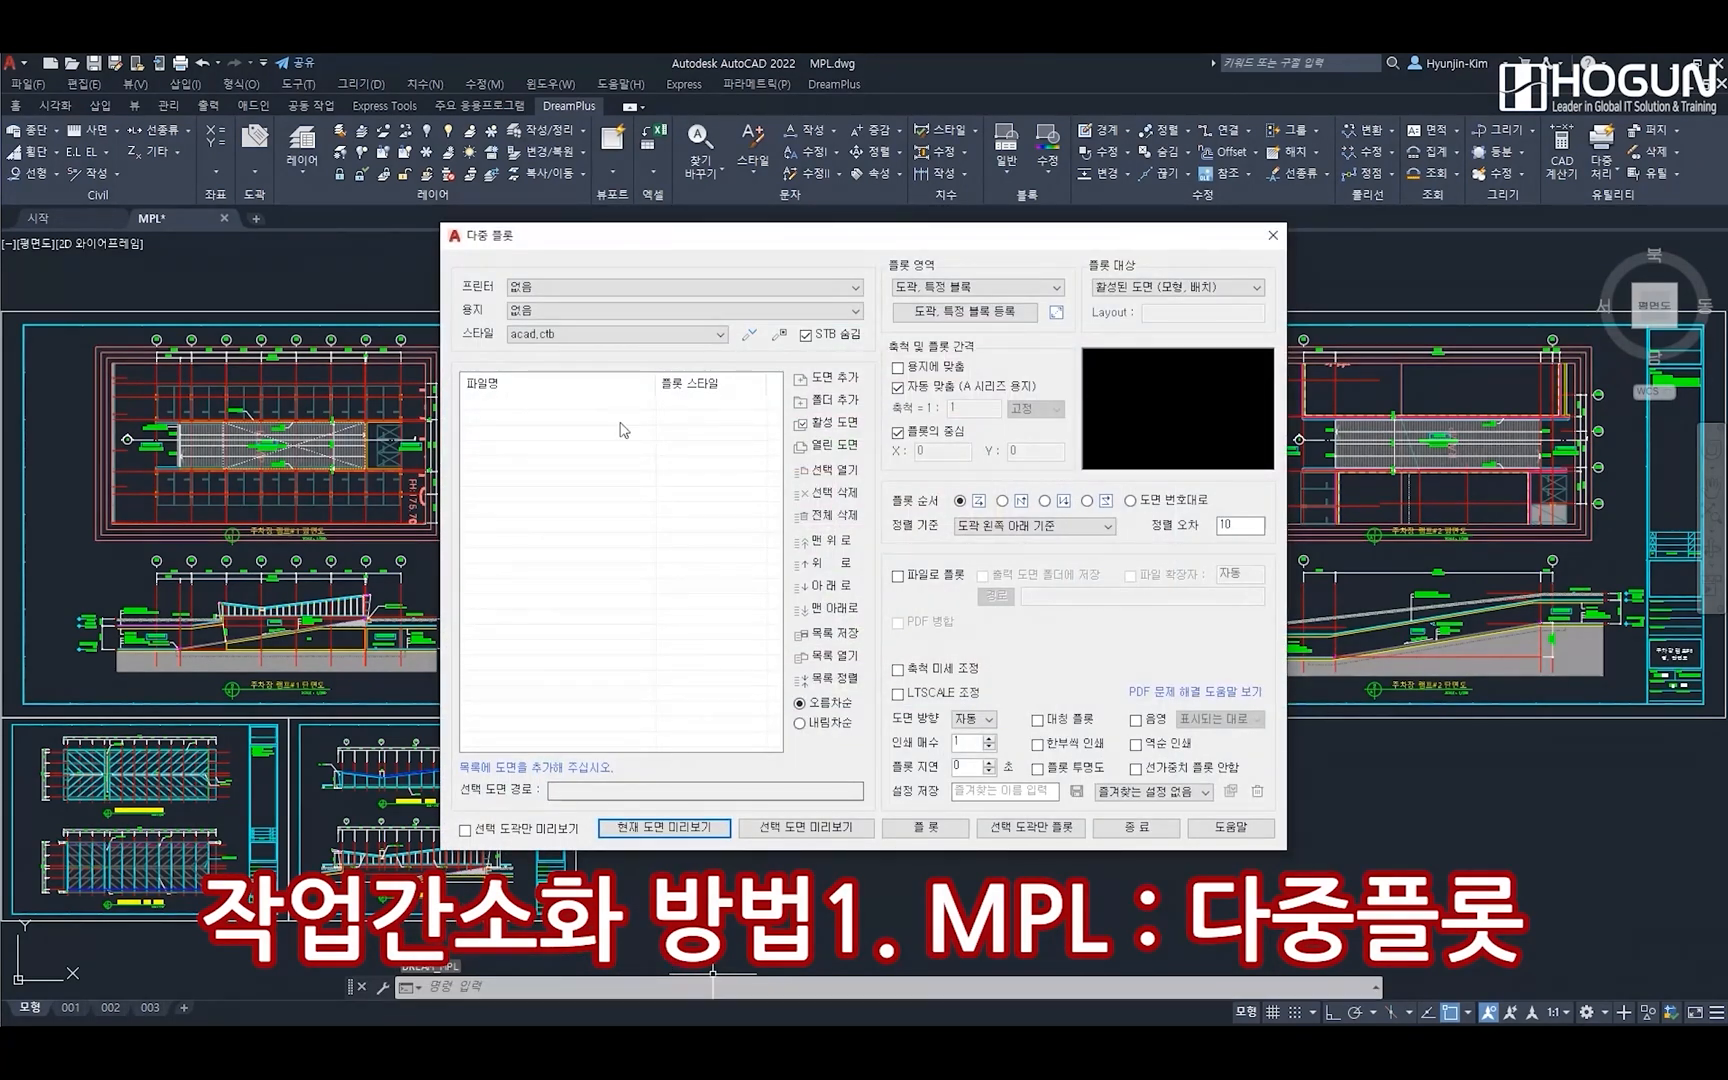
left_click(592, 290)
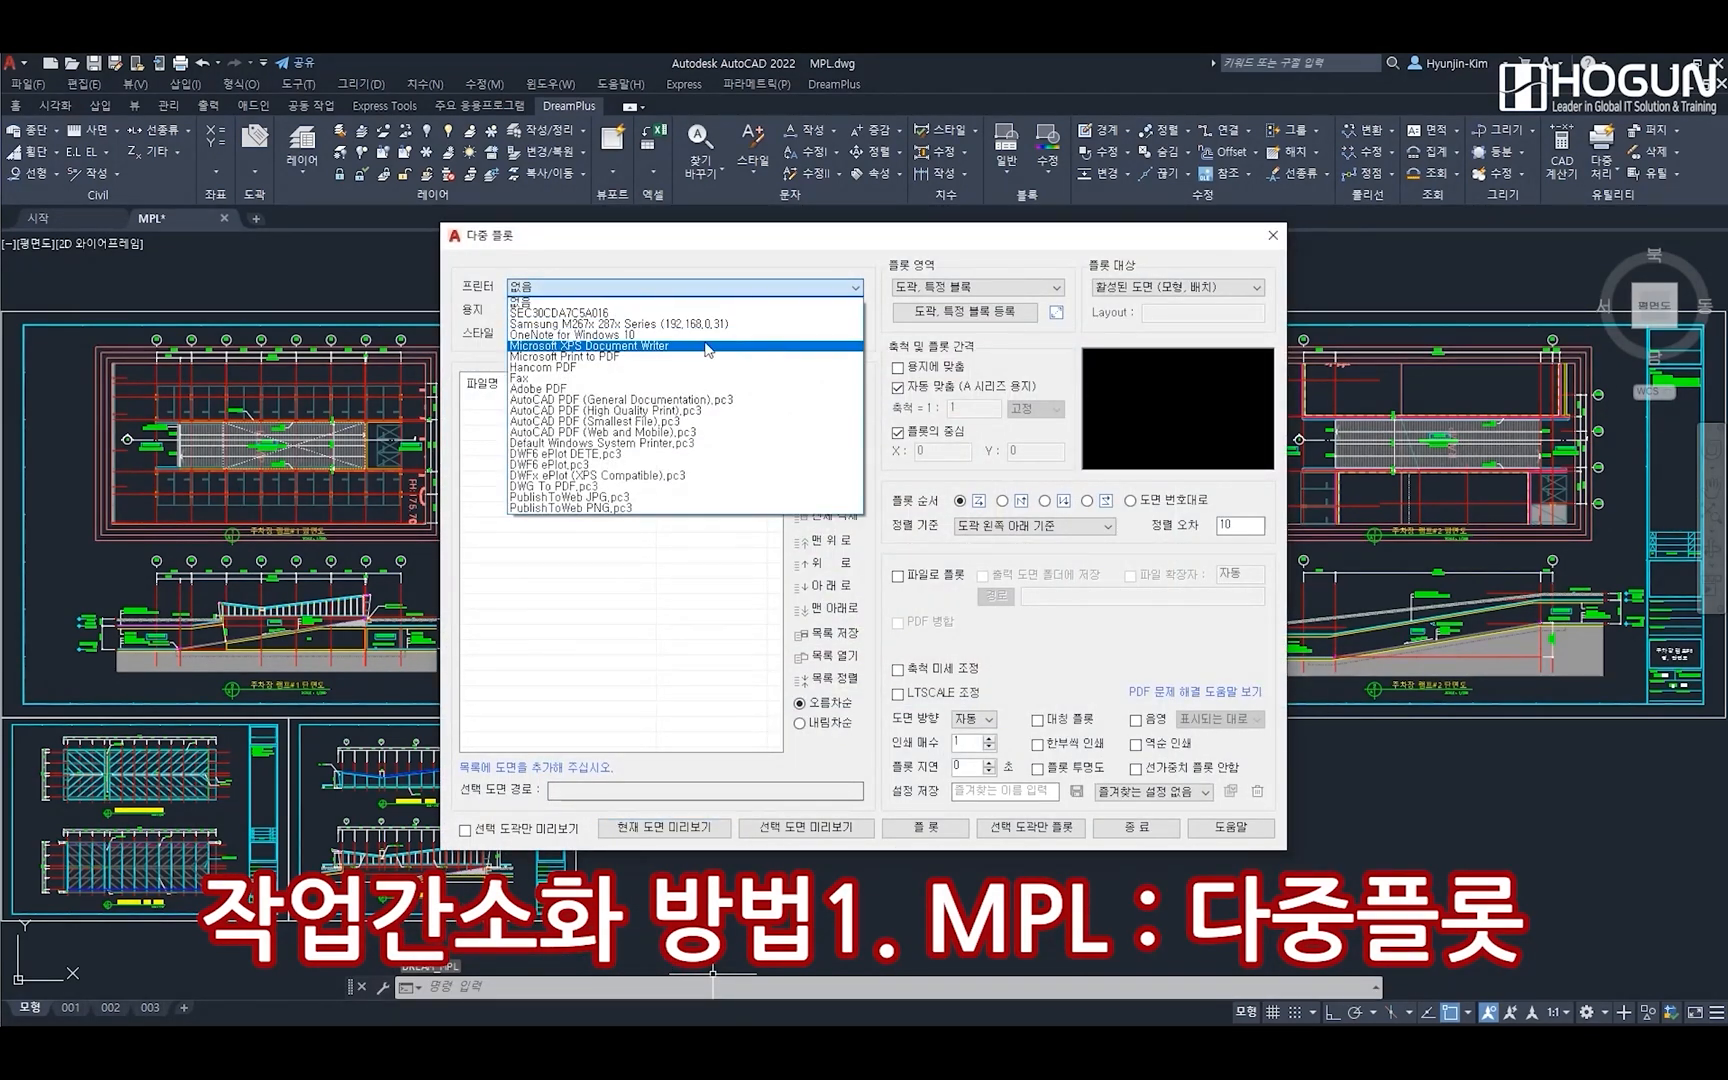
left_click(716, 358)
left_click(634, 310)
left_click(640, 380)
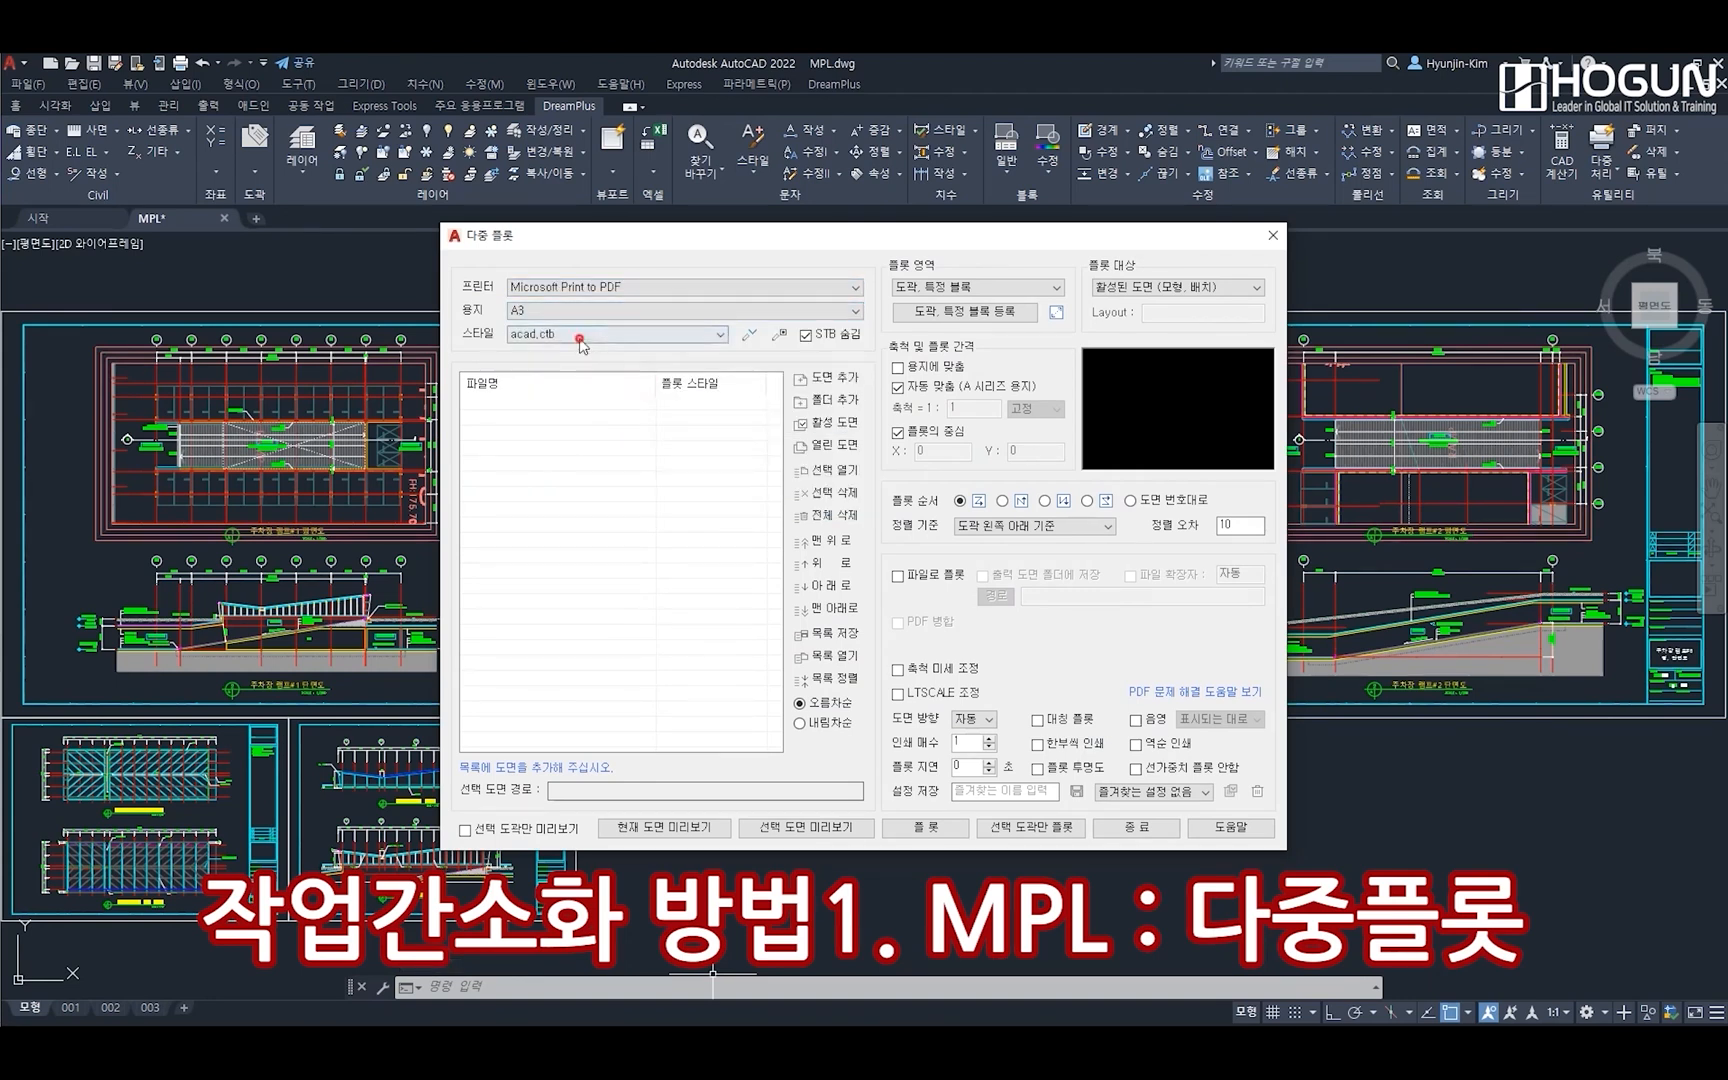
left_click(585, 334)
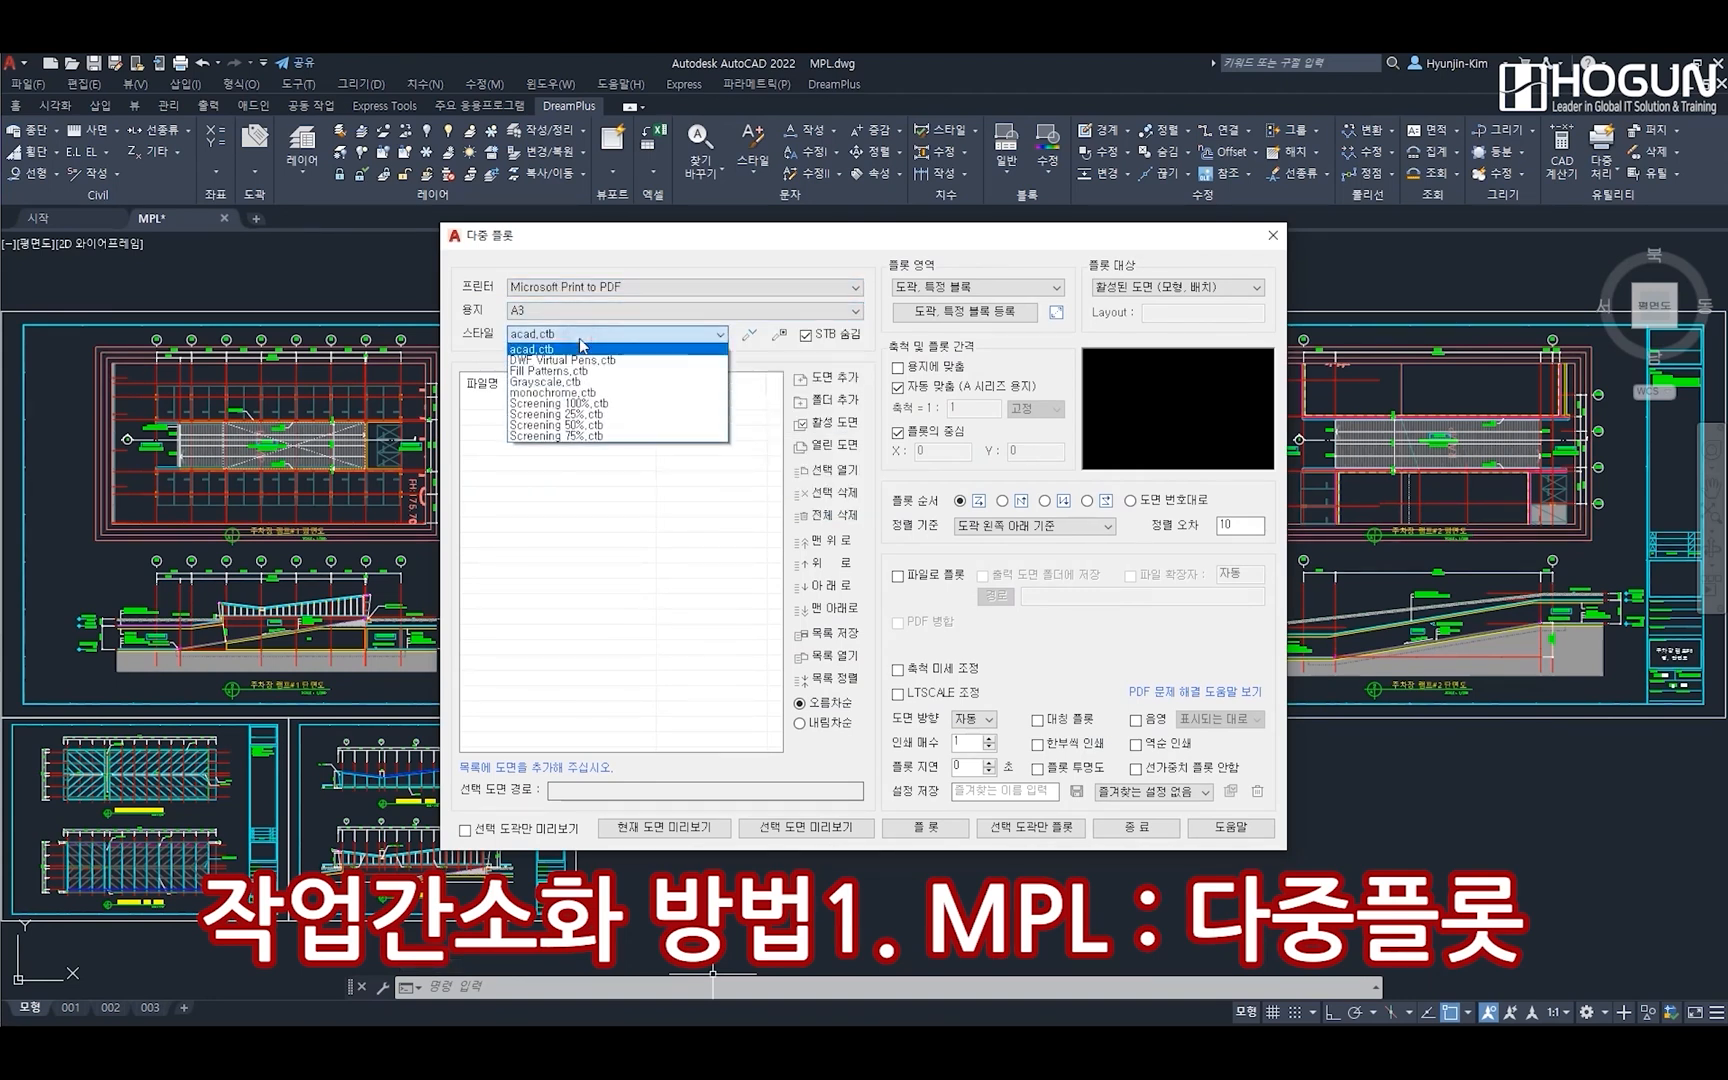
left_click(645, 393)
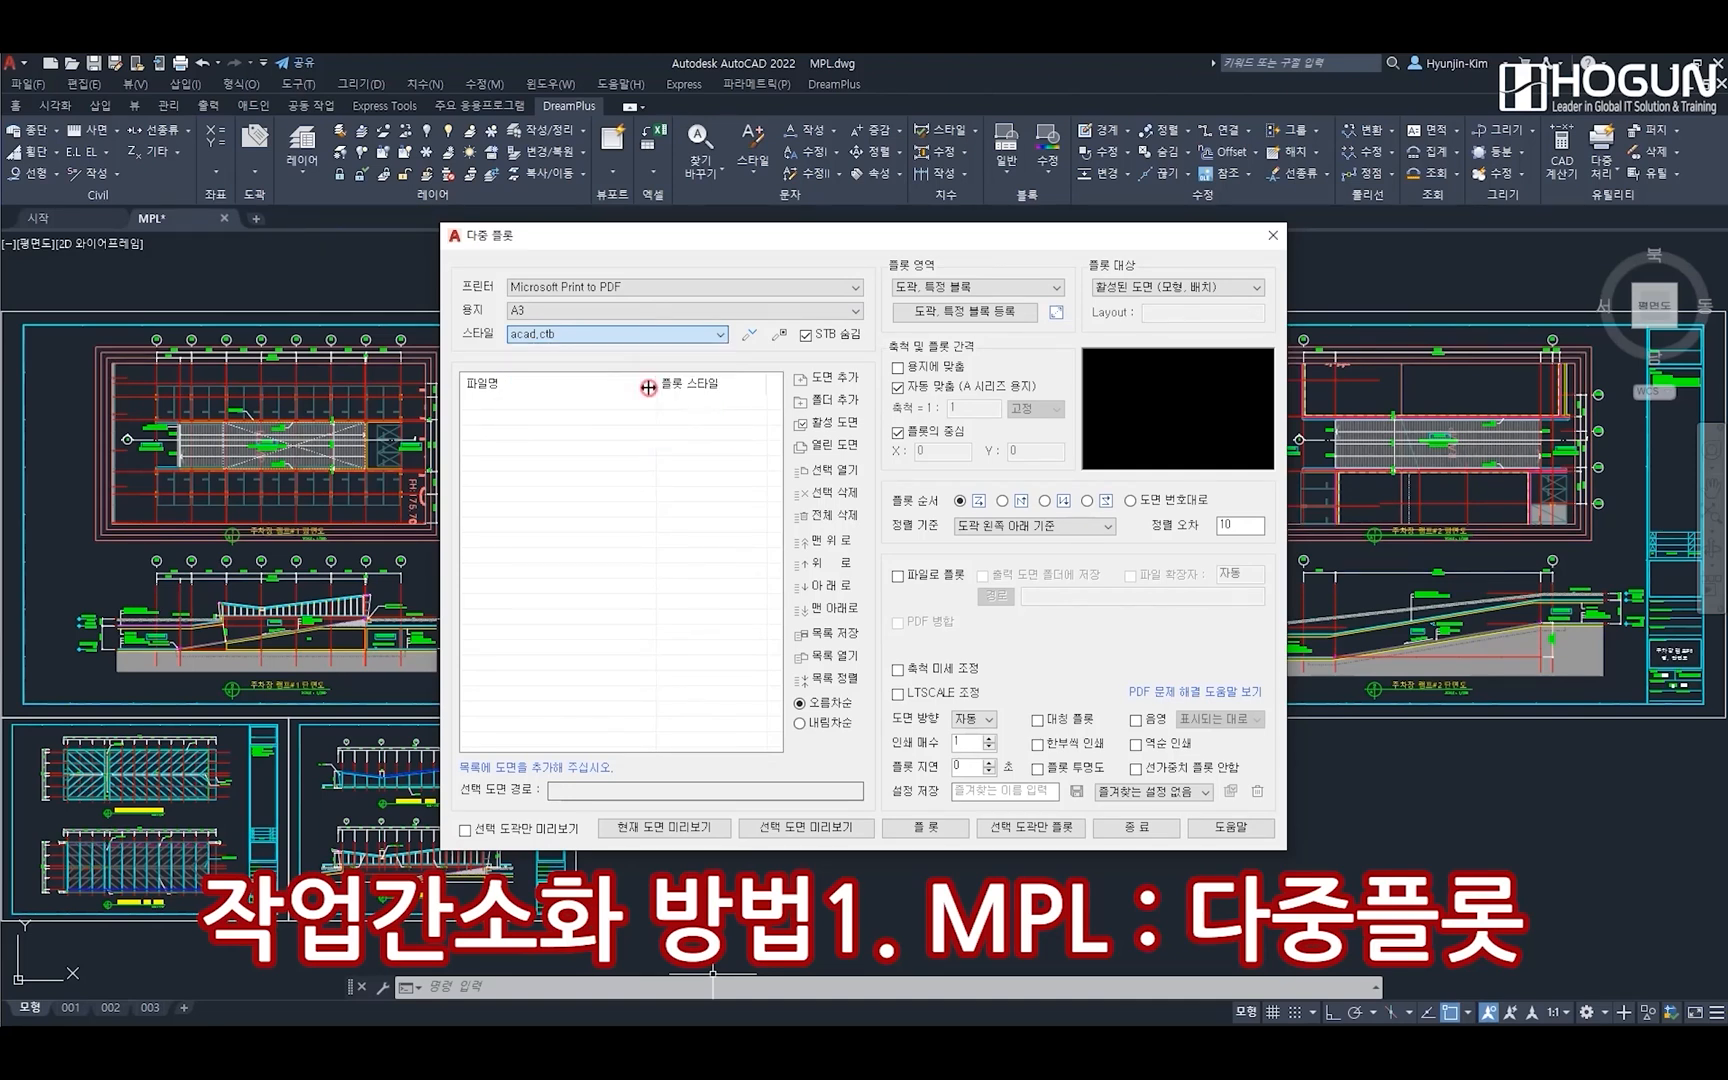
left_click(1185, 287)
left_click(1187, 302)
Register the FORM-건축 title block as the plot area, spanning opposite corners of the first sheet's outer frame, without file-name entries
left_click(962, 312)
left_click(849, 362)
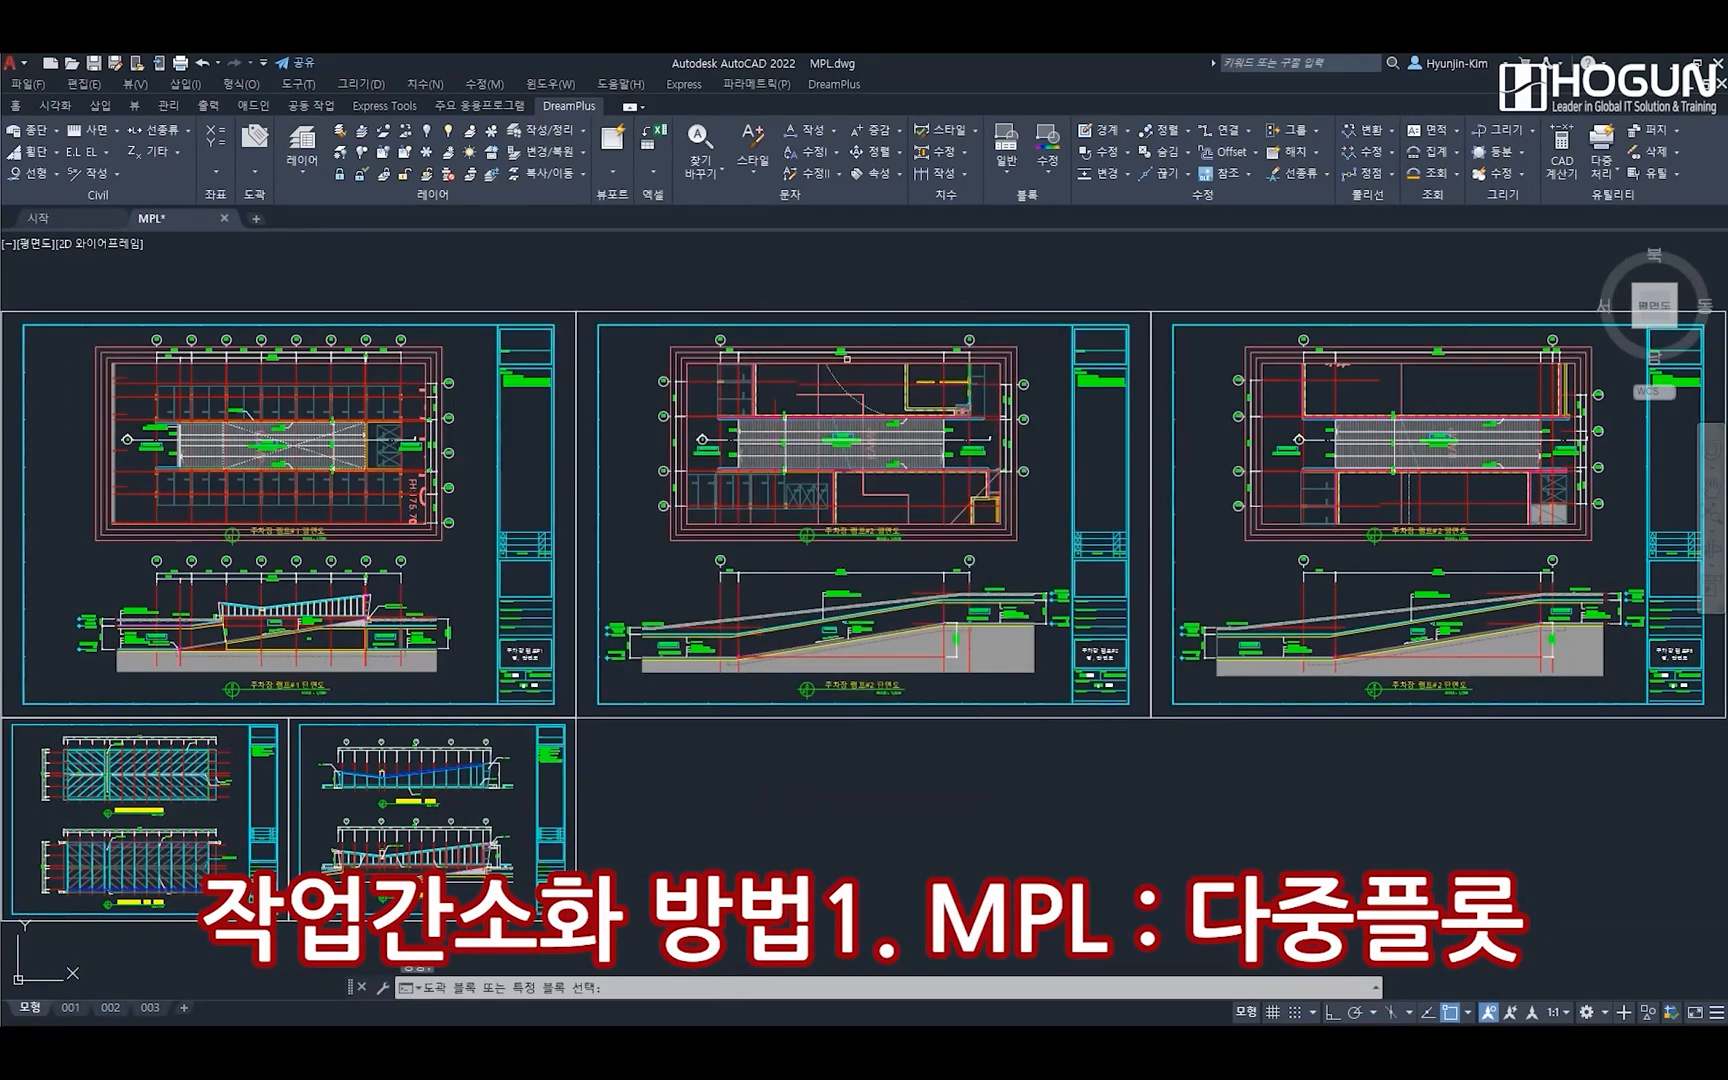
left_click(68, 312)
middle_click_drag(174, 332, 241, 322)
left_click(68, 300)
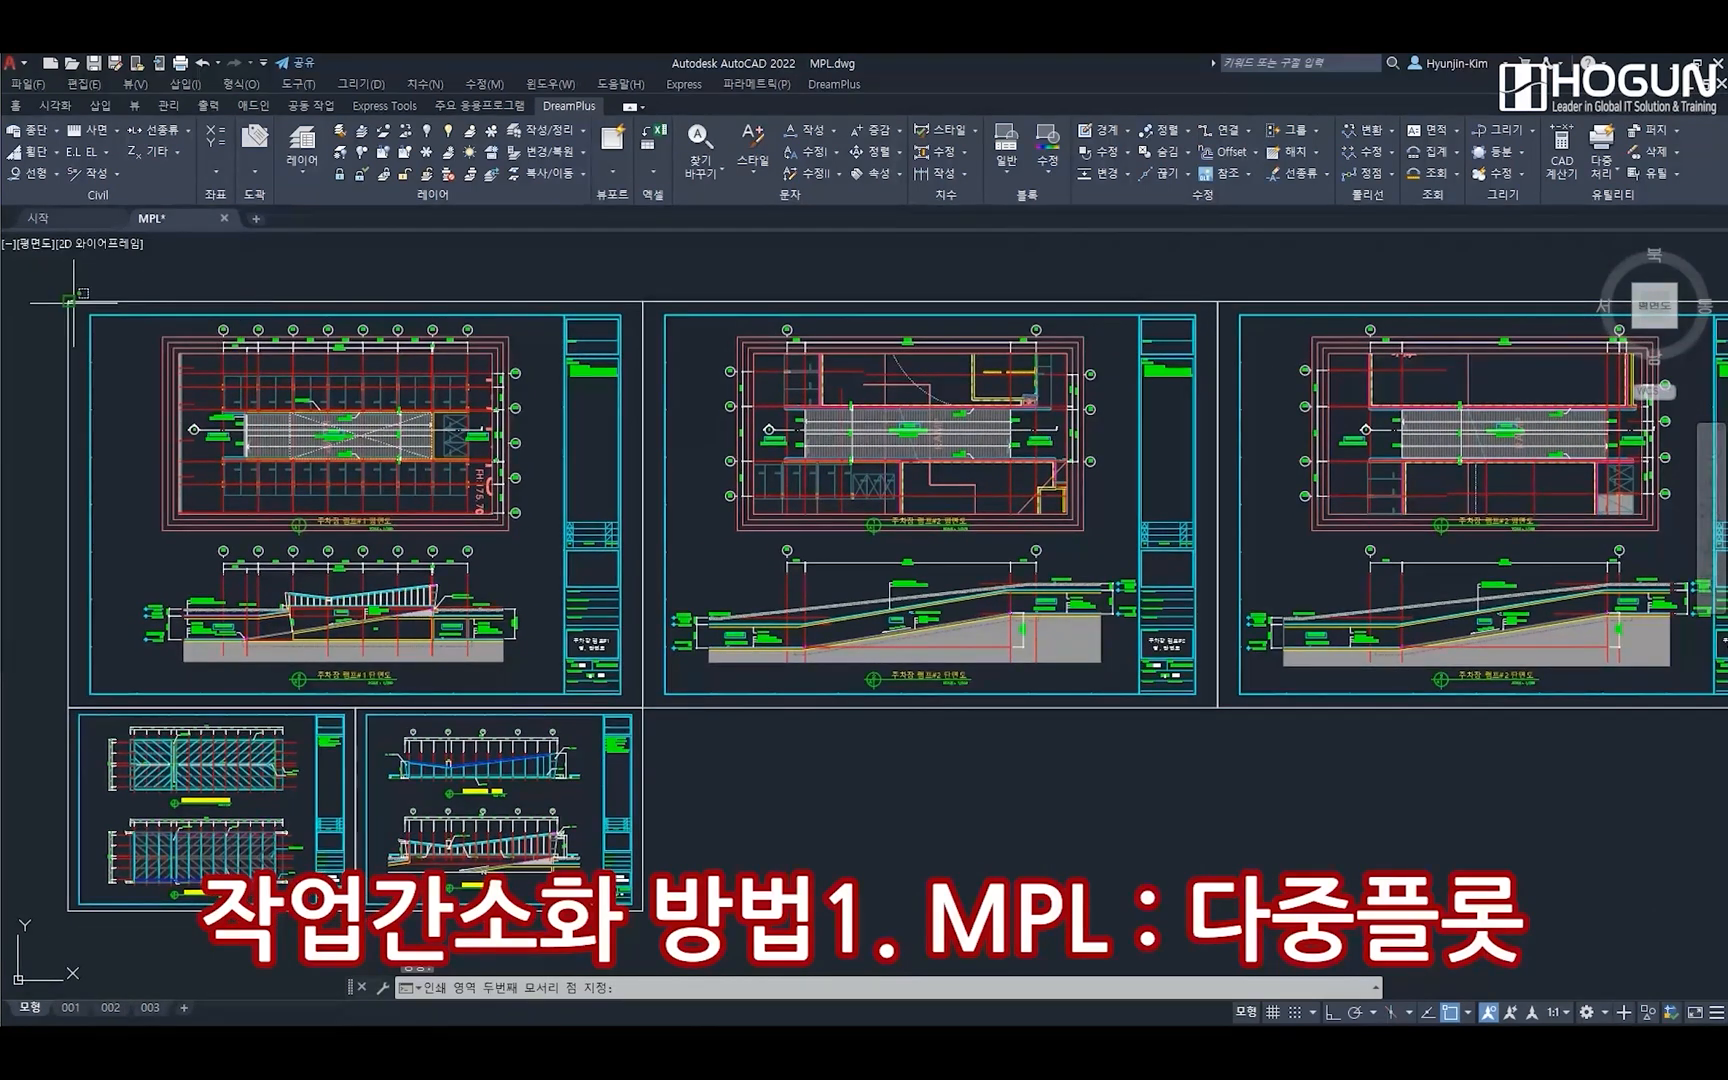
left_click(642, 708)
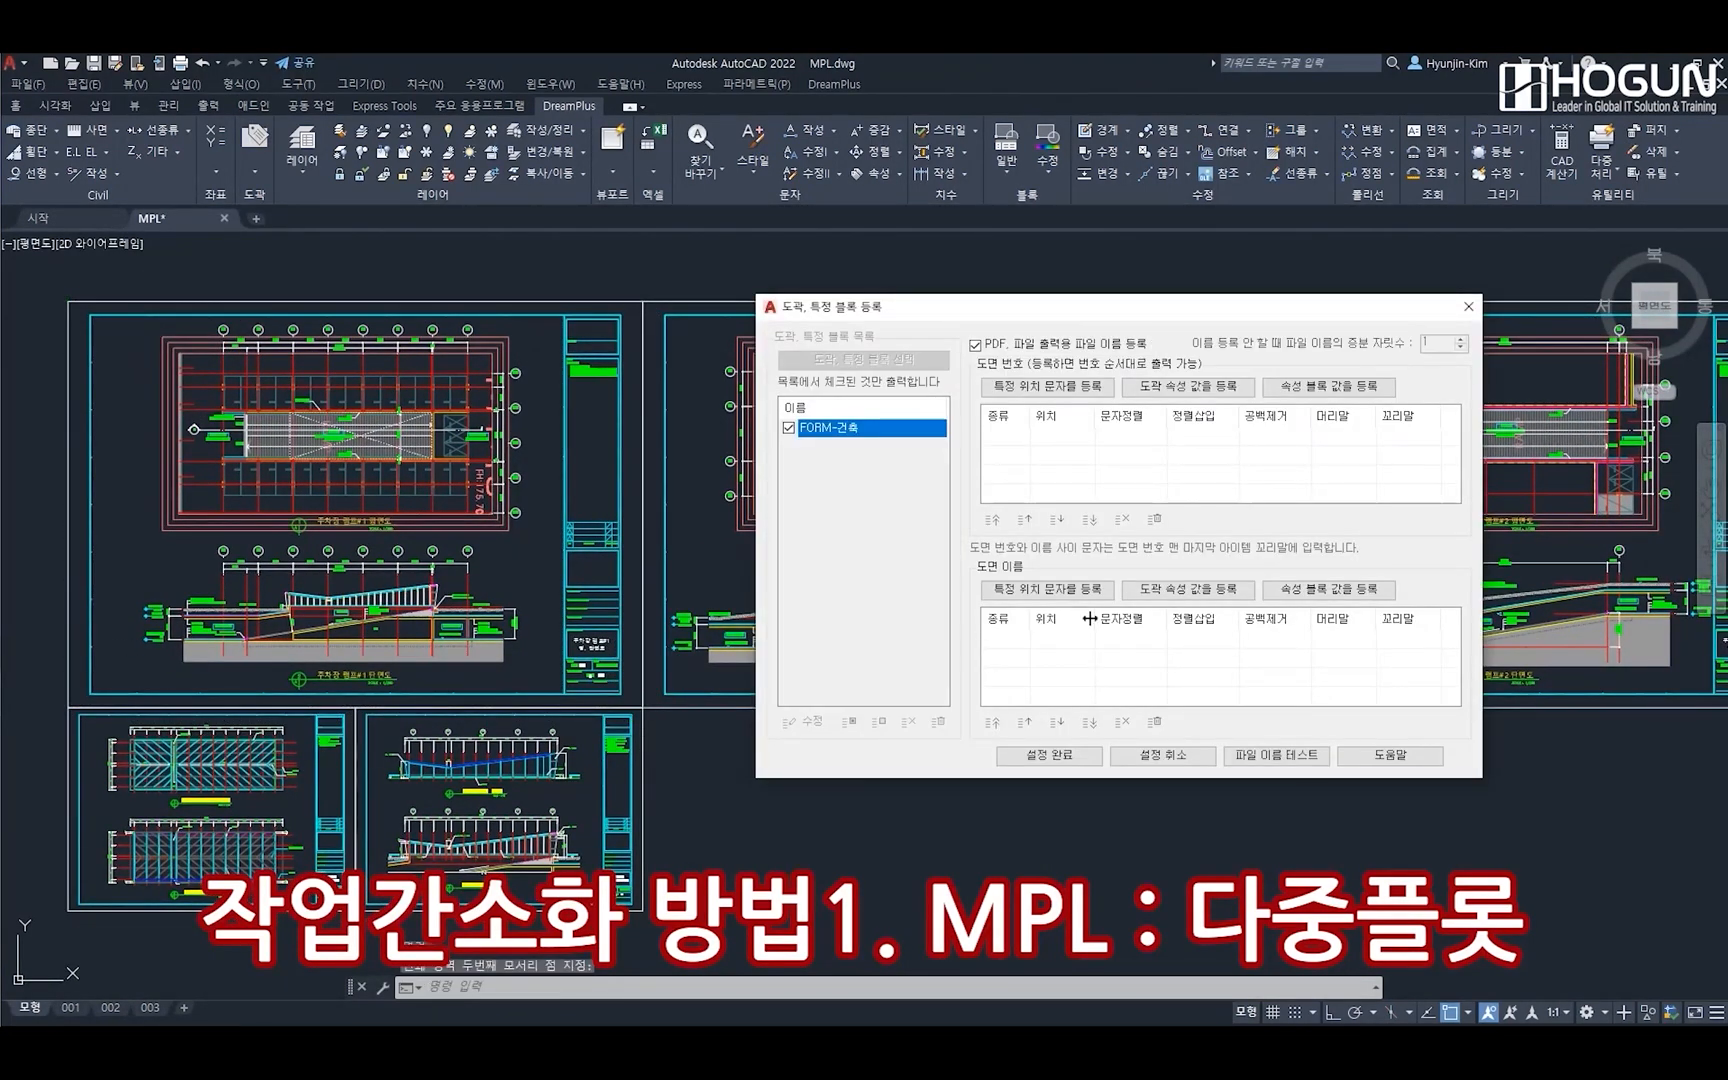
left_click(1048, 756)
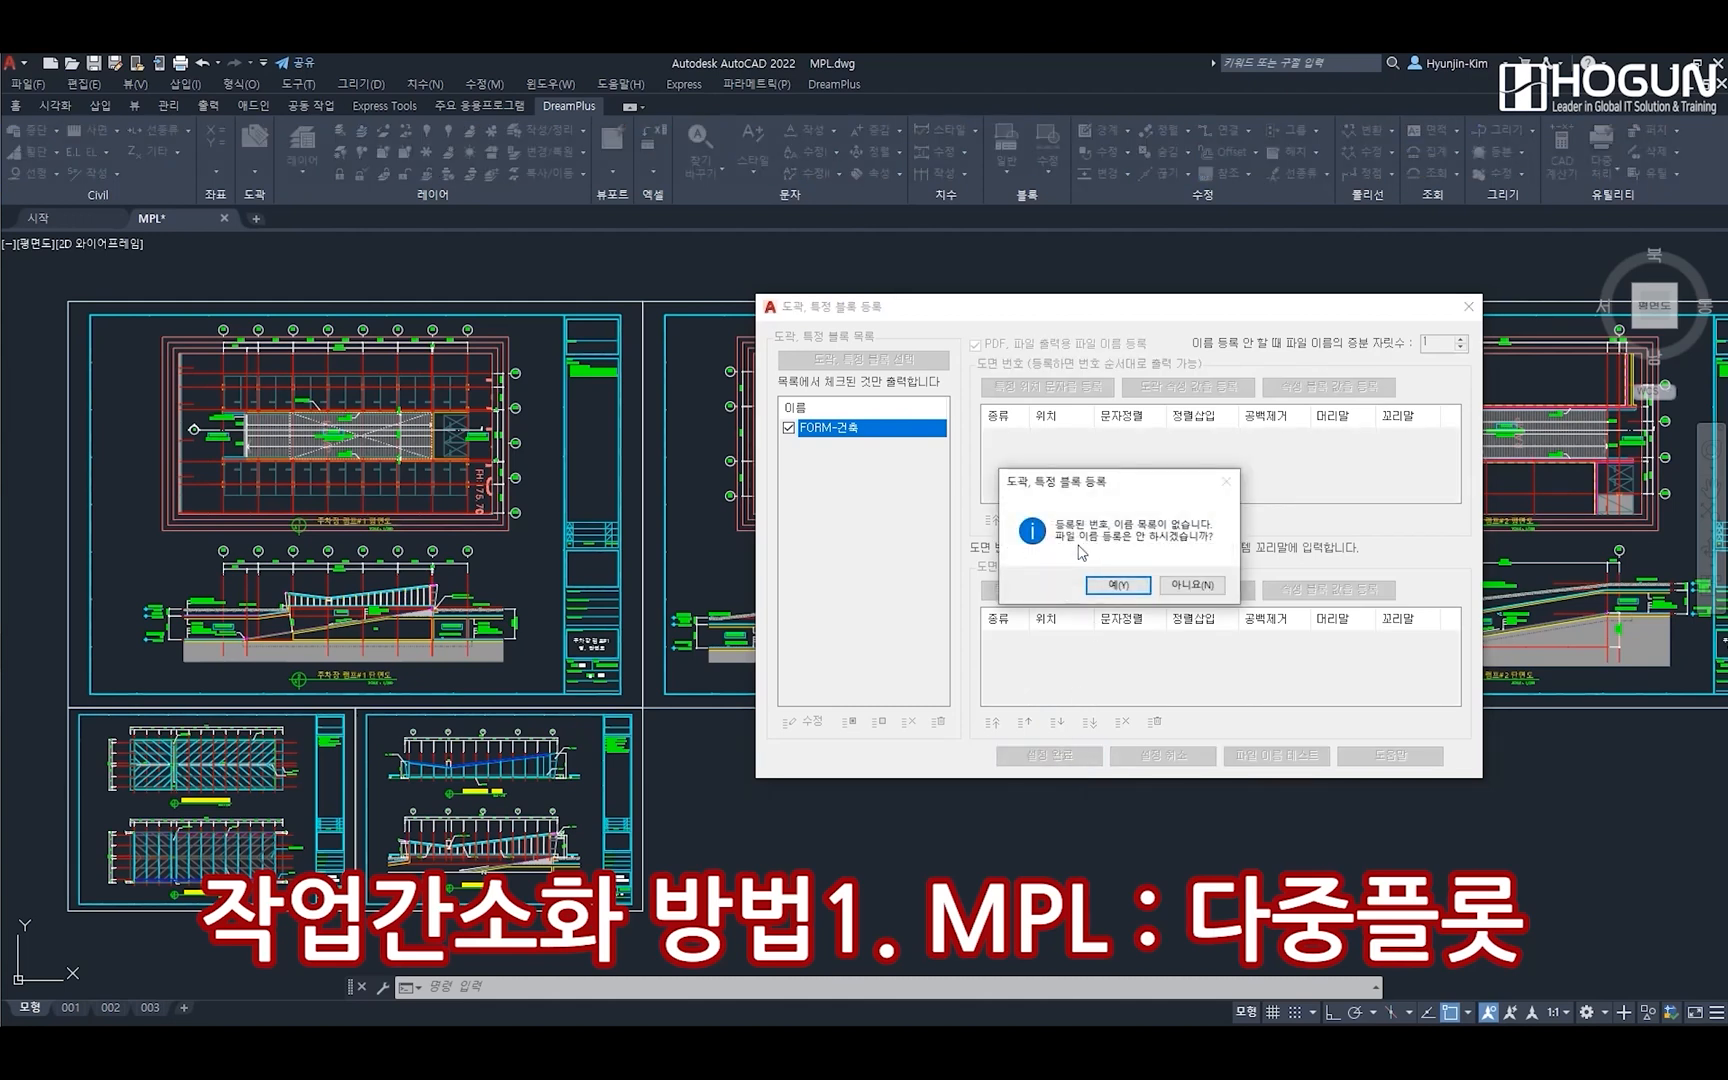
left_click(1115, 585)
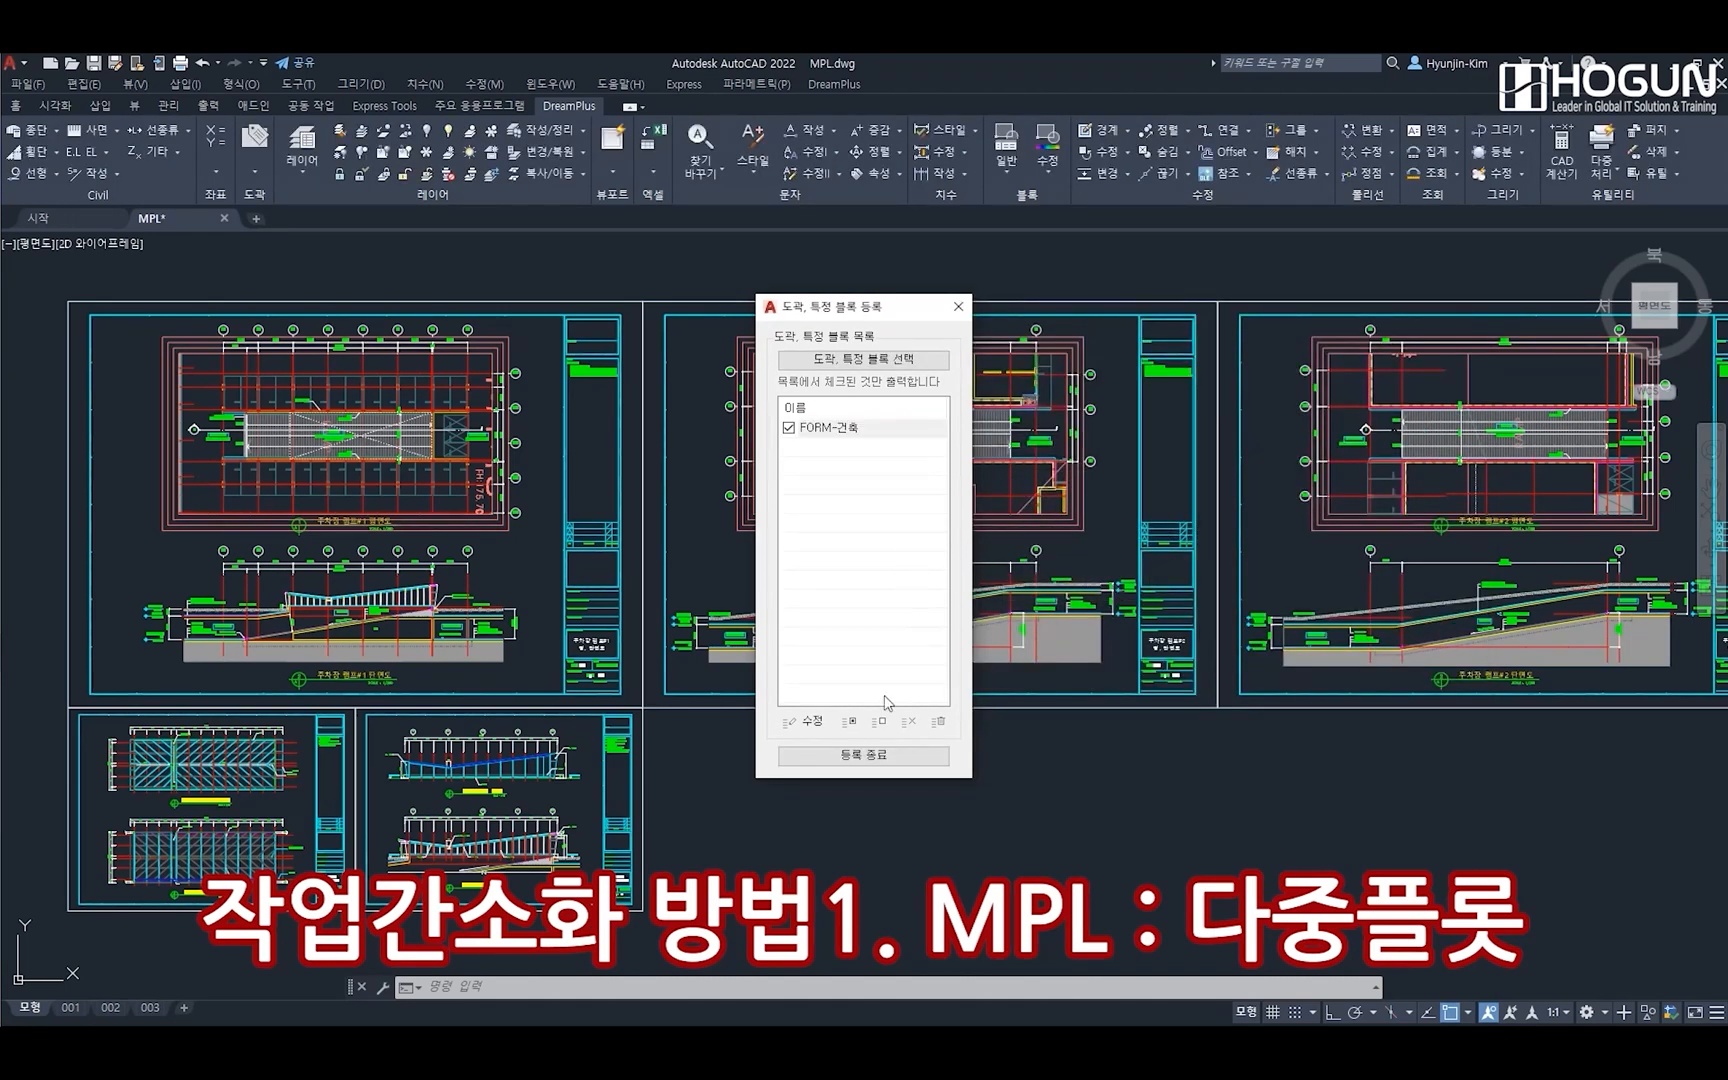
left_click(865, 756)
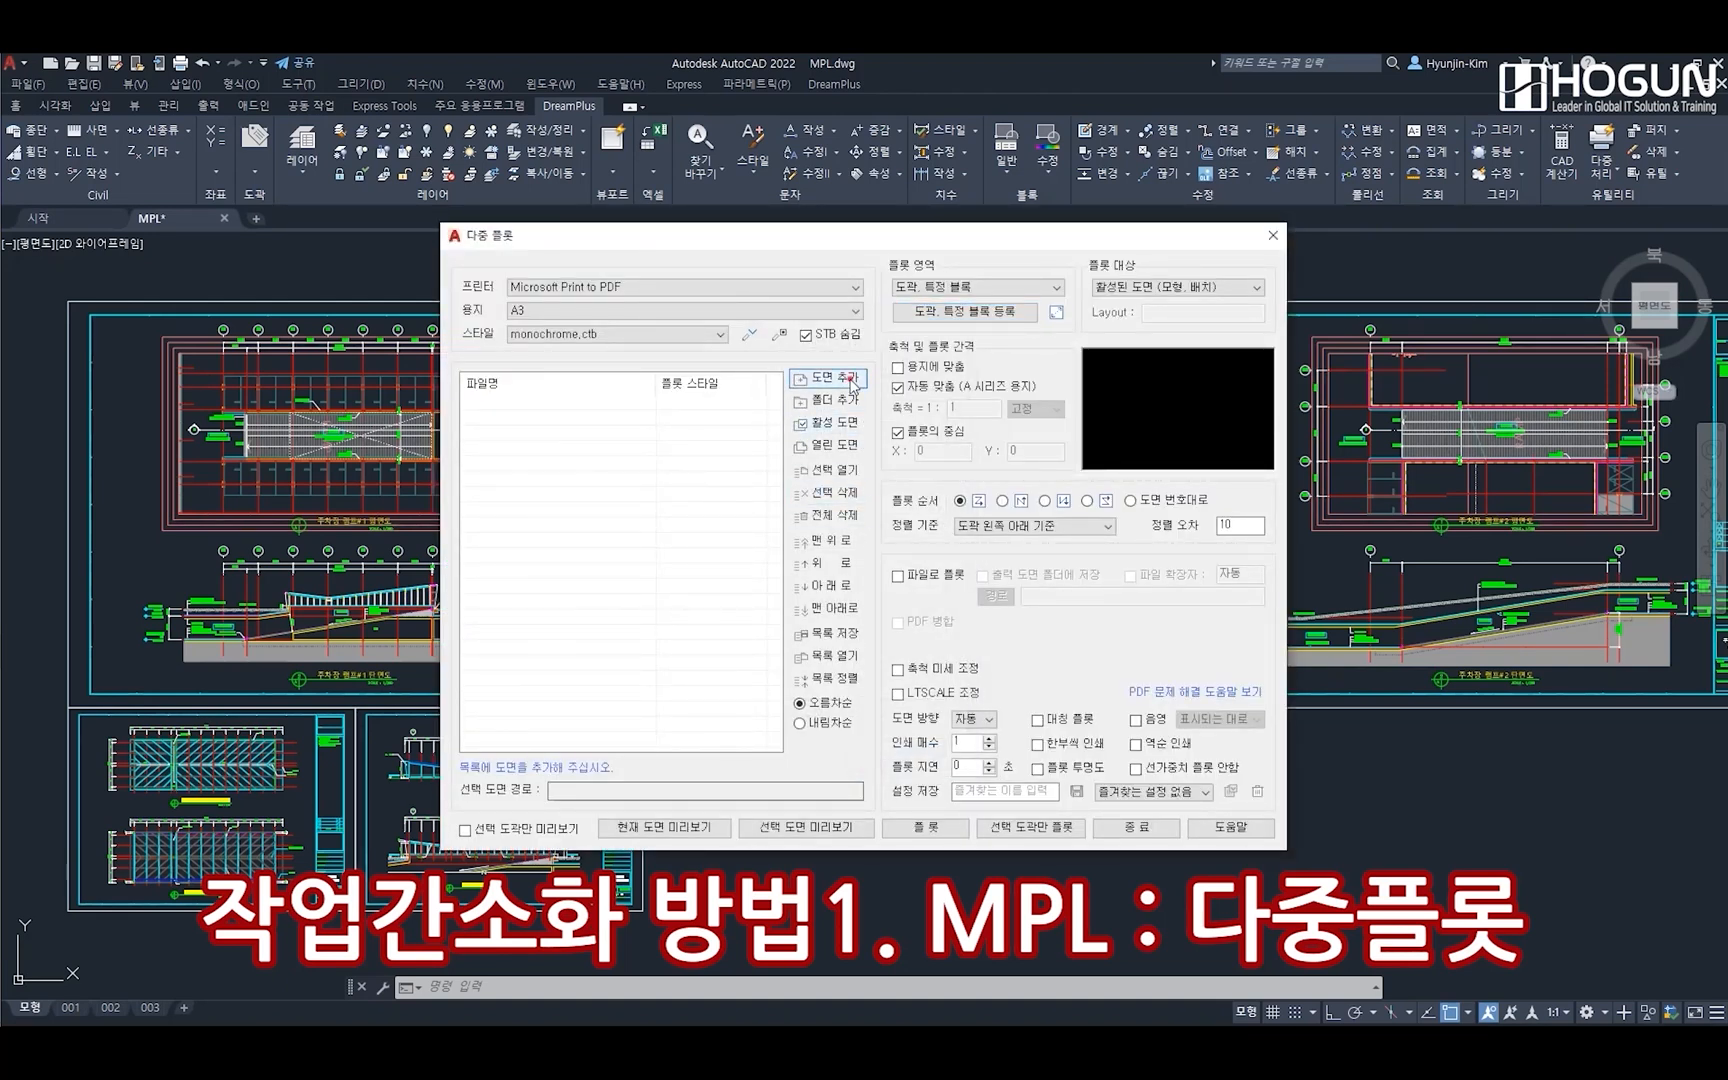
left_click(795, 380)
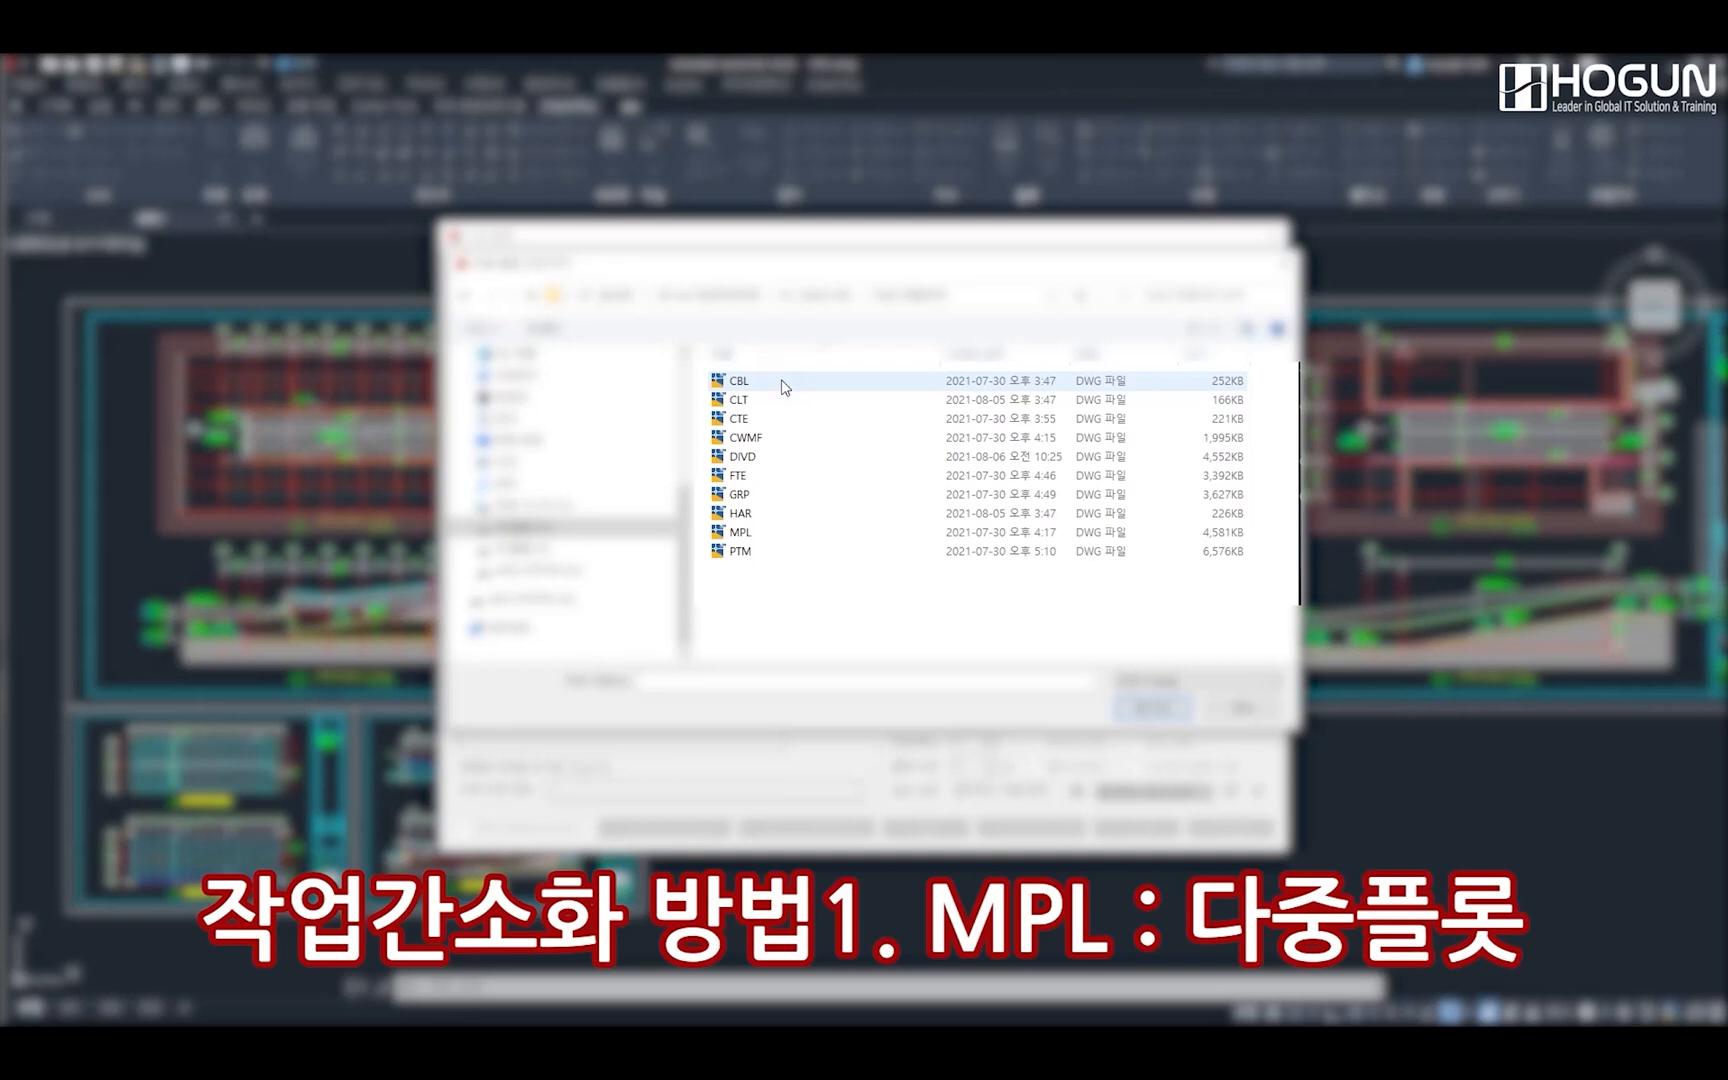
left_click(731, 536)
double_click(731, 536)
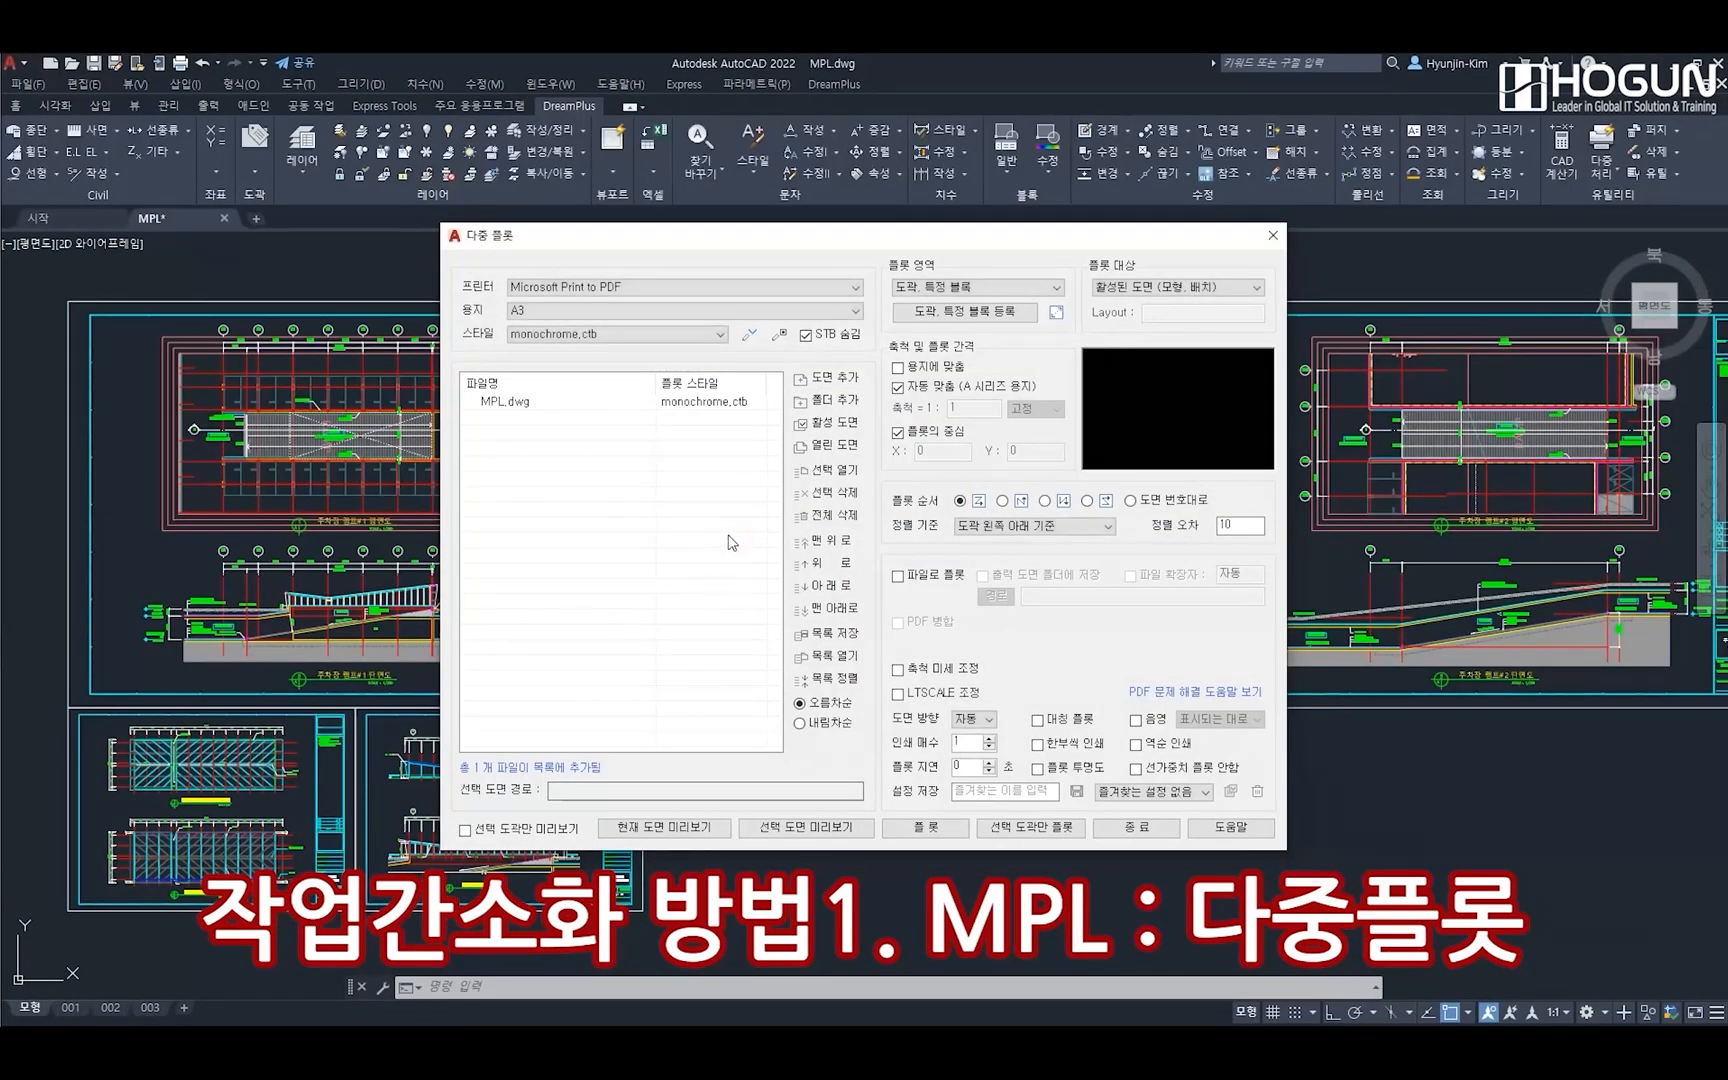
left_click(540, 404)
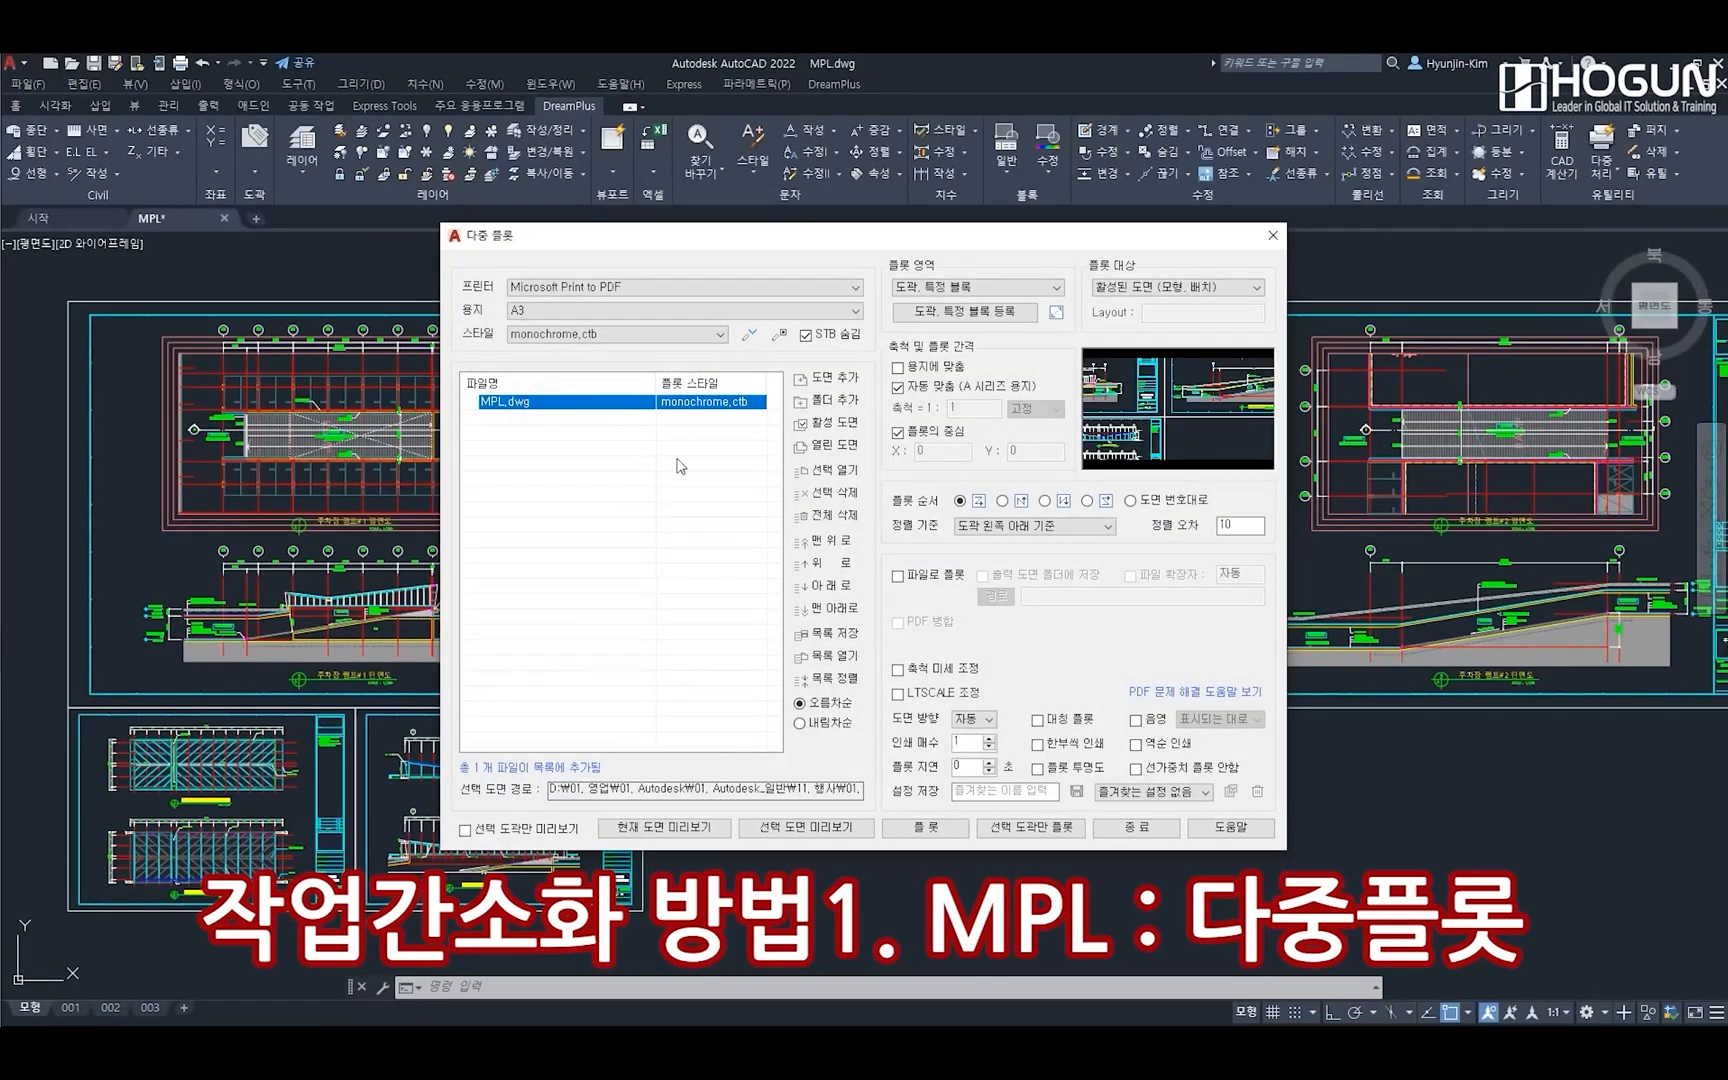
left_click(836, 494)
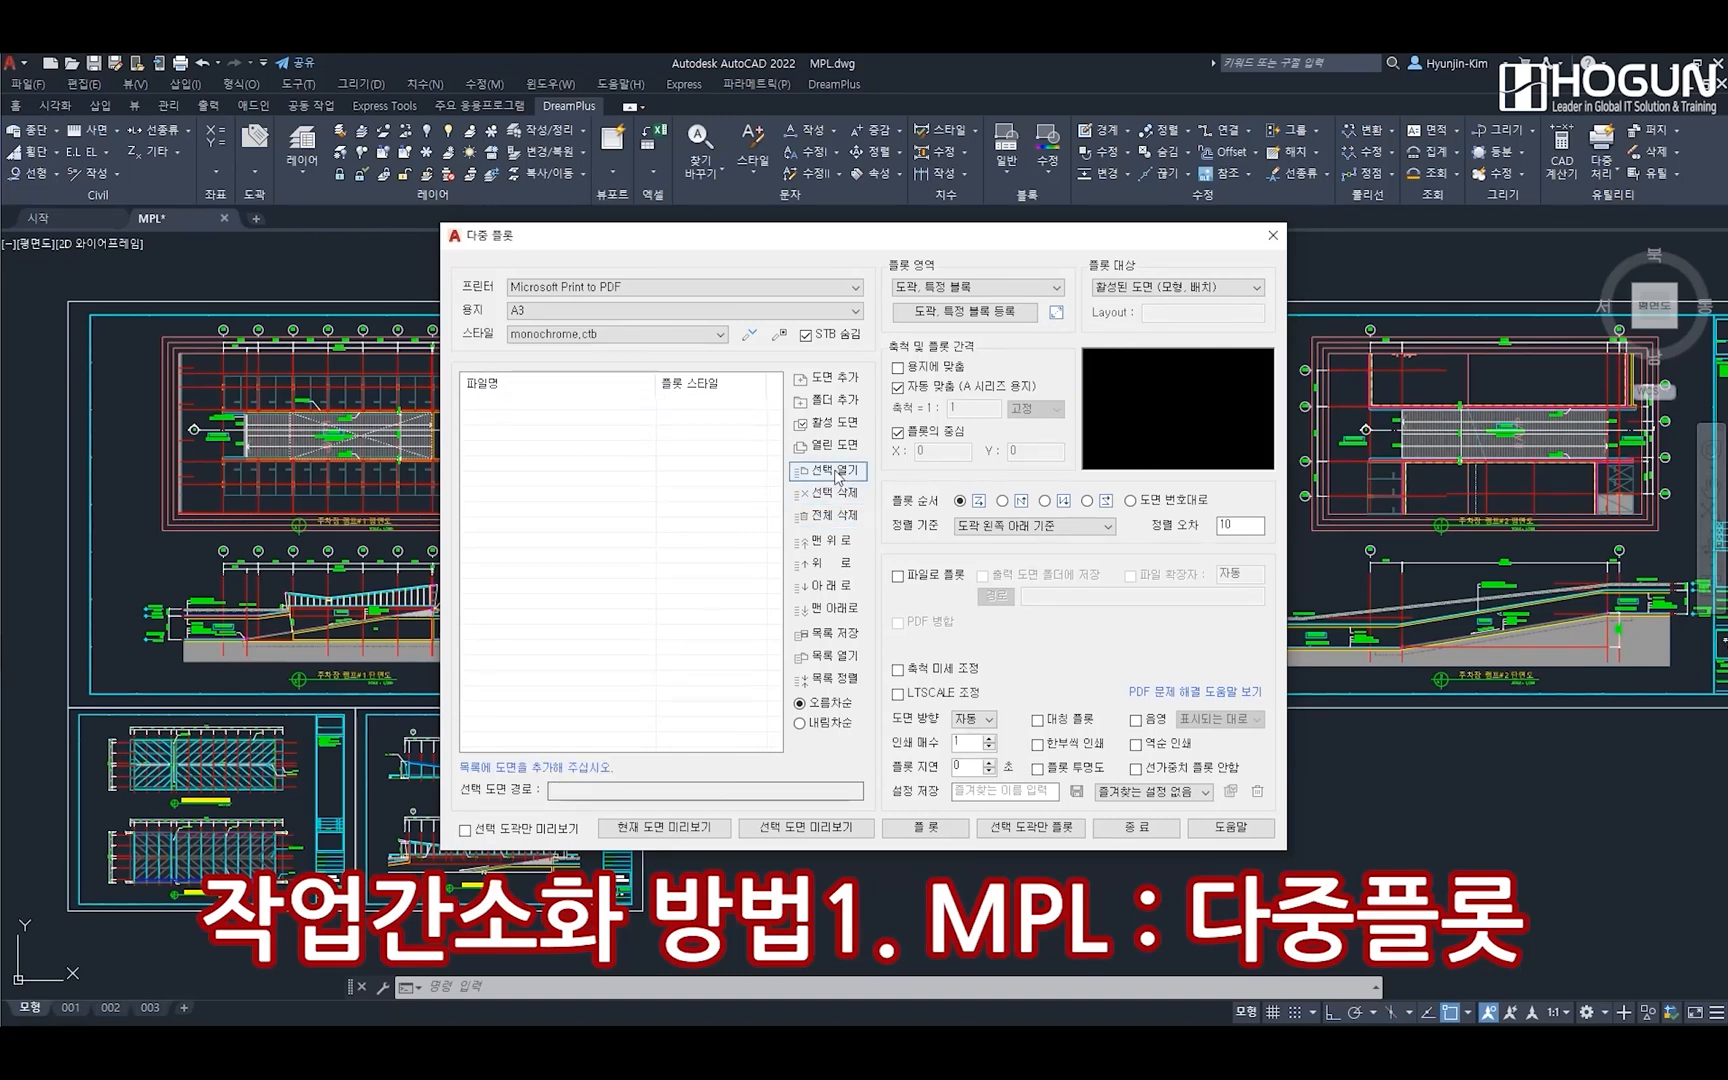
Plot the active drawing to file in its own folder as a merged PDF named Test, deleting the individual PDFs after merging
left_click(832, 422)
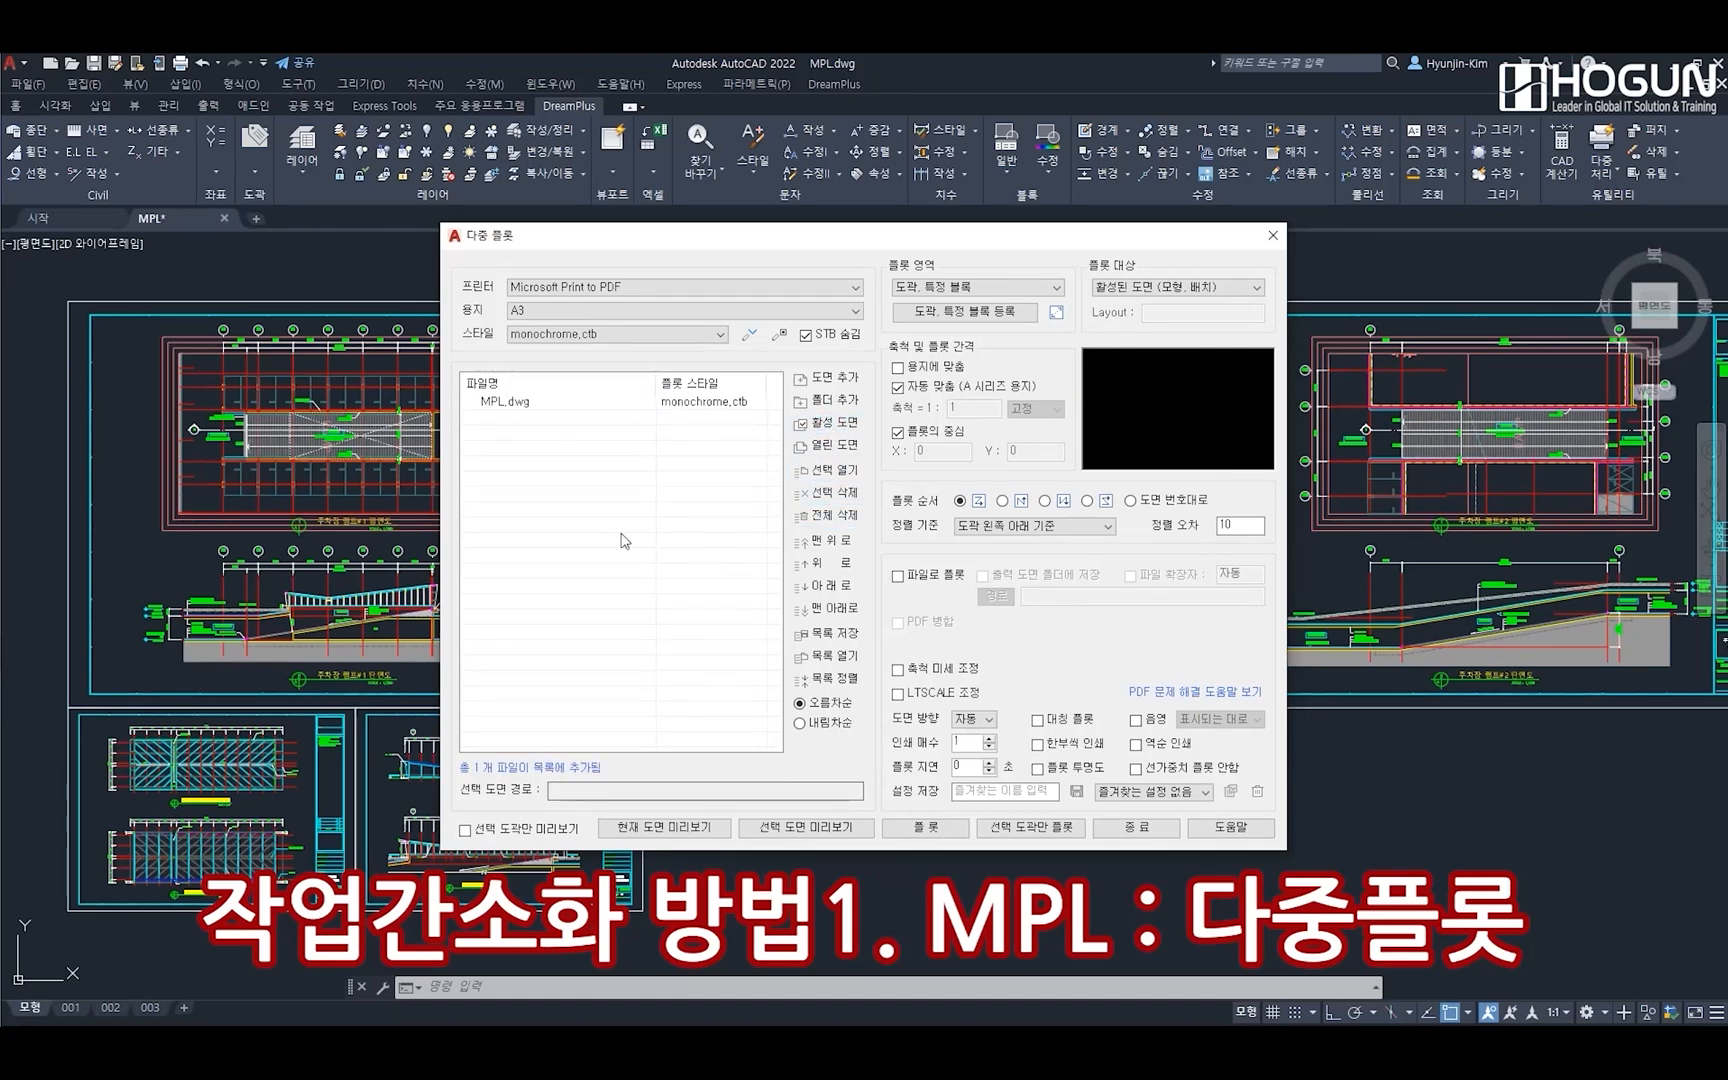
left_click(909, 578)
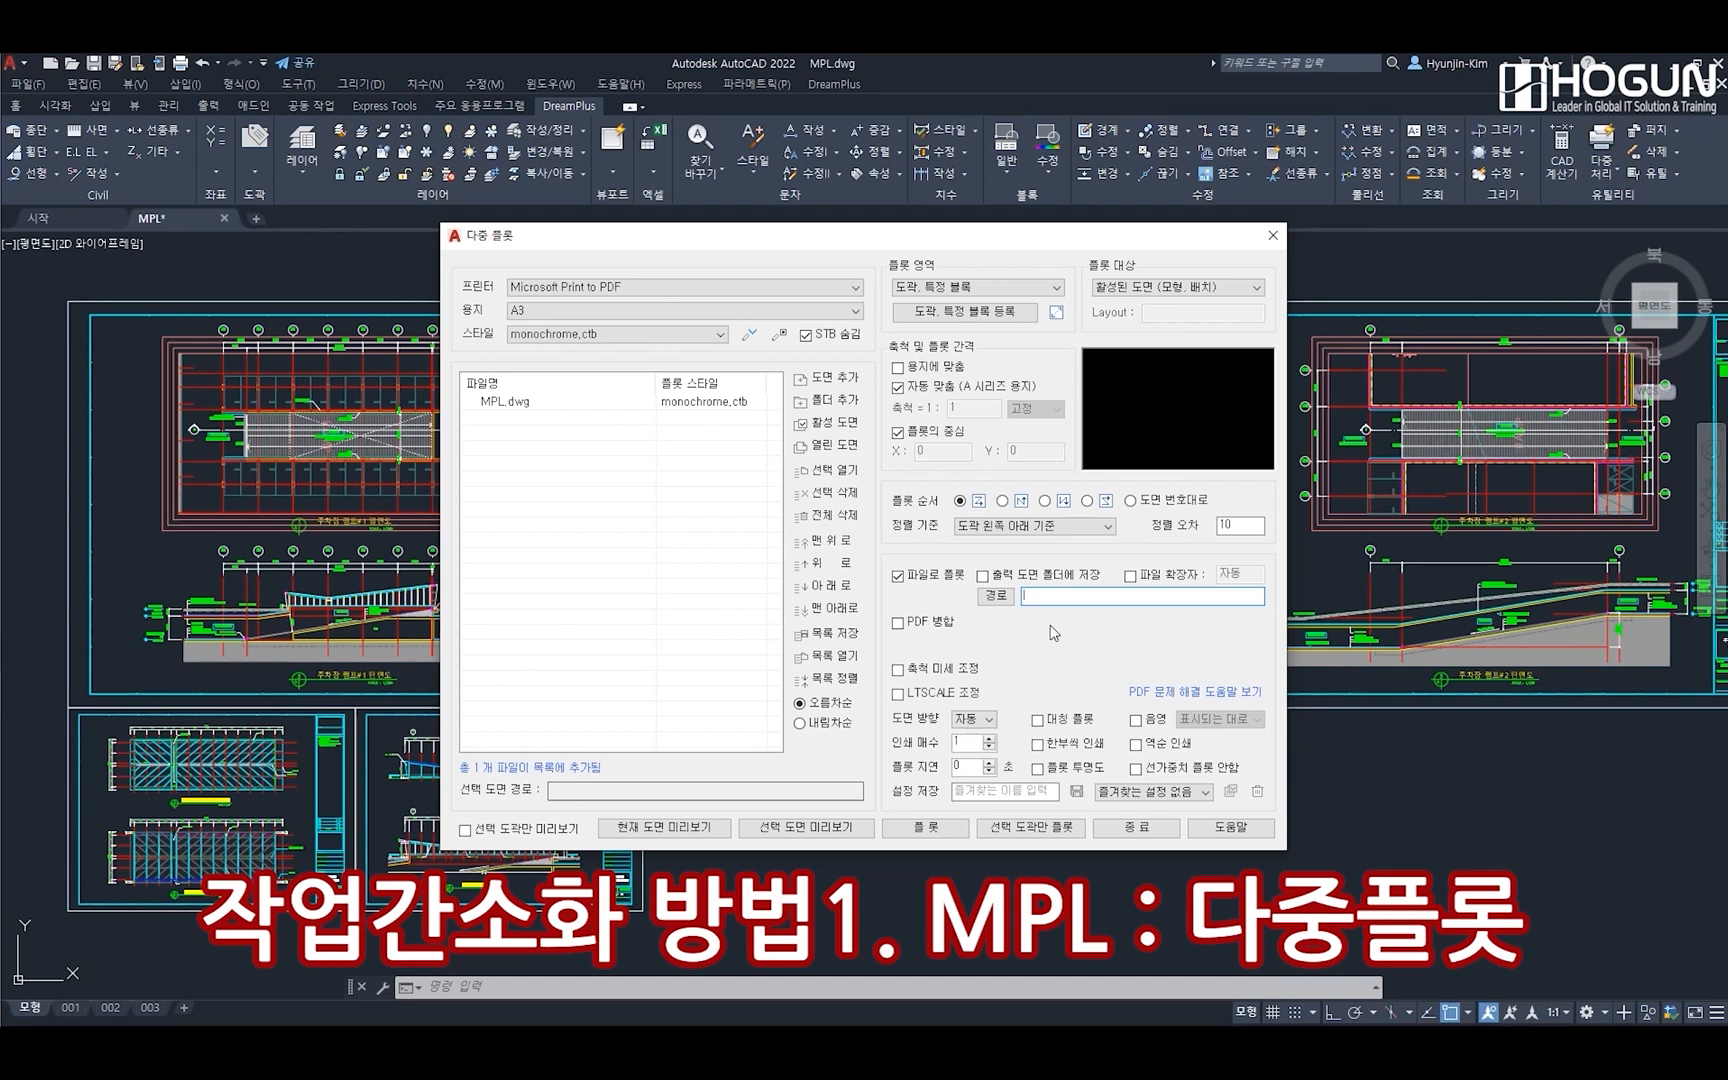
left_click(898, 623)
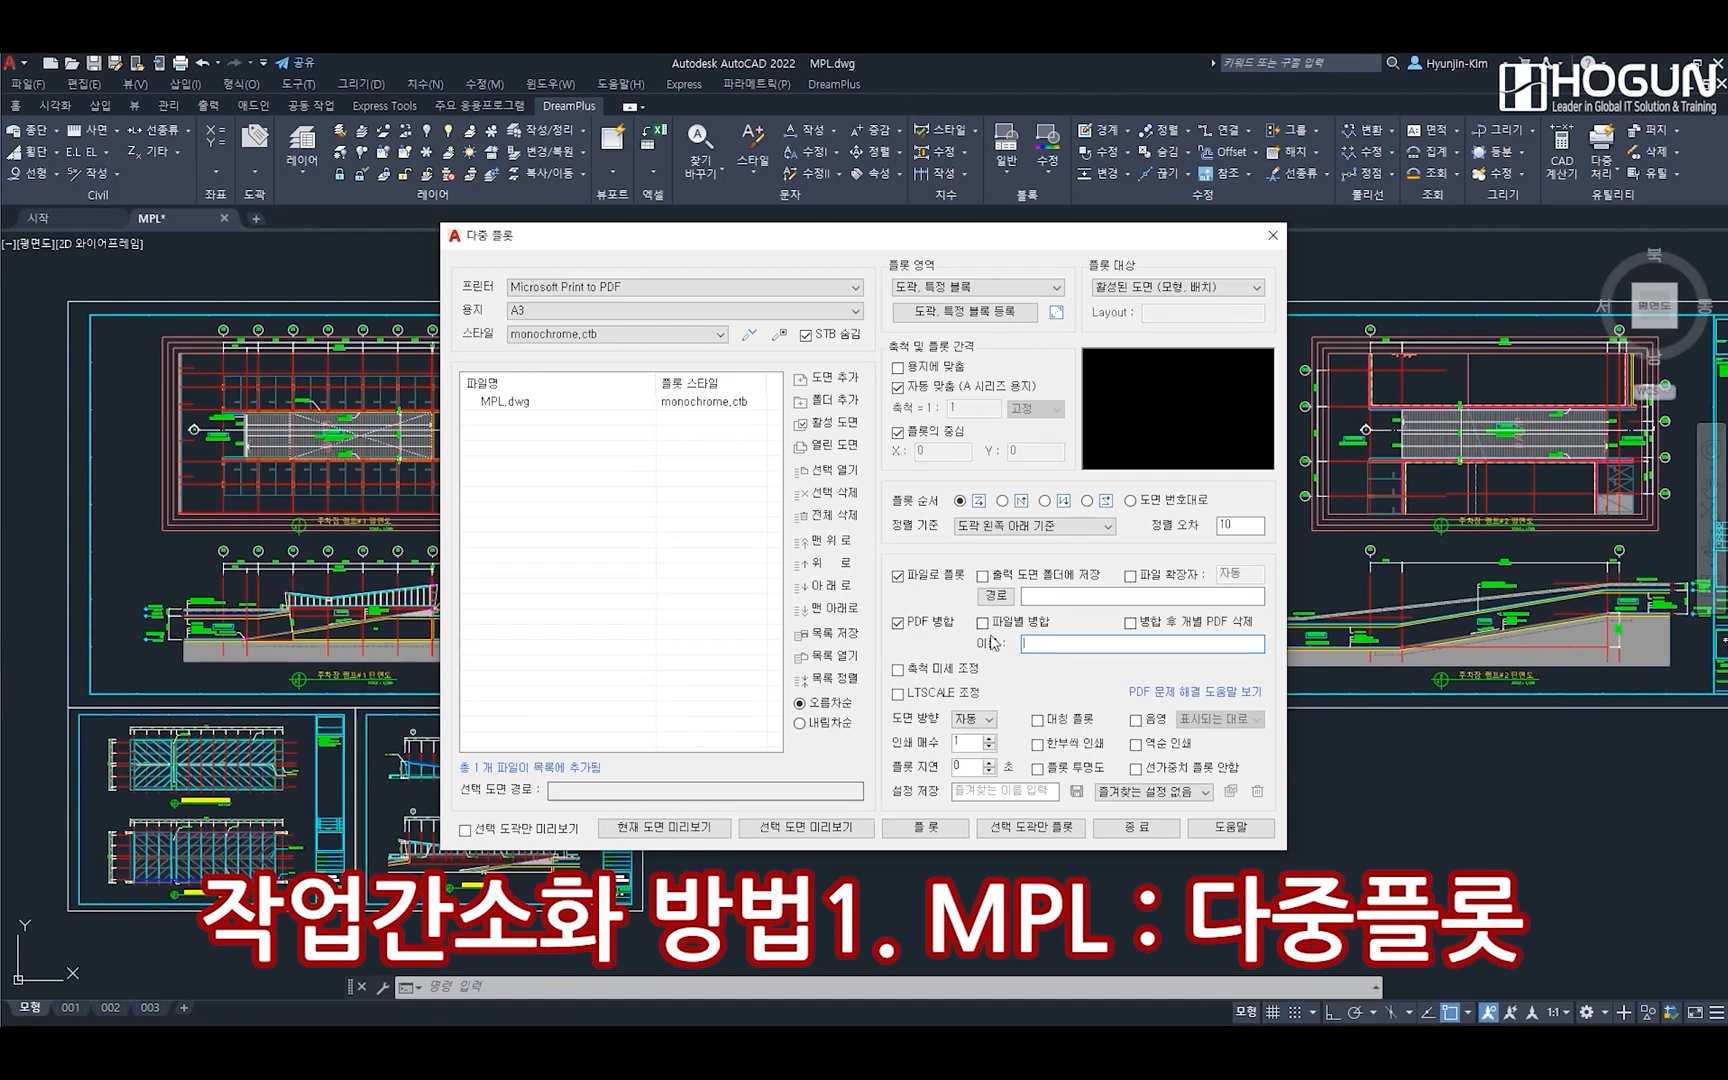
left_click(1130, 622)
left_click(1051, 646)
type("Test")
left_click(1005, 580)
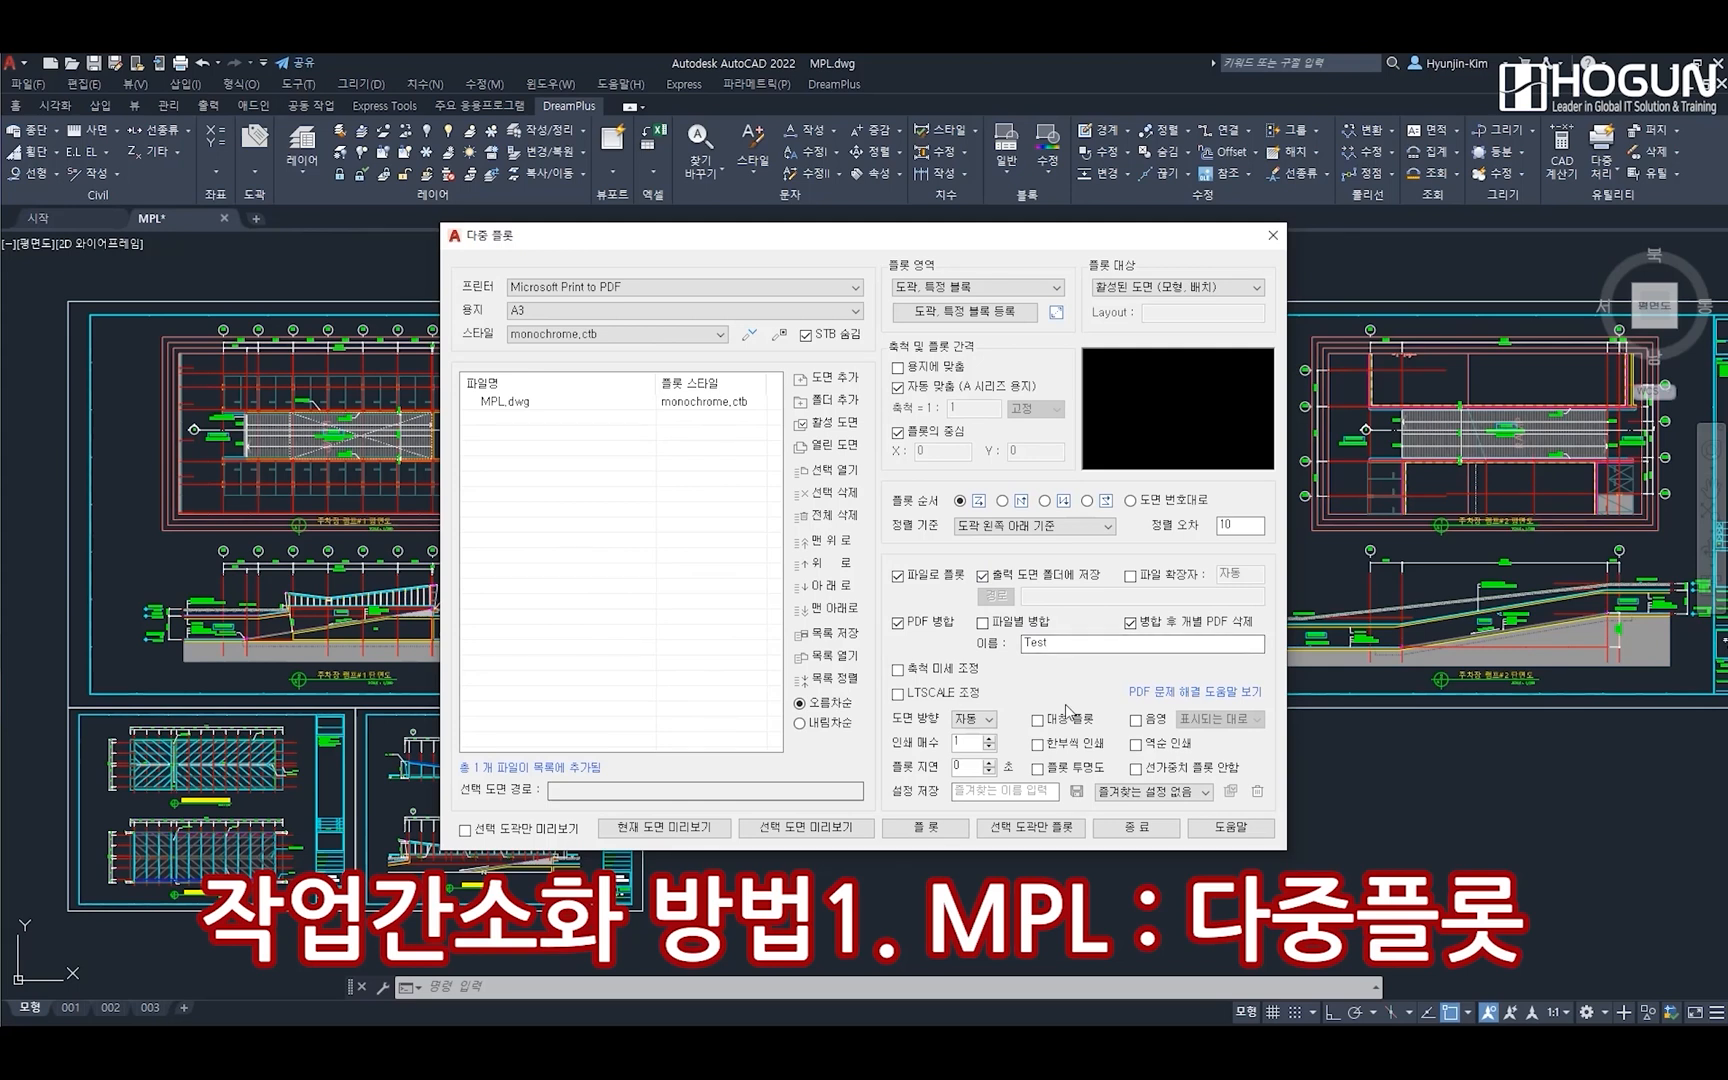
left_click(905, 828)
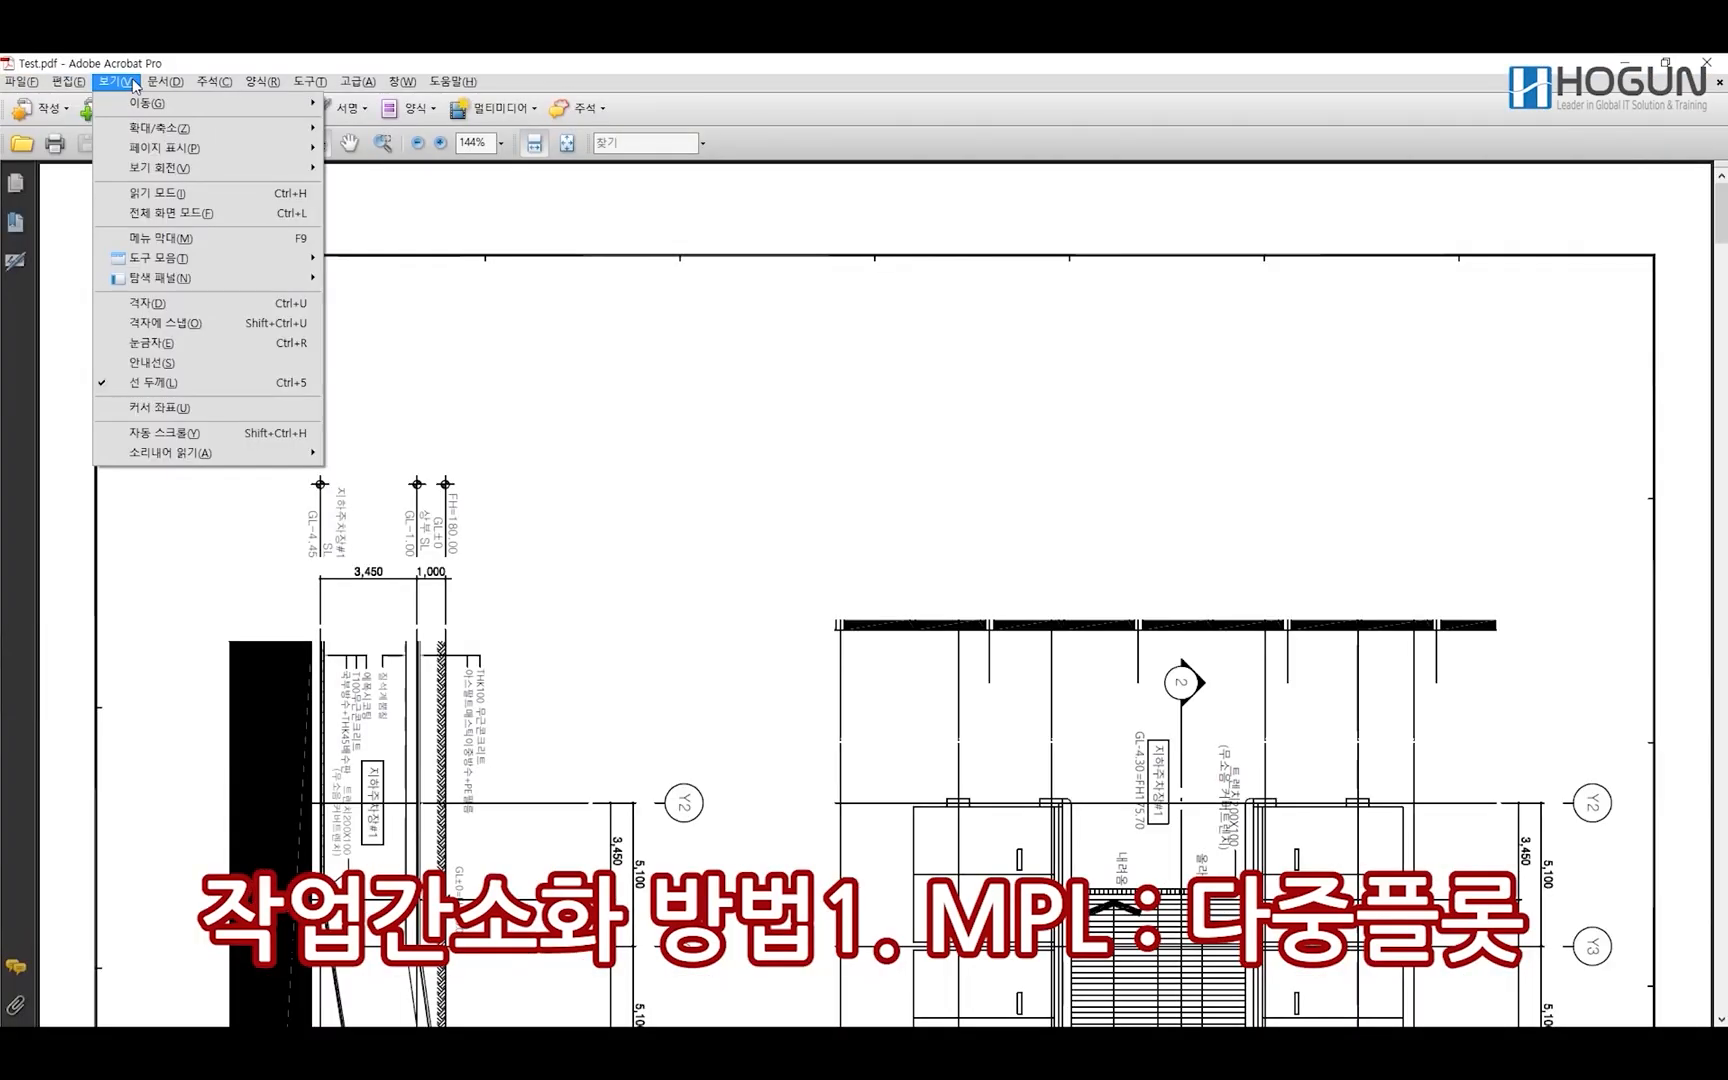
In Adobe Acrobat, rotate the Test.pdf view counterclockwise, fit the whole page and page through the plotted sheets
mouse_move(178, 150)
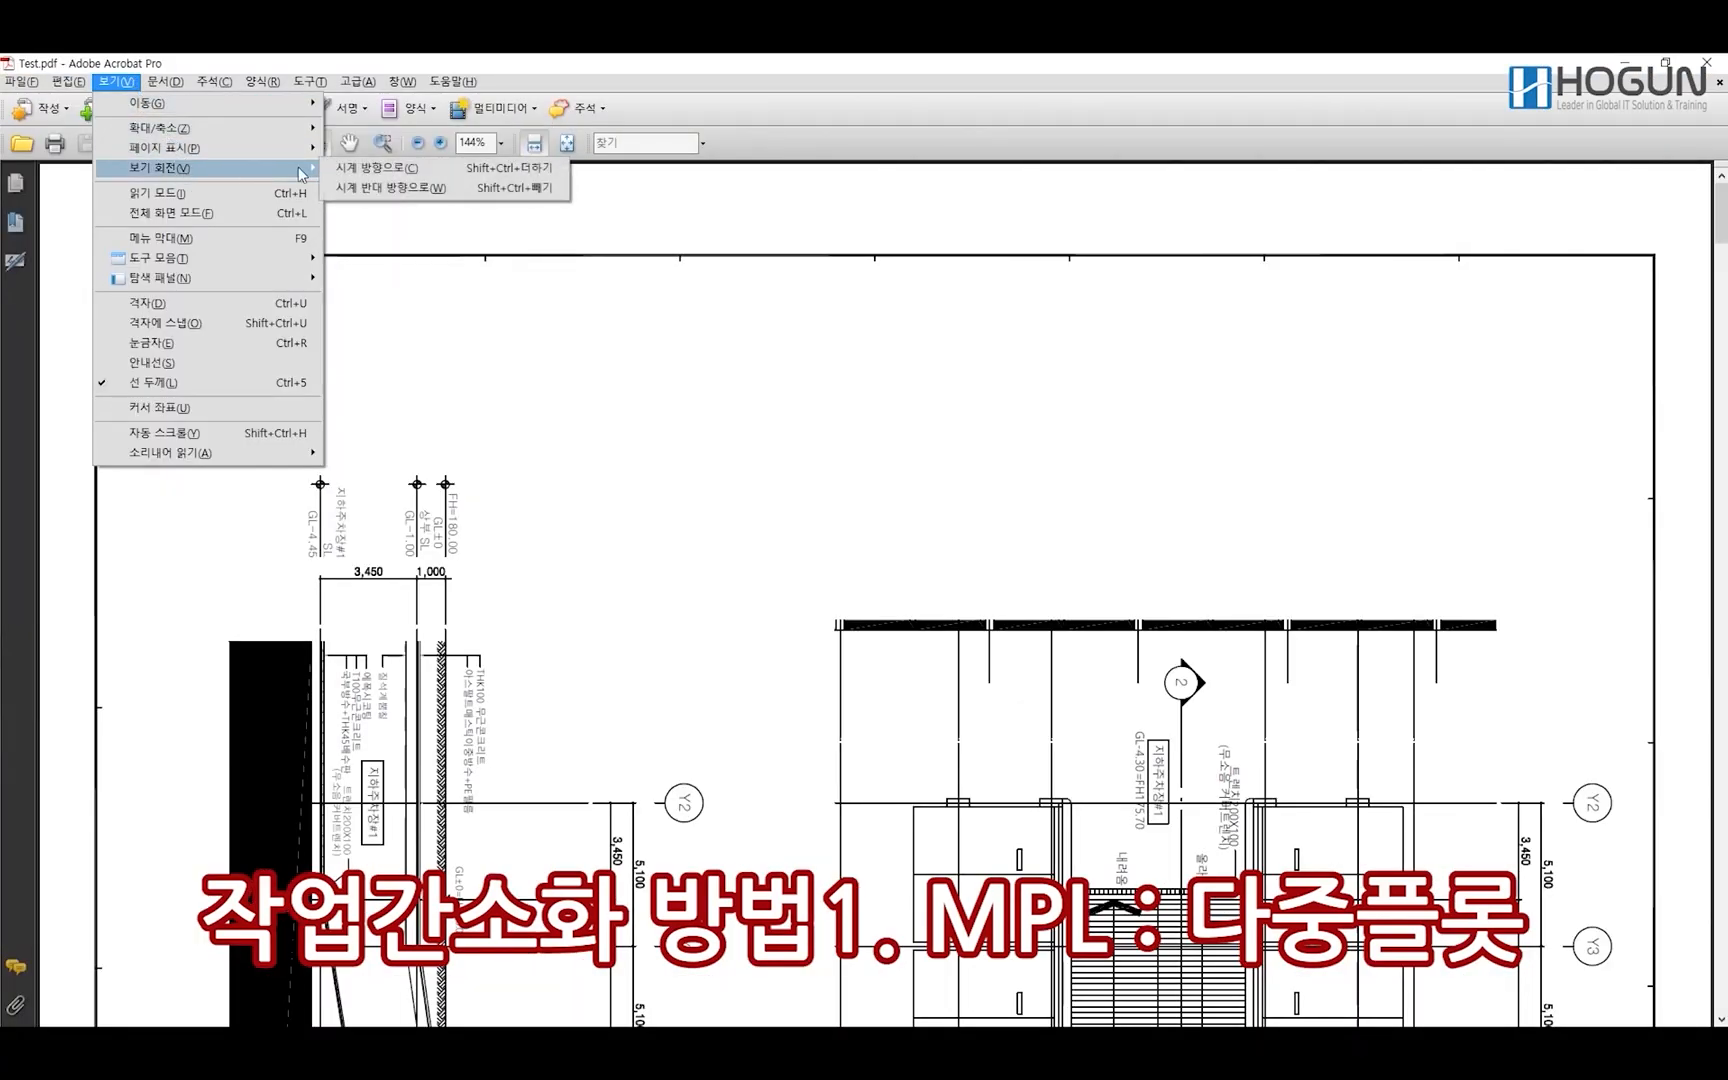
left_click(468, 187)
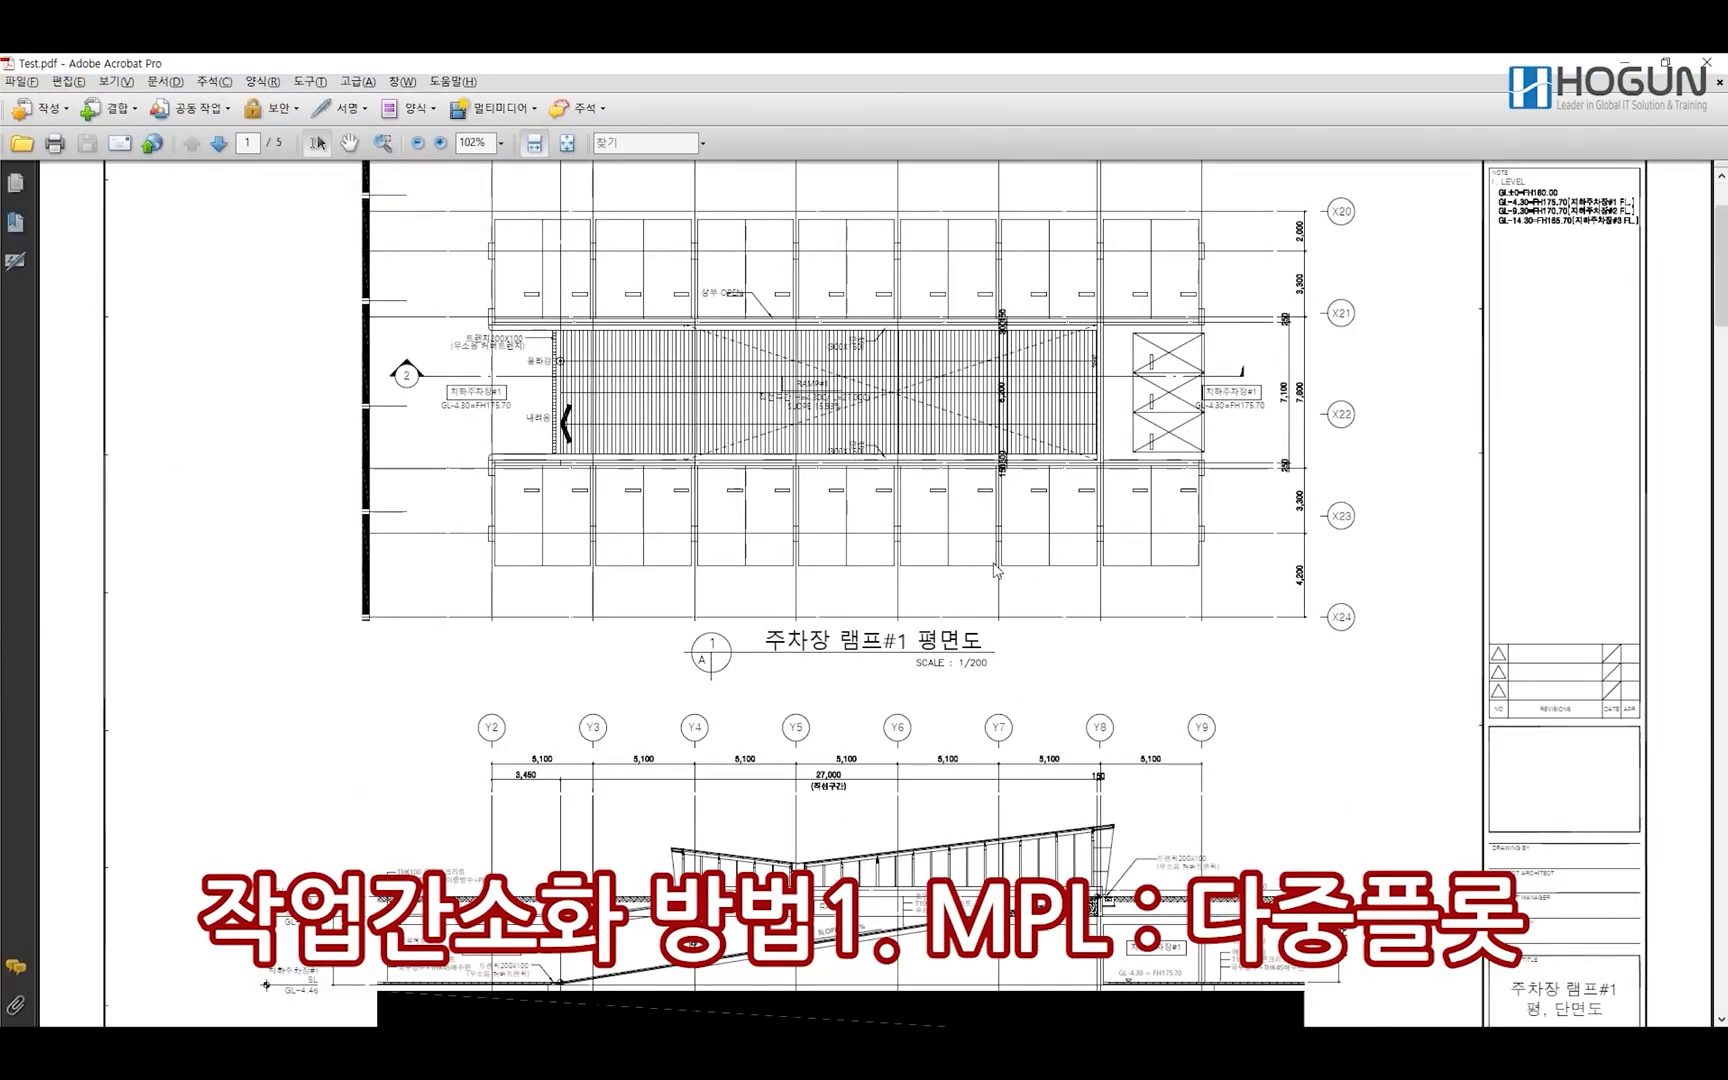
left_click(567, 143)
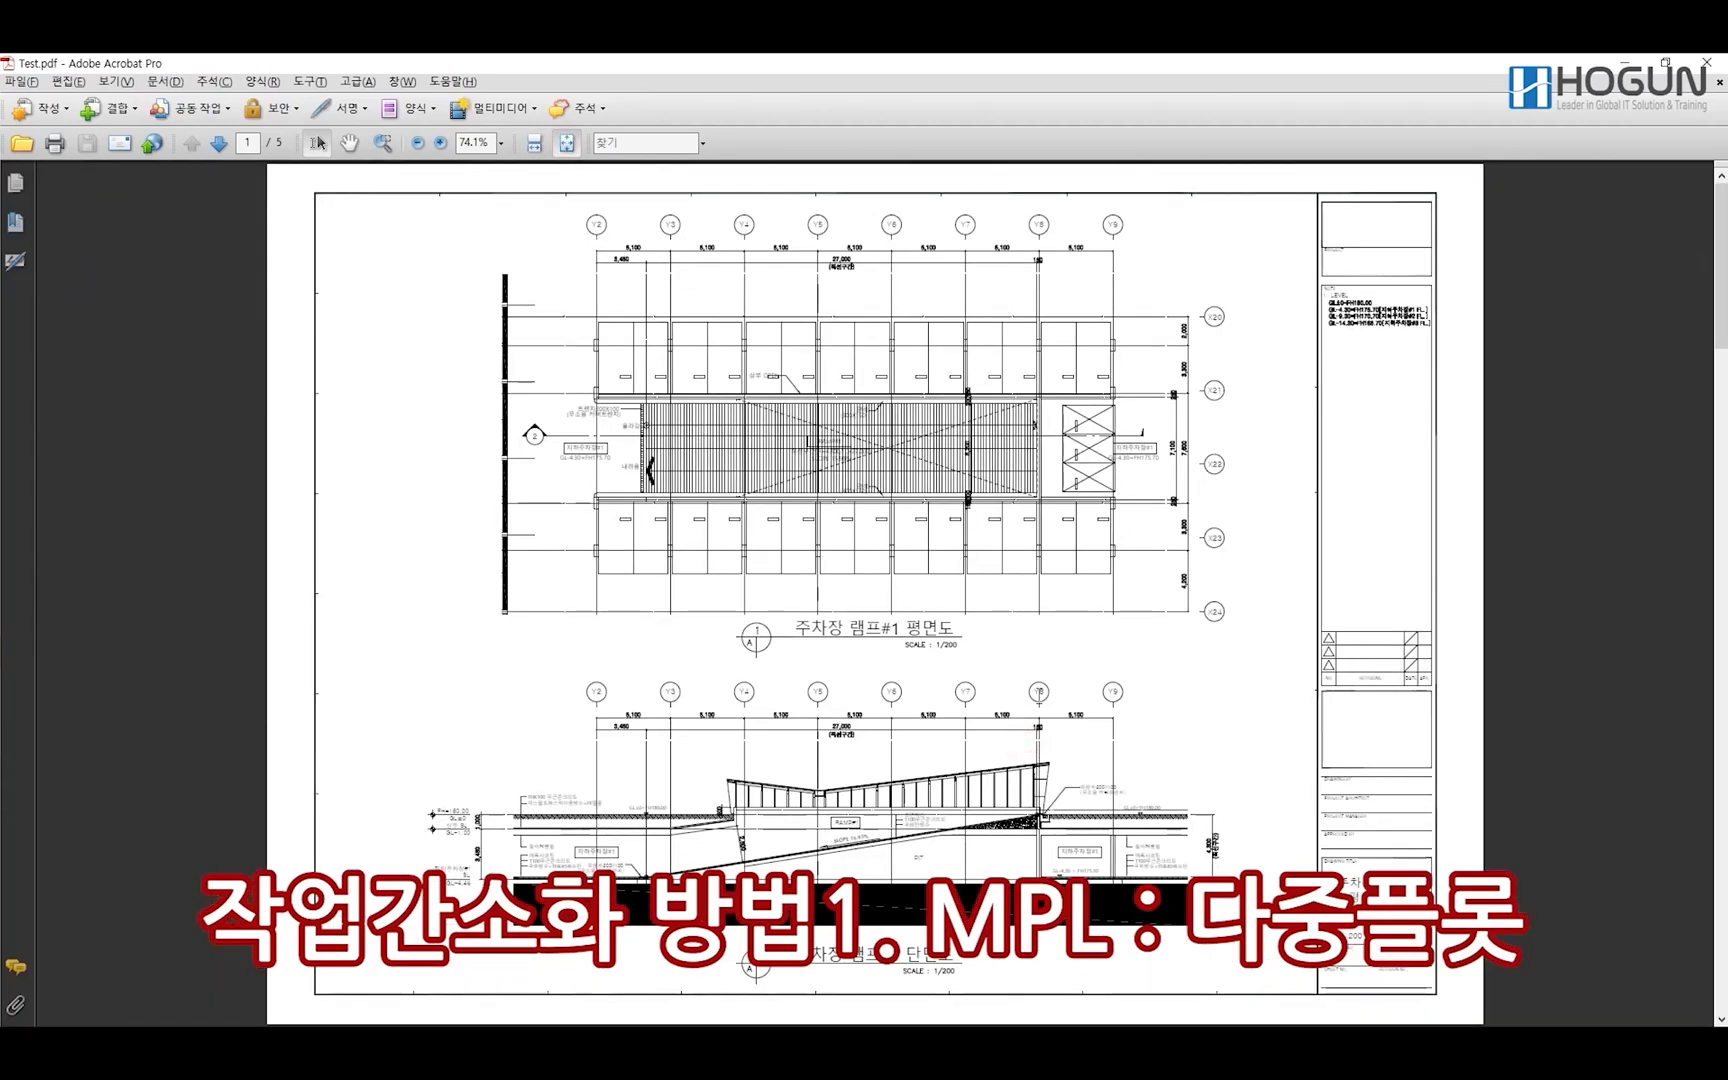
scroll(1039, 692, "down", 1)
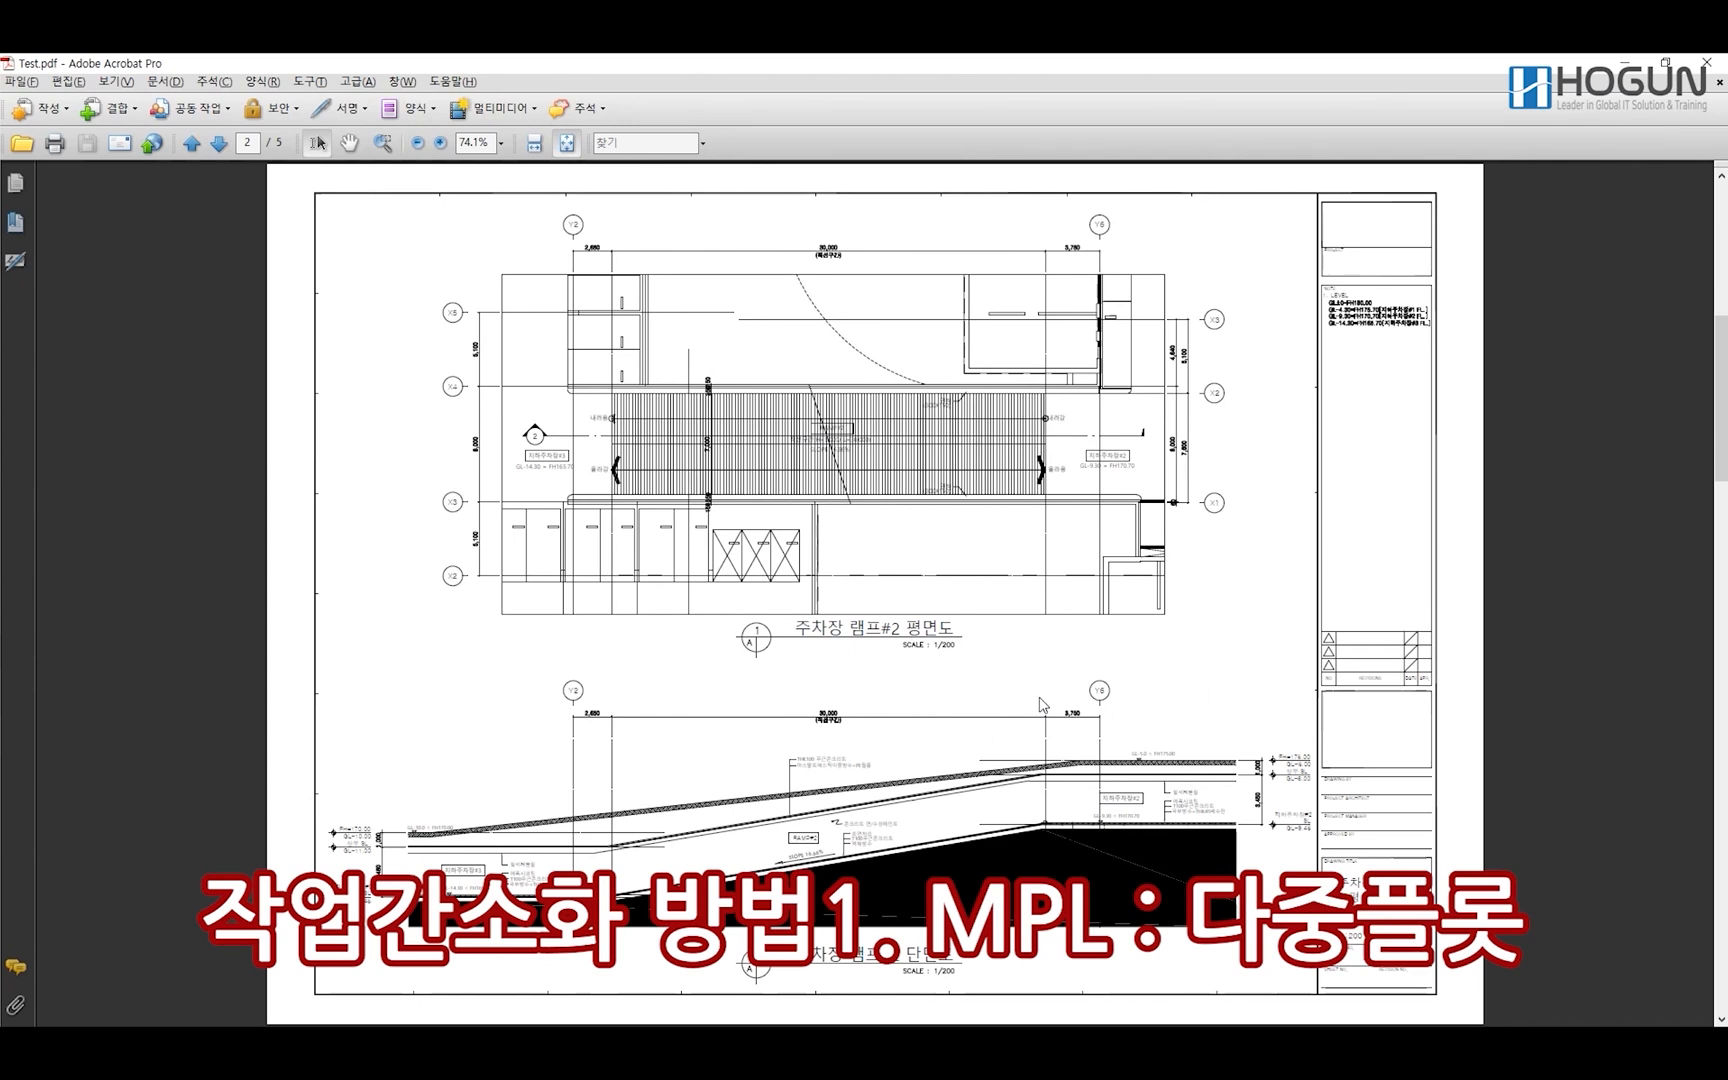
scroll(1043, 705, "down", 1)
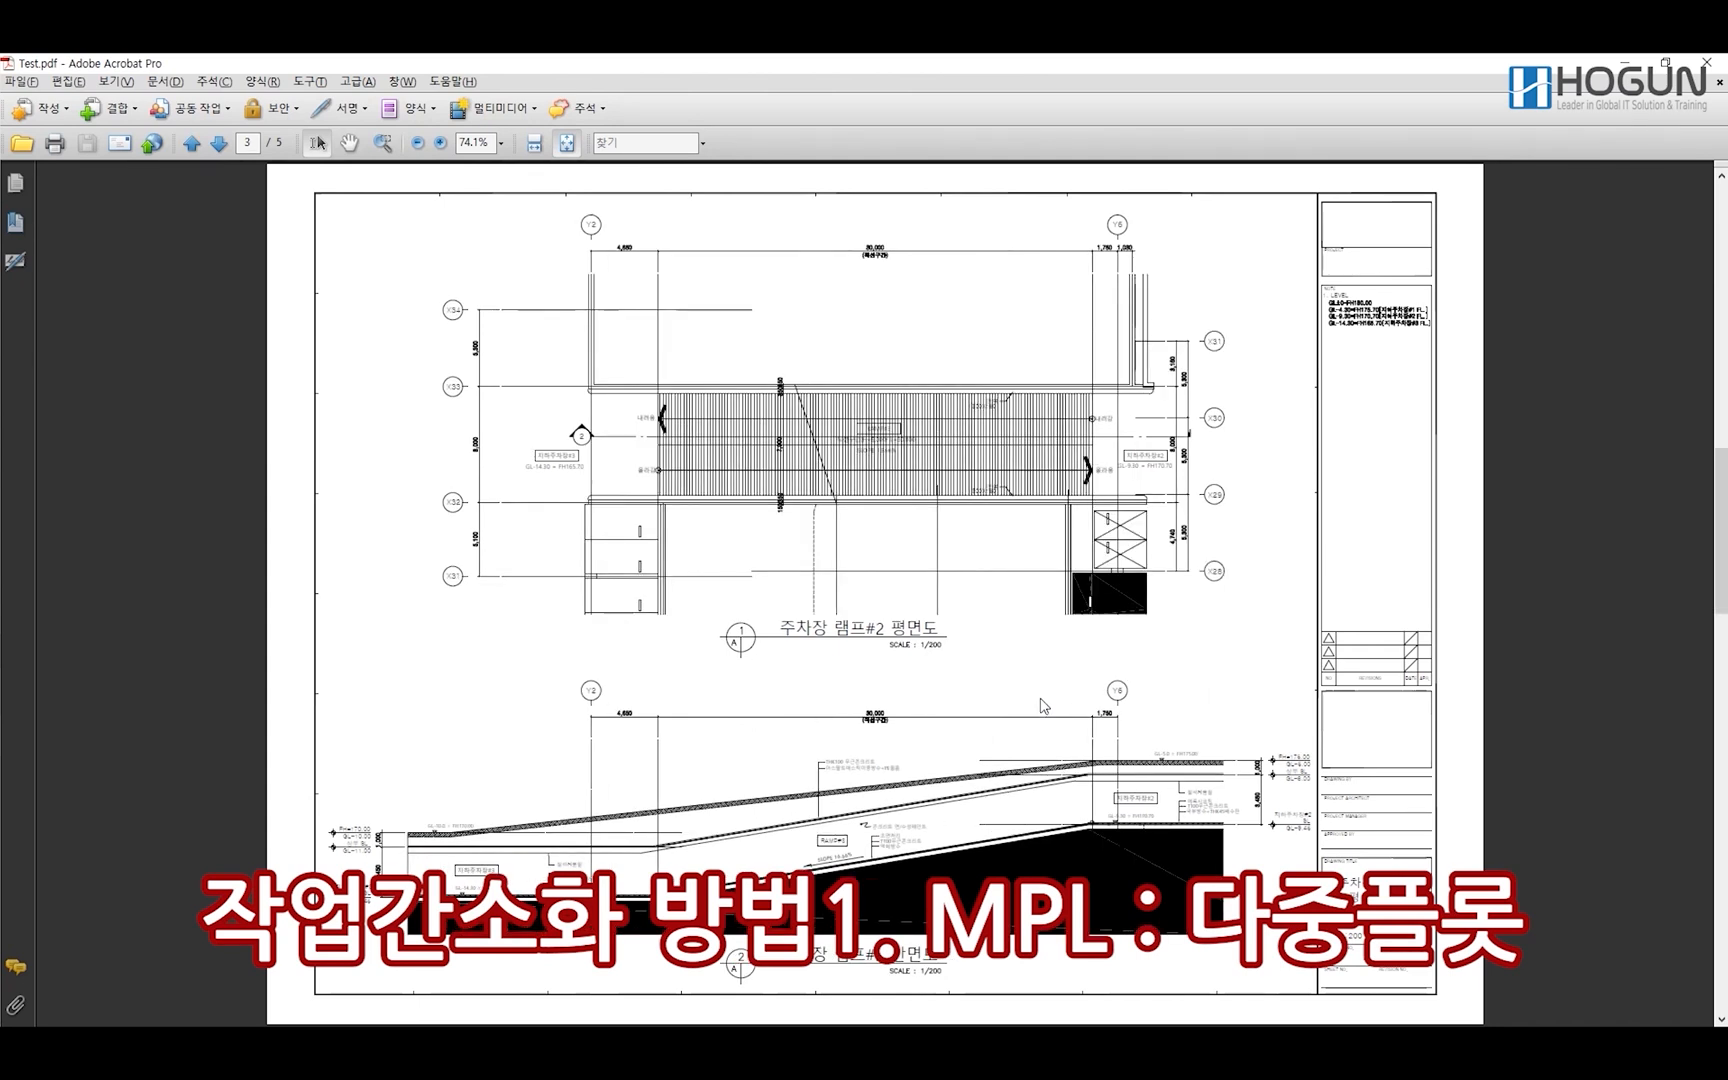
scroll(1043, 705, "down", 1)
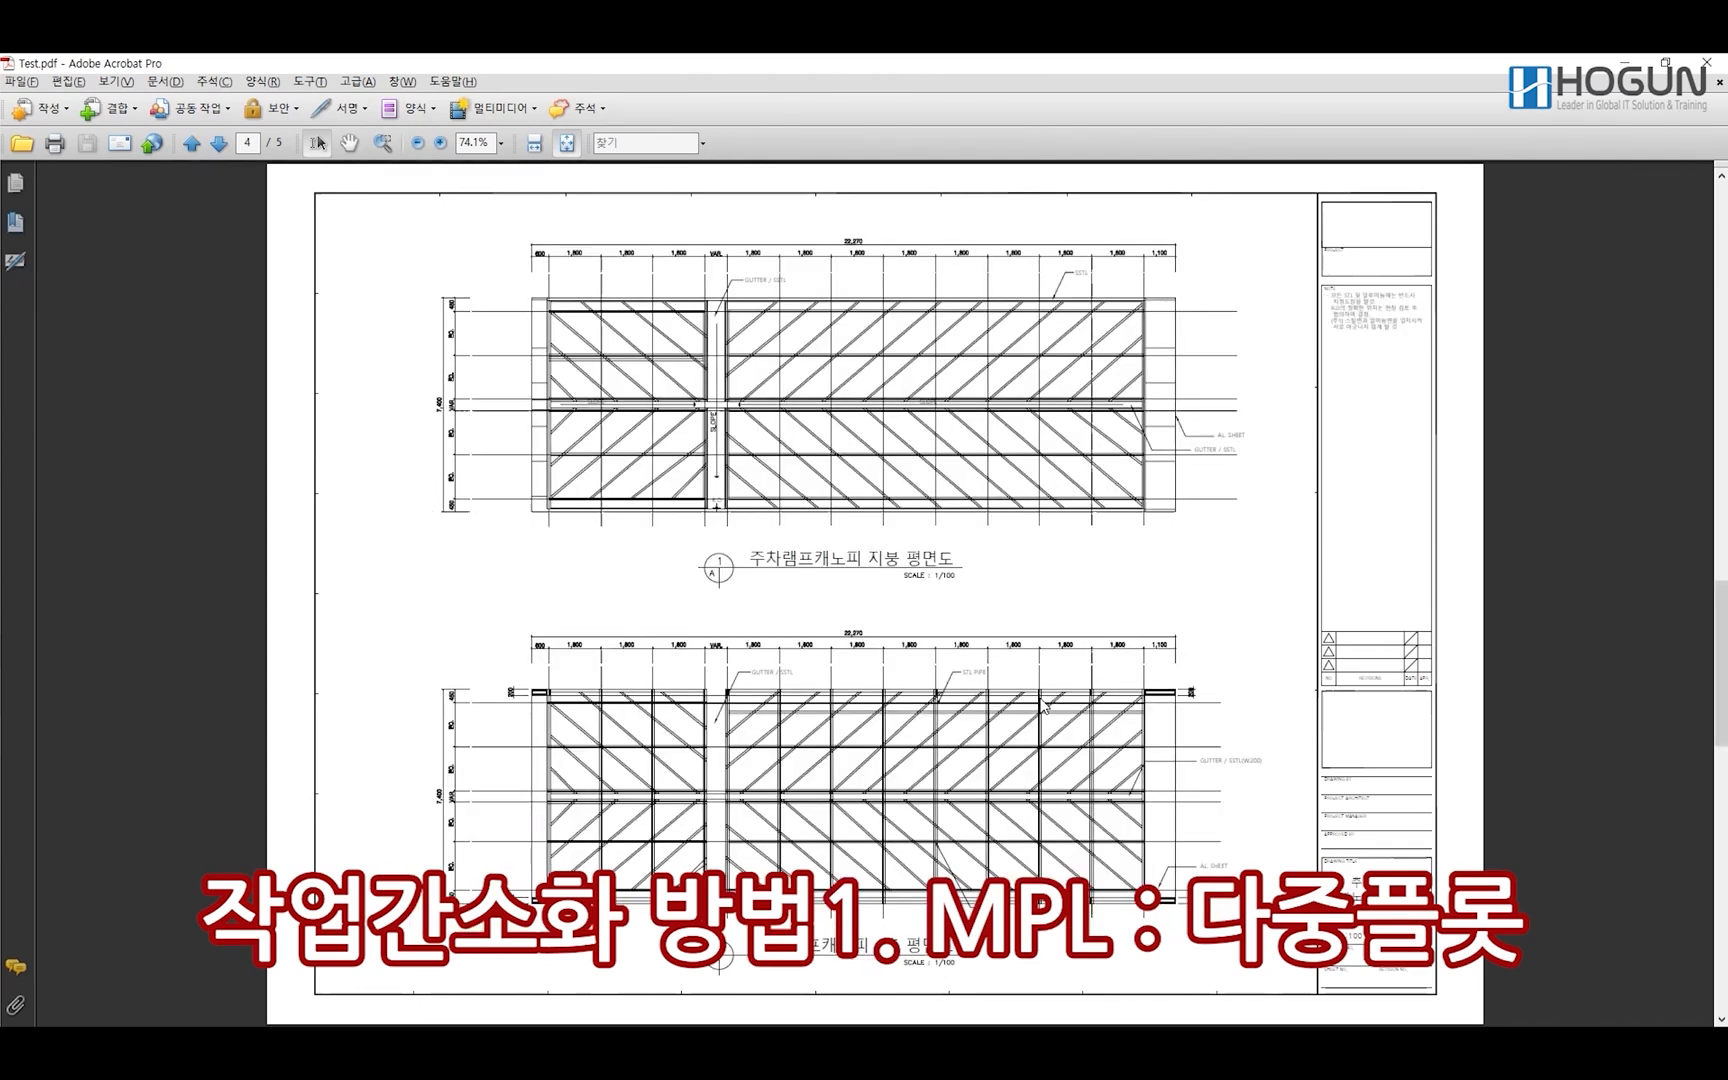
scroll(1043, 705, "down", 1)
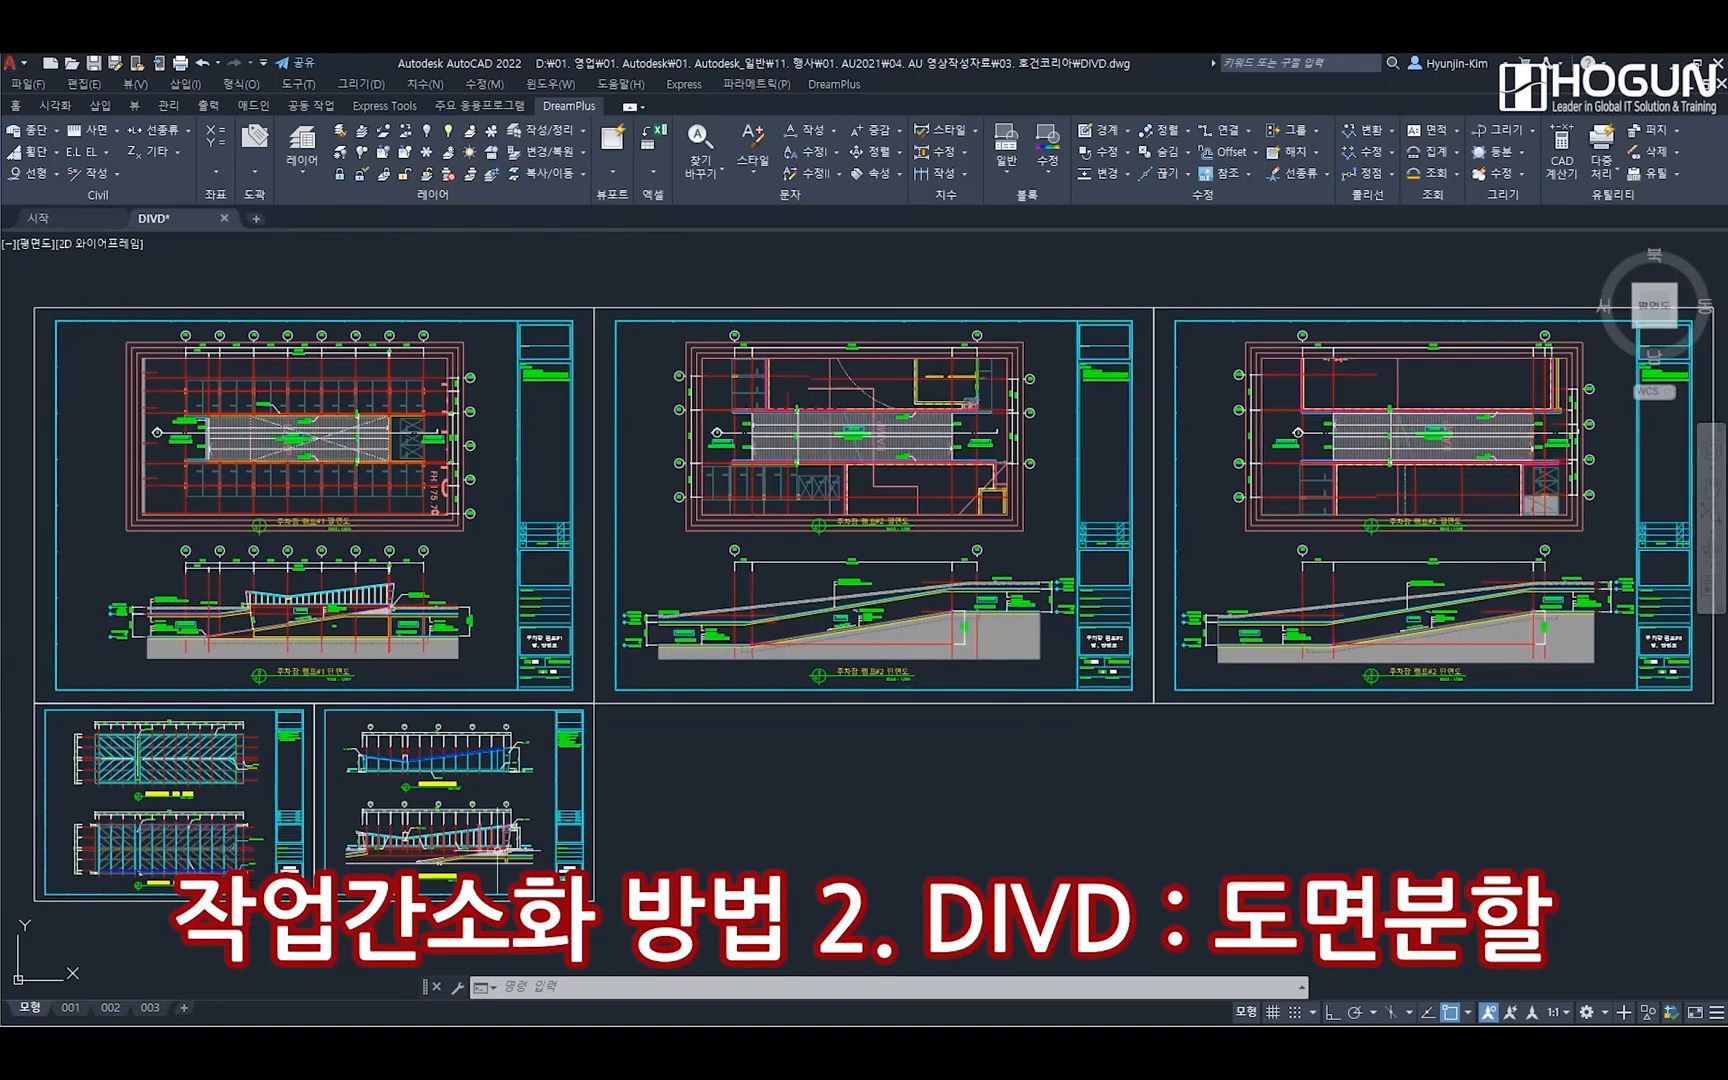
Examine the drawing titles and drawing numbers in the title blocks of the three parking ramp sheets in the DIVD drawing
scroll(515, 665, "up", 6)
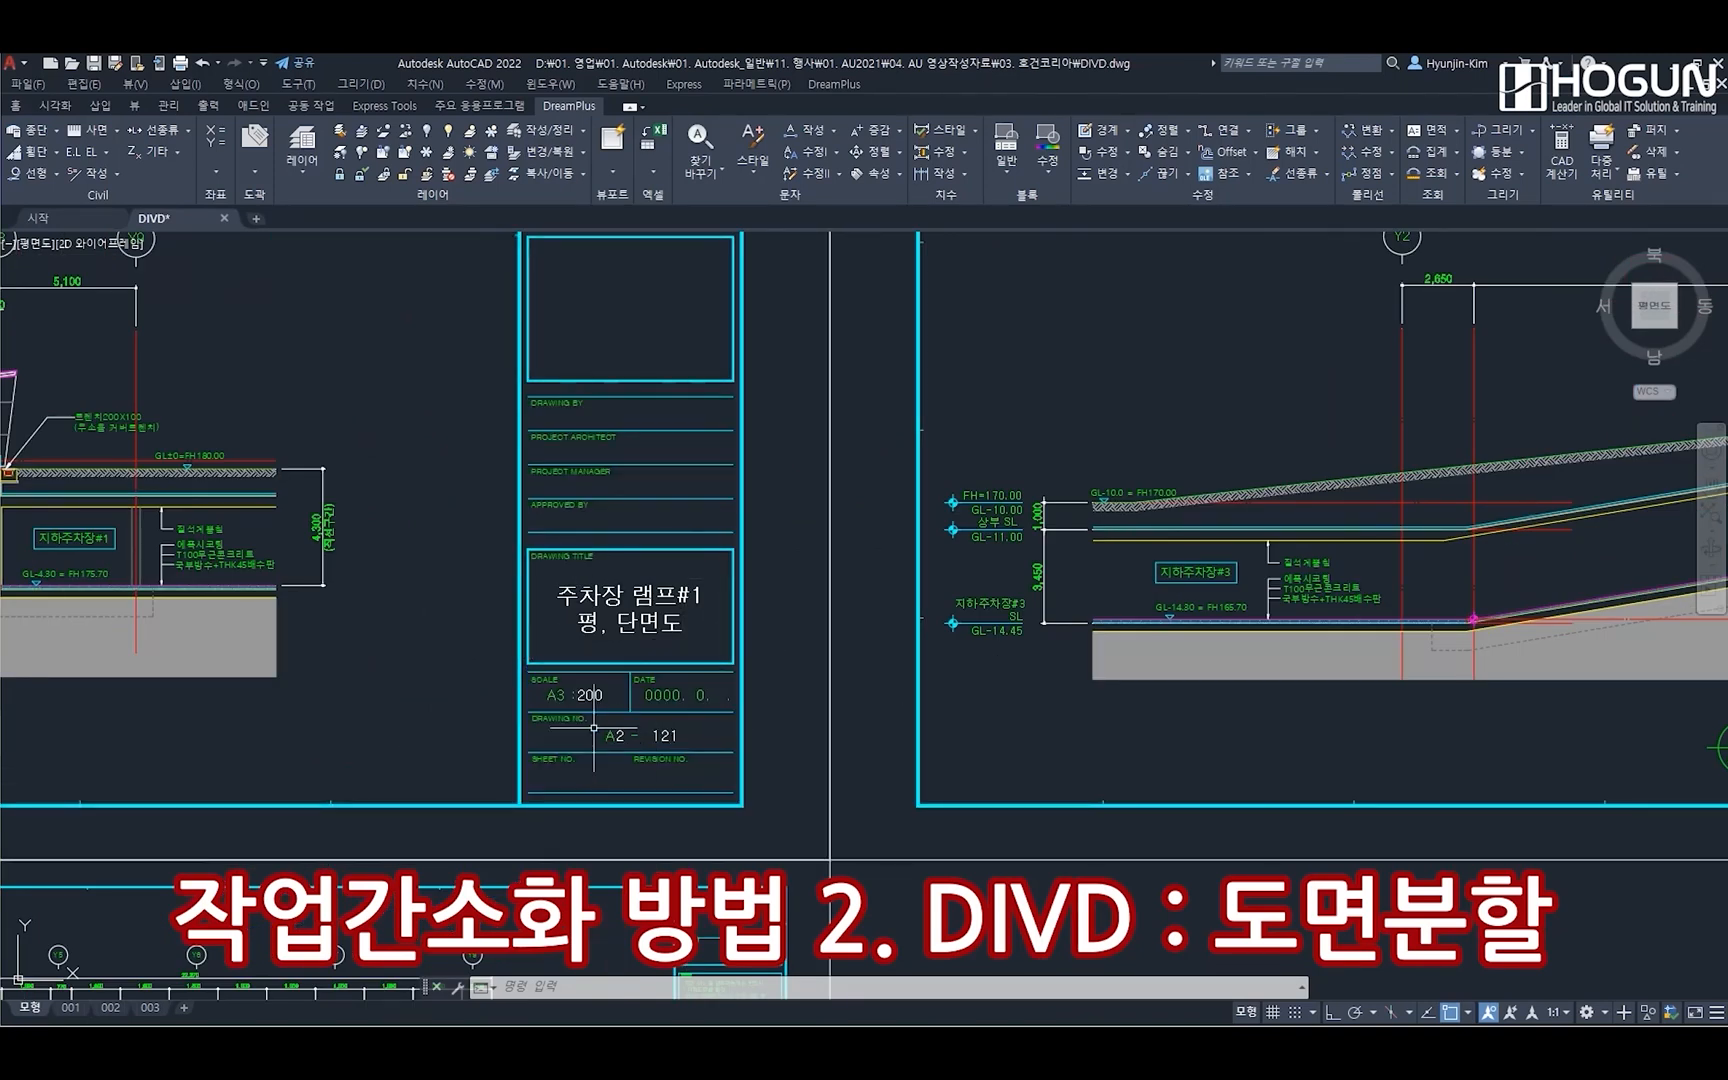
middle_click_drag(1130, 674, 112, 730)
middle_click_drag(1095, 678, 79, 636)
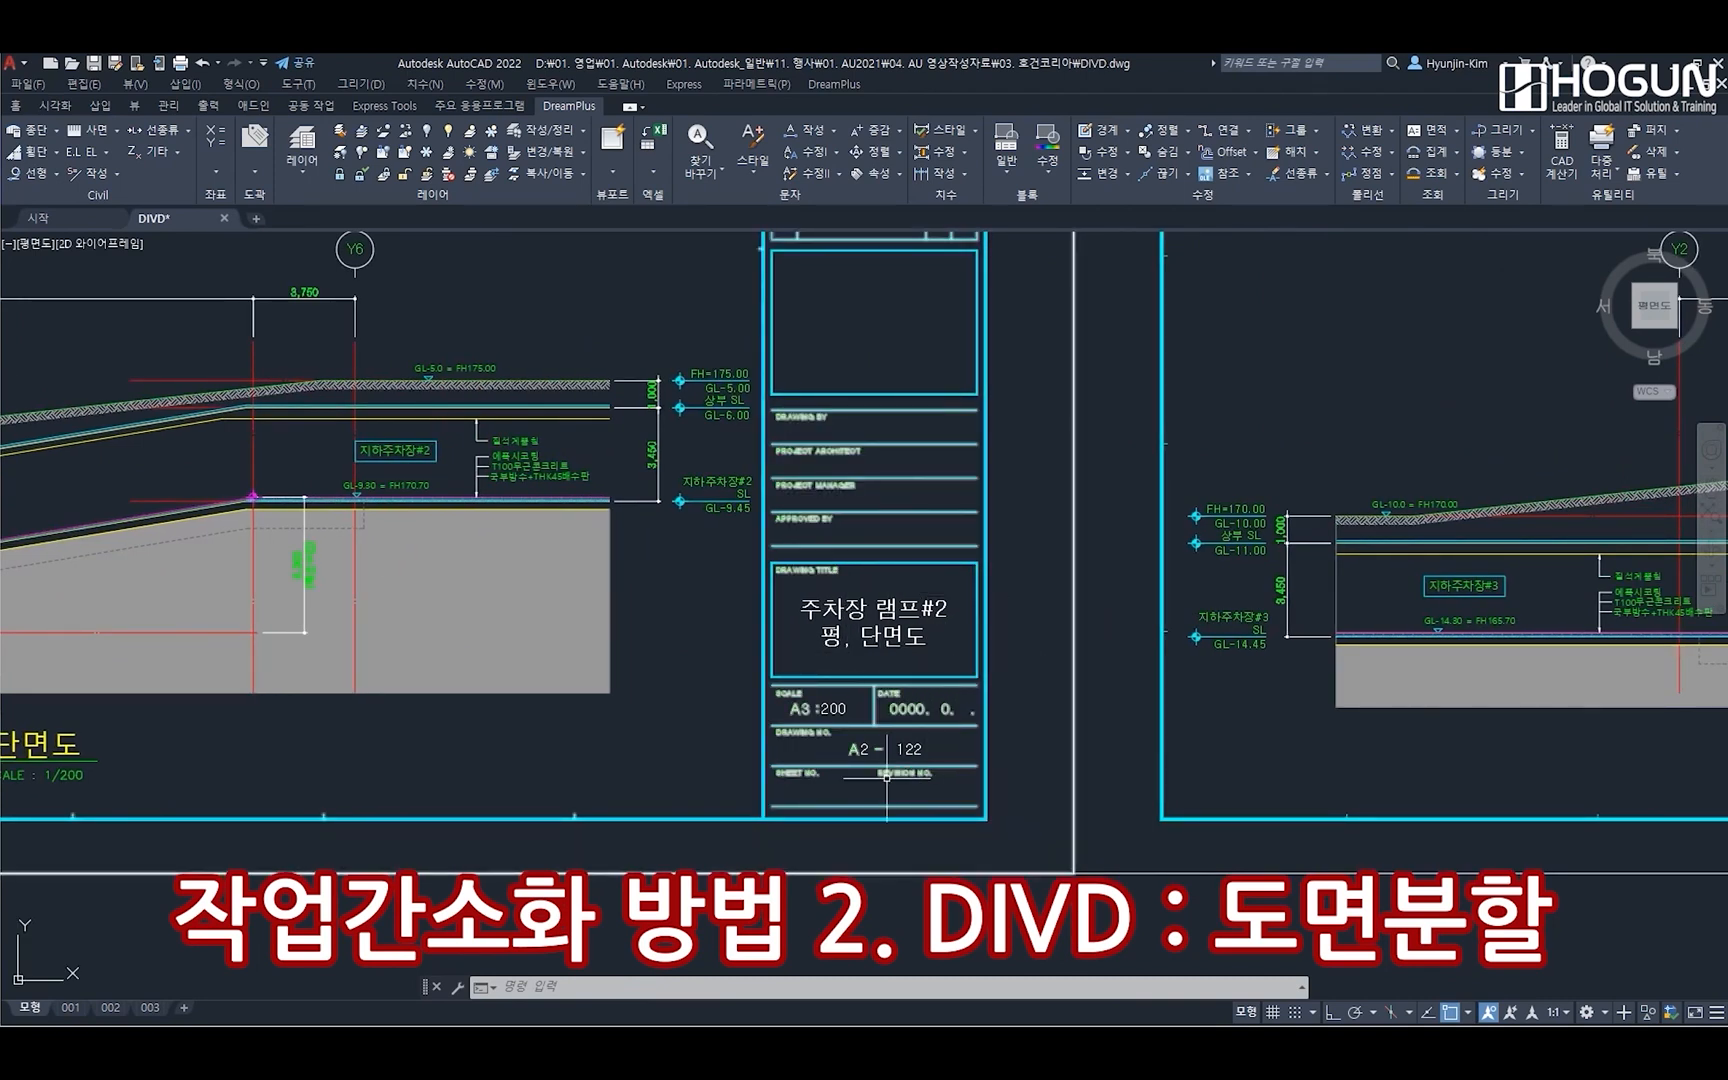
mouse_move(1232, 695)
middle_mouse_down()
mouse_move(760, 680)
mouse_move(509, 625)
middle_mouse_up()
mouse_move(1136, 600)
middle_mouse_down()
mouse_move(690, 617)
mouse_move(581, 640)
middle_mouse_up()
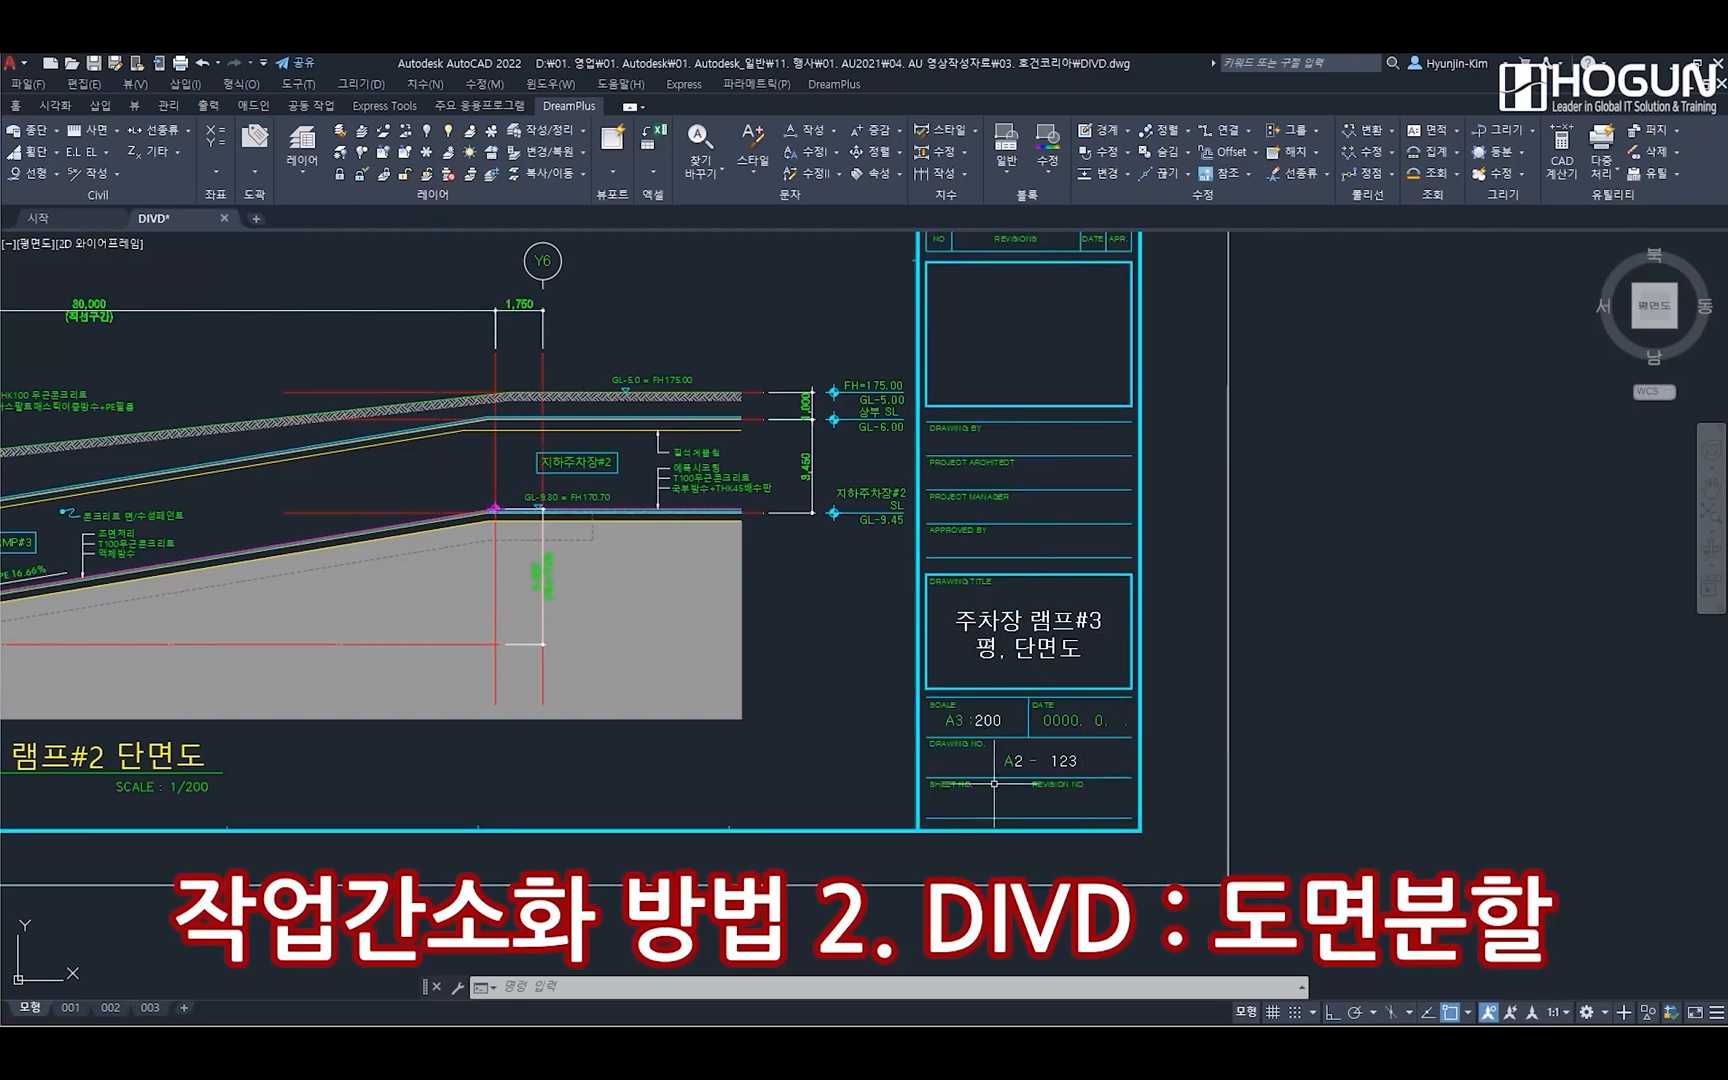
Examine the drawing titles and drawing numbers in the title blocks of the two parking ramp canopy sheets
scroll(600, 700, "down", 5)
scroll(300, 678, "down", 2)
scroll(733, 714, "up", 8)
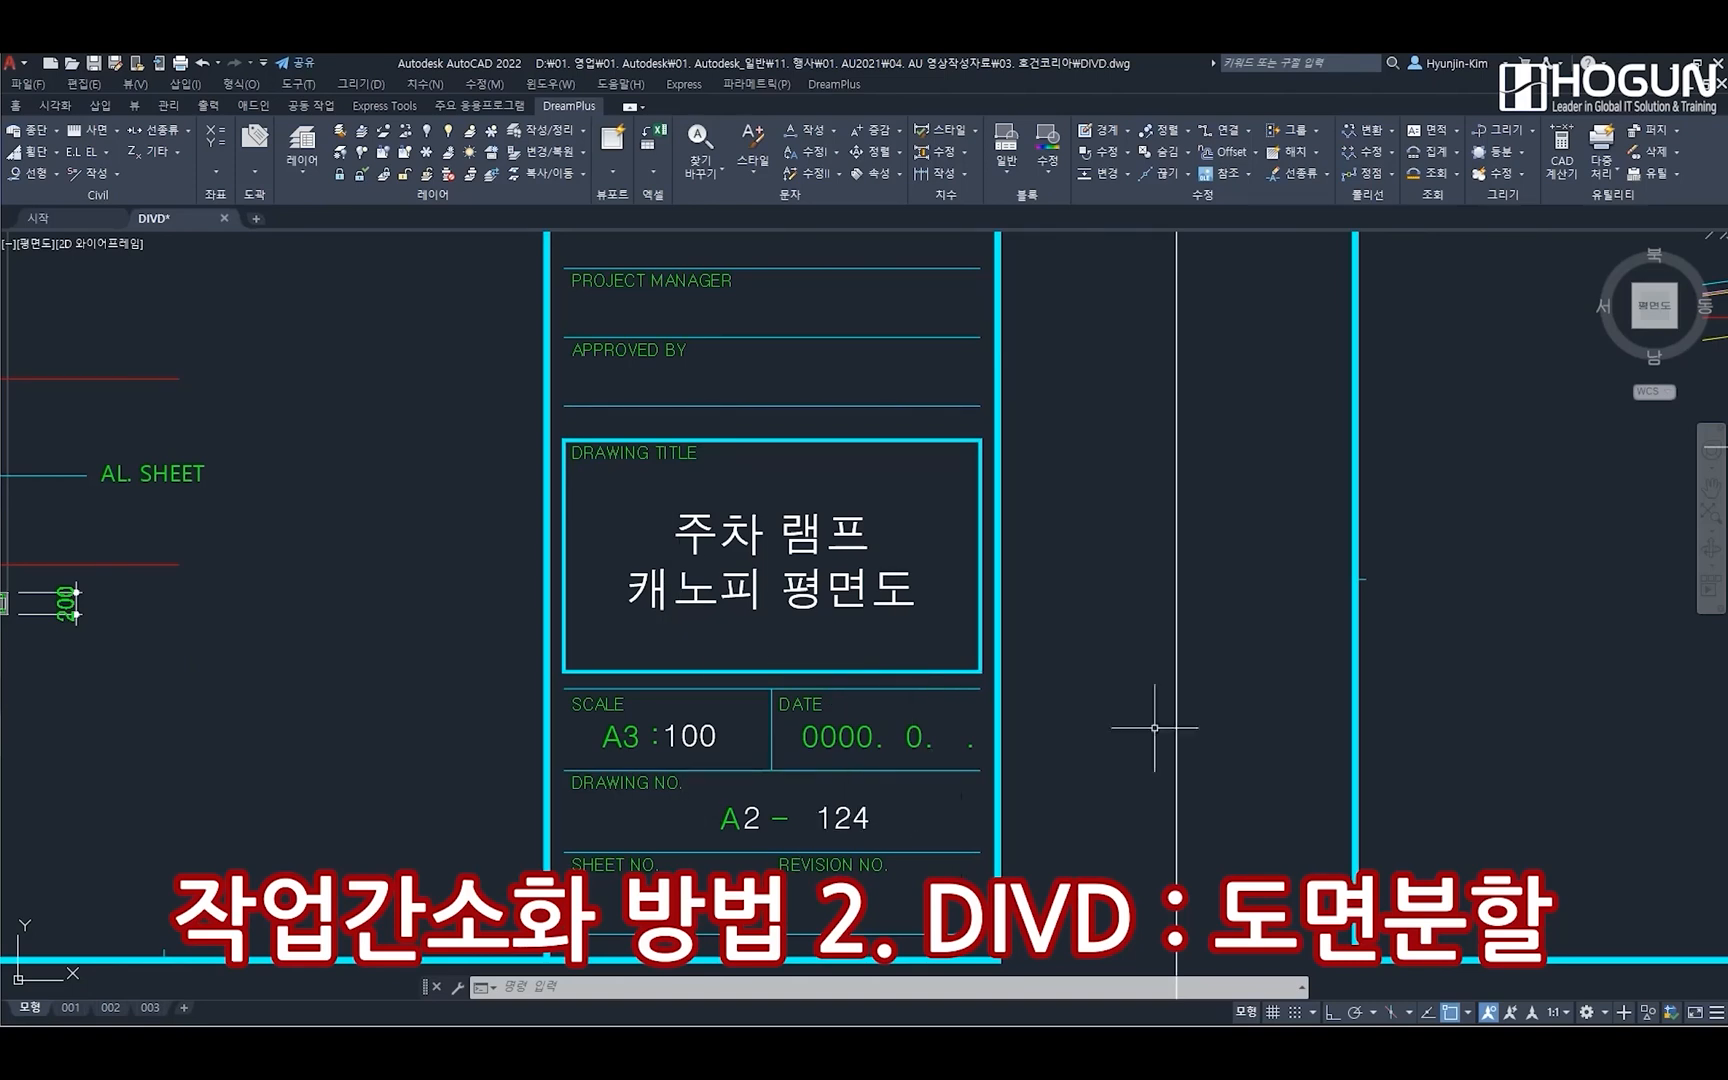
scroll(1149, 725, "down", 4)
scroll(873, 605, "up", 5)
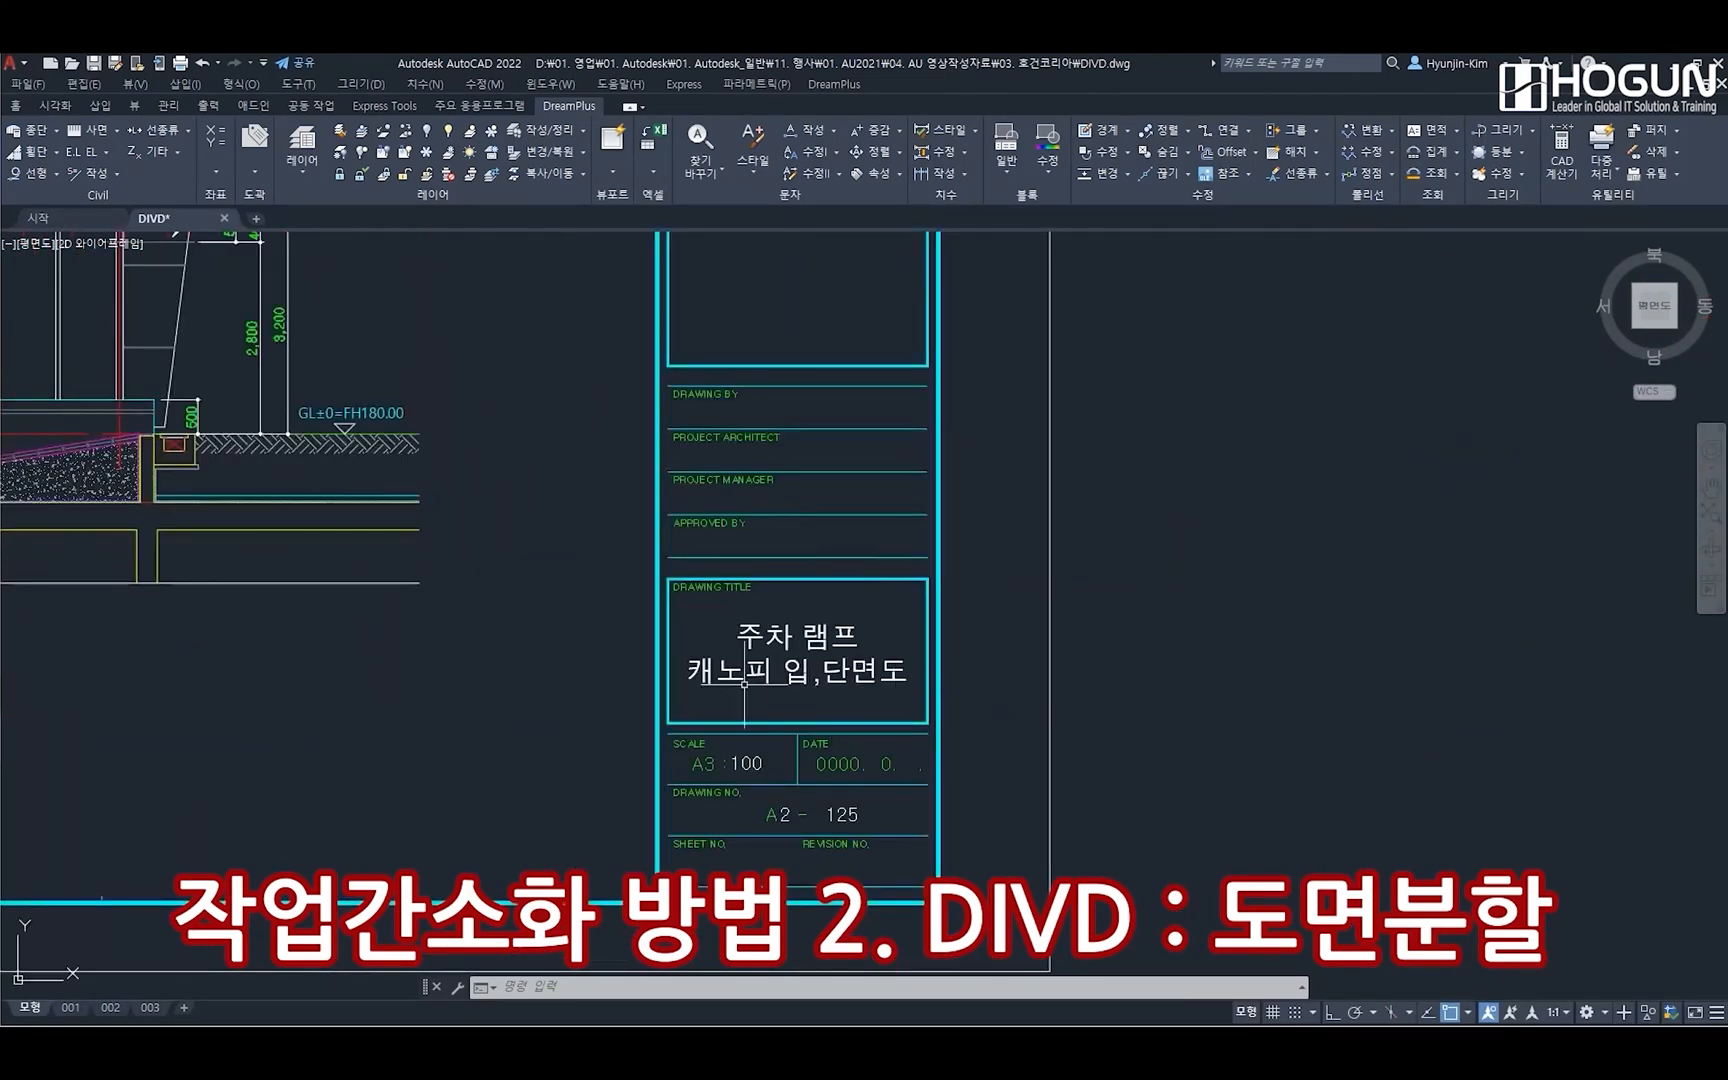
scroll(645, 598, "down", 5)
mouse_move(751, 428)
middle_mouse_down()
mouse_move(625, 546)
mouse_move(655, 674)
middle_mouse_up()
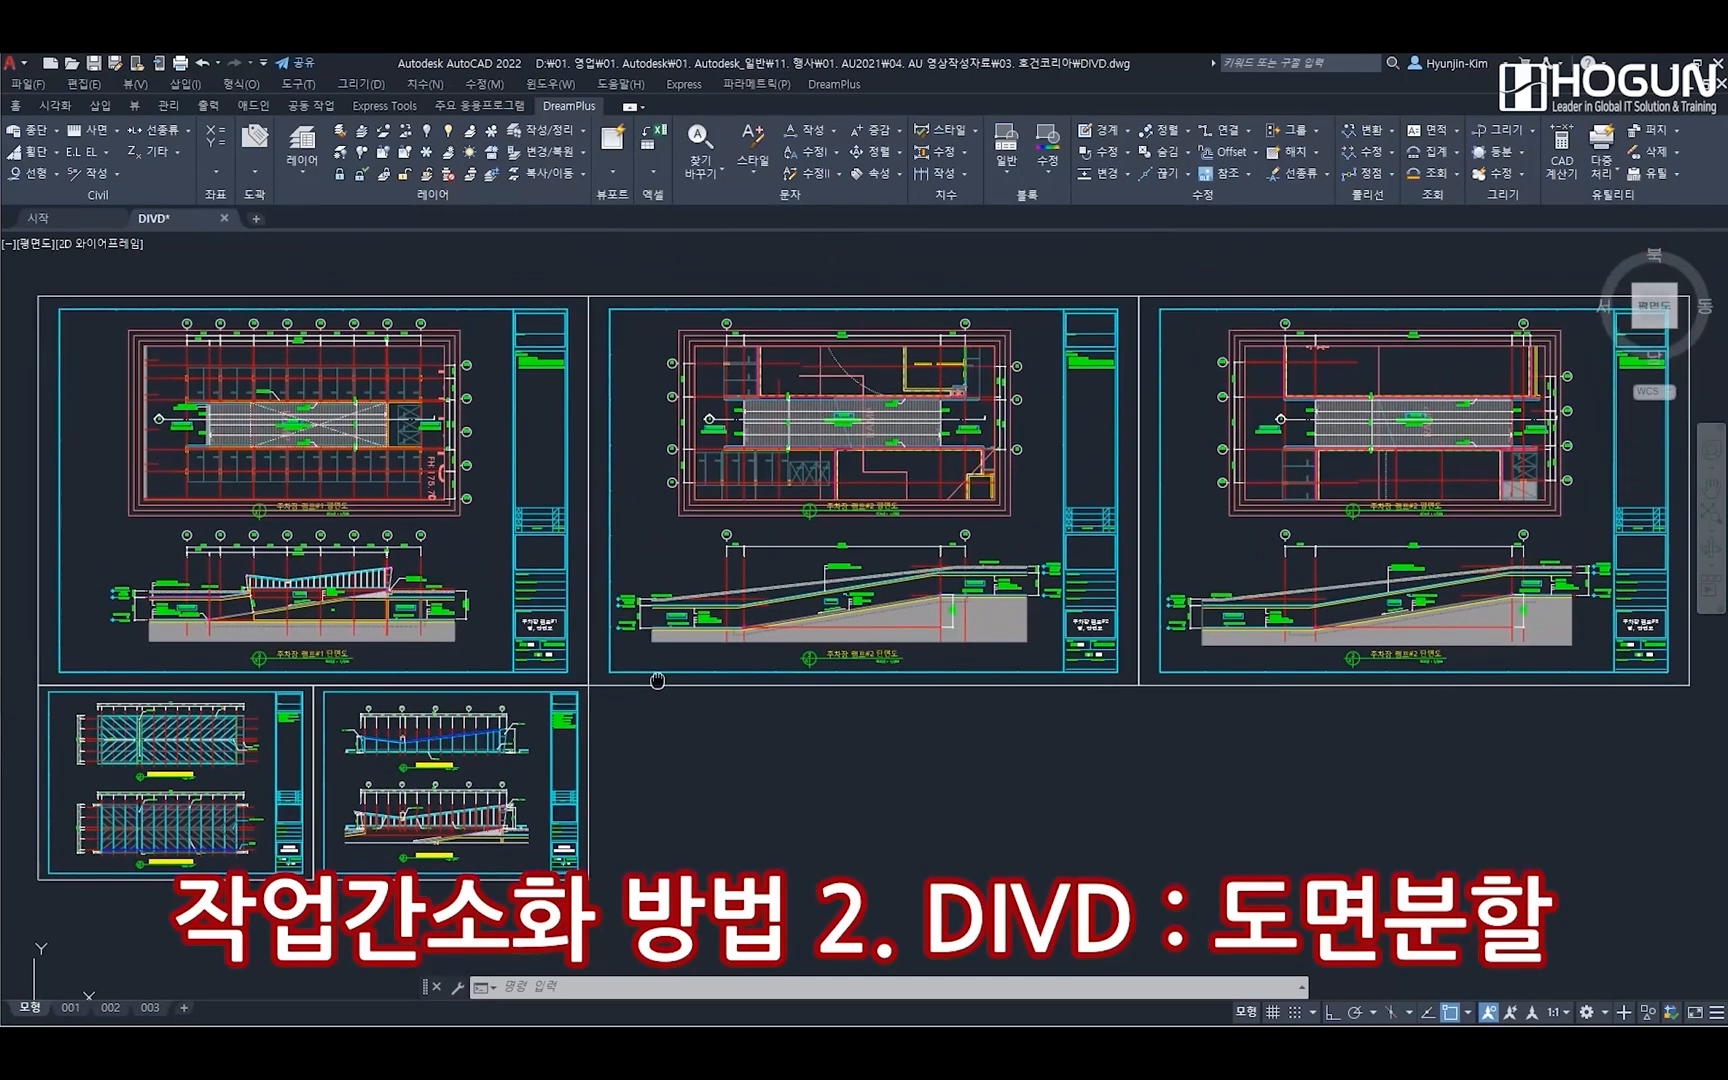
Start drawing division (DIVD) and register the FORM-건축 title block, spanning opposite corners of the first sheet's outer frame as the division area
left_click(836, 85)
mouse_move(929, 170)
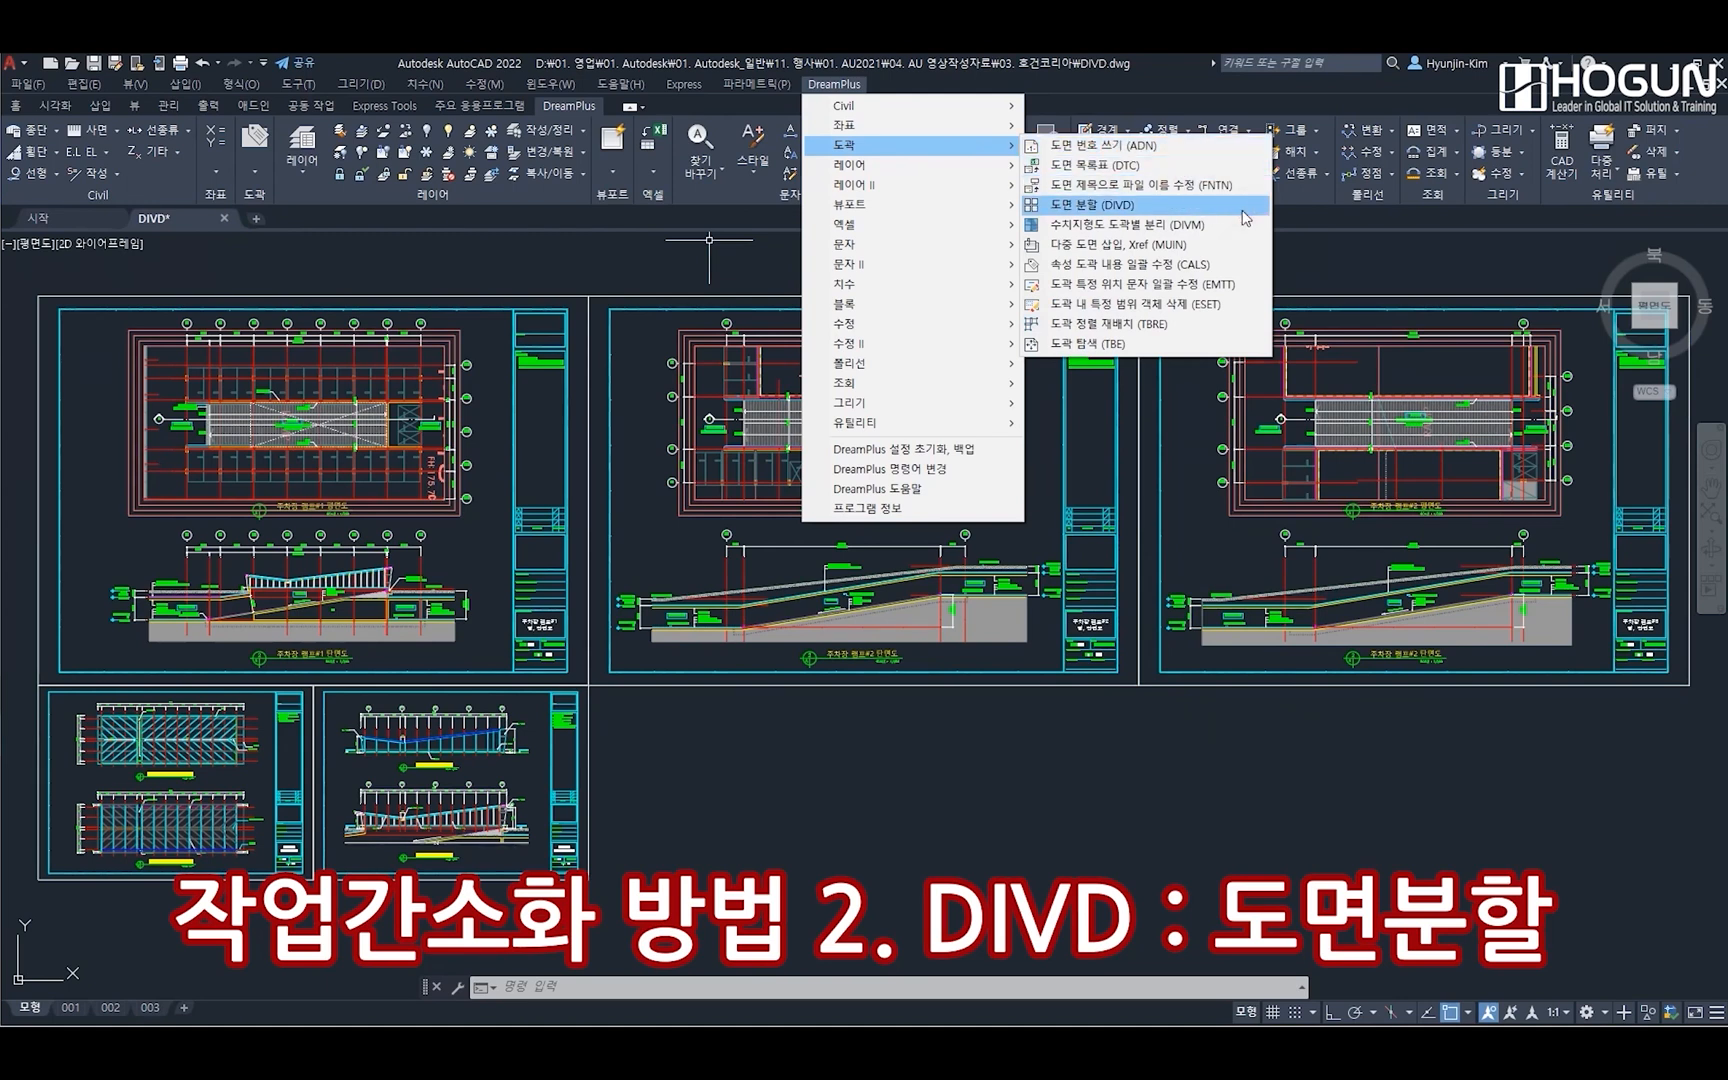
left_click(1243, 208)
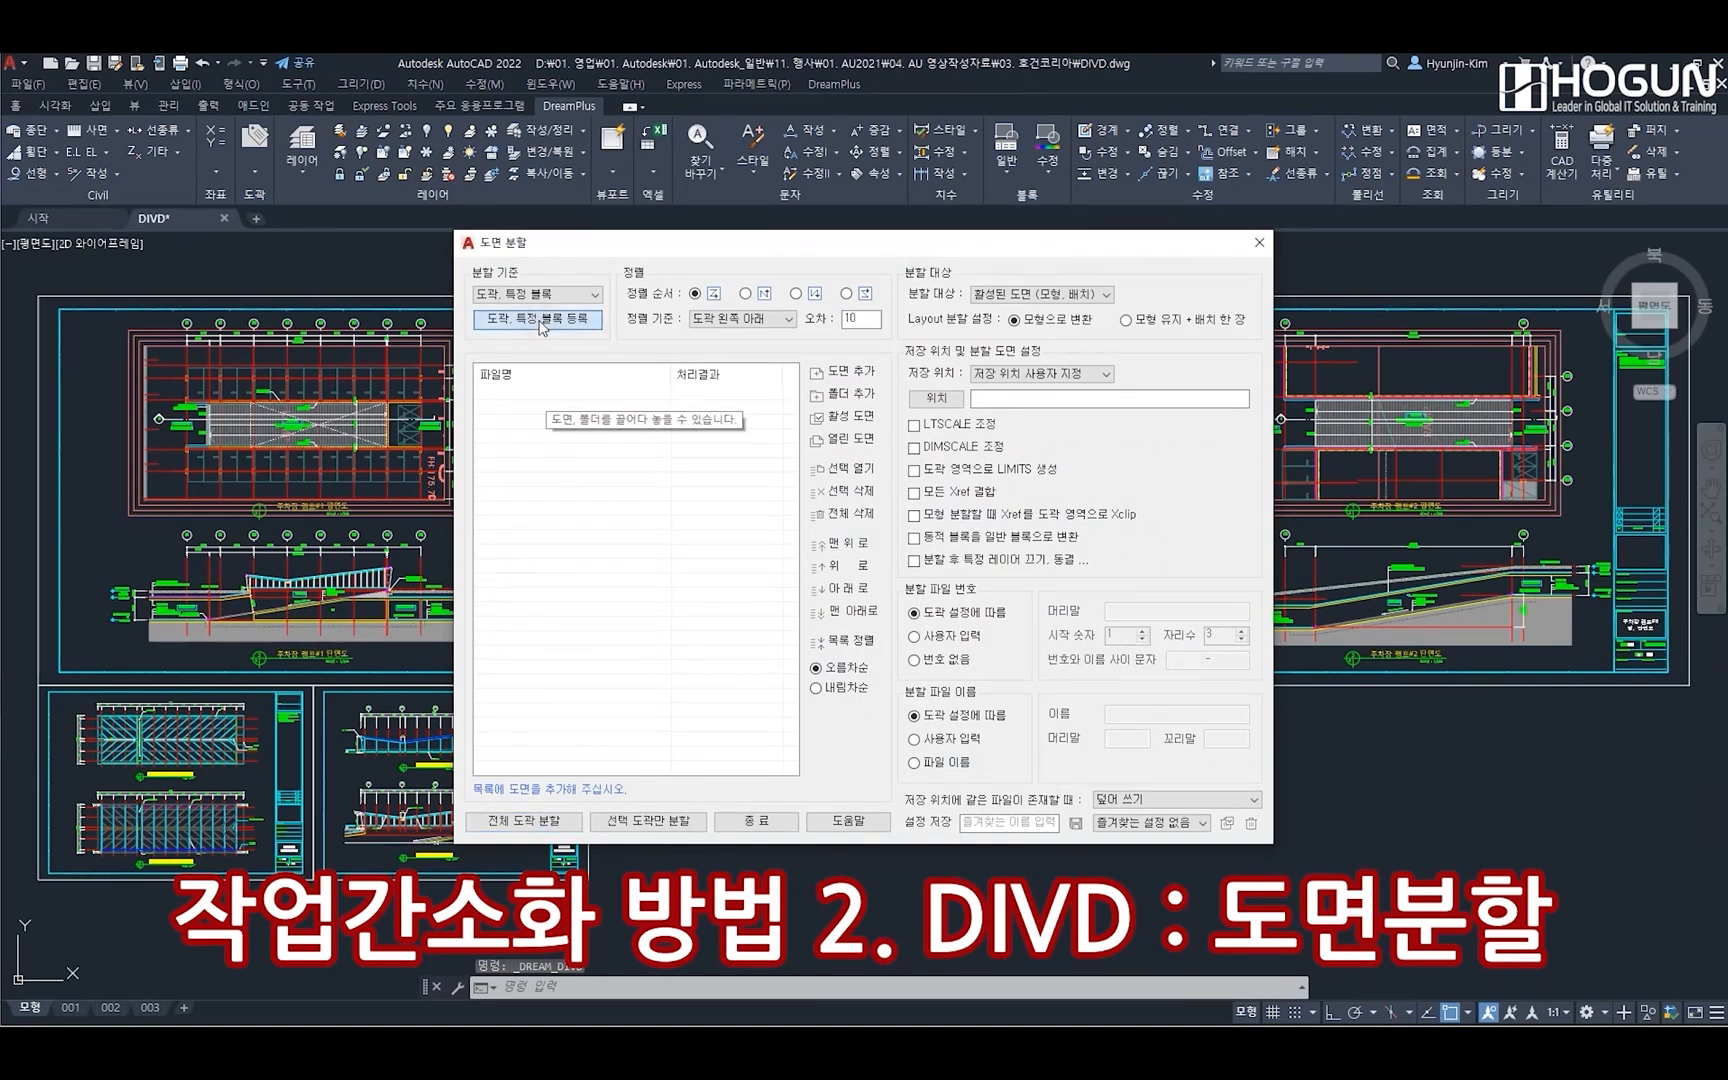
left_click(540, 320)
left_click(872, 410)
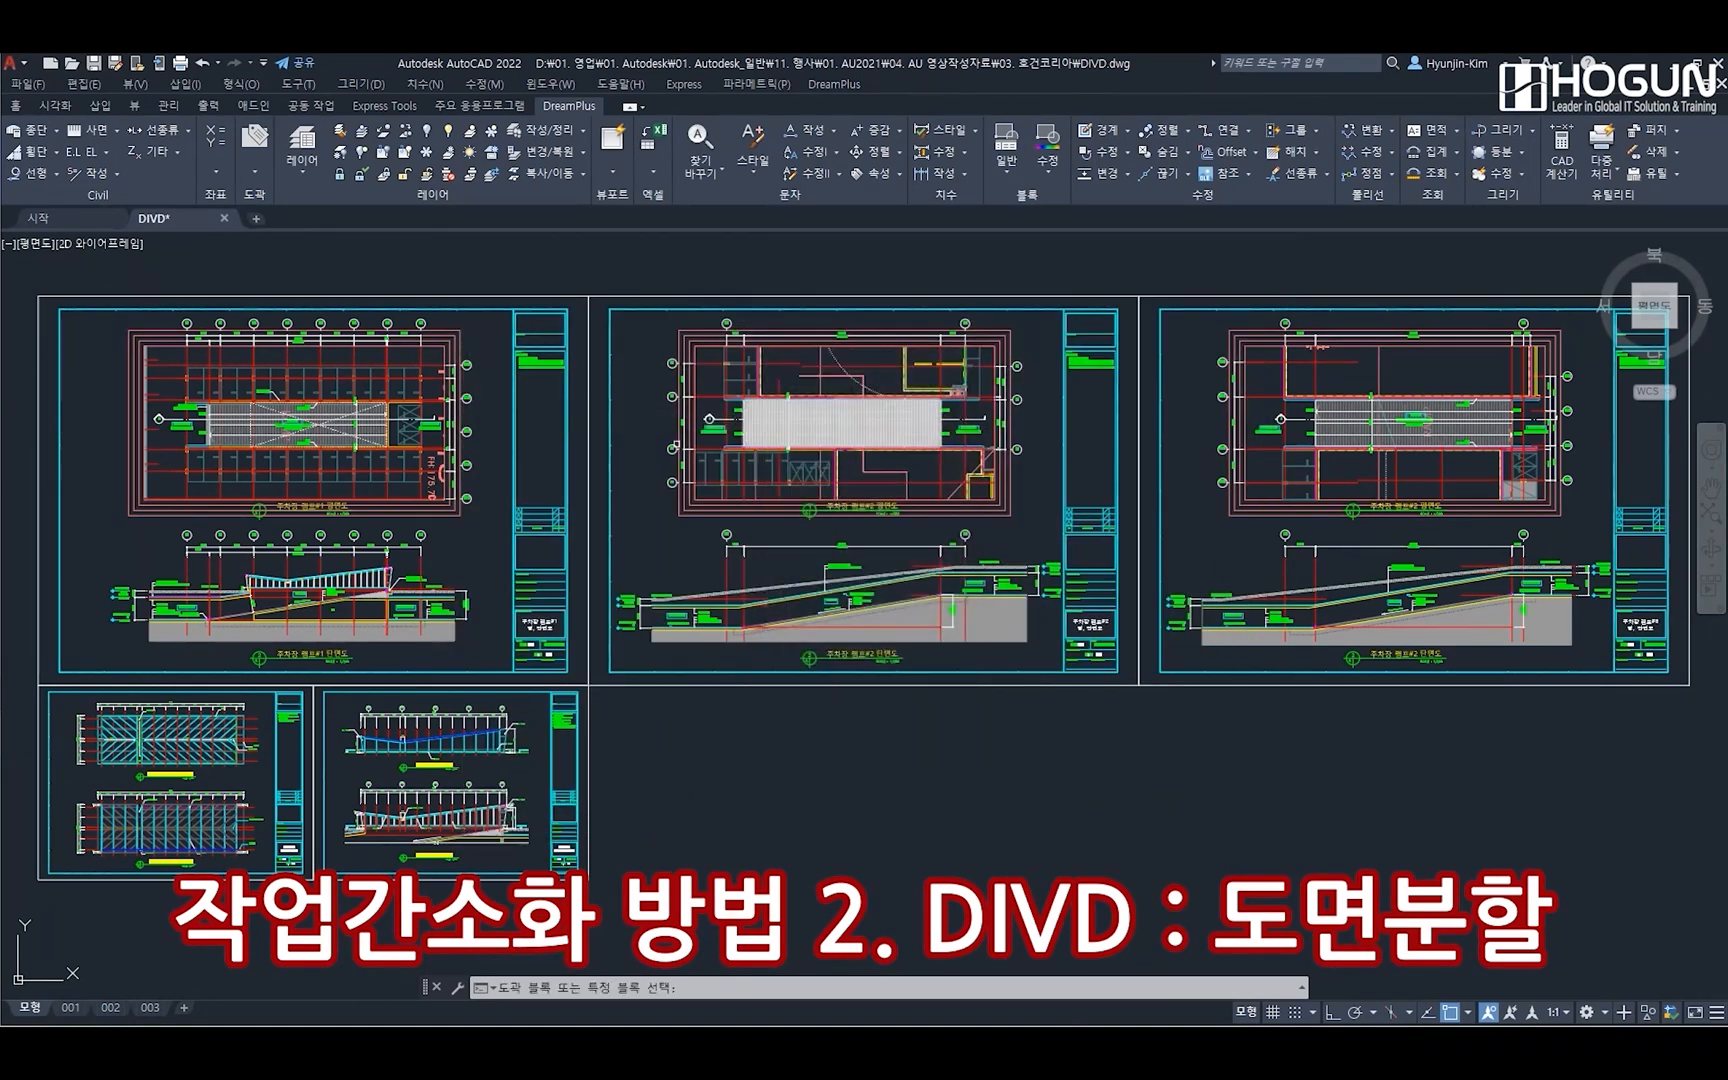
left_click(52, 297)
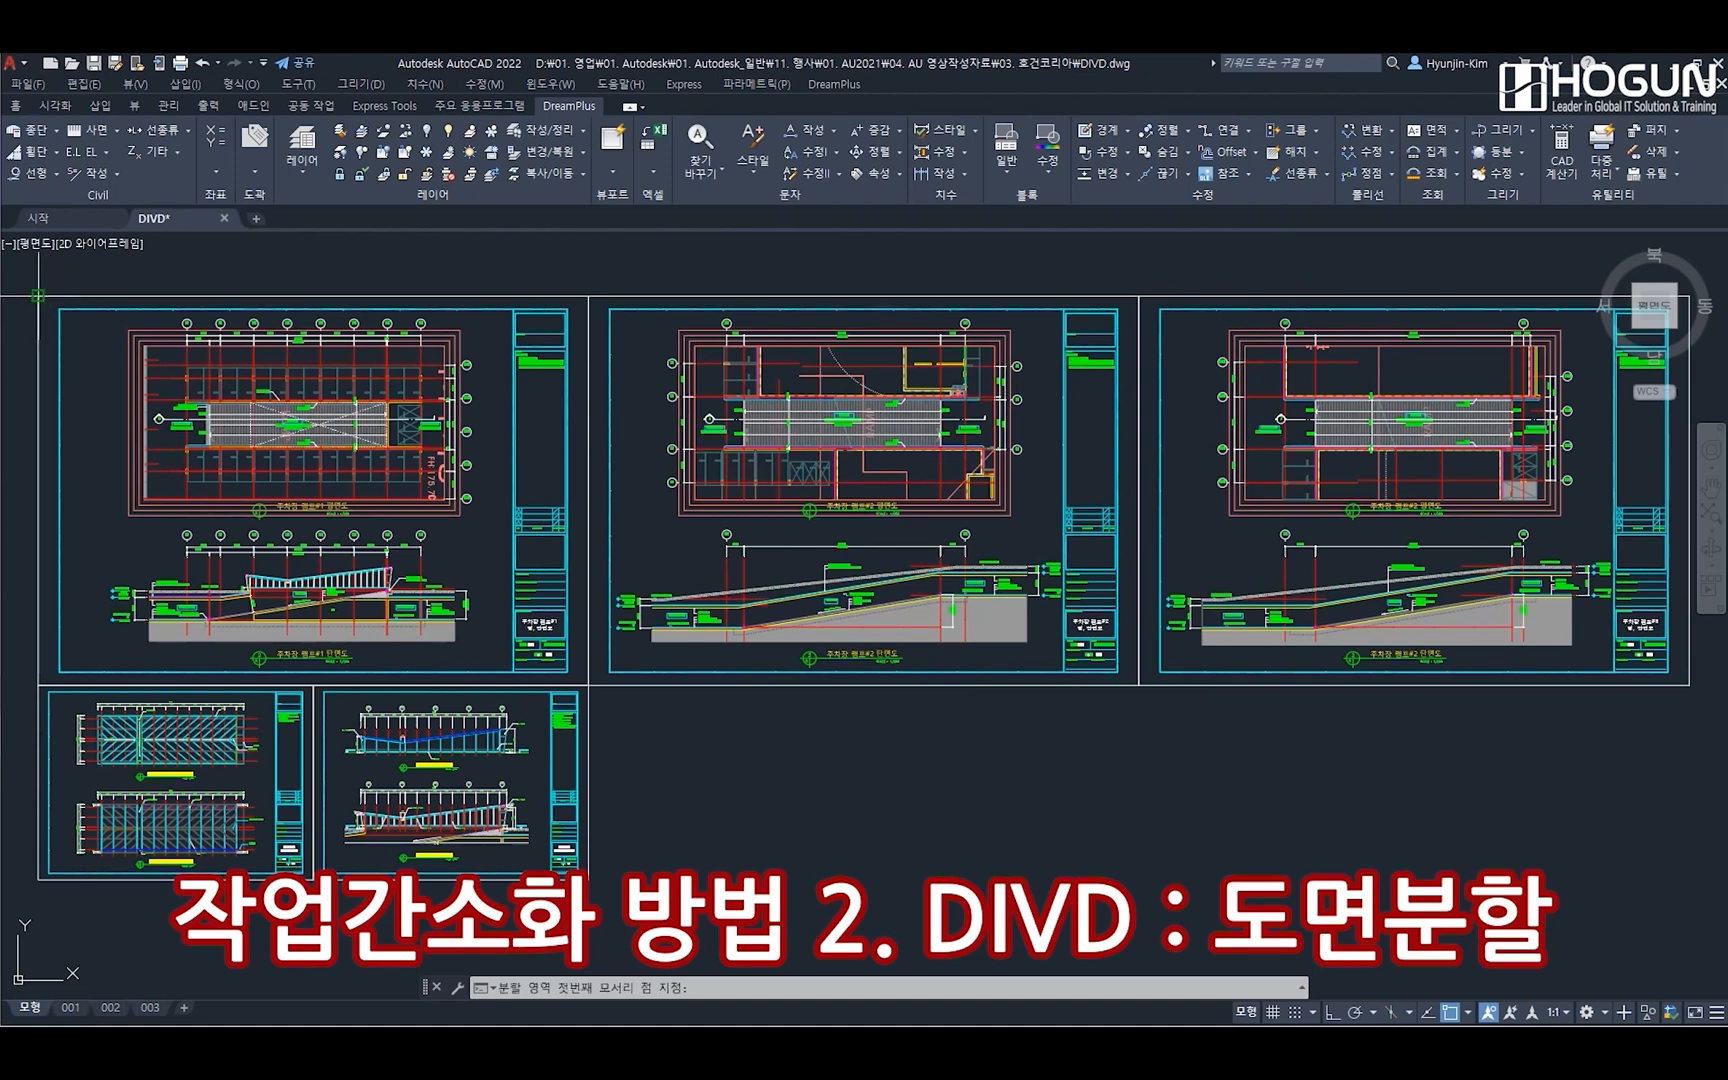
left_click(590, 678)
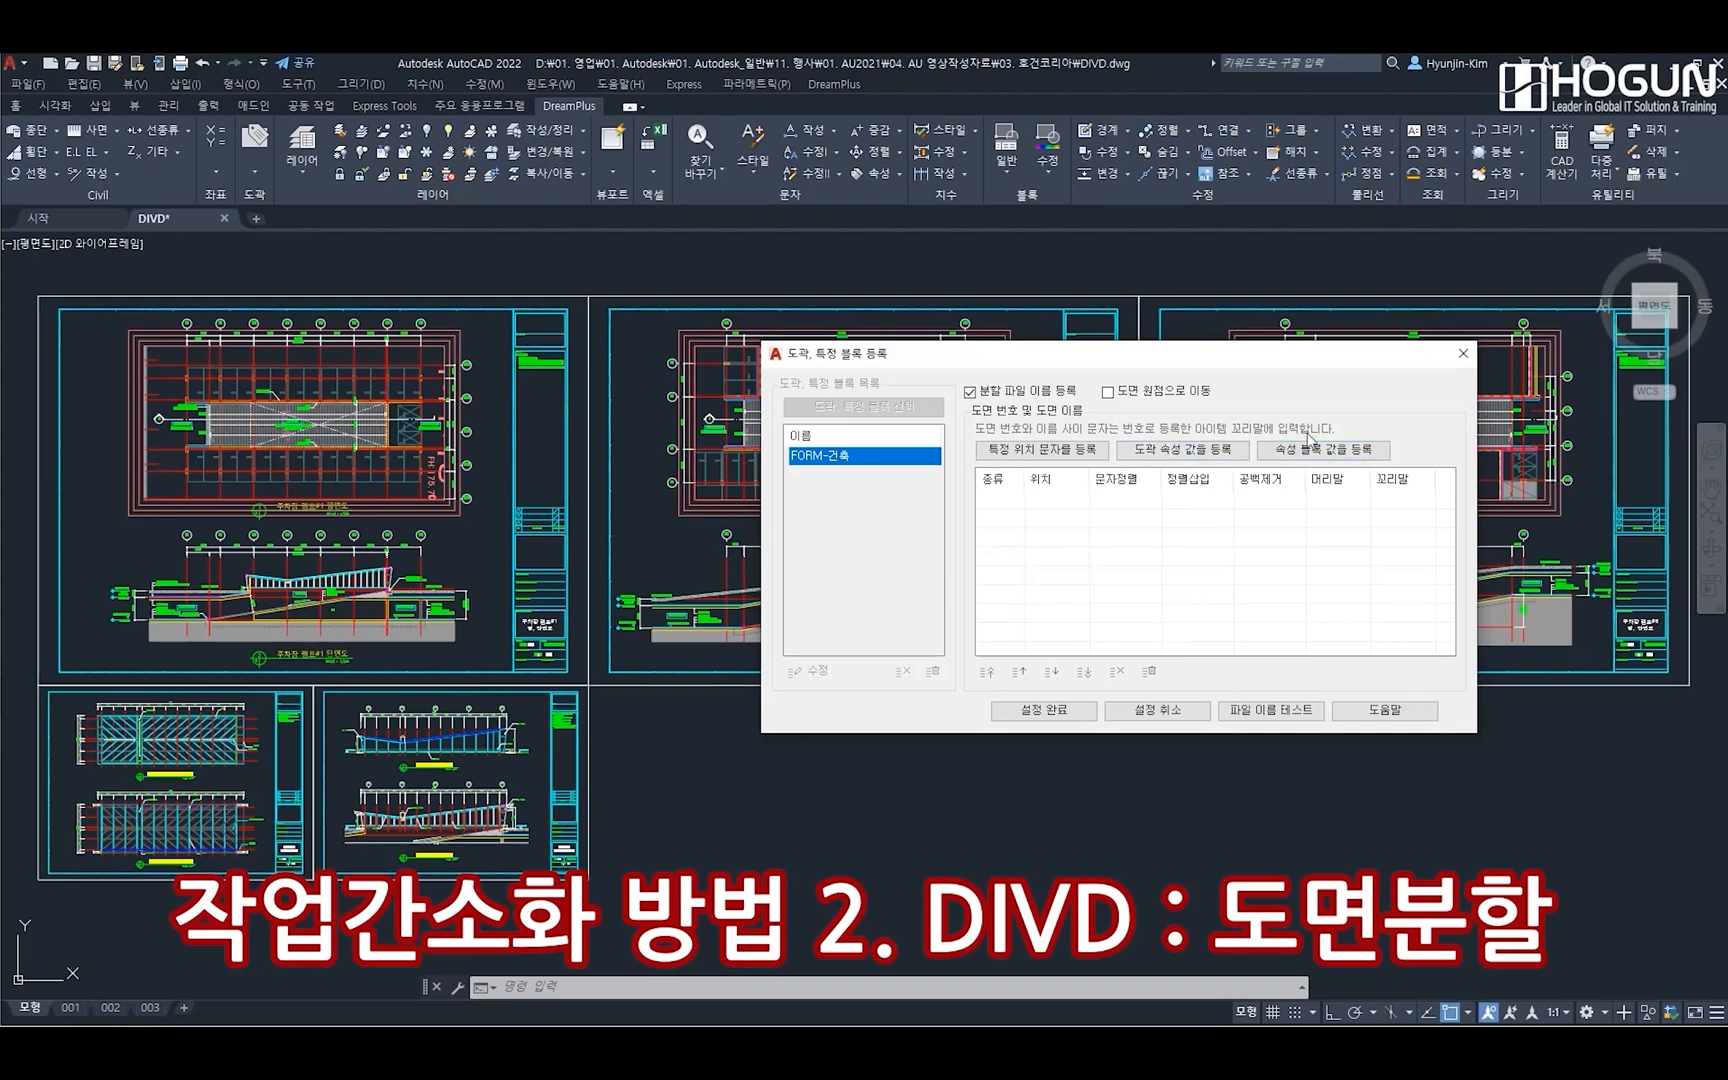
Add a text position for the split file name, enclosing the DRAWING NO. cell of the first sheet's title block
left_click(1030, 452)
left_click(1037, 449)
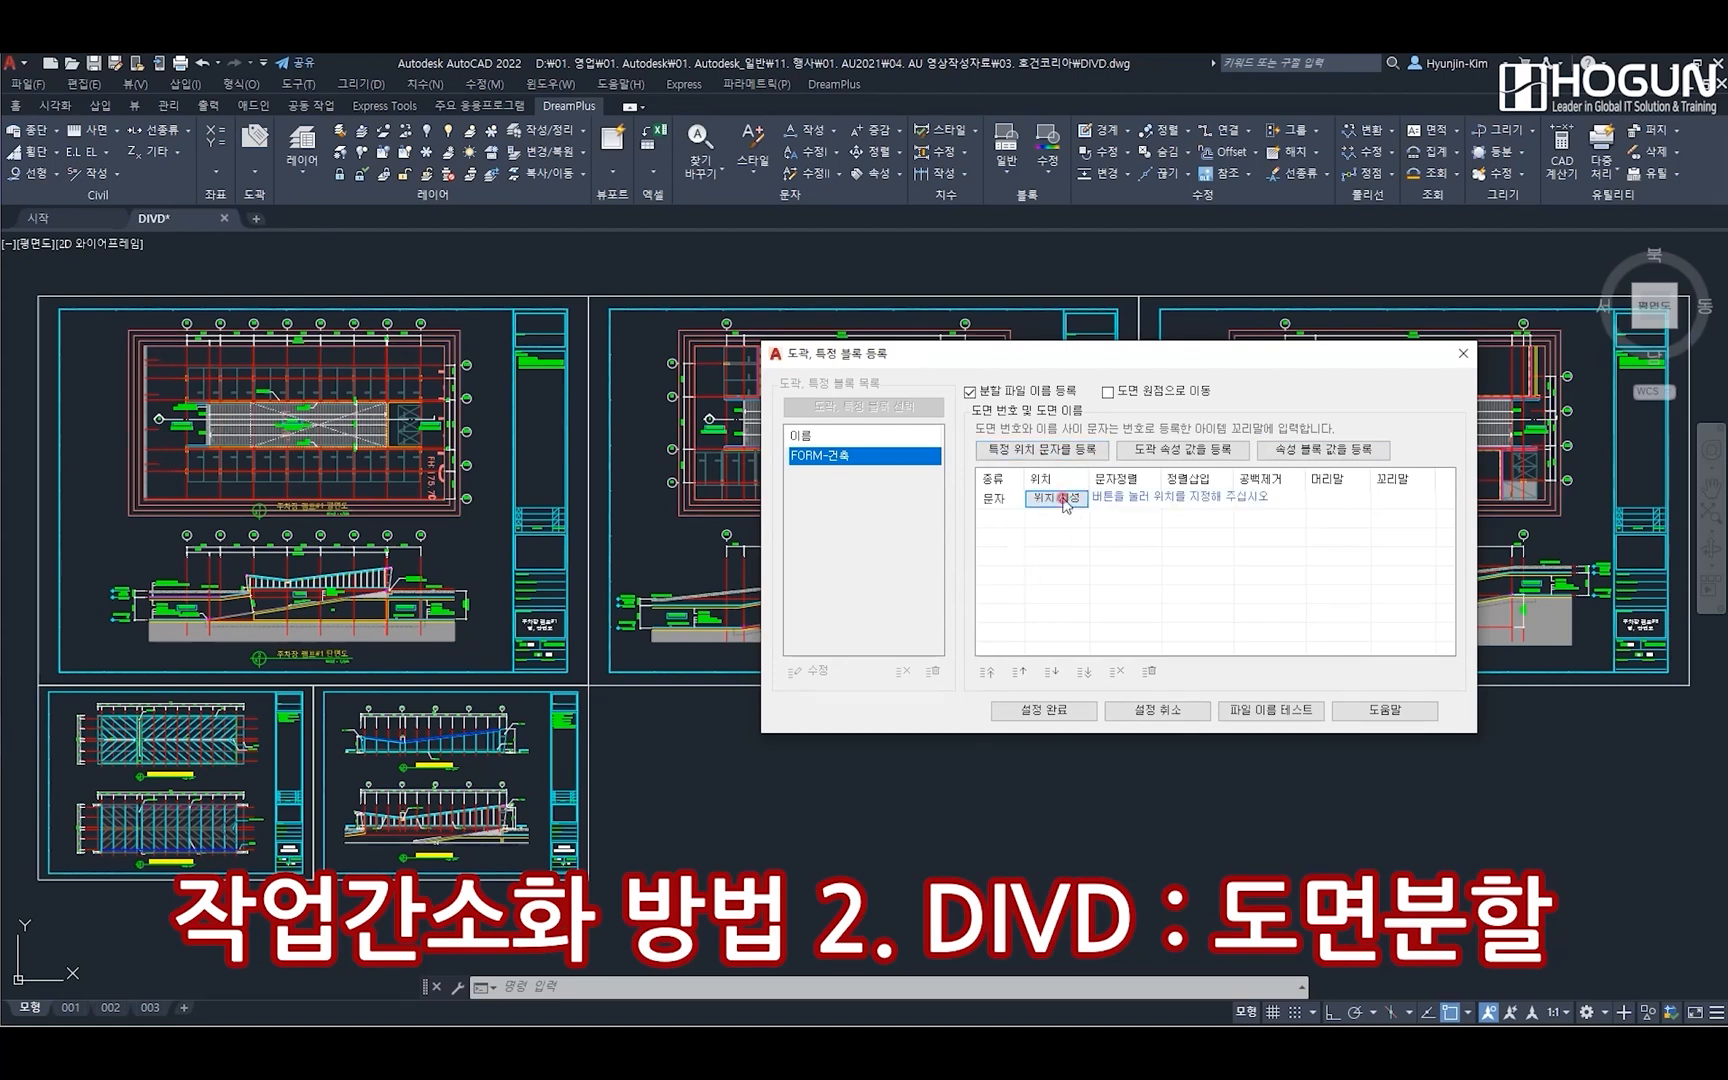
left_click(1066, 498)
scroll(540, 635, "up", 6)
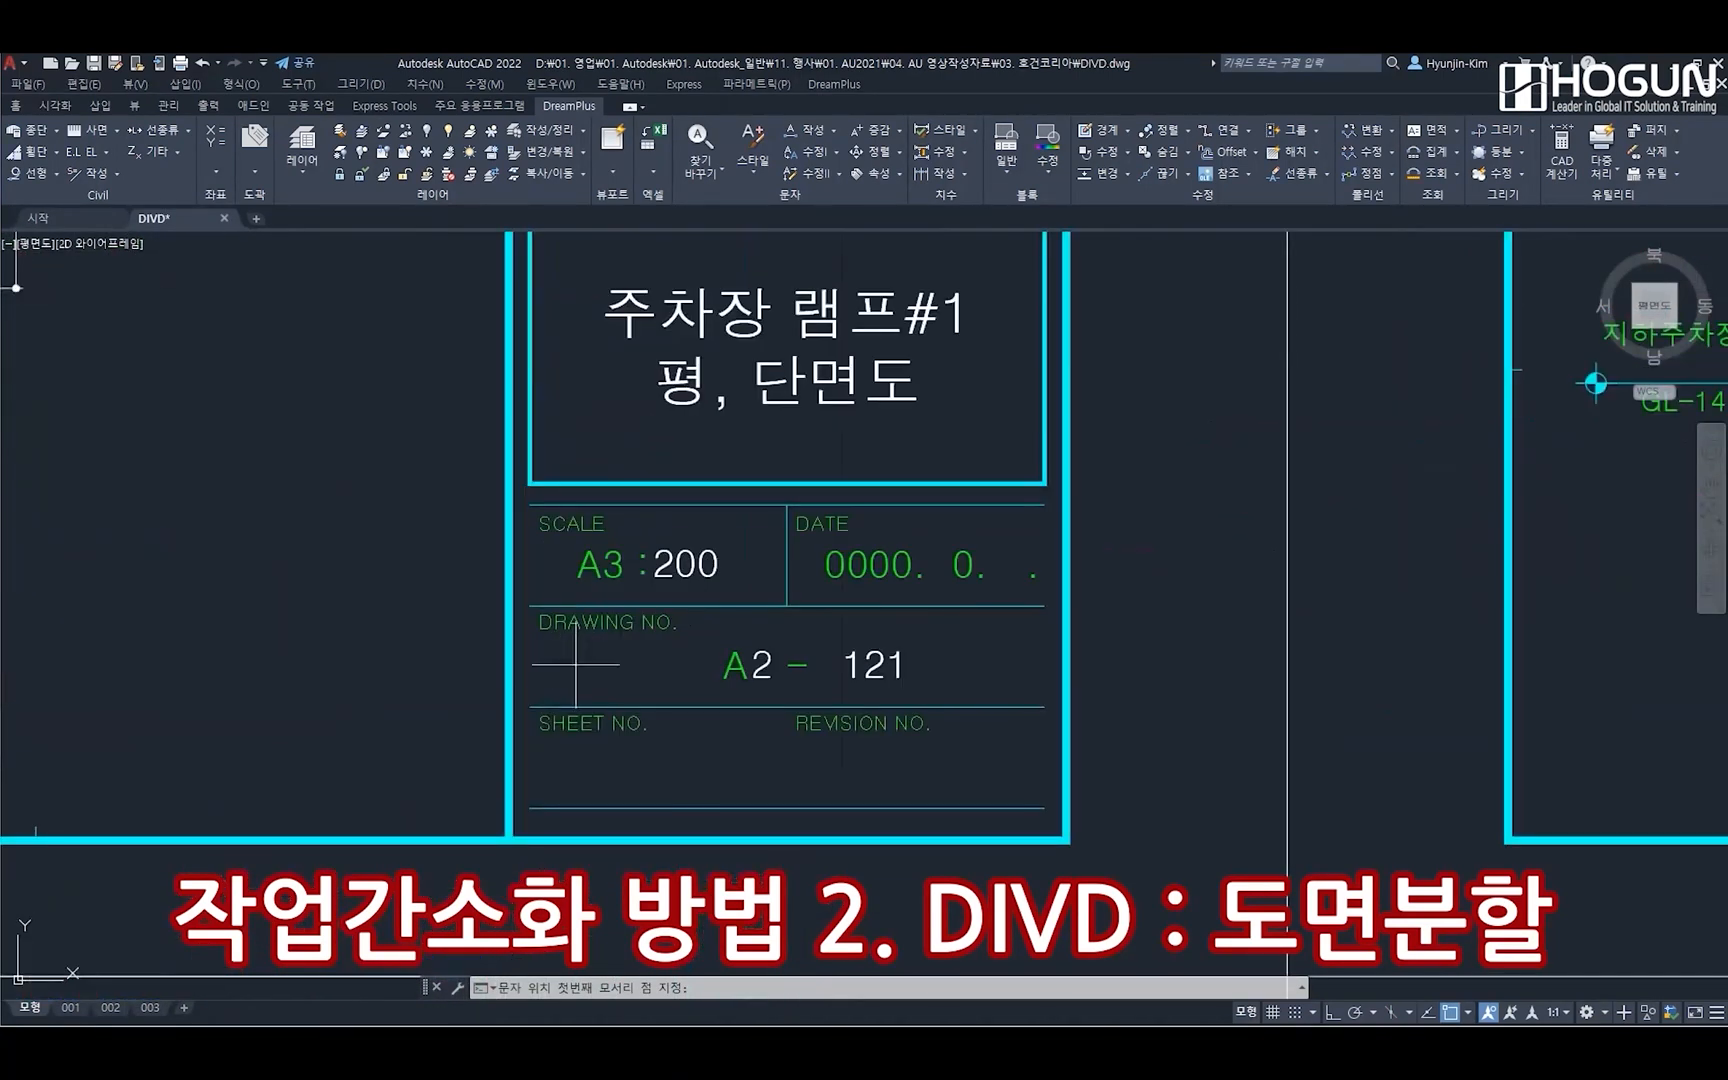
left_click(531, 706)
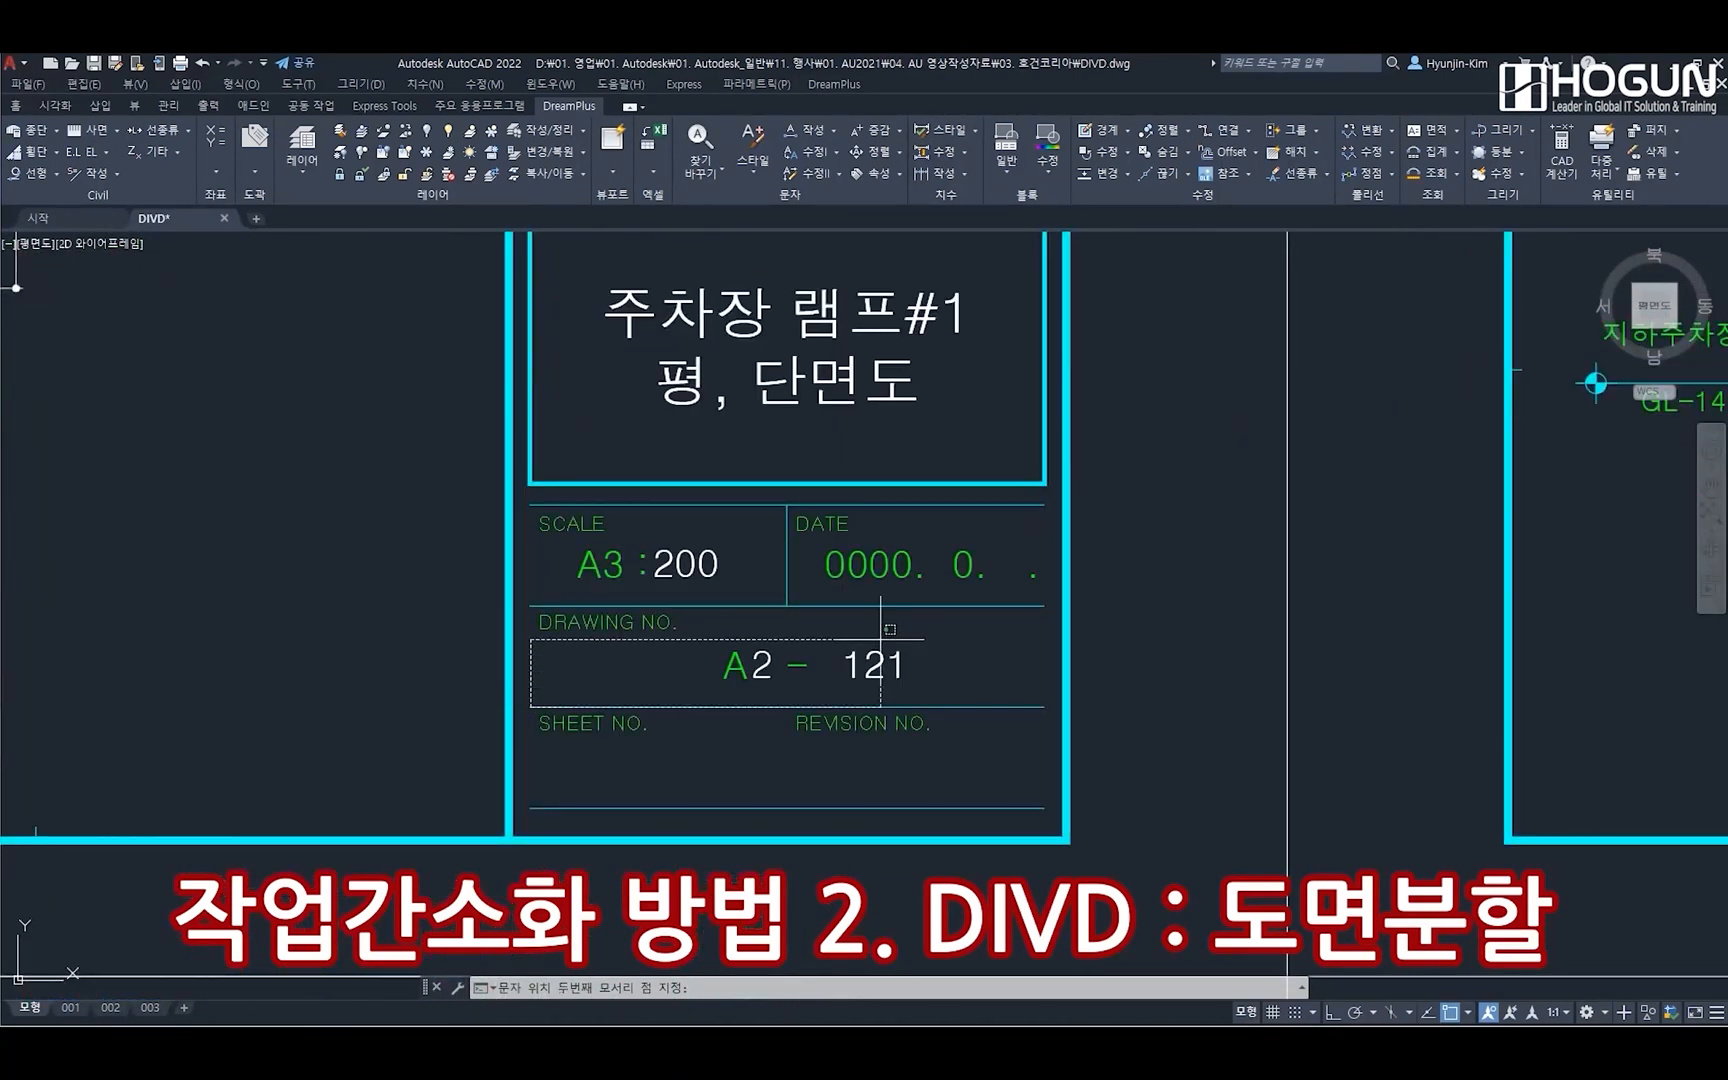
left_click(1044, 604)
Set the drawing-number text to sort left to right (좌→우) with "-" inserted between the sorted texts
left_click(1148, 498)
left_click(1152, 498)
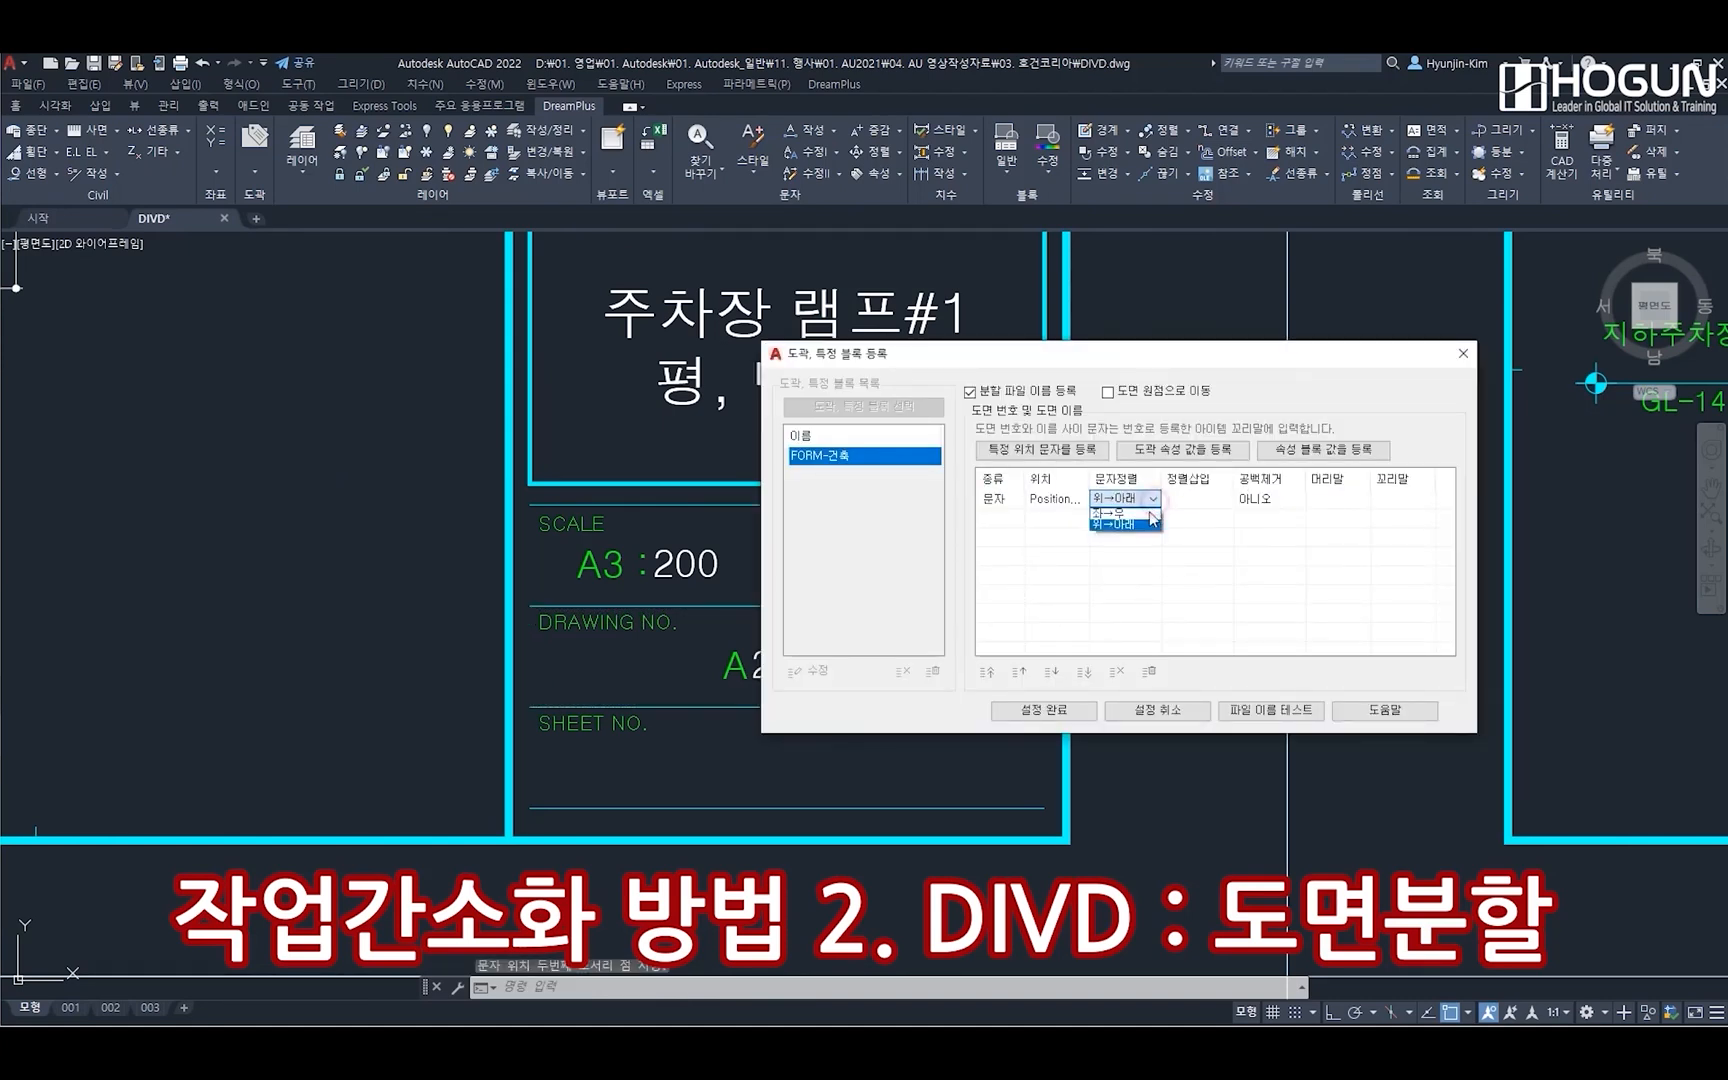
left_click(1150, 511)
left_click(1188, 498)
type("-")
left_click(1401, 499)
left_click(1194, 592)
Add a second file-name text position enclosing the DRAWING TITLE cell and complete the title block registration
left_click(1028, 452)
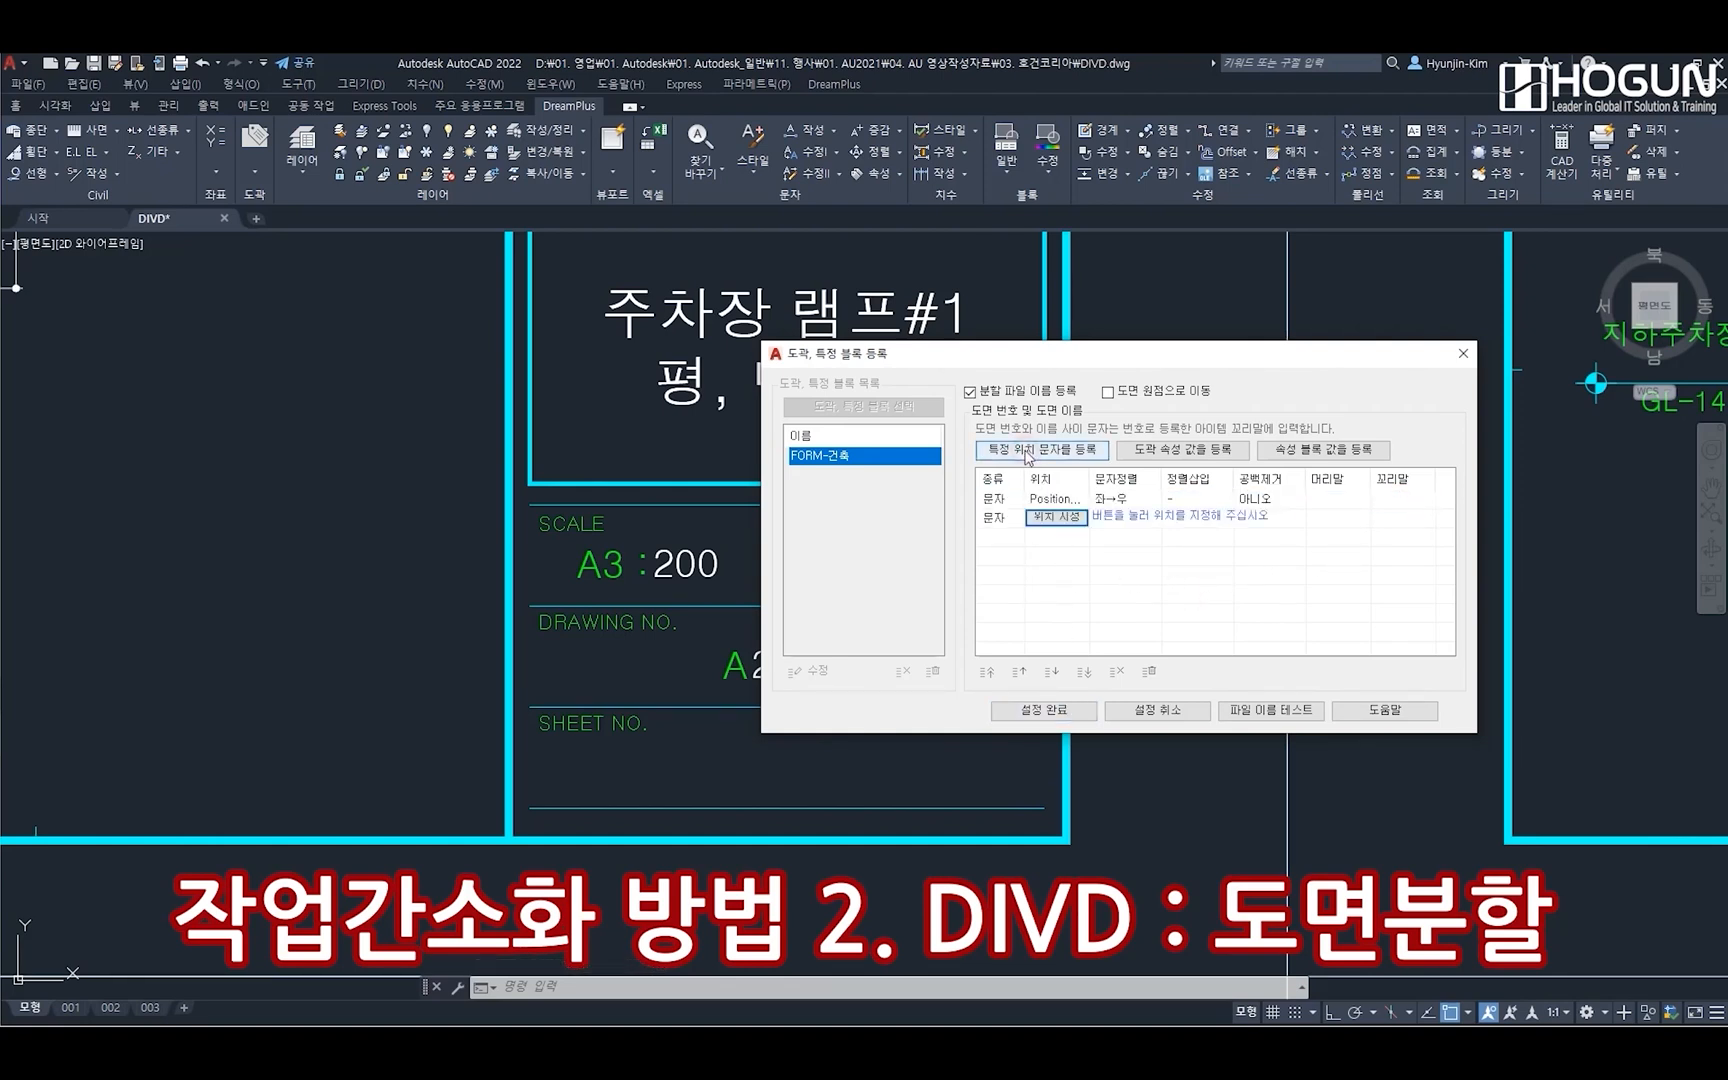
left_click(1056, 517)
middle_click_drag(631, 382, 571, 609)
left_click(472, 705)
left_click(986, 423)
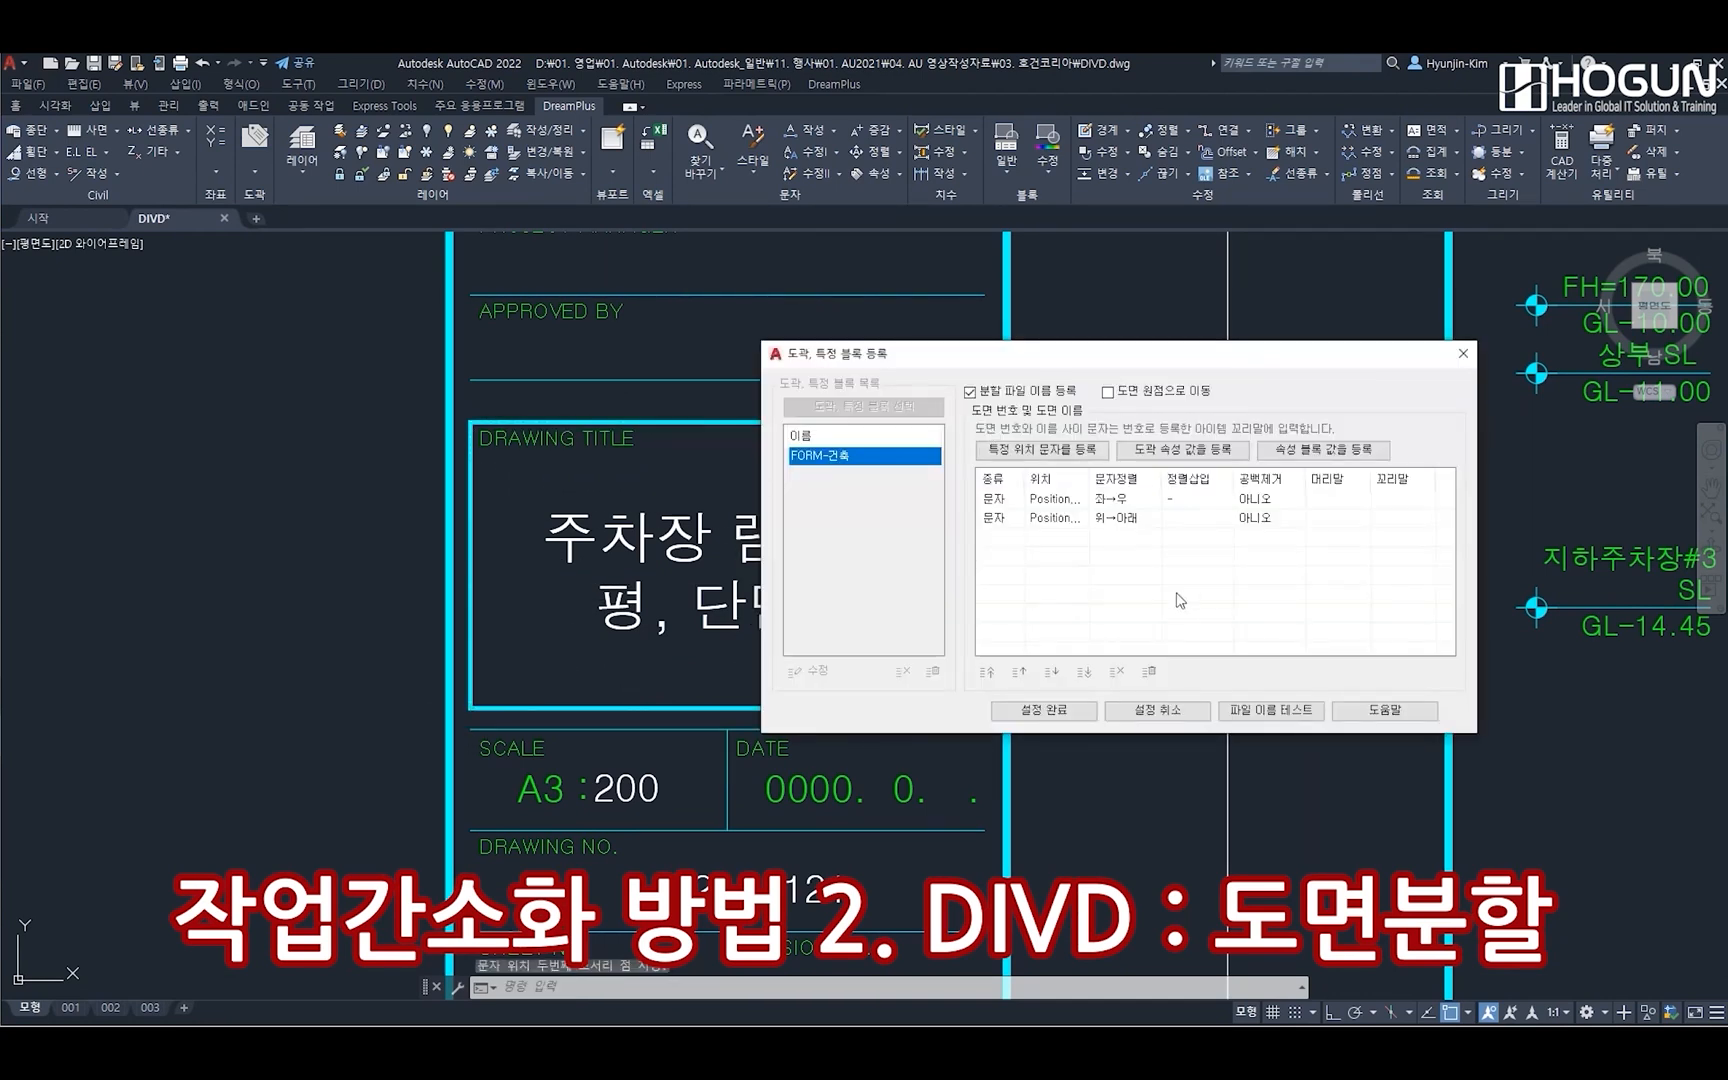
left_click(1078, 720)
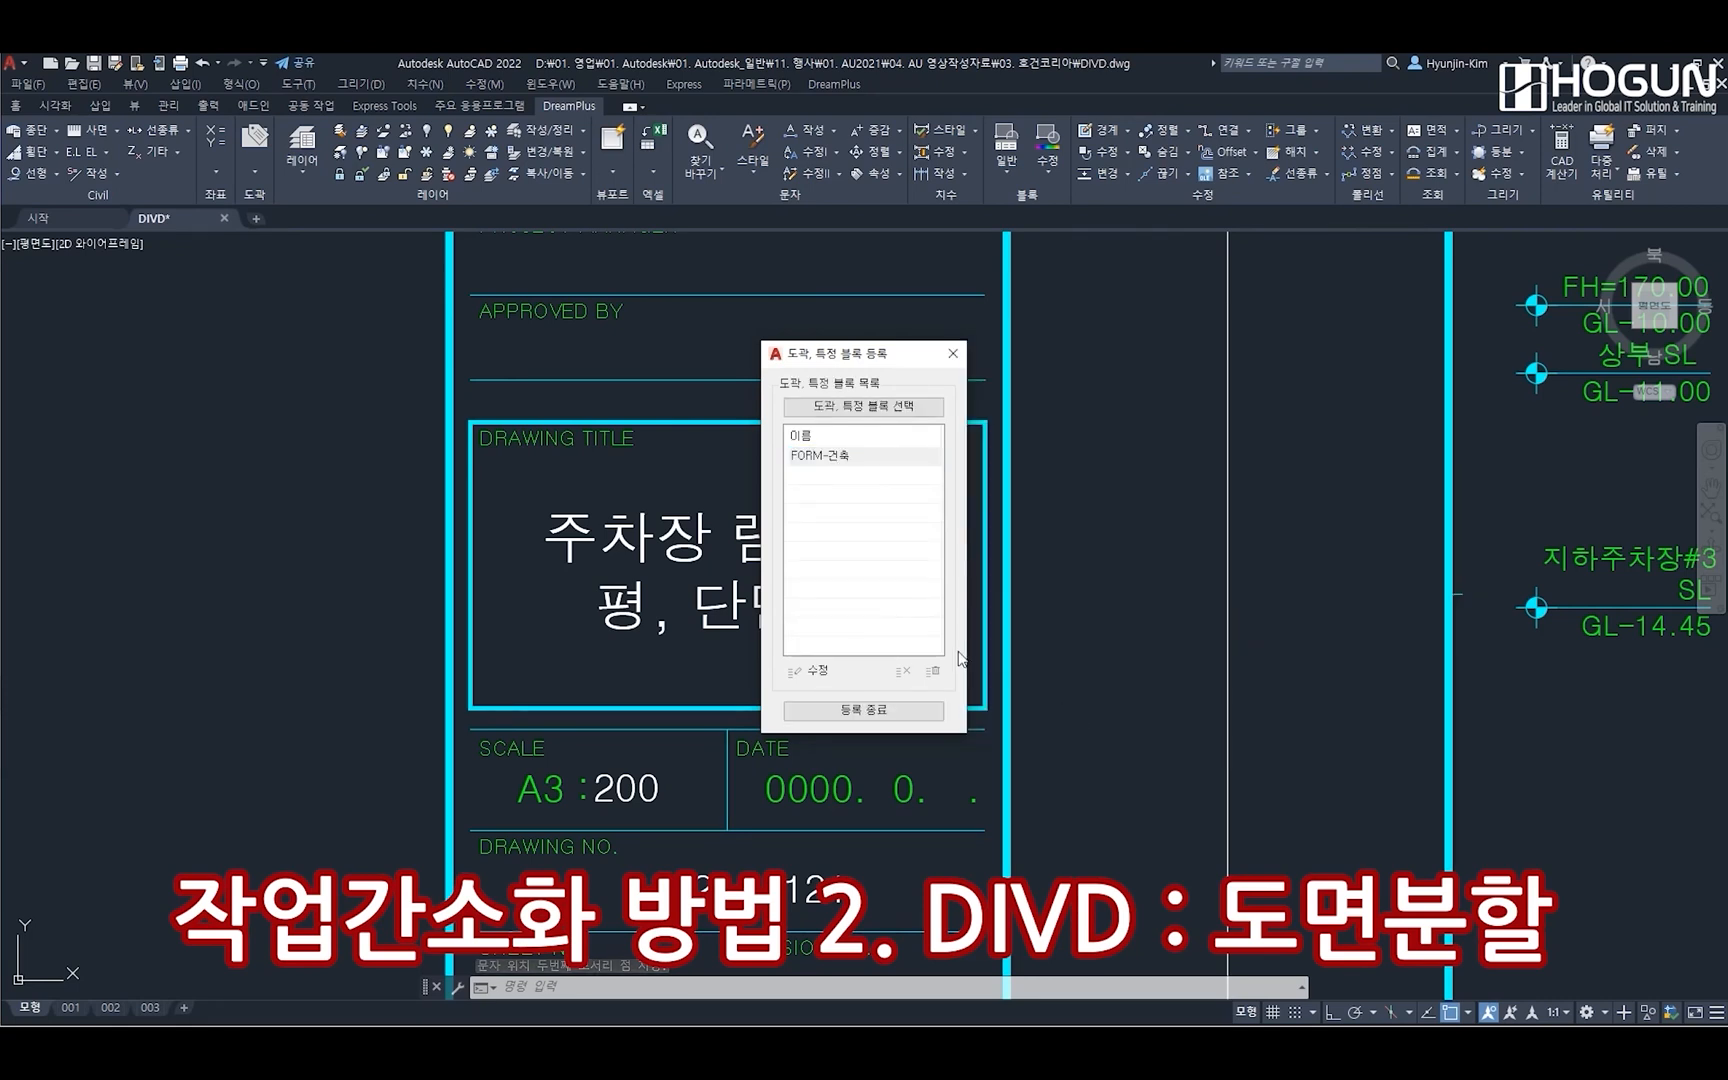
left_click(863, 710)
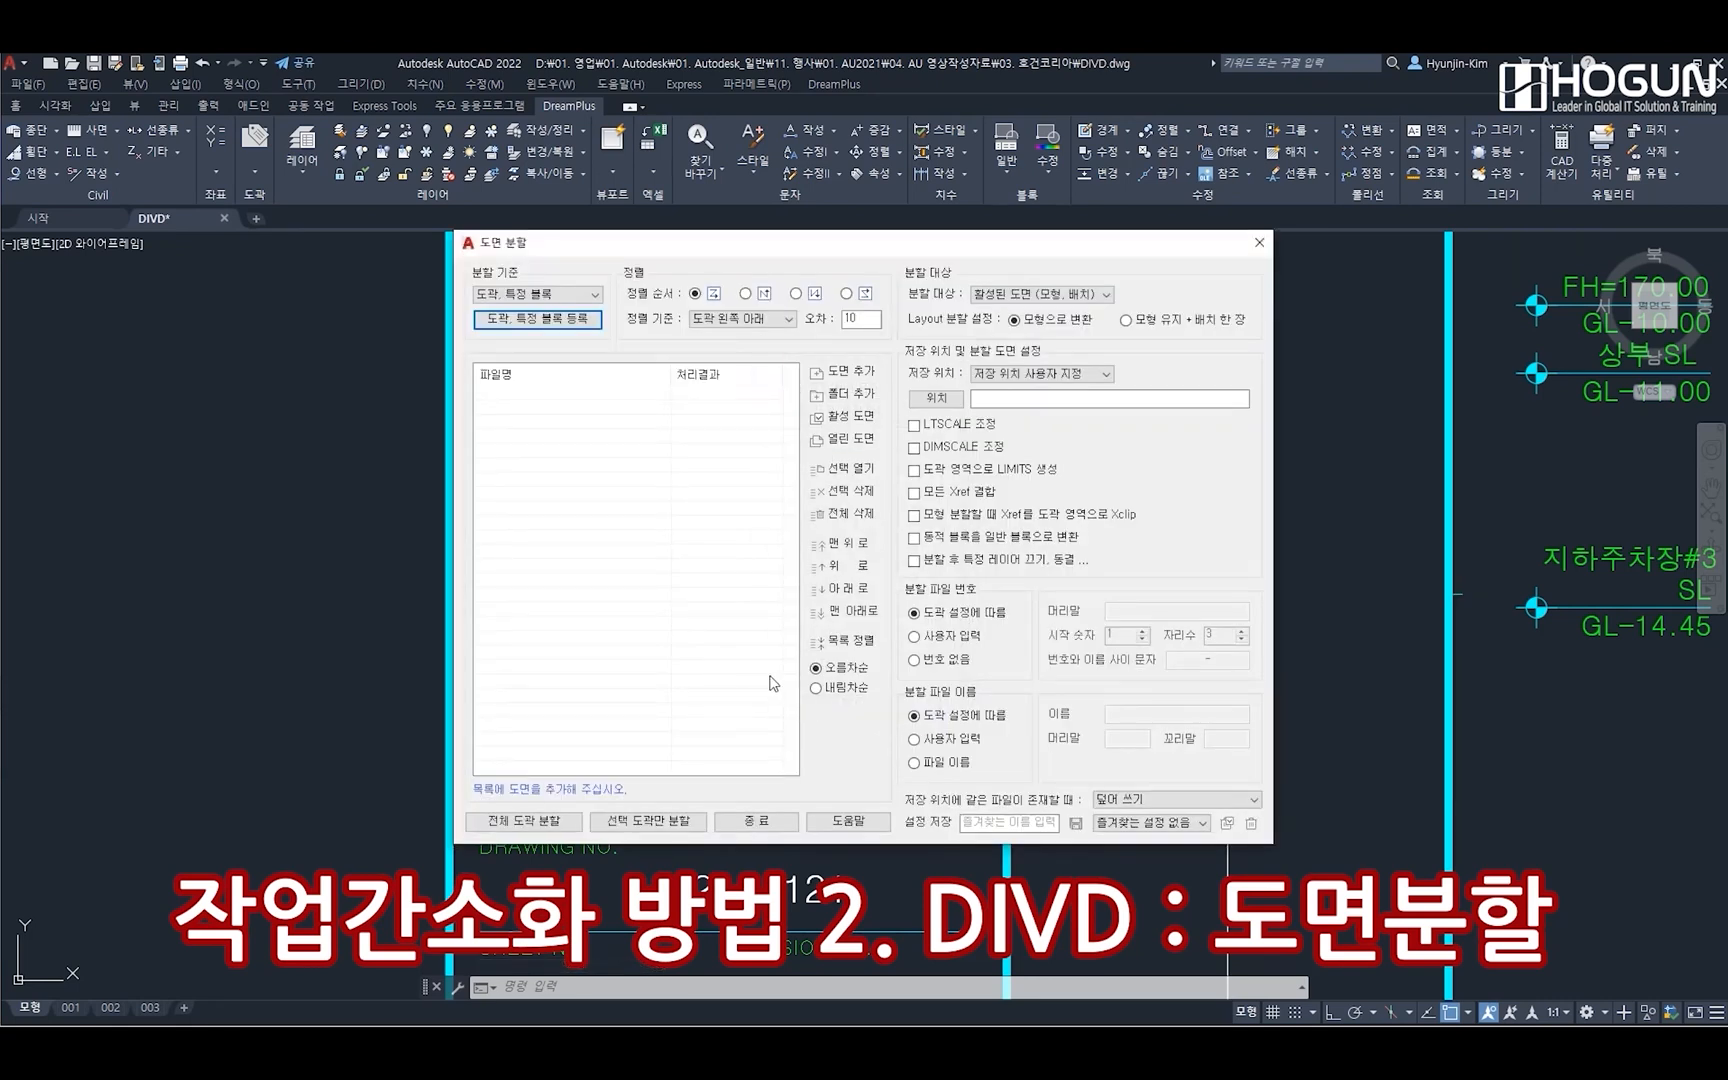
Split all sheets of the active drawing into separate files saved in the original drawing folder (원본 도면 폴더), and close the division tool
left_click(864, 420)
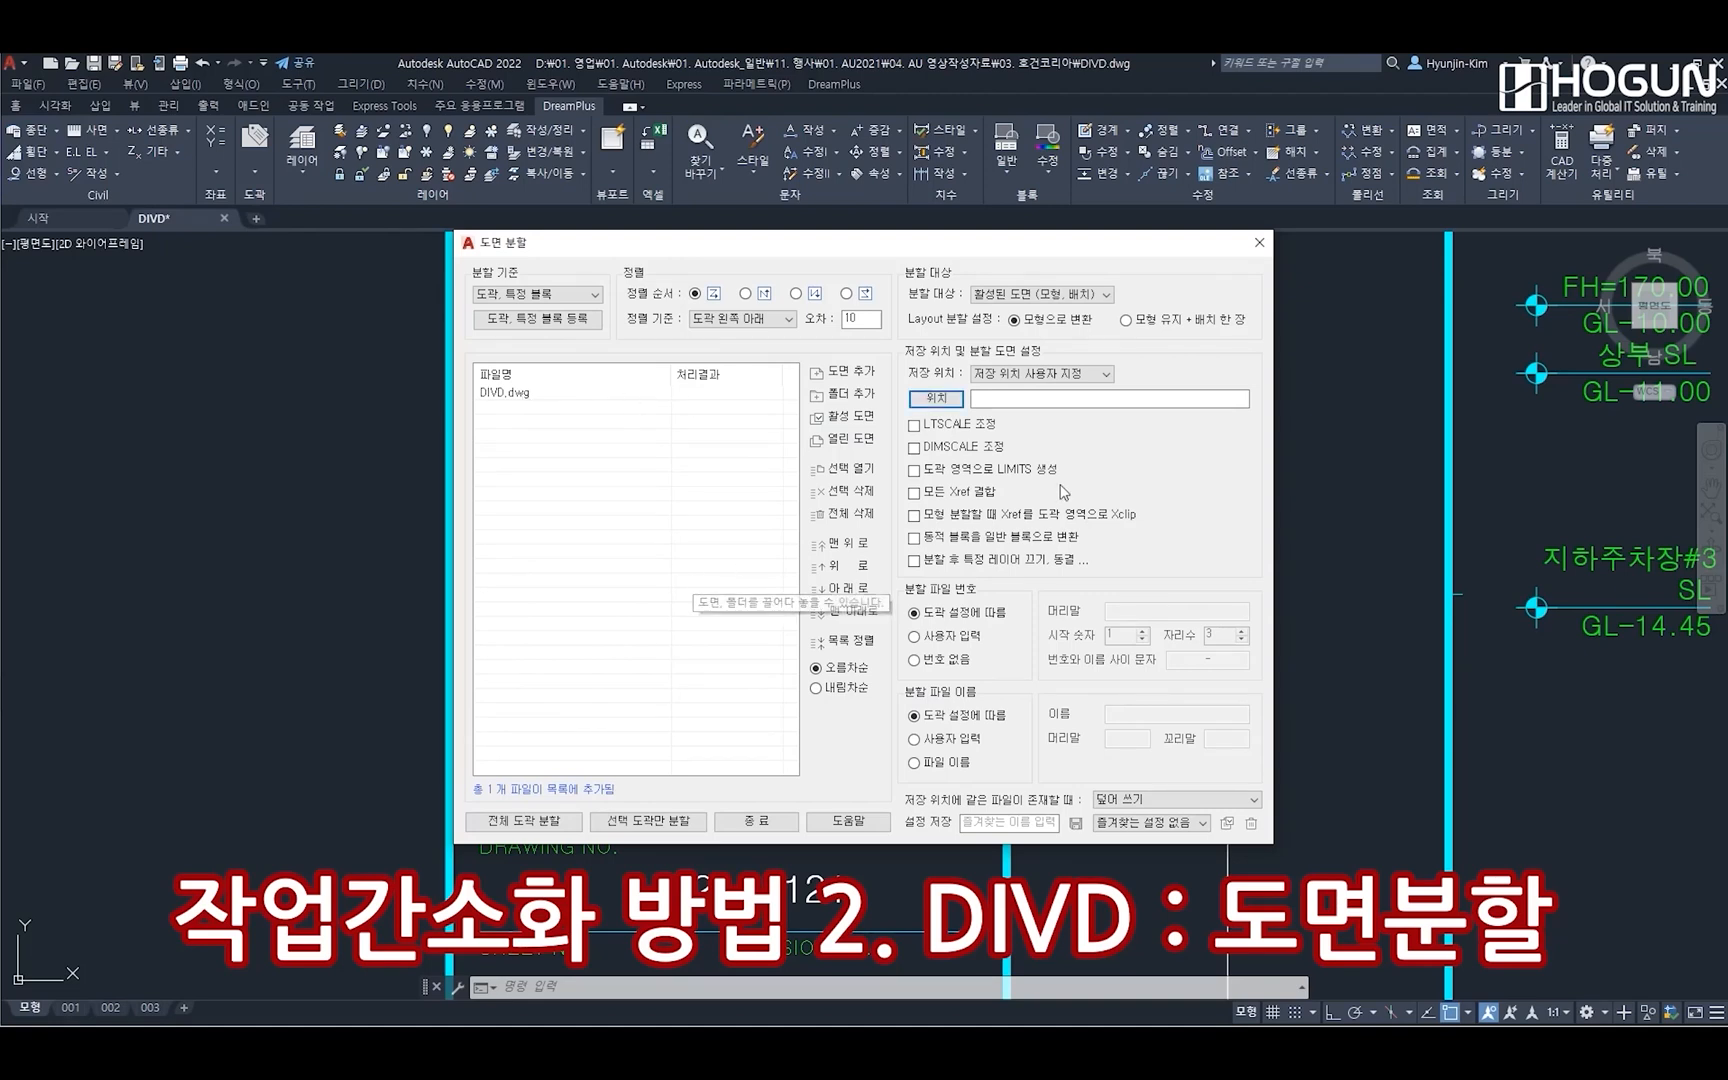
left_click(1090, 378)
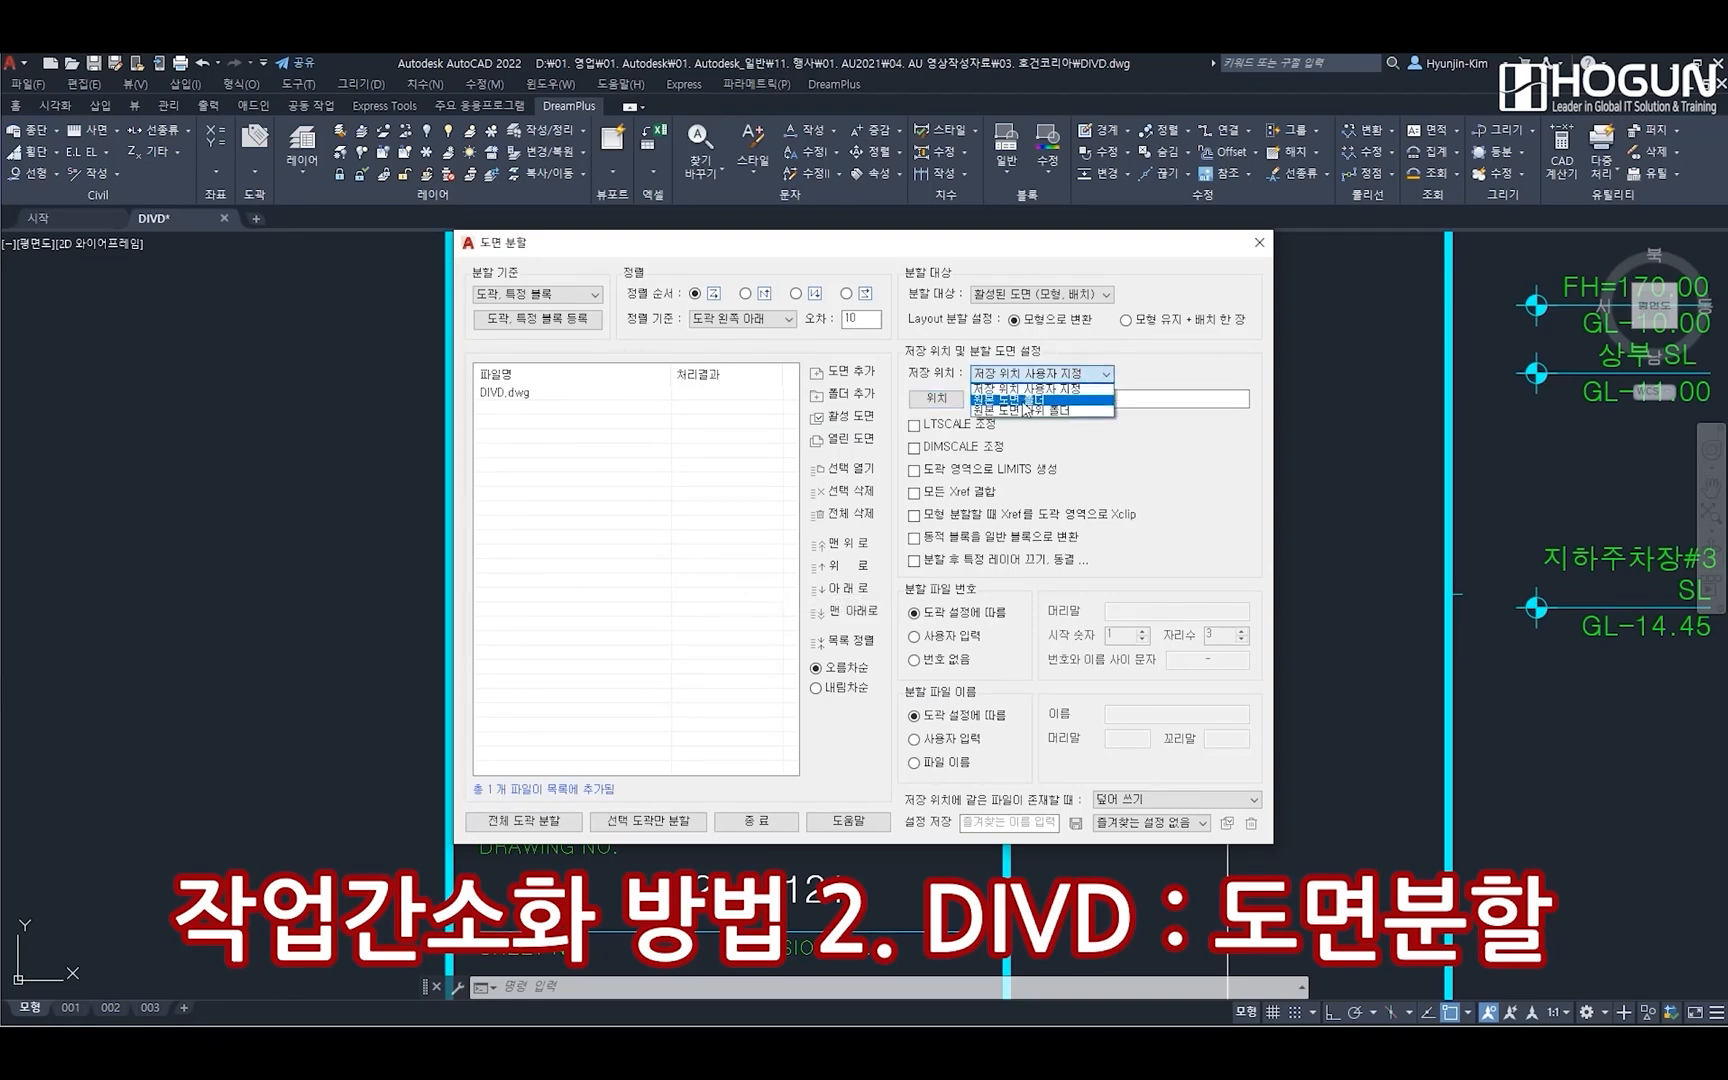
left_click(1073, 404)
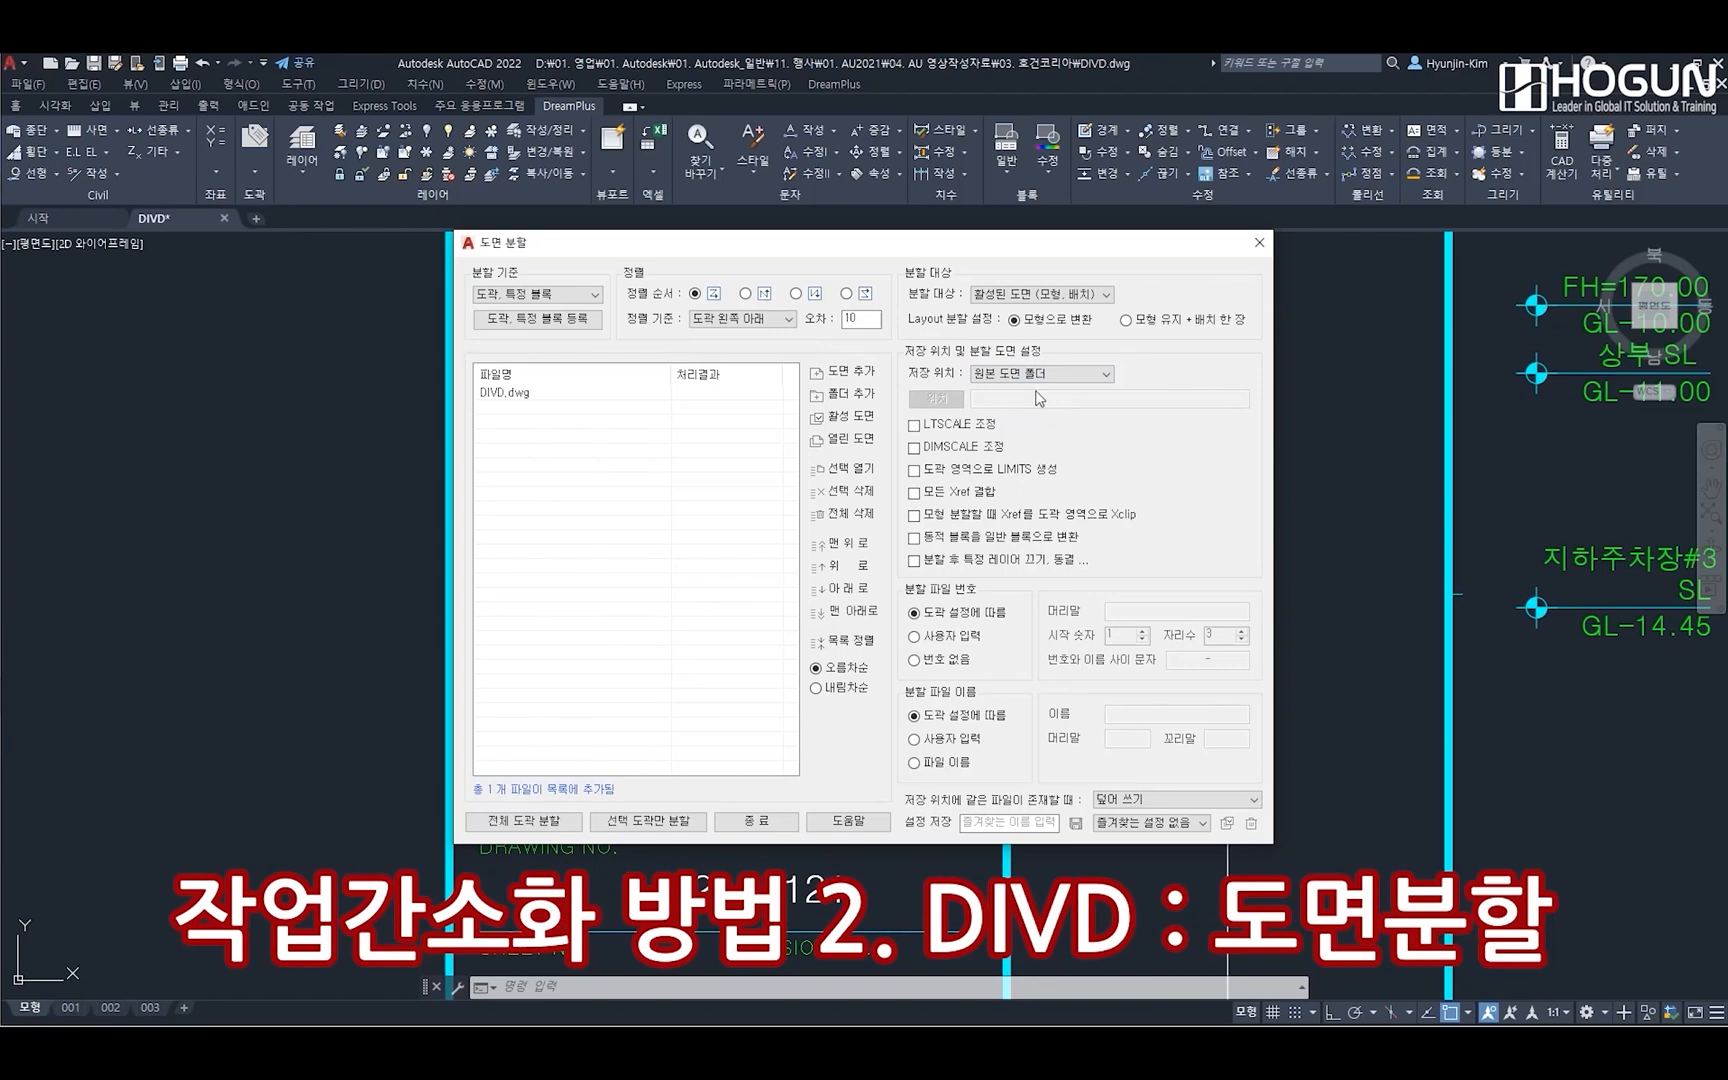
left_click(547, 822)
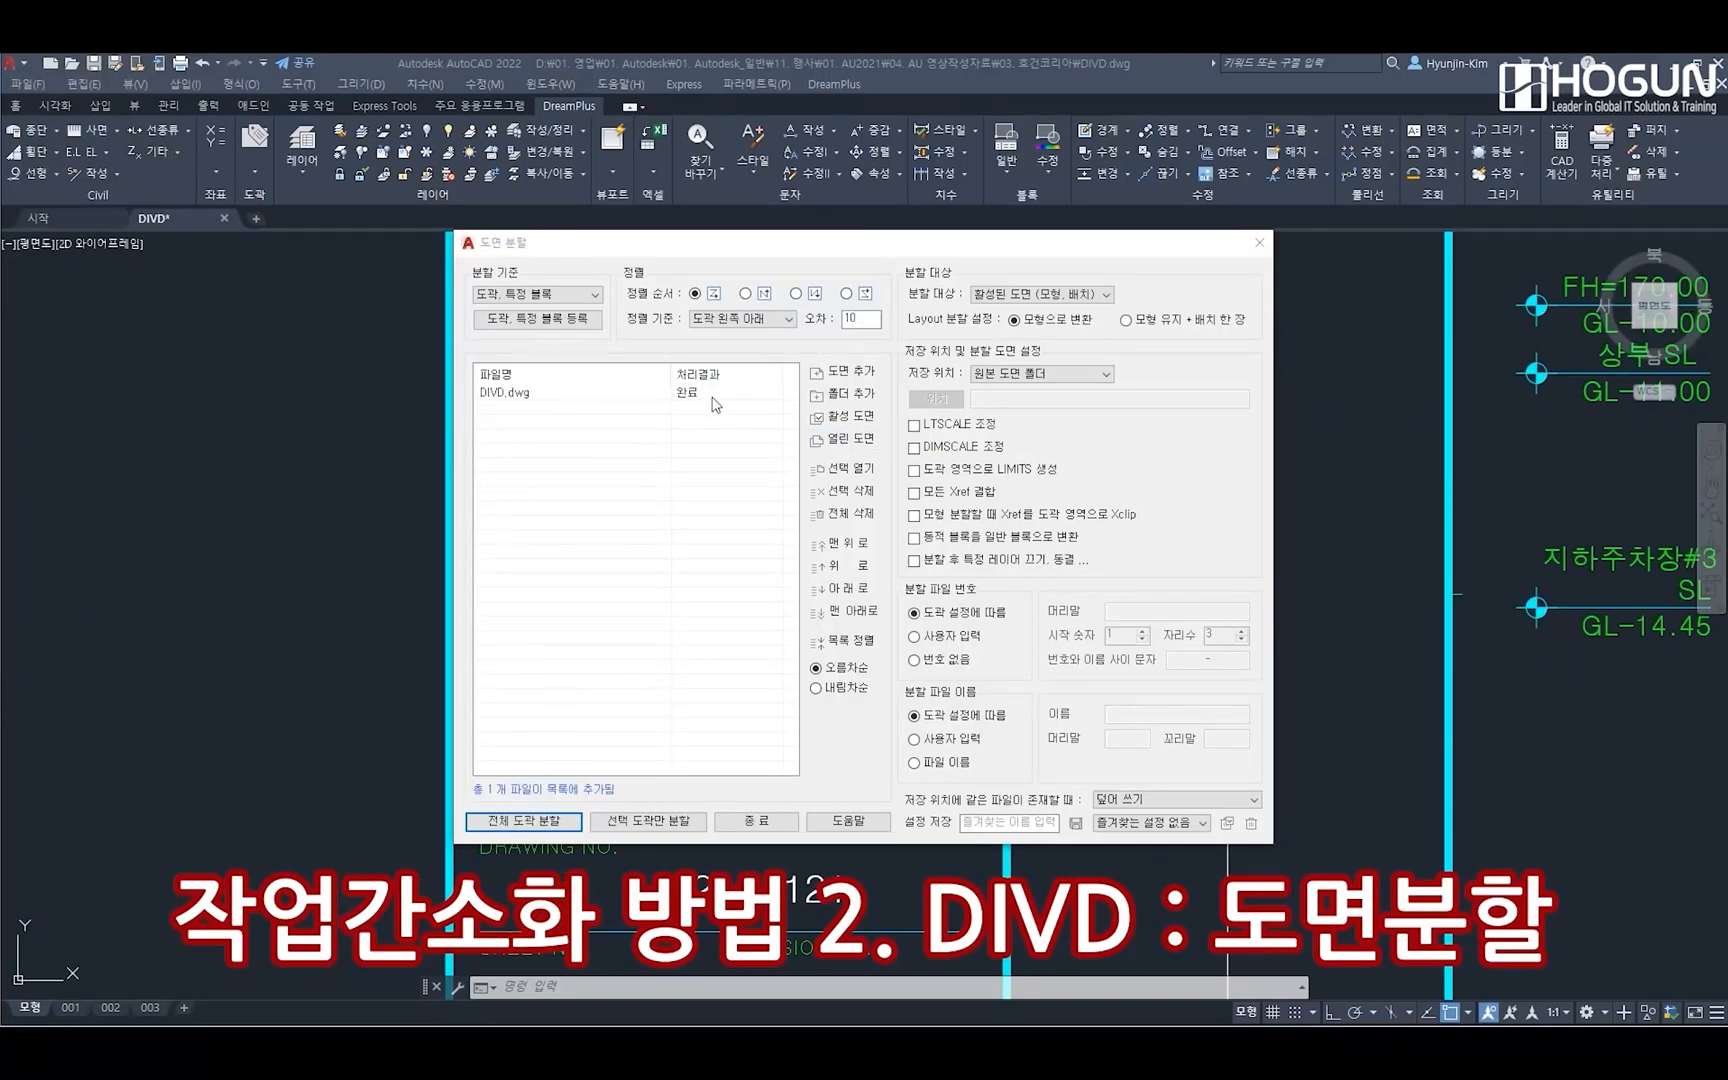
left_click(769, 826)
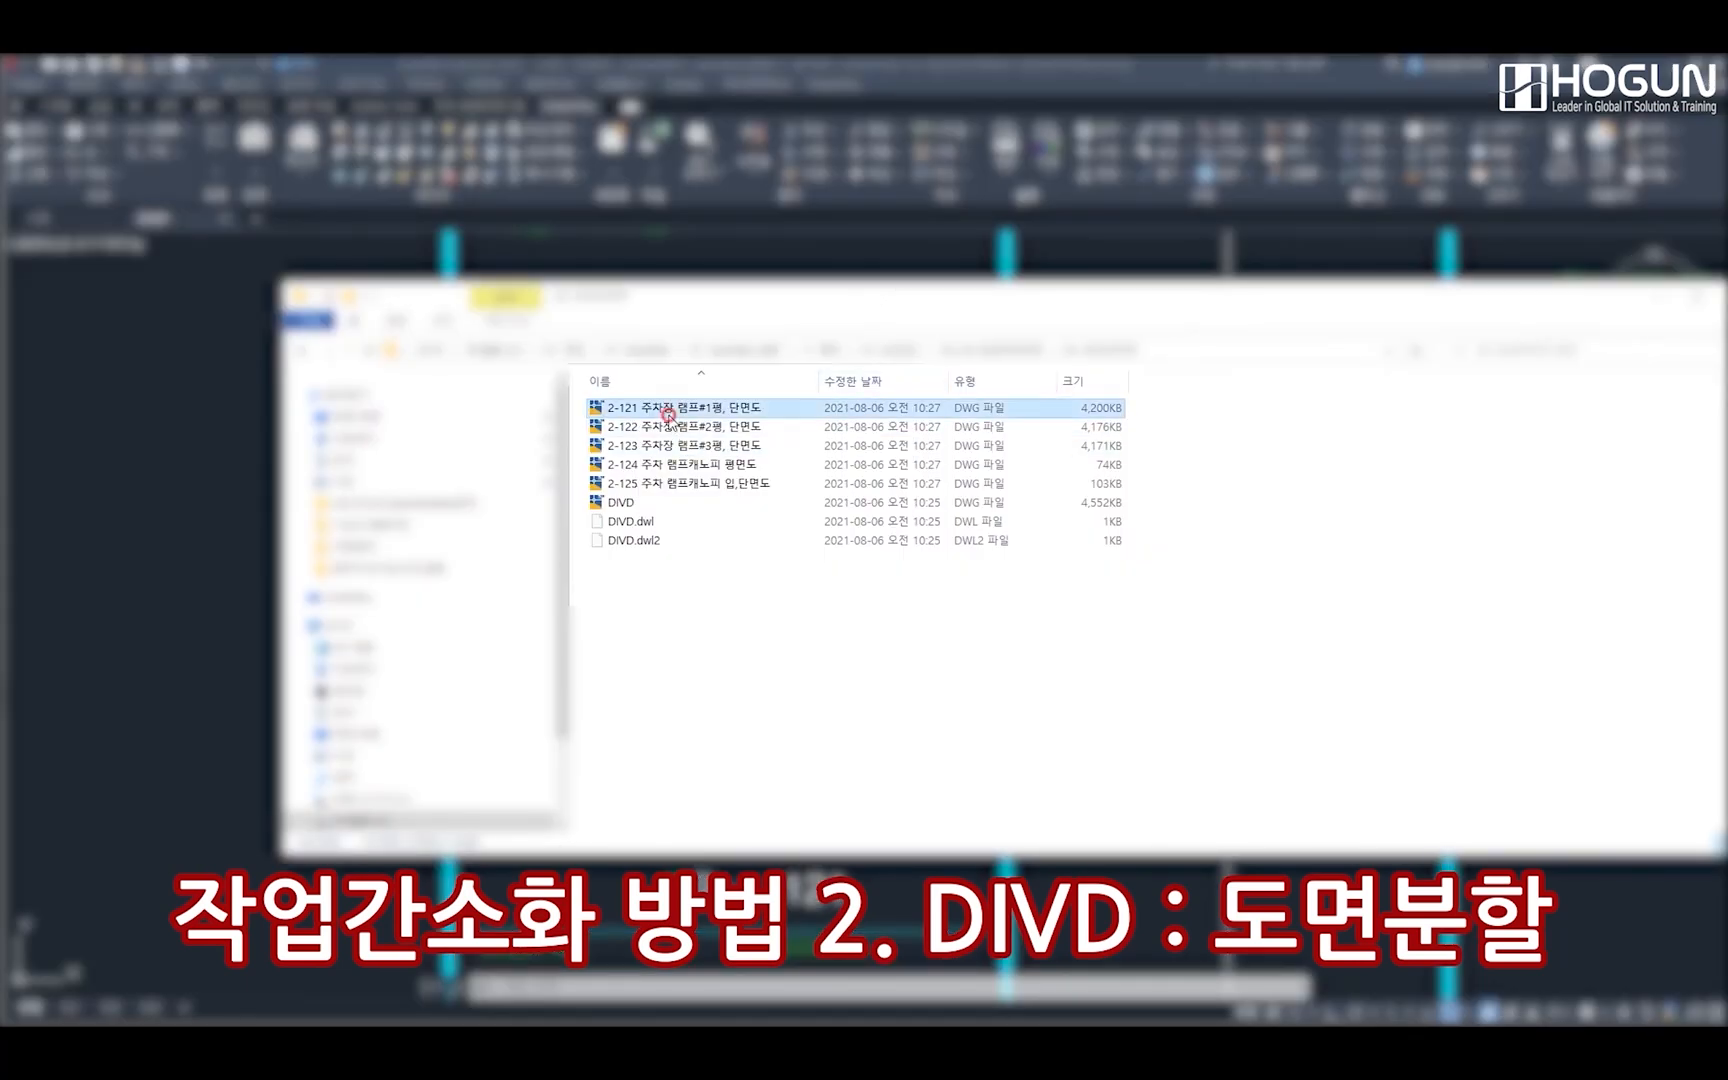
Check the split files in the folder and examine the sheets and title blocks of drawings 2-121 and 2-124
left_click(650, 484, "shift")
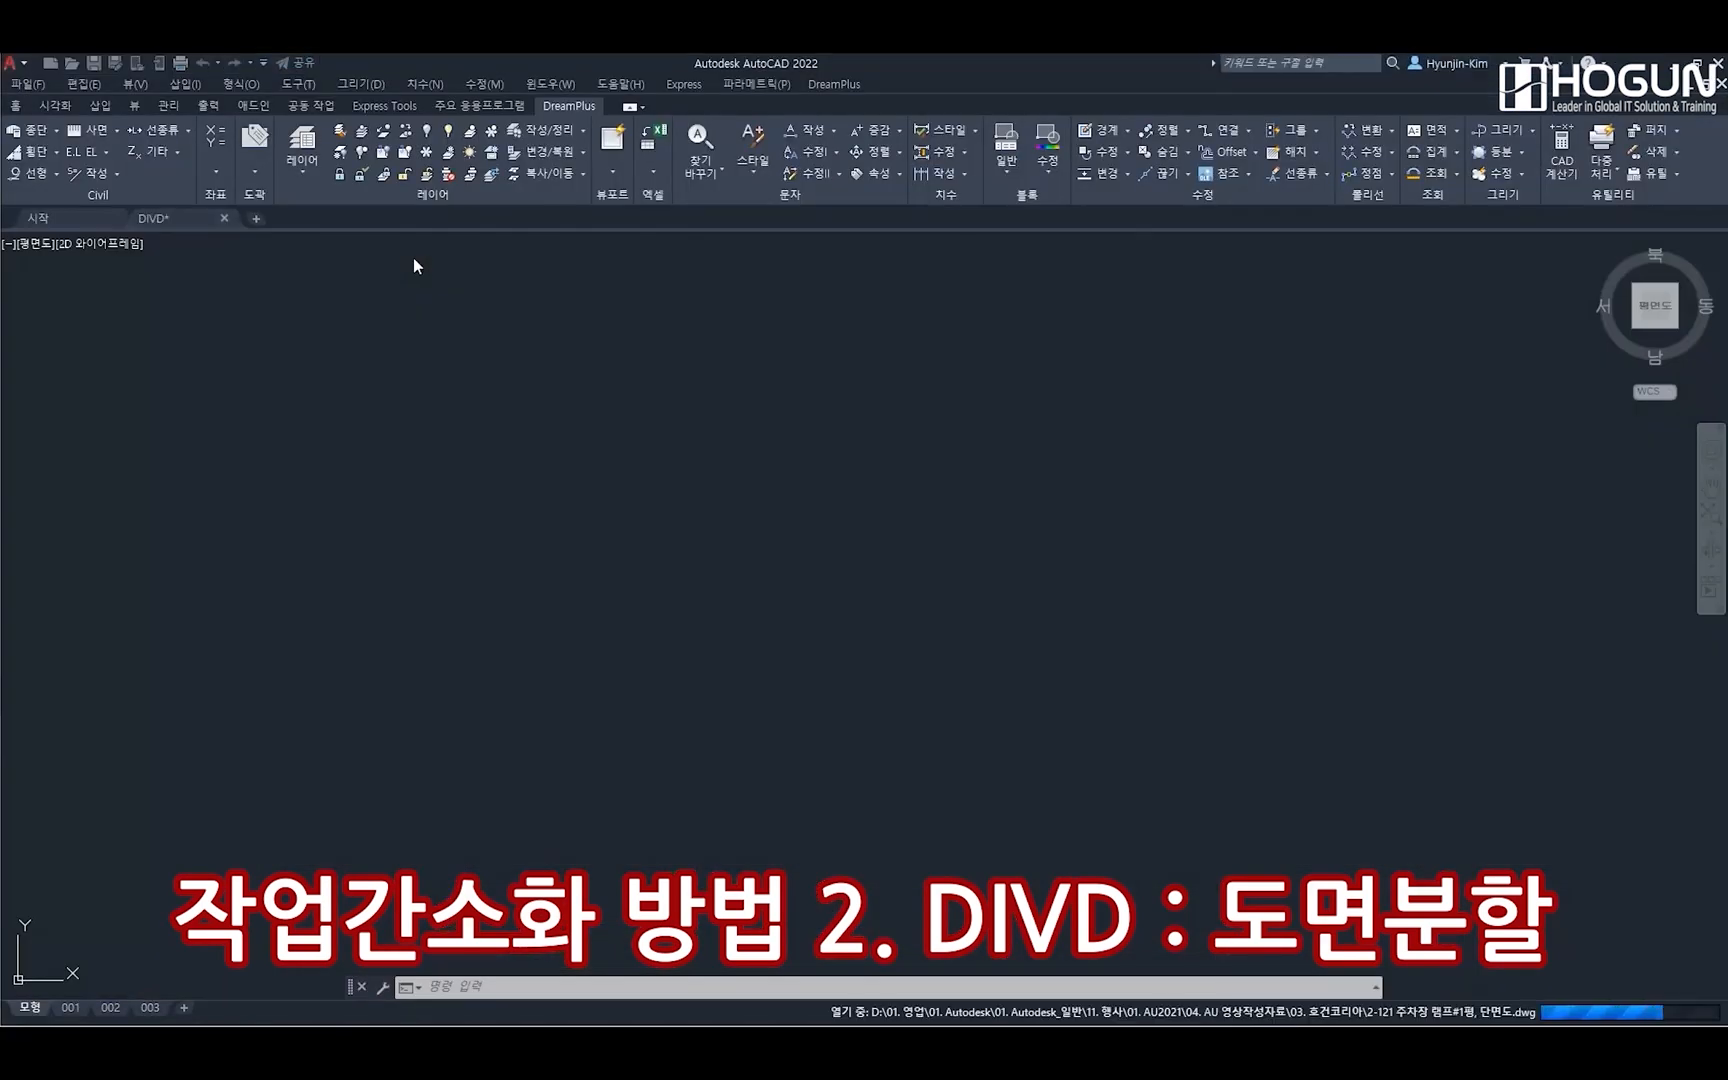
scroll(902, 694, "up", 5)
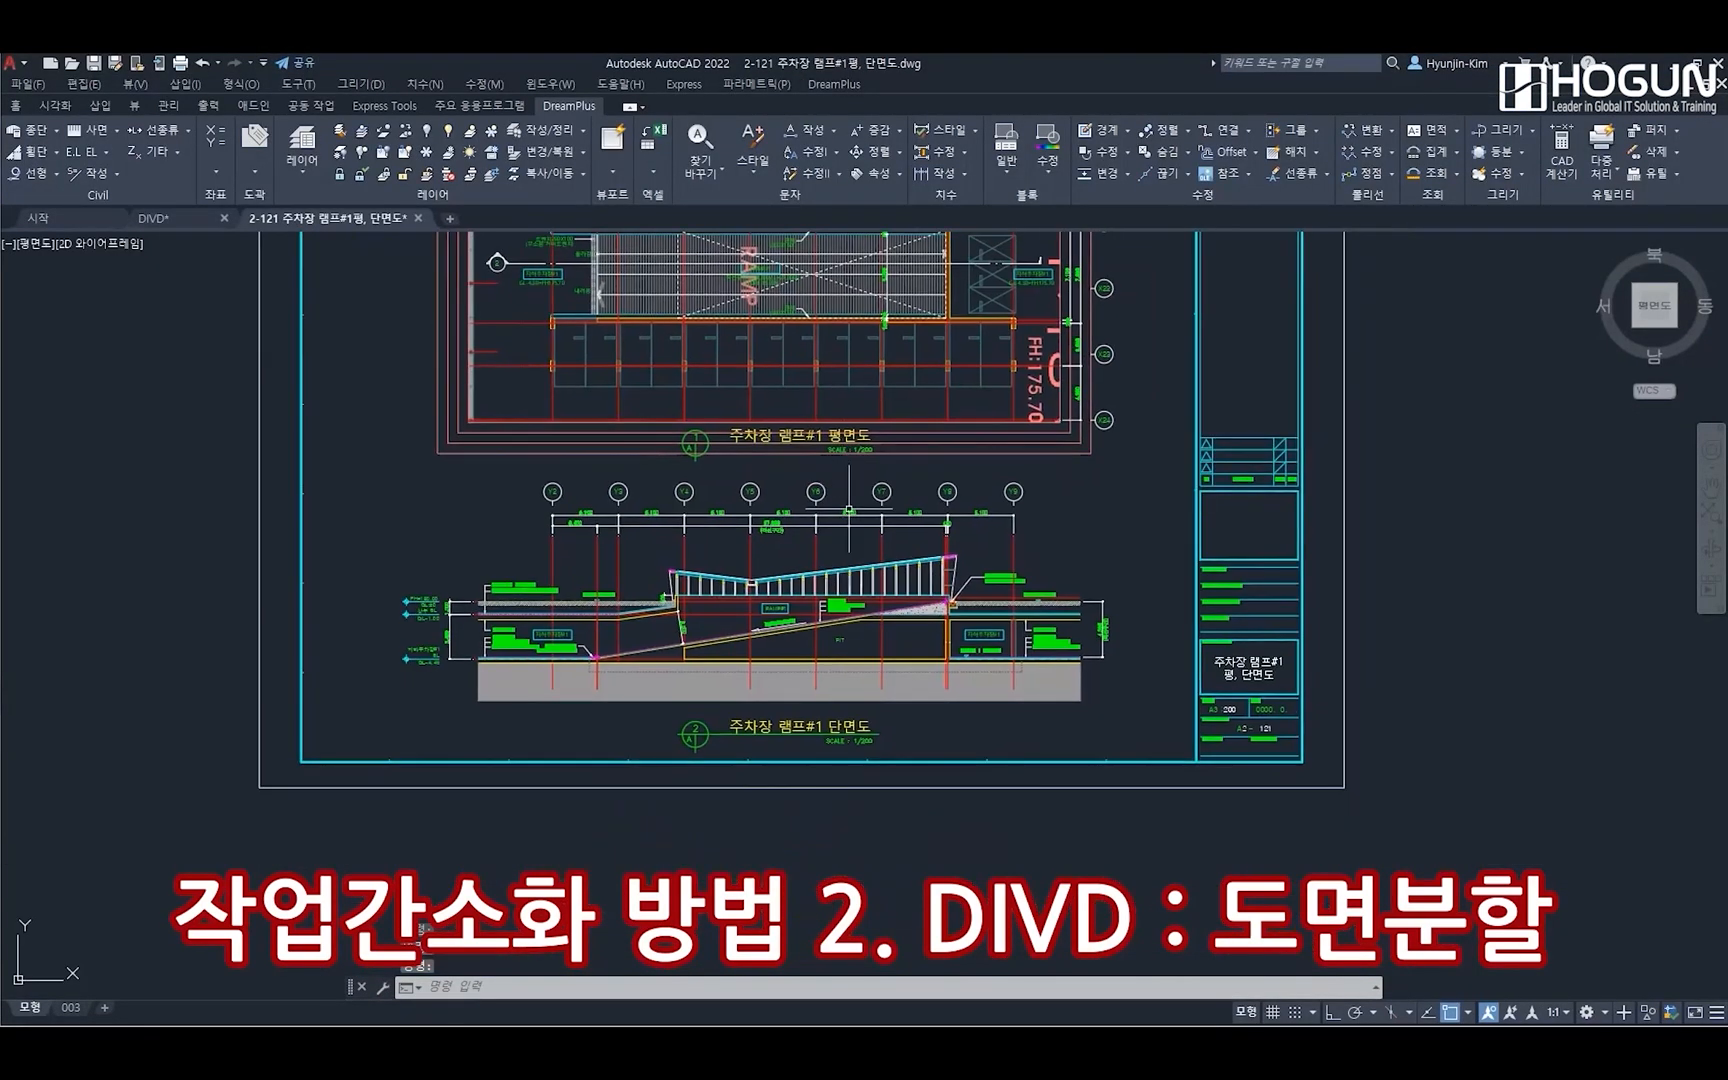
scroll(920, 640, "down", 5)
scroll(920, 640, "down", 3)
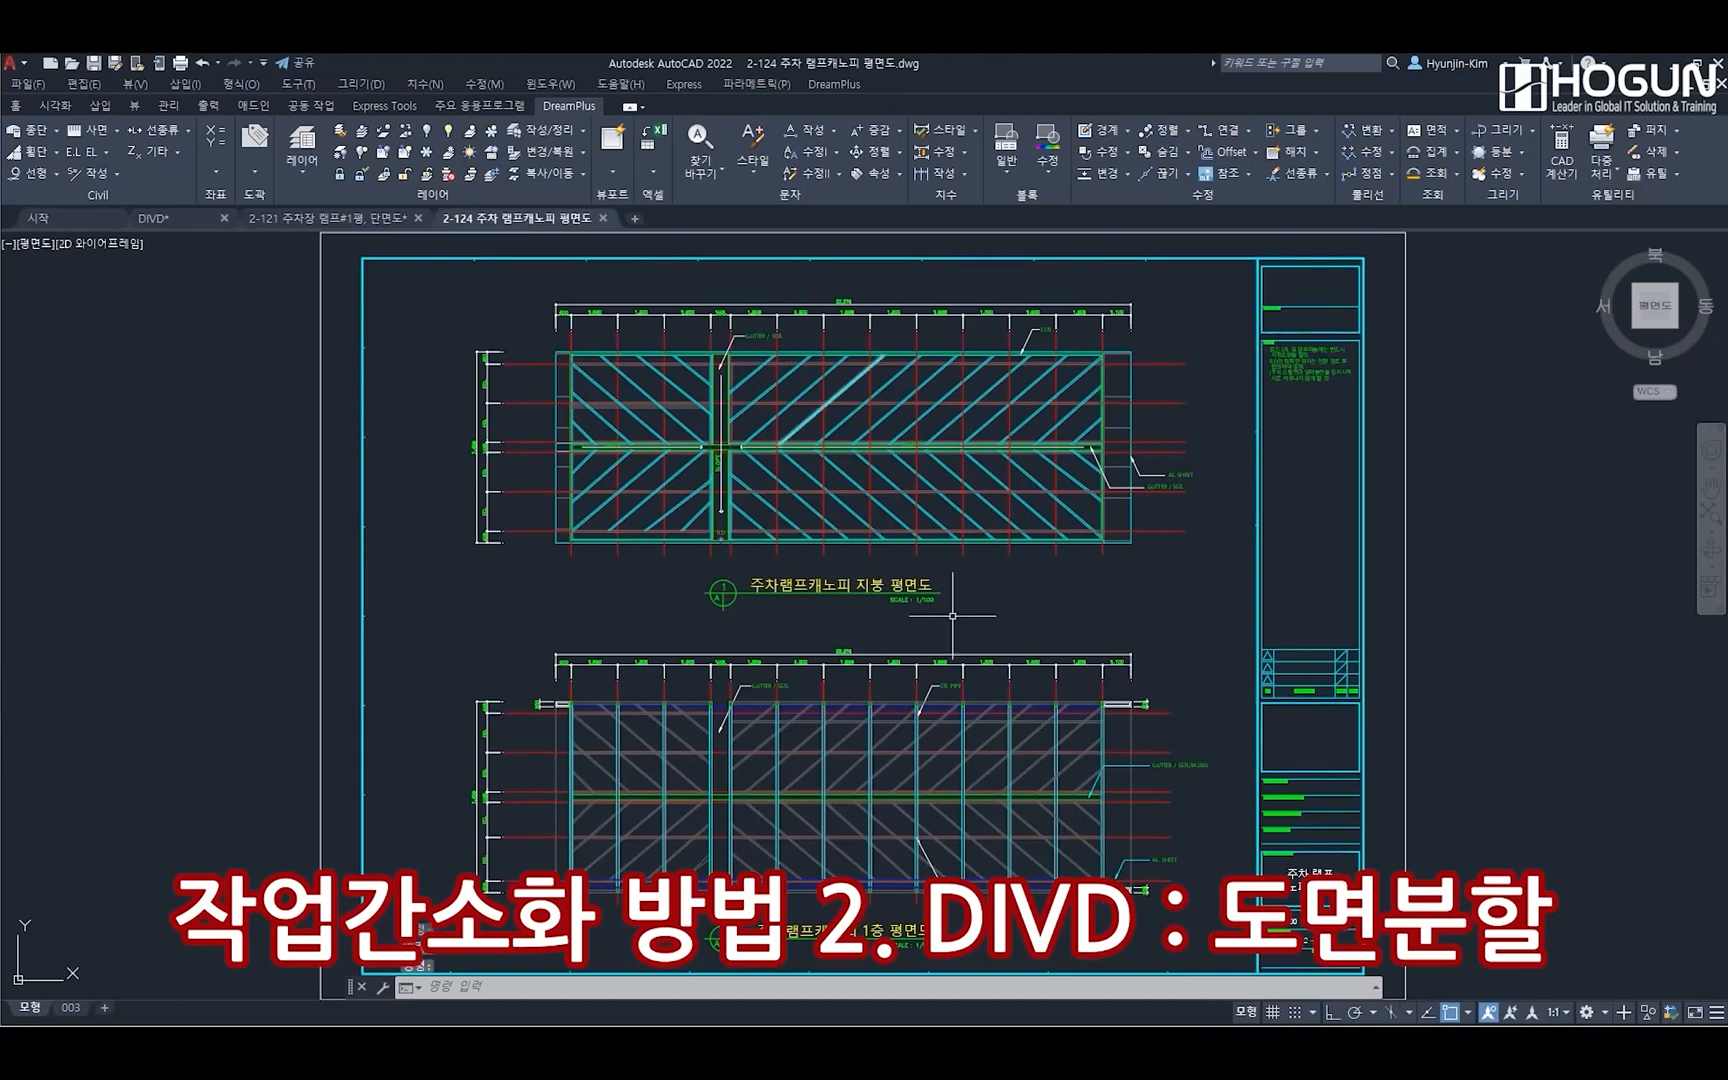
scroll(1300, 860, "up", 5)
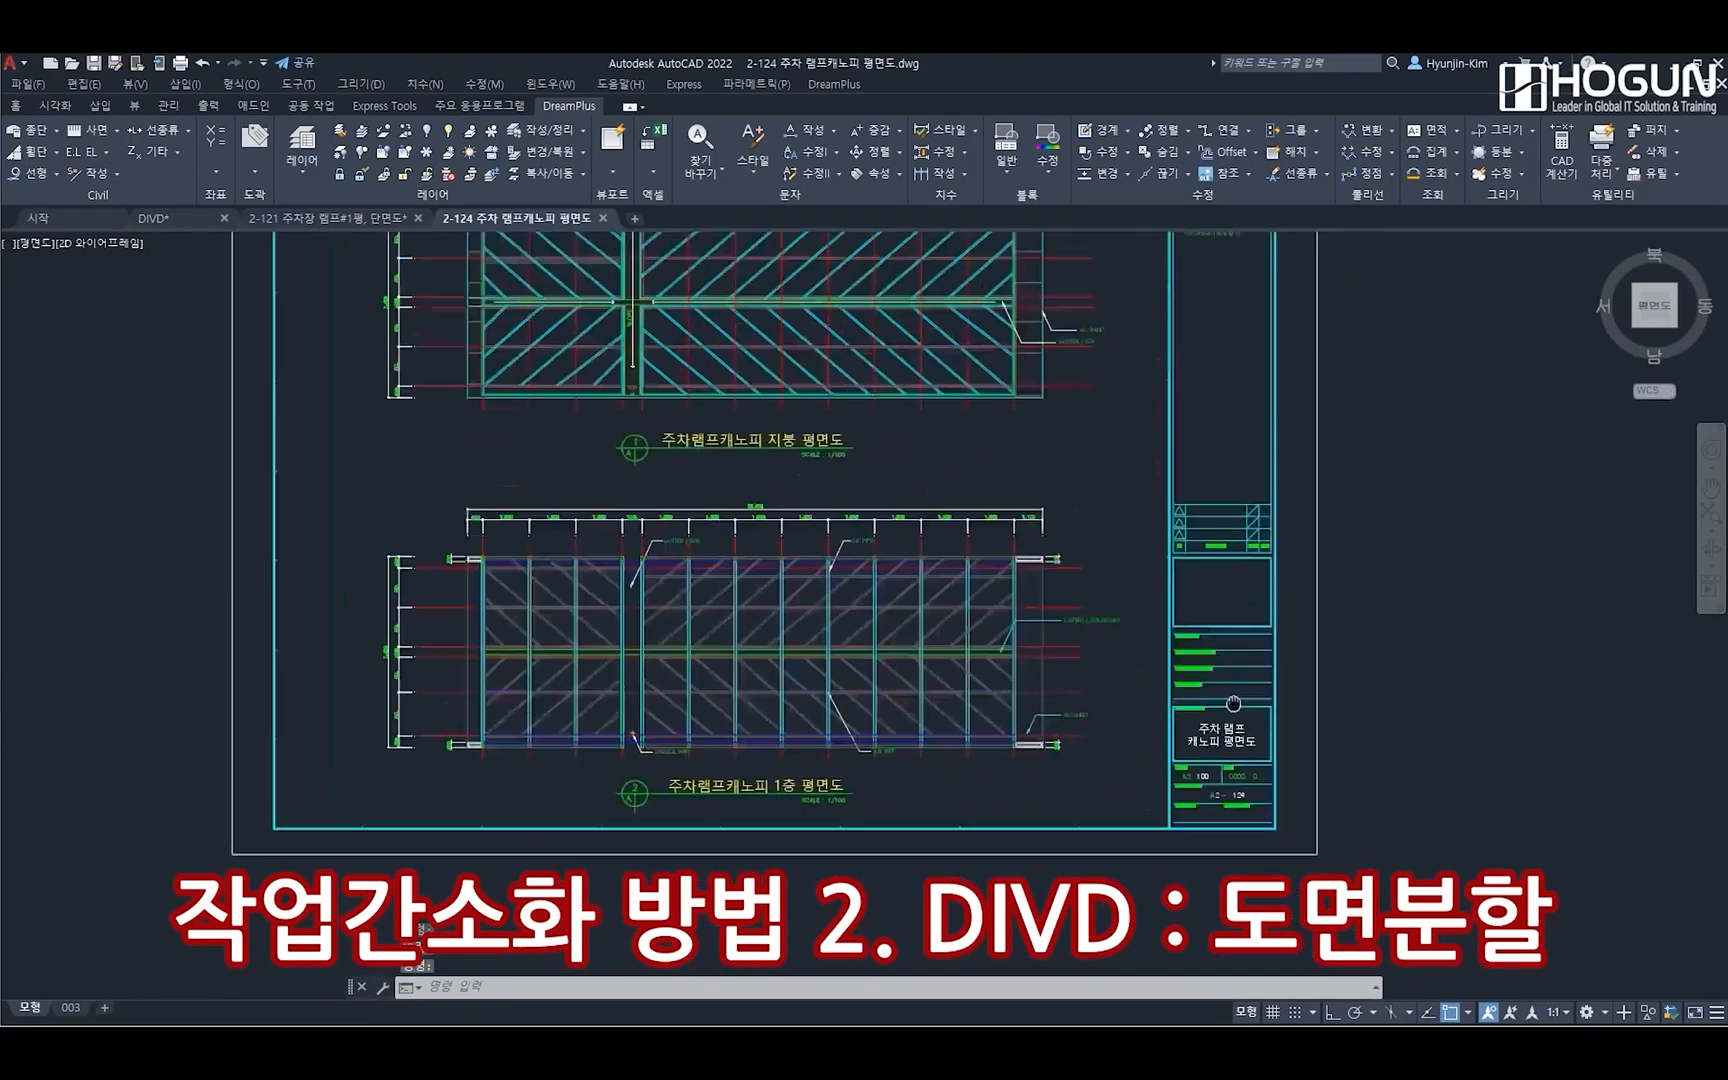
scroll(1209, 740, "up", 4)
scroll(1206, 756, "down", 6)
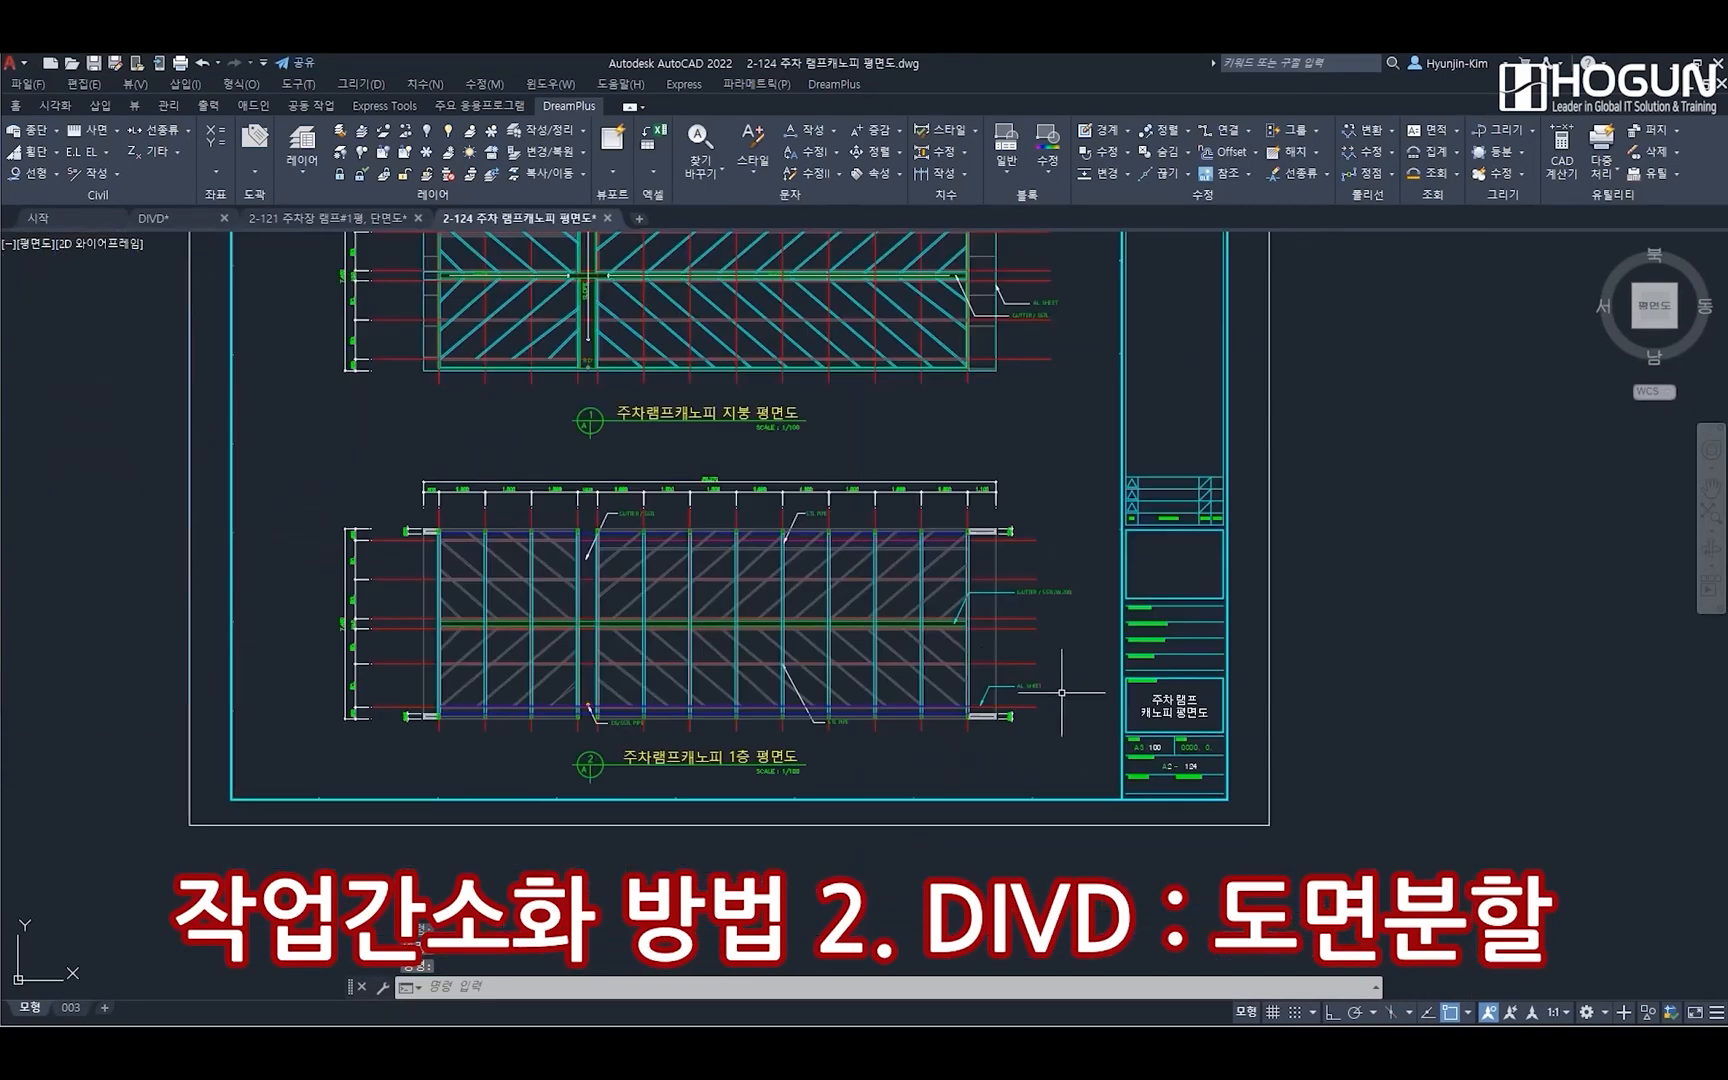
middle_click_drag(966, 605, 1176, 752)
middle_click(1116, 712)
middle_click(1116, 712)
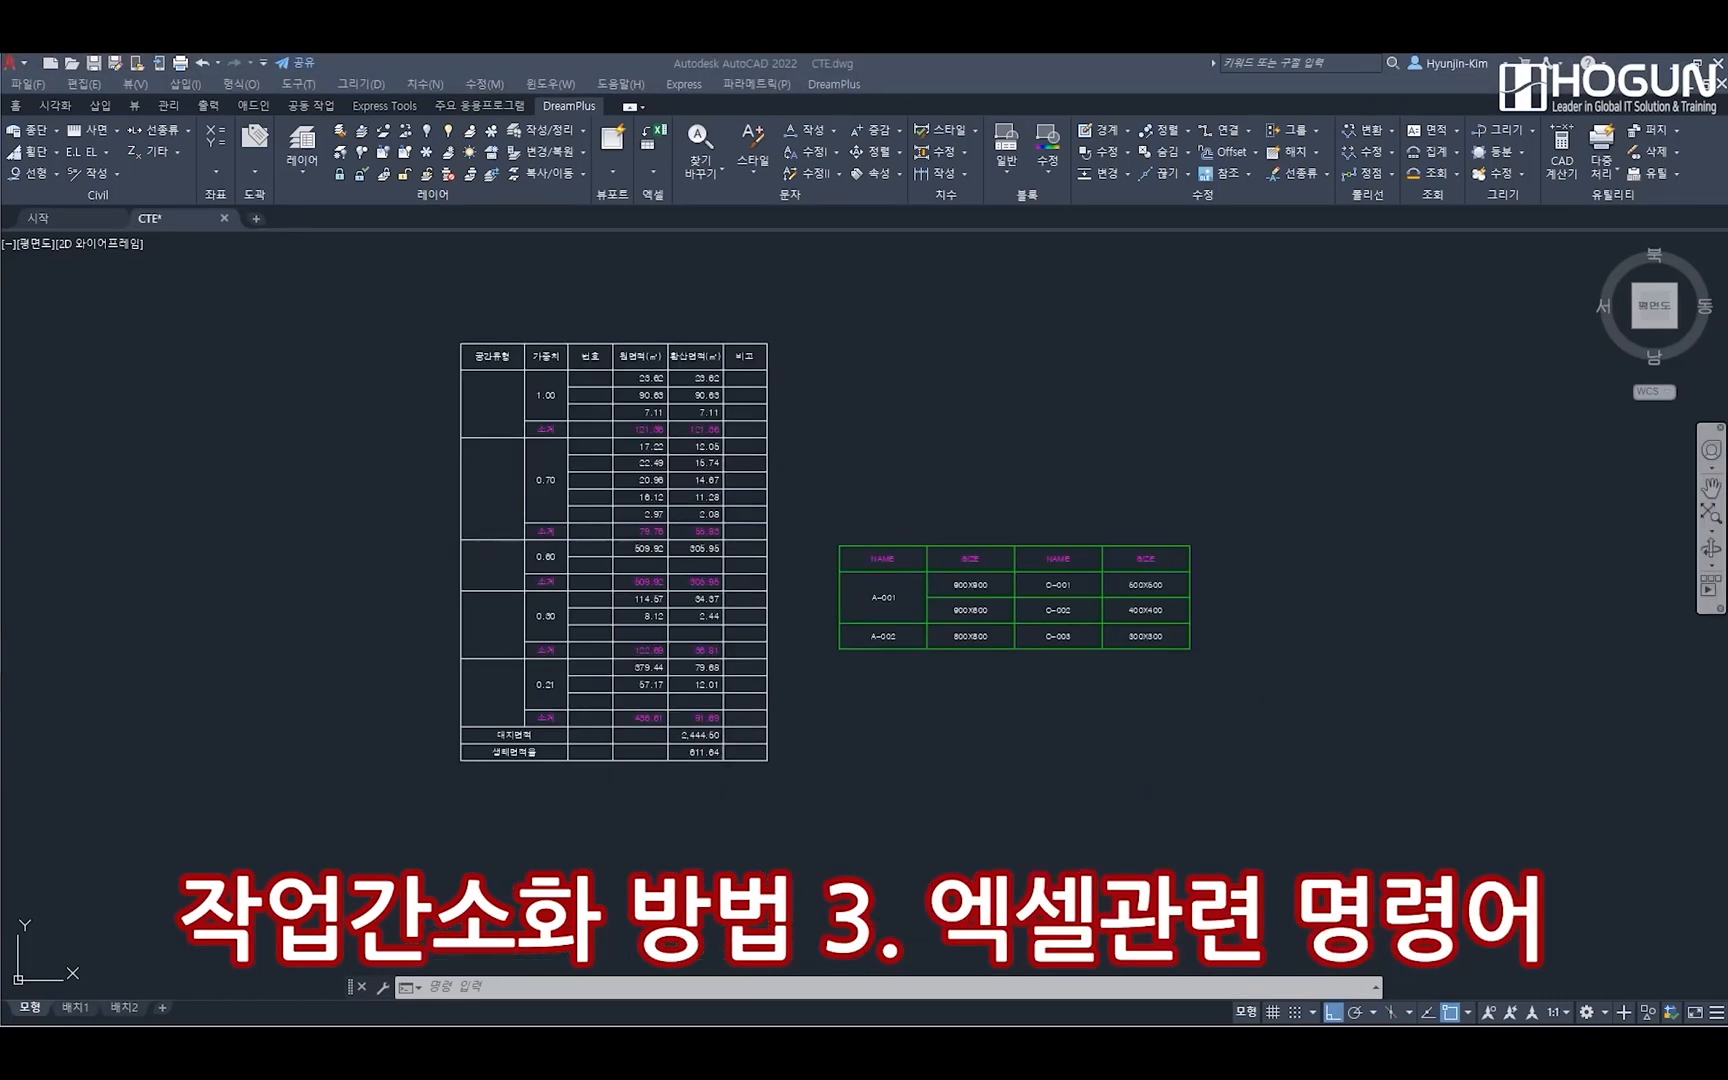
Run the CTE table-to-Excel command in CTE.dwg with the existing options, enclosing the whole white area table as the export region
scroll(772, 563, "up", 2)
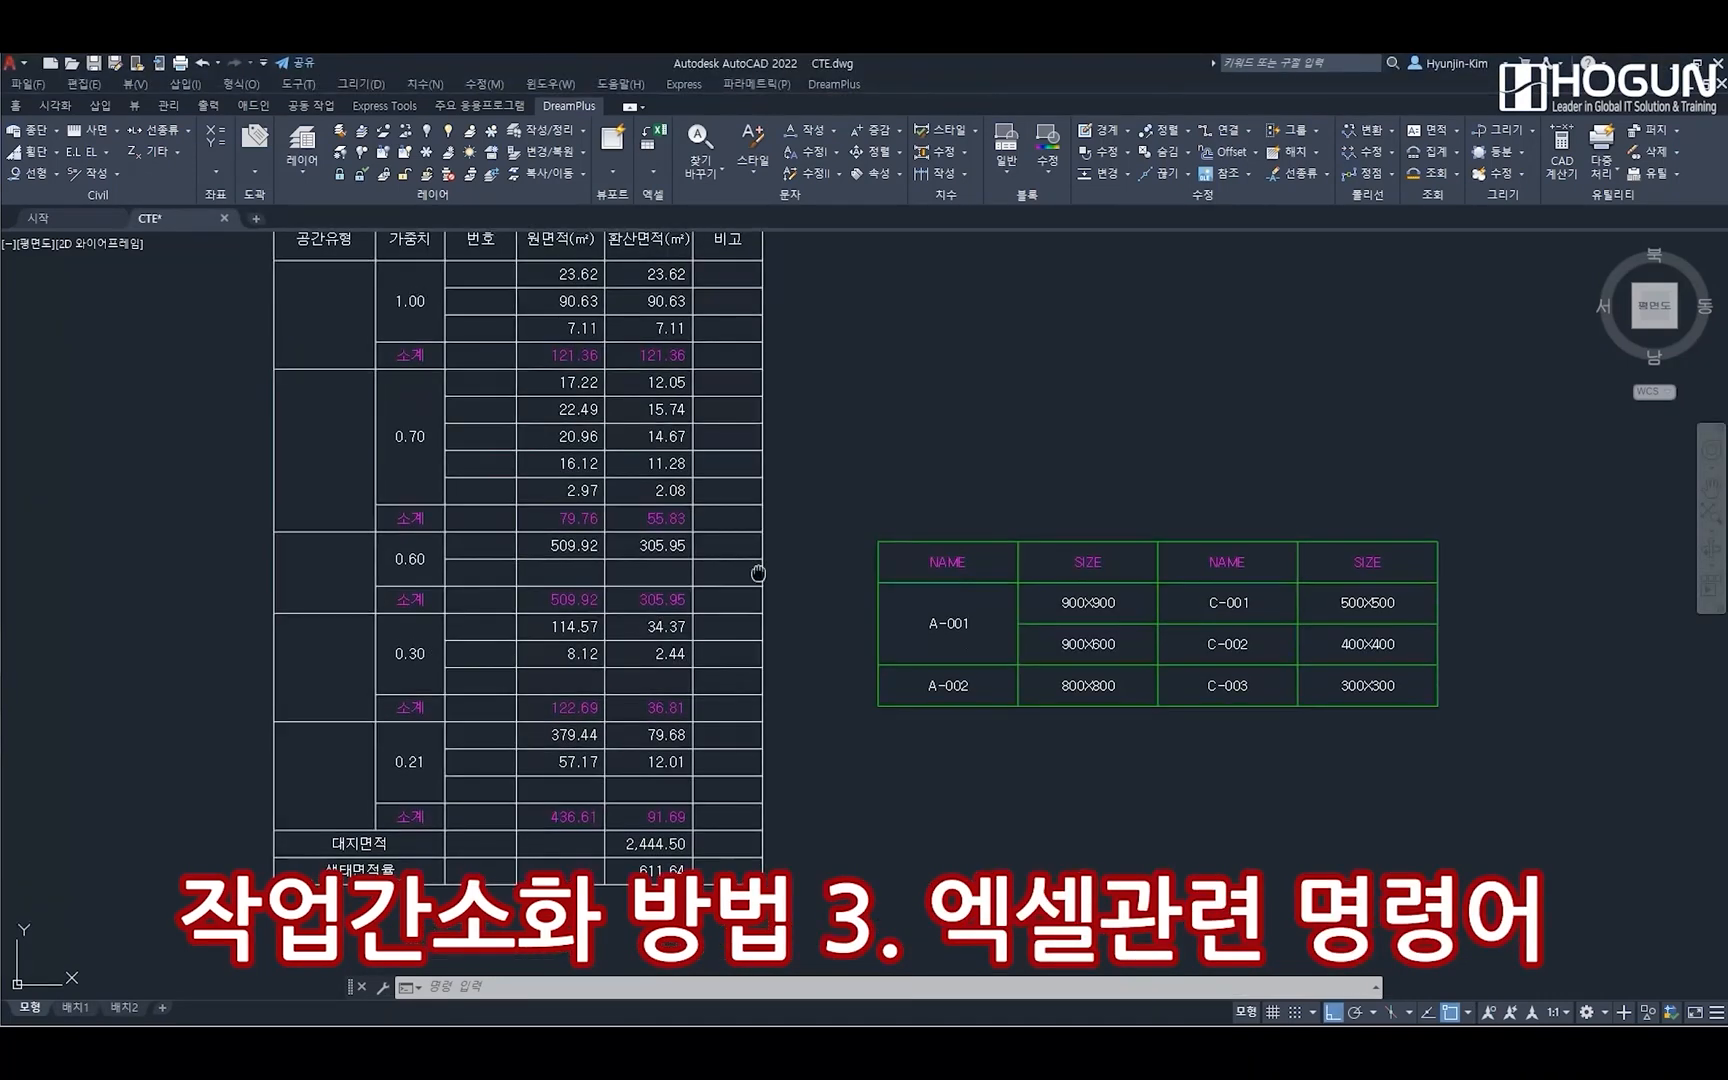
middle_click_drag(758, 572, 758, 607)
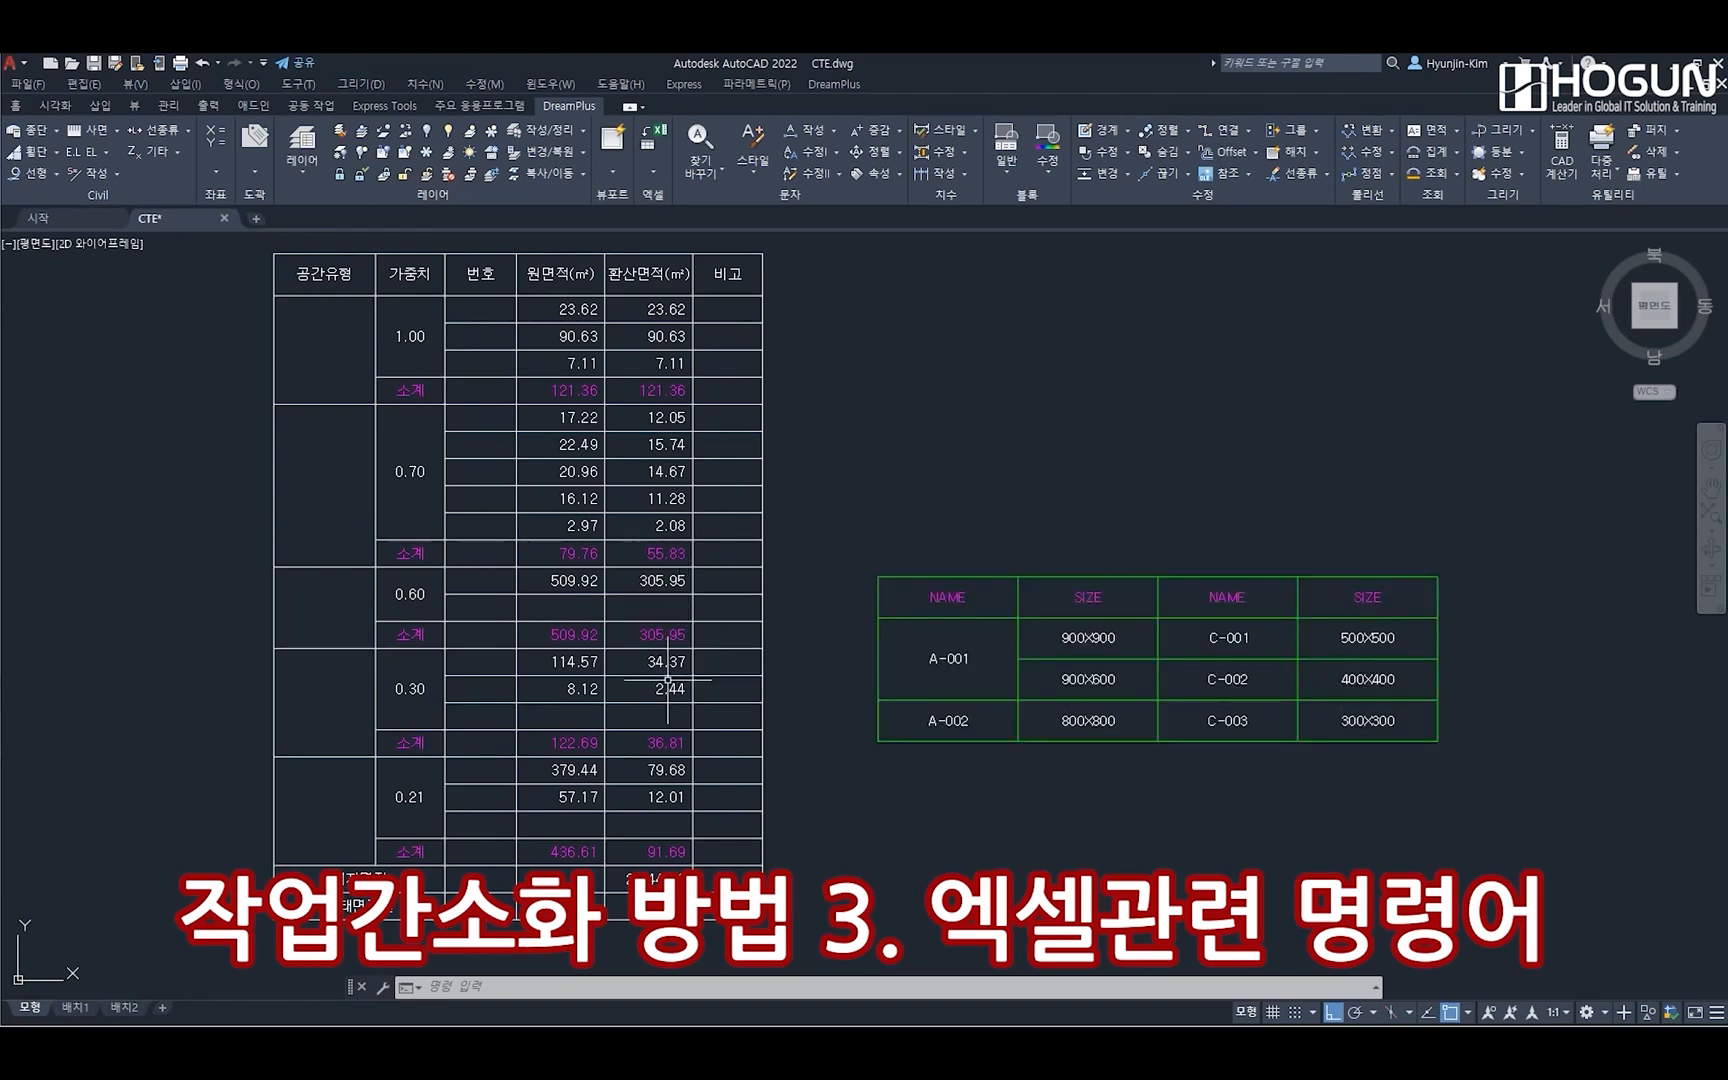
left_click(834, 84)
mouse_move(934, 225)
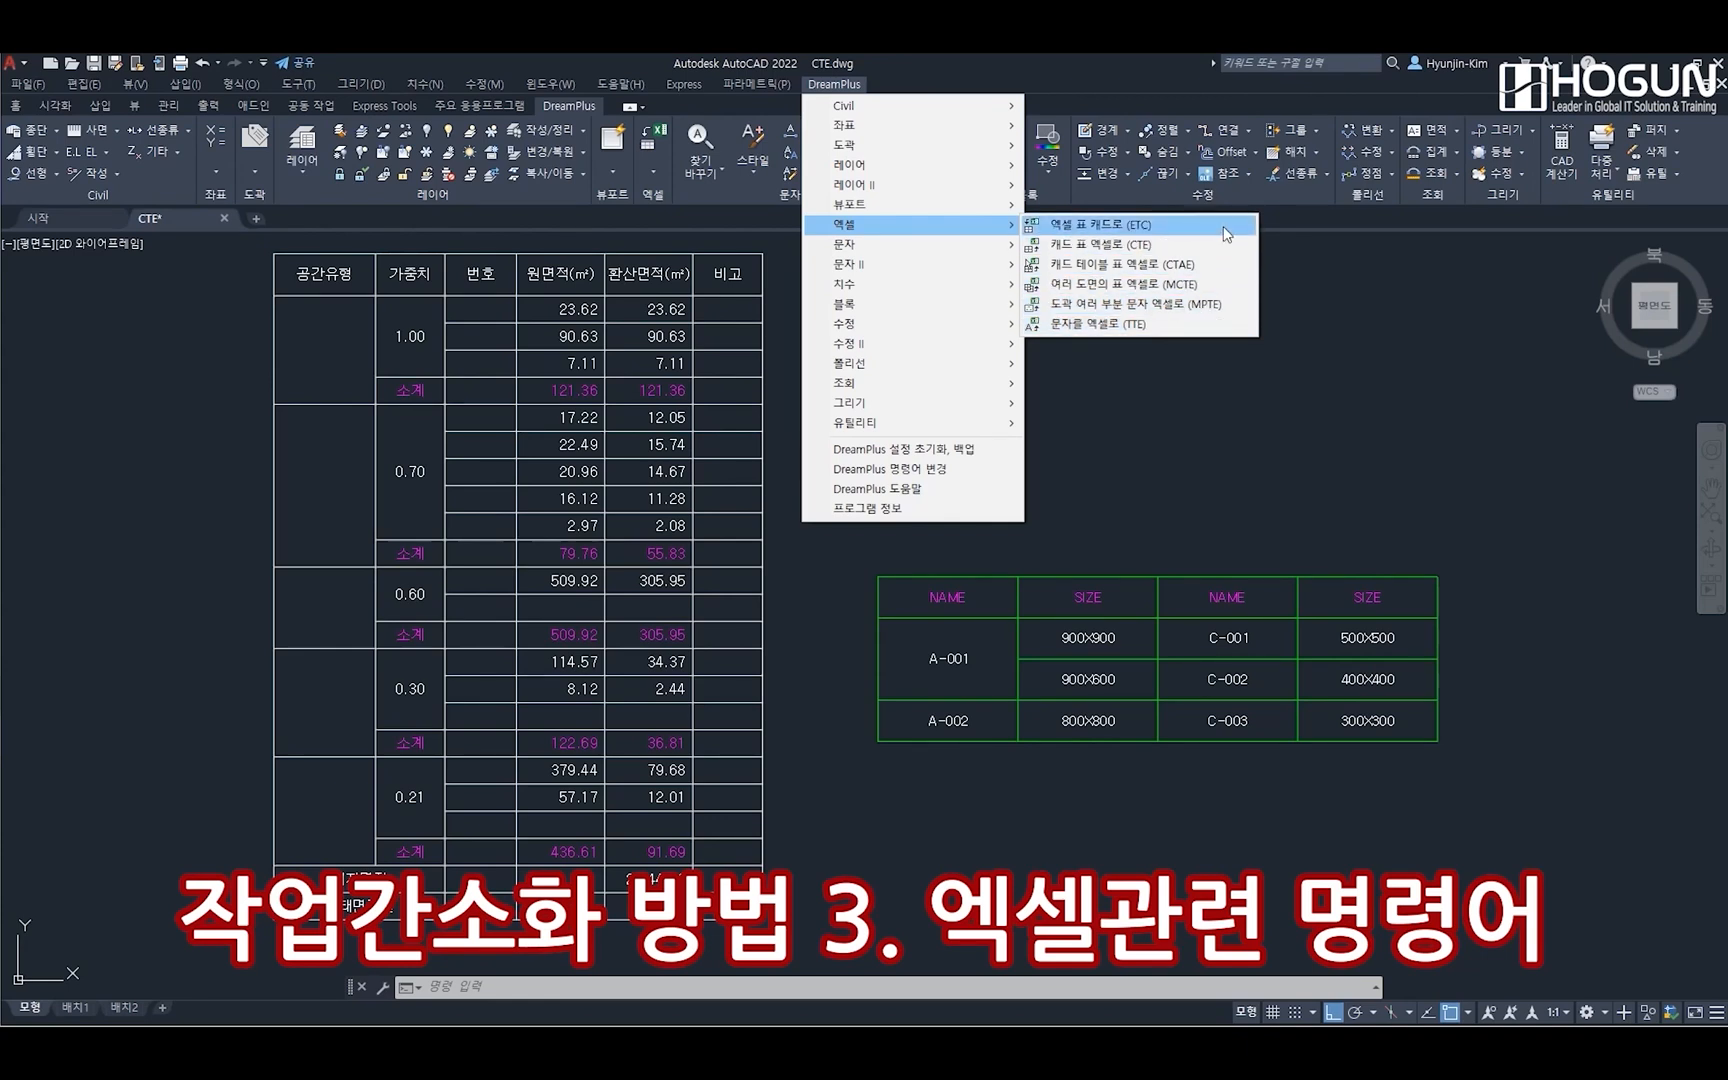
left_click(527, 986)
type("c")
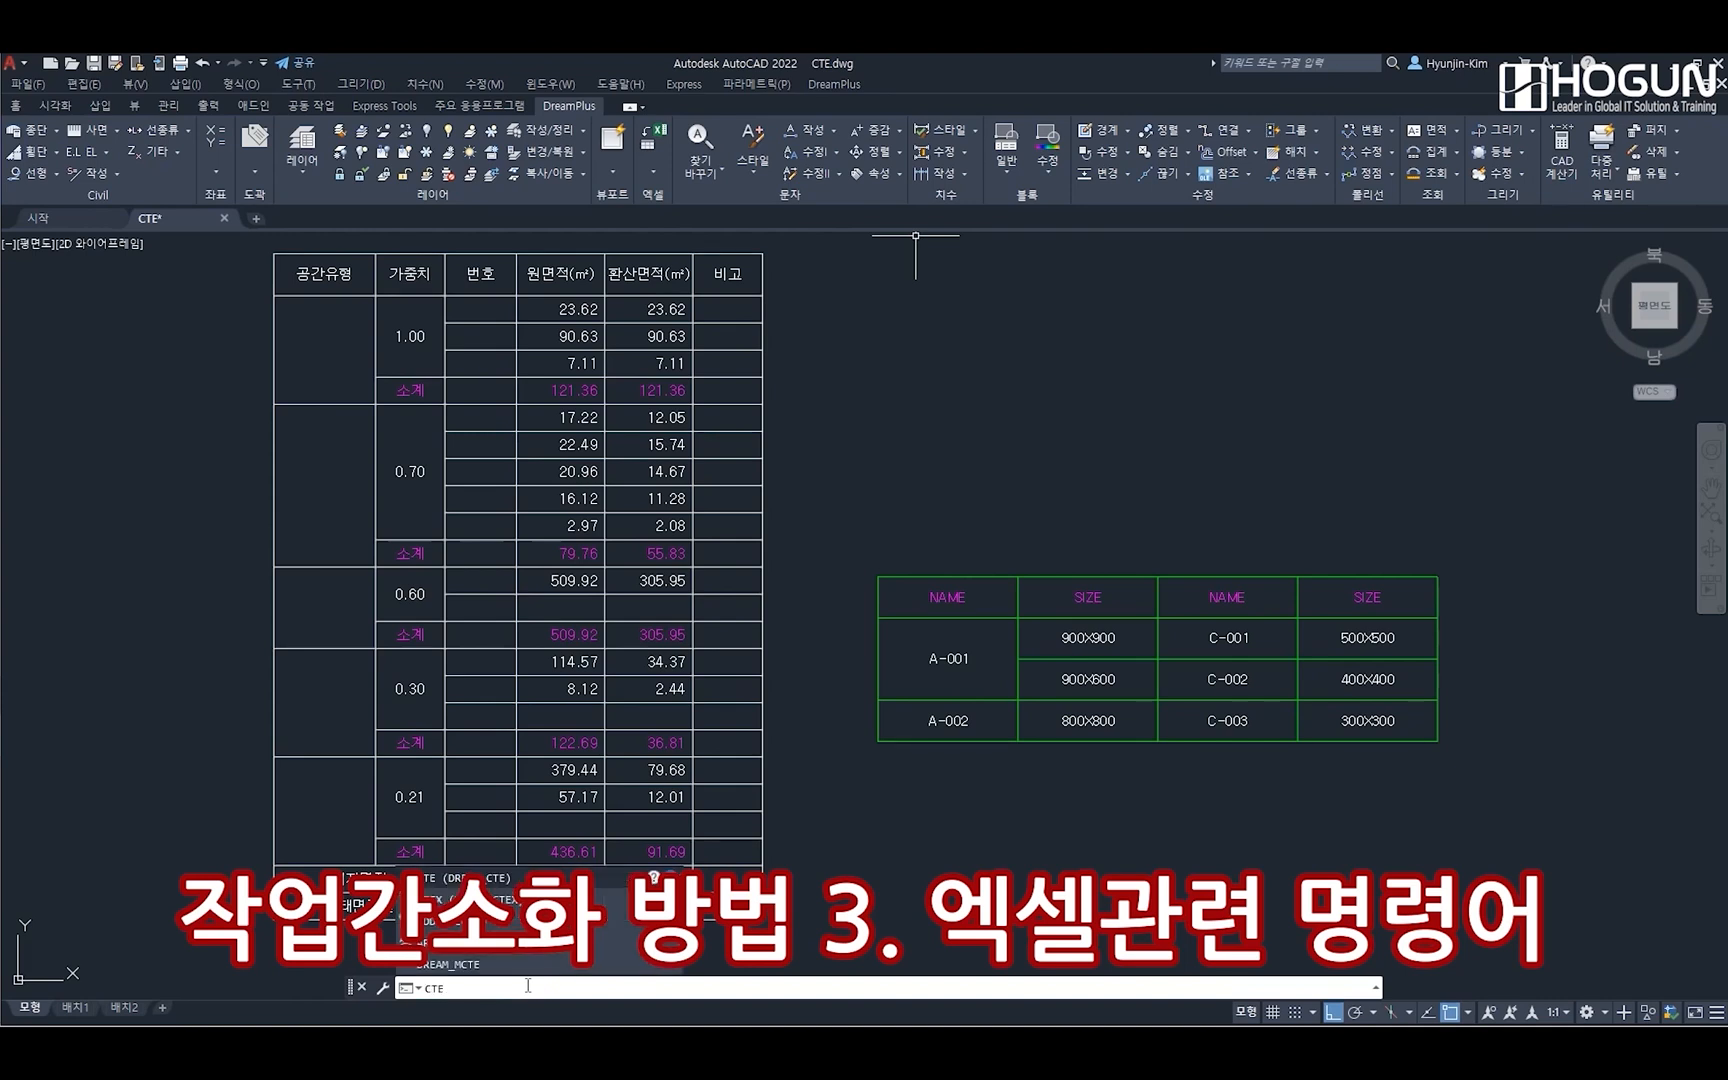
key("Return")
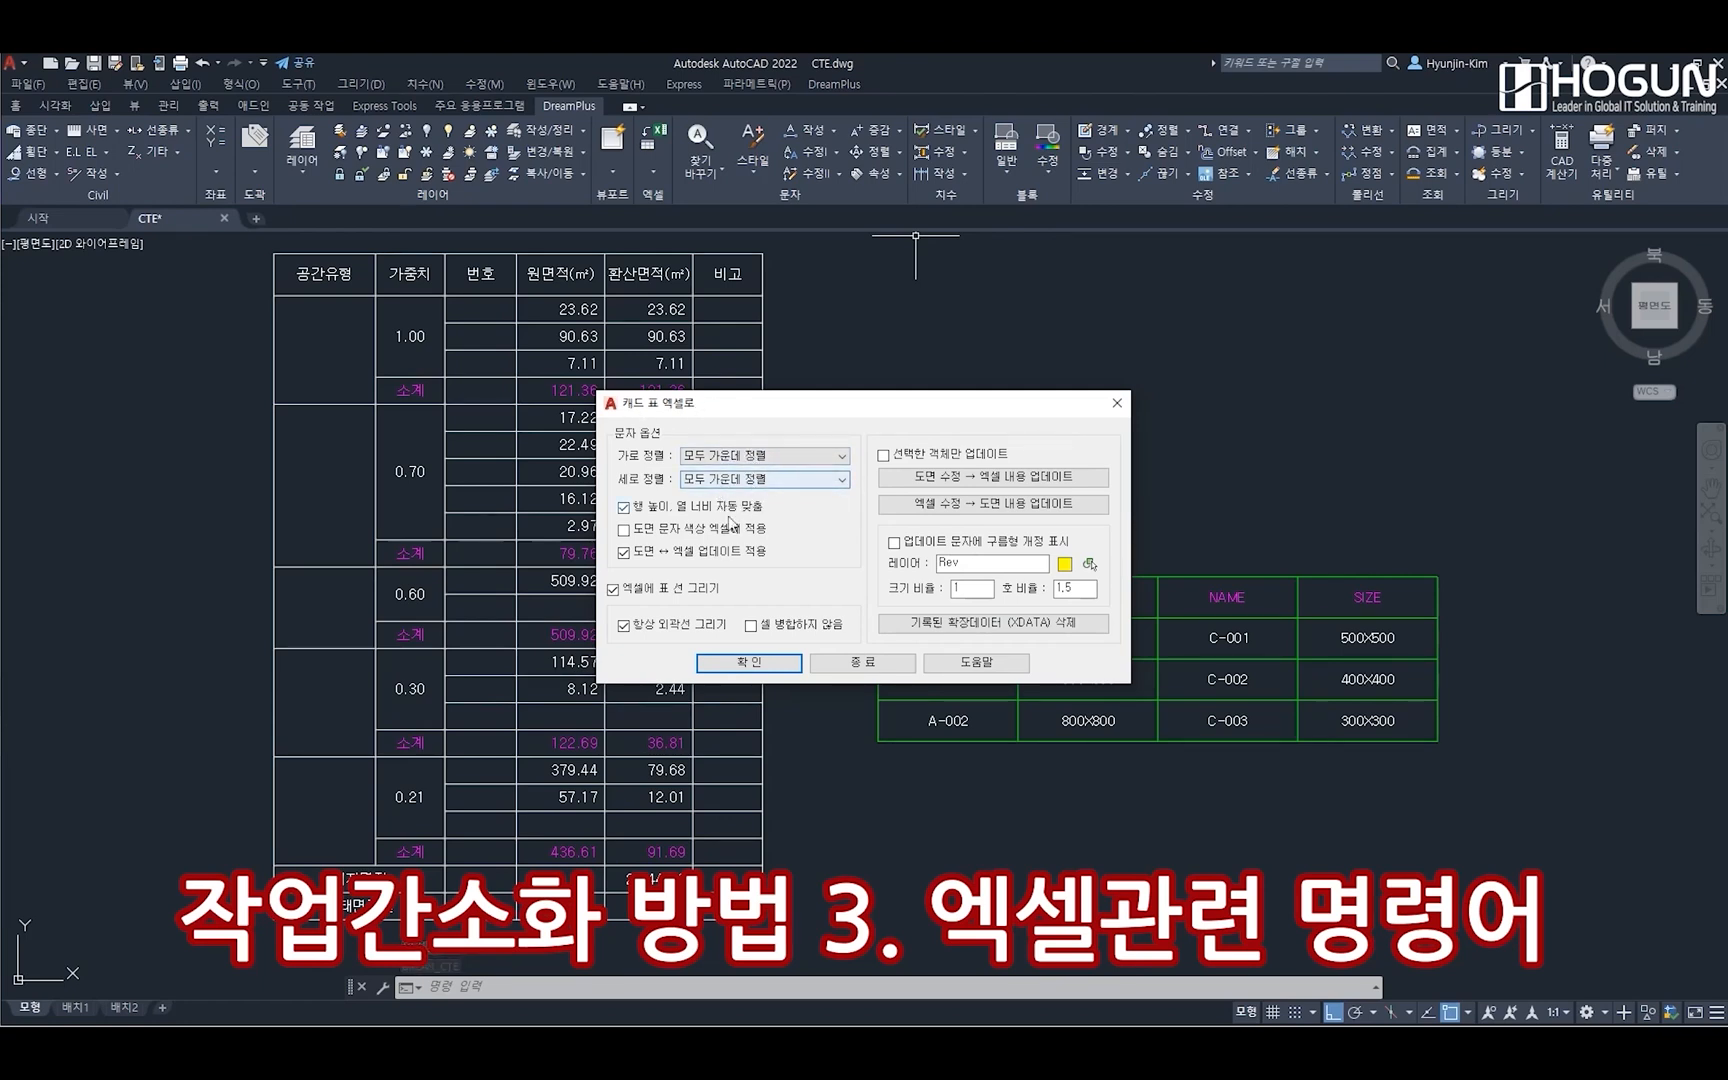
left_click(766, 668)
left_click(258, 244)
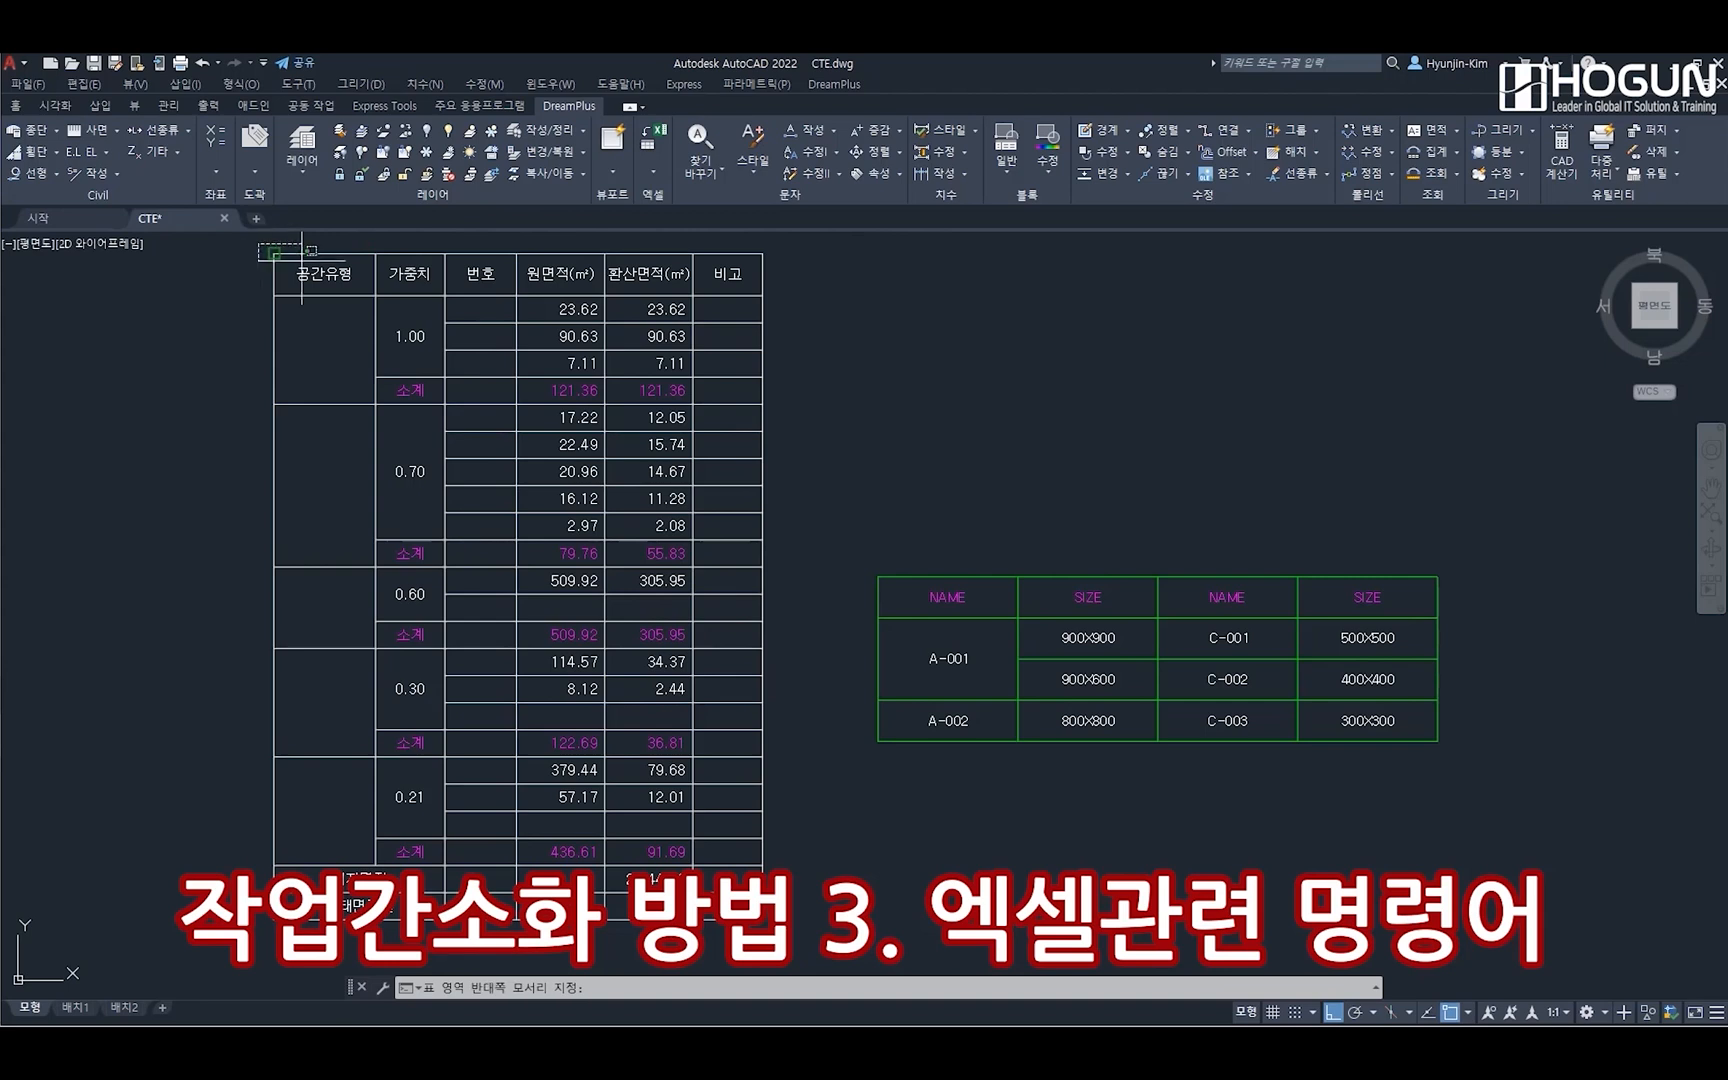
left_click(778, 929)
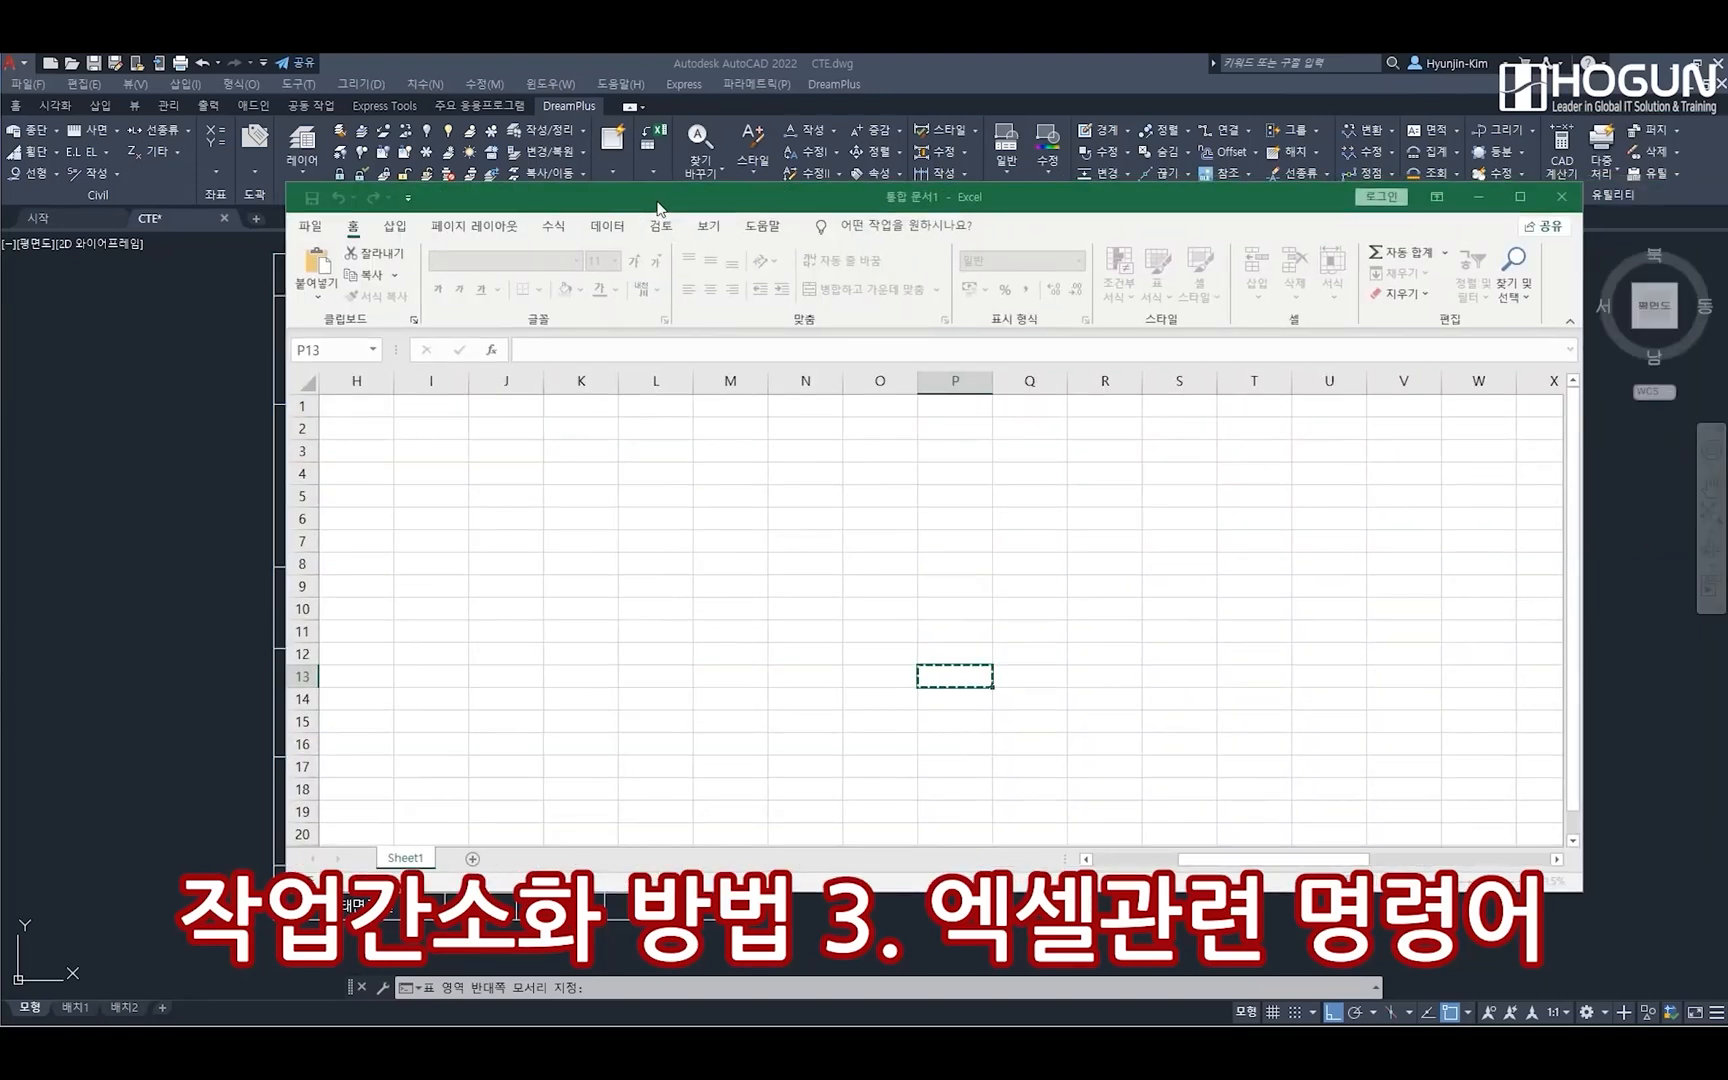
Place the exported table in the Excel sheet with its upper-left corner at cell I2, and set the workbook beside the drawing
double_click(789, 207)
left_click_drag(826, 536, 856, 325)
left_click(140, 300)
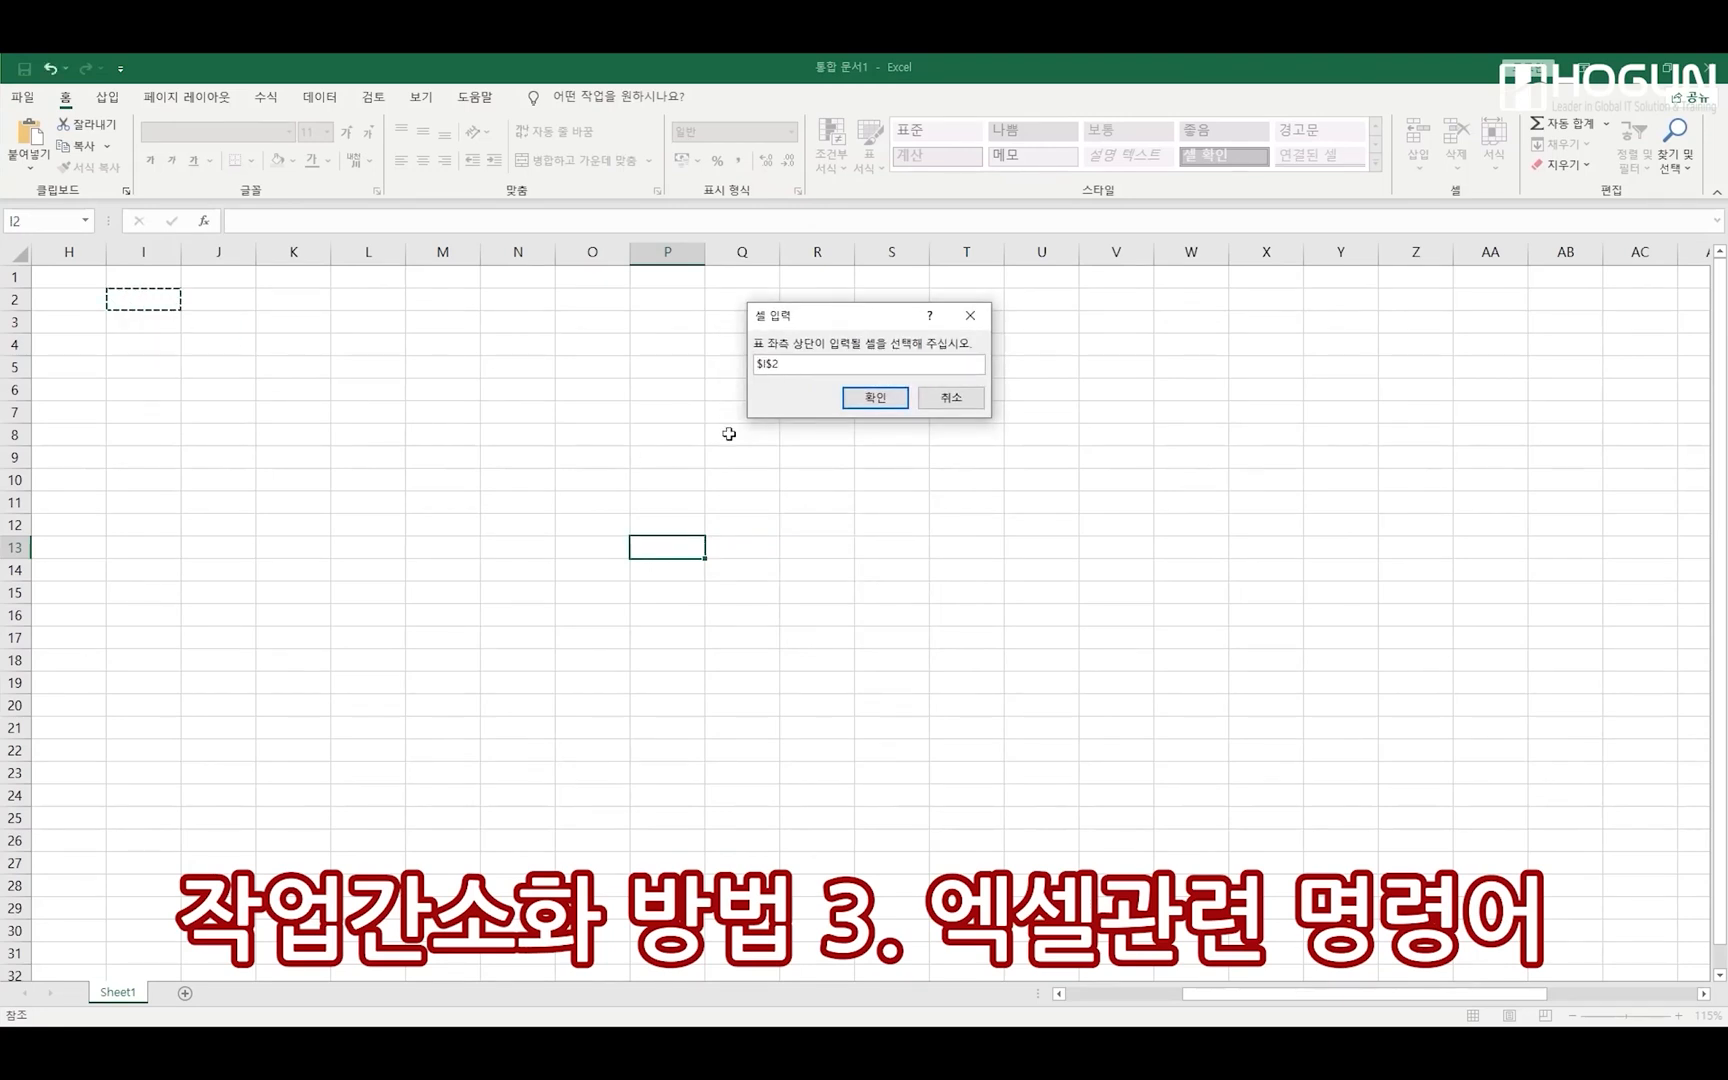
left_click(875, 398)
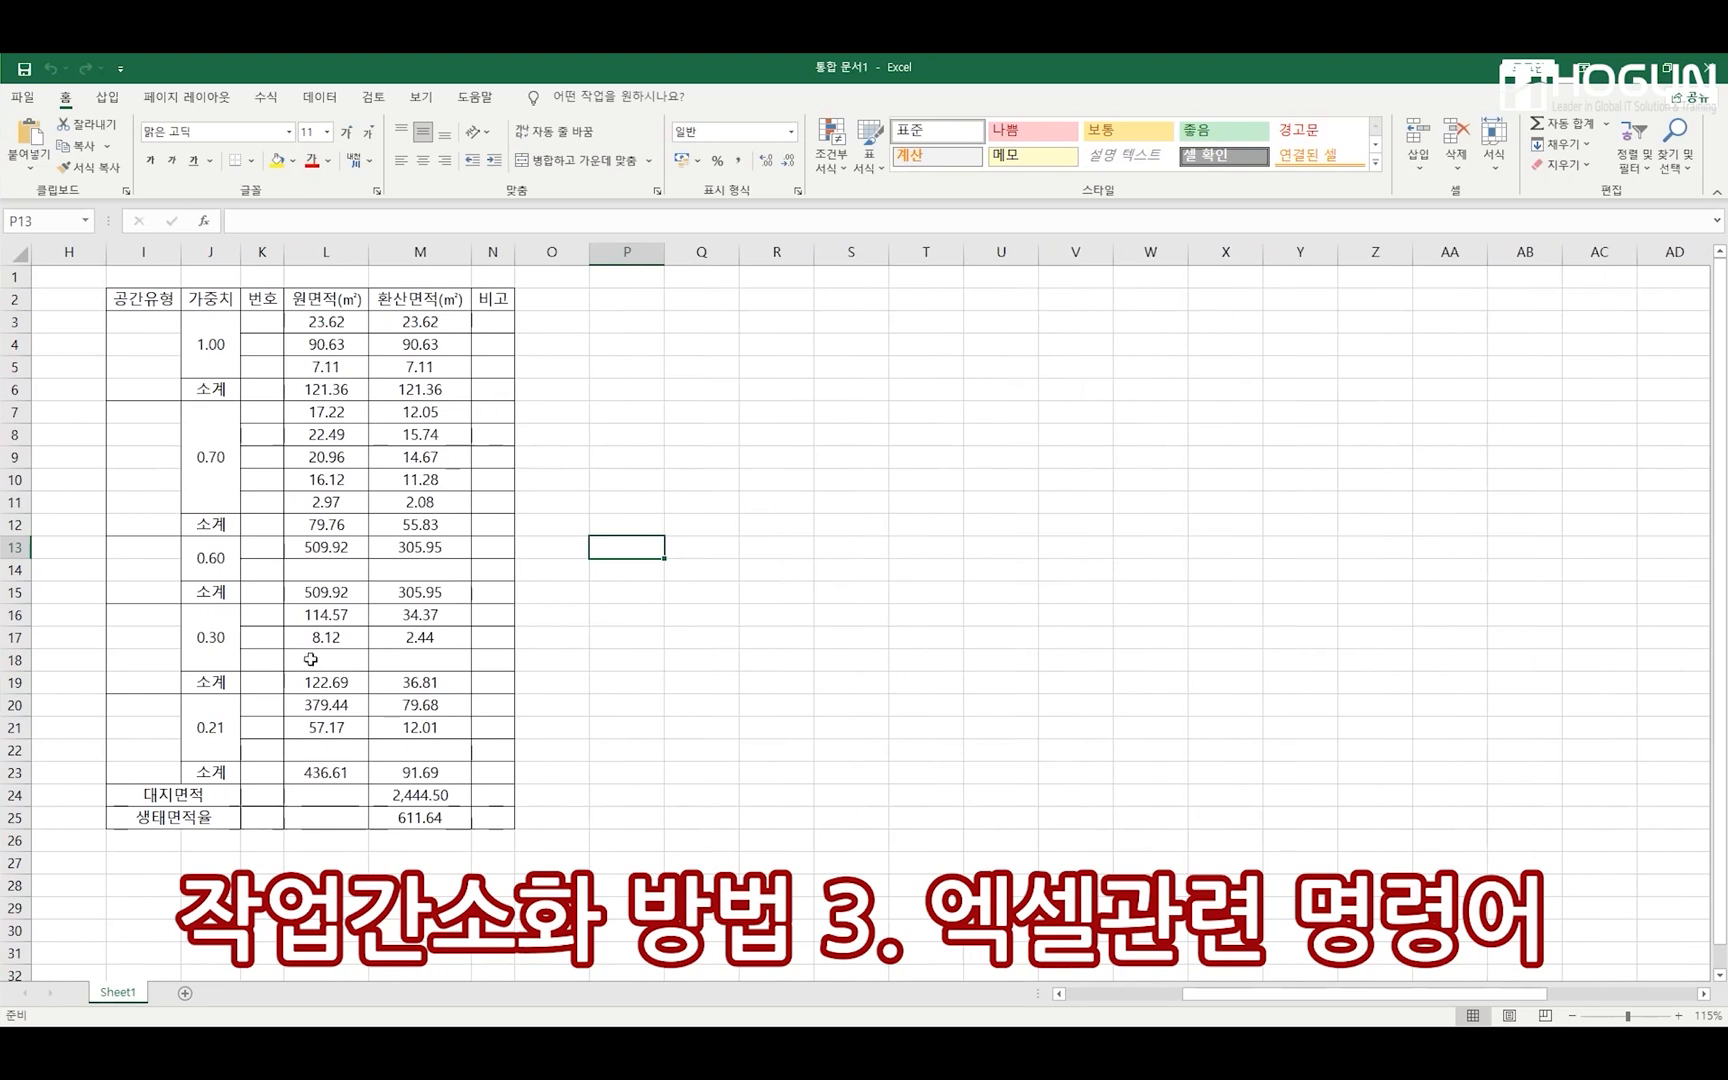
double_click(700, 64)
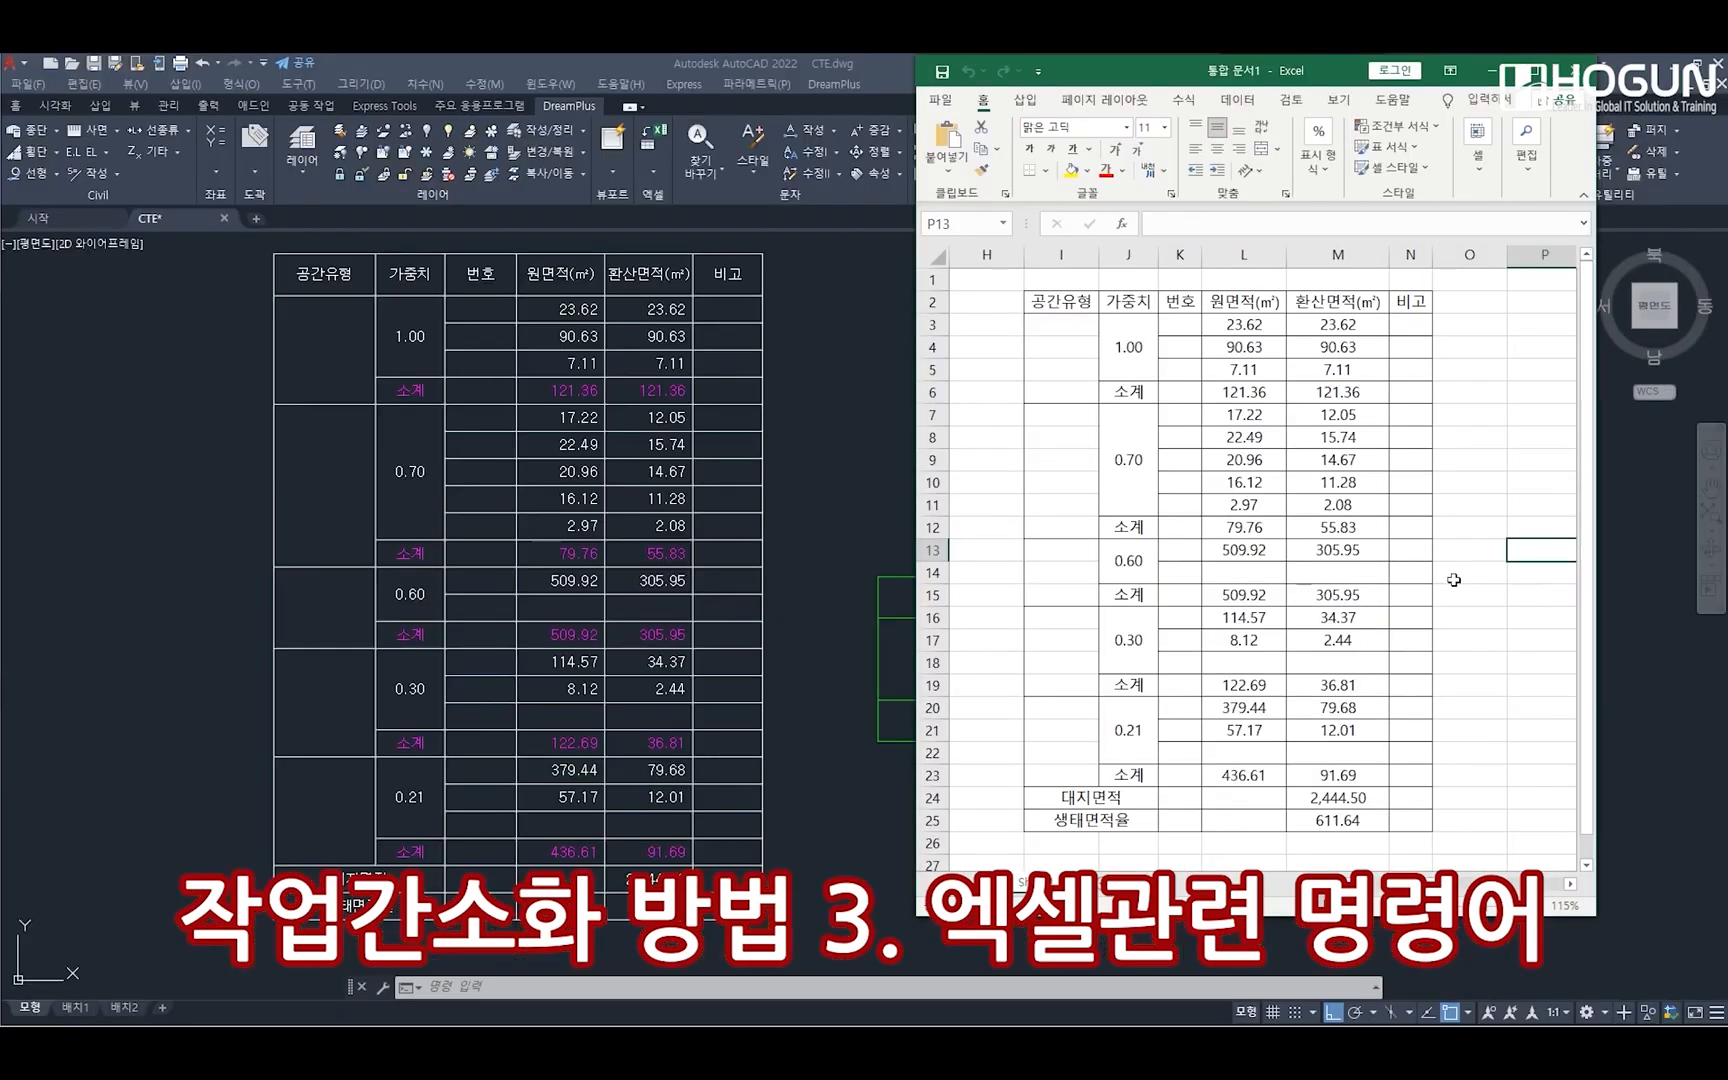
In the AutoCAD drawing, change the white table's first three headers to XXX, YYY and ZZ
left_click(345, 284)
double_click(345, 282)
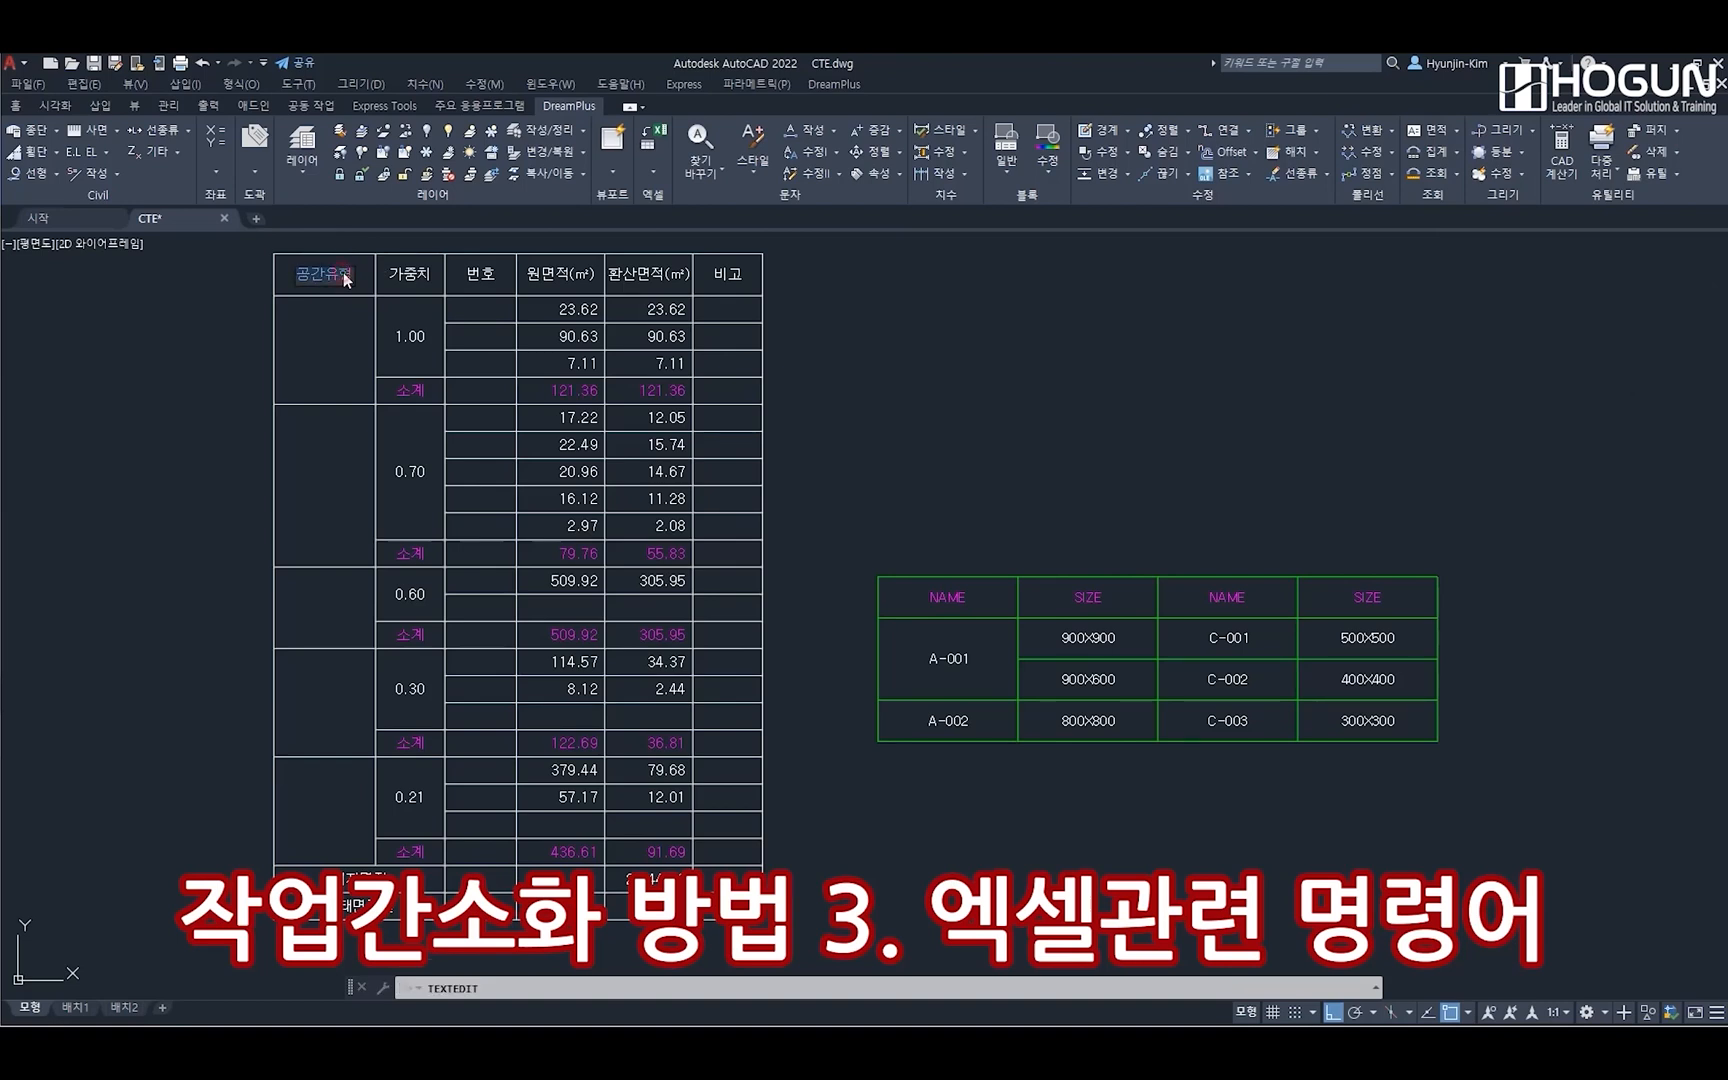
type("xxxxxx")
left_click(418, 279)
left_click(418, 281)
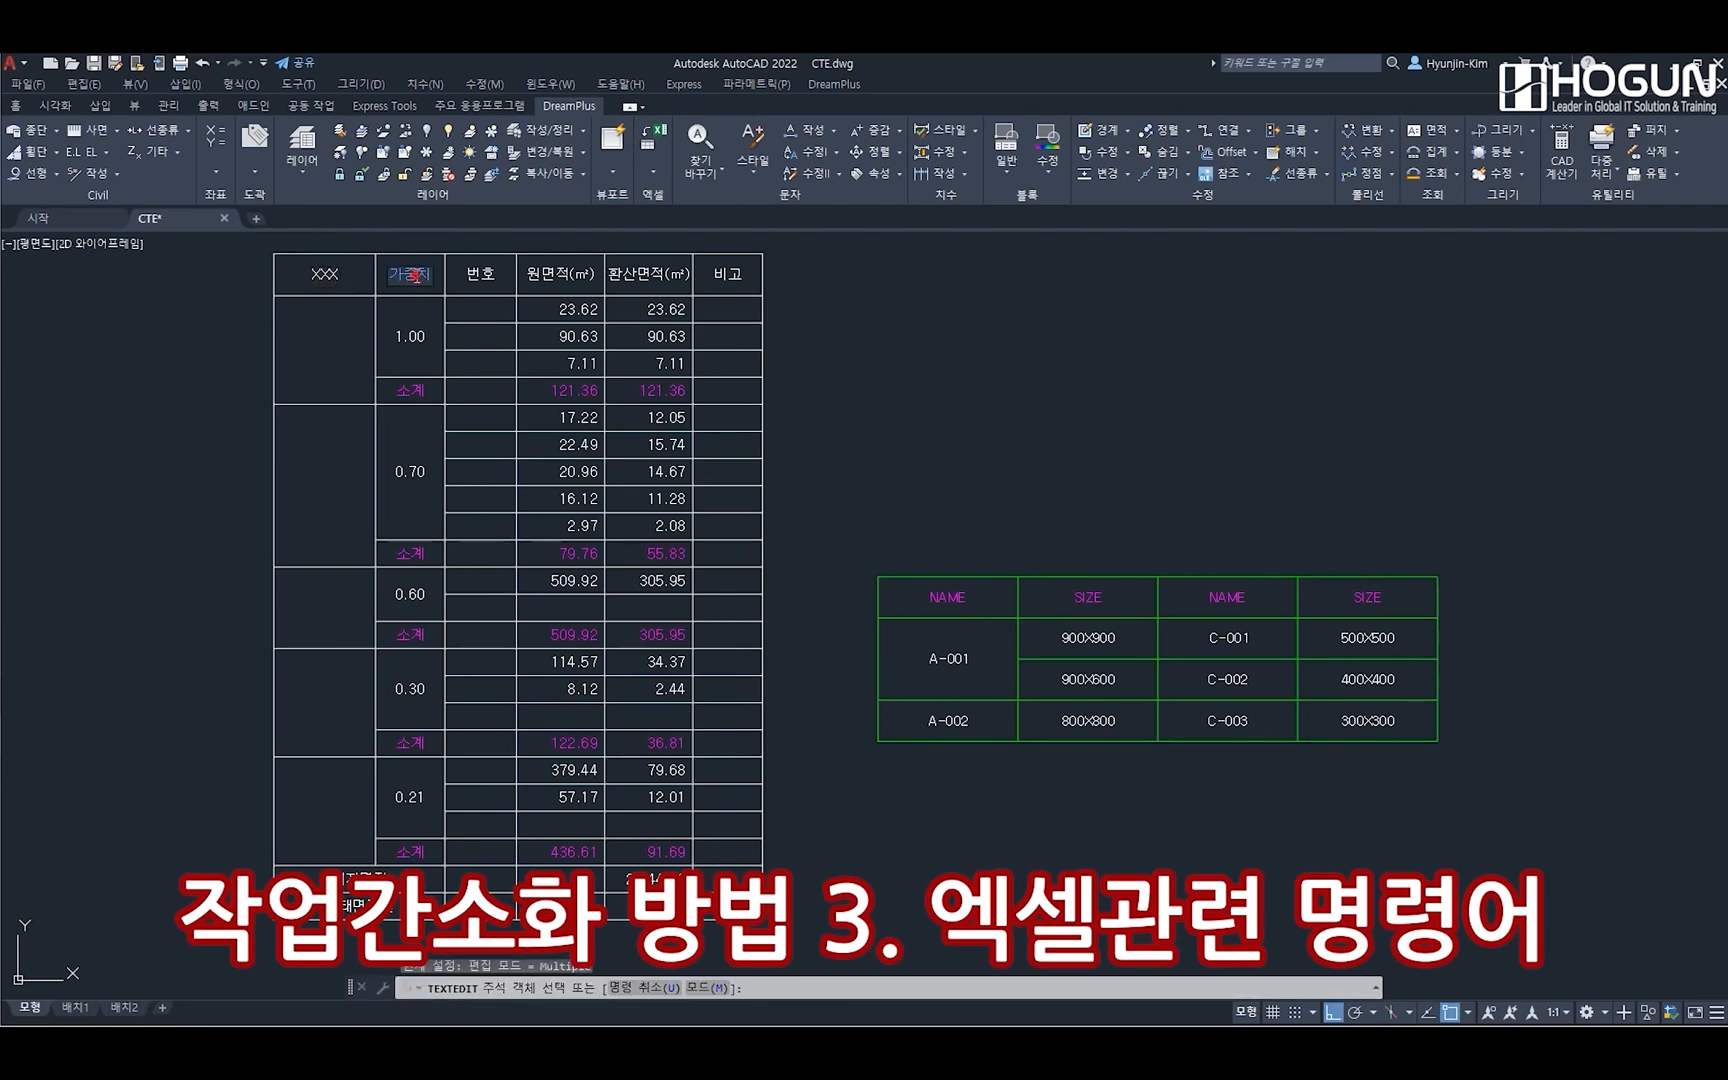
type("yyy")
key("ctrl+Return")
left_click(475, 275)
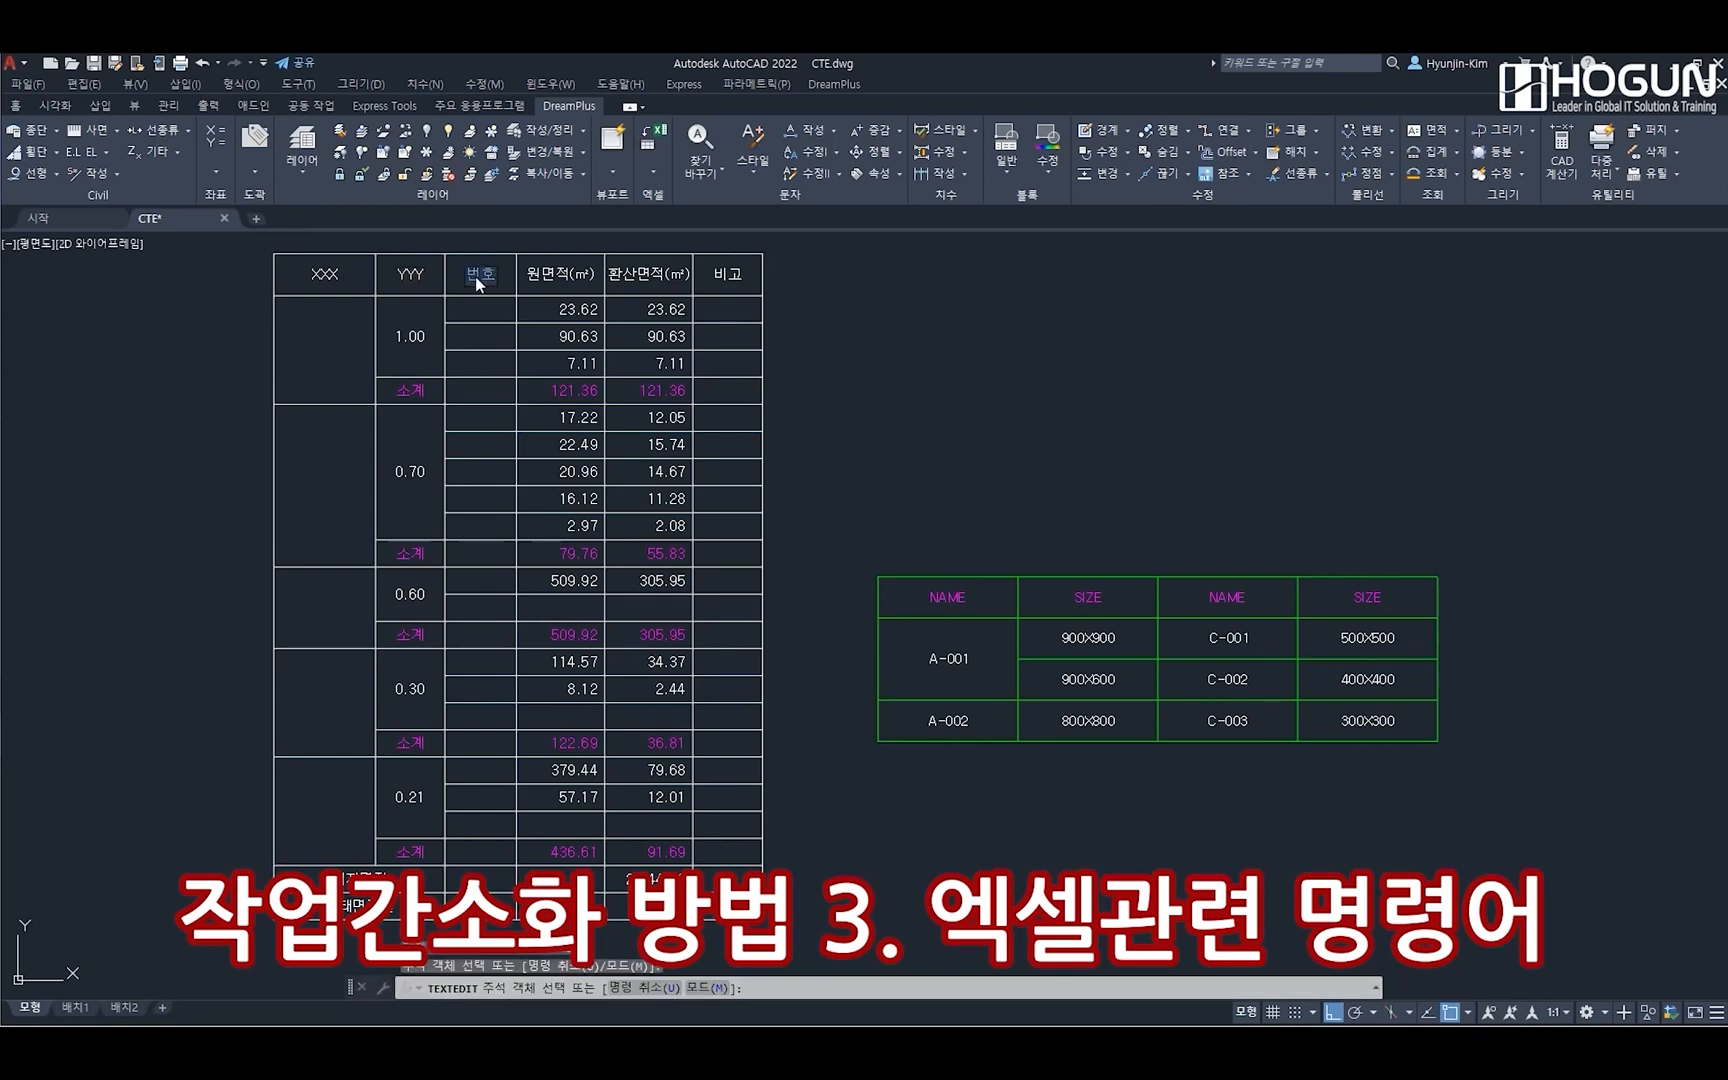
type("zz")
key("ctrl+Return")
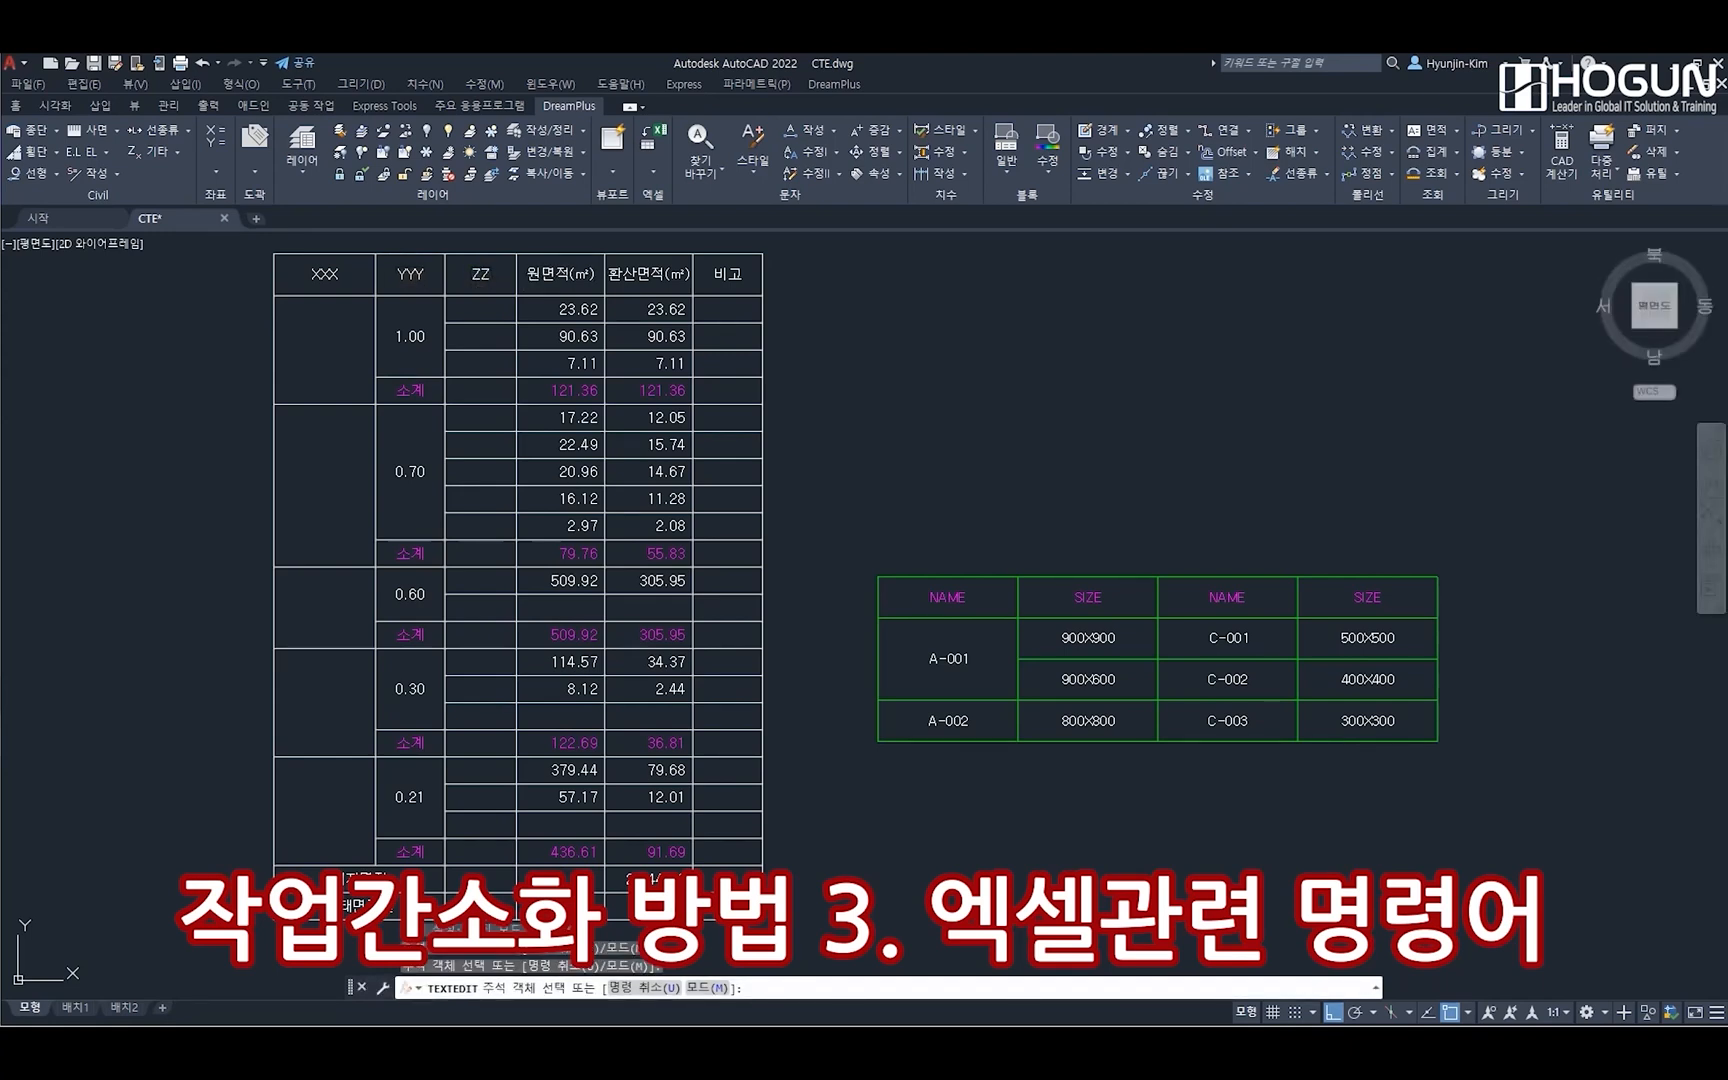
Change the white table's last three headers to XXX, YYY and XX, and end text editing
left_click(552, 281)
type("xxx")
key("ctrl+Return")
left_click(649, 275)
type("yyy")
key("ctrl+Return")
left_click(727, 278)
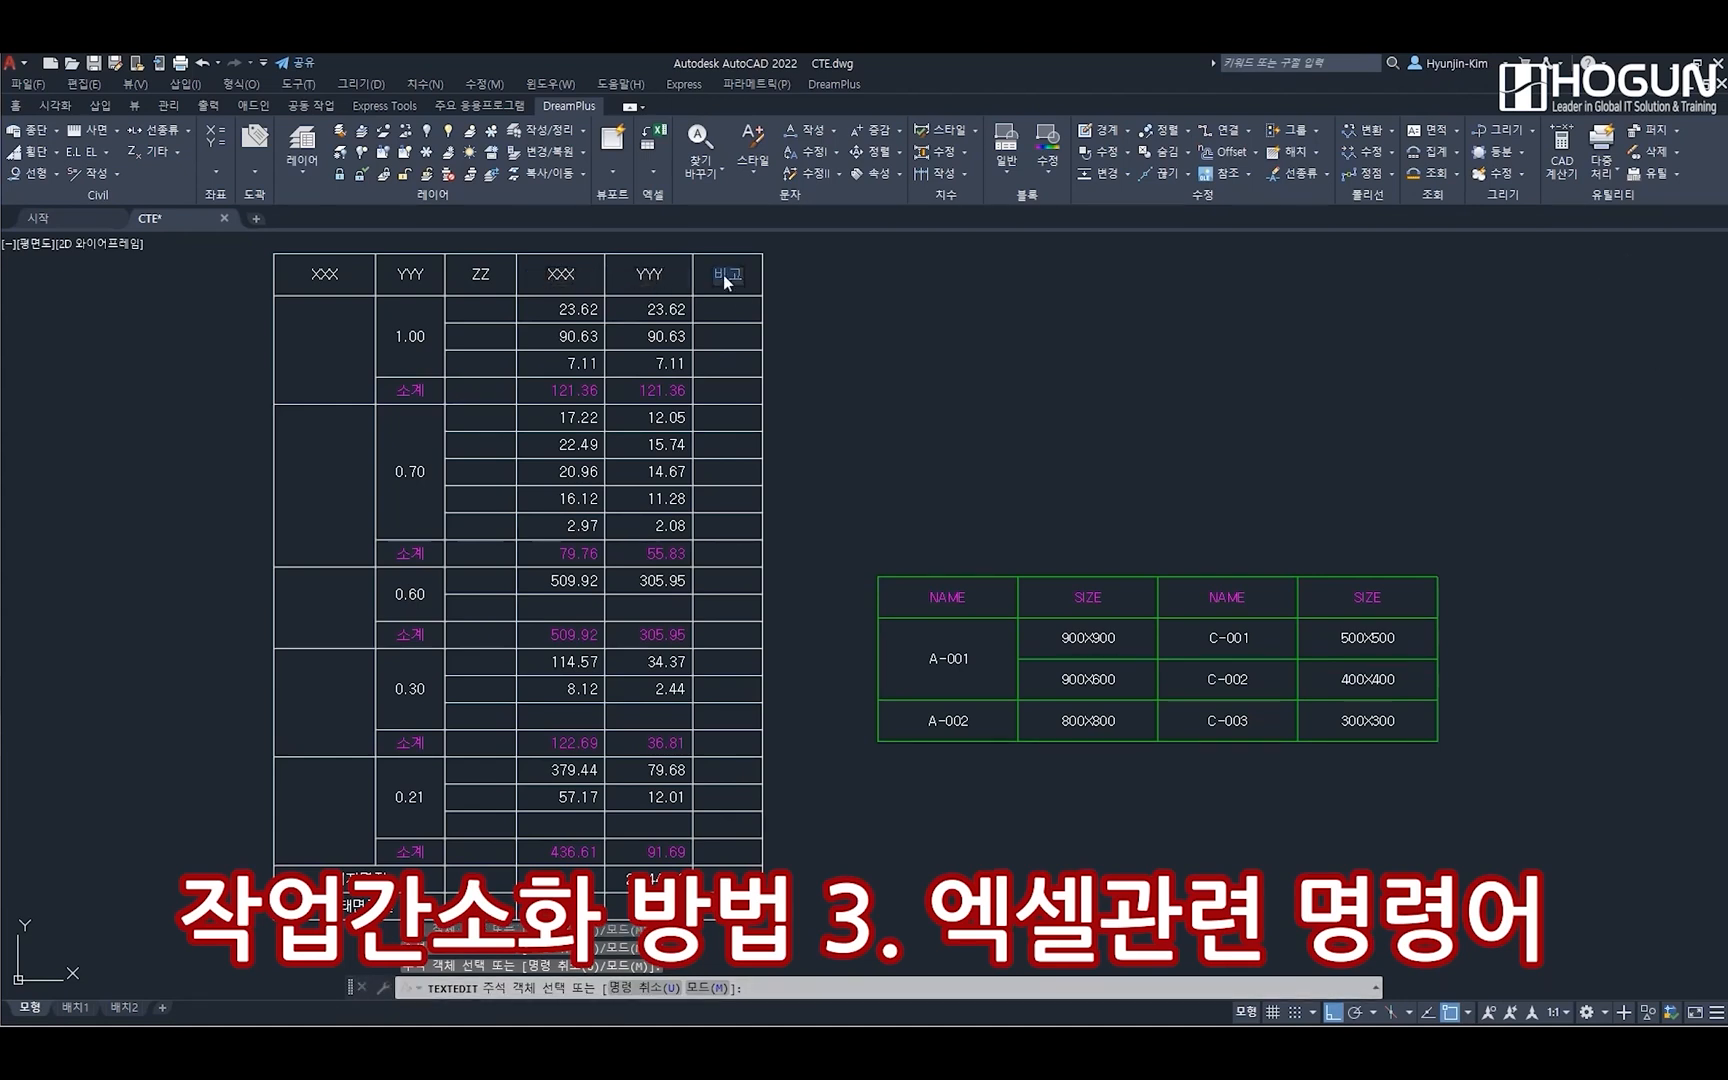
type("xx")
key("ctrl+Return")
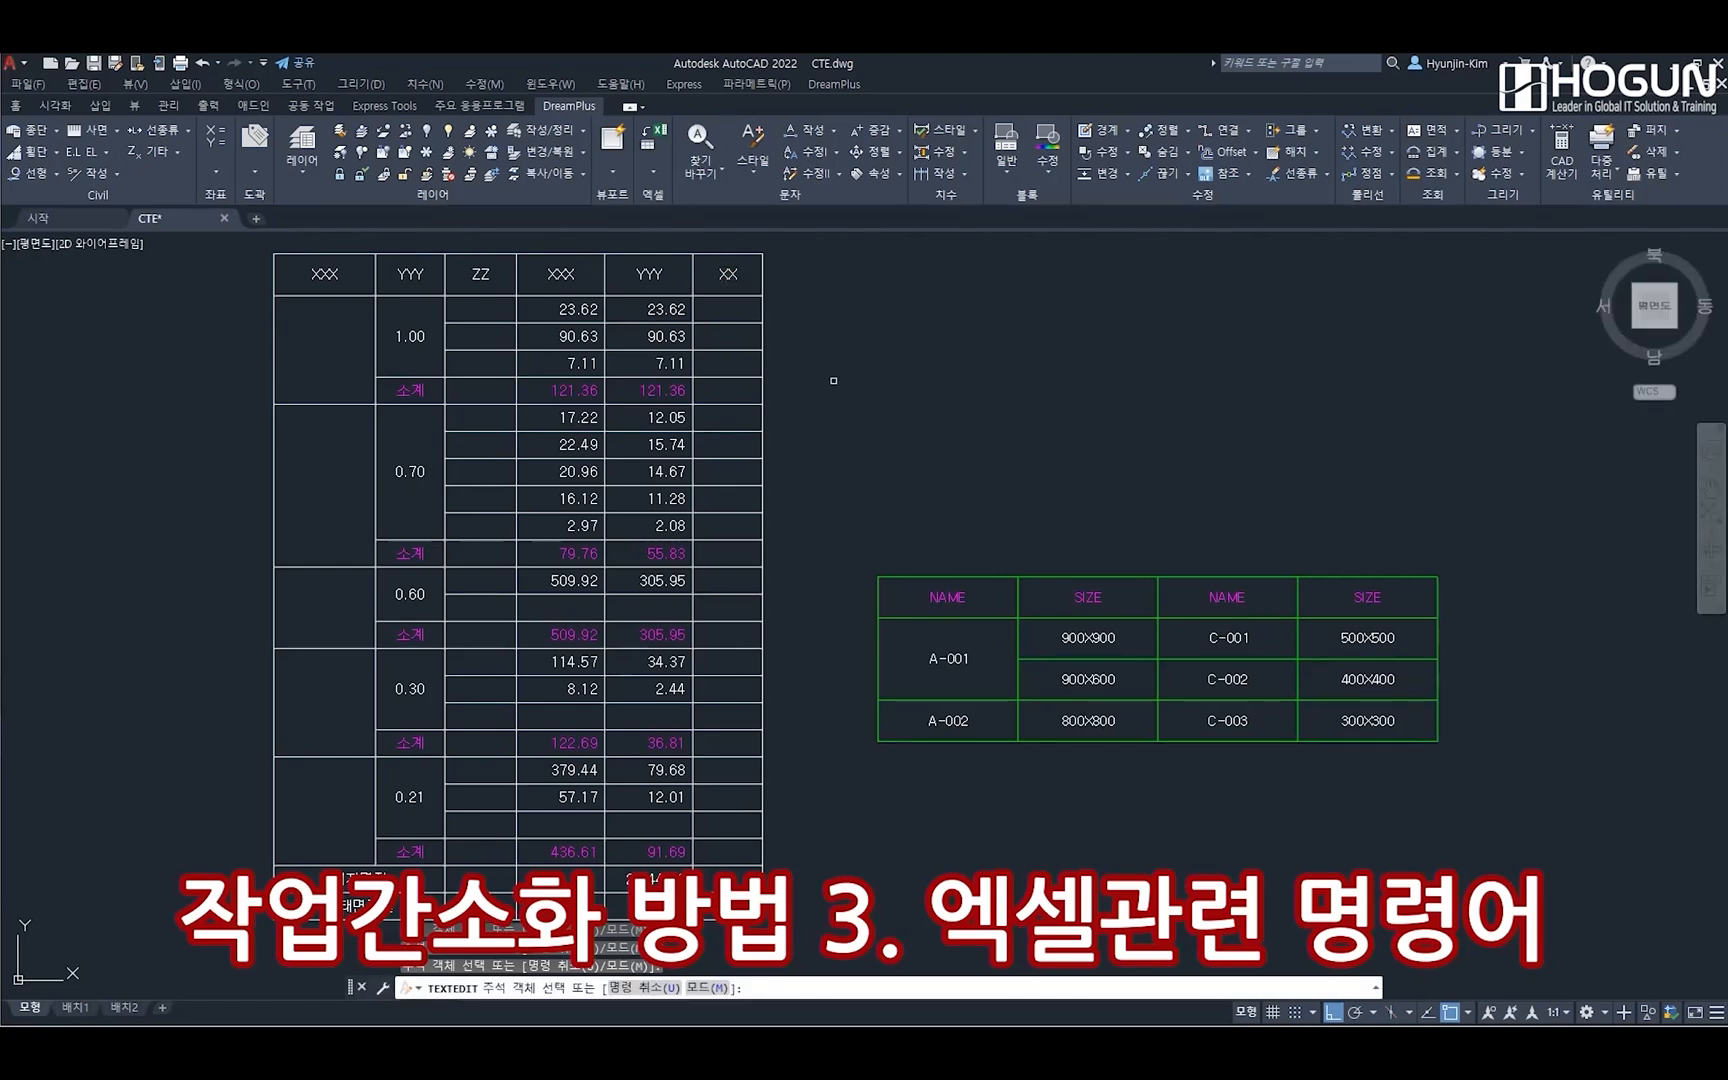
key("Escape")
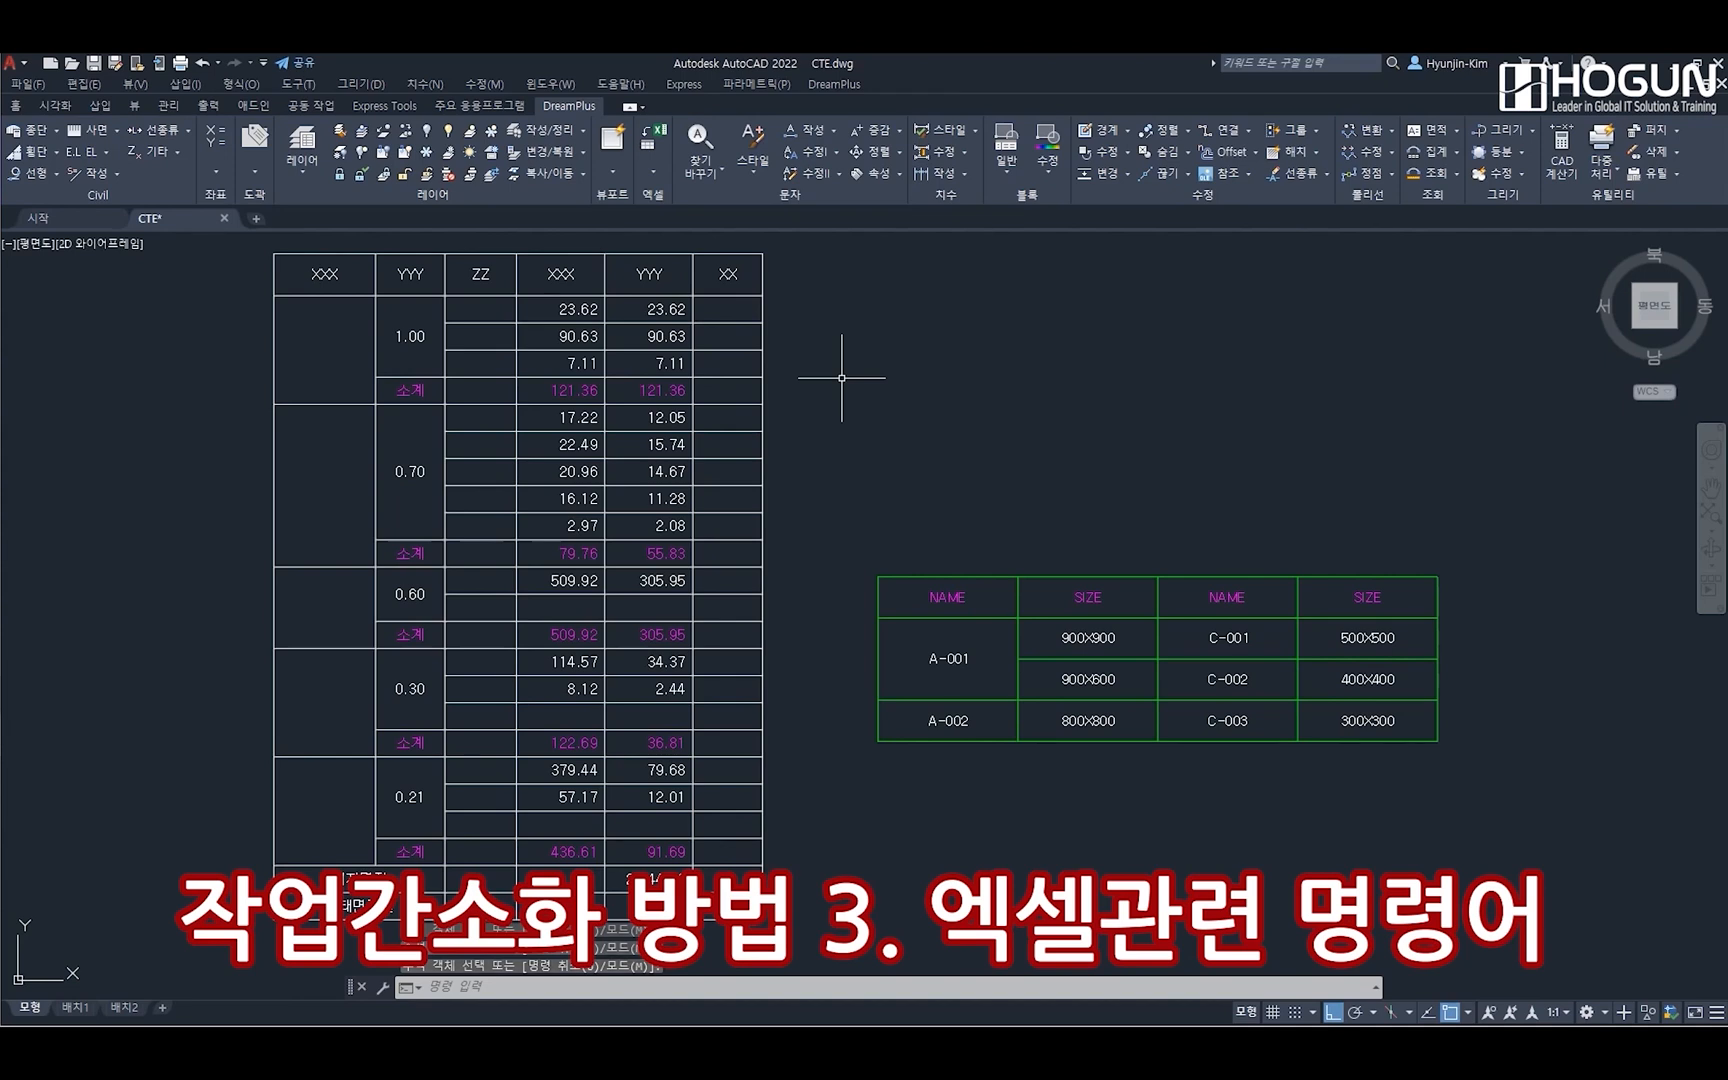
Run CTE to update the Excel contents from the modified drawing, and switch to the Excel workbook
type("cte")
key("Return")
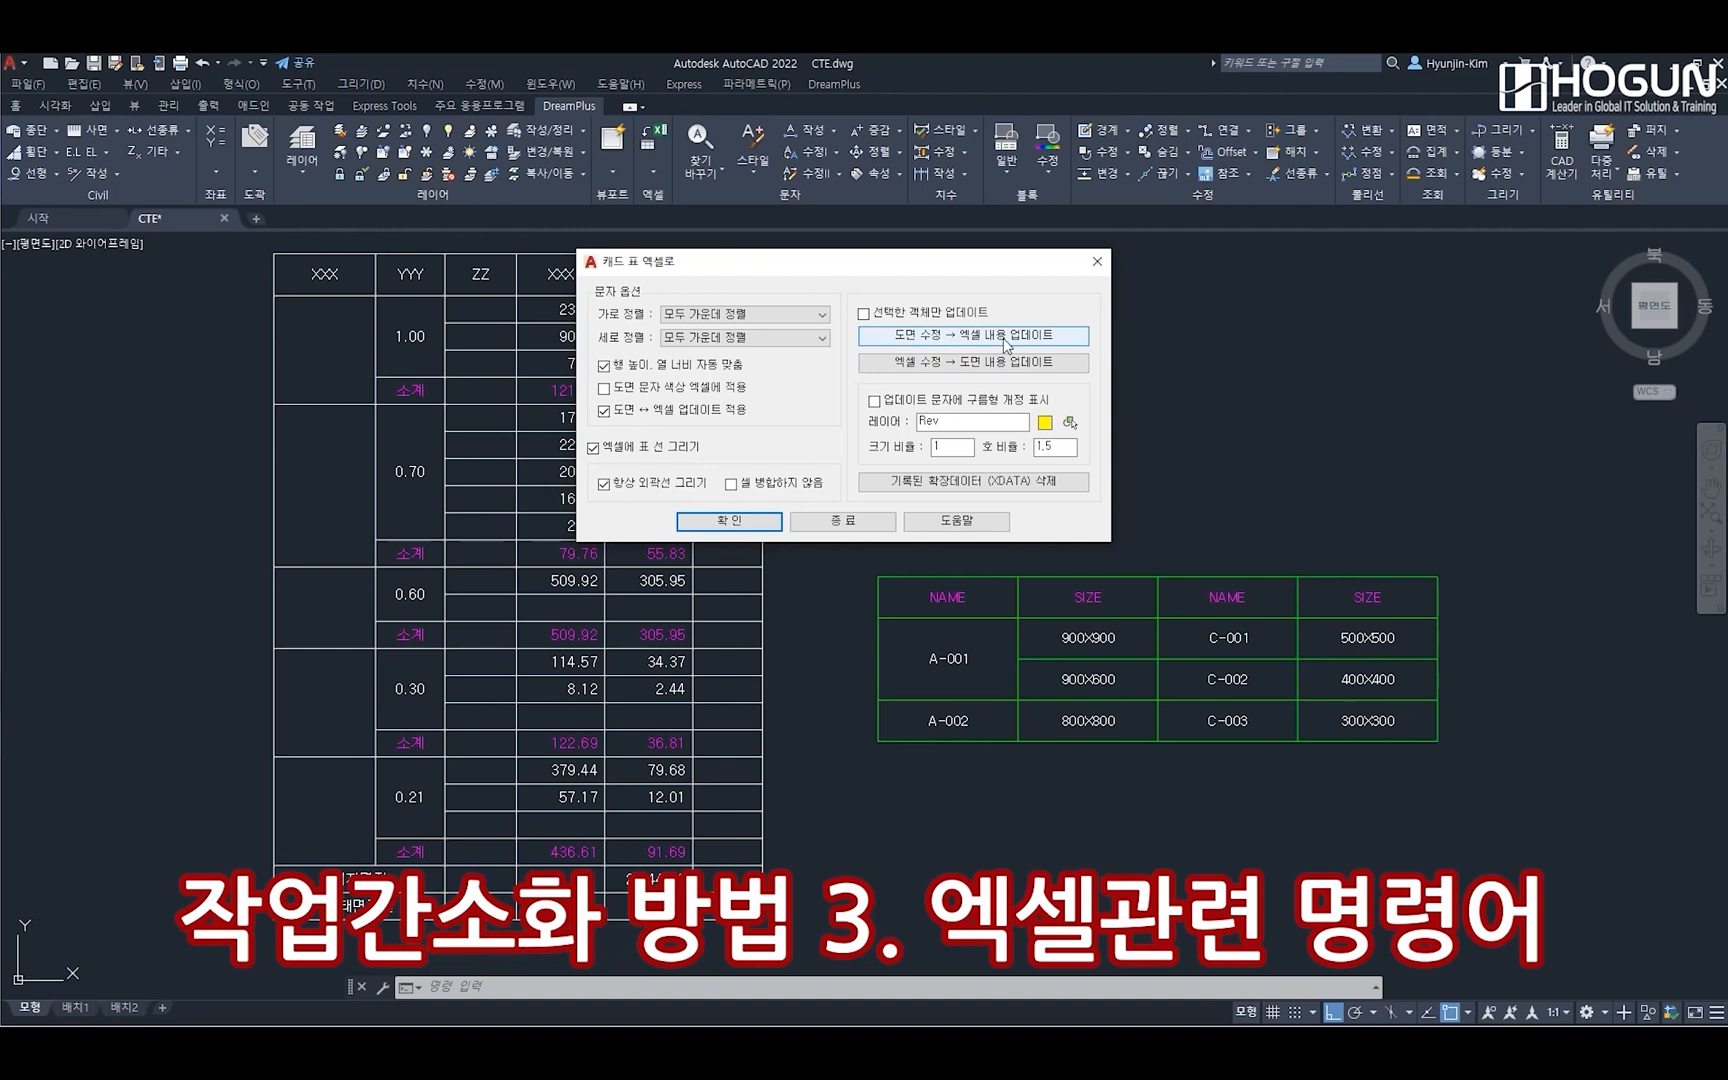
left_click(964, 340)
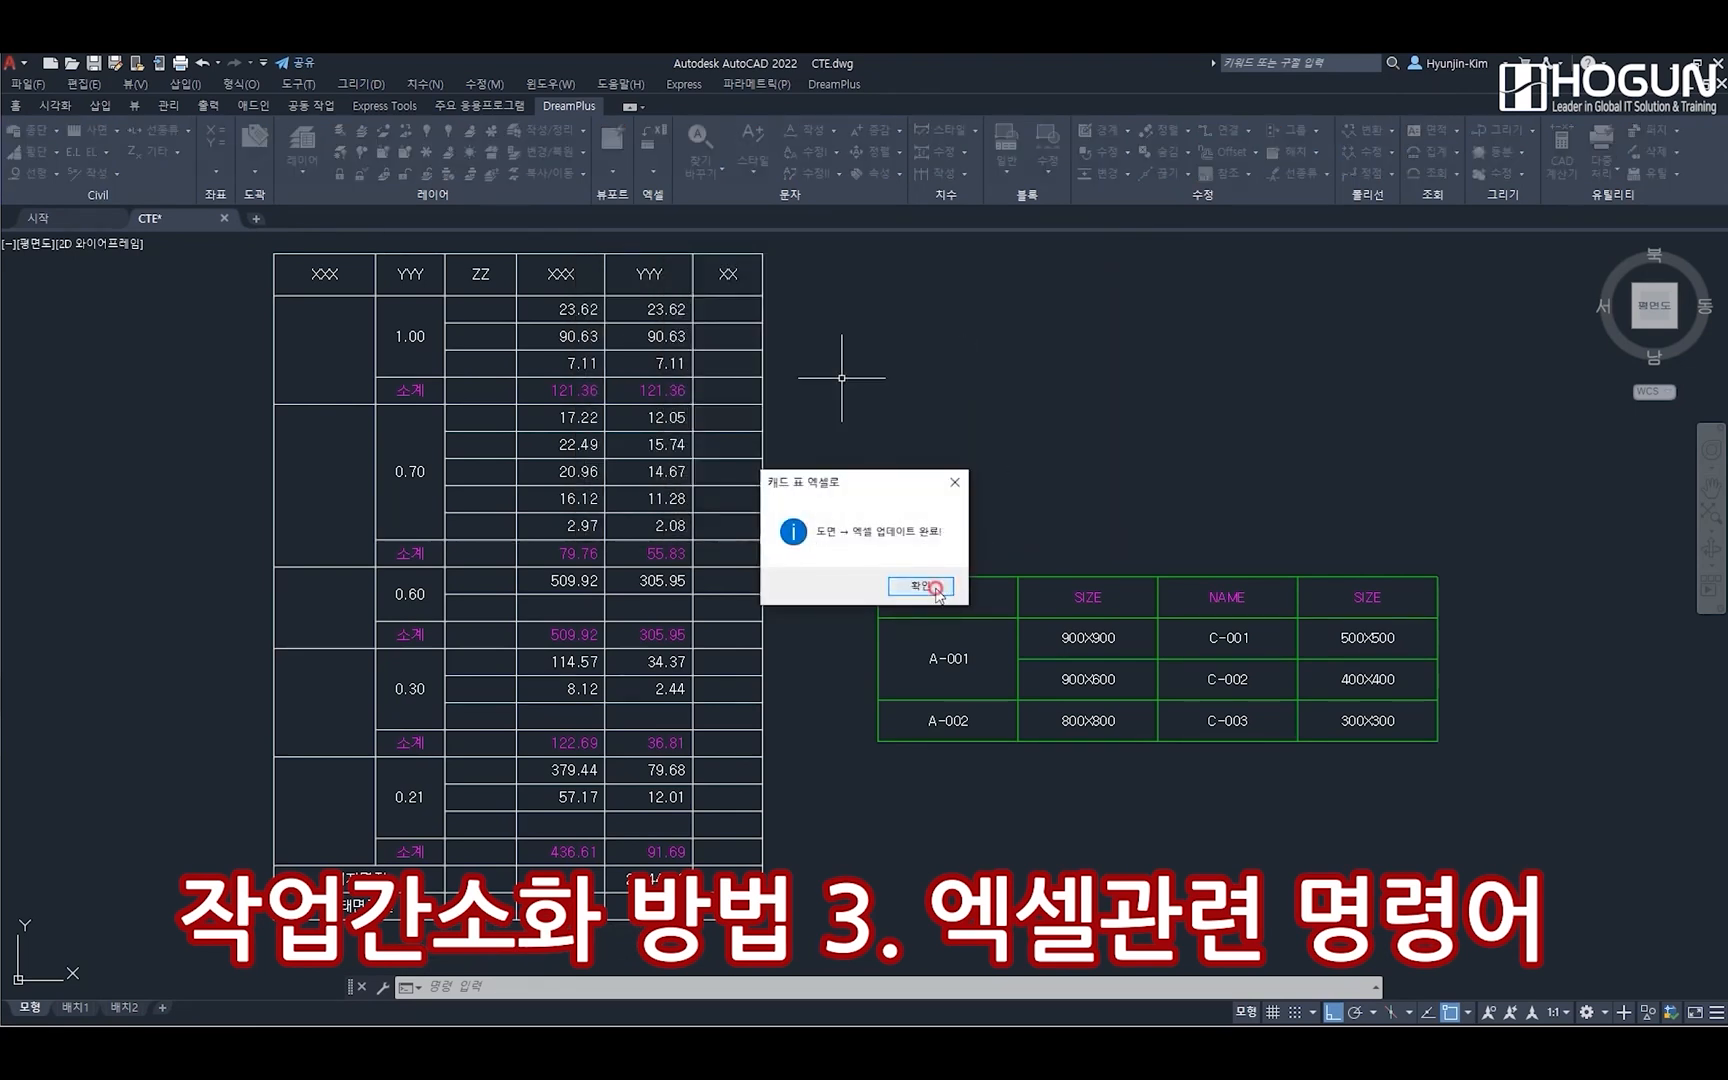
left_click(925, 585)
key("alt+Tab")
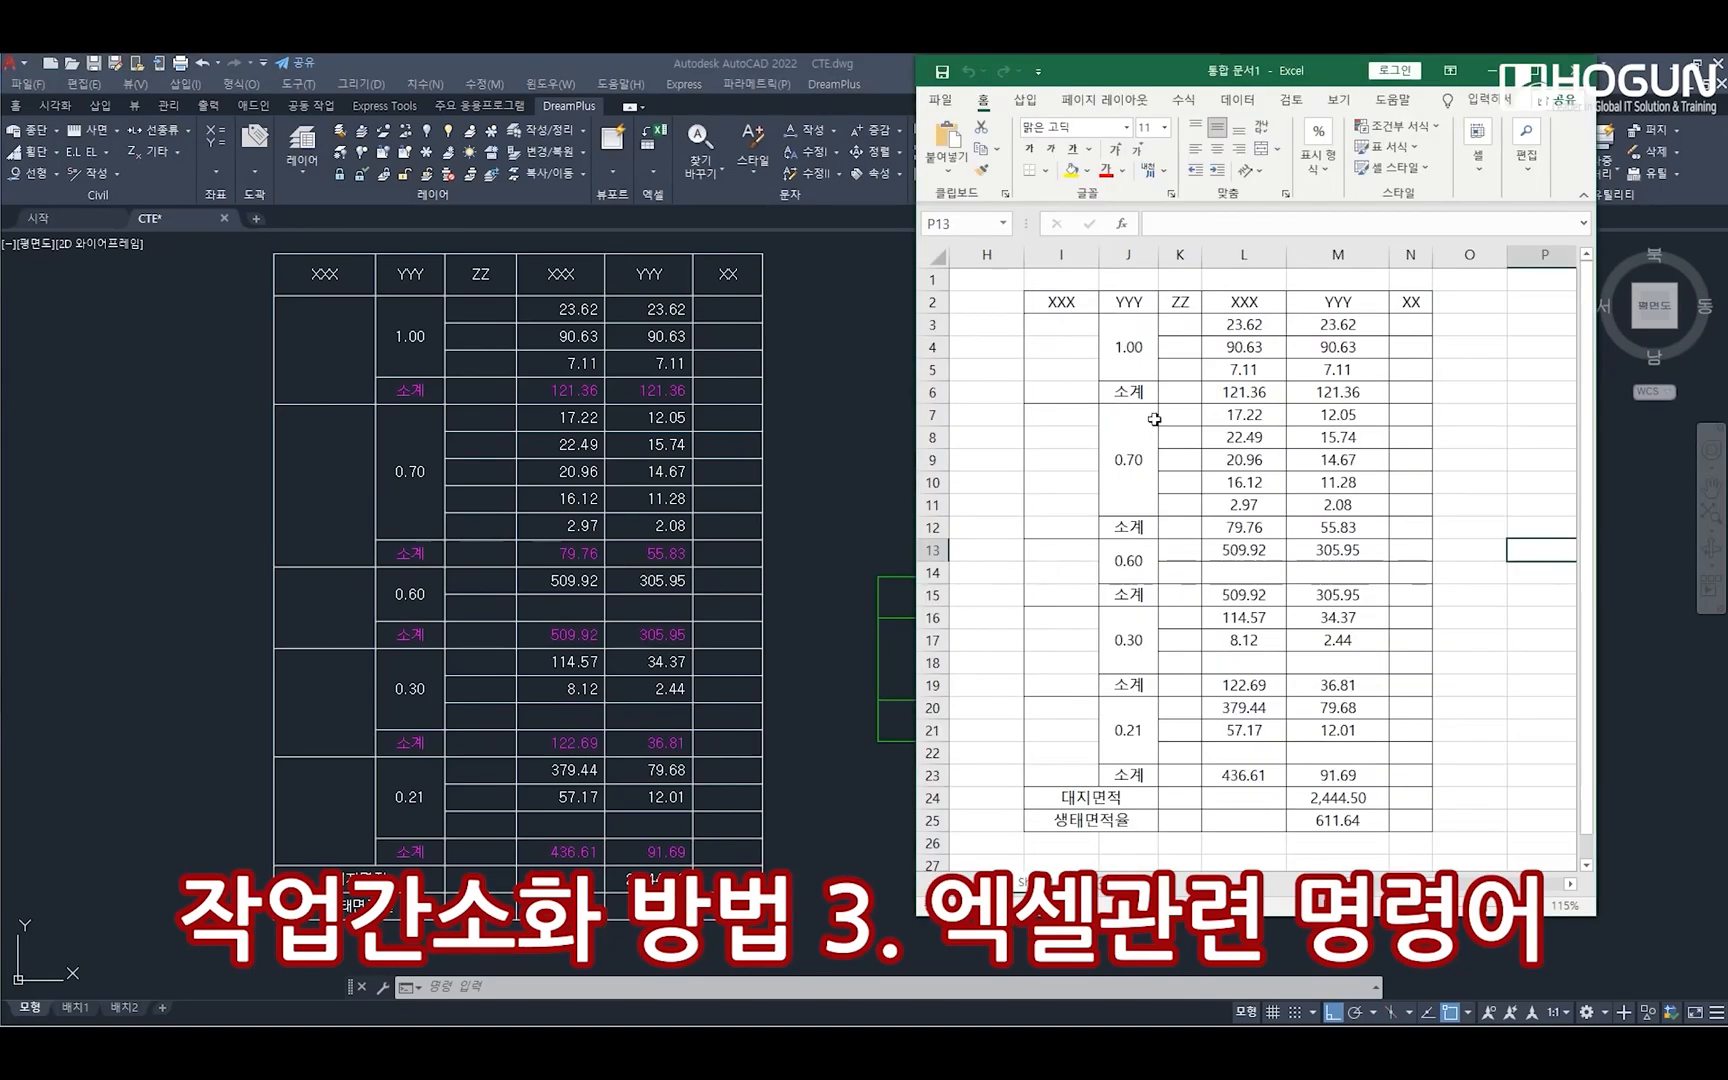
Fill the header cells I2:N2 with yellow, and return to the AutoCAD drawing
left_click(1066, 302)
left_click_drag(1066, 302, 1410, 302)
left_click(1071, 170)
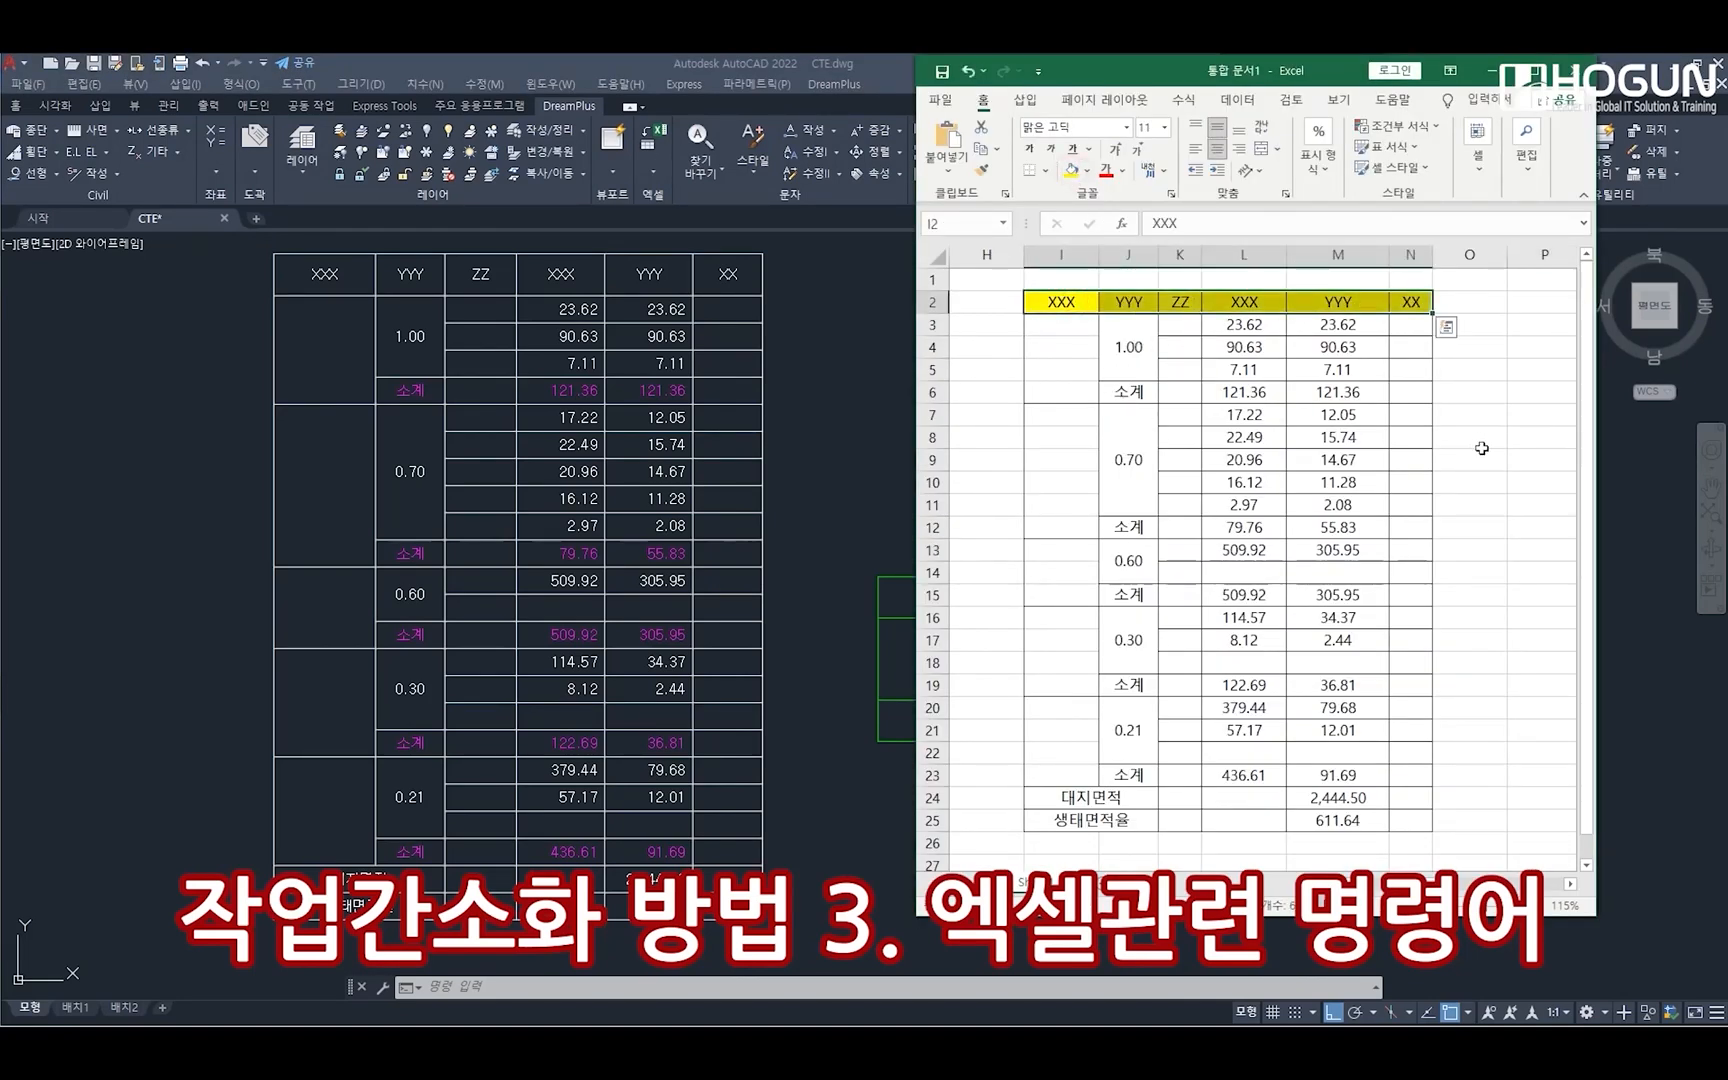
left_click(1469, 505)
left_click(1503, 71)
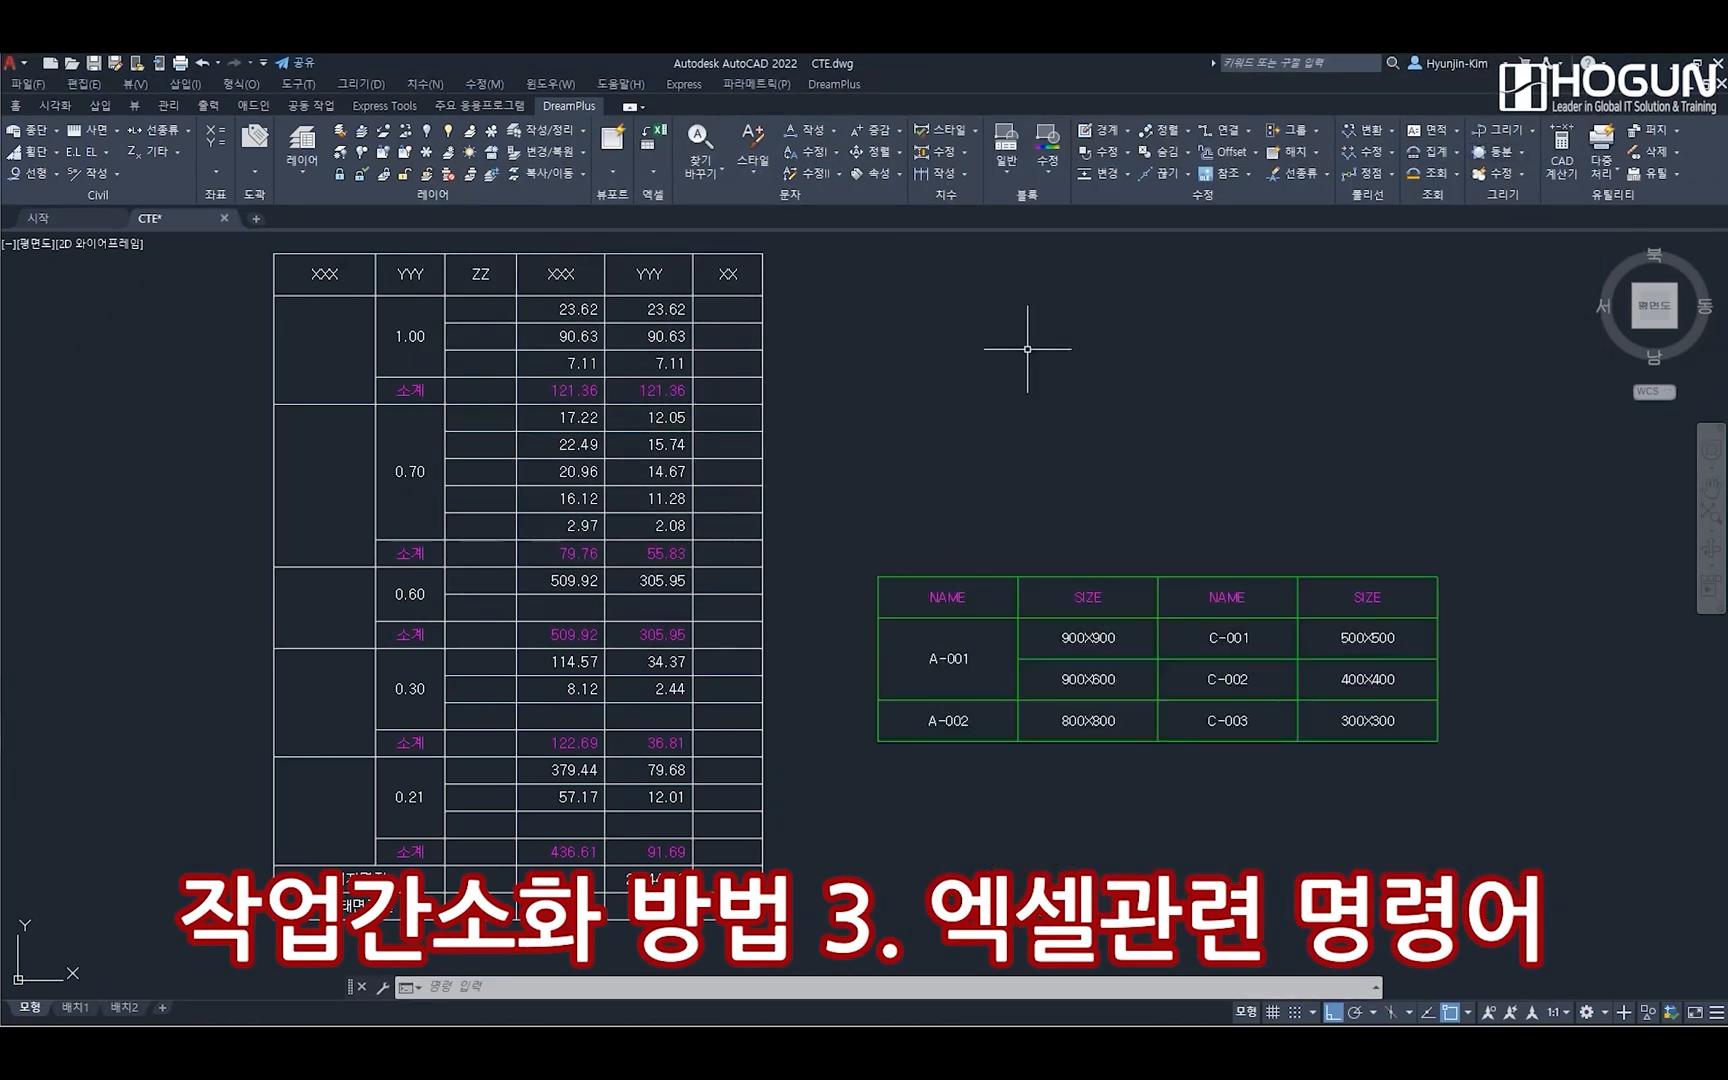
Export the green NAME/SIZE table object to Excel with CTAE and the existing options, starting at cell P2
left_click(840, 85)
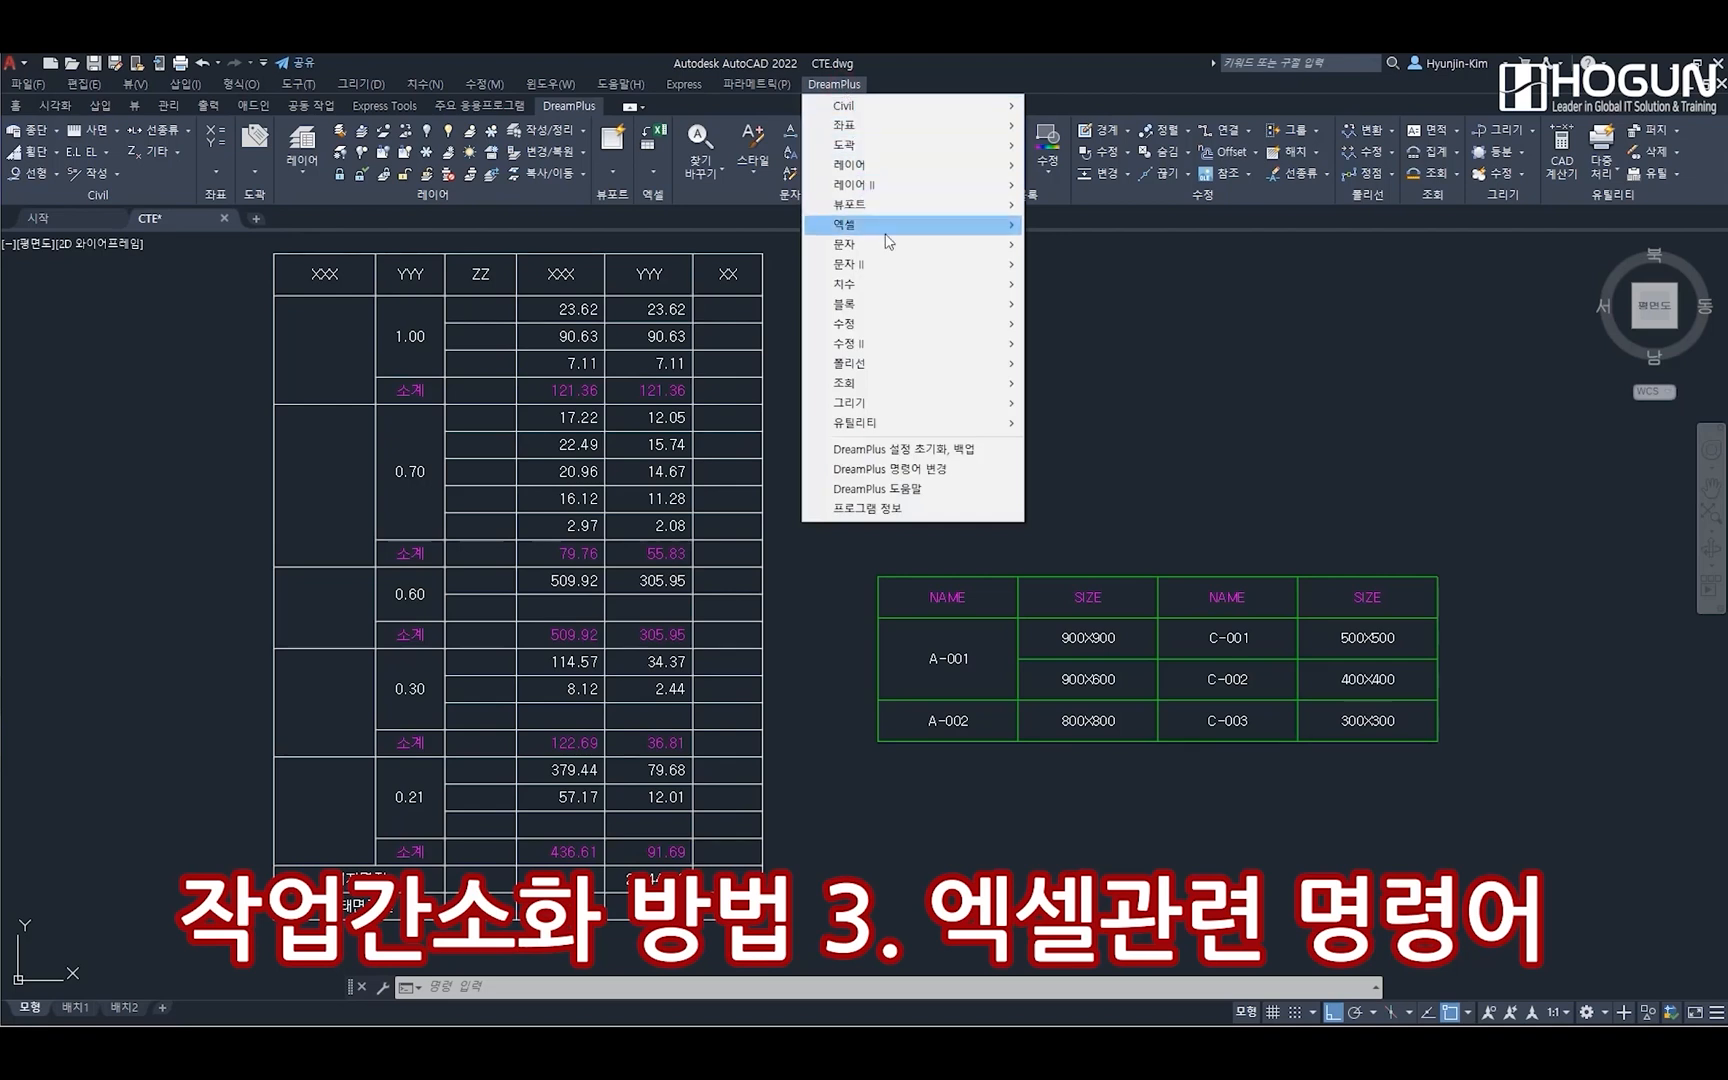
mouse_move(958, 234)
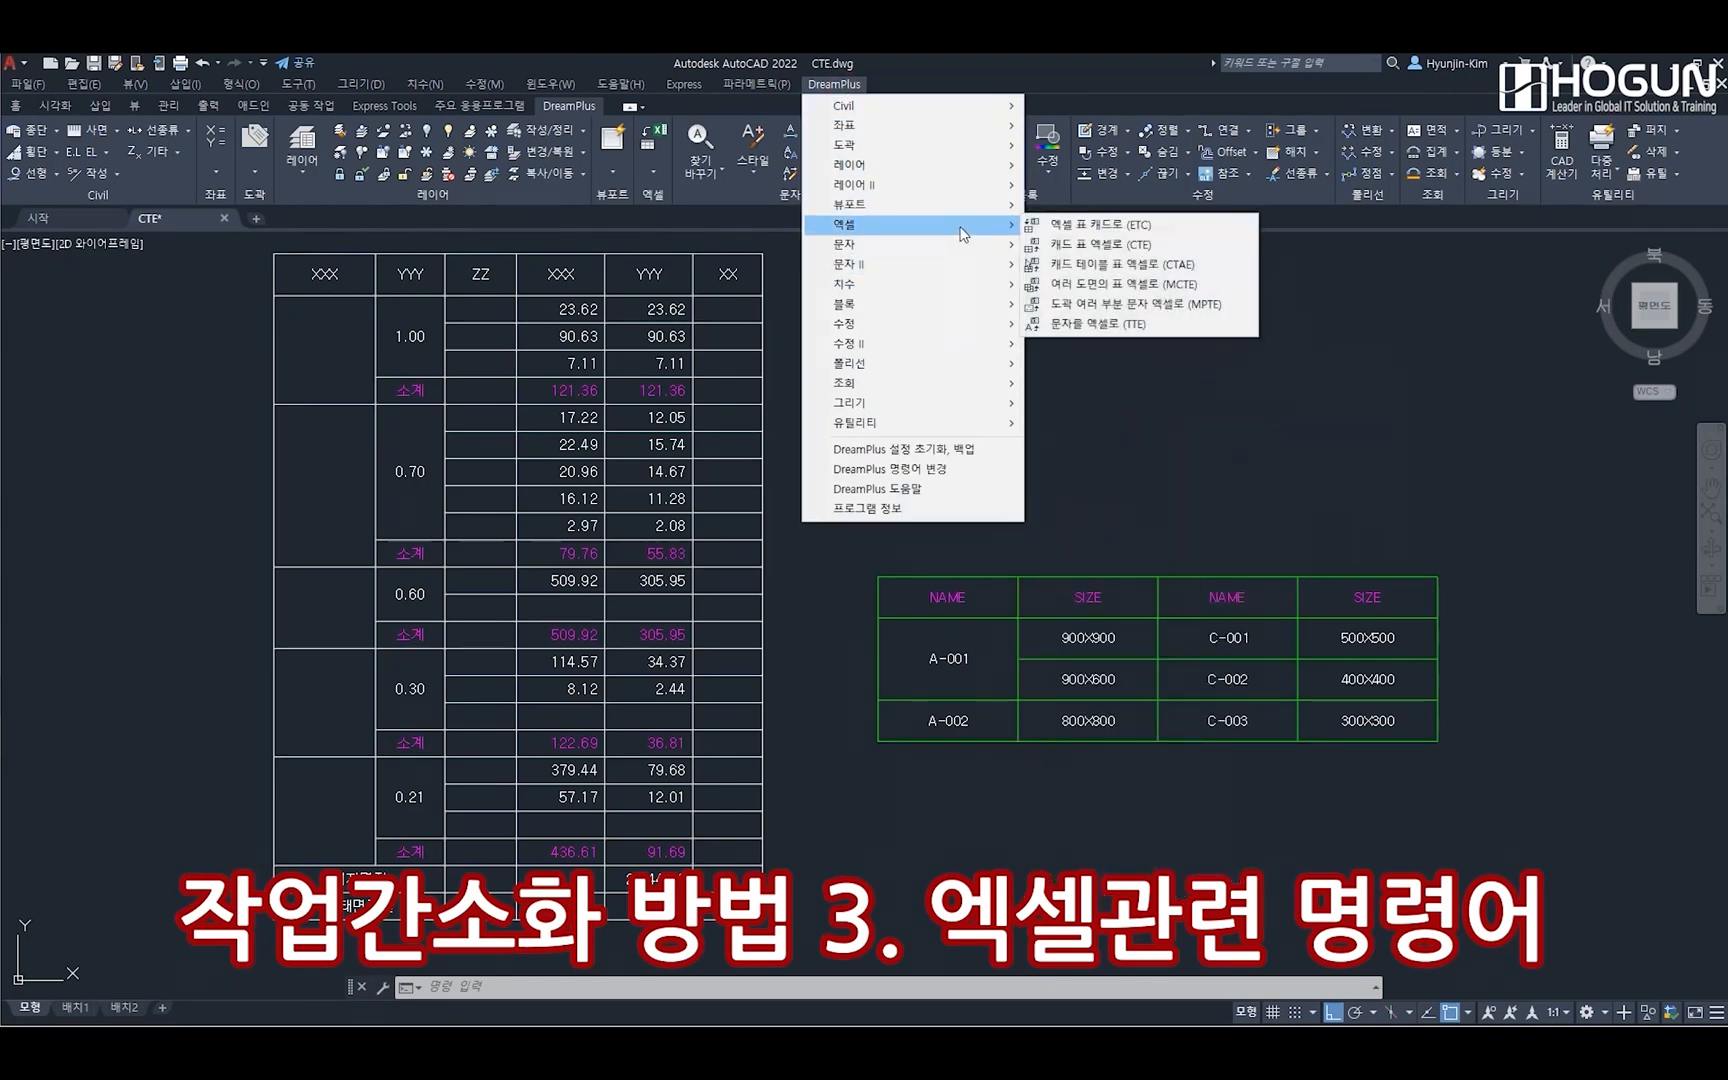
left_click(1227, 268)
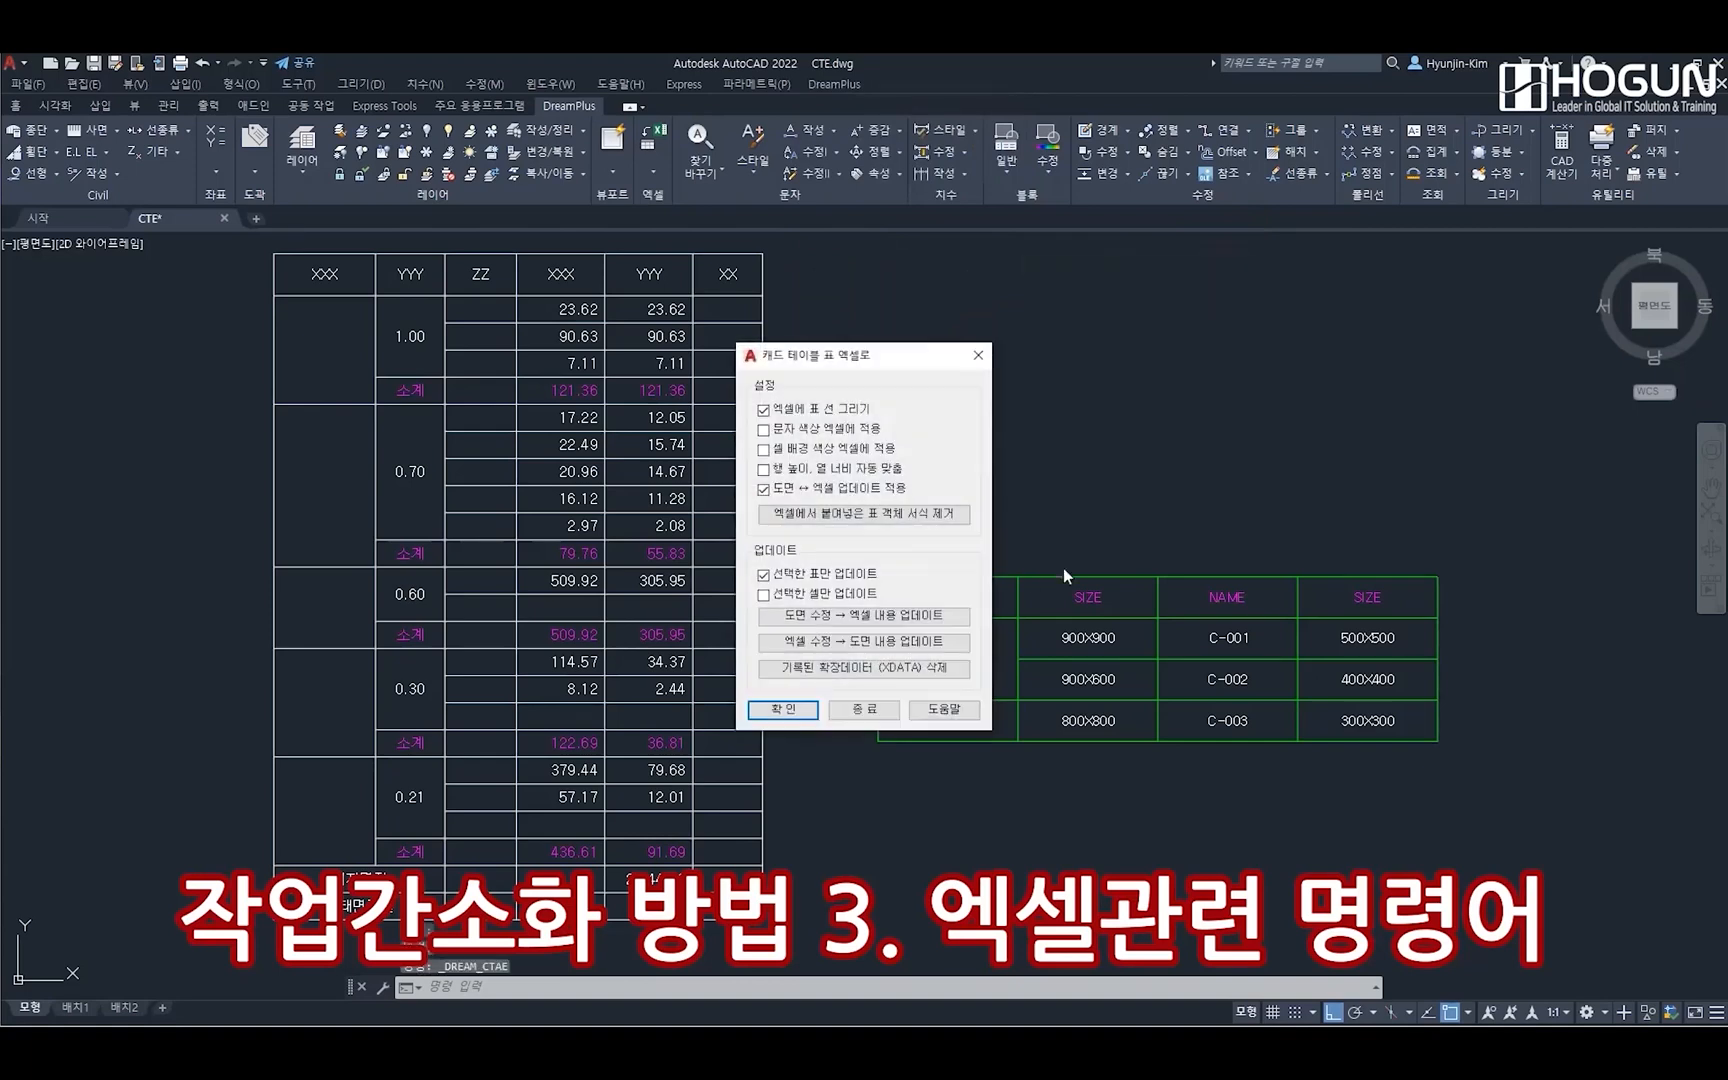
left_click_drag(856, 358, 736, 253)
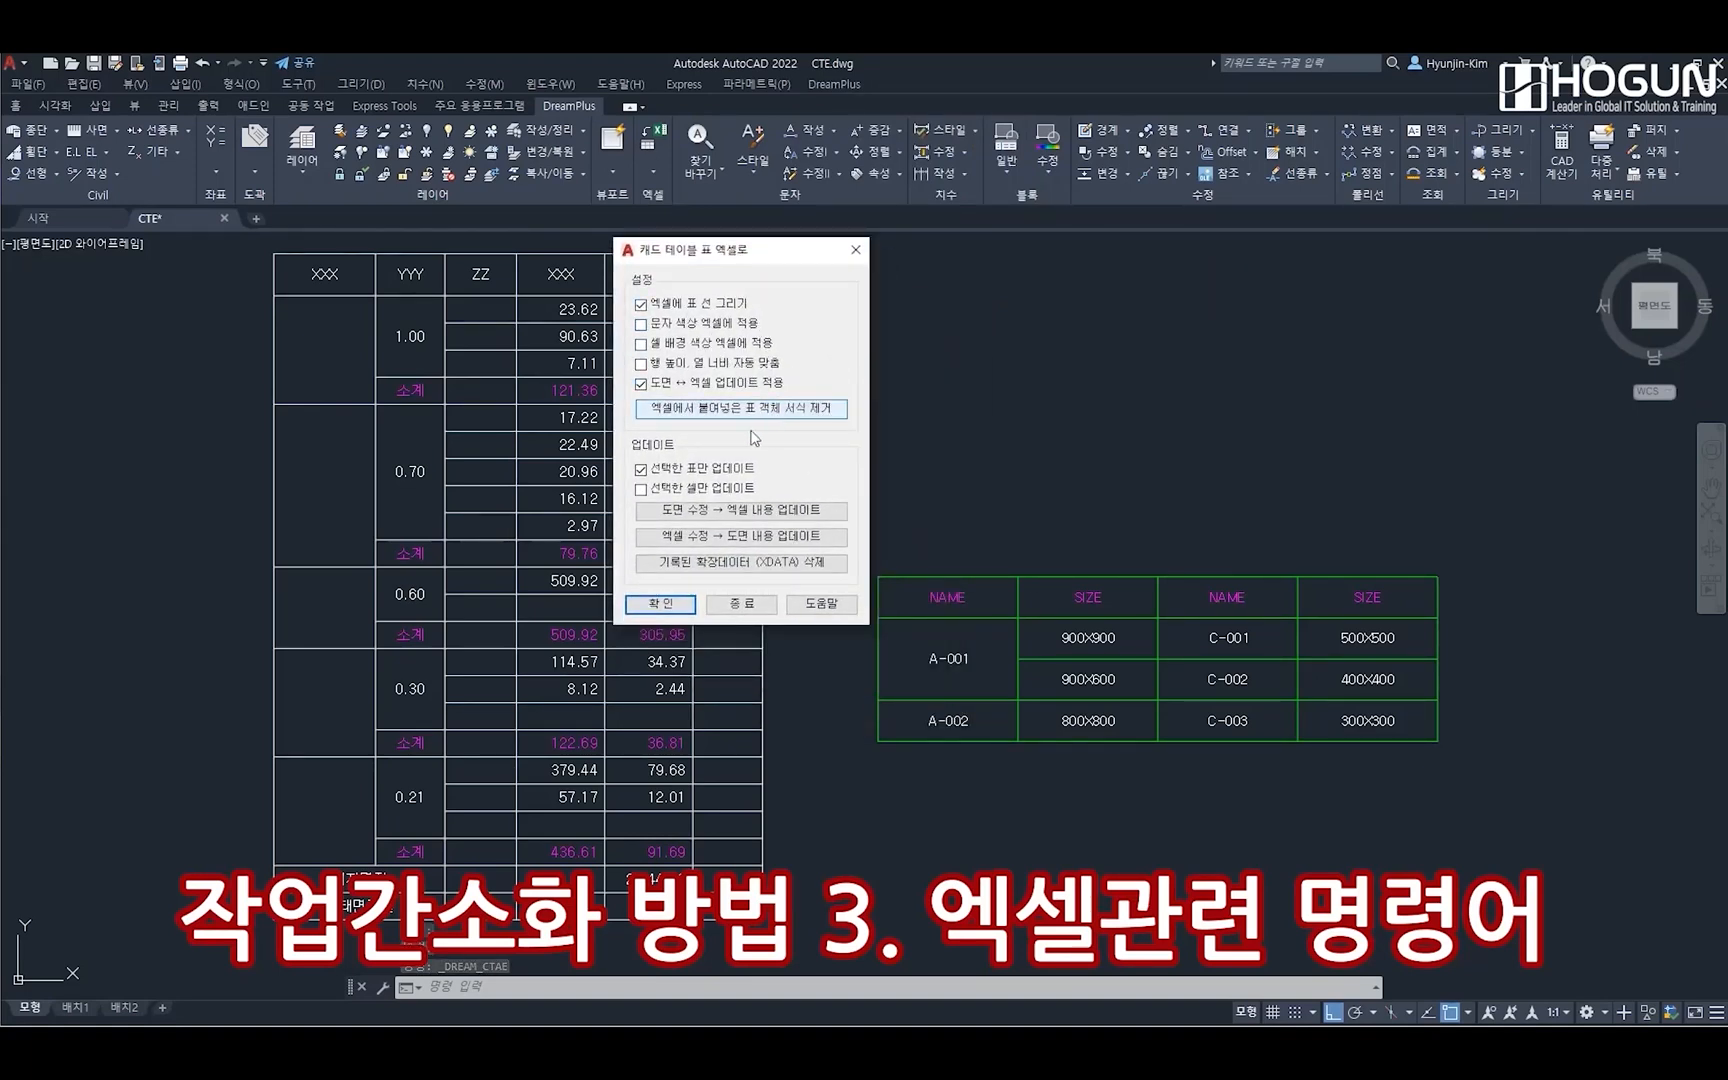
left_click(660, 604)
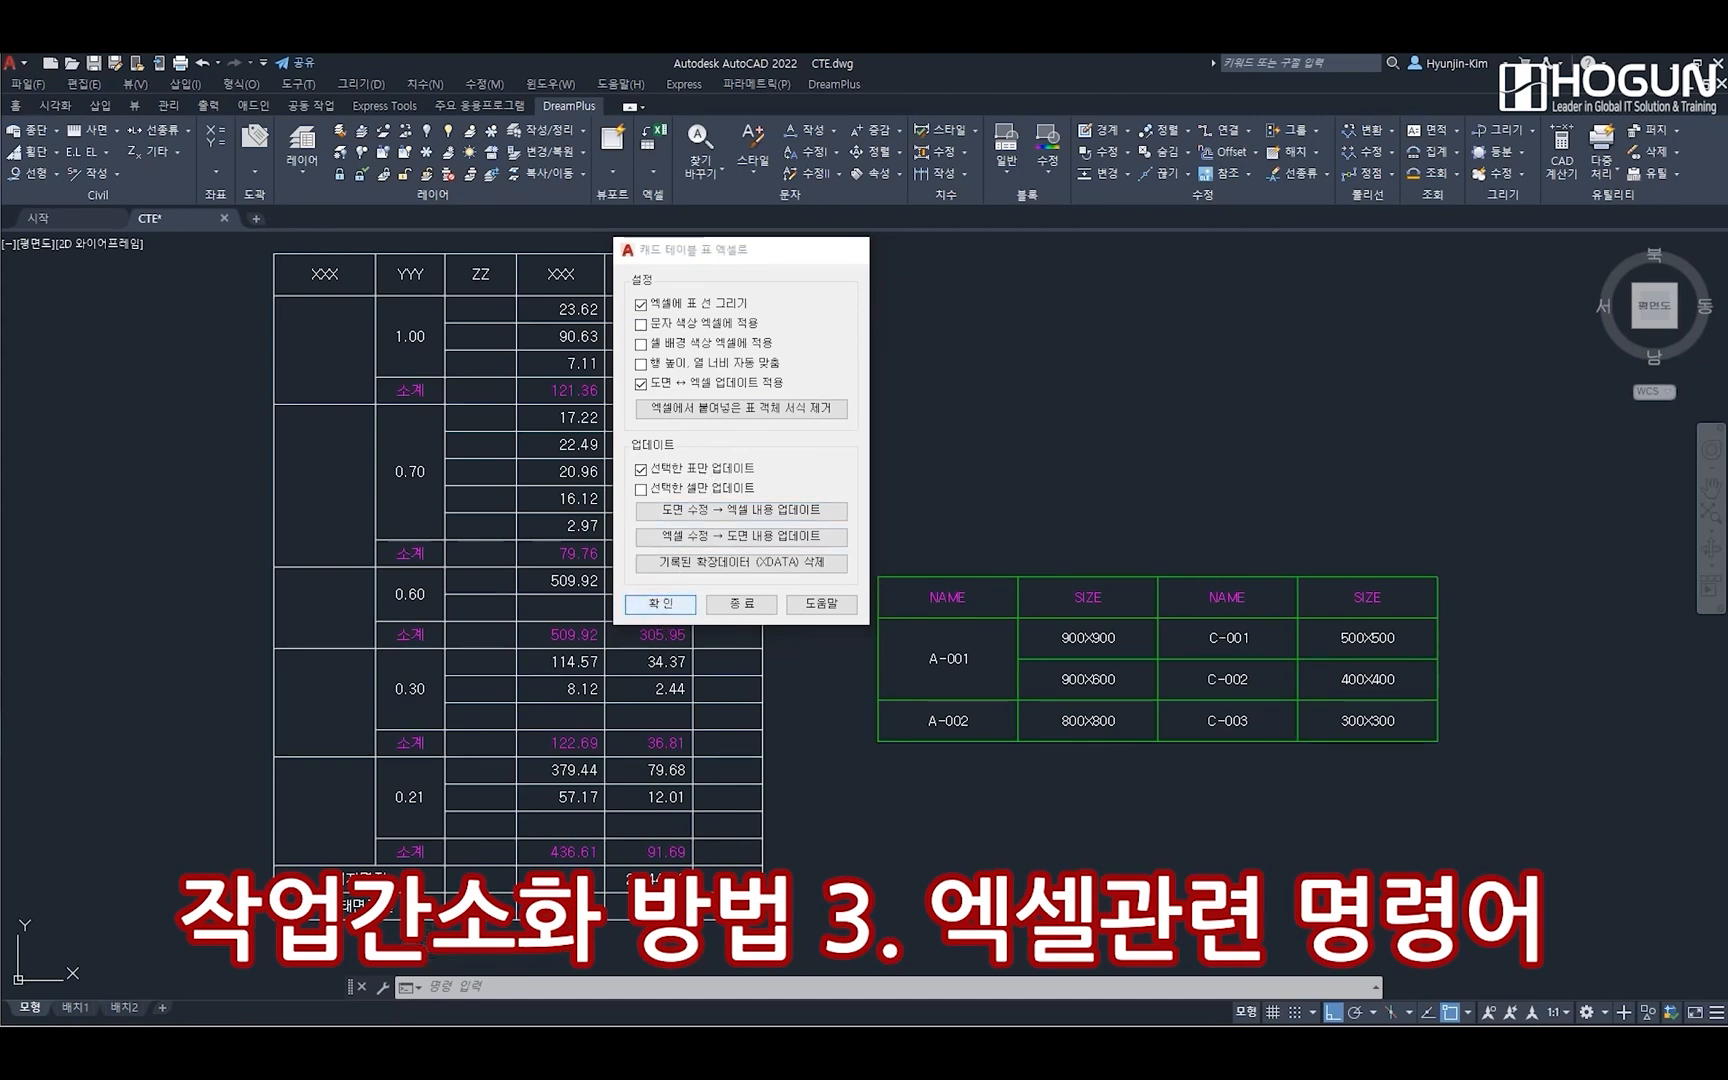
left_click(1020, 614)
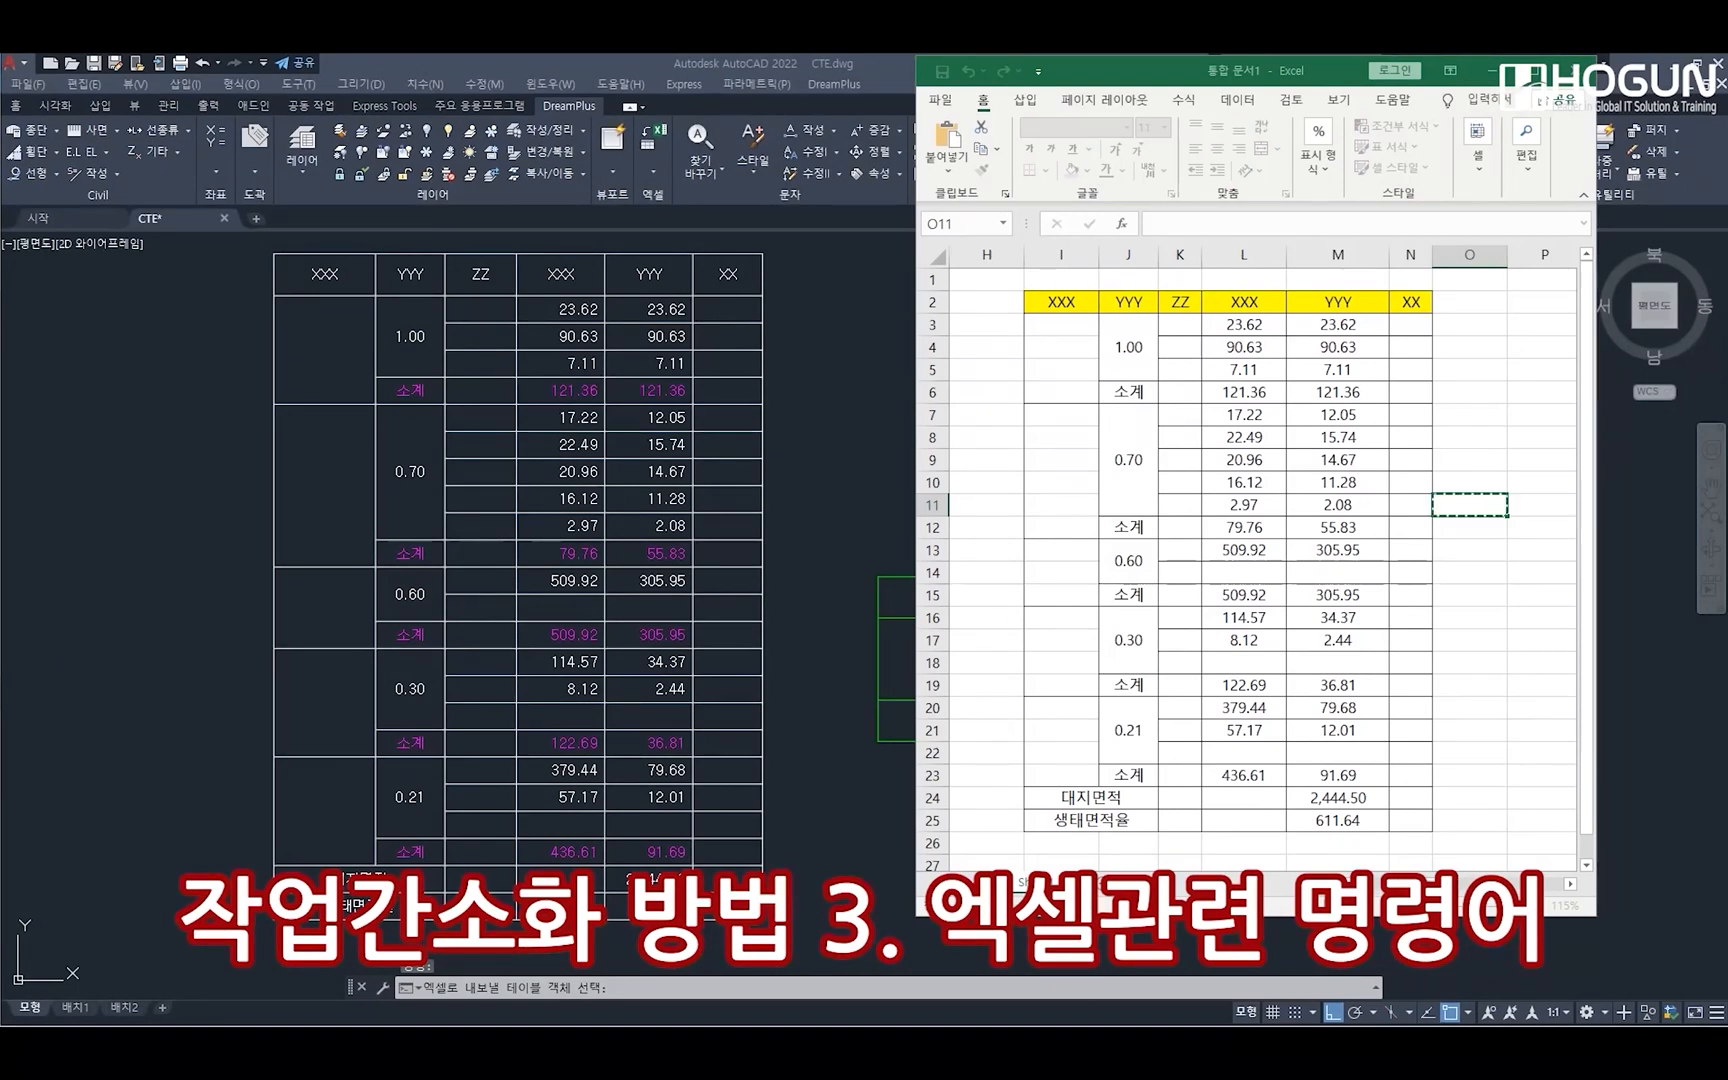
scroll(1417, 834, "right", 2)
left_click(1285, 302)
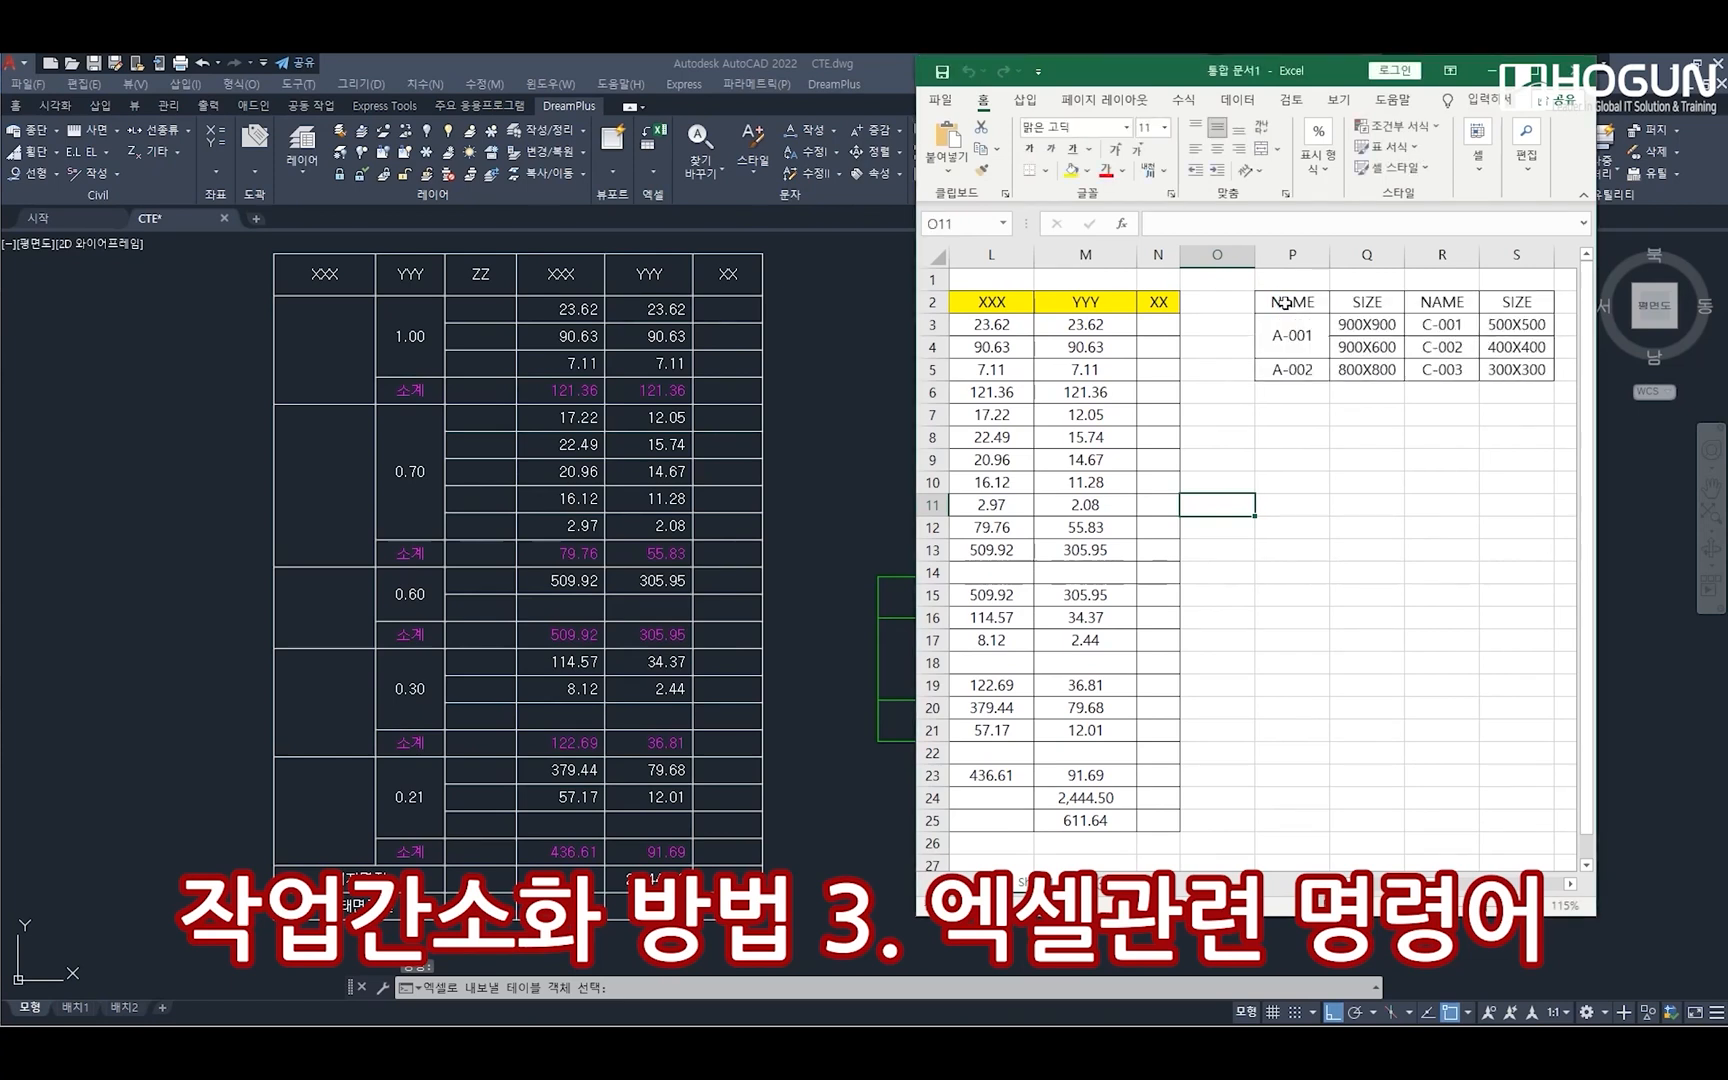
Arrange the Excel window beside the drawing's green table, and change headers P2 and Q2 to XXXX and YYYY
left_click_drag(1255, 80, 447, 118)
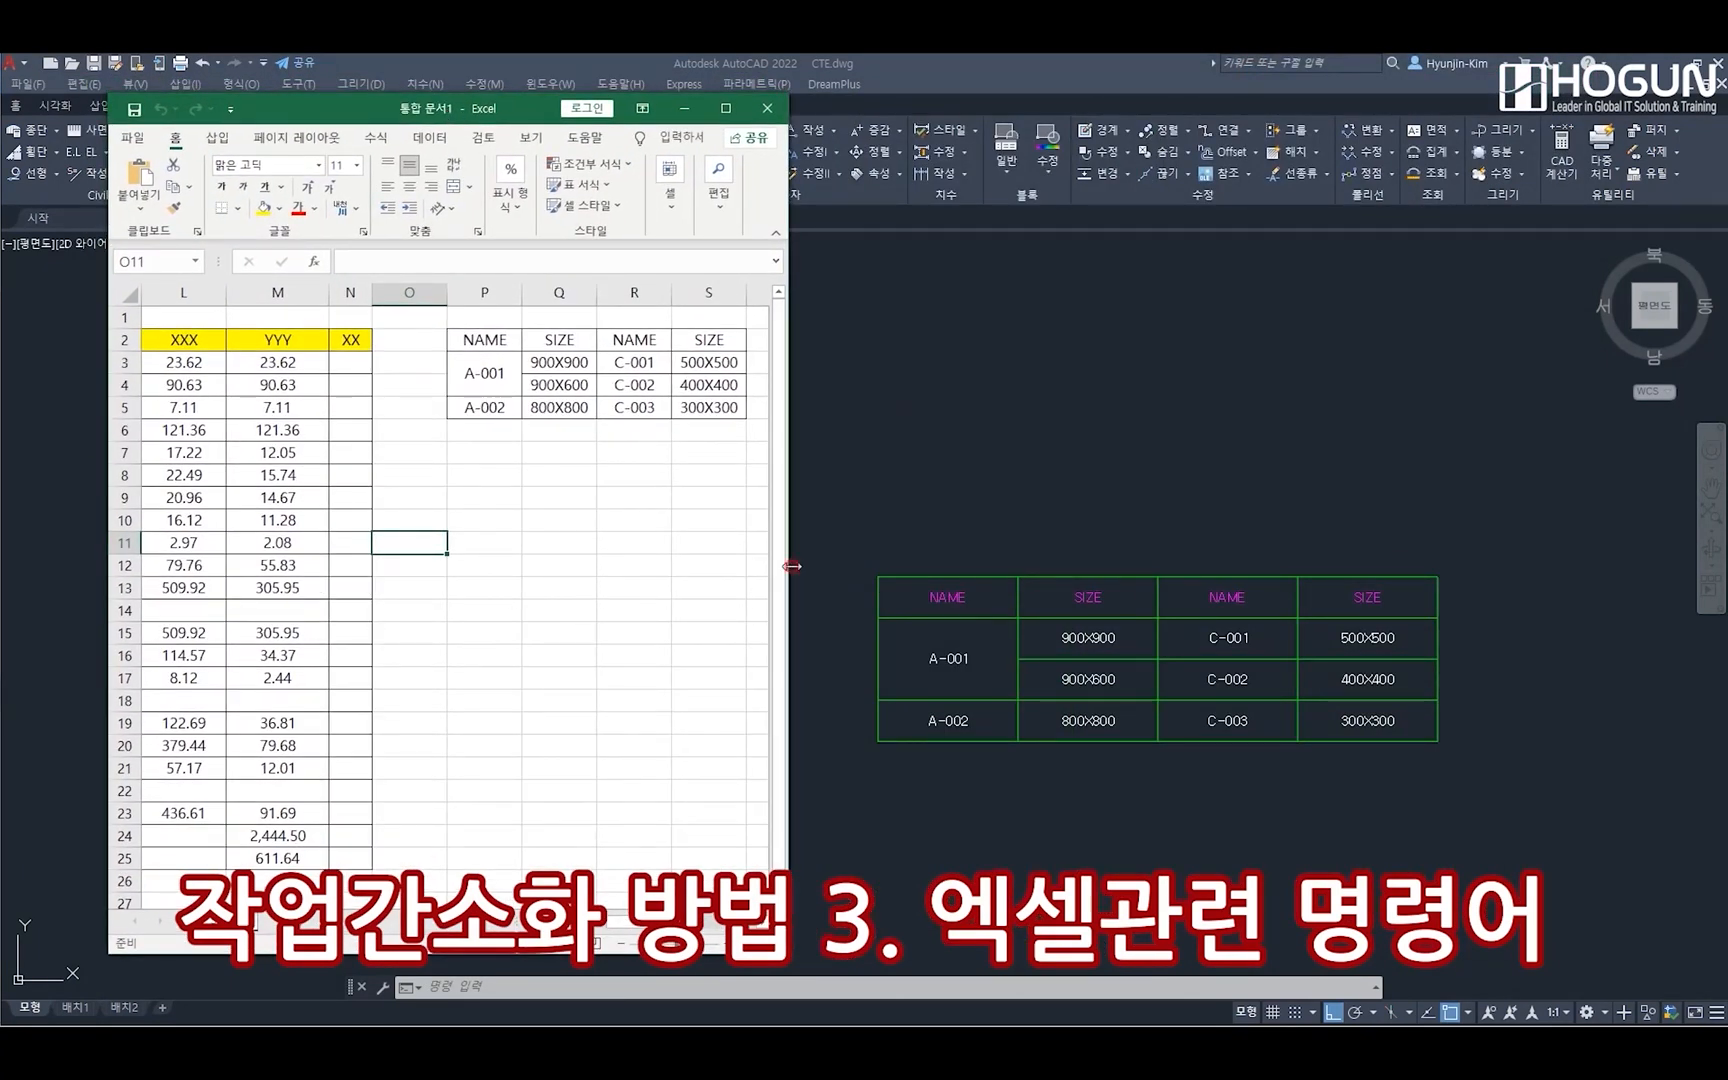
left_click_drag(789, 571, 820, 571)
left_click(956, 599)
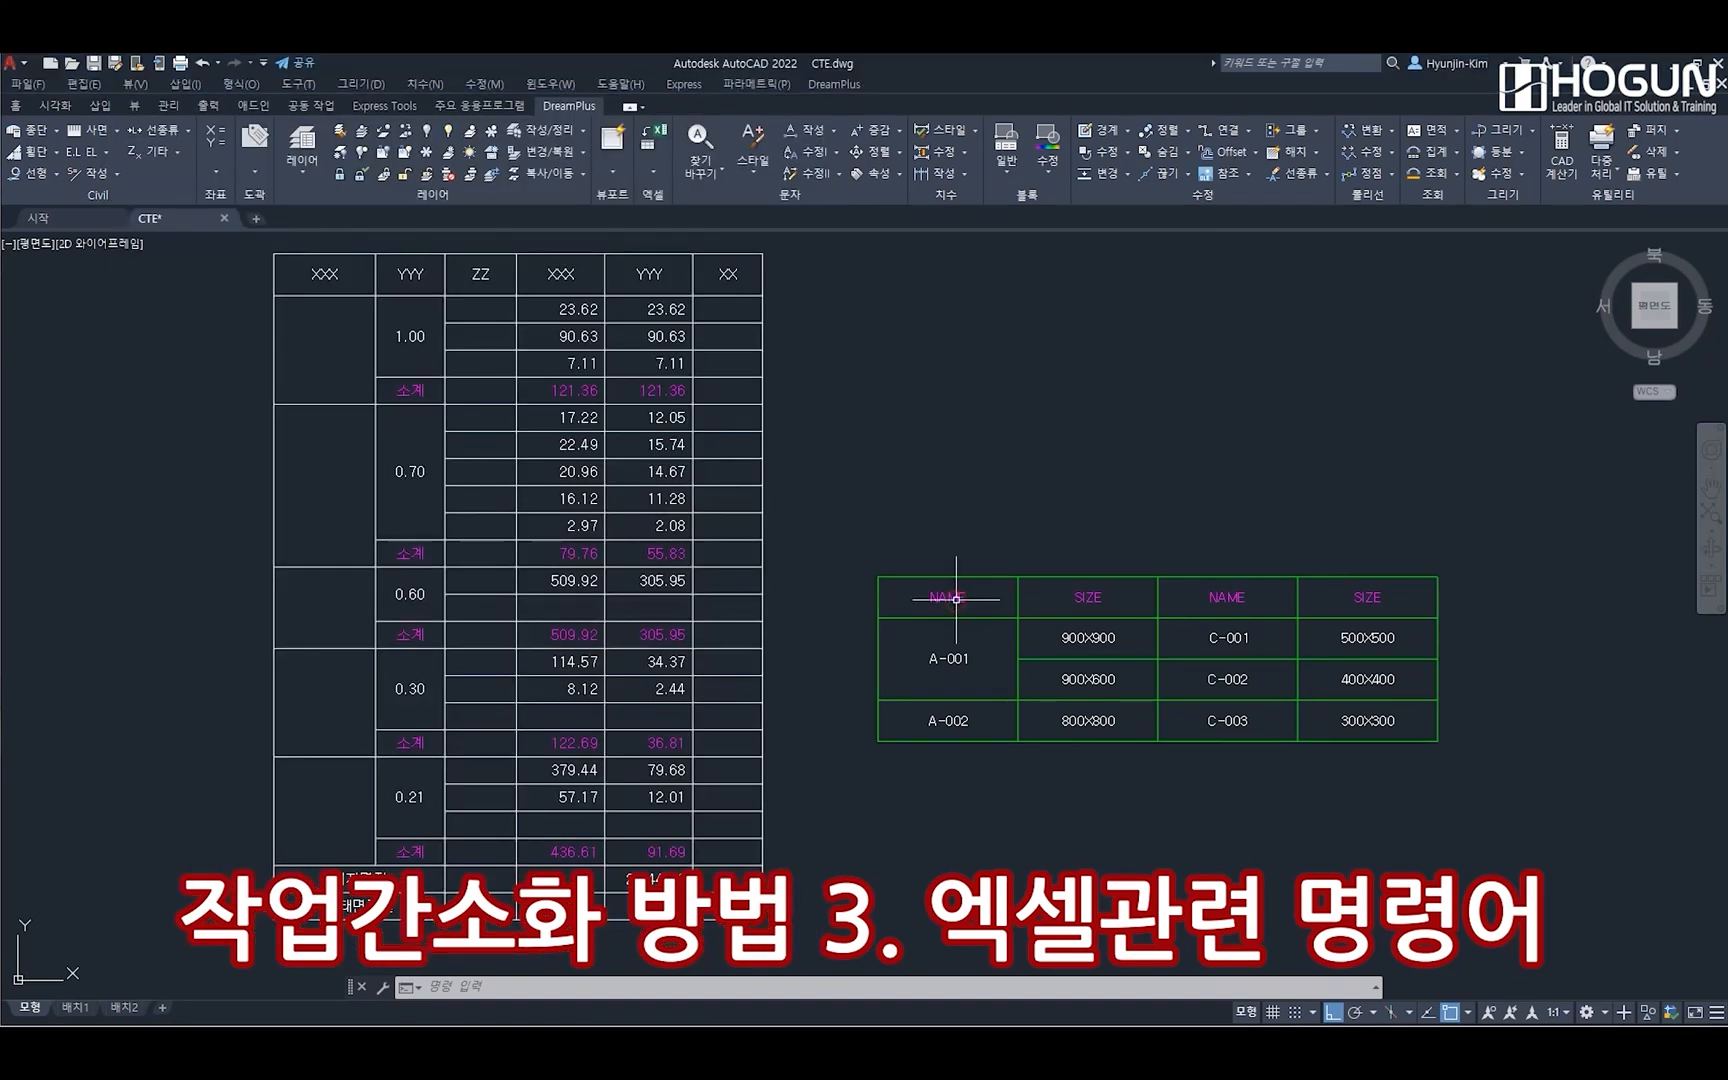
key("alt+Tab")
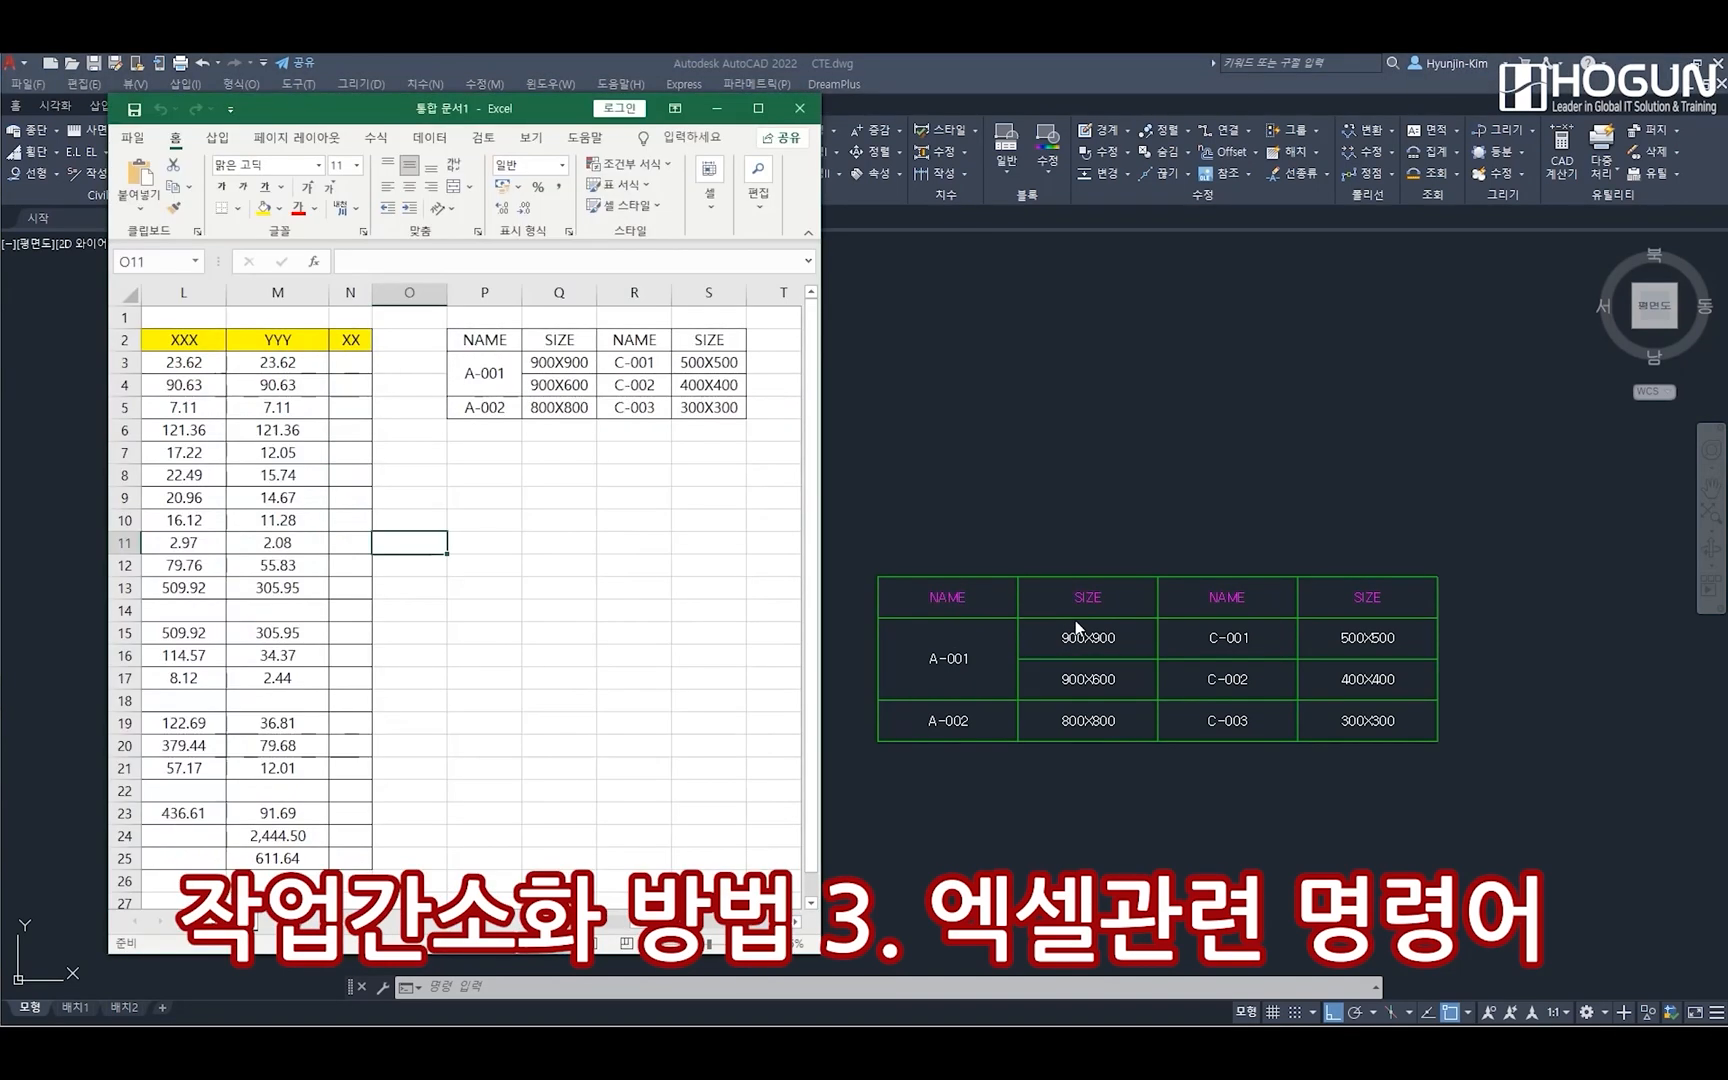
left_click(497, 339)
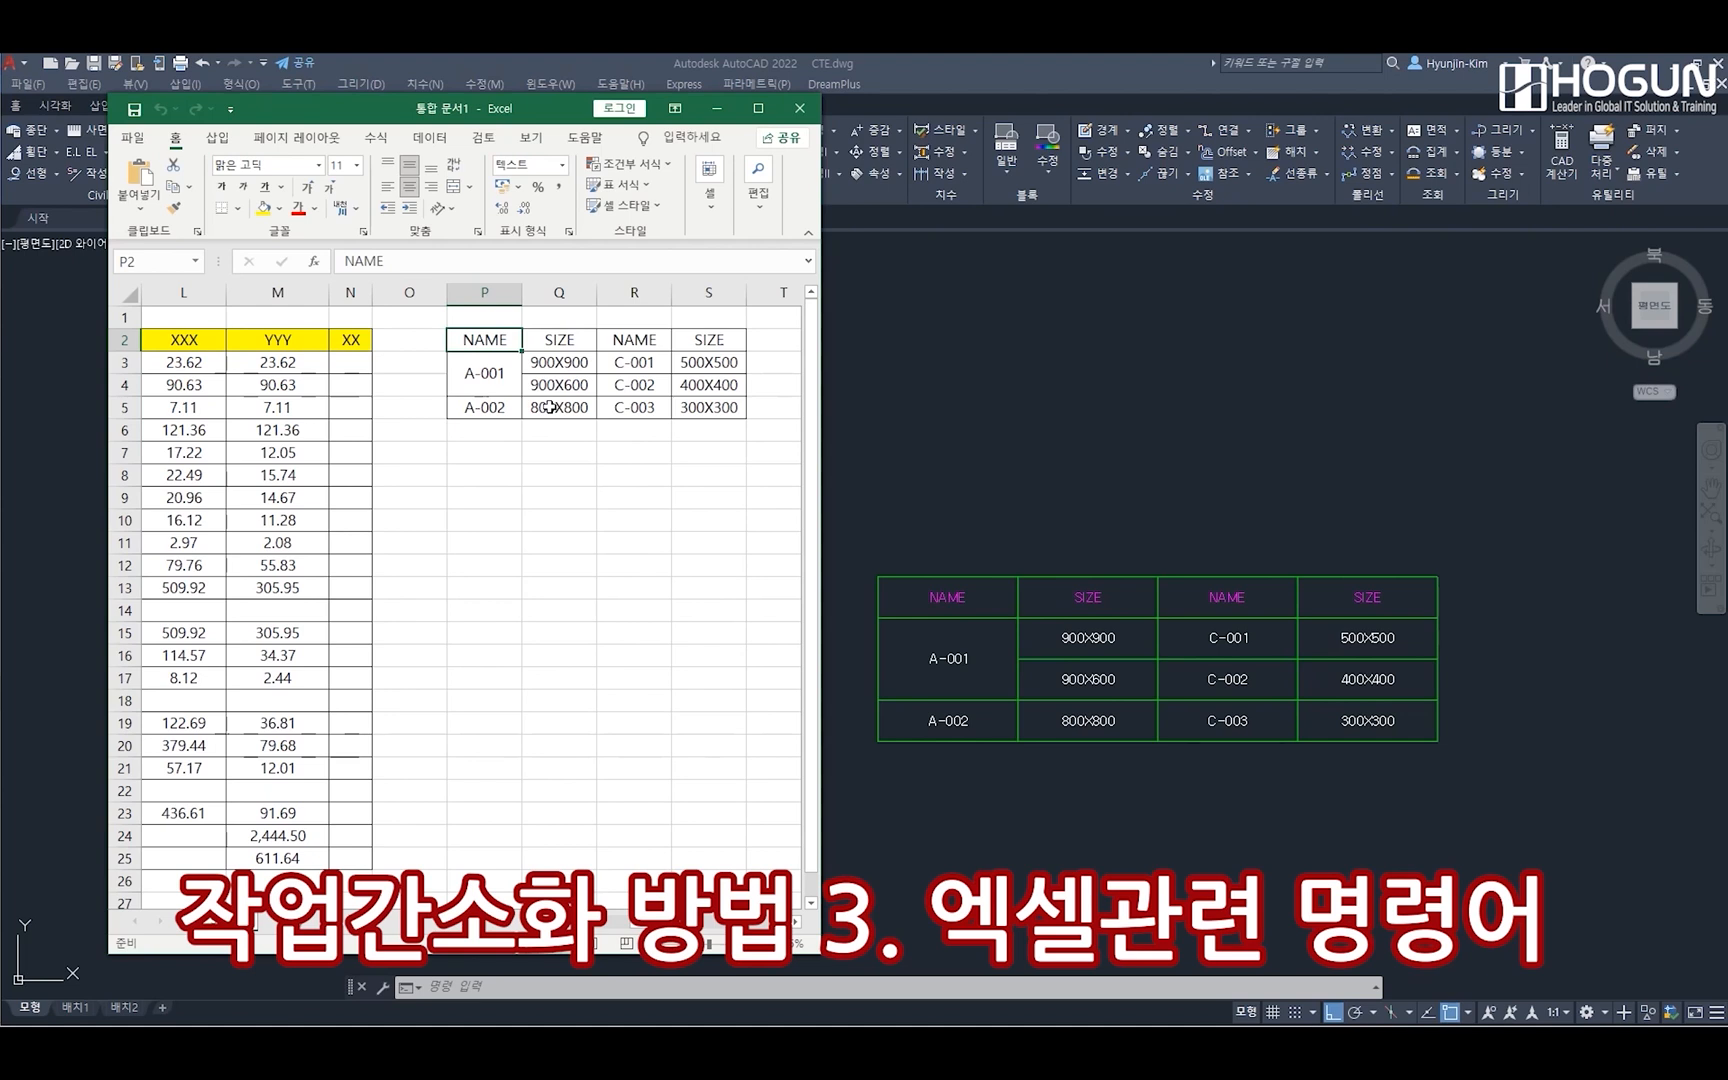
type("XXXX")
left_click(562, 340)
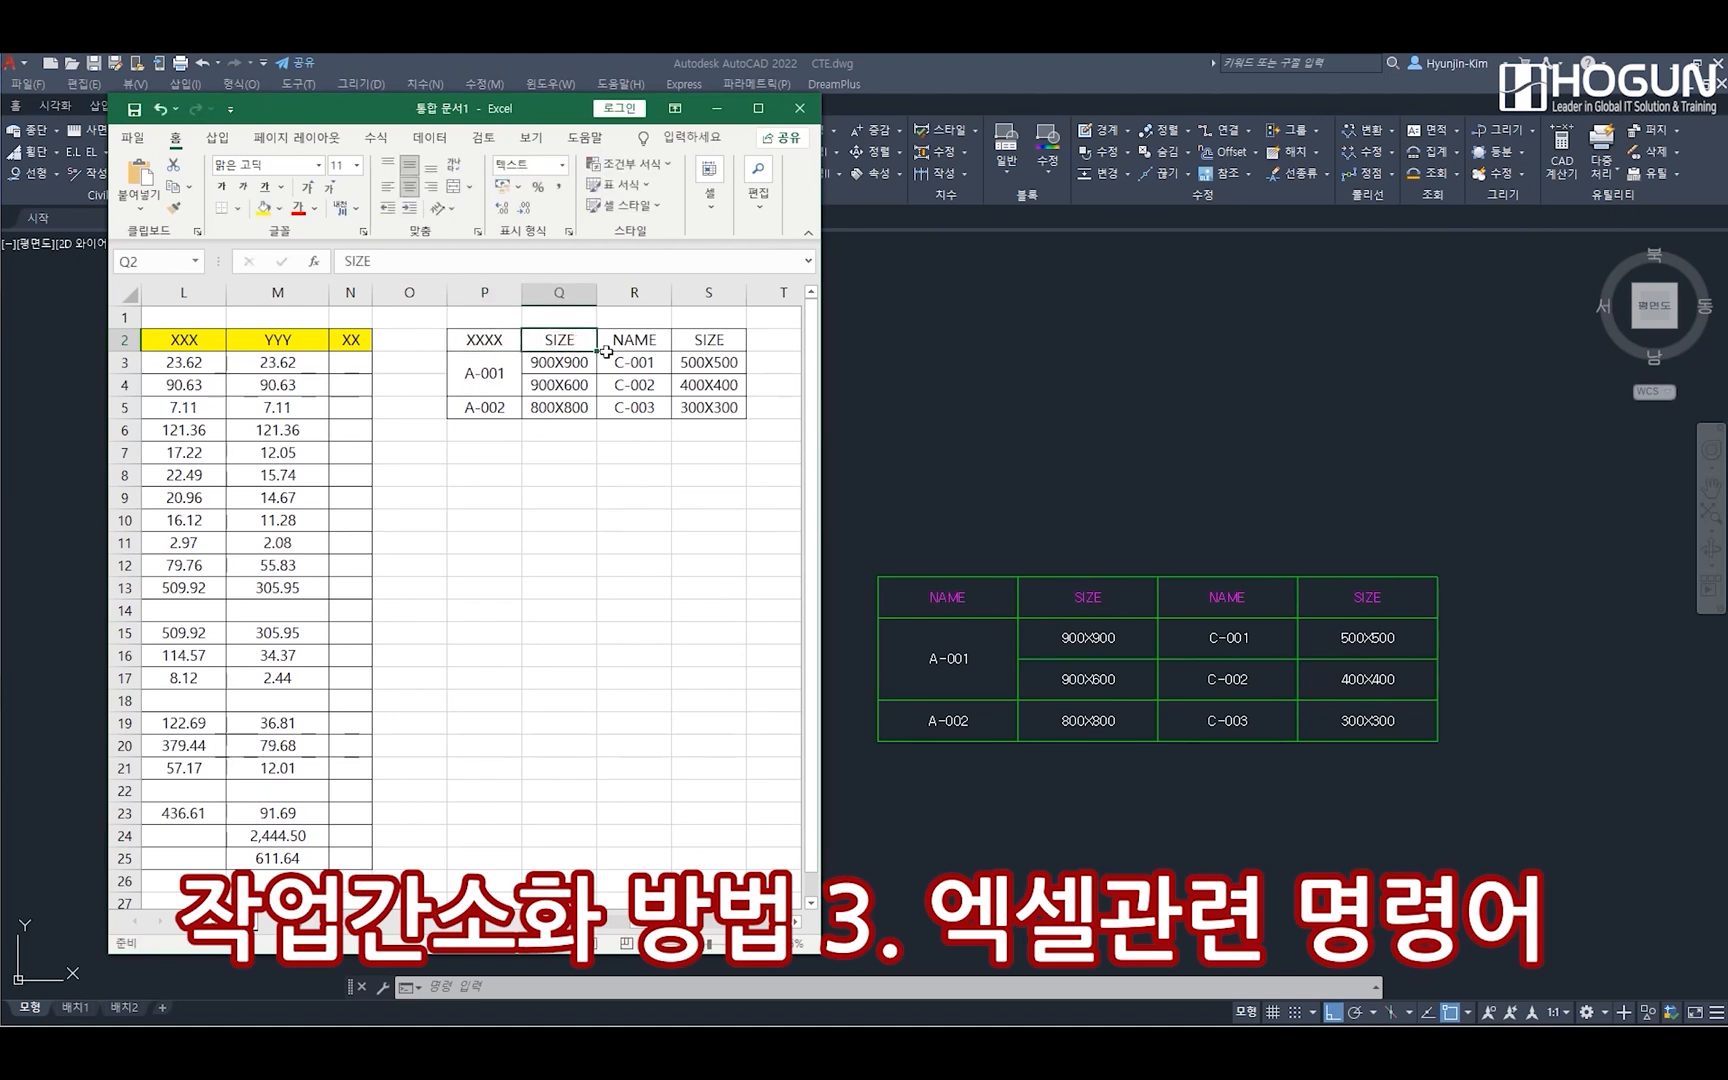
type("YYYY")
Change the exported table's headers in R2 and S2 to ZZZZ and YYYY
left_click(638, 345)
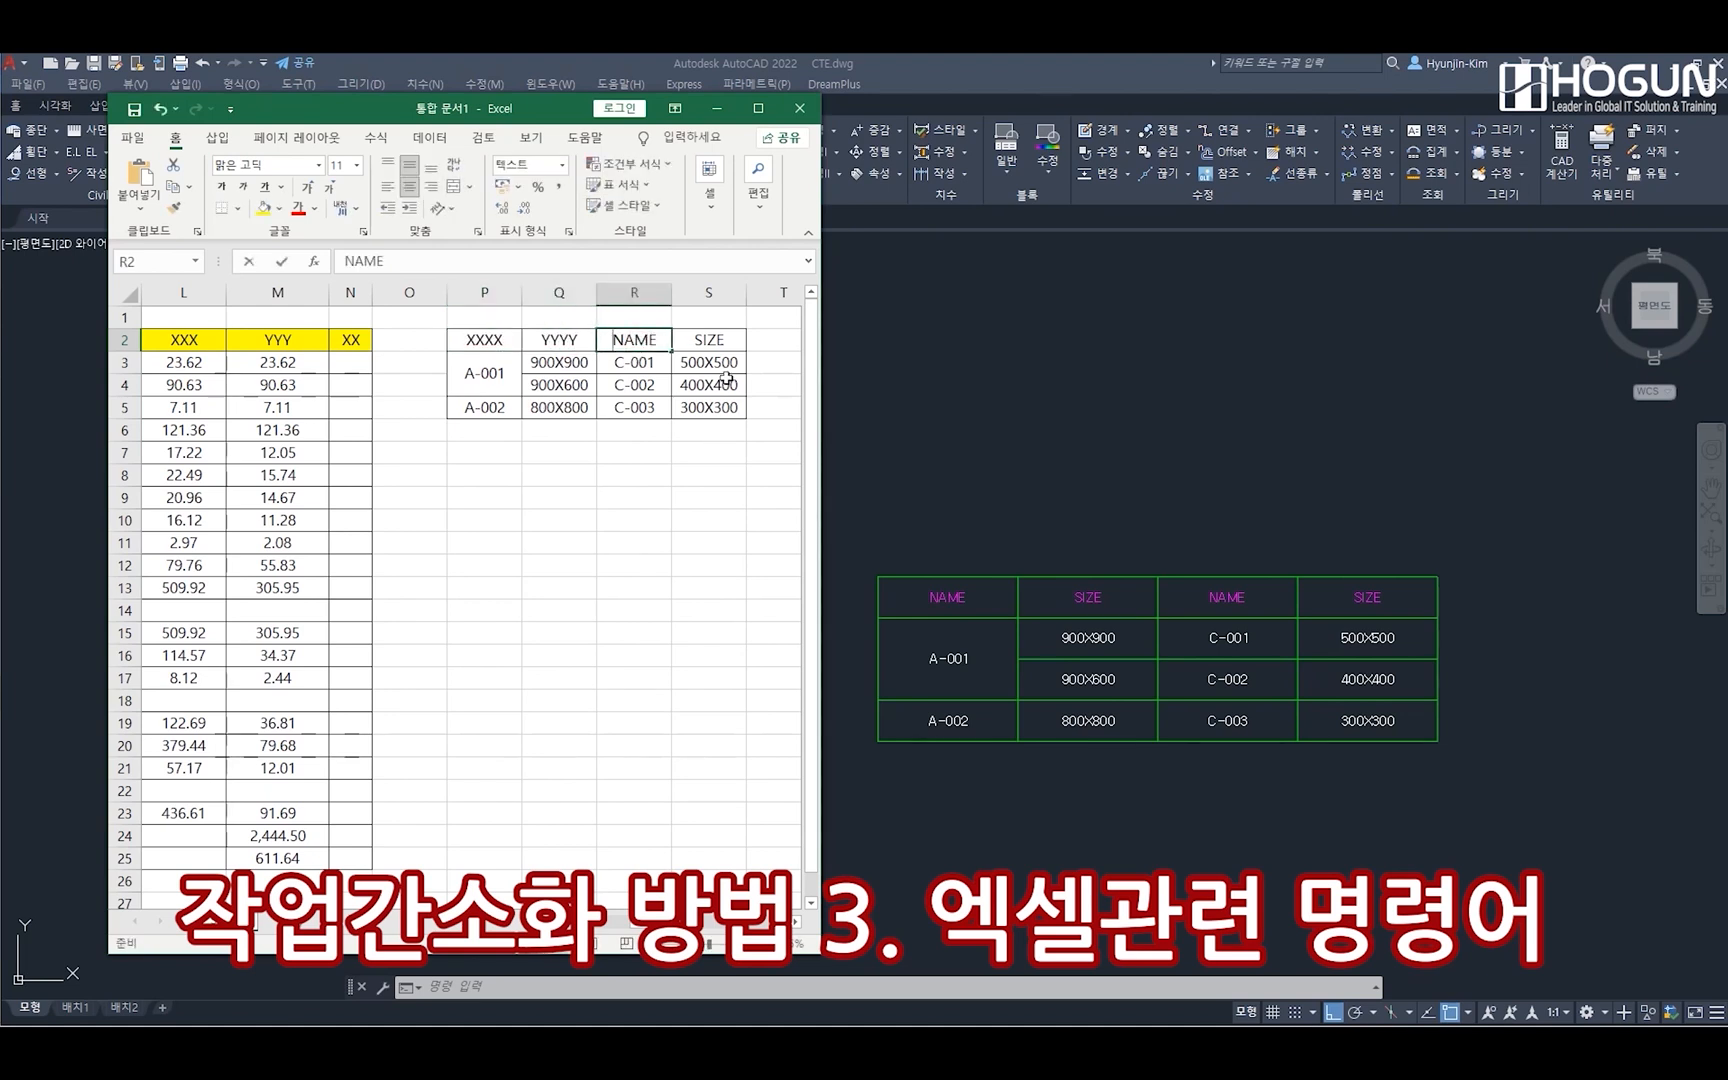
type("ZZZZ")
left_click(716, 345)
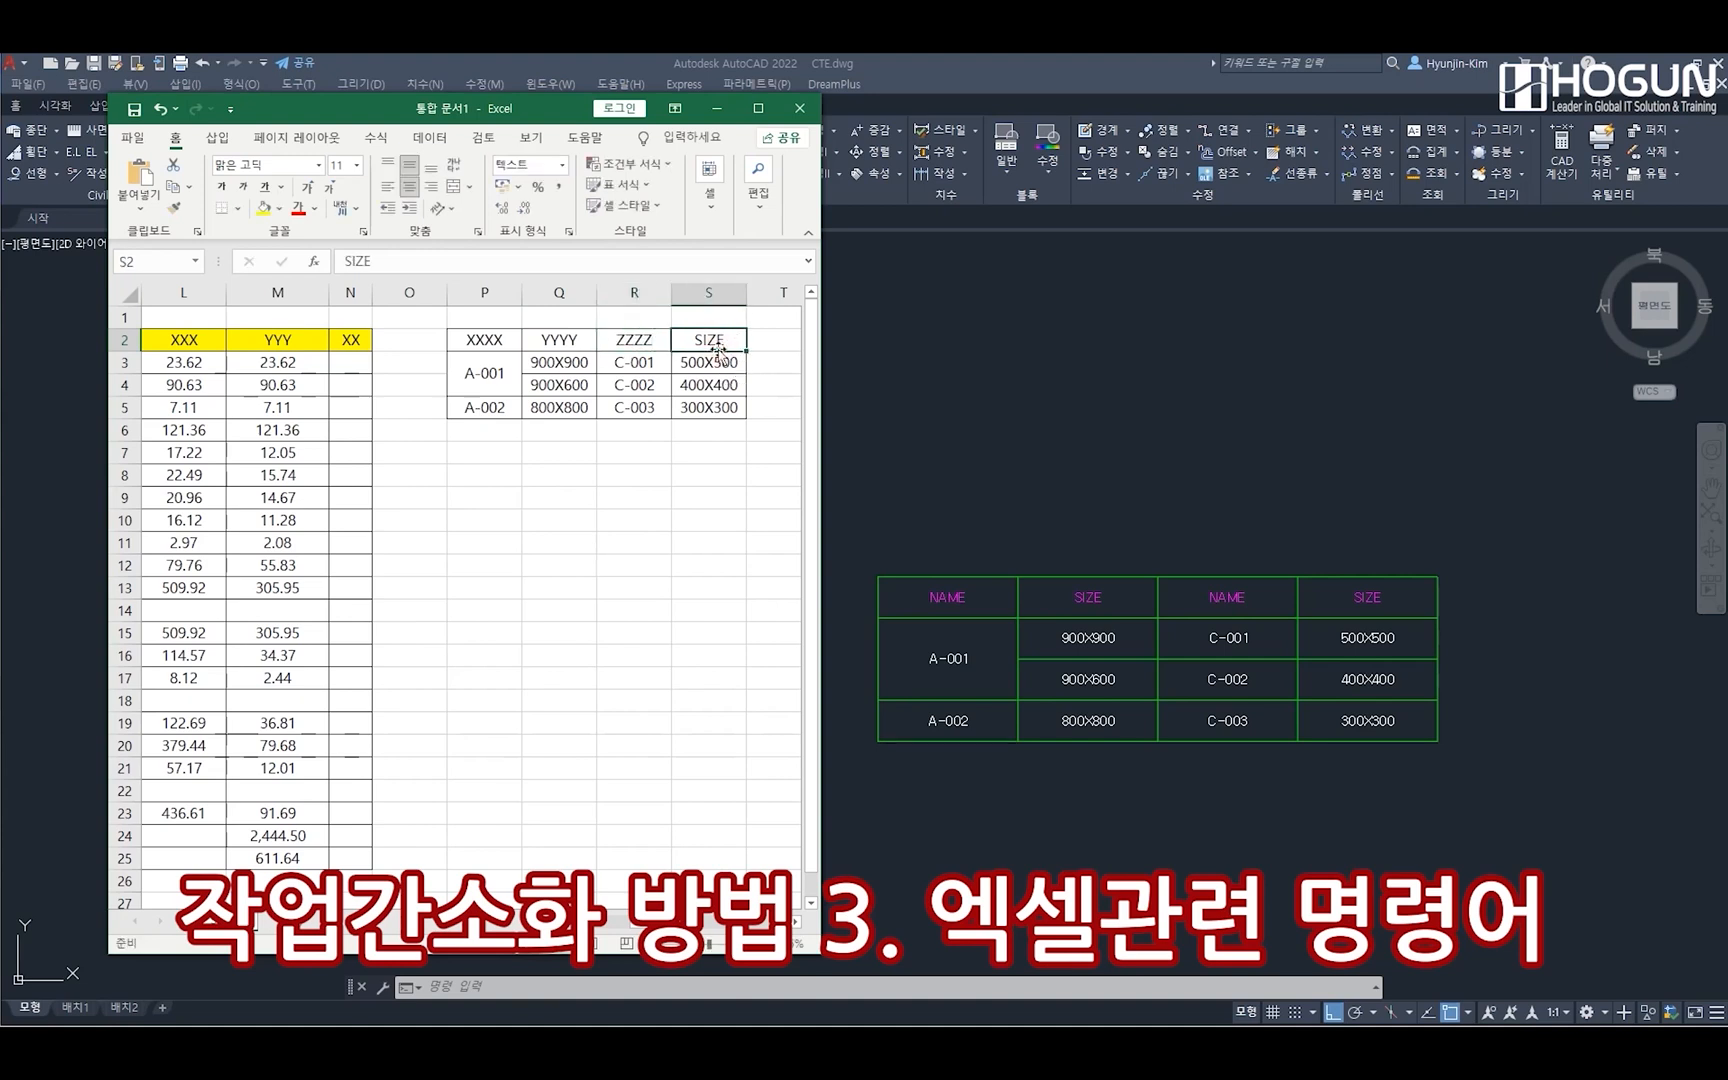
type("YYYY")
key("Return")
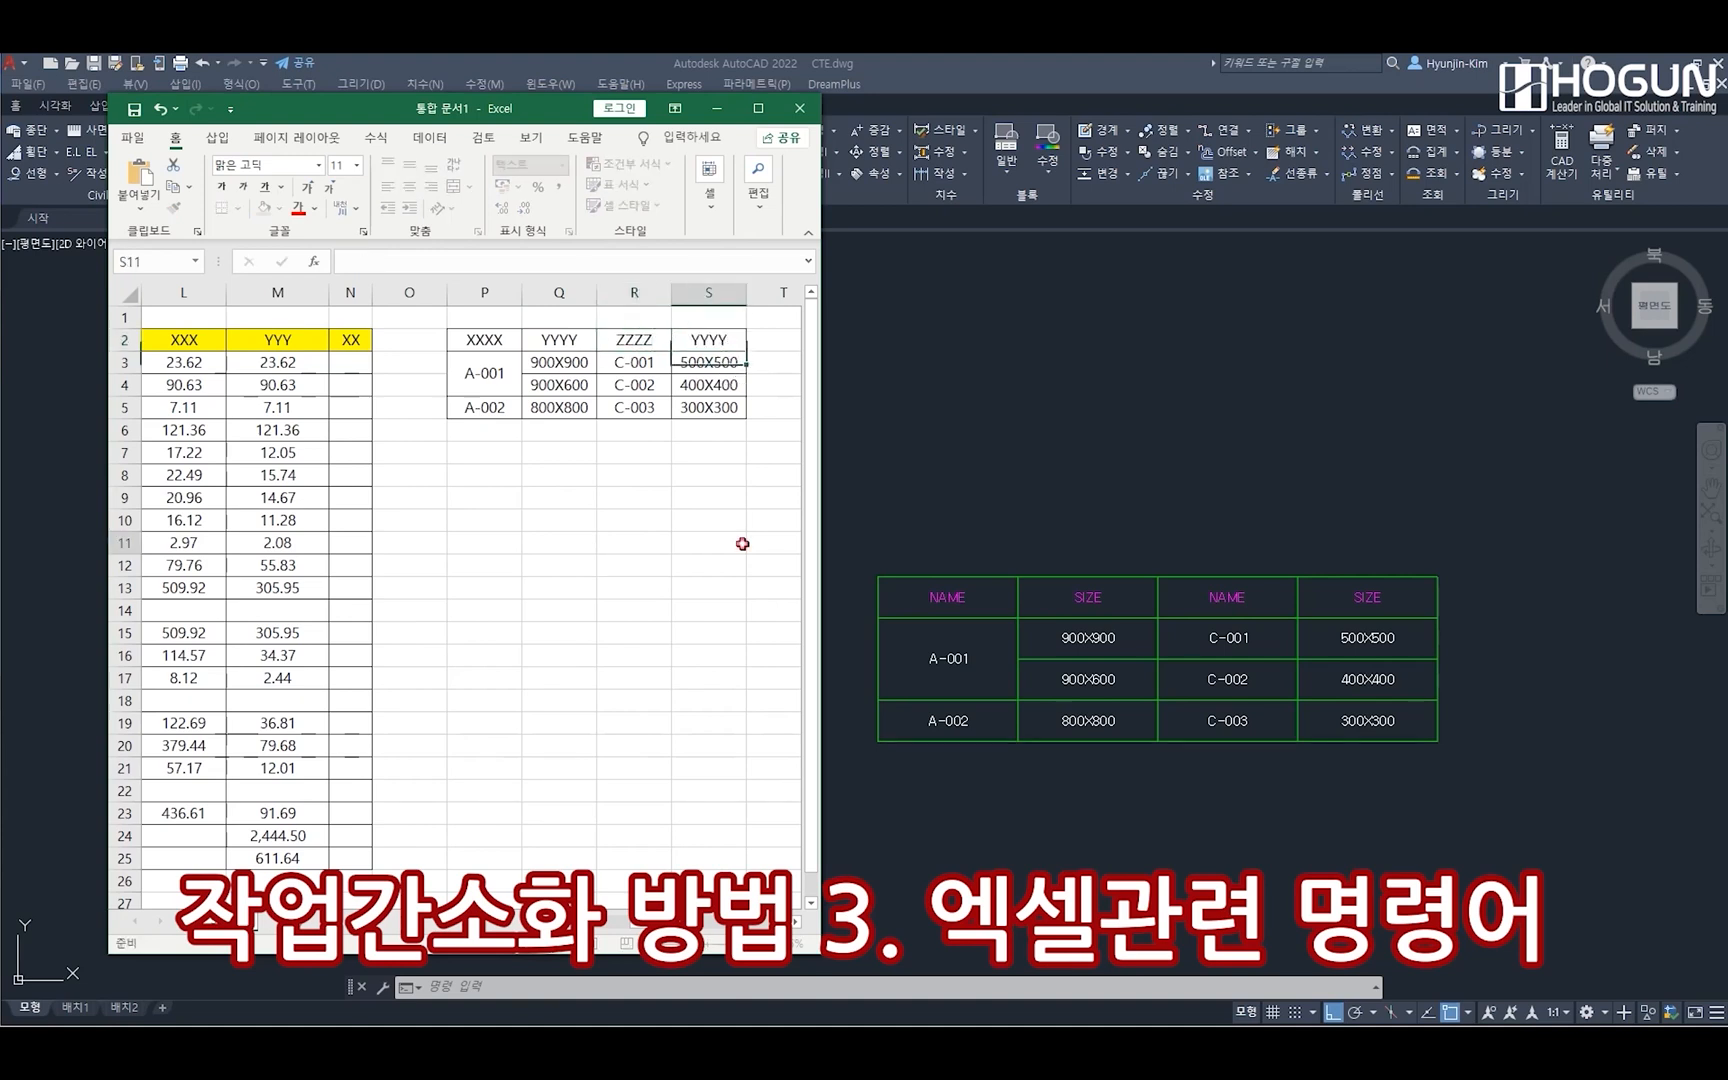
left_click(742, 543)
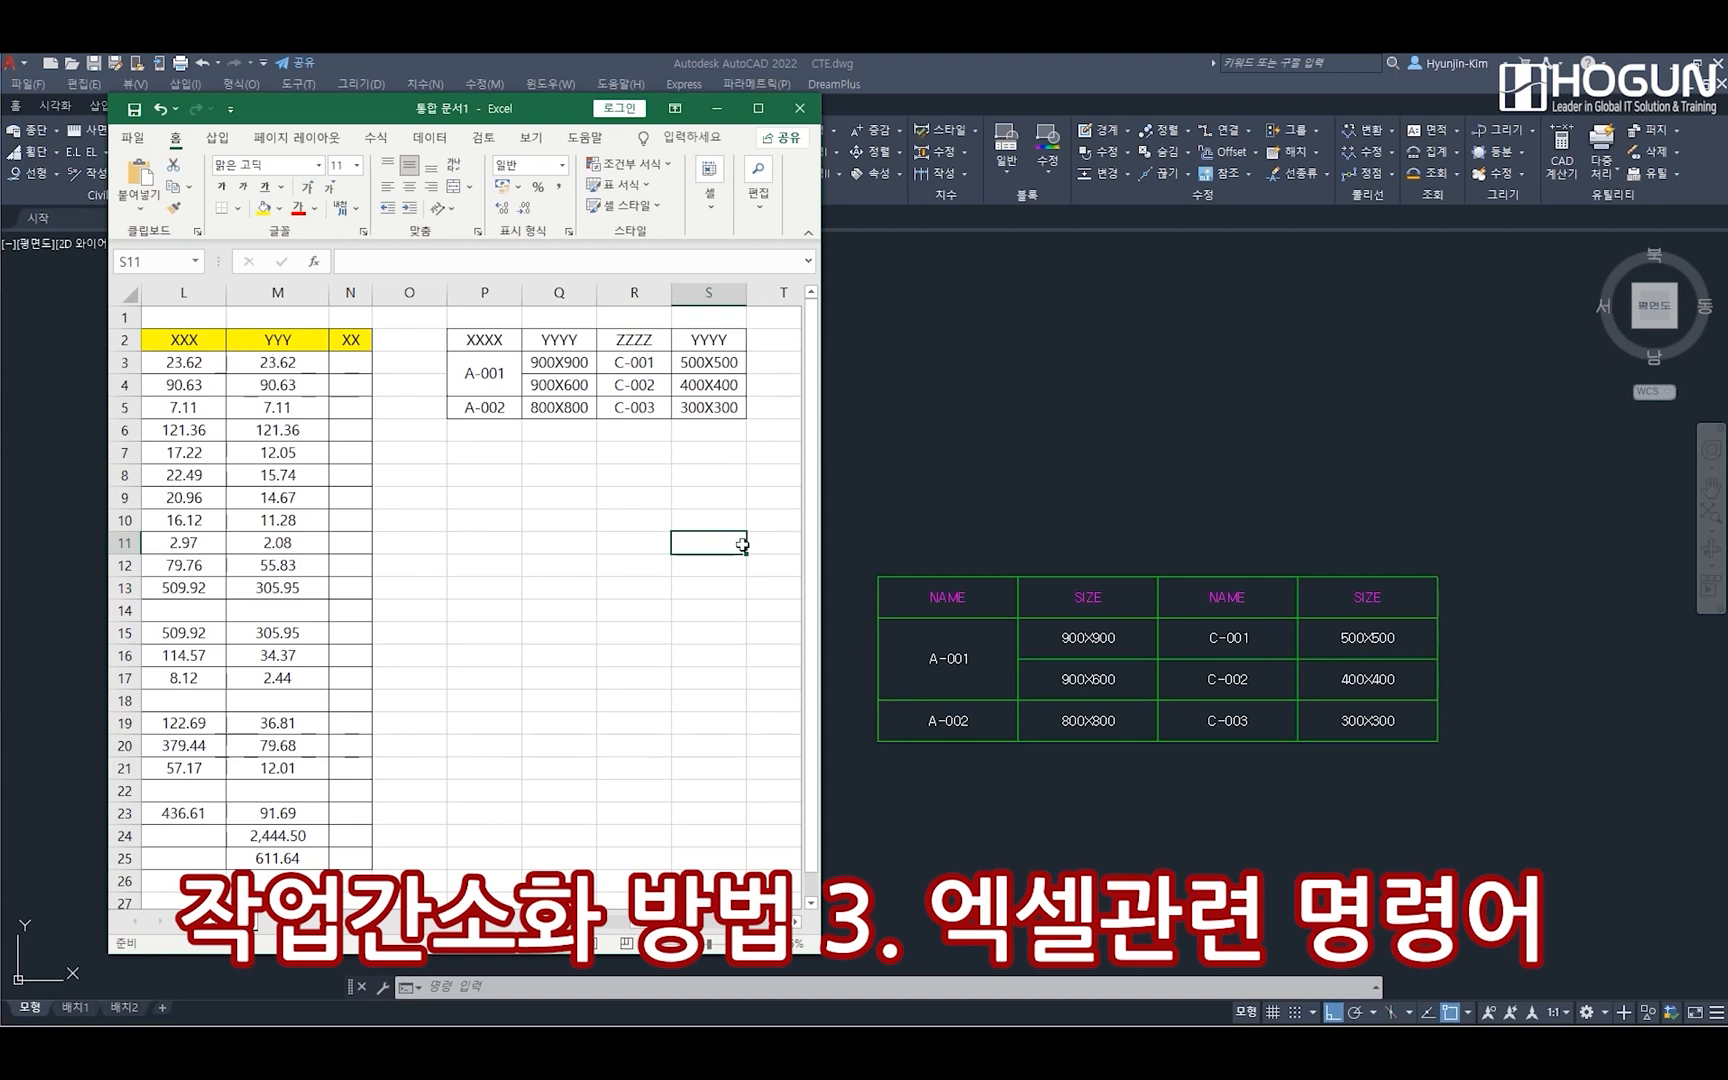
Rerun CTAE in AutoCAD to update the drawing from the modified Excel contents, selecting the green table as the target
left_click(876, 990)
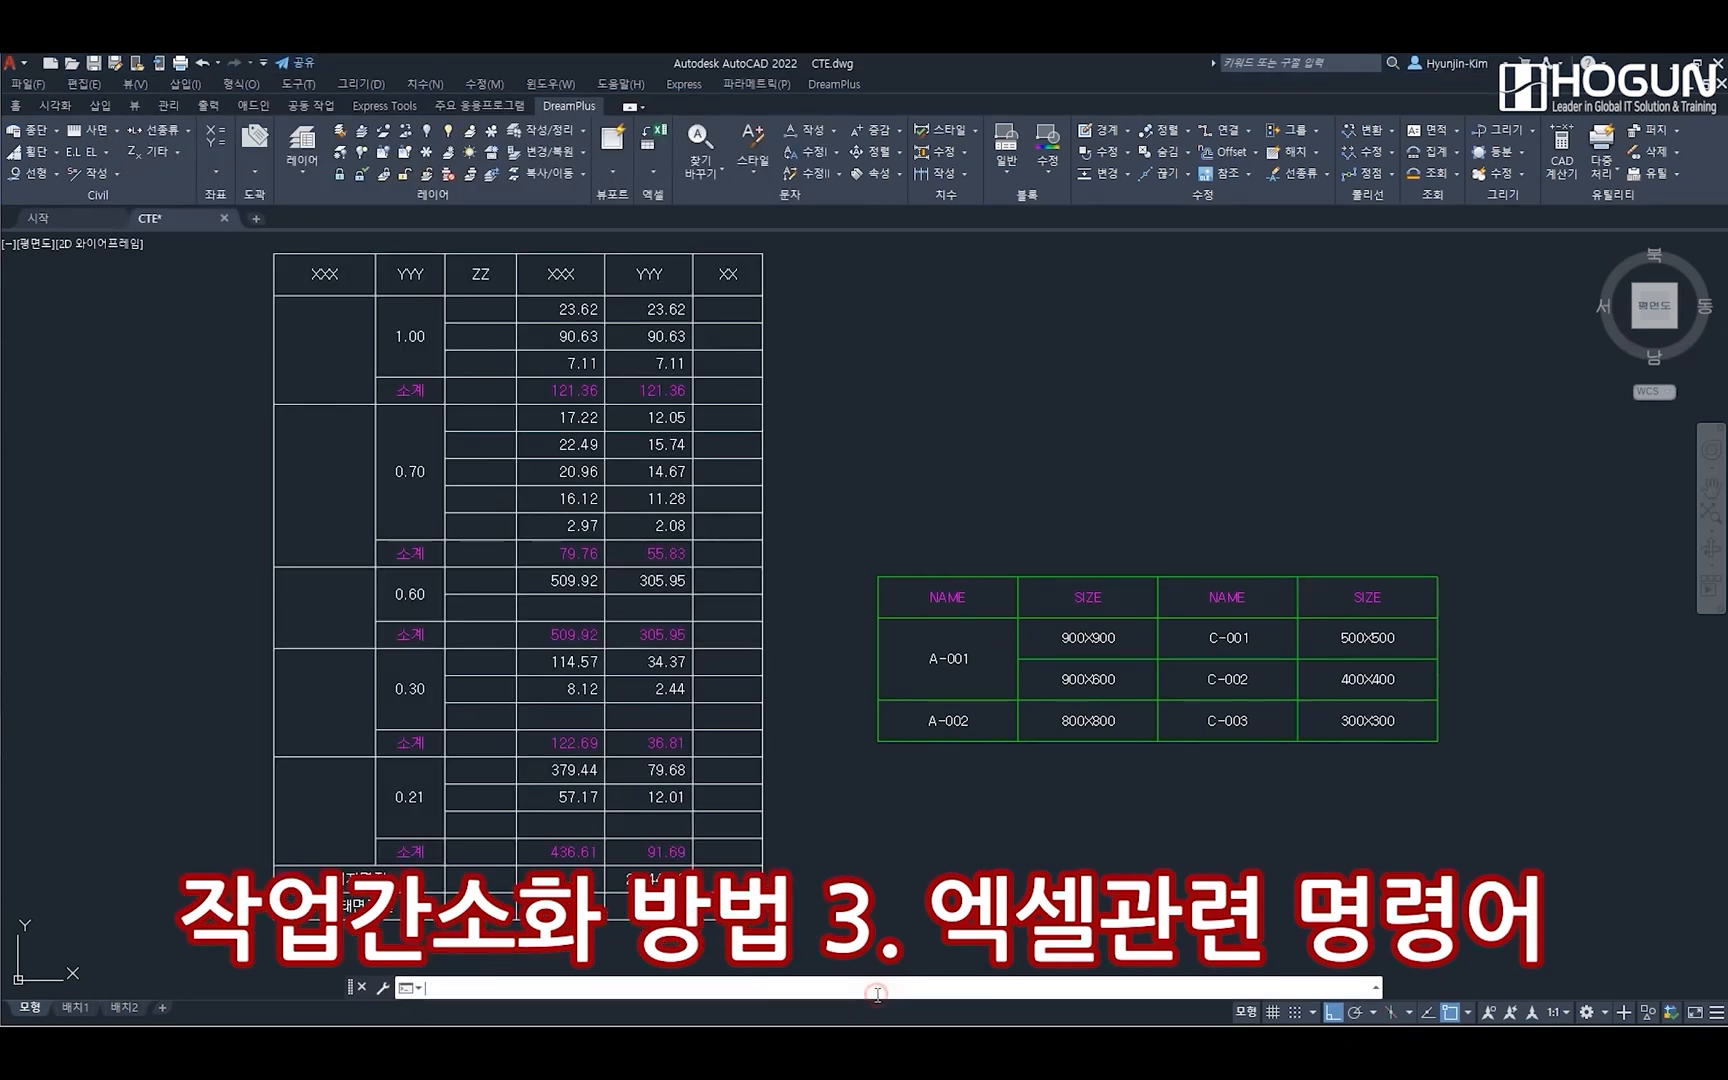
key("Return")
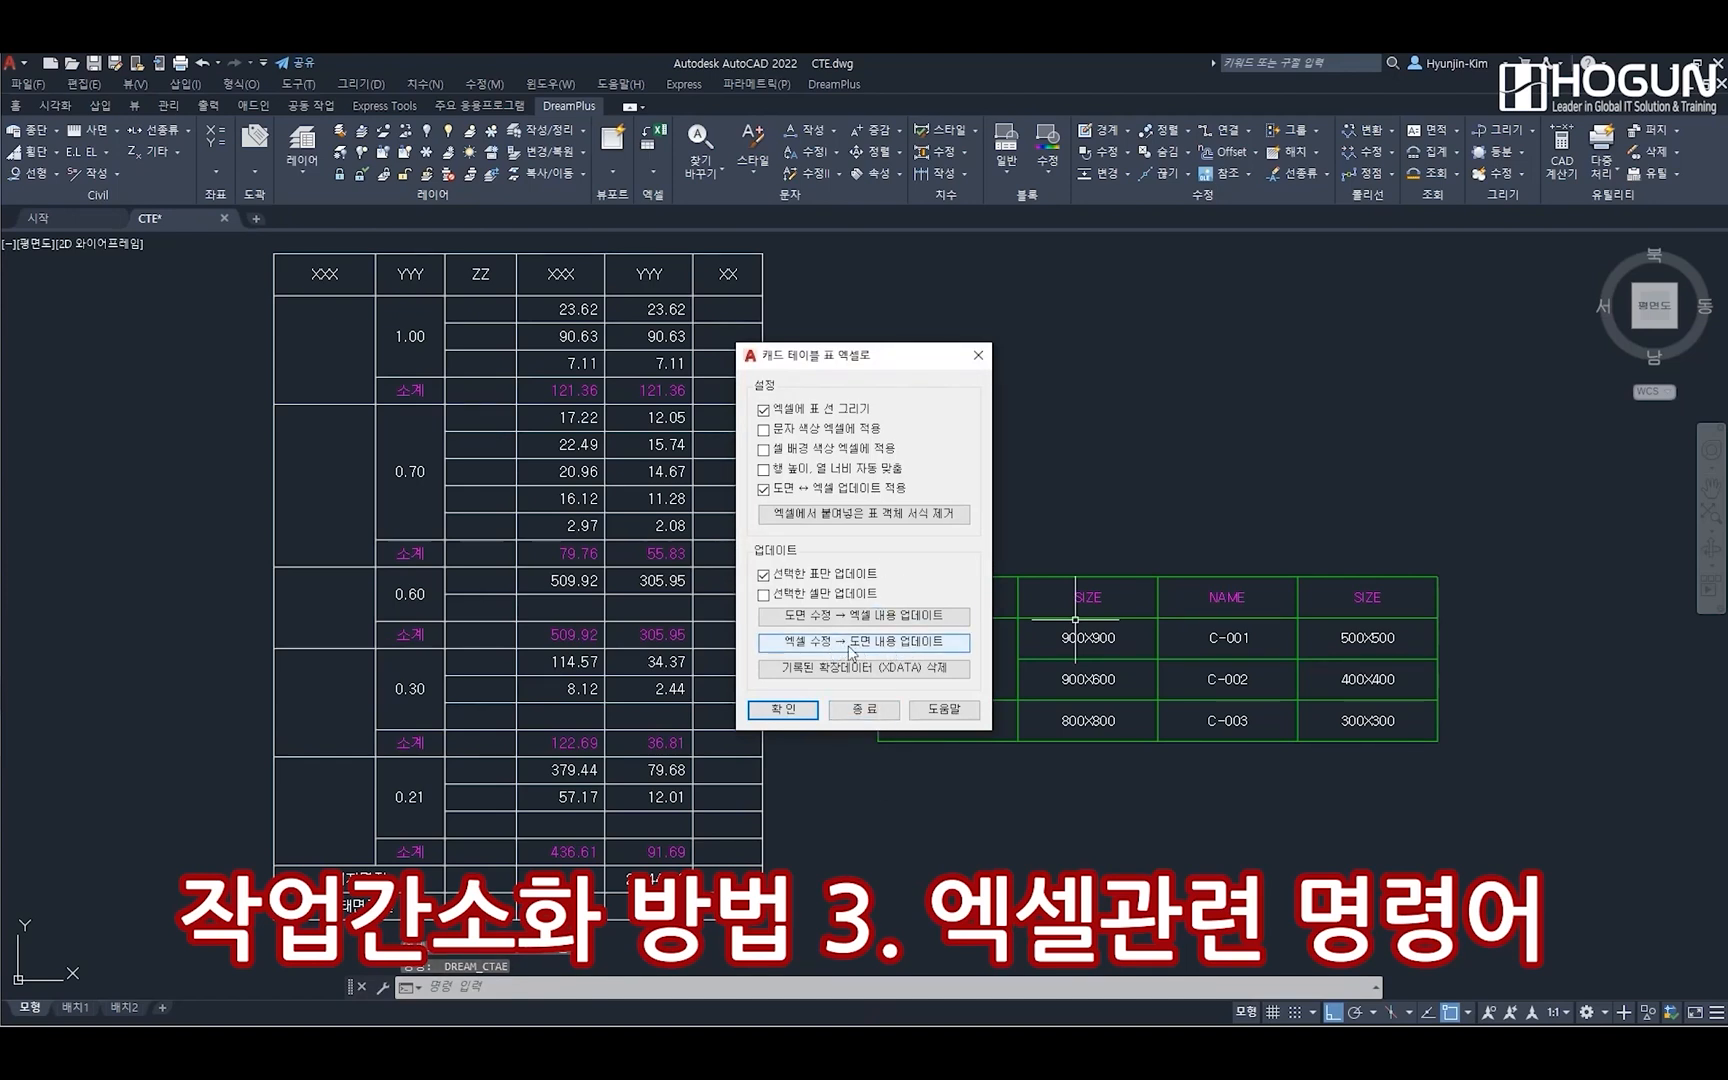
left_click(851, 651)
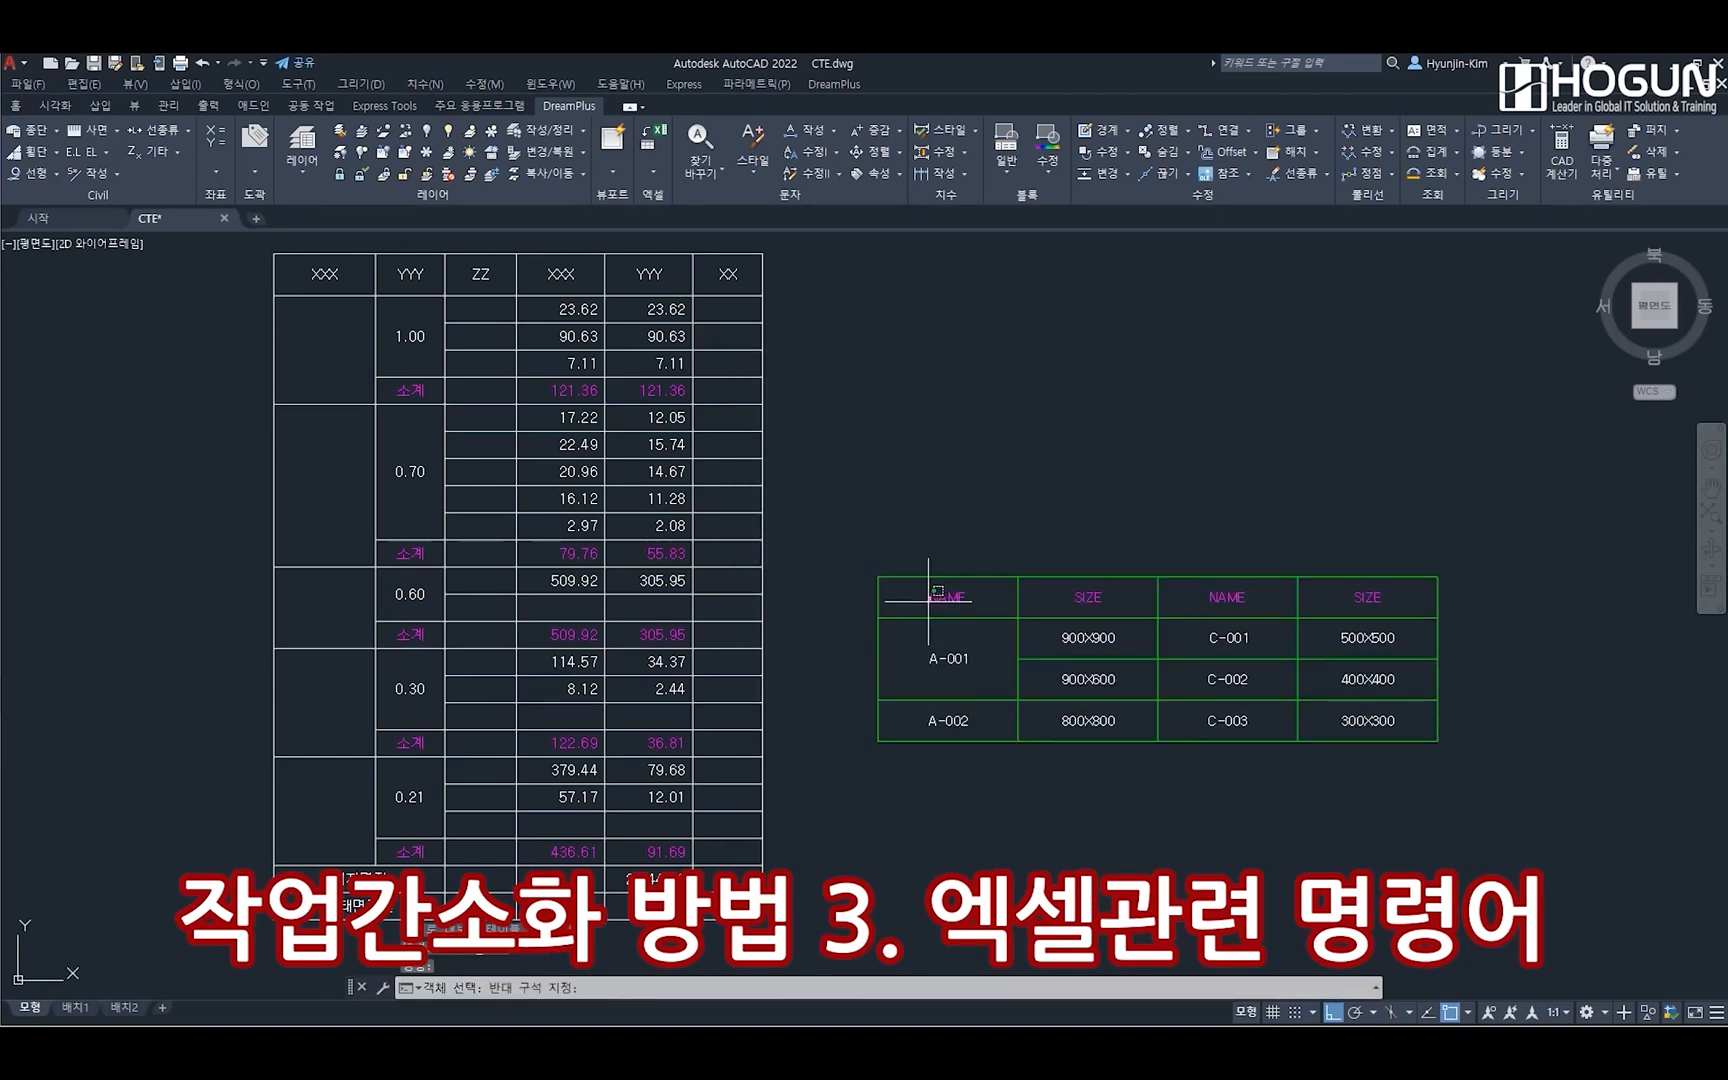
left_click(932, 598)
left_click(877, 608)
left_click(877, 608)
key("Return")
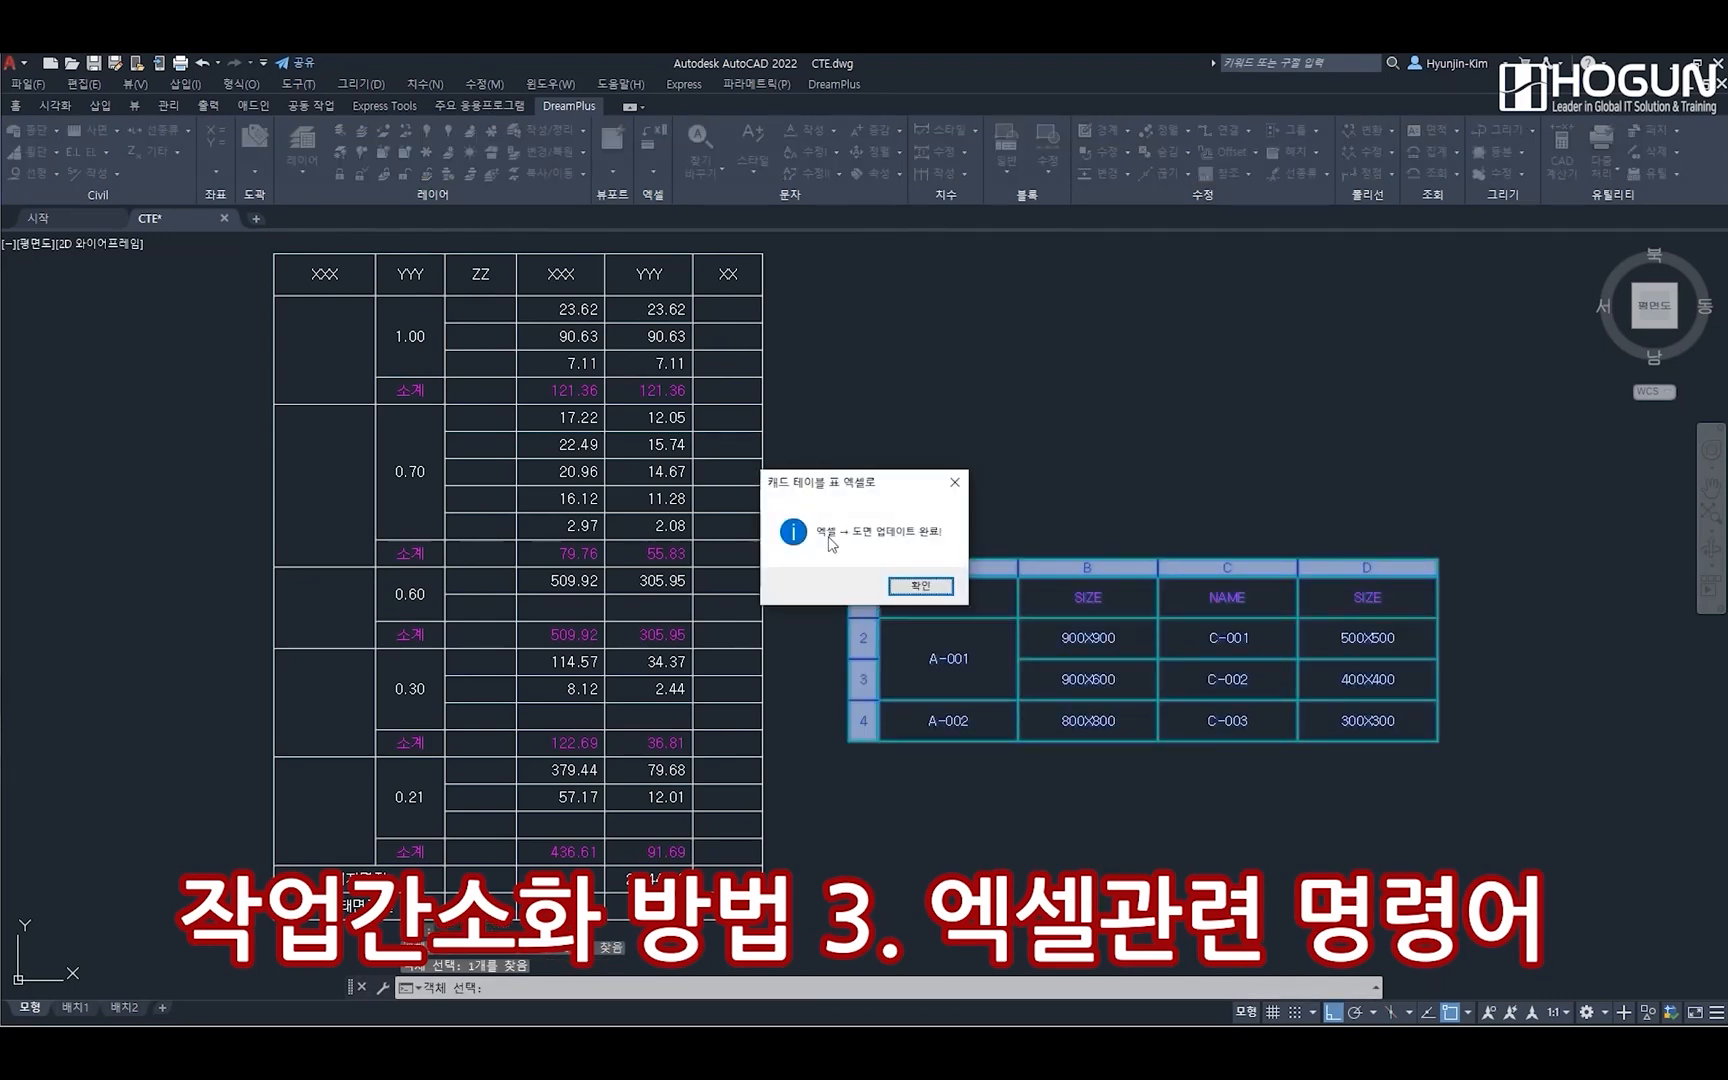
Close the update notice and fill the exported header cells P2:S2 with standard light blue in Excel
left_click(921, 587)
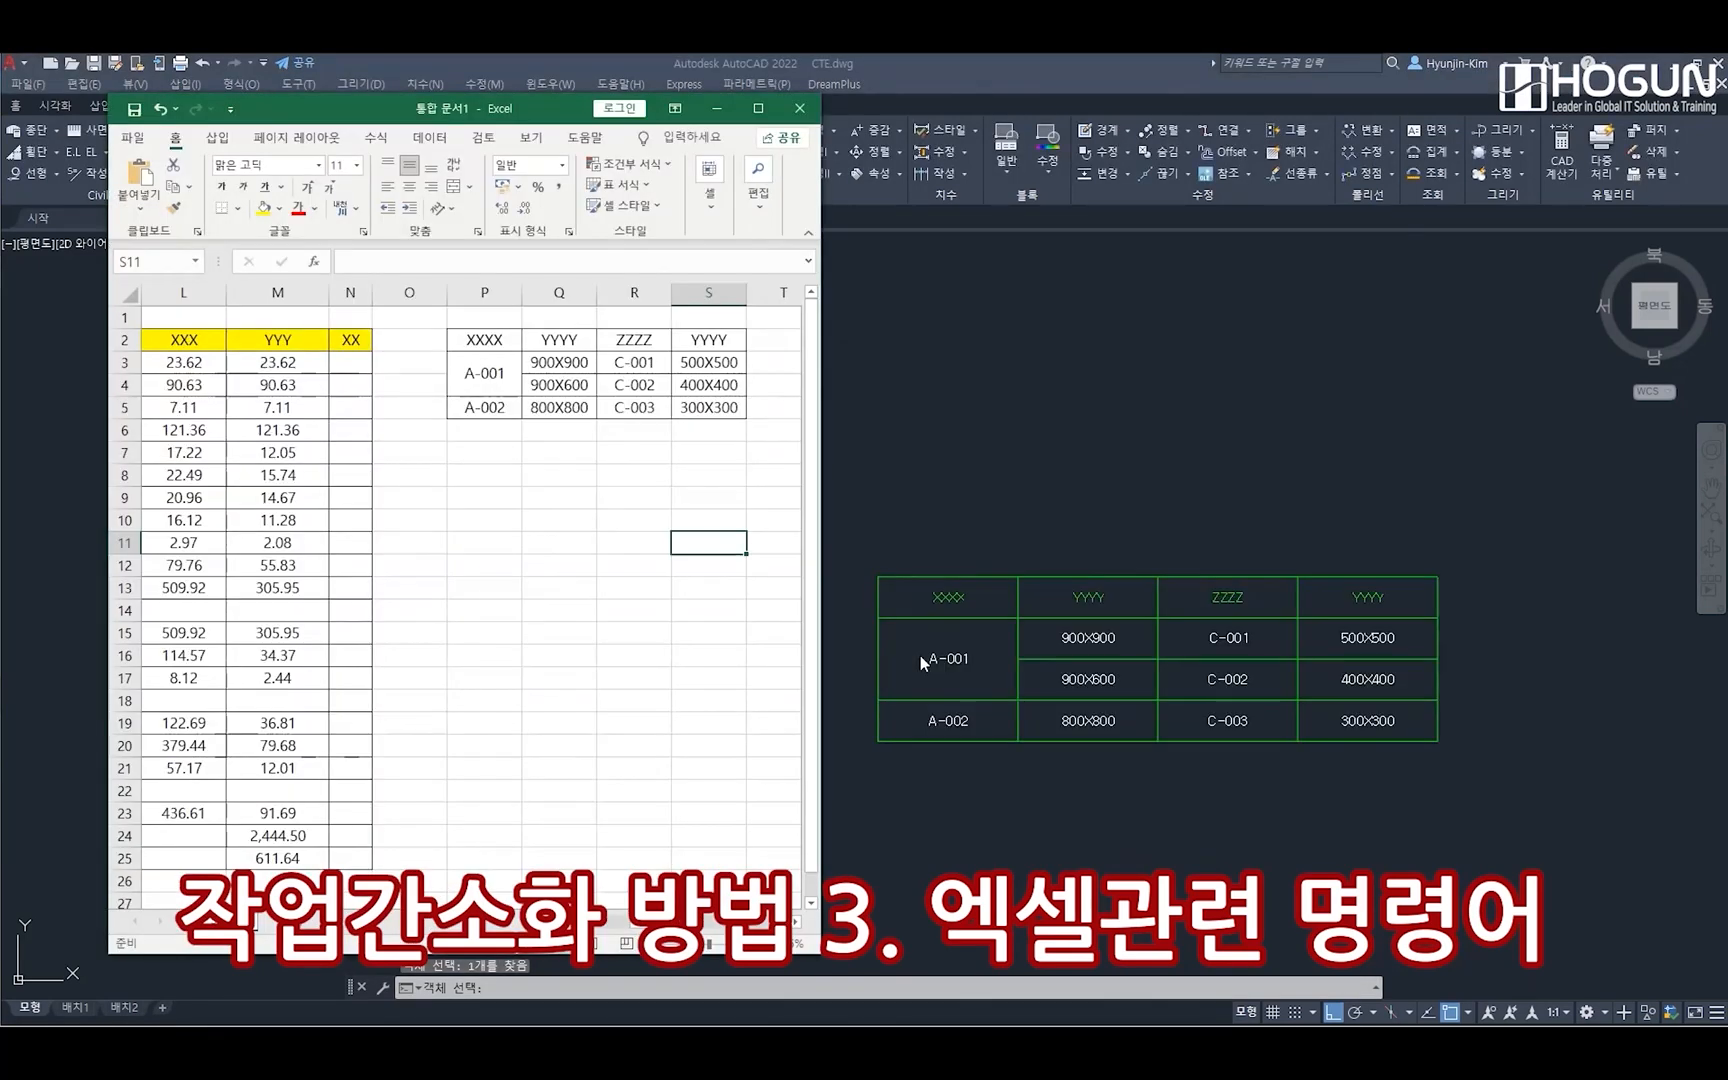
left_click_drag(505, 343, 707, 340)
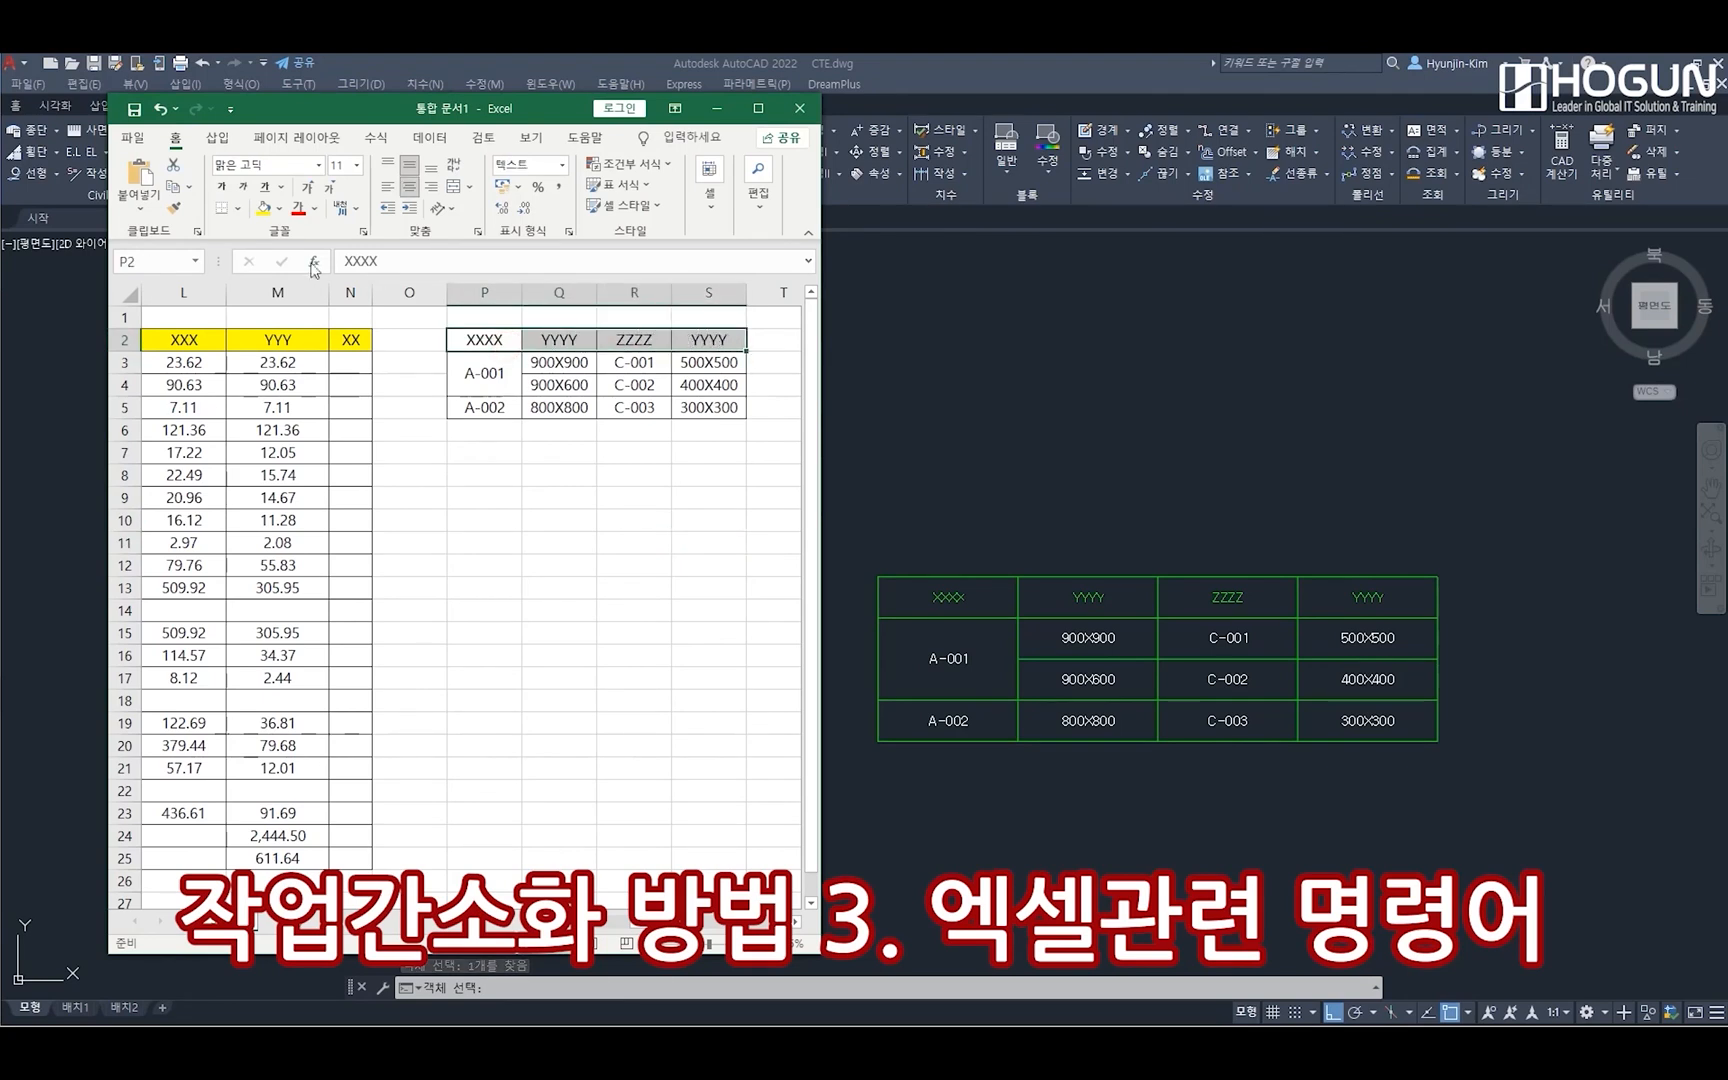
left_click(280, 209)
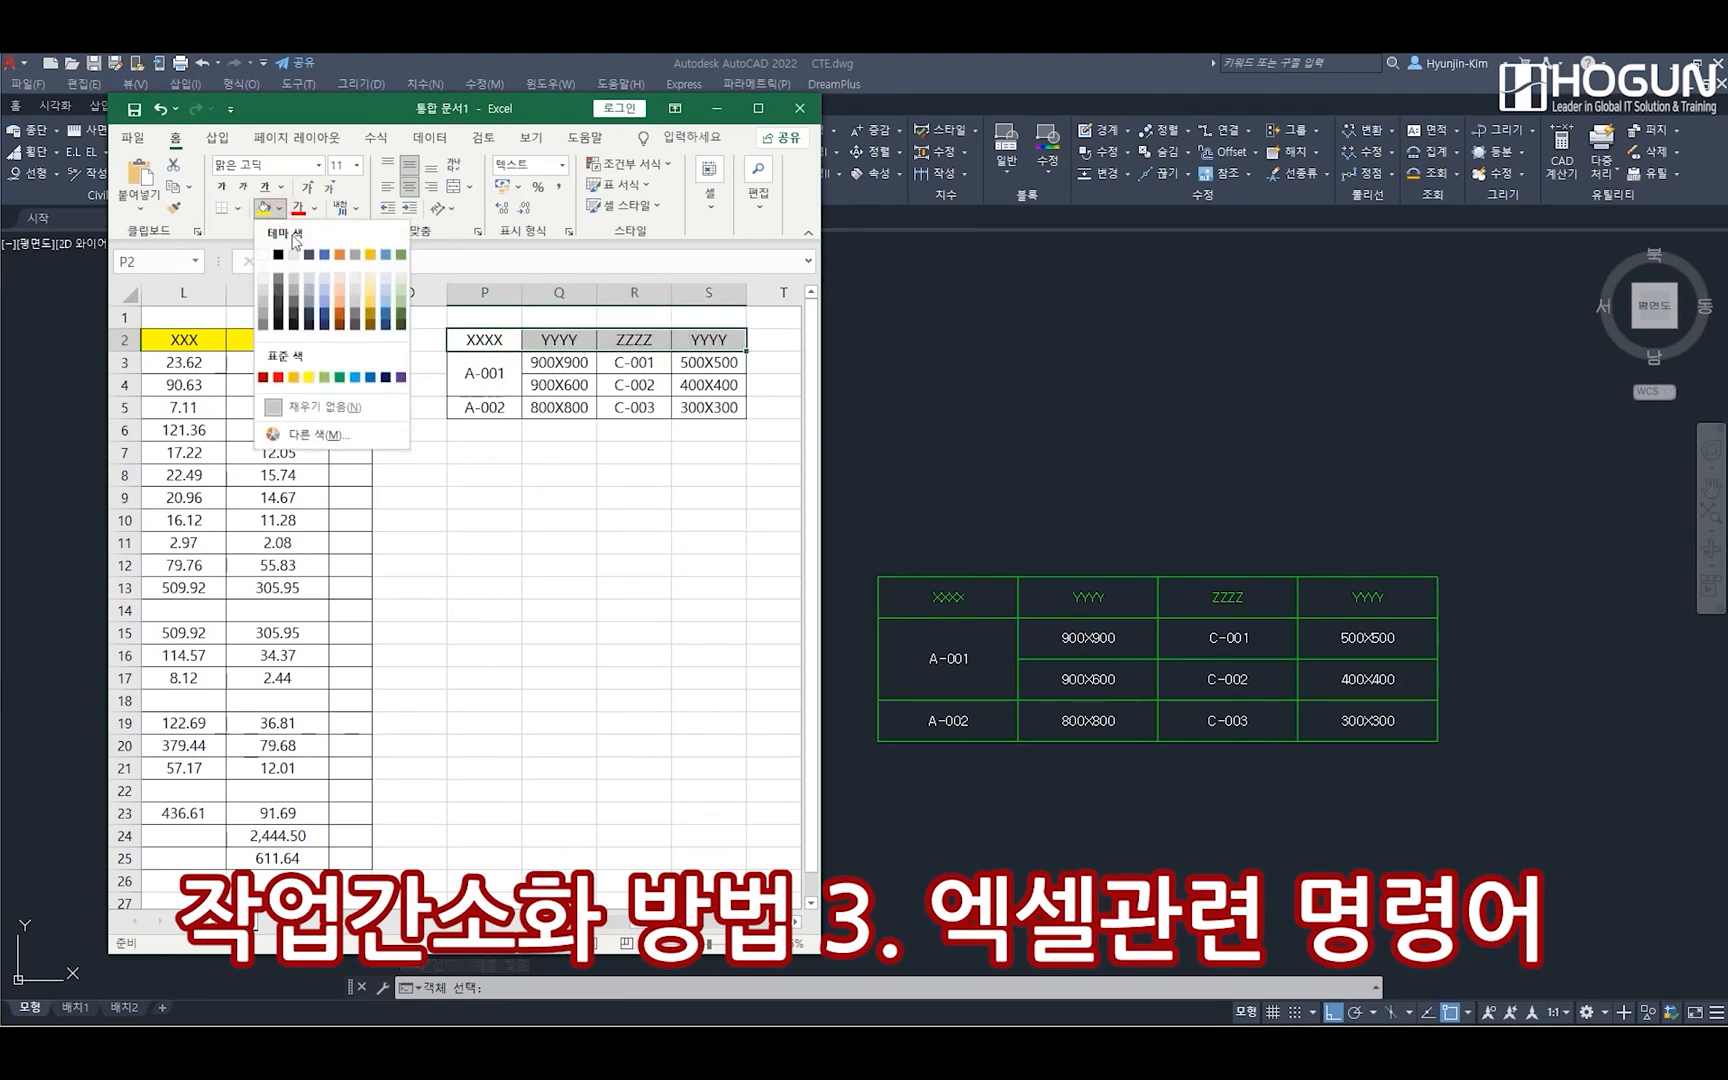
left_click(355, 377)
left_click(566, 519)
left_click_drag(470, 340, 738, 340)
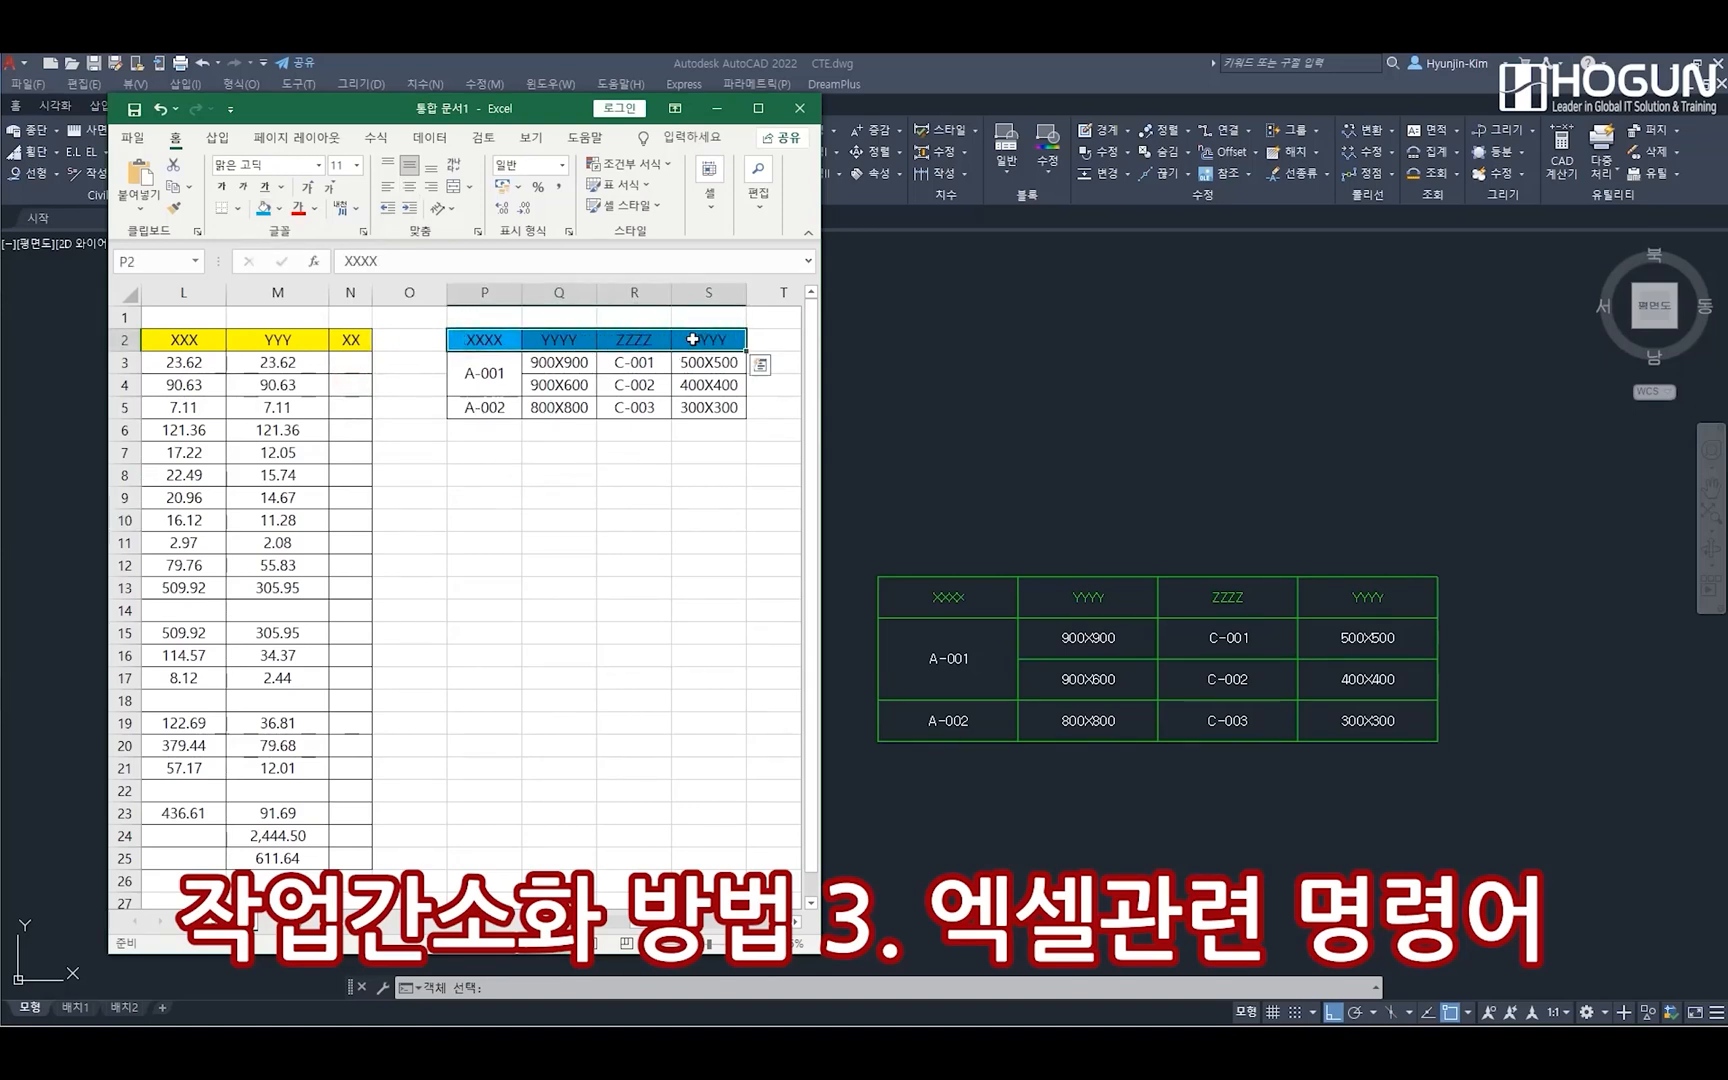
Return to AutoCAD and examine the green table's header texts and colours up close
left_click(1538, 659)
scroll(1220, 600, "up", 4)
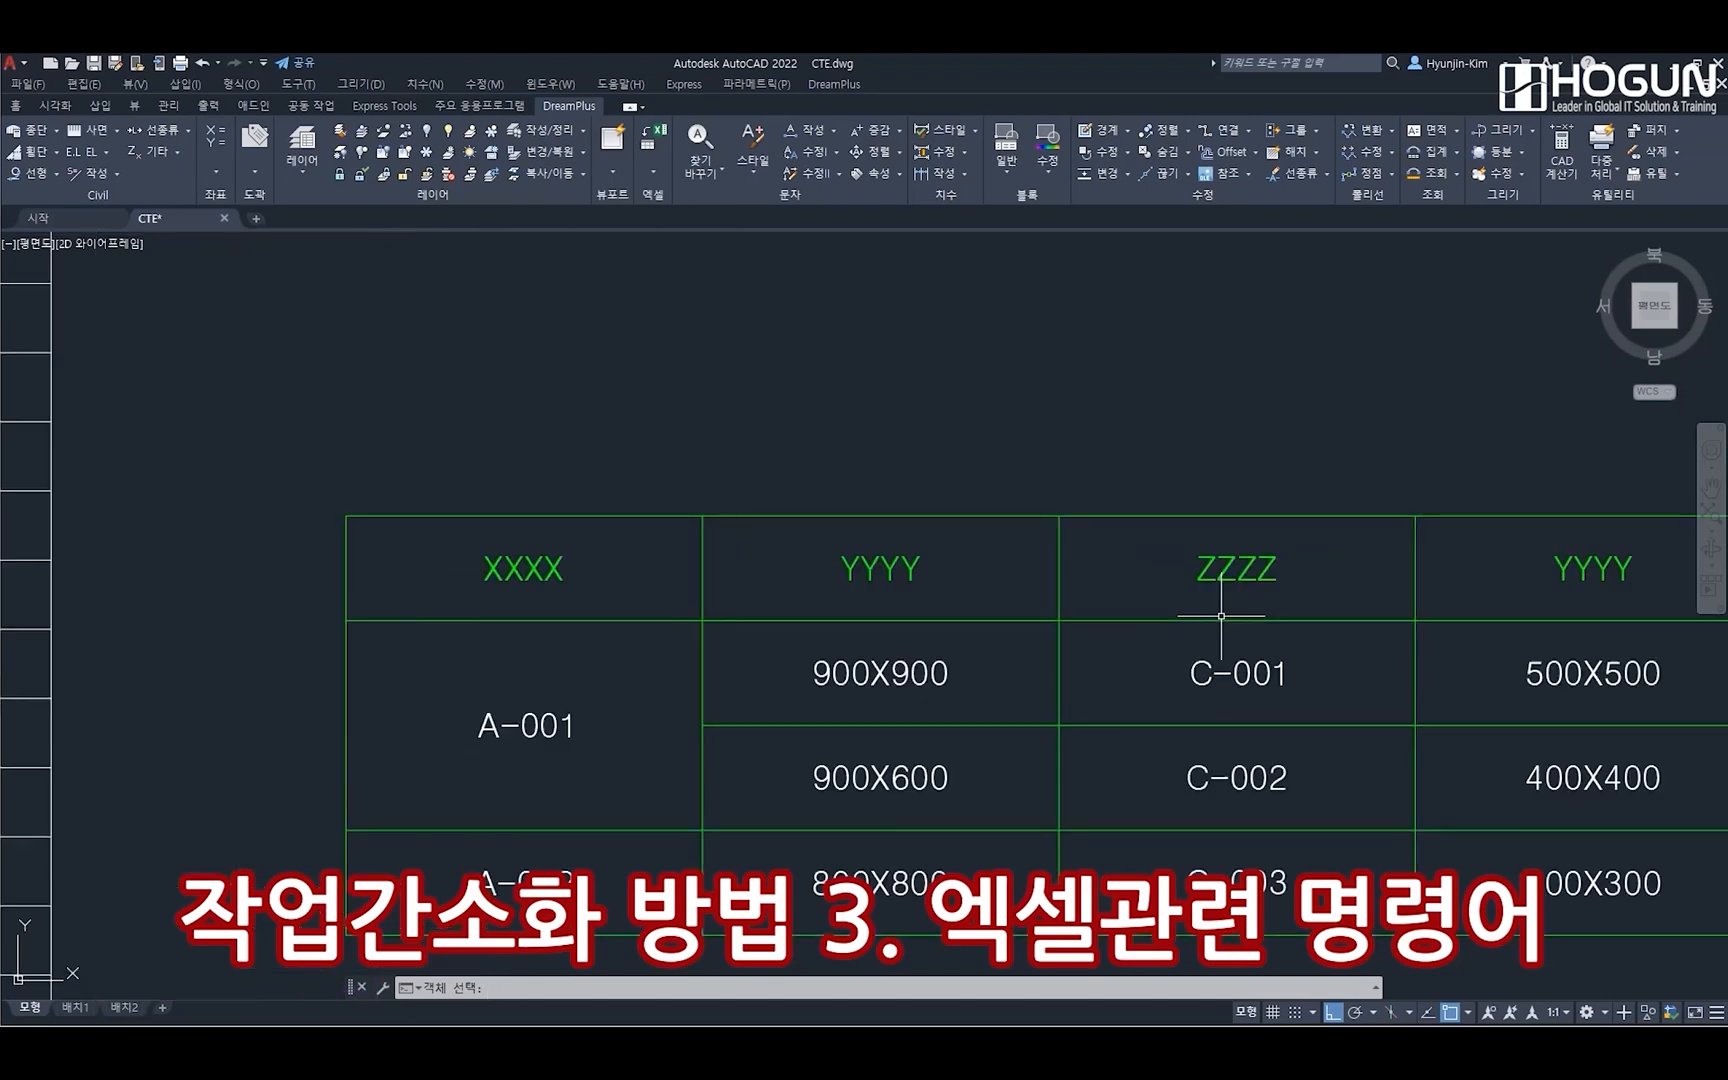
mouse_move(1221, 616)
middle_mouse_down()
mouse_move(1024, 543)
mouse_move(1027, 518)
middle_mouse_up()
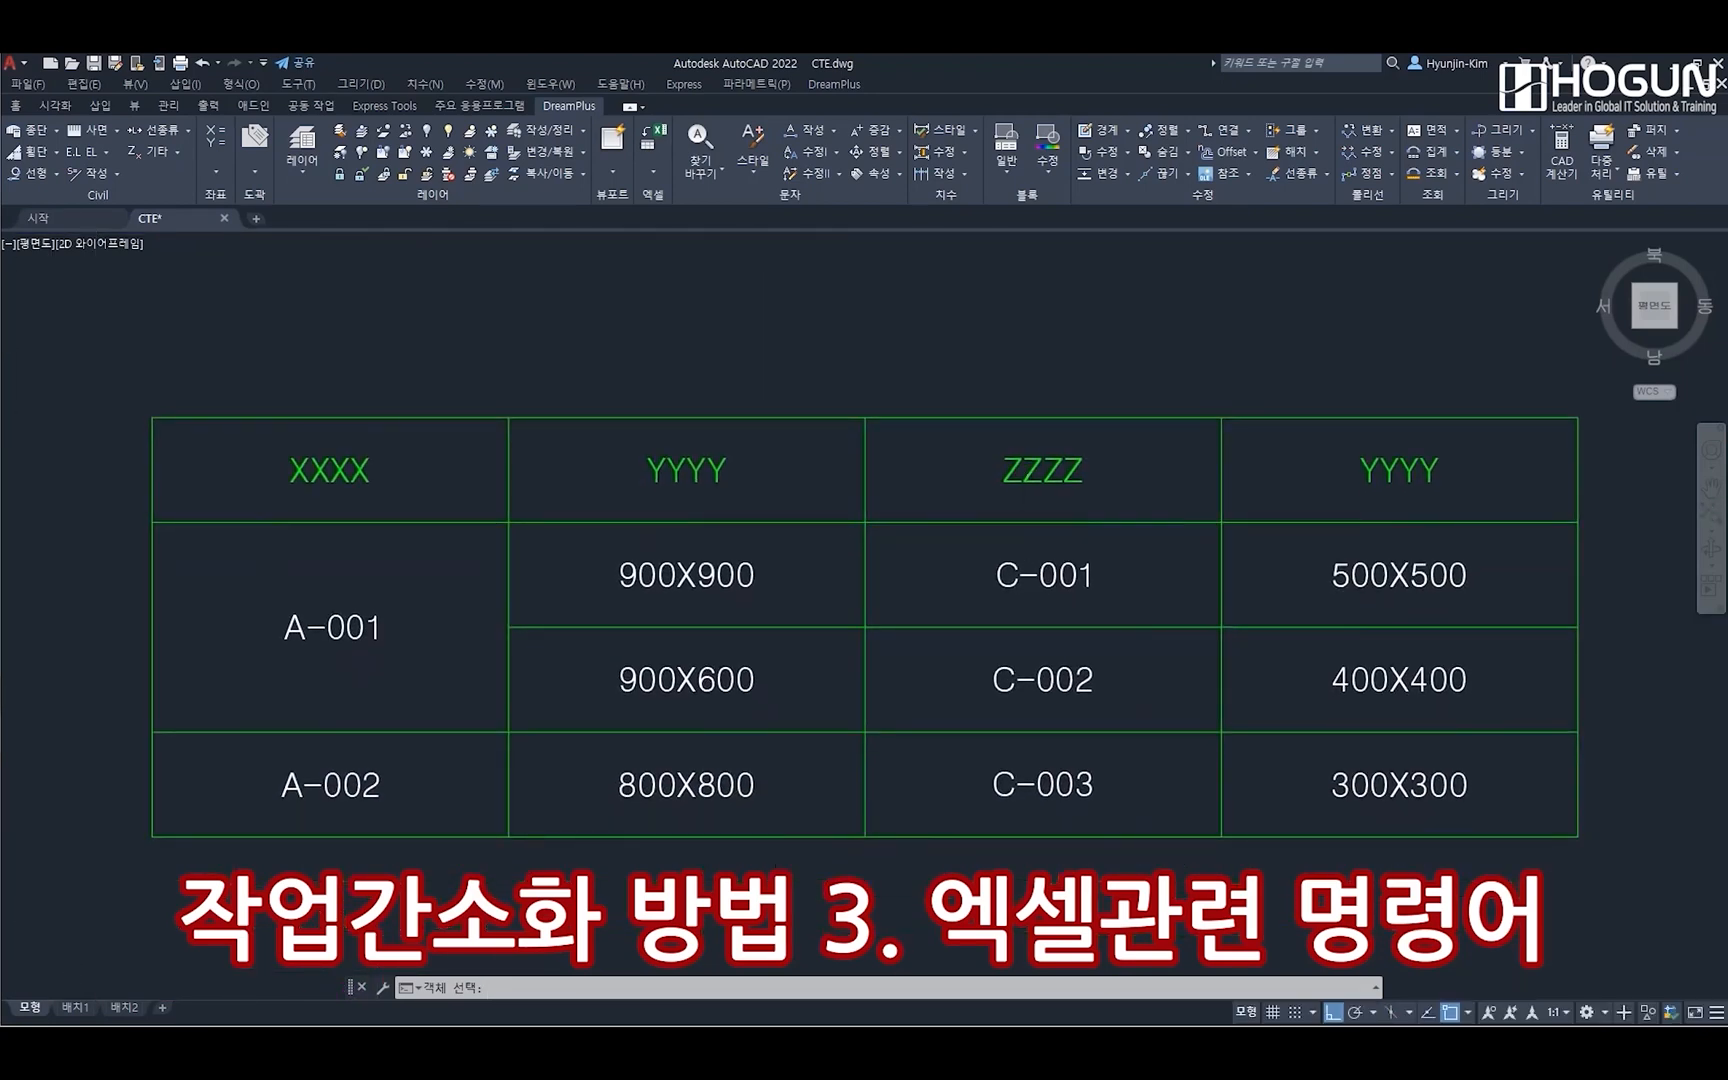
scroll(1027, 518, "down", 6)
scroll(882, 580, "up", 2)
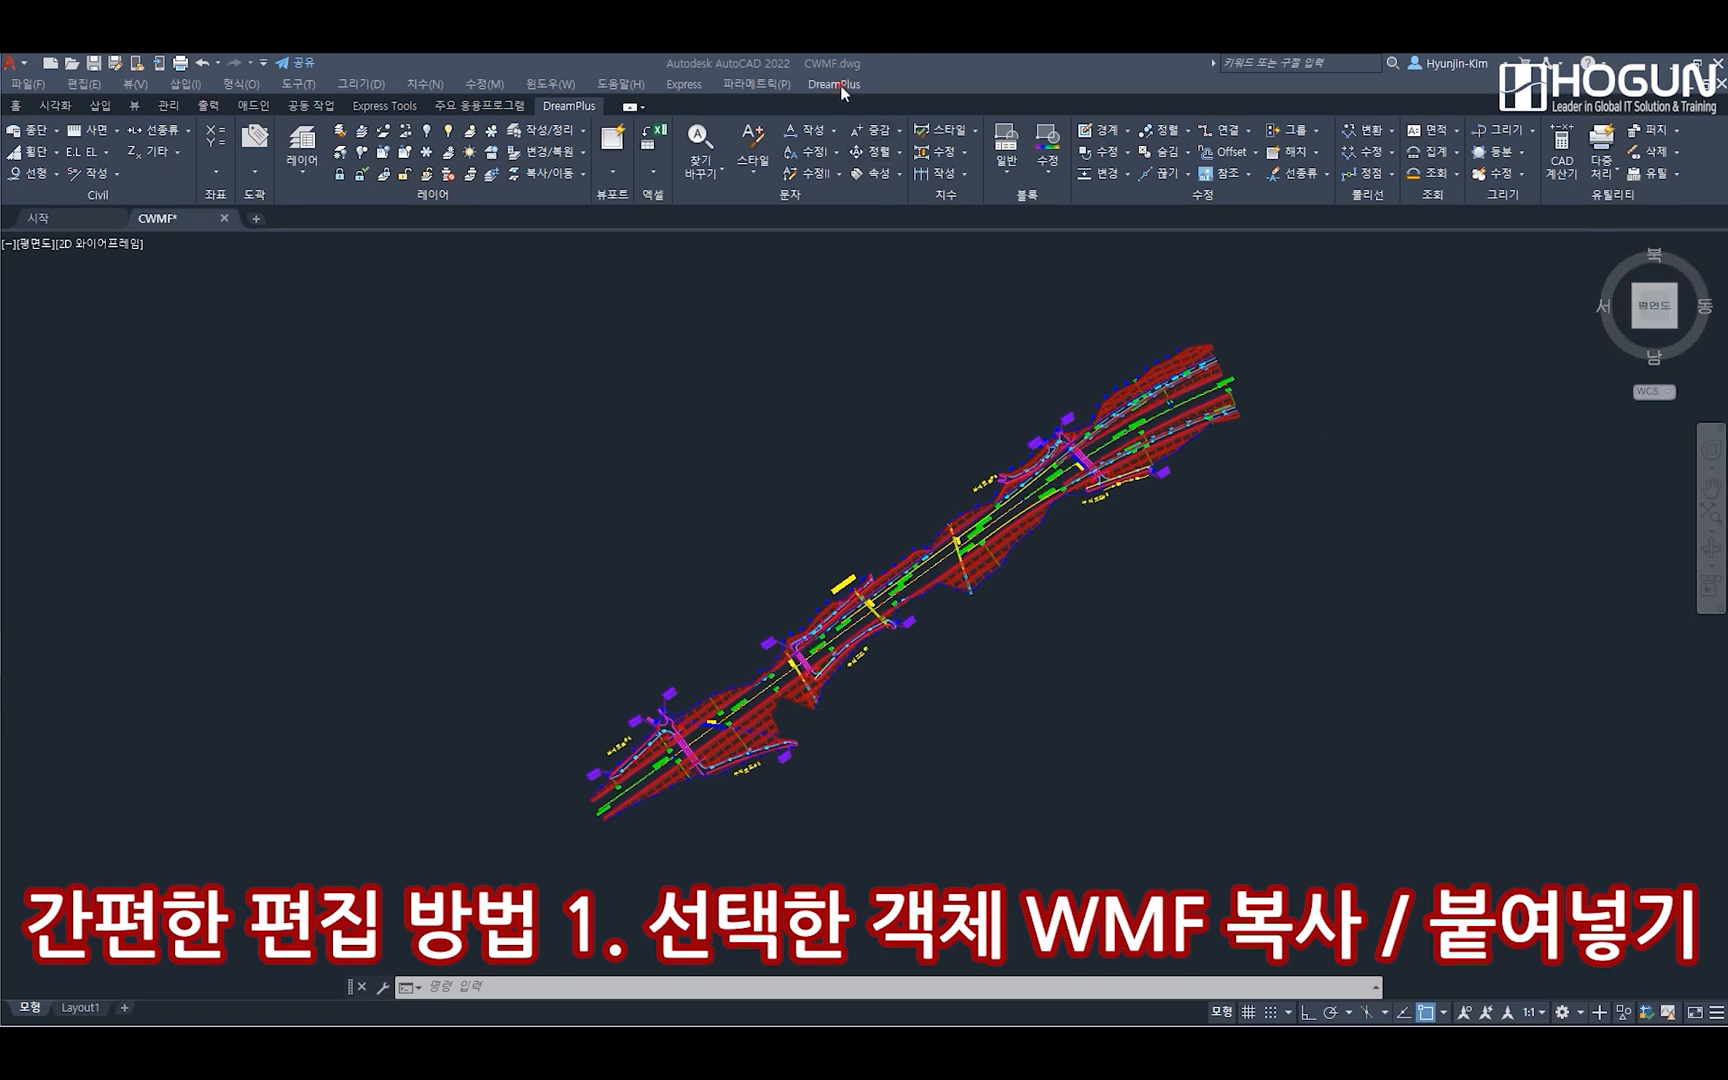
Copy the lower-left section of the road plan as WMF with CWMF, using the rectangular selection option
left_click(840, 88)
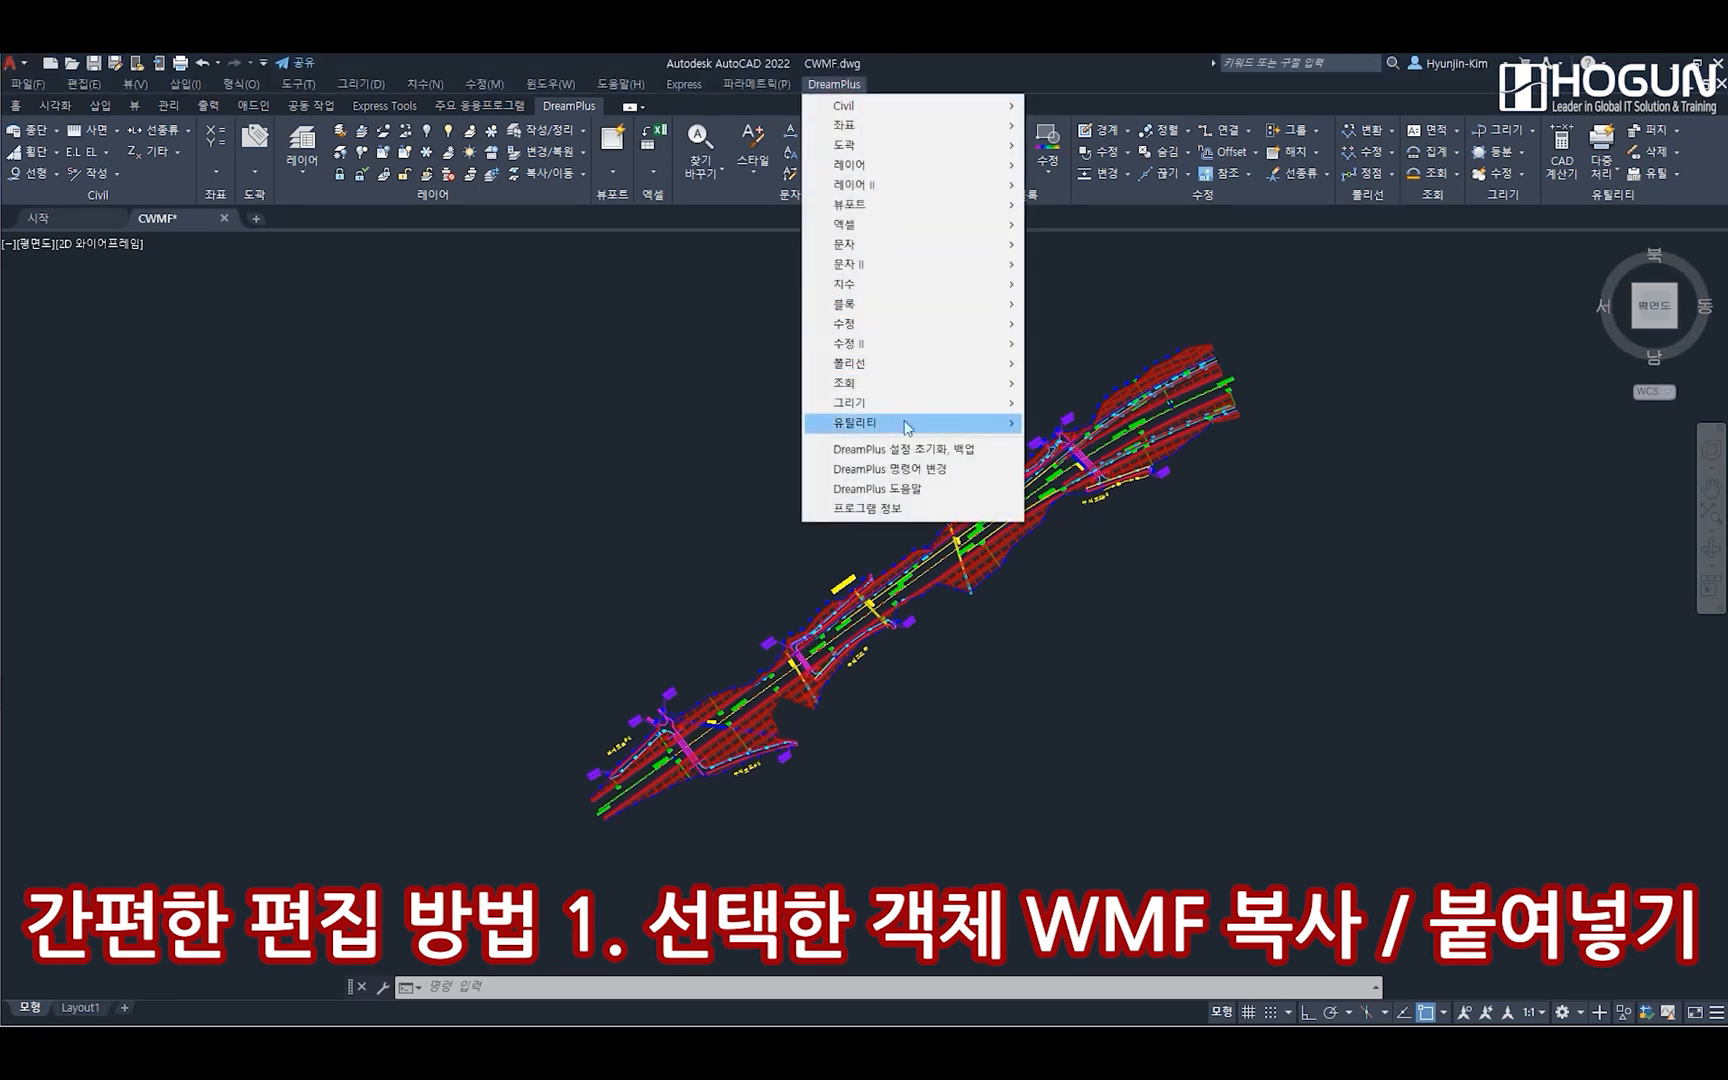
mouse_move(907, 427)
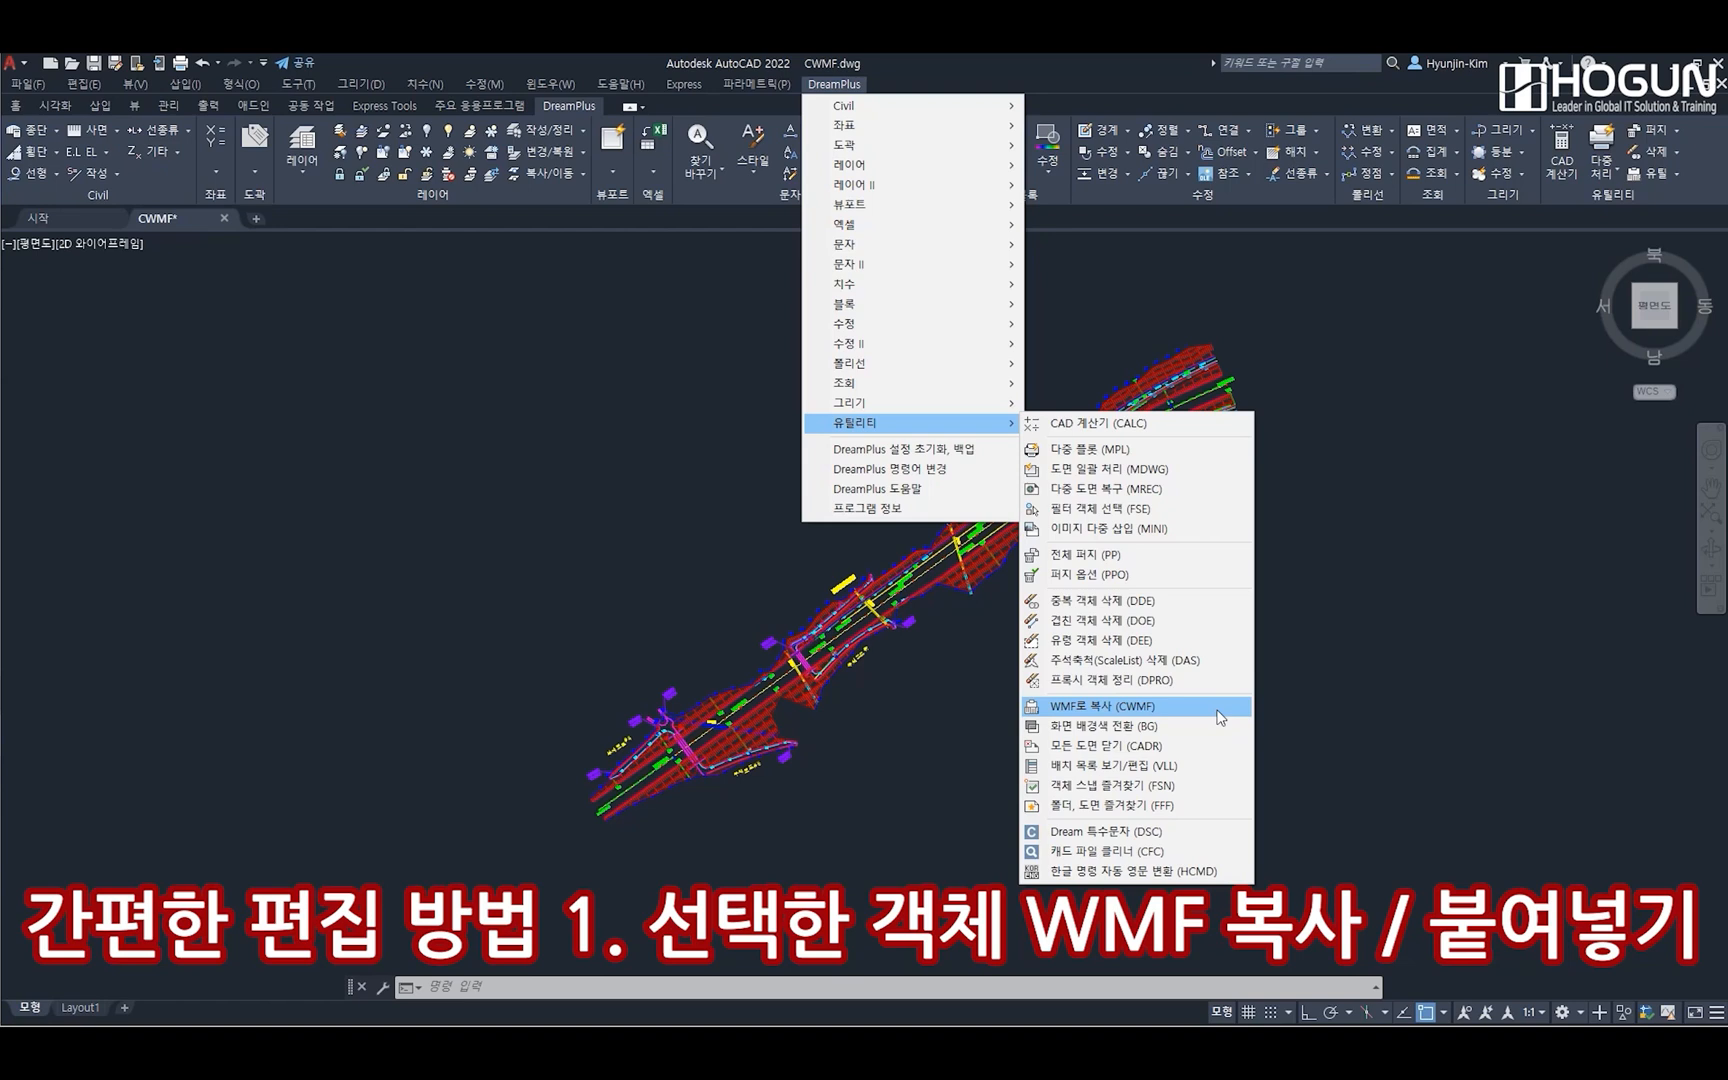
left_click(1219, 716)
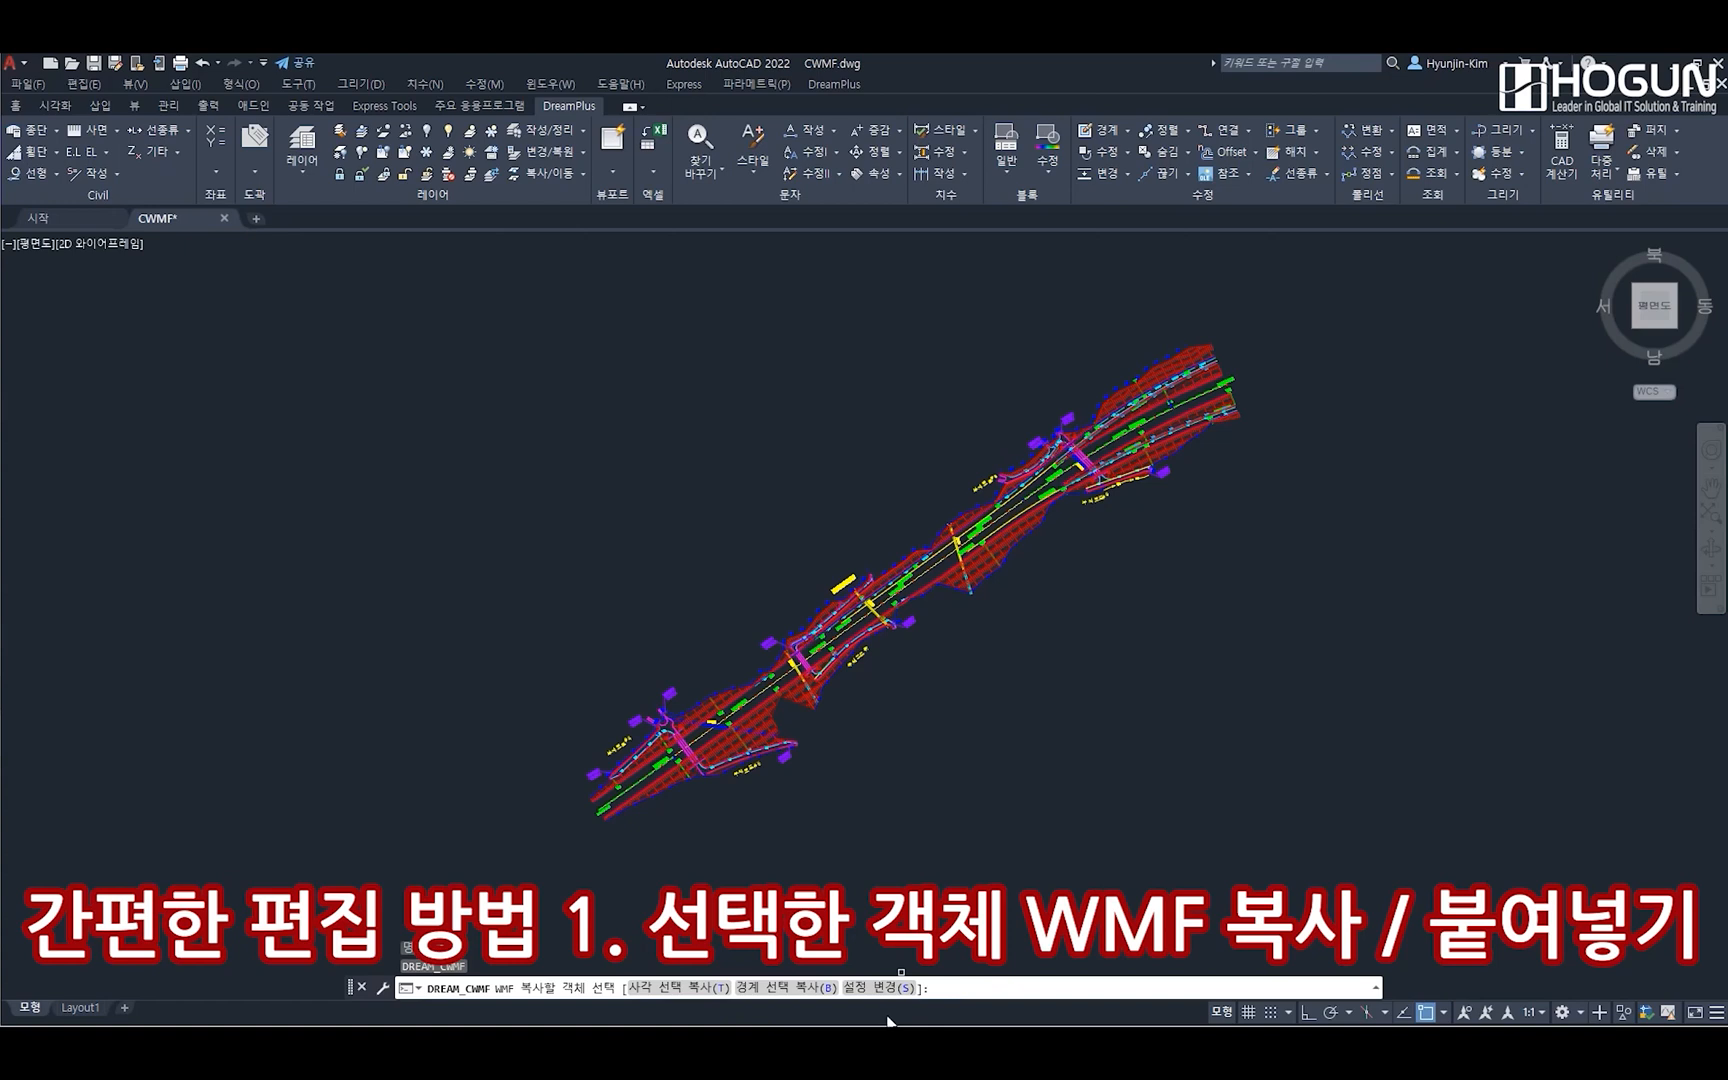
type("t")
key("Return")
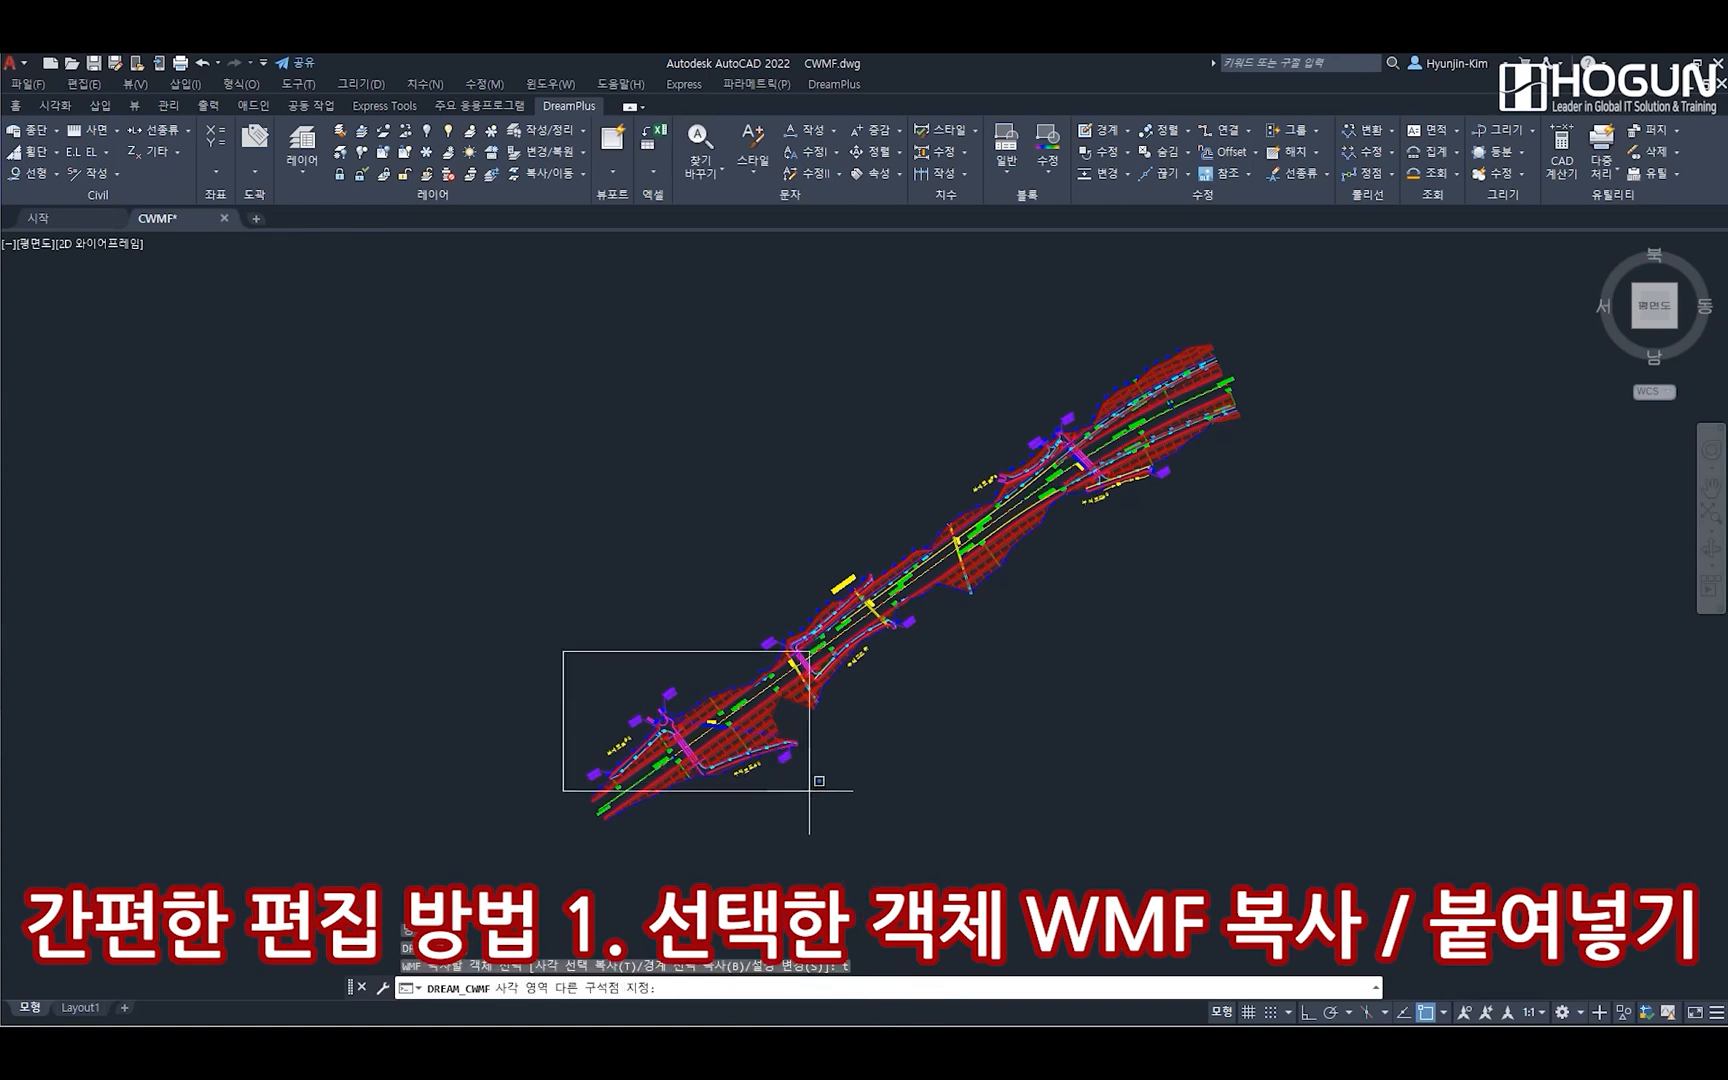
left_click(841, 834)
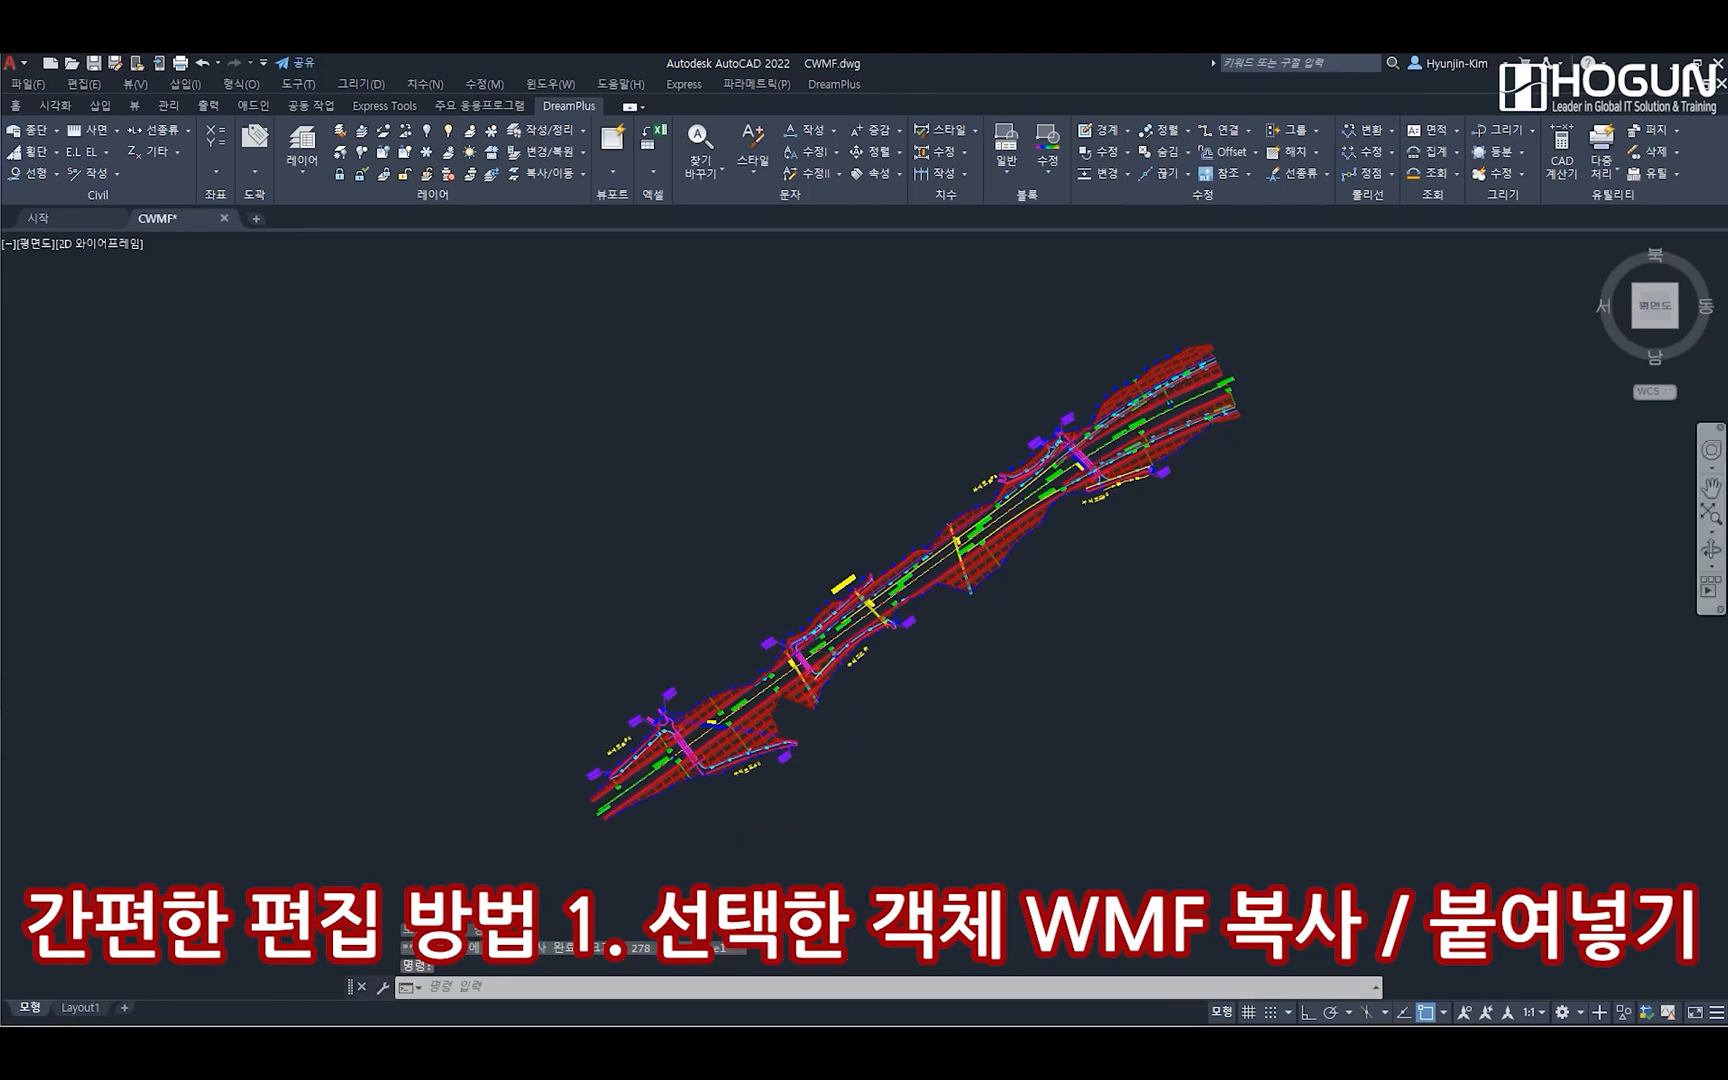
Switch to Excel, paste the copied plan section at cell B2 and enlarge the picture to about column R
left_click_drag(1727, 340, 1008, 279)
double_click(1008, 279)
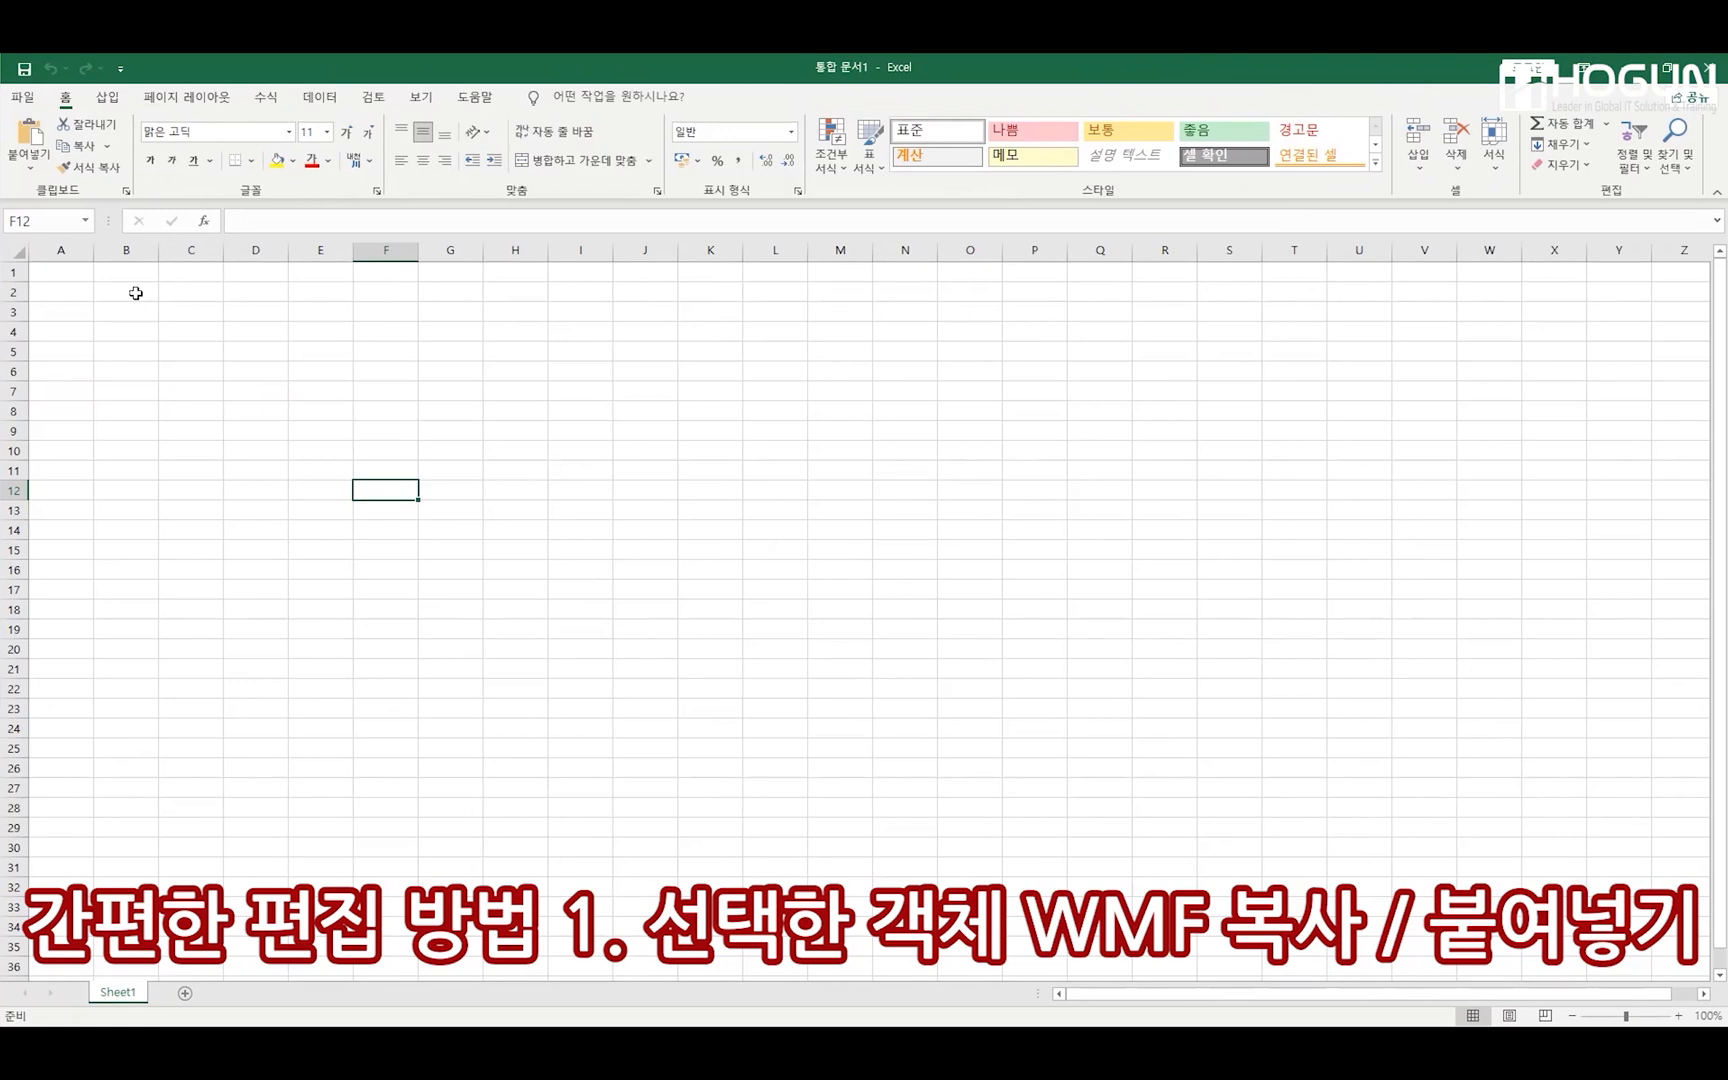
left_click(135, 290)
right_click(138, 294)
left_click(181, 387)
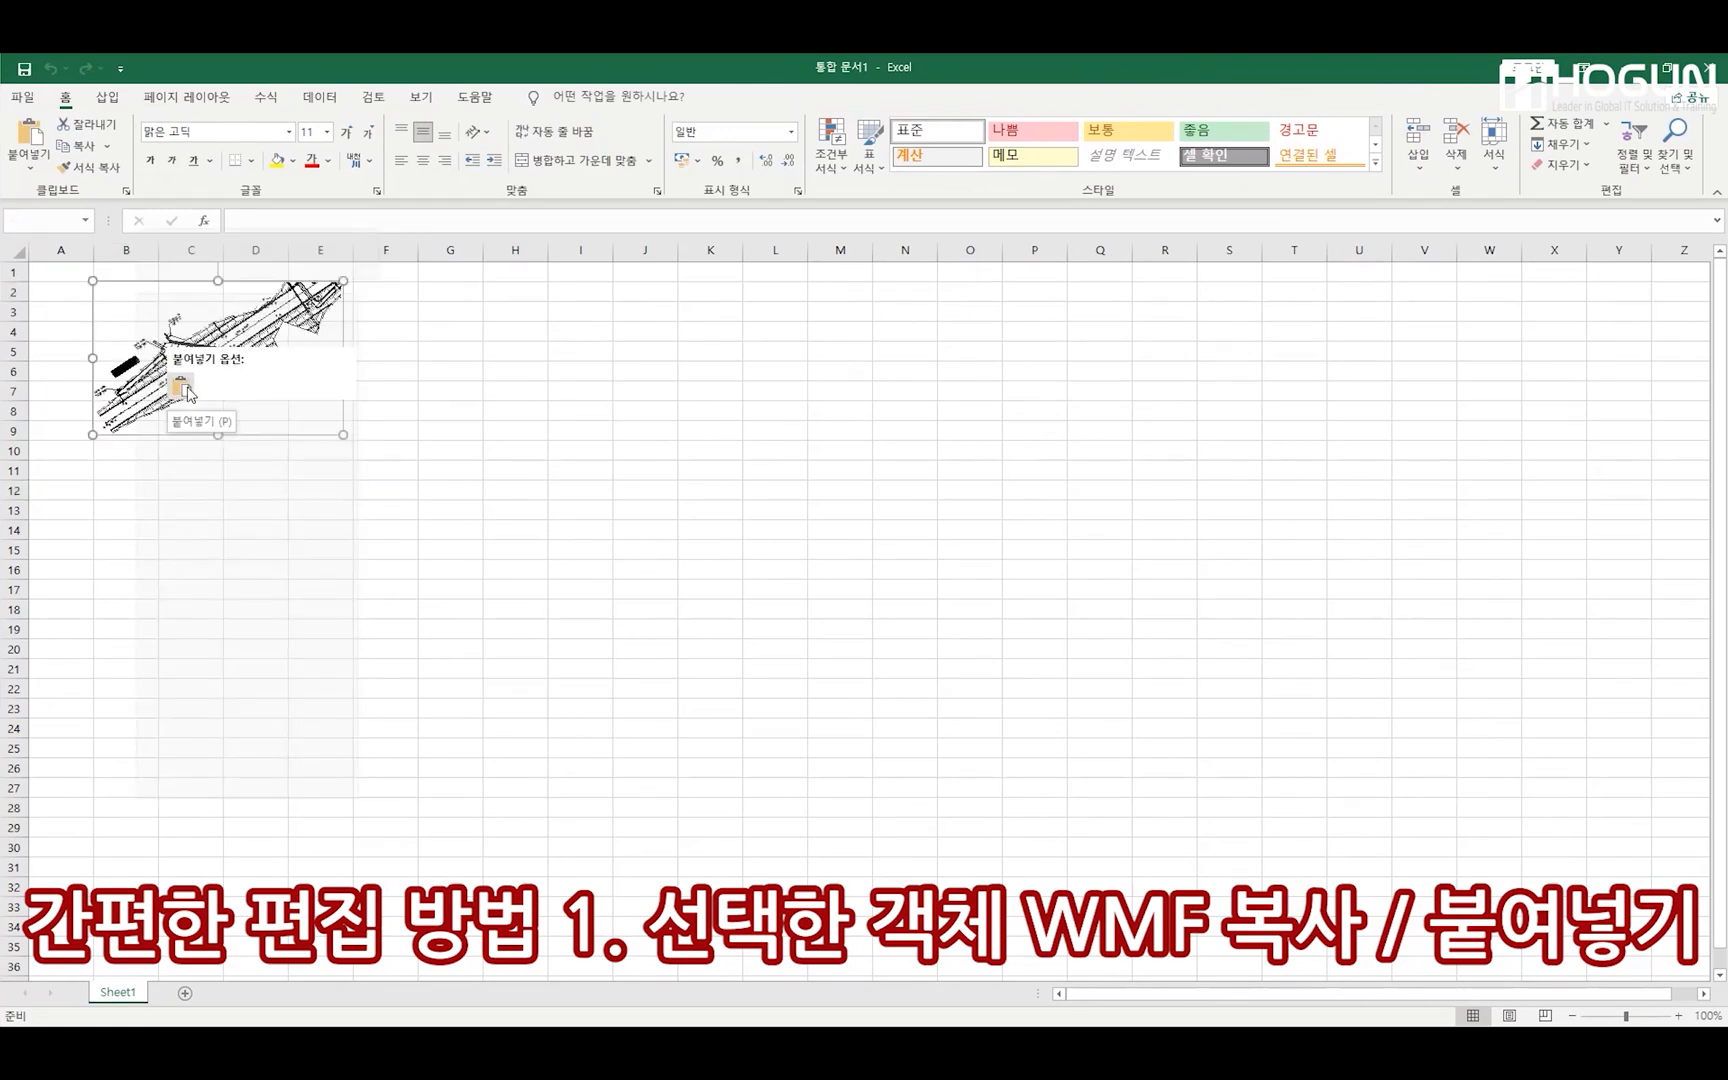
left_click(395, 508)
left_click(345, 435)
left_click_drag(345, 435, 1211, 806)
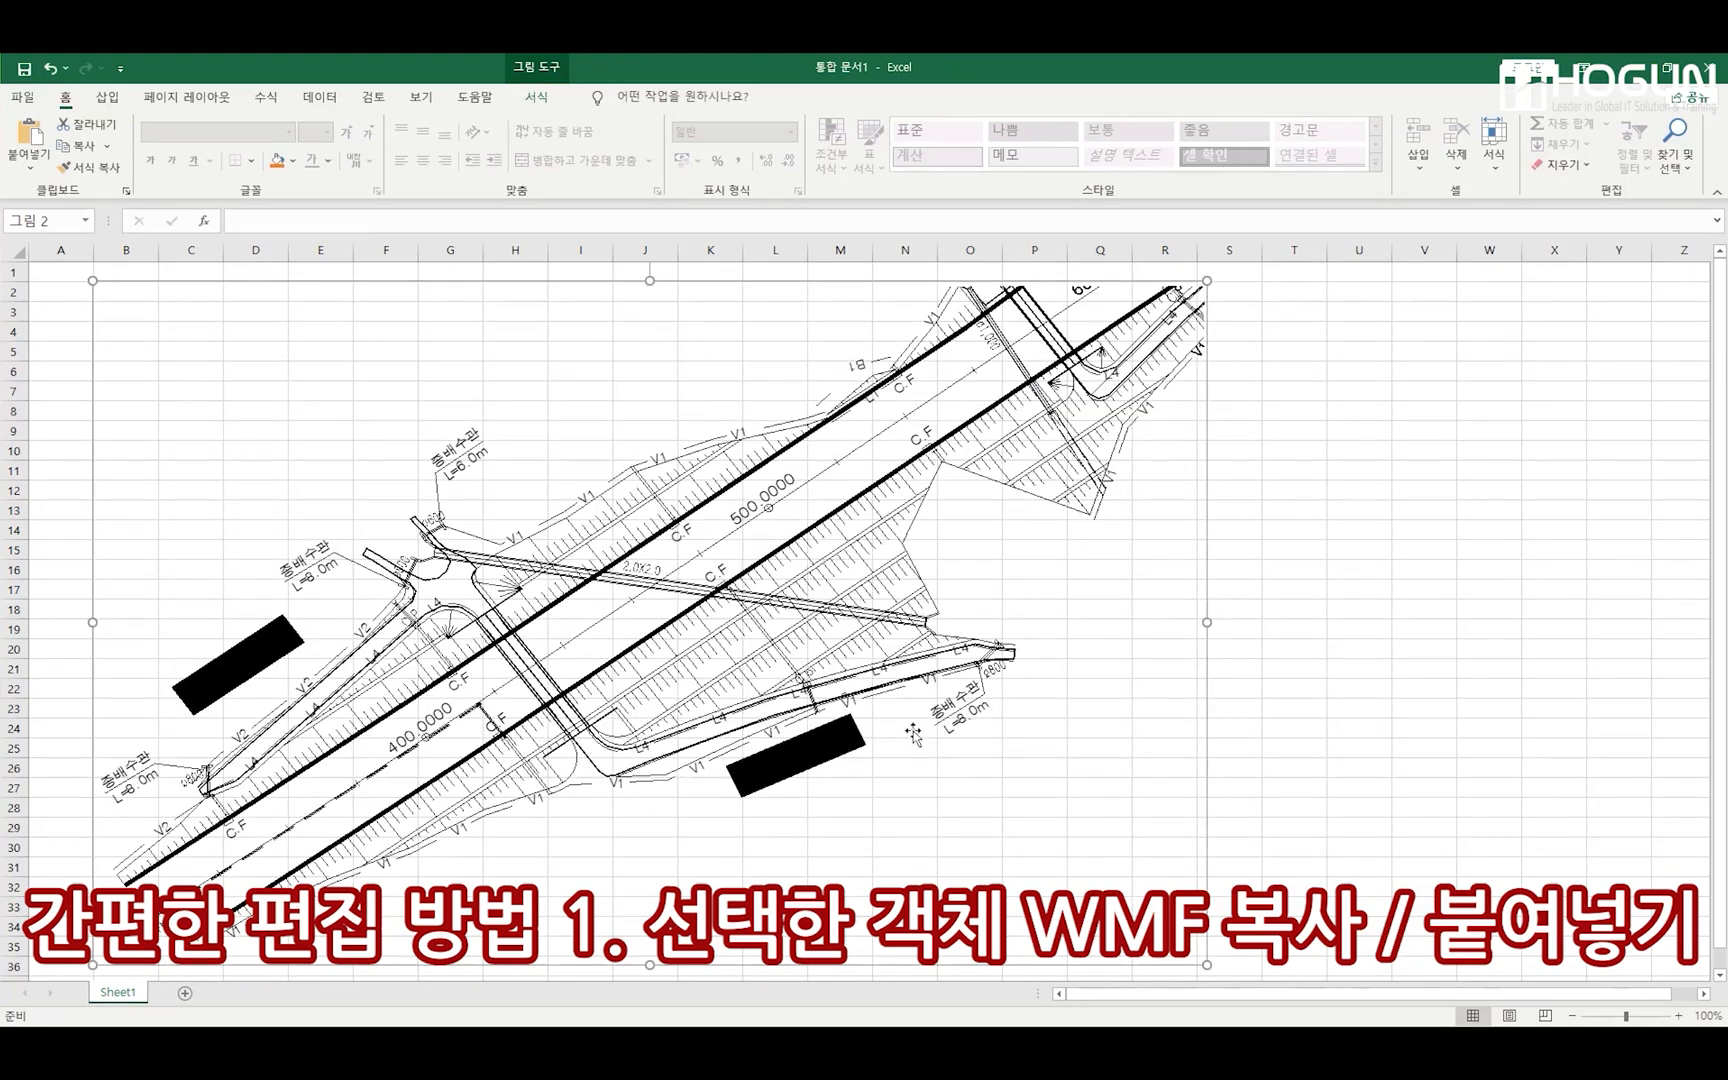
Delete the pasted rectangular plan picture from the sheet and return to the AutoCAD drawing
left_click(1400, 672)
left_click(728, 618)
key("Delete")
left_click_drag(966, 70, 1727, 84)
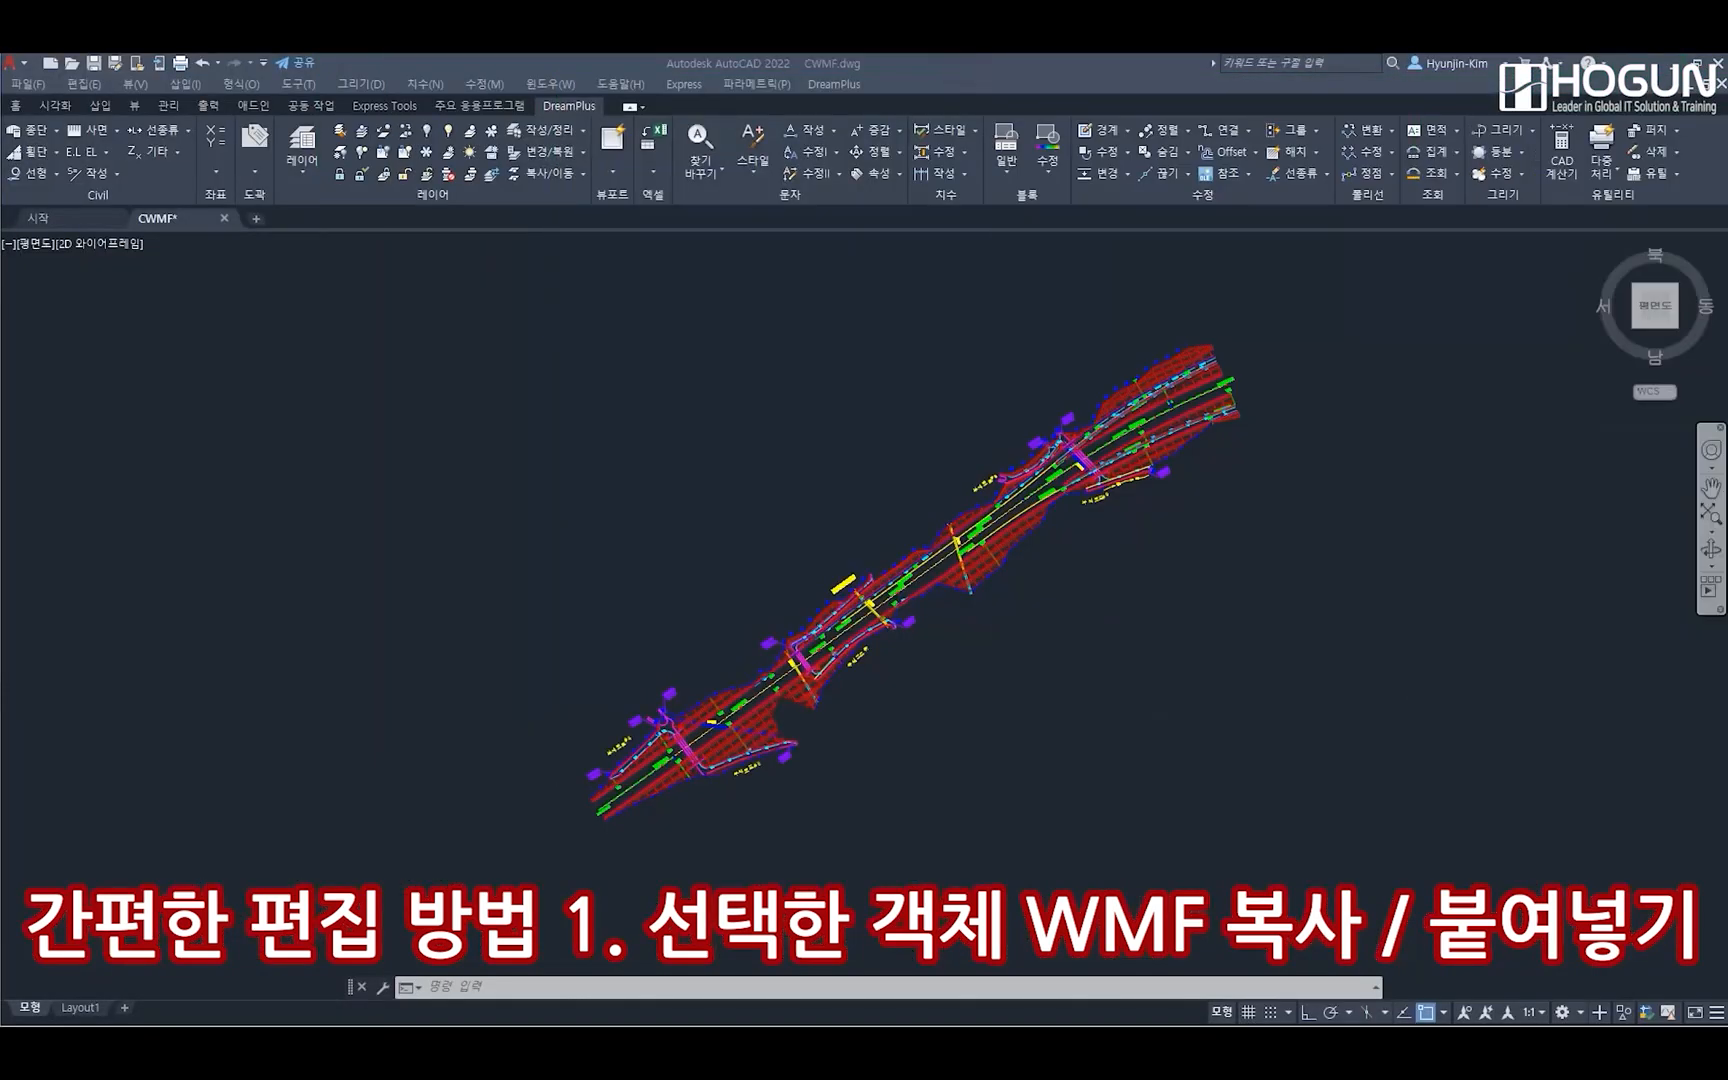
left_click(618, 988)
key("Return")
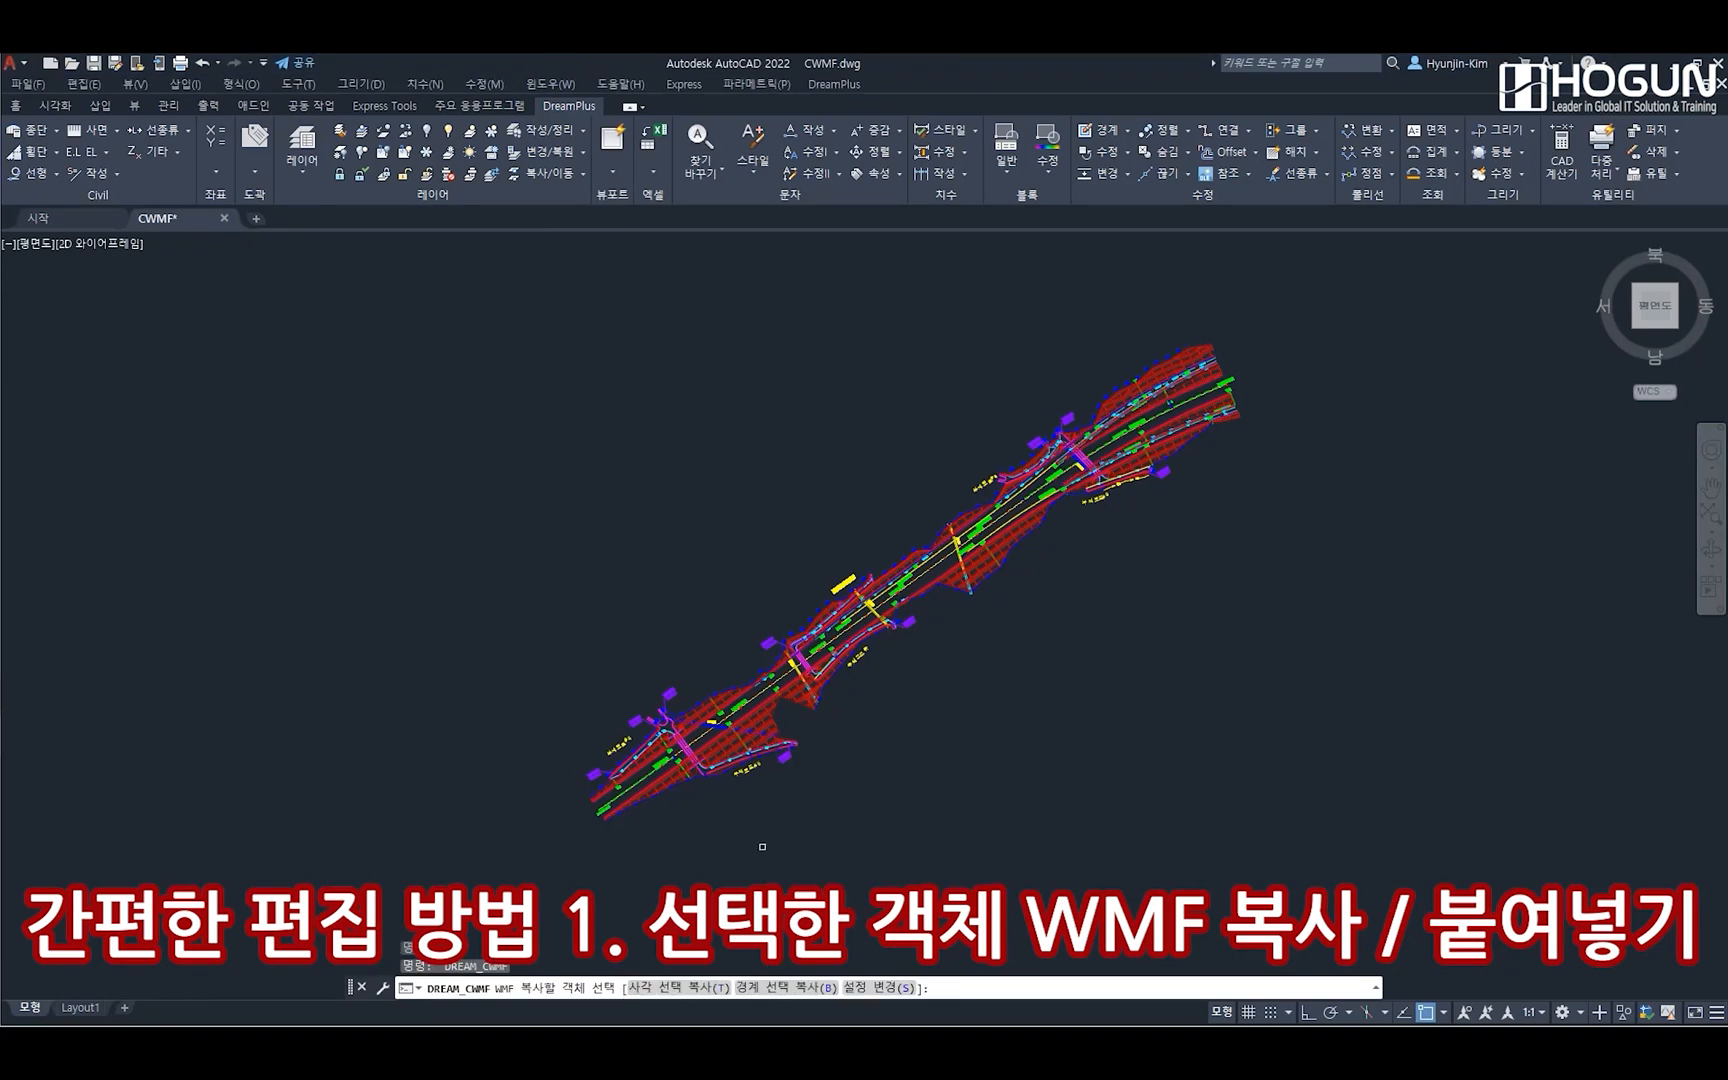
scroll(718, 808, "up", 7)
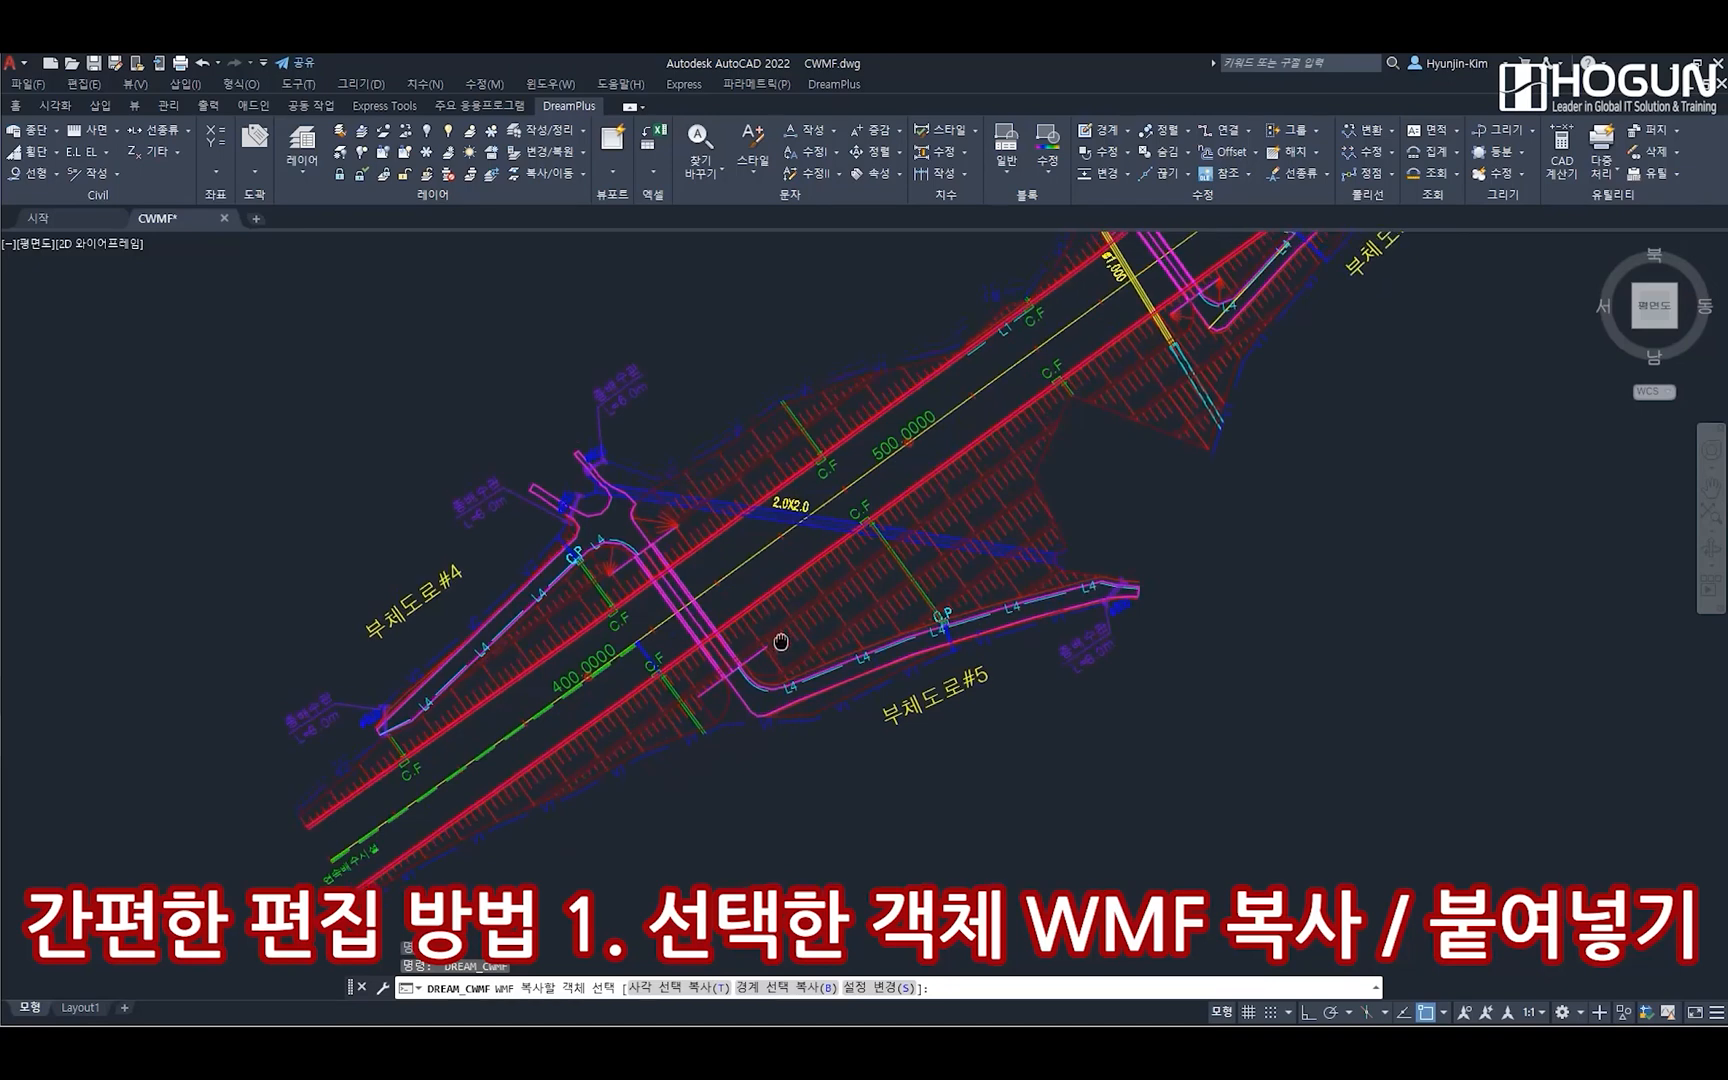
middle_click_drag(781, 642, 780, 660)
key("Escape")
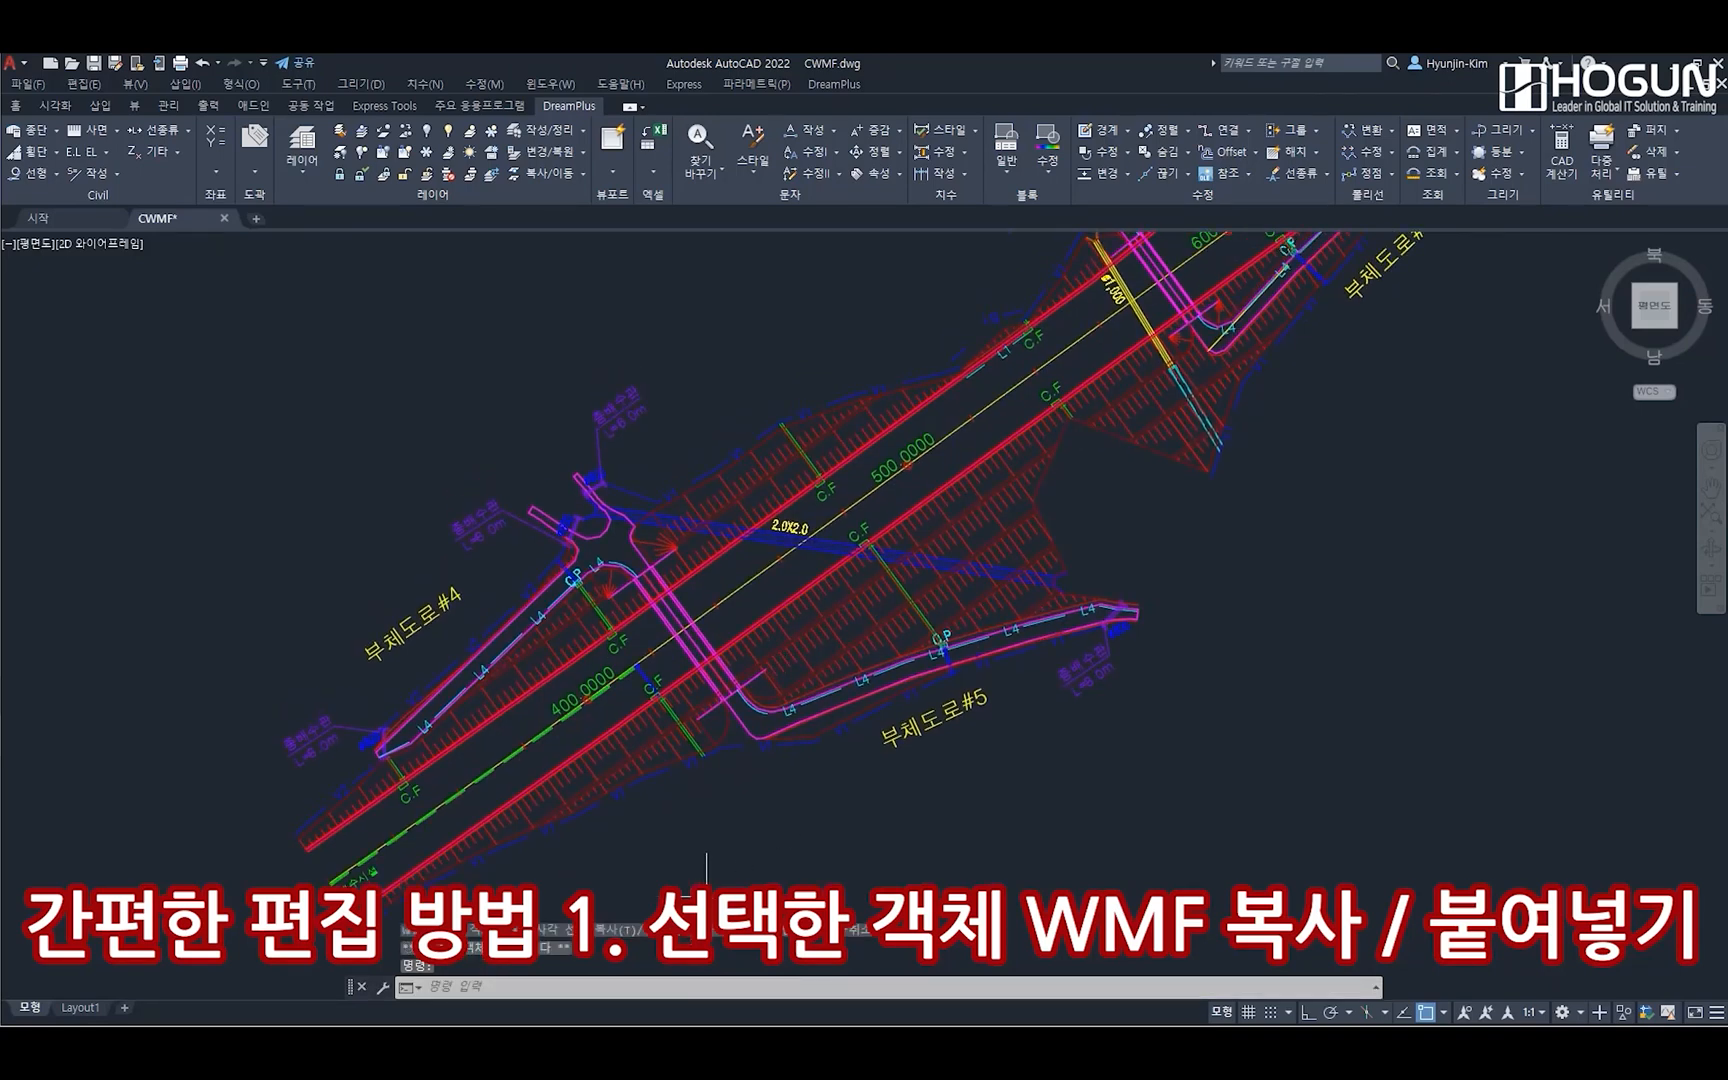
Draw a circle around the lower-left section of the road plan, enclosing most of the side roads #4 and #5
type("c")
key("Return")
left_click(765, 591)
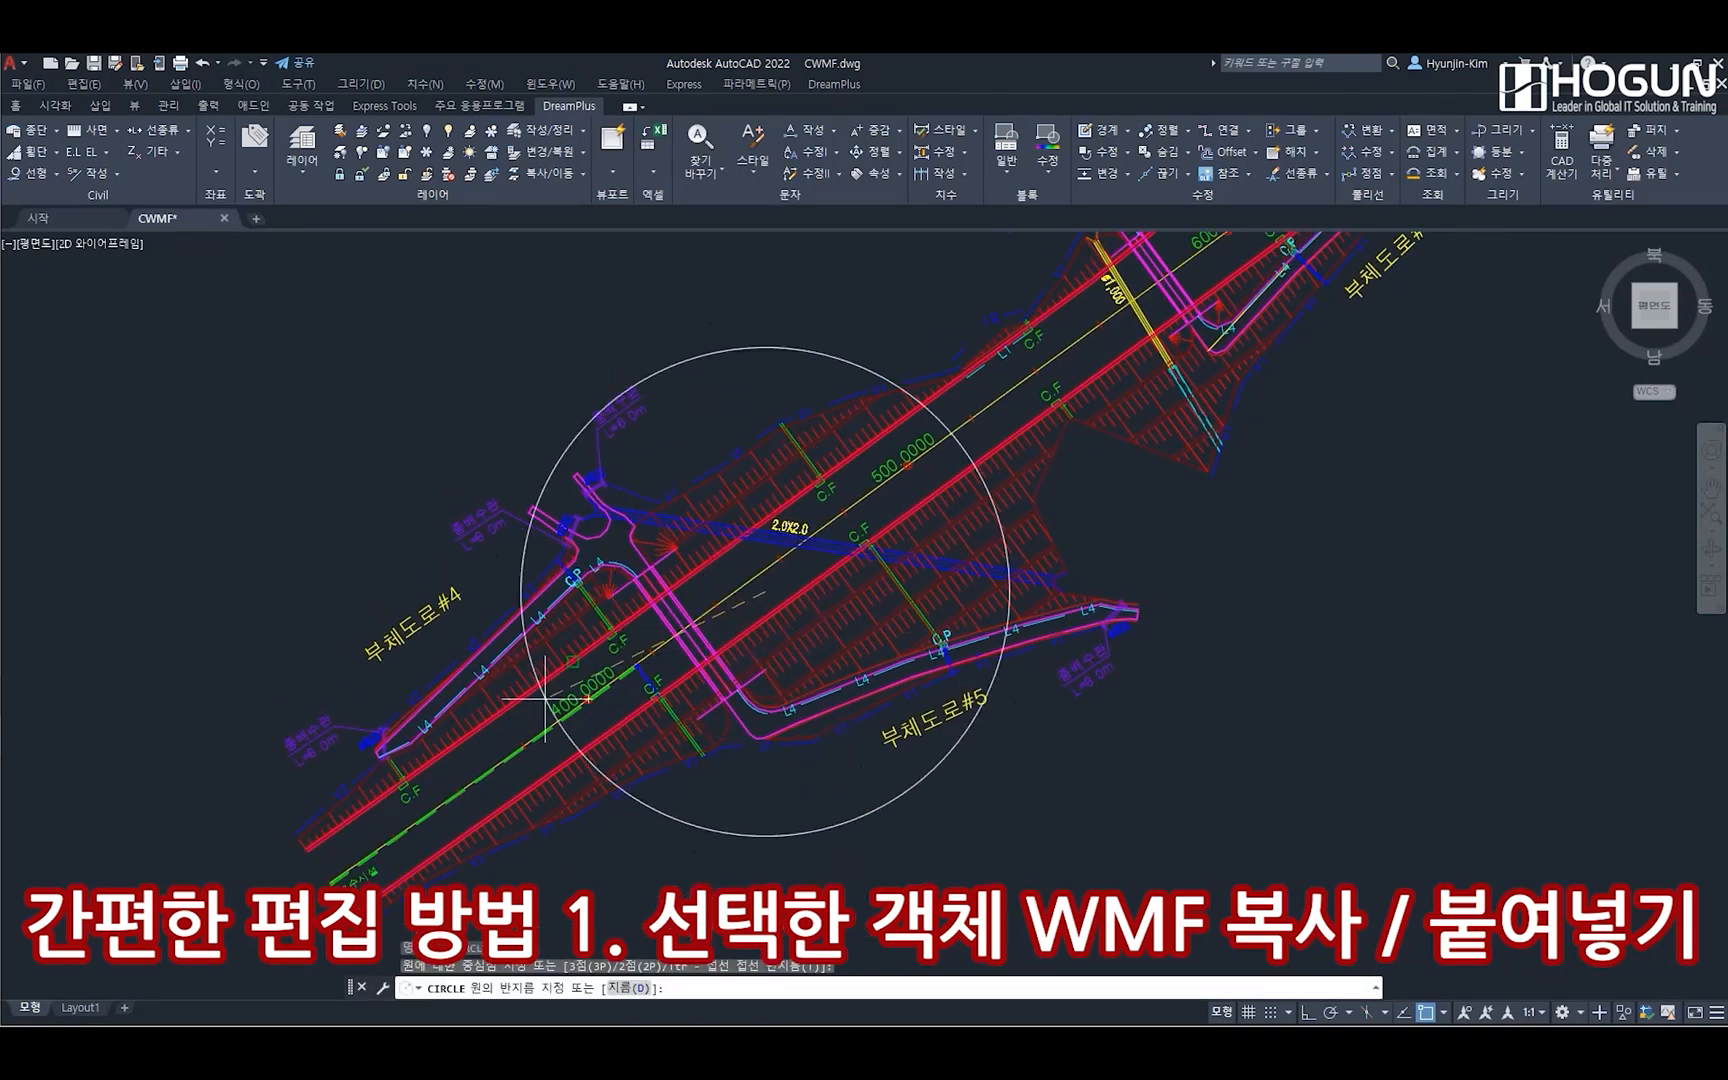
scroll(400, 722, "down", 5)
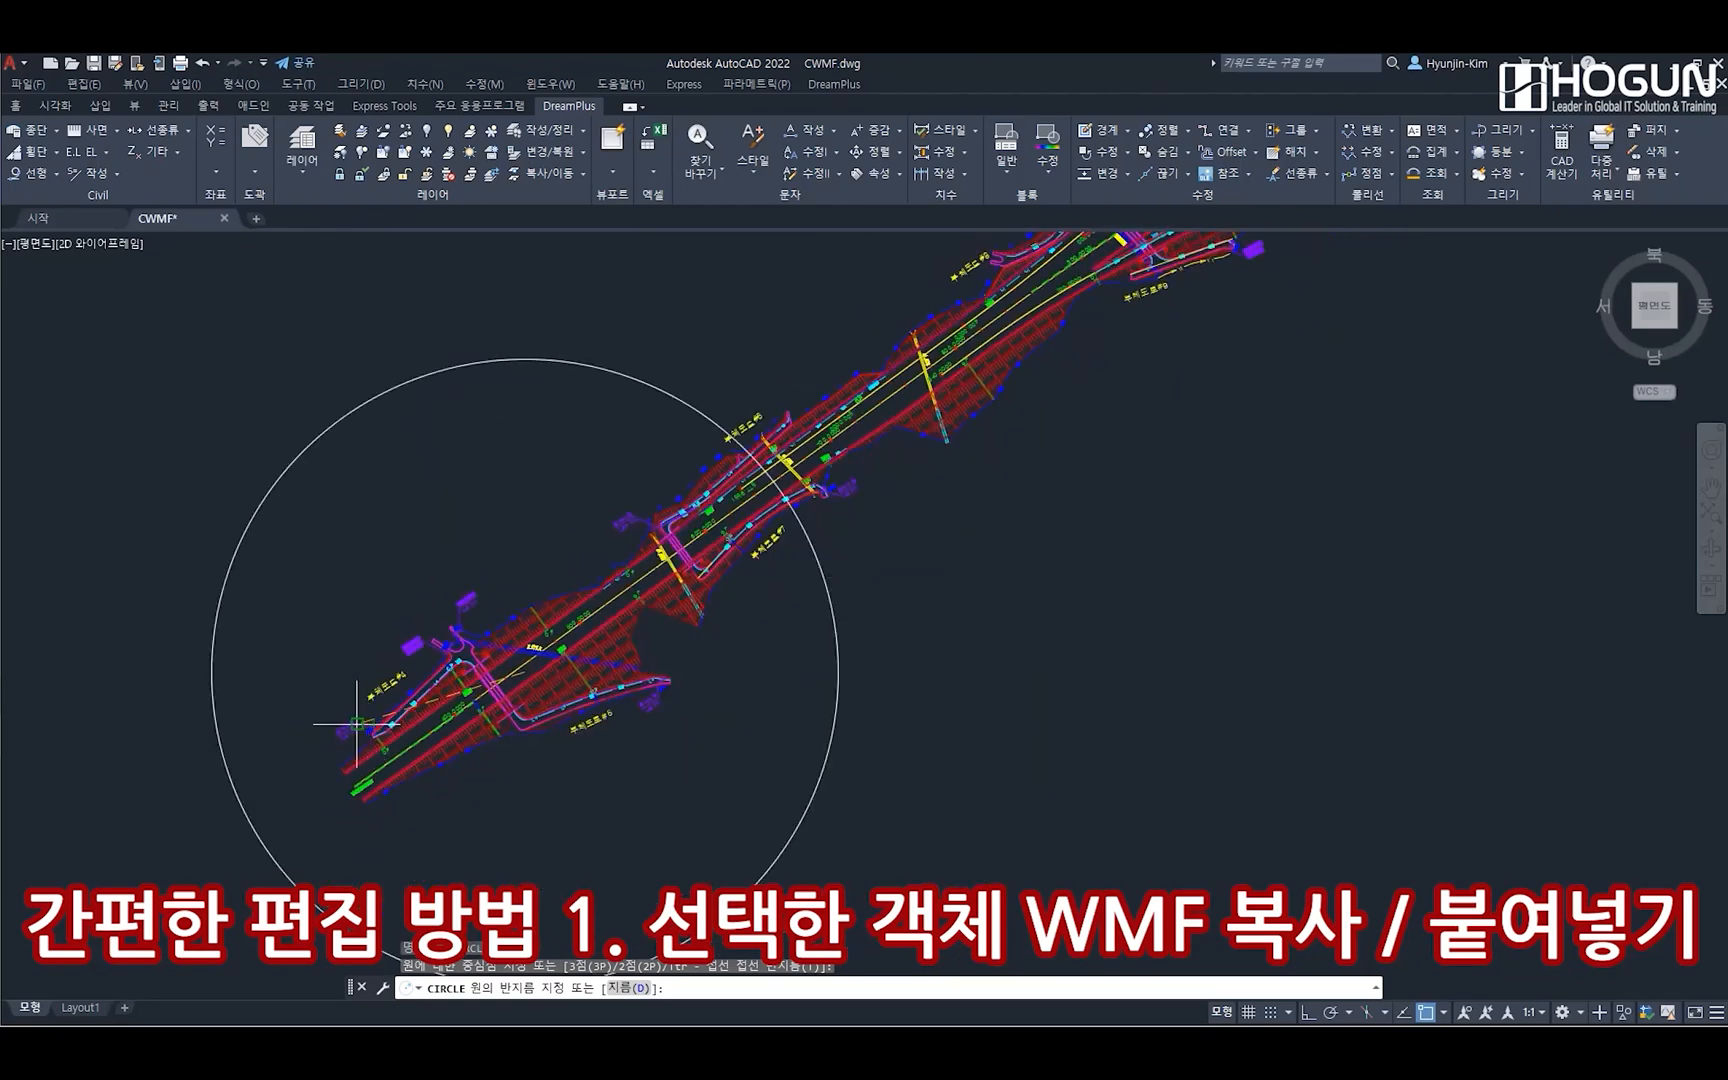
left_click(382, 719)
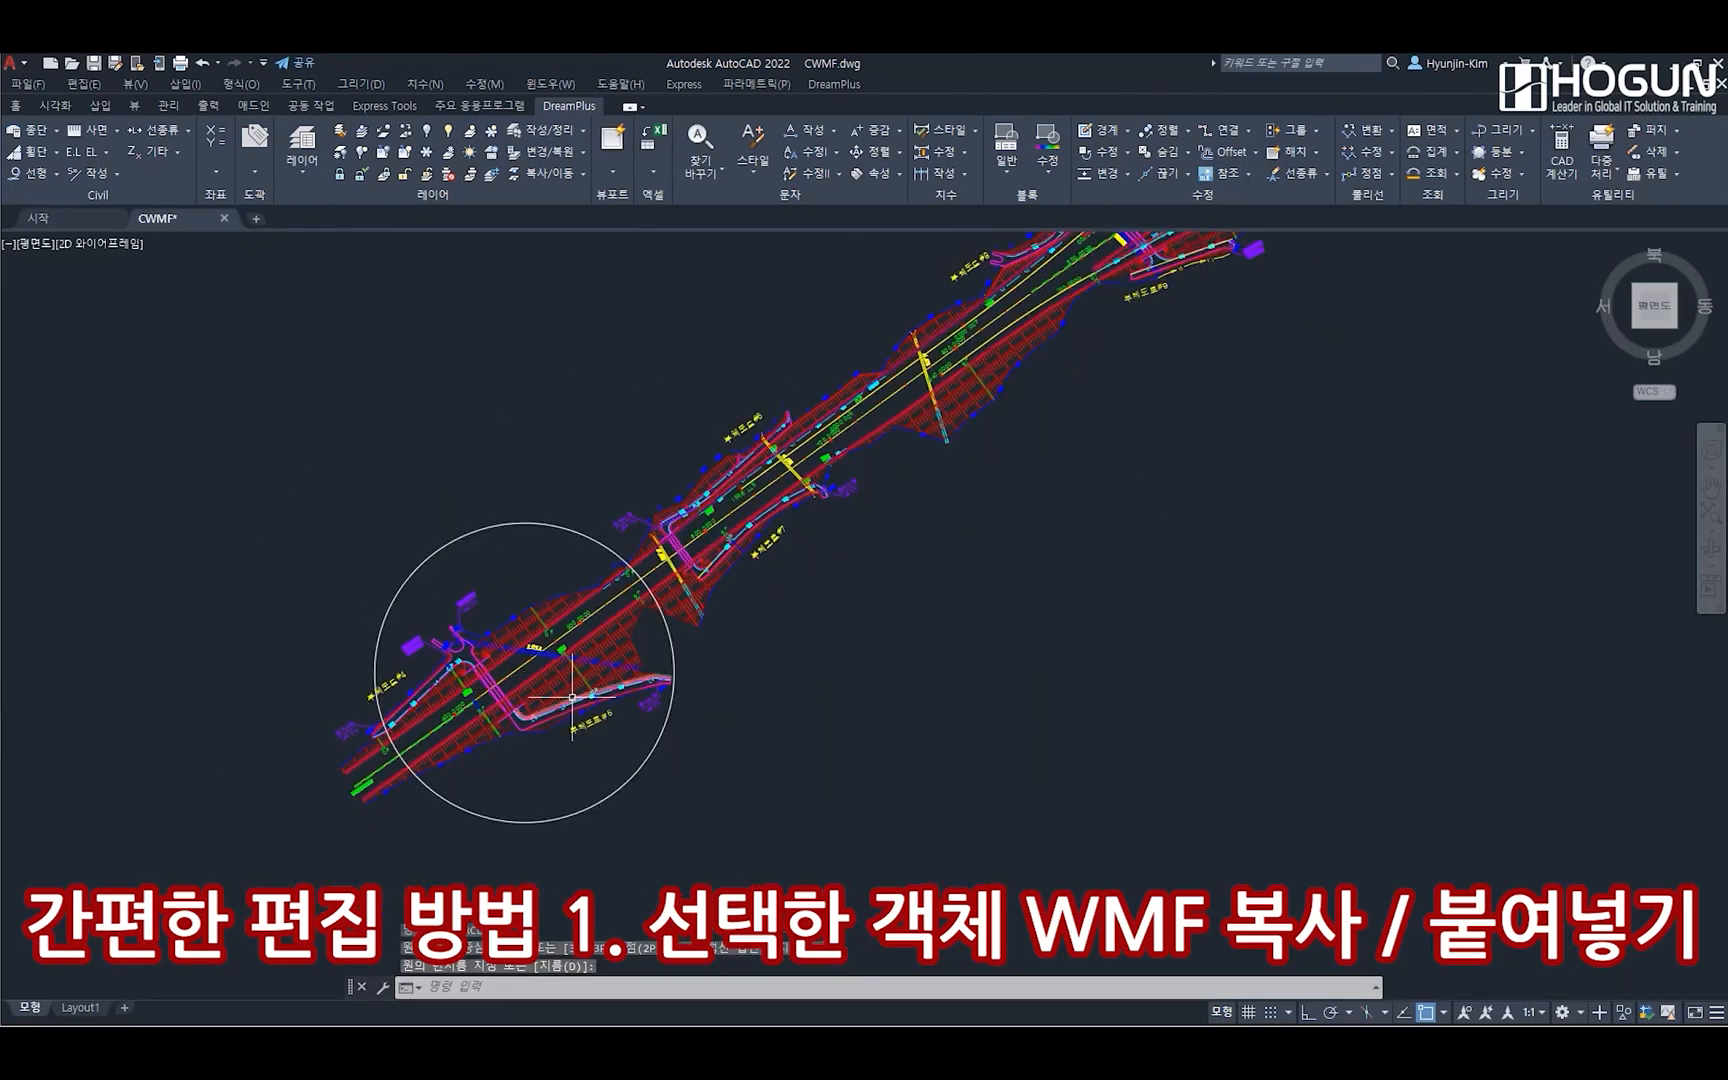
Copy the plan section inside the circle as WMF with CWMF, using the boundary selection option
left_click(566, 985)
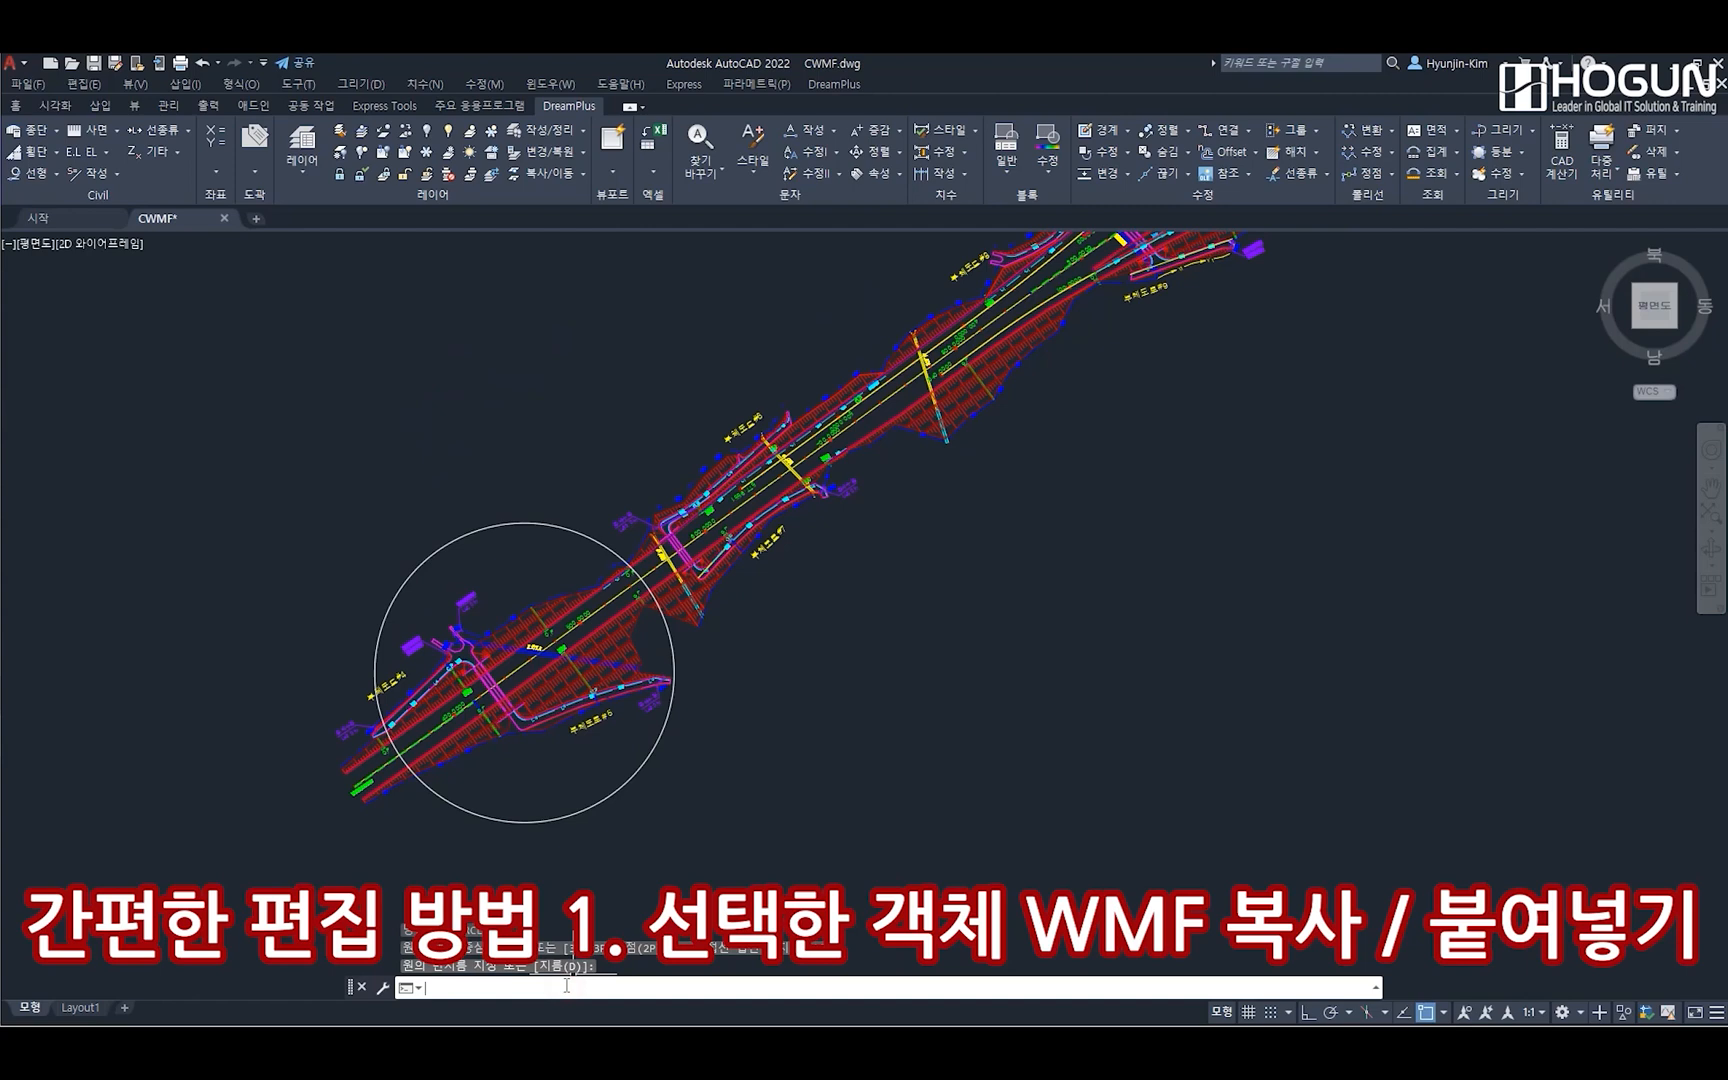
type("w")
key("BackSpace")
type("cwmf")
key("Return")
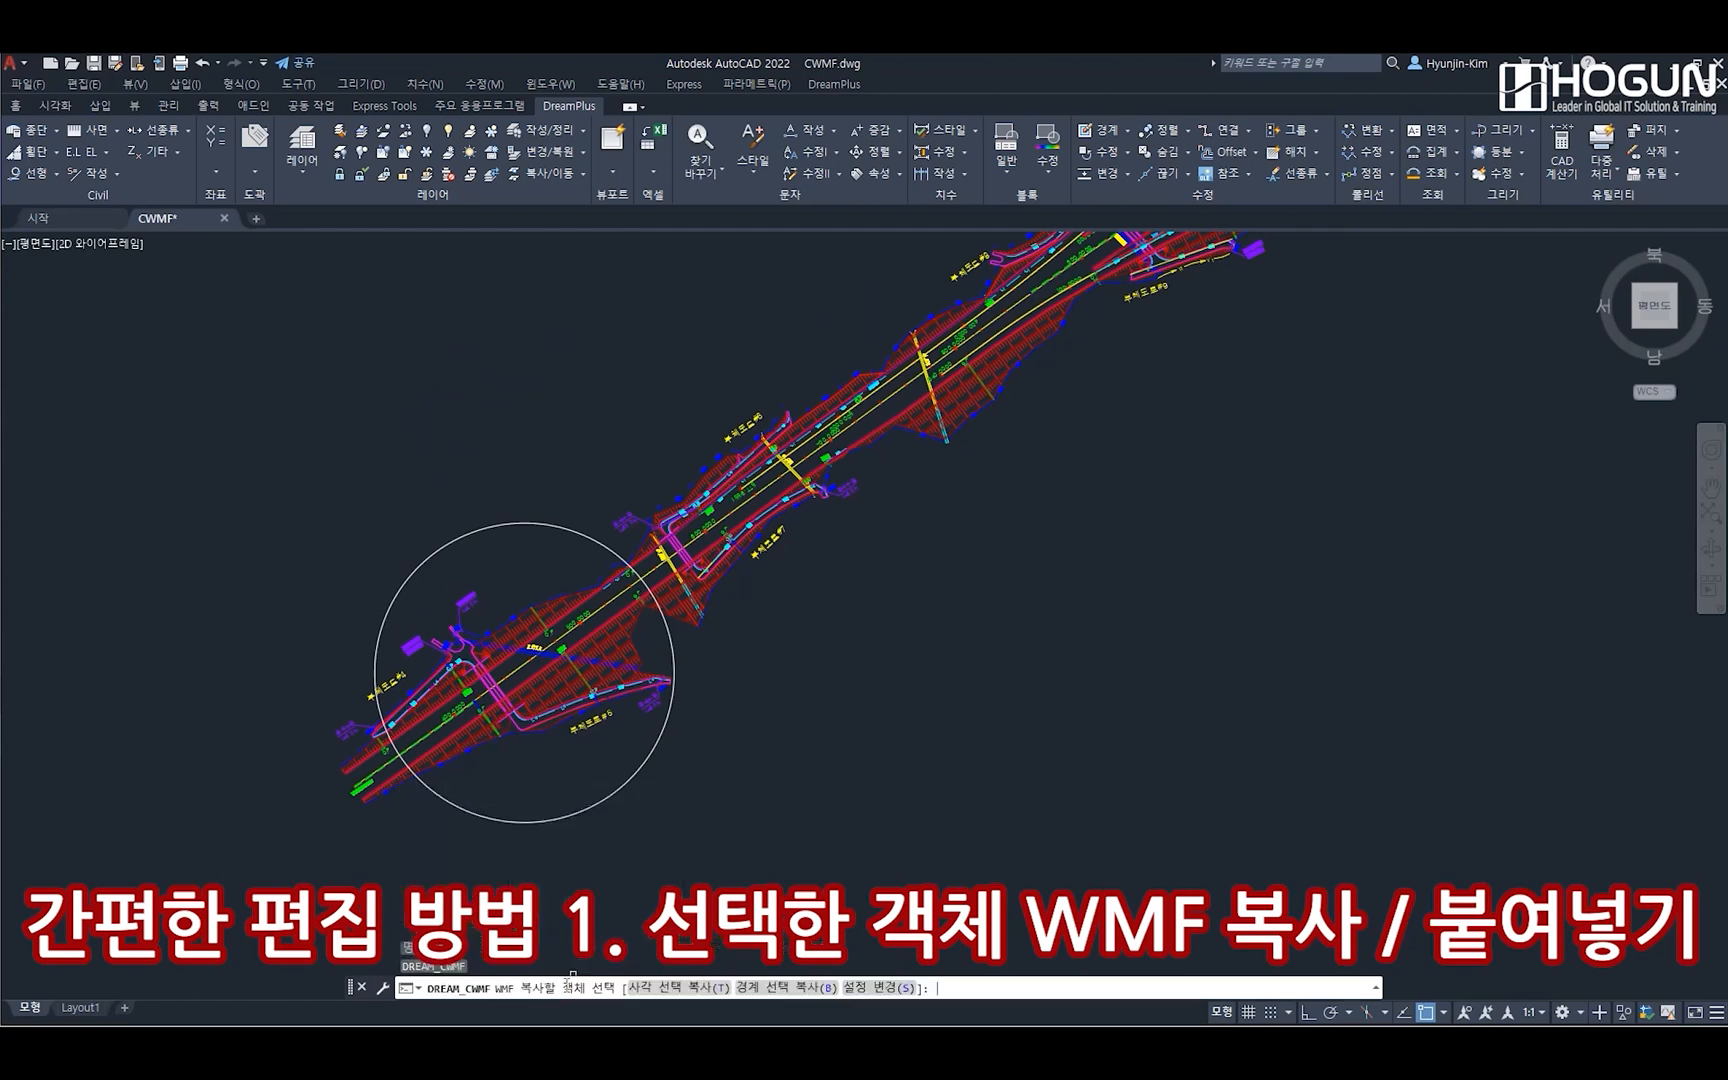
left_click(786, 987)
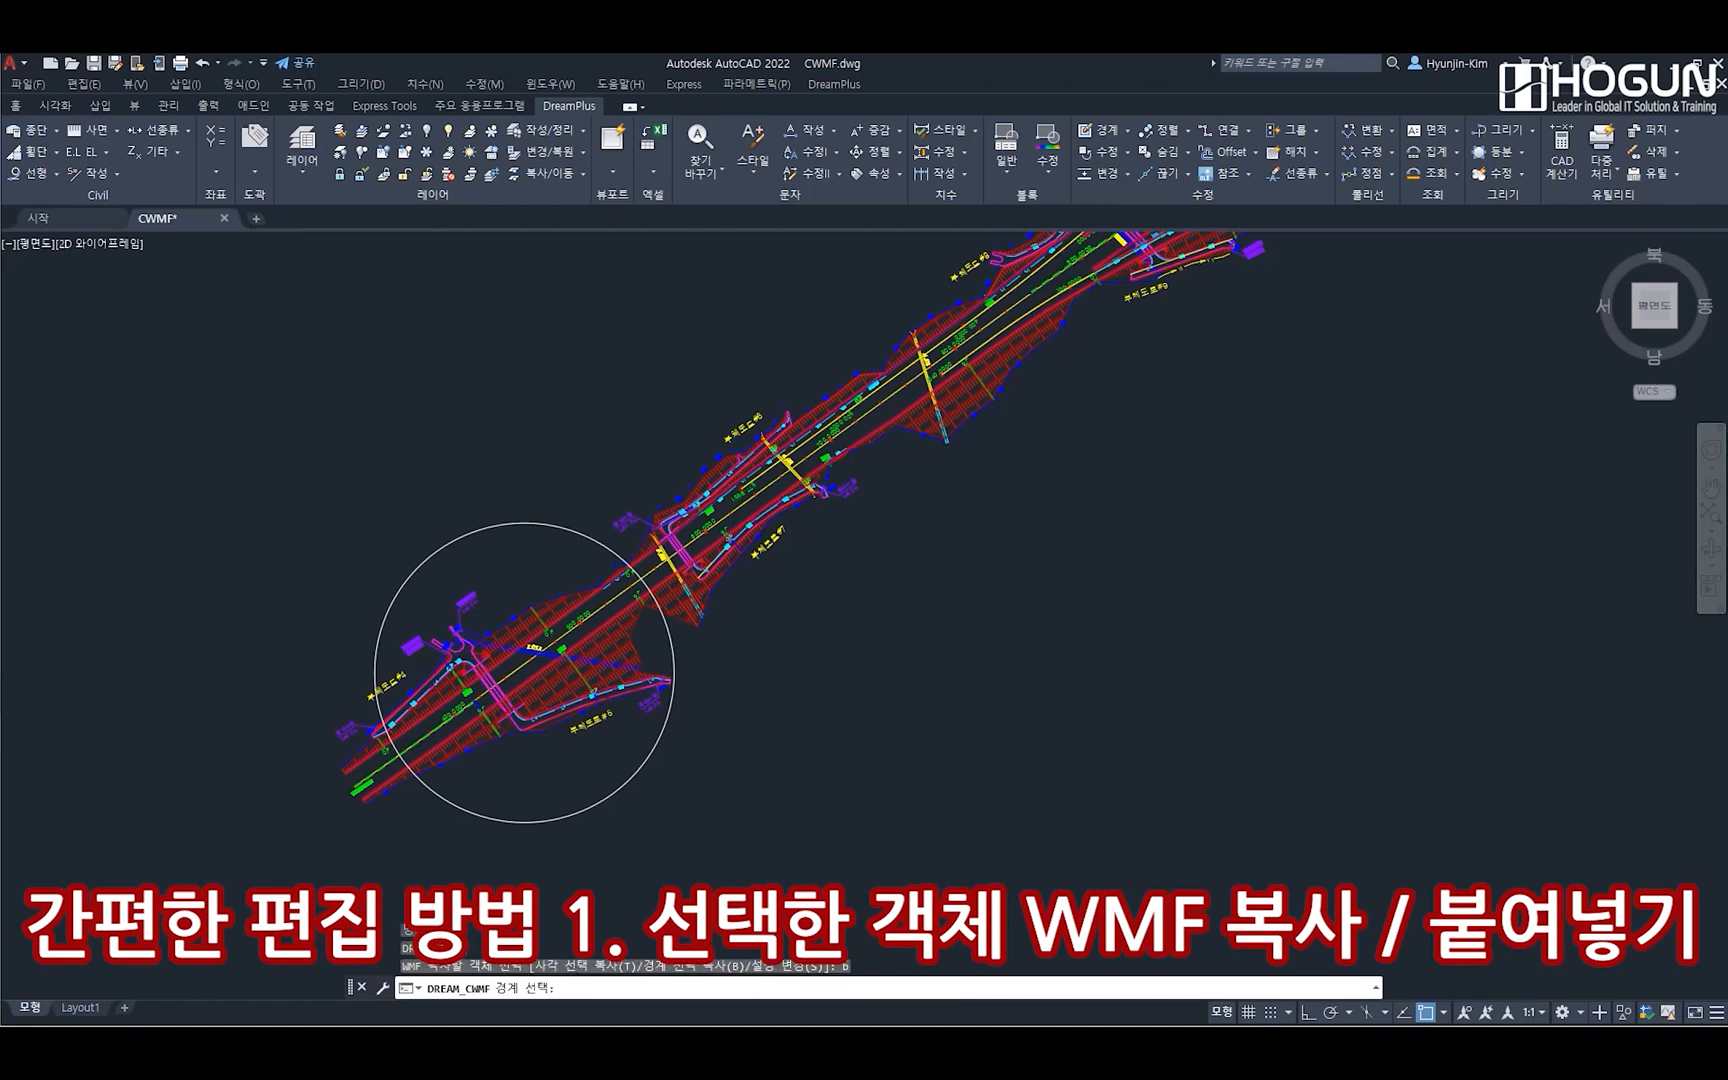
left_click(589, 805)
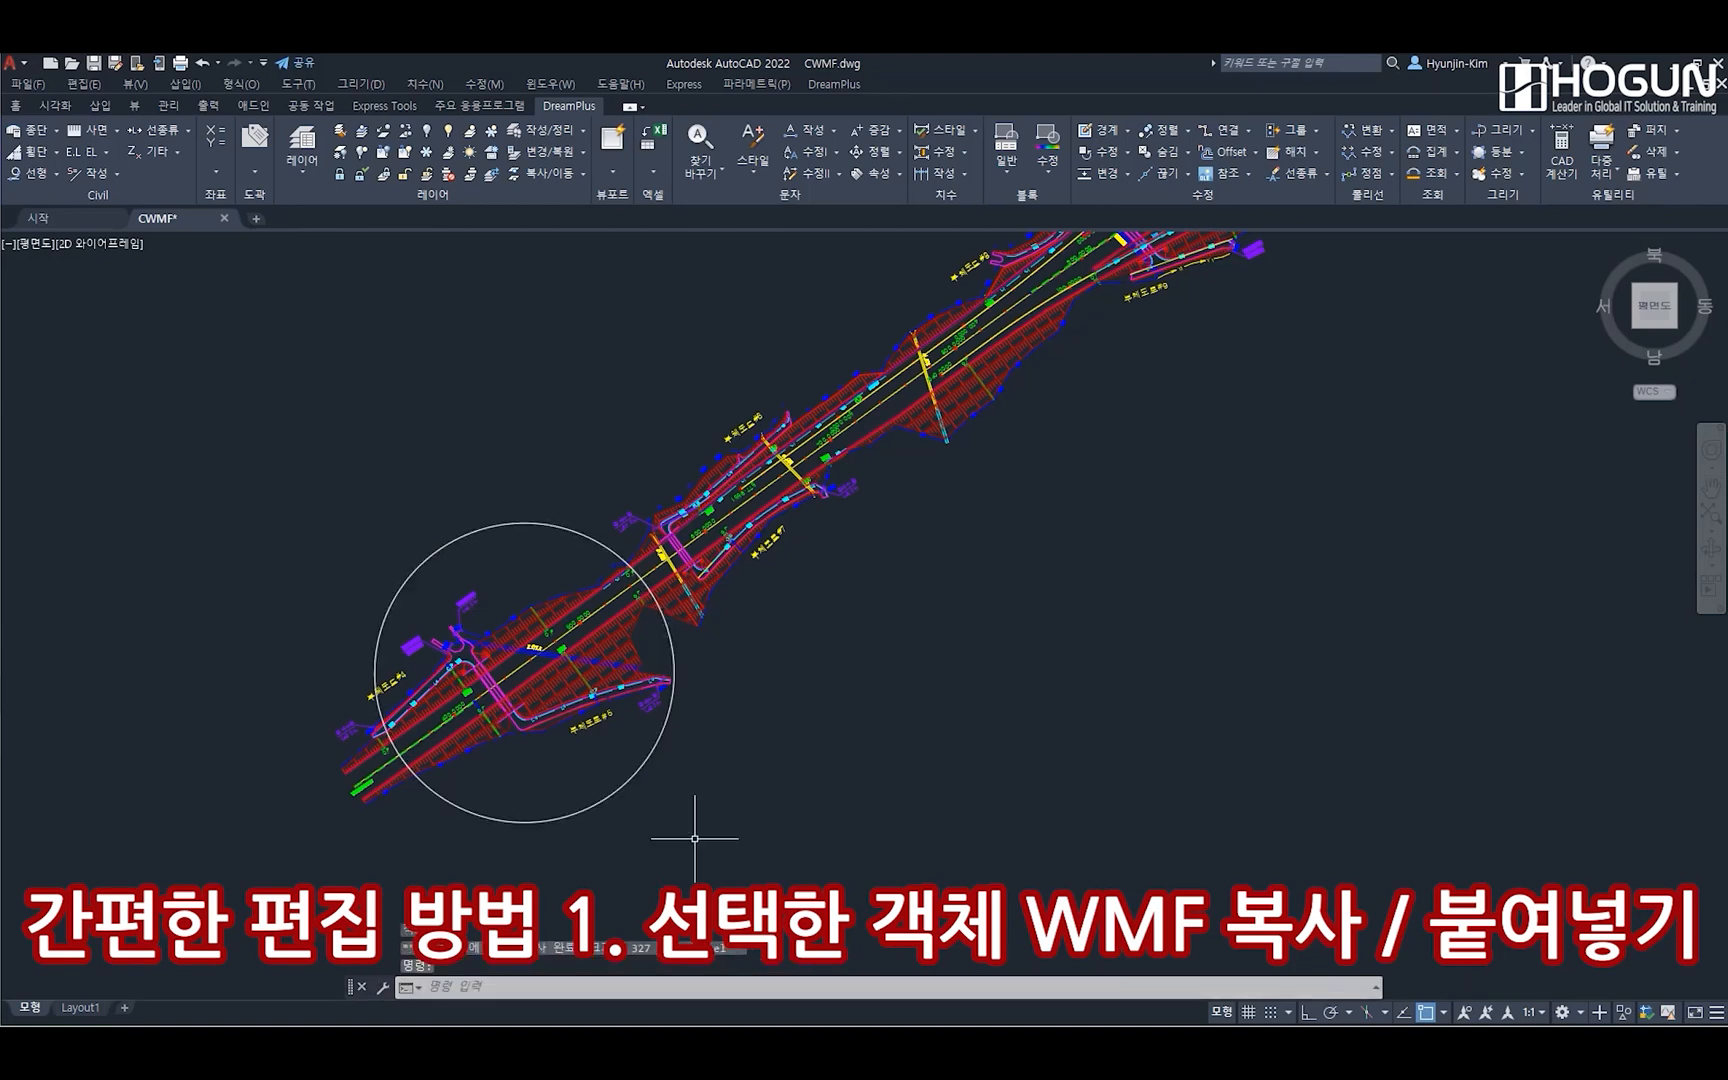
Paste the circular plan section at cell B2 in Excel and enlarge the picture to about column O
left_click_drag(1727, 170, 743, 56)
left_click(123, 292)
right_click(125, 293)
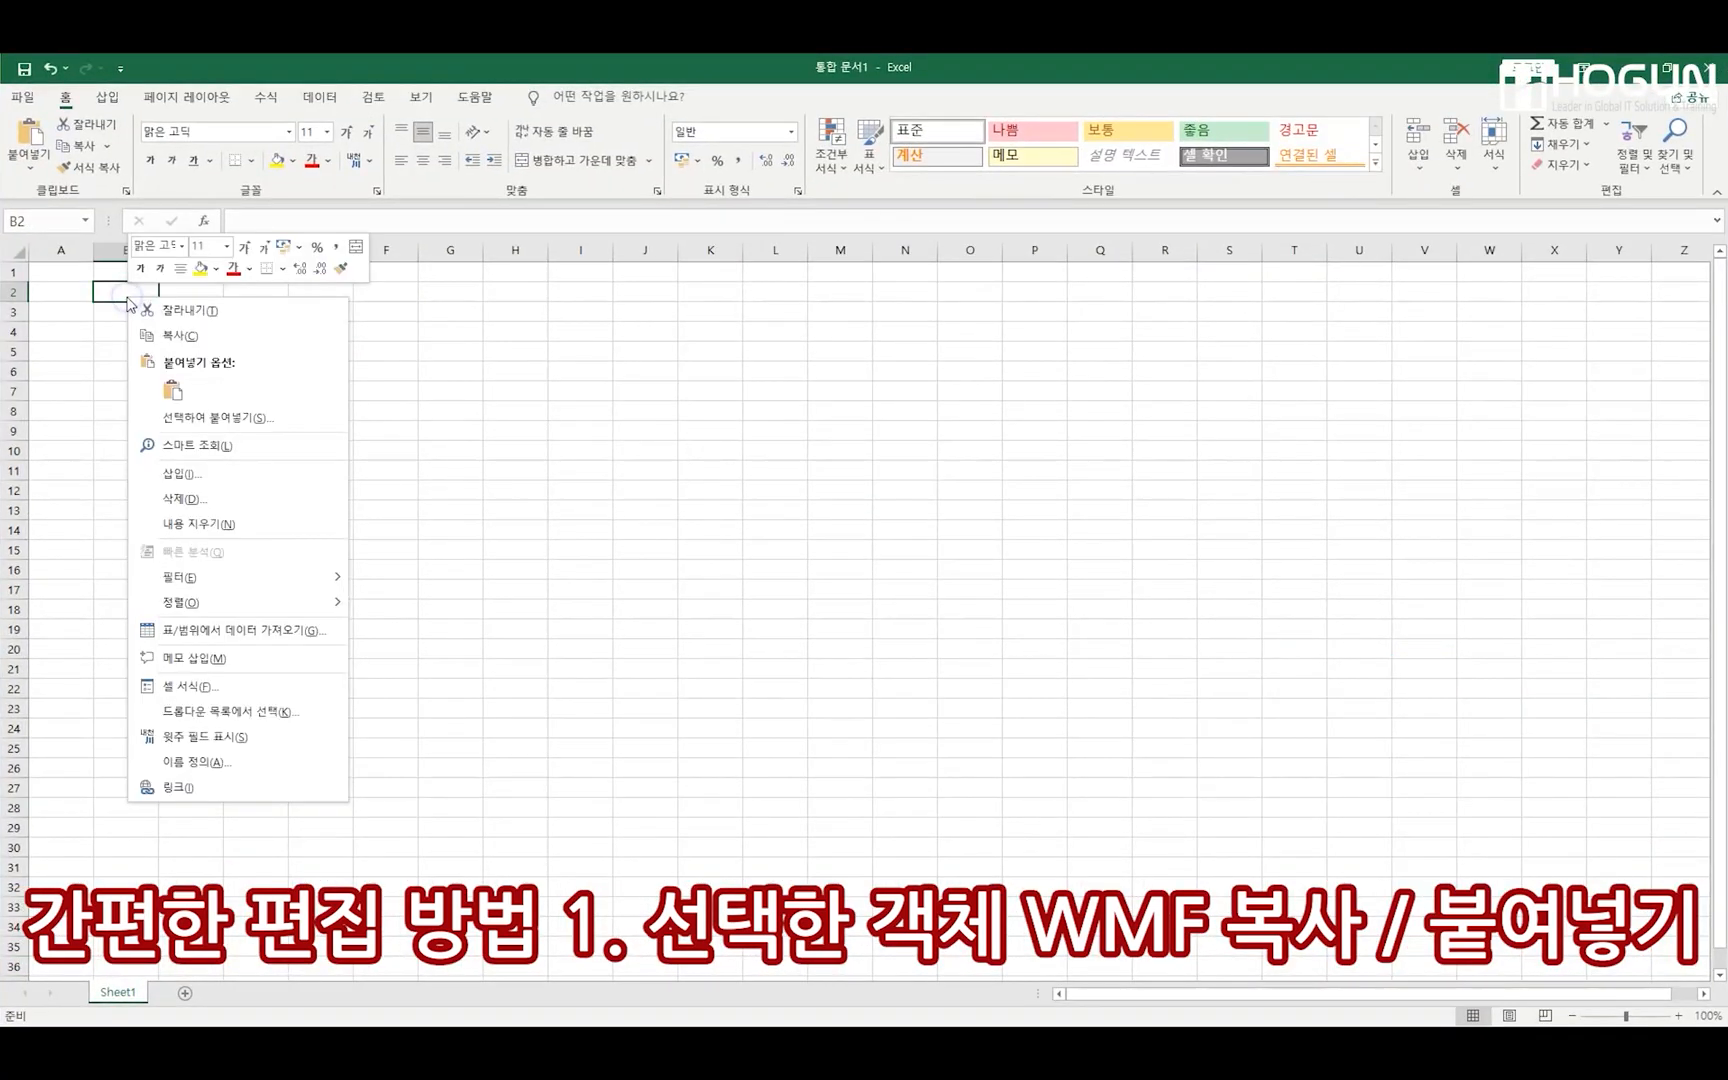
left_click(172, 390)
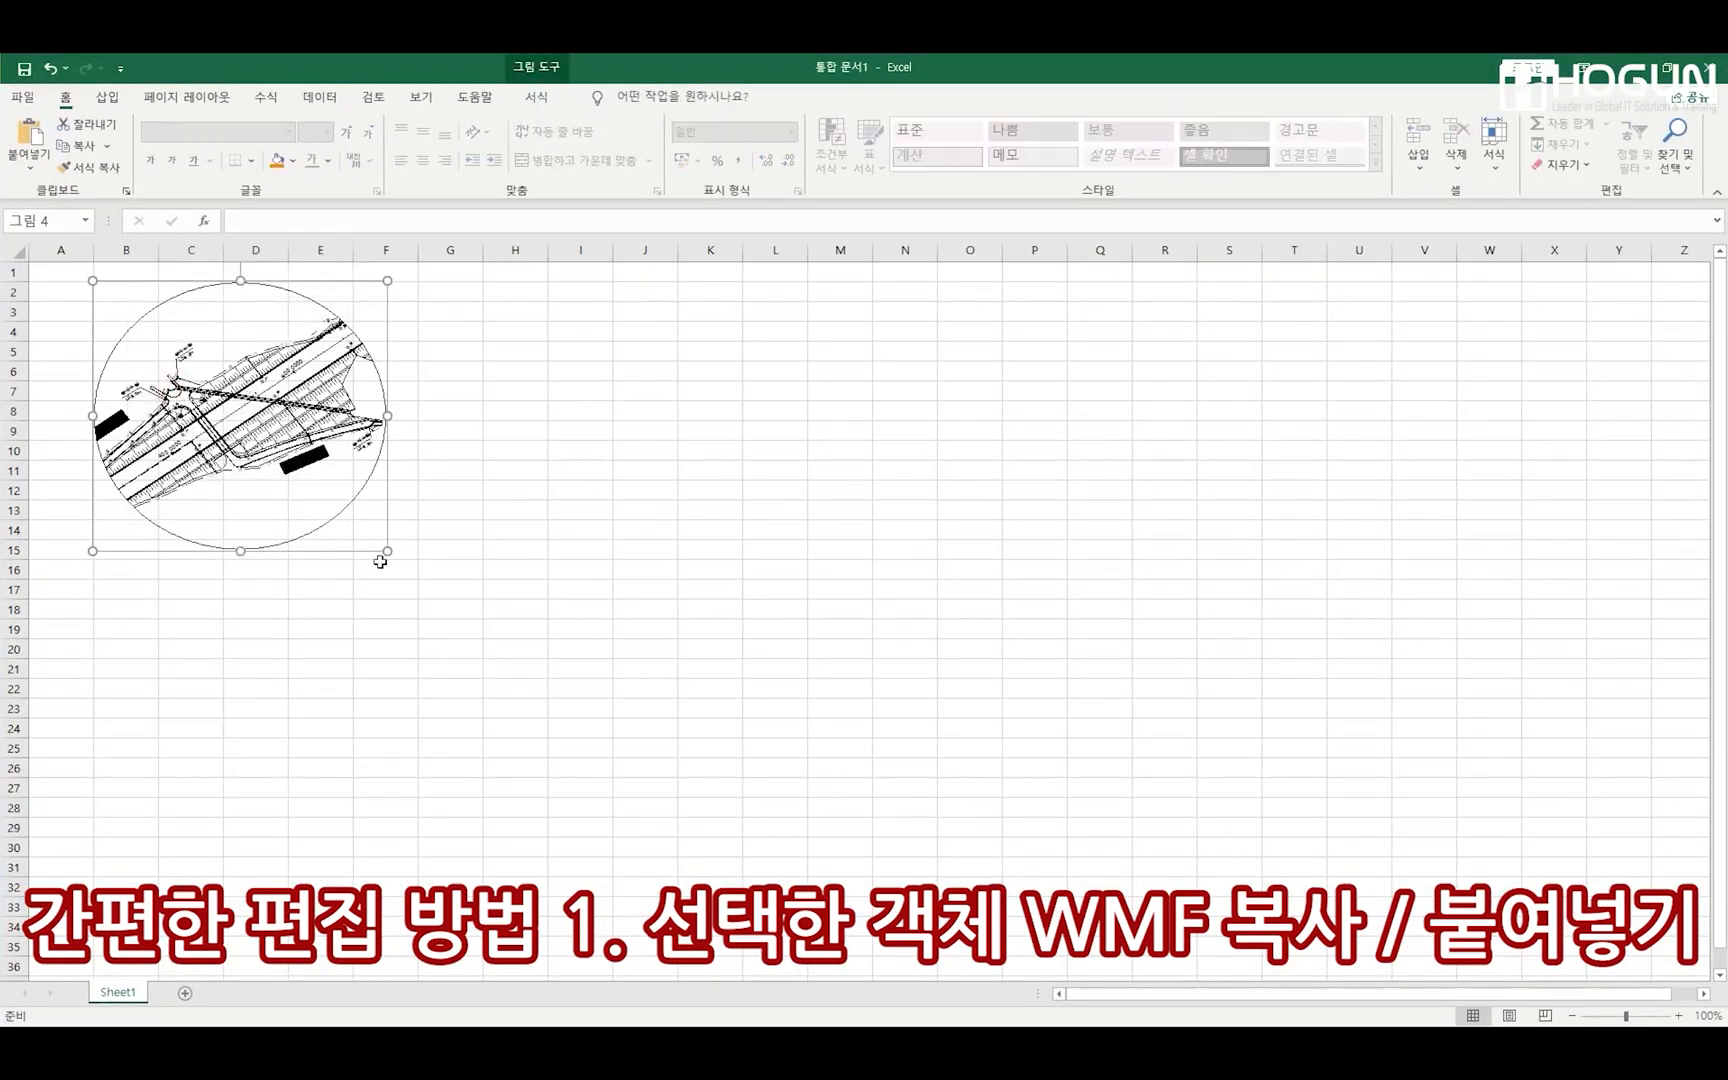
mouse_move(388, 552)
left_mouse_down()
mouse_move(1034, 825)
mouse_move(1022, 866)
left_mouse_up()
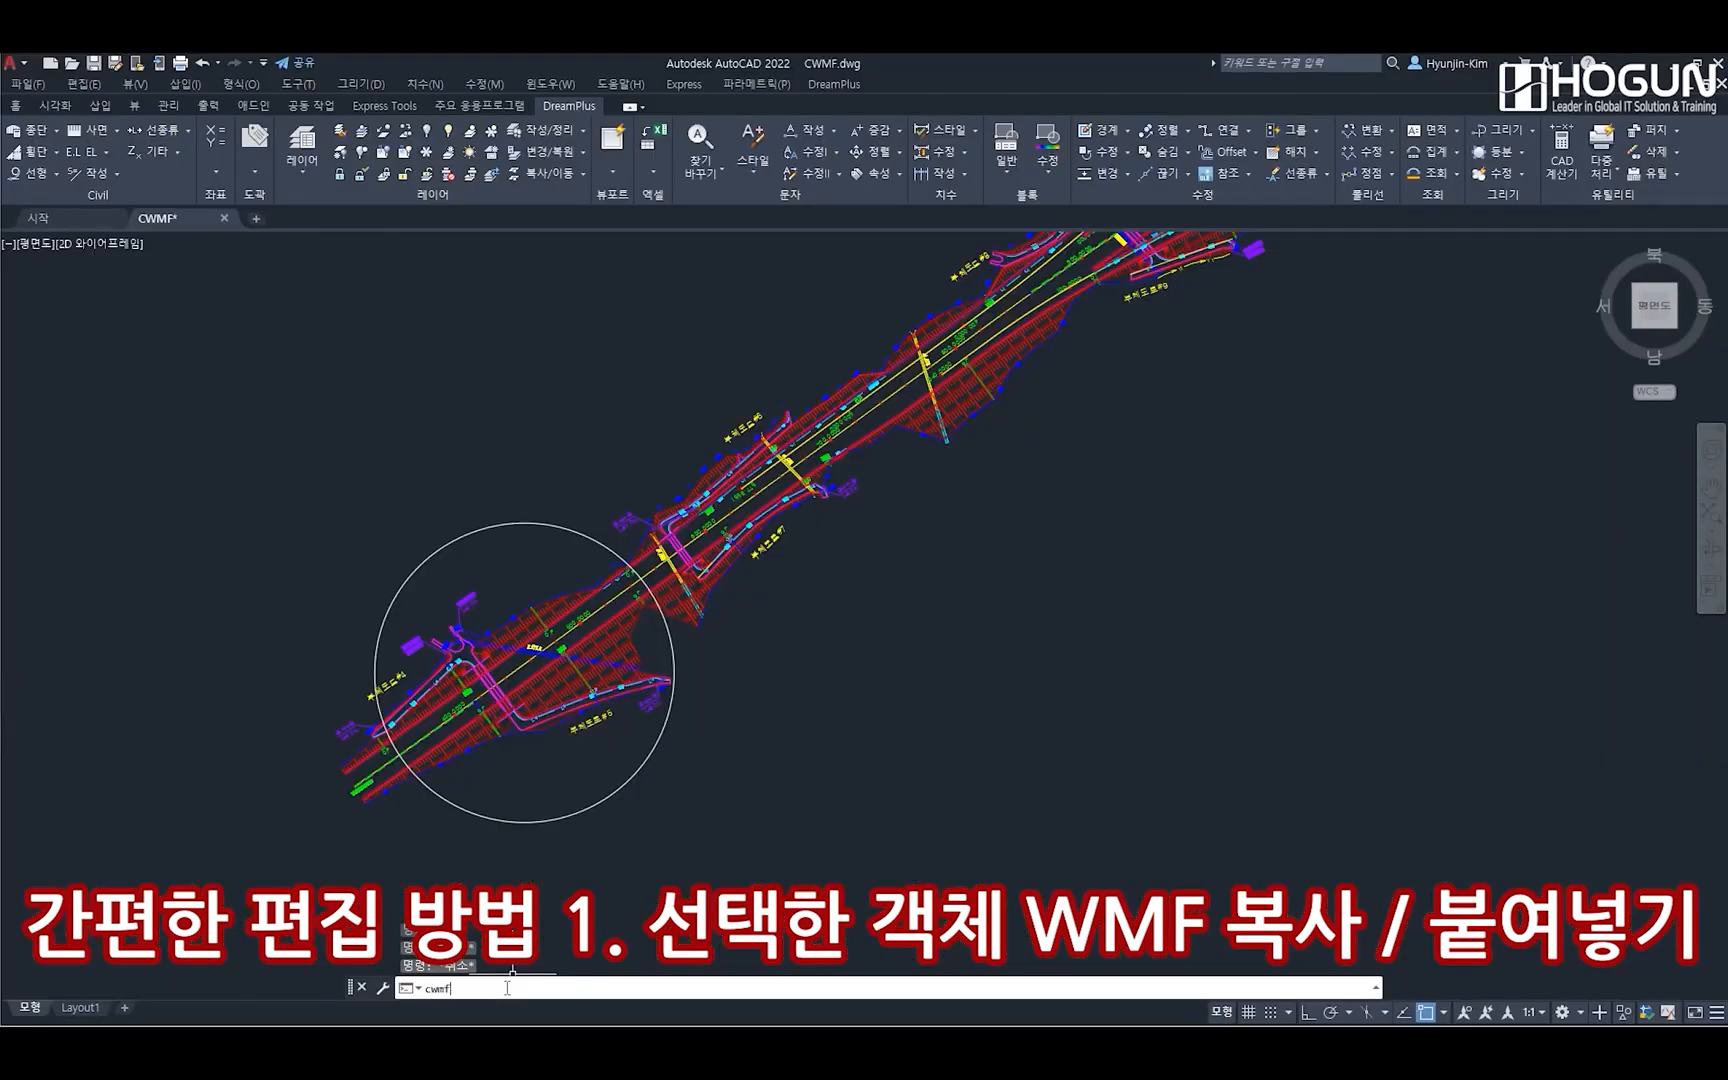
Rerun CWMF in AutoCAD and set its colour option to grayscale in the copy settings
key("Return")
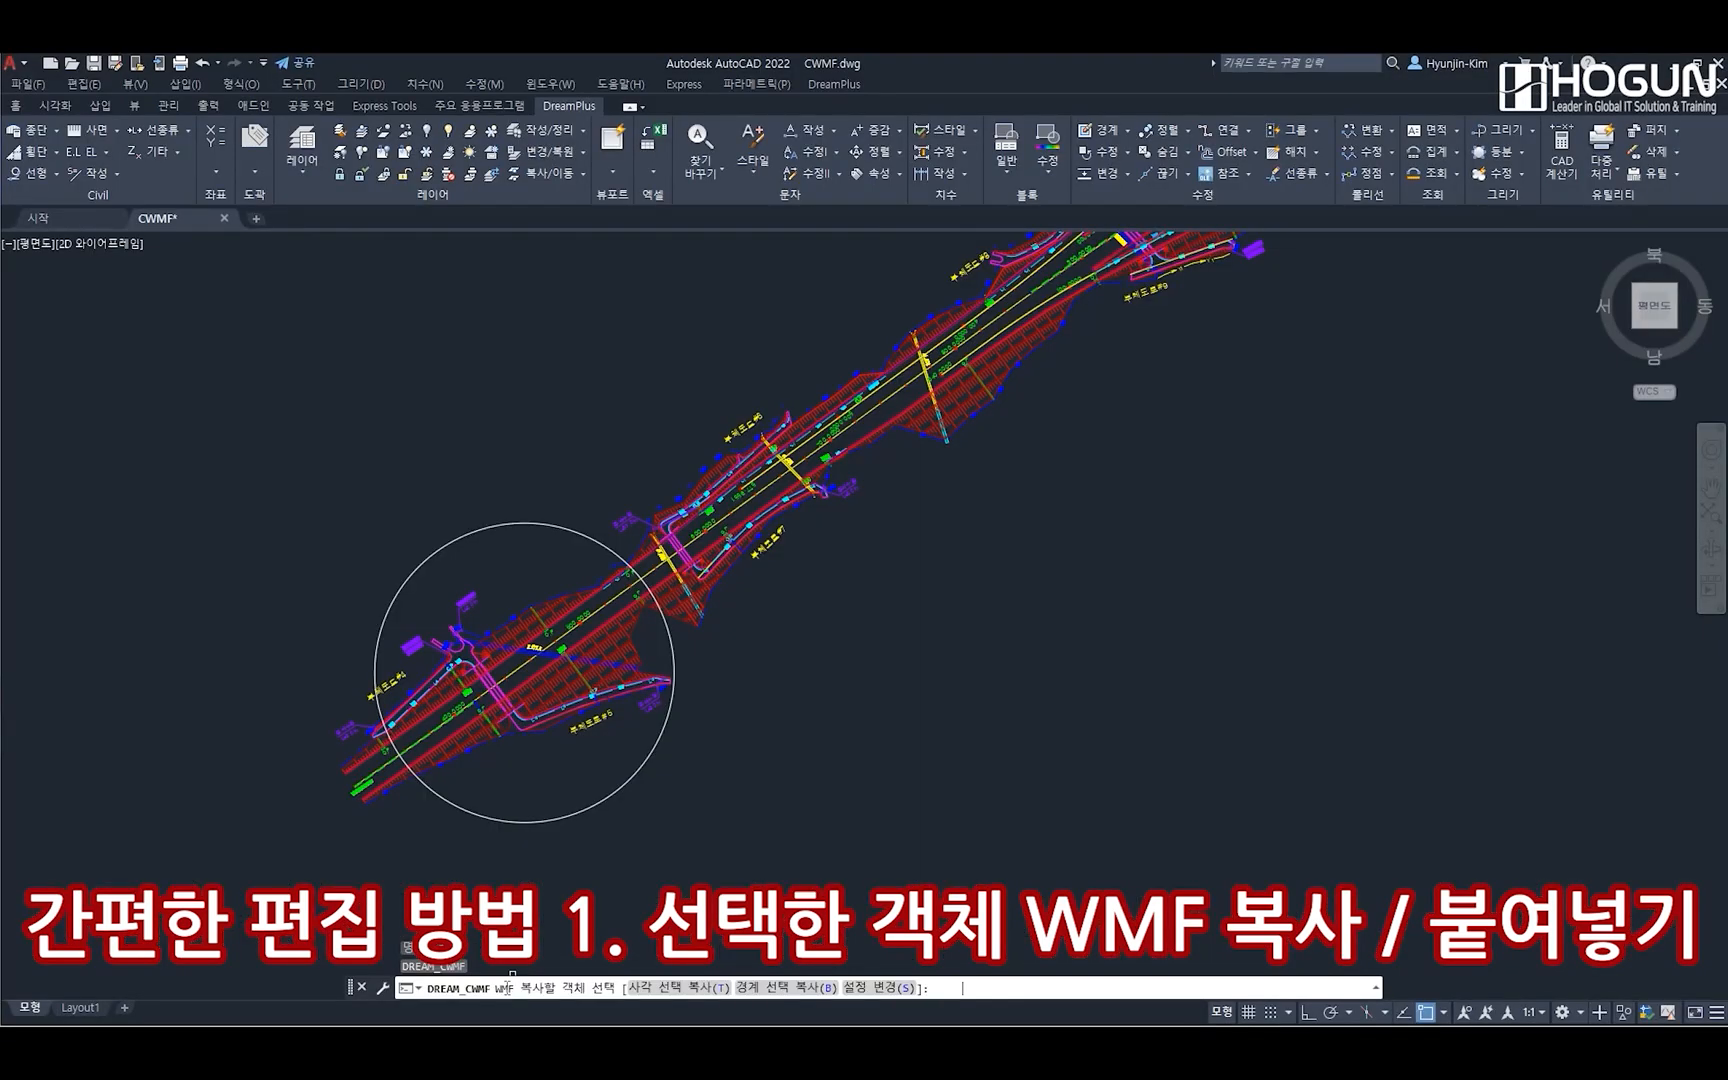
left_click(885, 990)
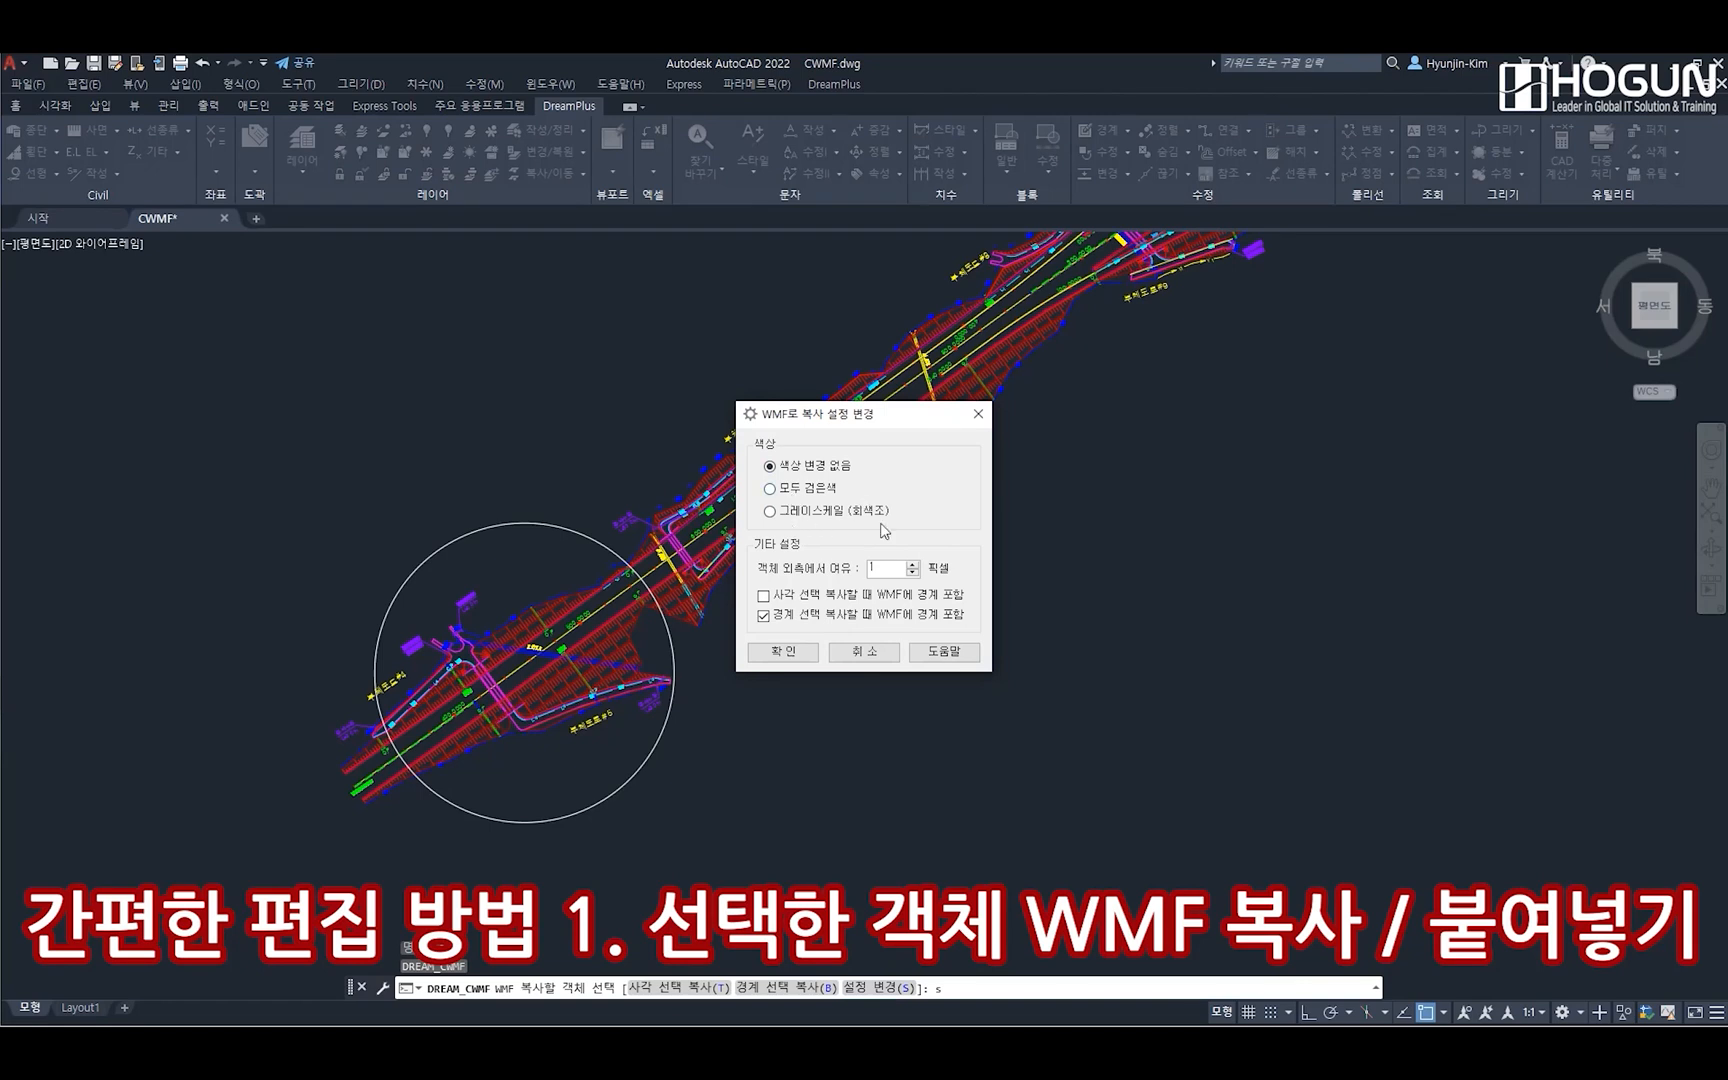
left_click(816, 512)
left_click(783, 651)
Copy the circle's contents again as WMF, using the boundary option and picking the circle as the boundary
type("b")
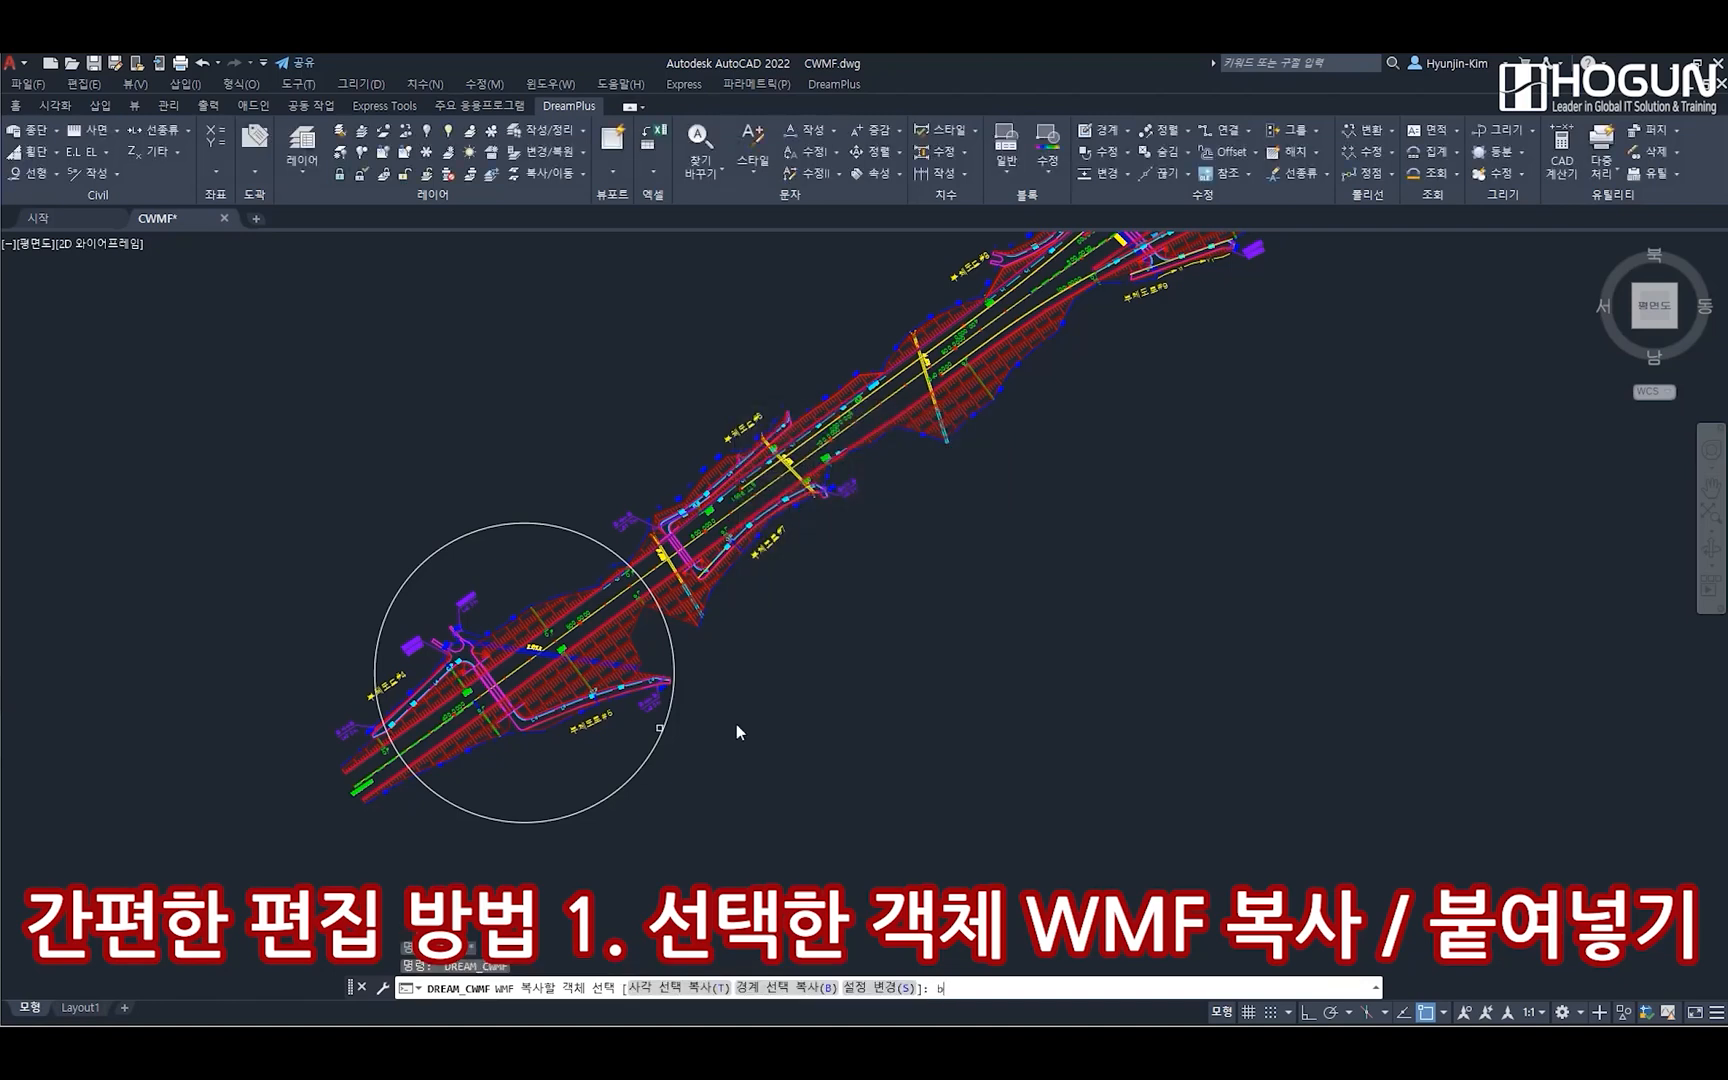
key("Return")
left_click(672, 651)
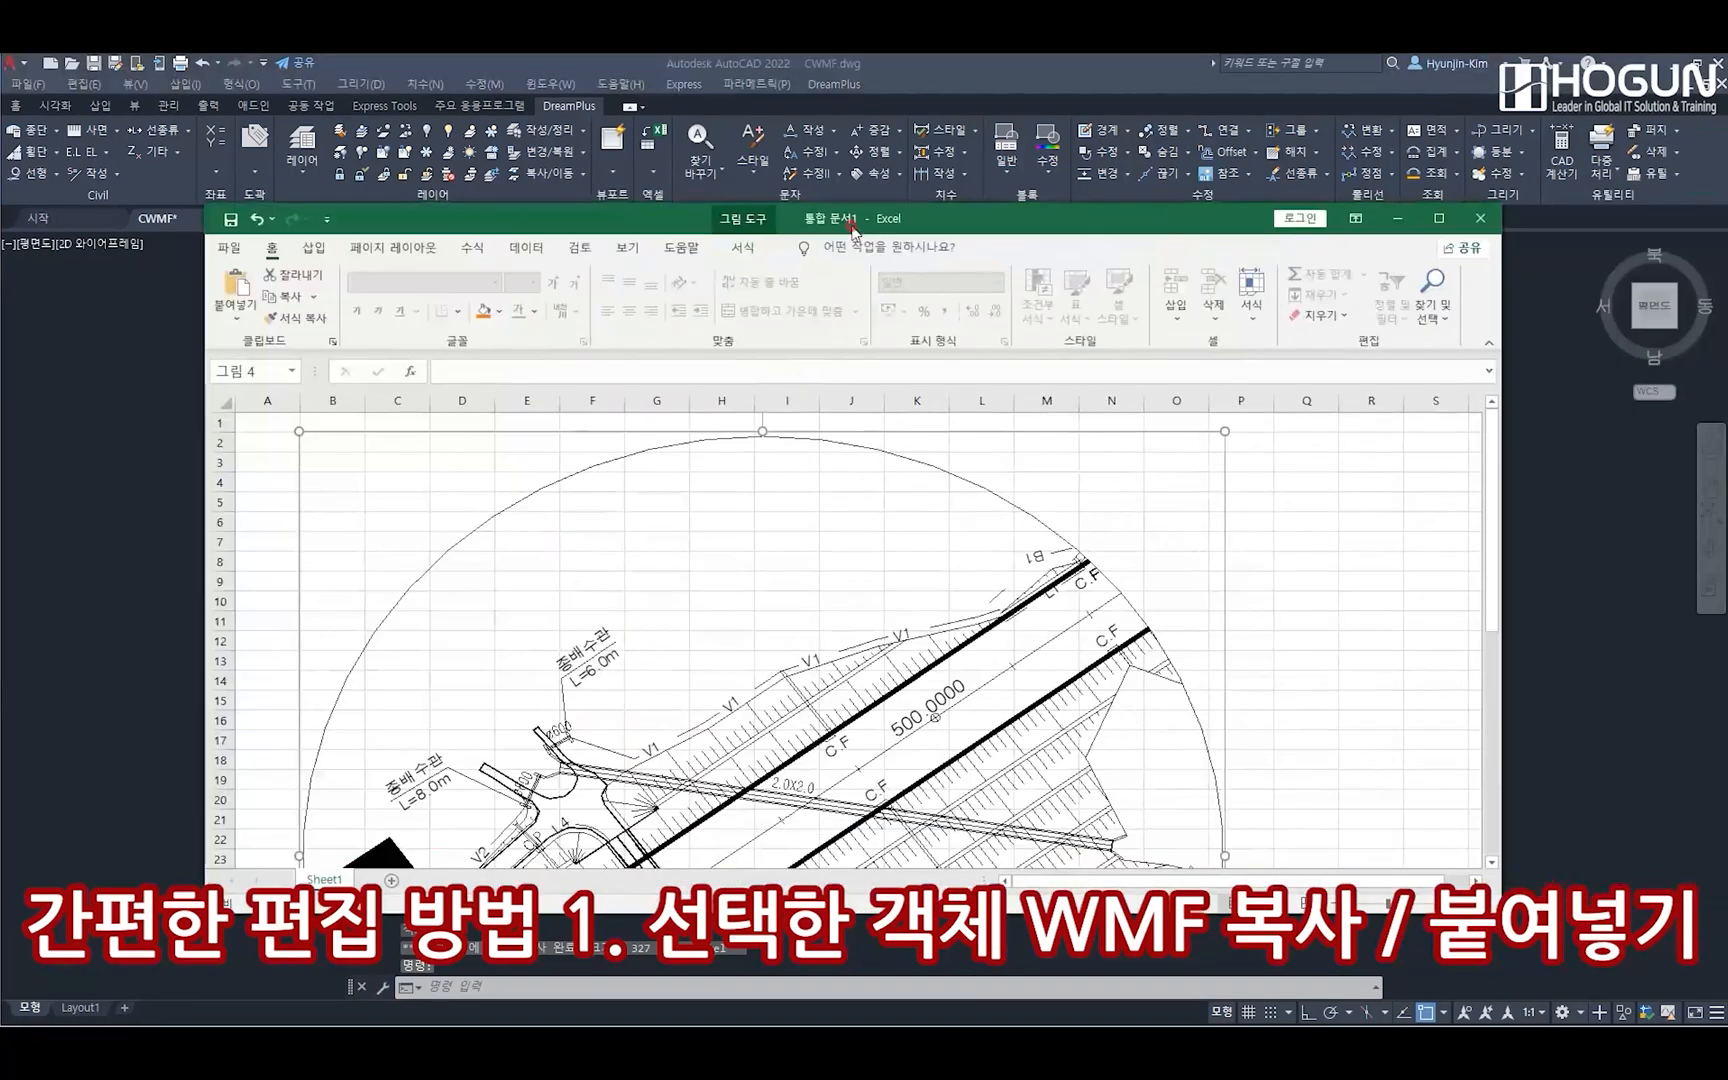
Shrink the black-and-white circular plan picture in the worksheet to about columns B–J, ending near row 28
scroll(1172, 609, "down", 2)
scroll(1172, 609, "down", 2, "ctrl")
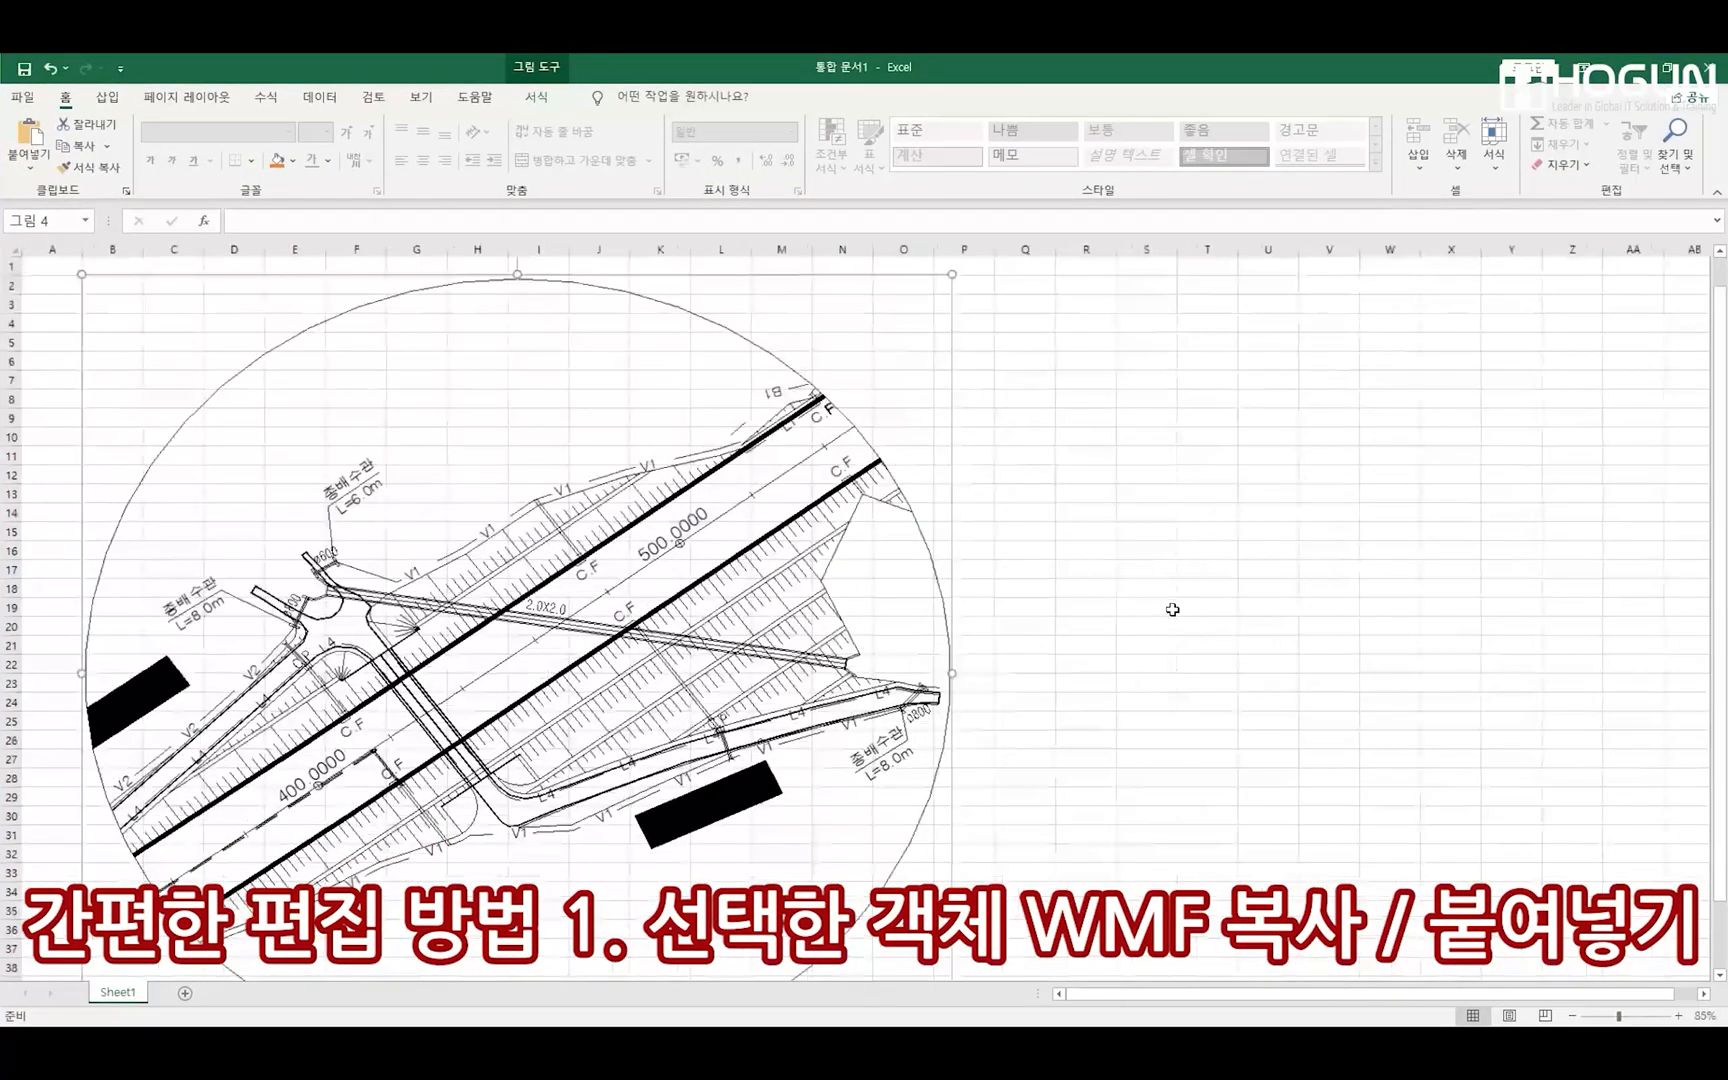
left_click_drag(707, 846, 461, 626)
Paste the newly copied circular plan section at cell M2 and enlarge the picture to about column V, row 30
left_click(625, 549)
left_click(572, 276)
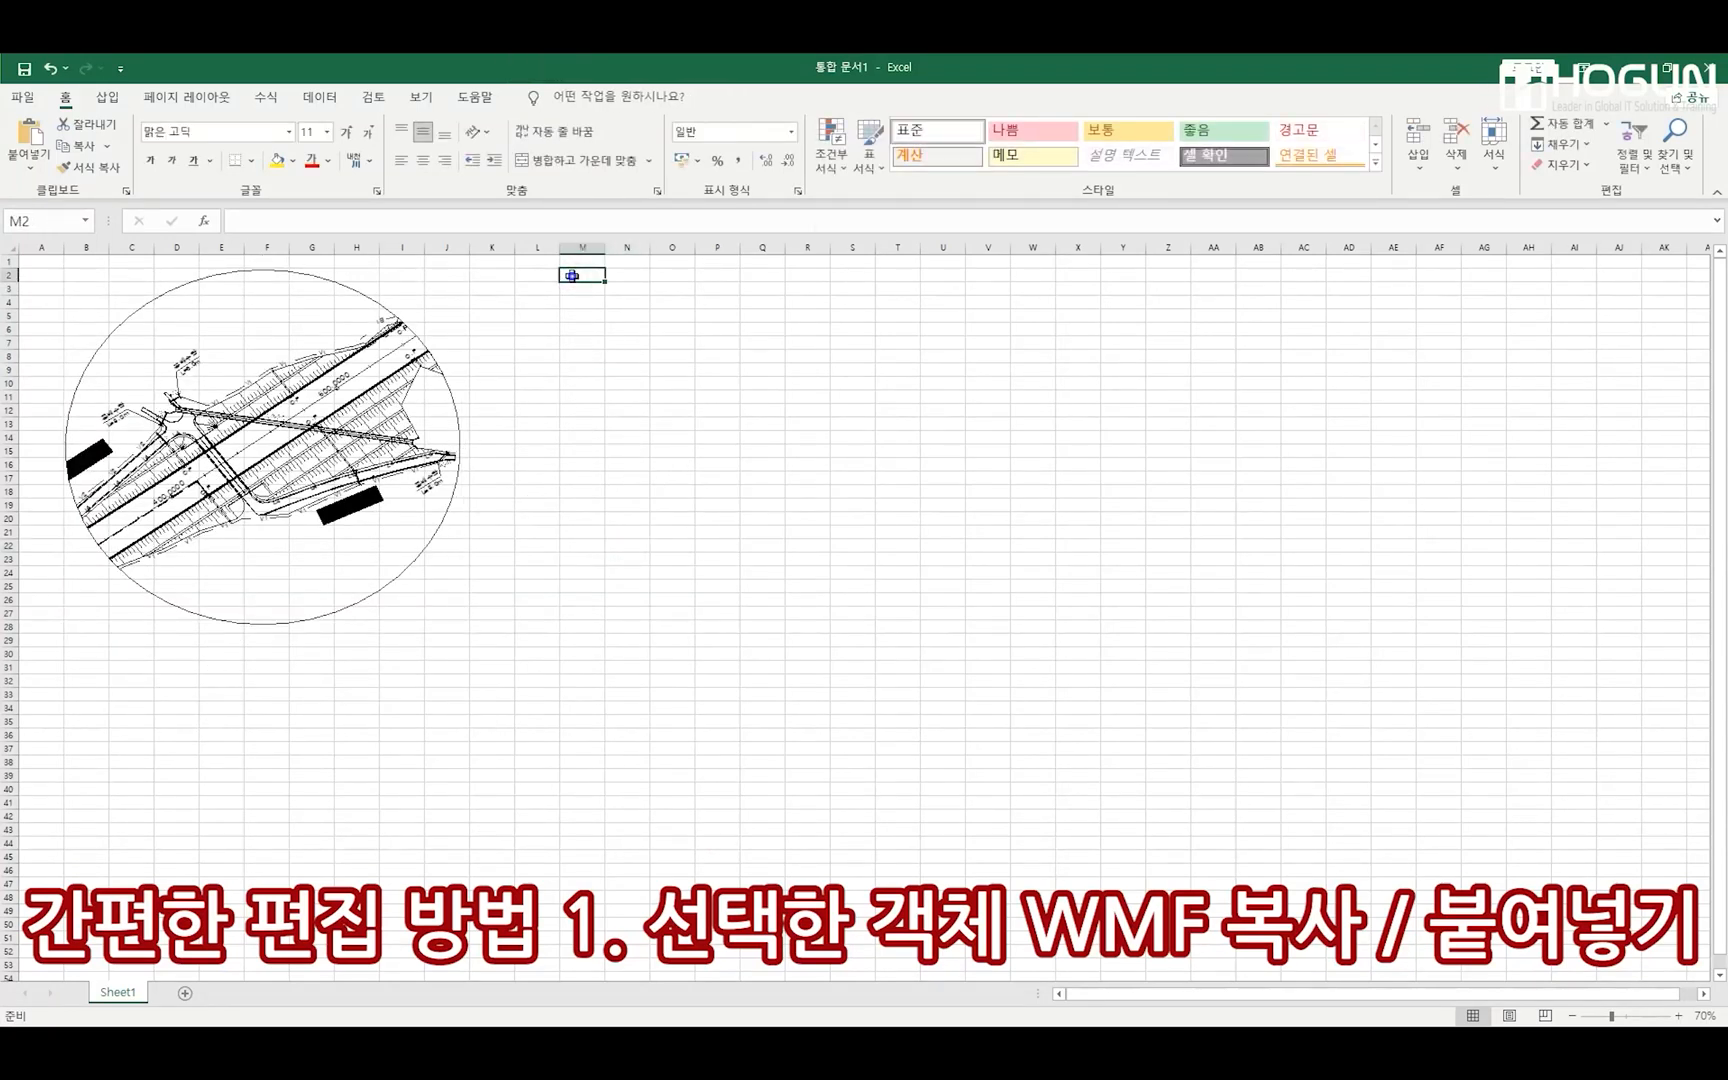
right_click(572, 276)
left_click(615, 372)
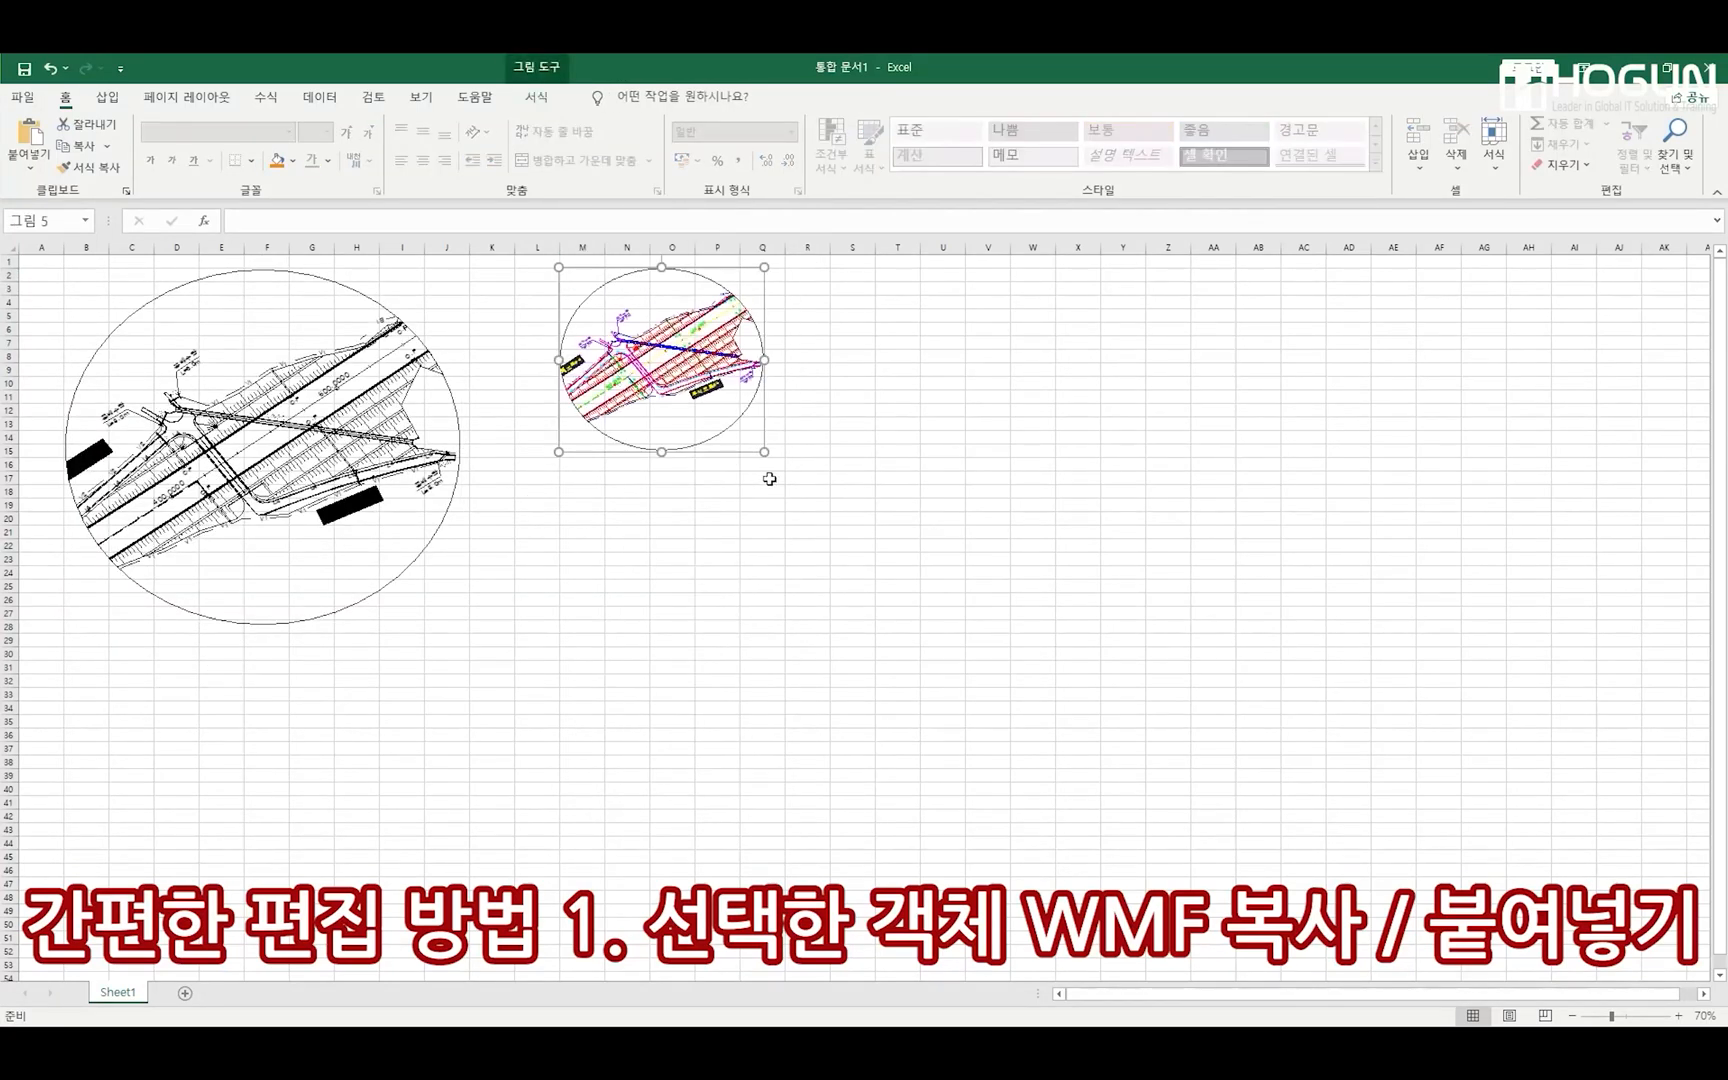
left_click_drag(764, 451, 987, 614)
Compare the colours and line work of the black-and-white plan picture with those of the newly pasted picture
left_click(1122, 760)
left_click(840, 495)
left_click(337, 460)
left_click(738, 463)
left_click(330, 451)
left_click(718, 468)
left_click(1186, 718)
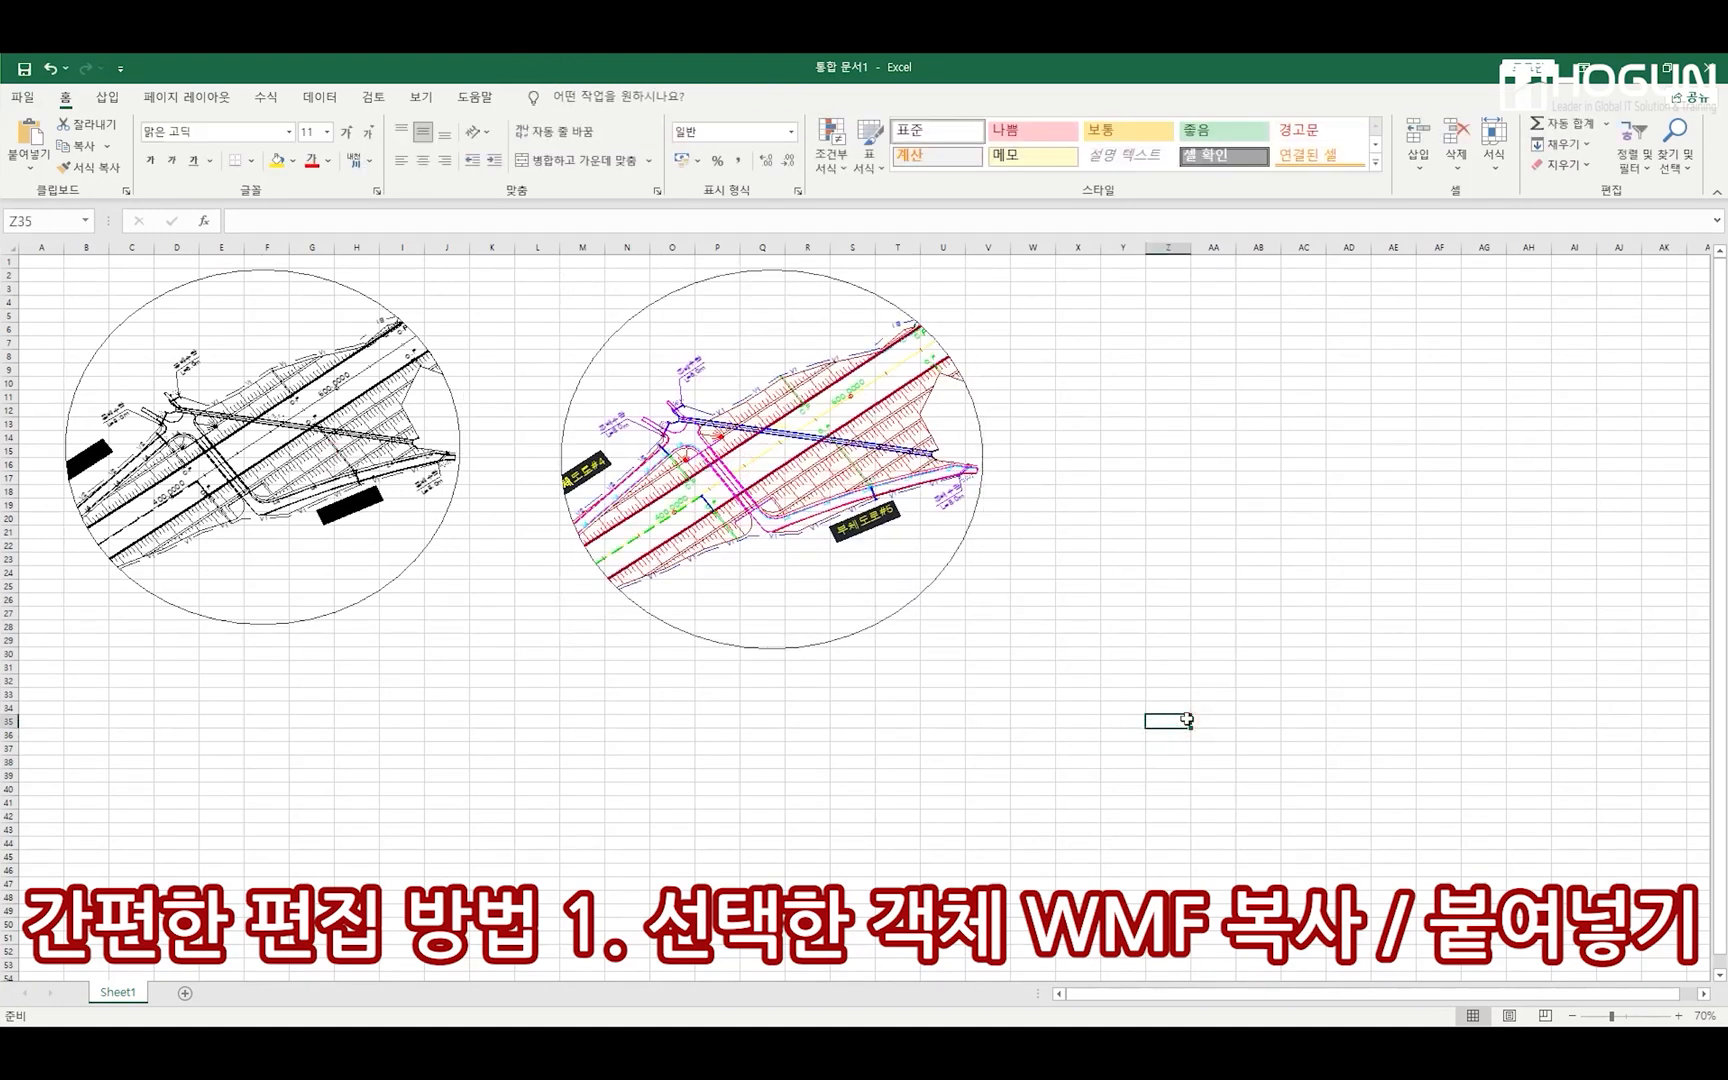
left_click(772, 500)
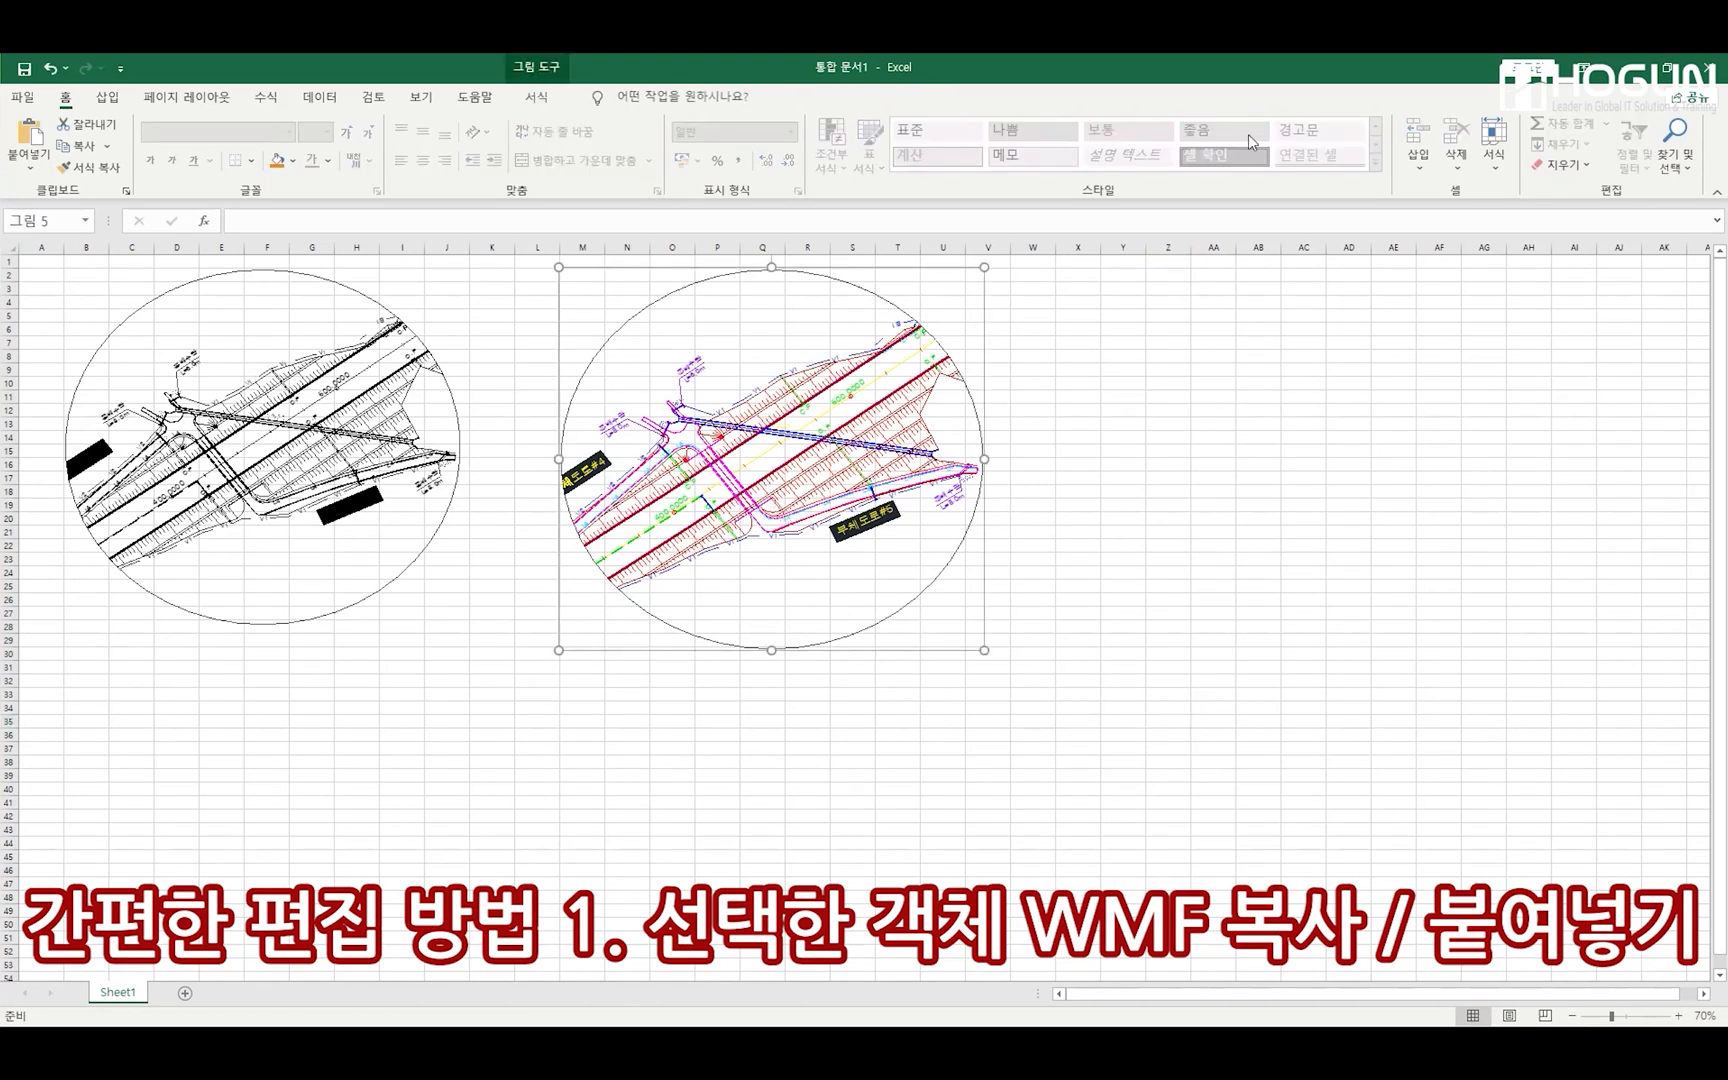
double_click(1240, 68)
left_click_drag(1272, 78, 1727, 80)
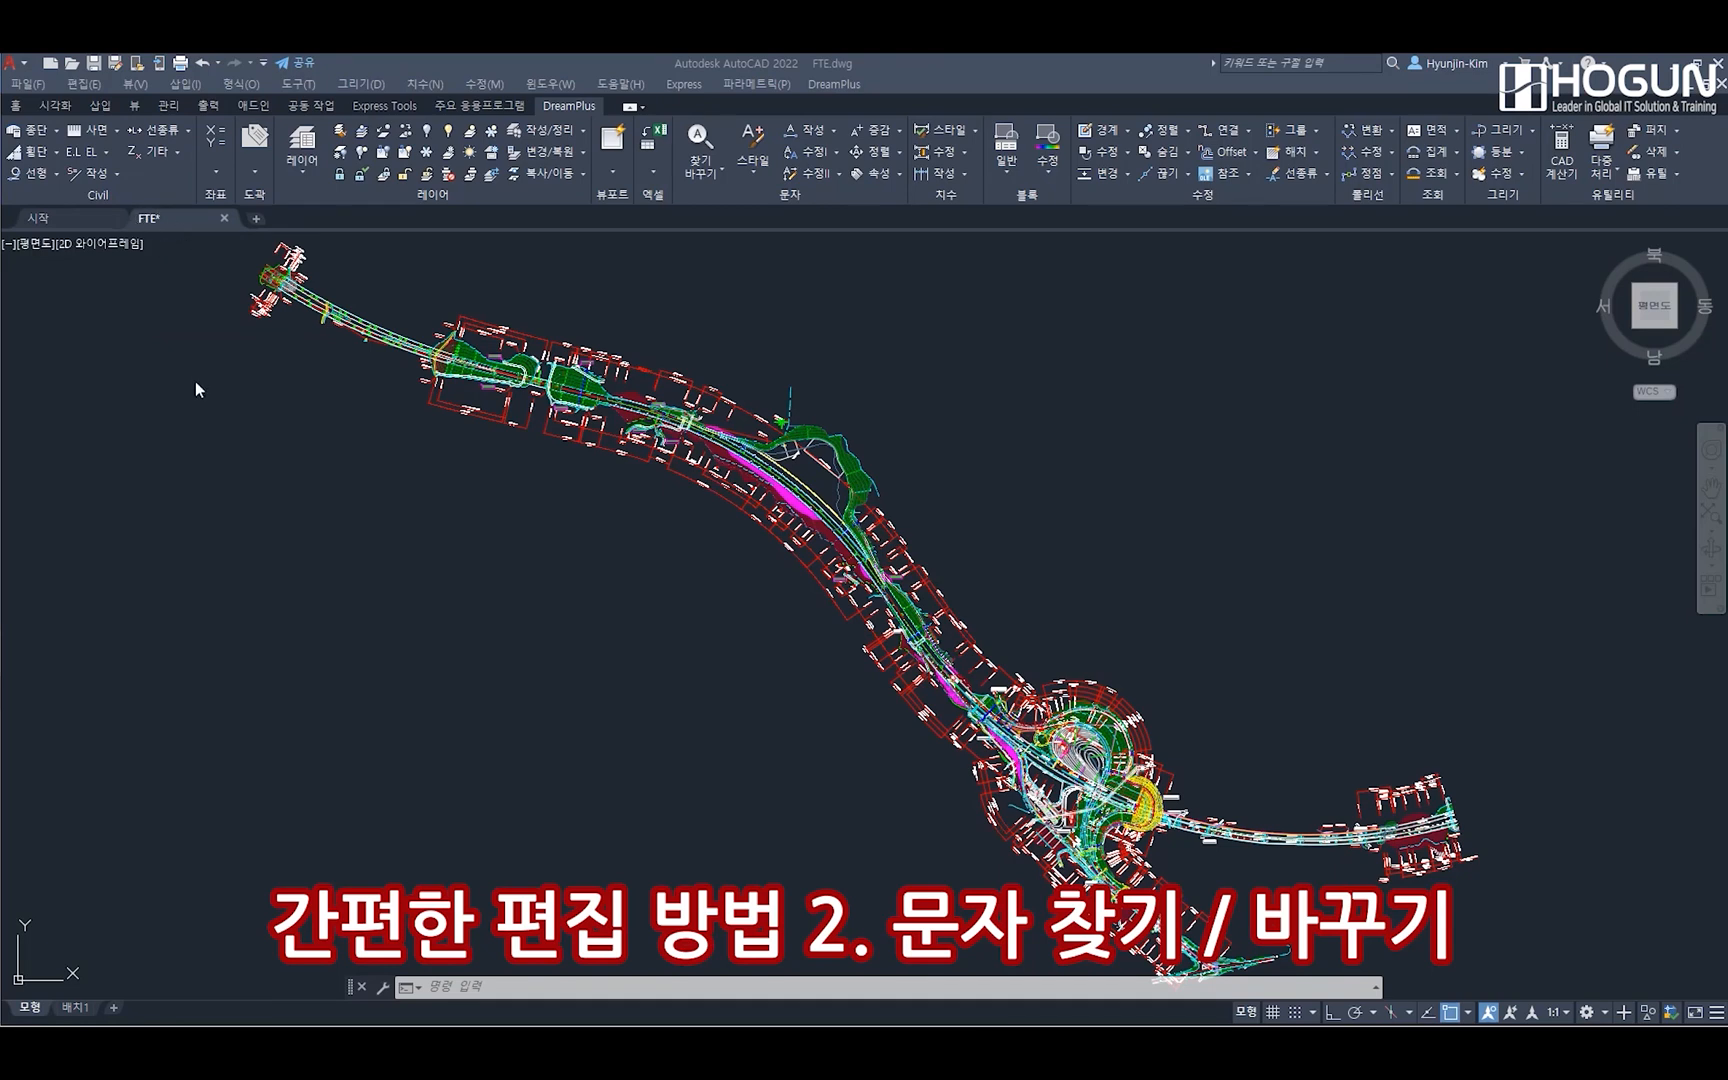
In AutoCAD, open the DreamPlus text find/replace dialog for FTE.dwg with the FTE command
left_click(705, 175)
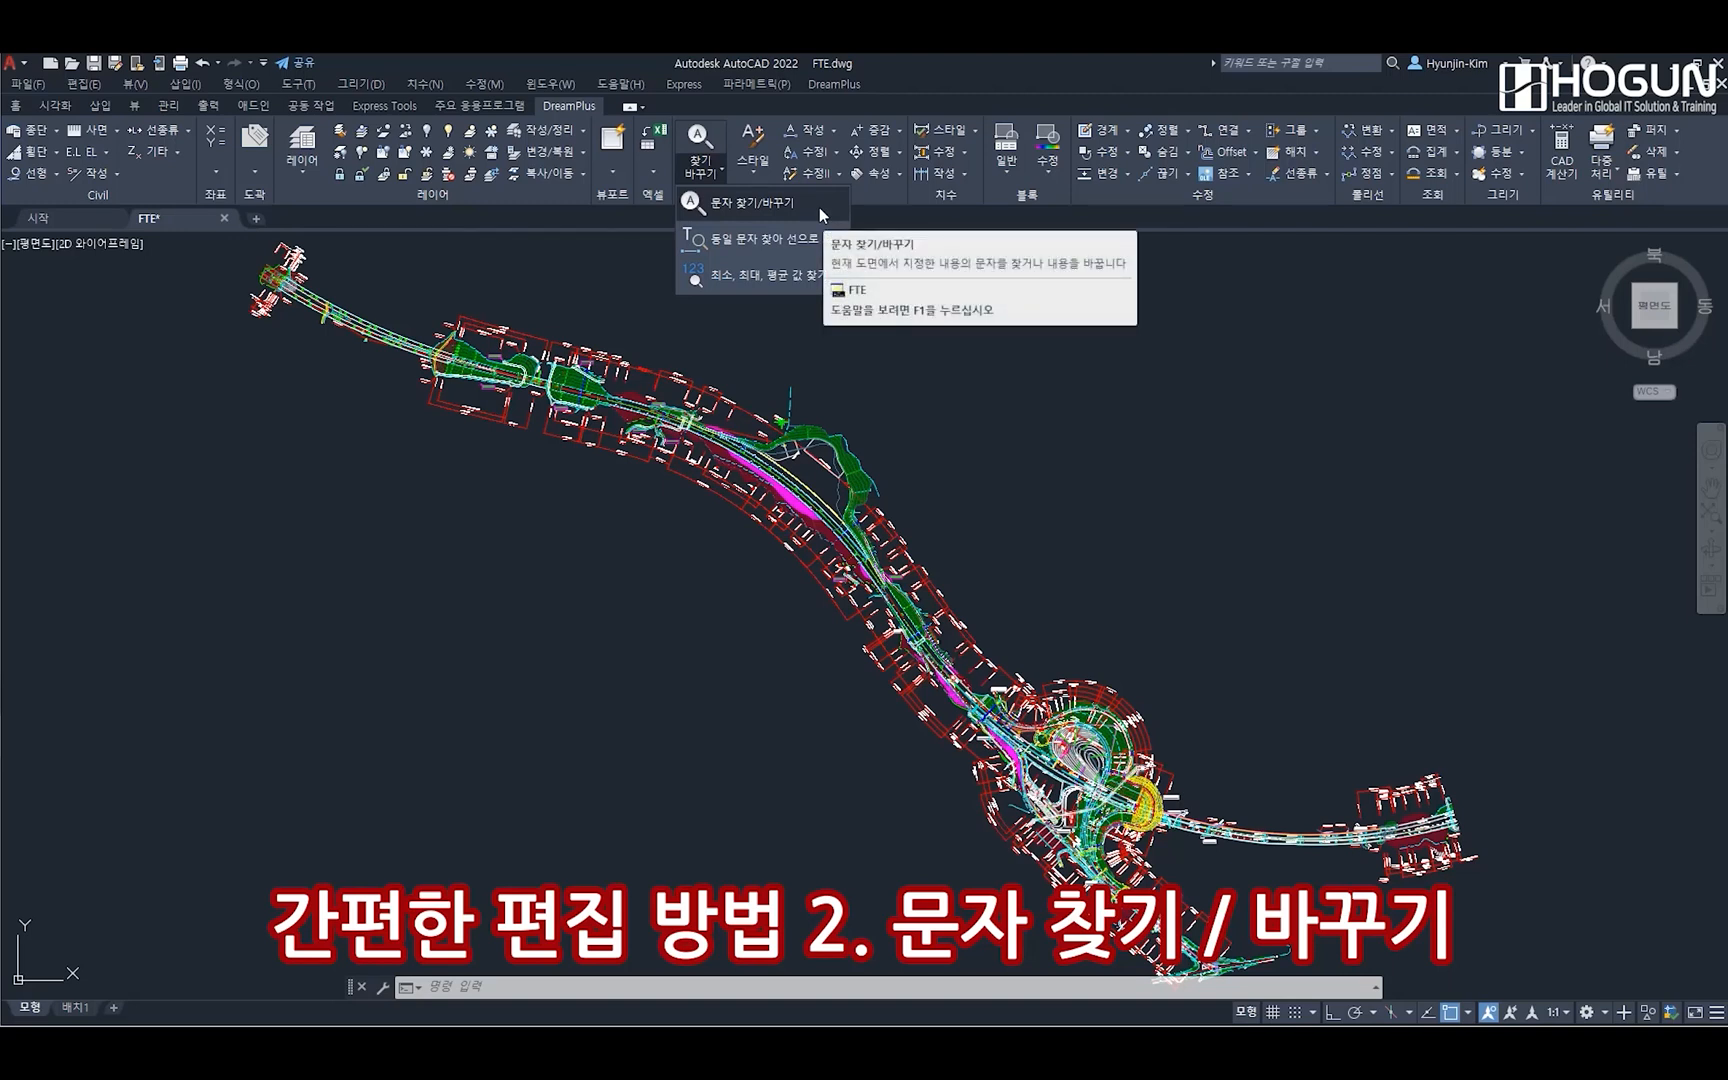
left_click(841, 84)
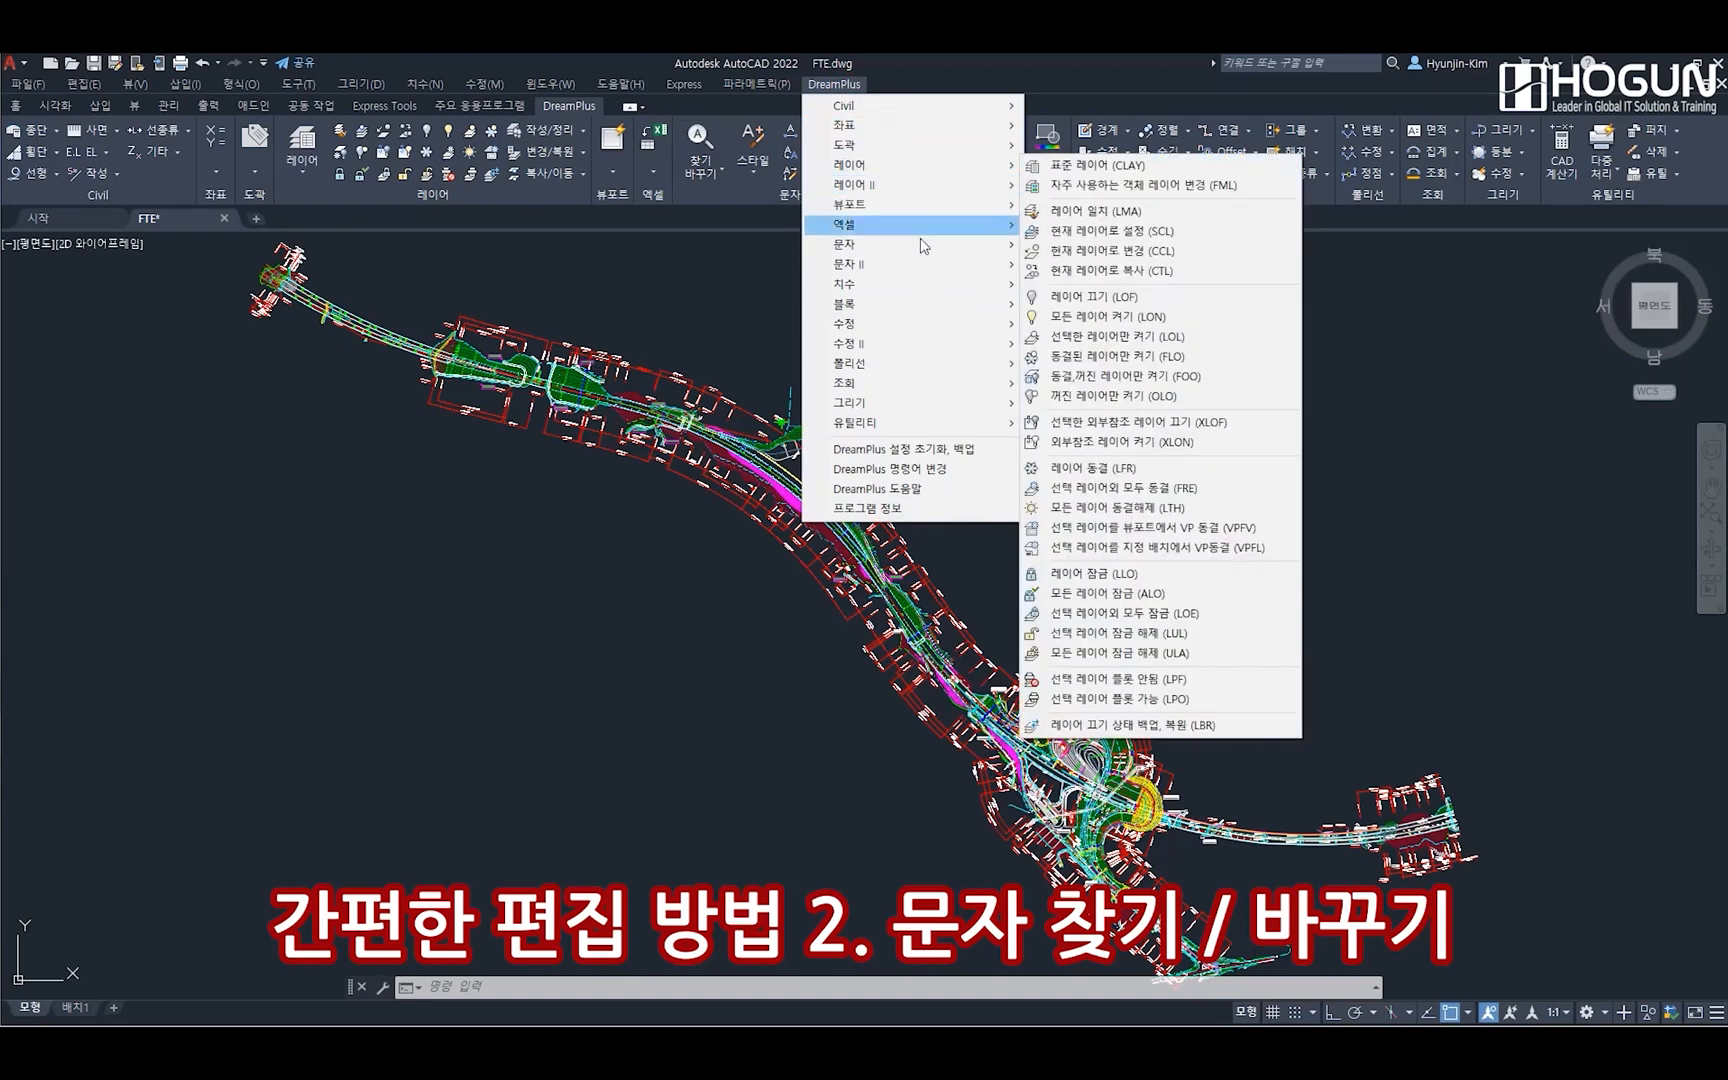
mouse_move(928, 263)
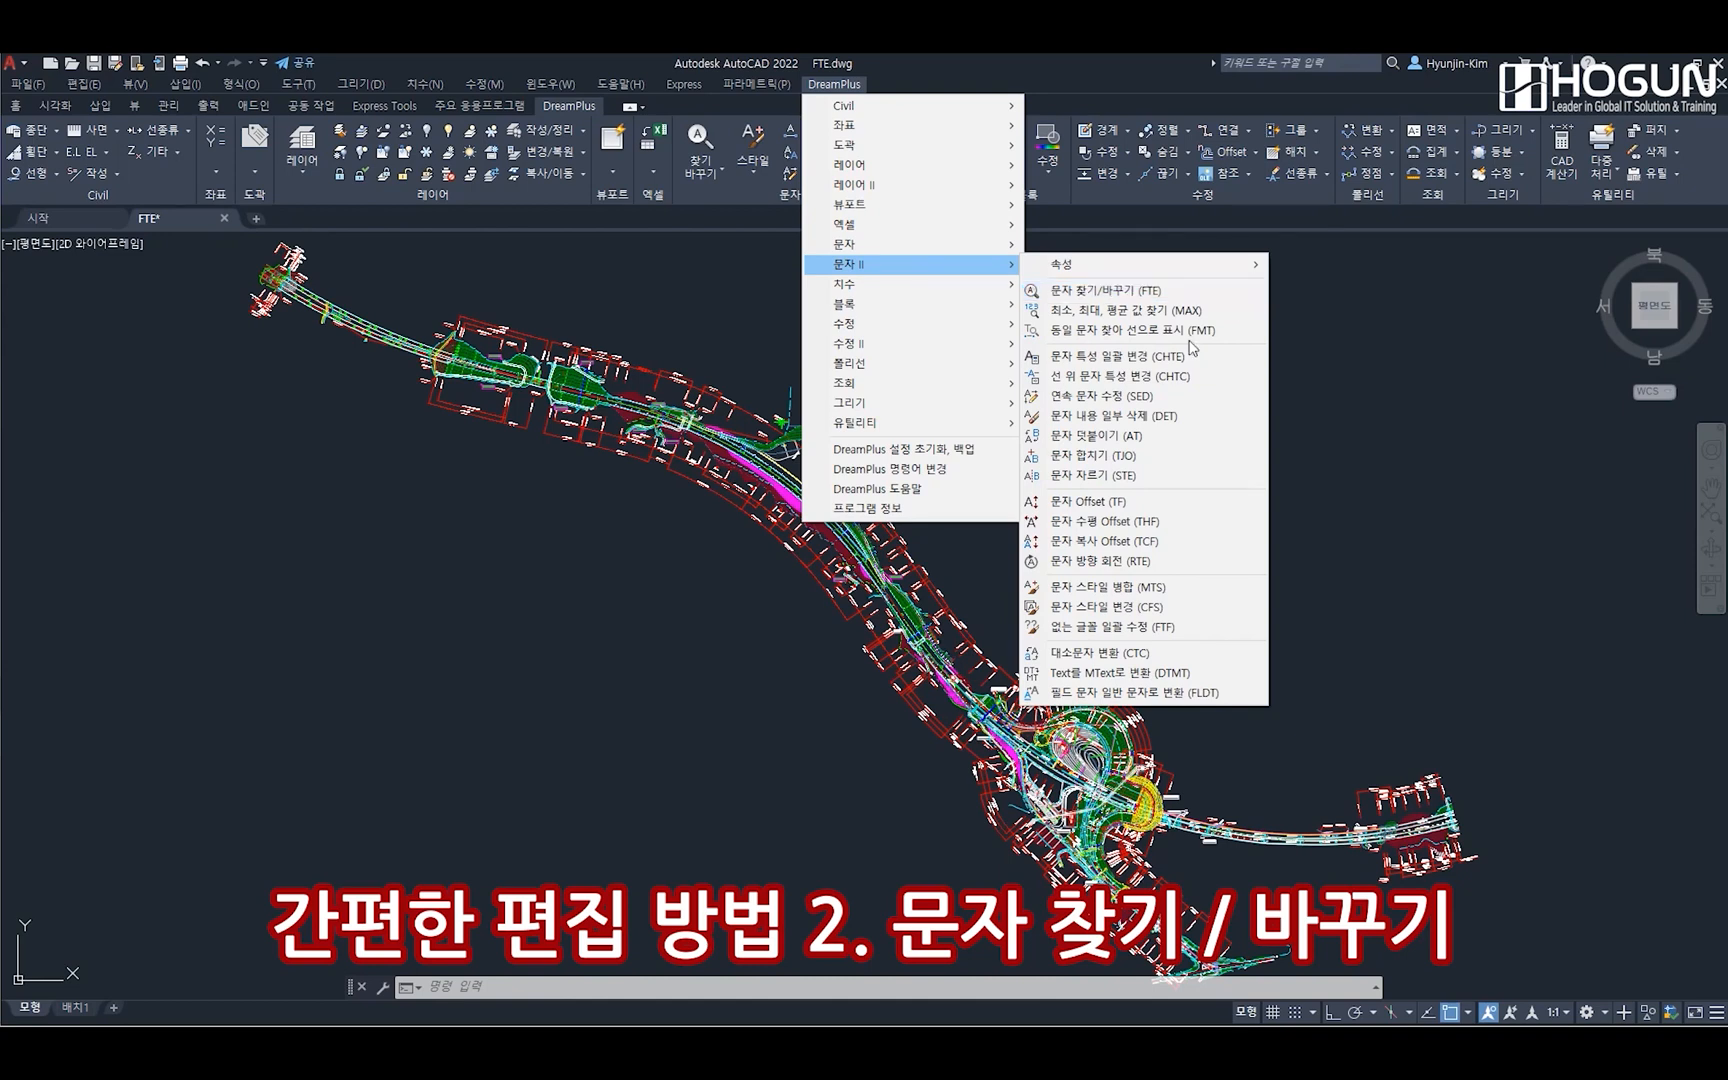
left_click(504, 988)
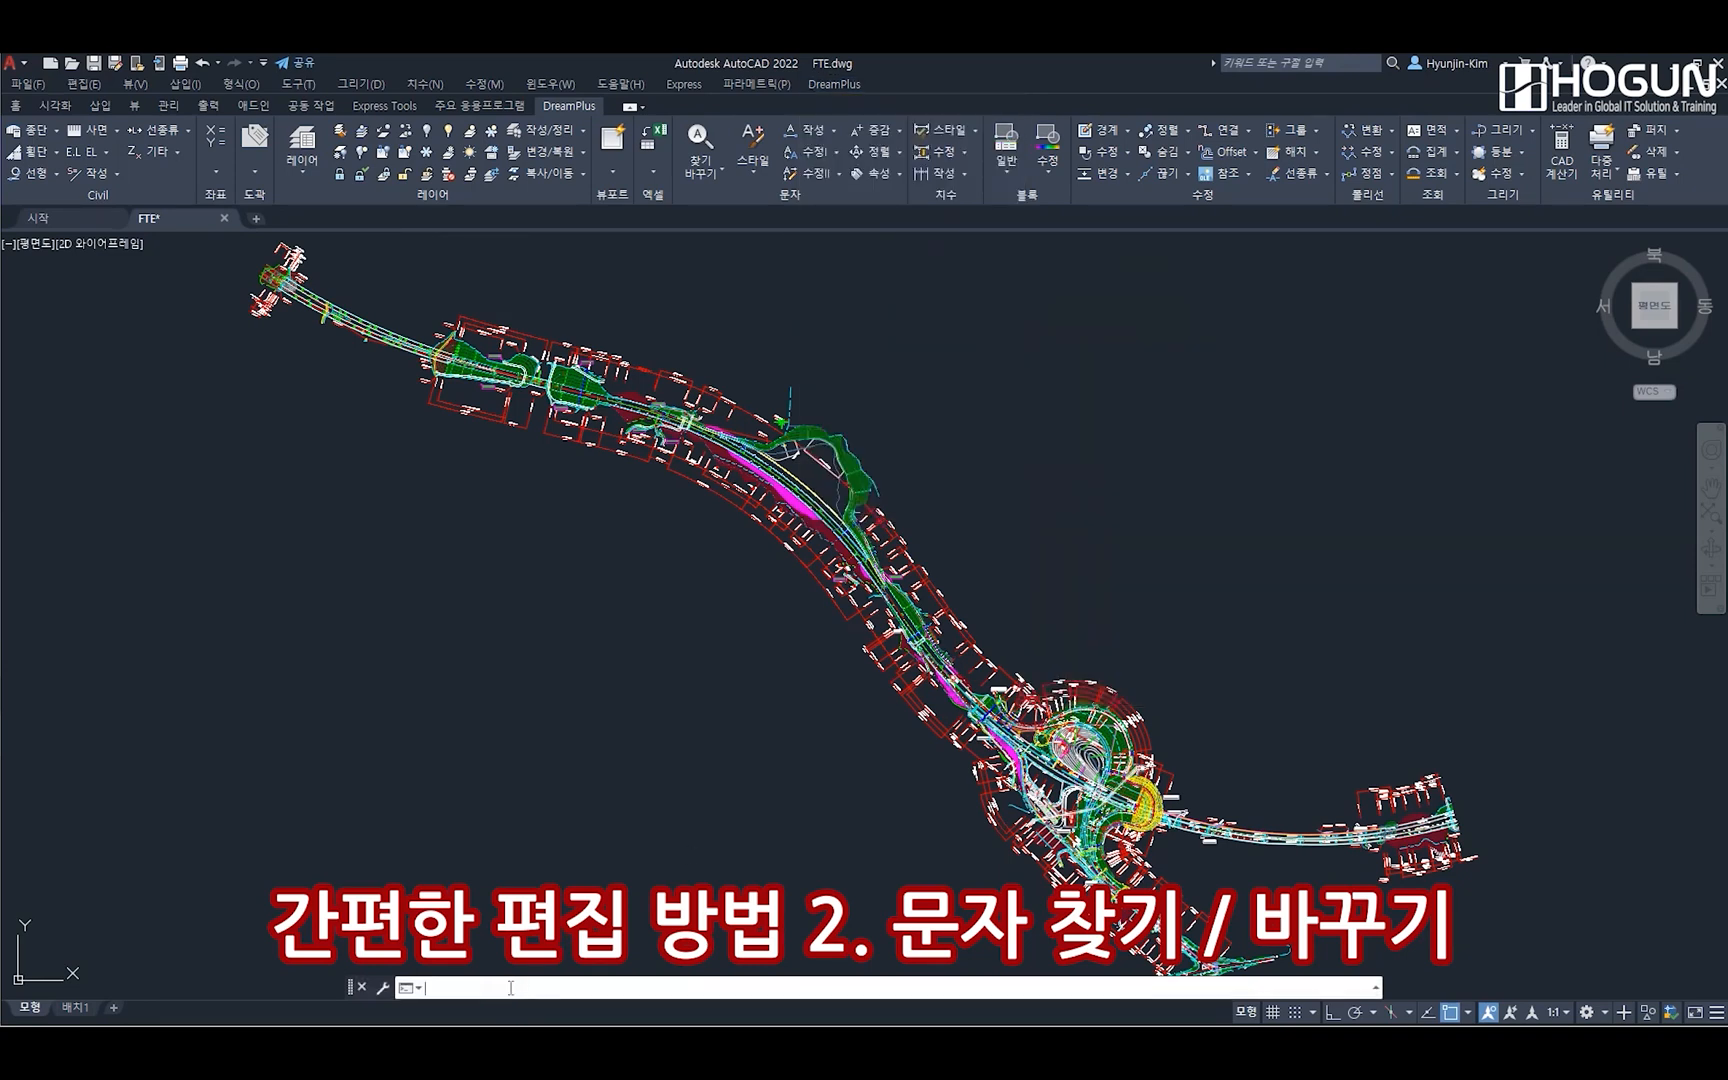
type("FTE")
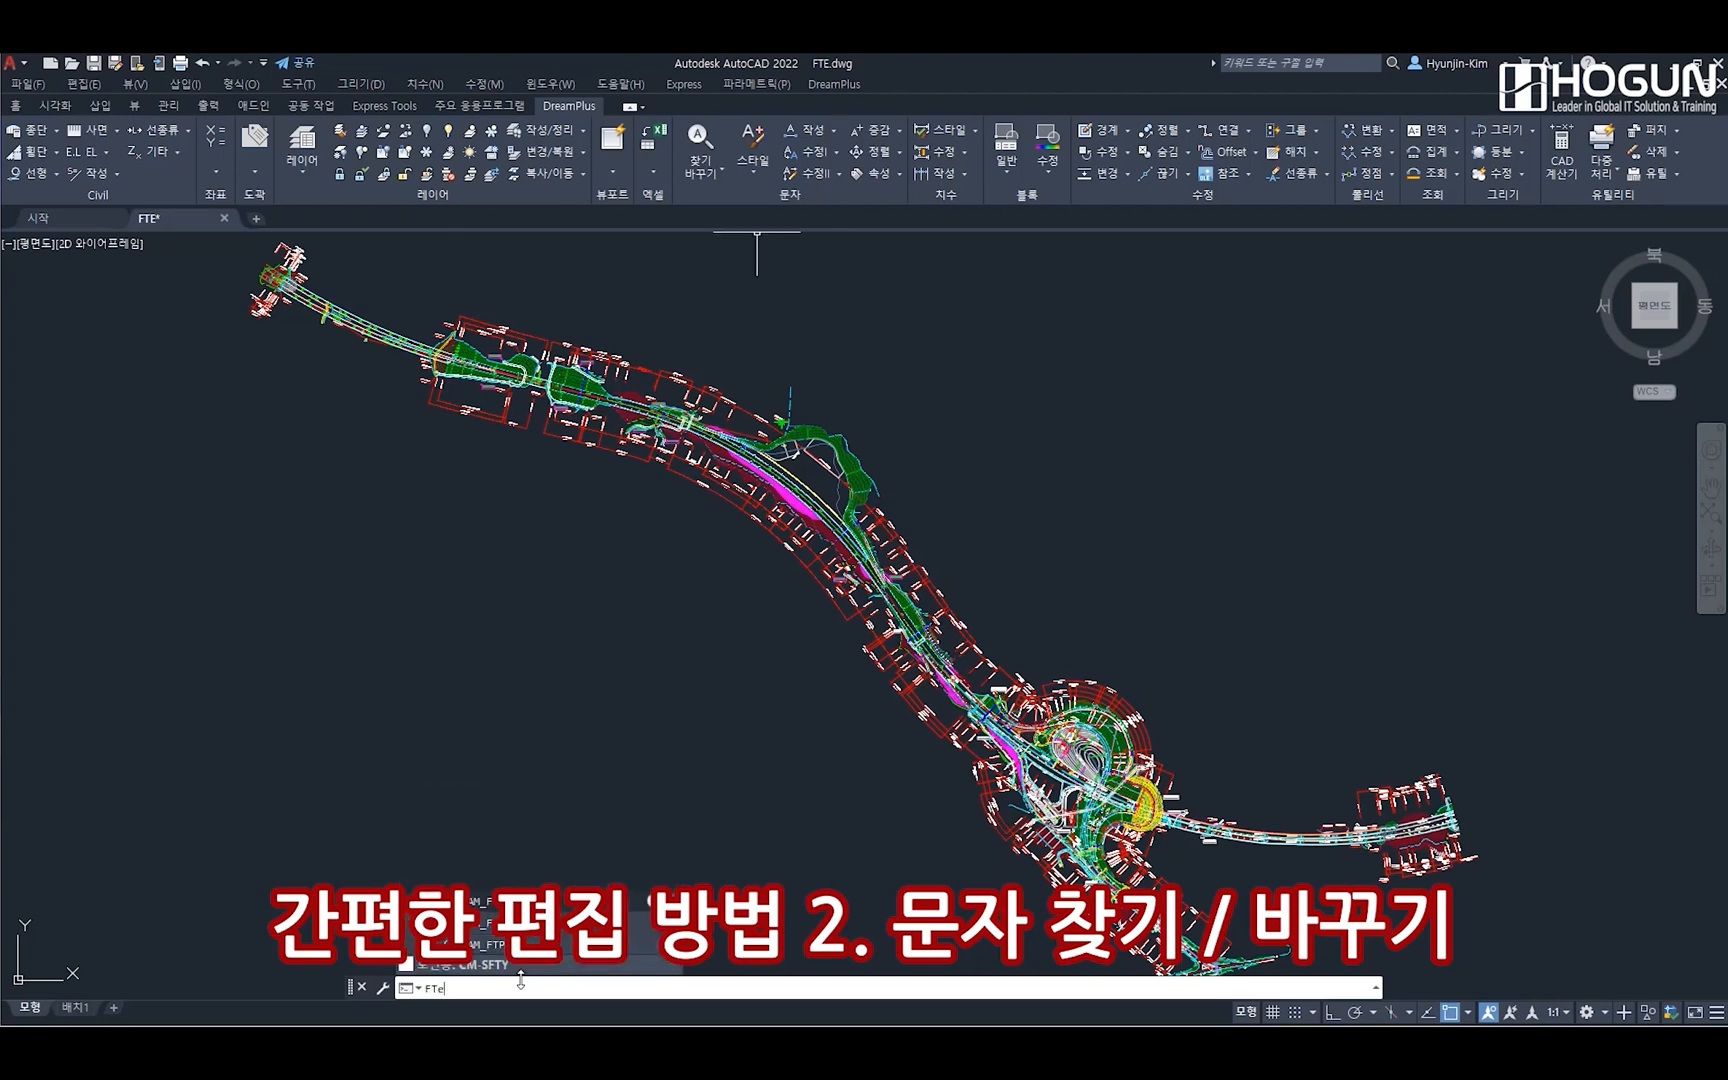
key("Return")
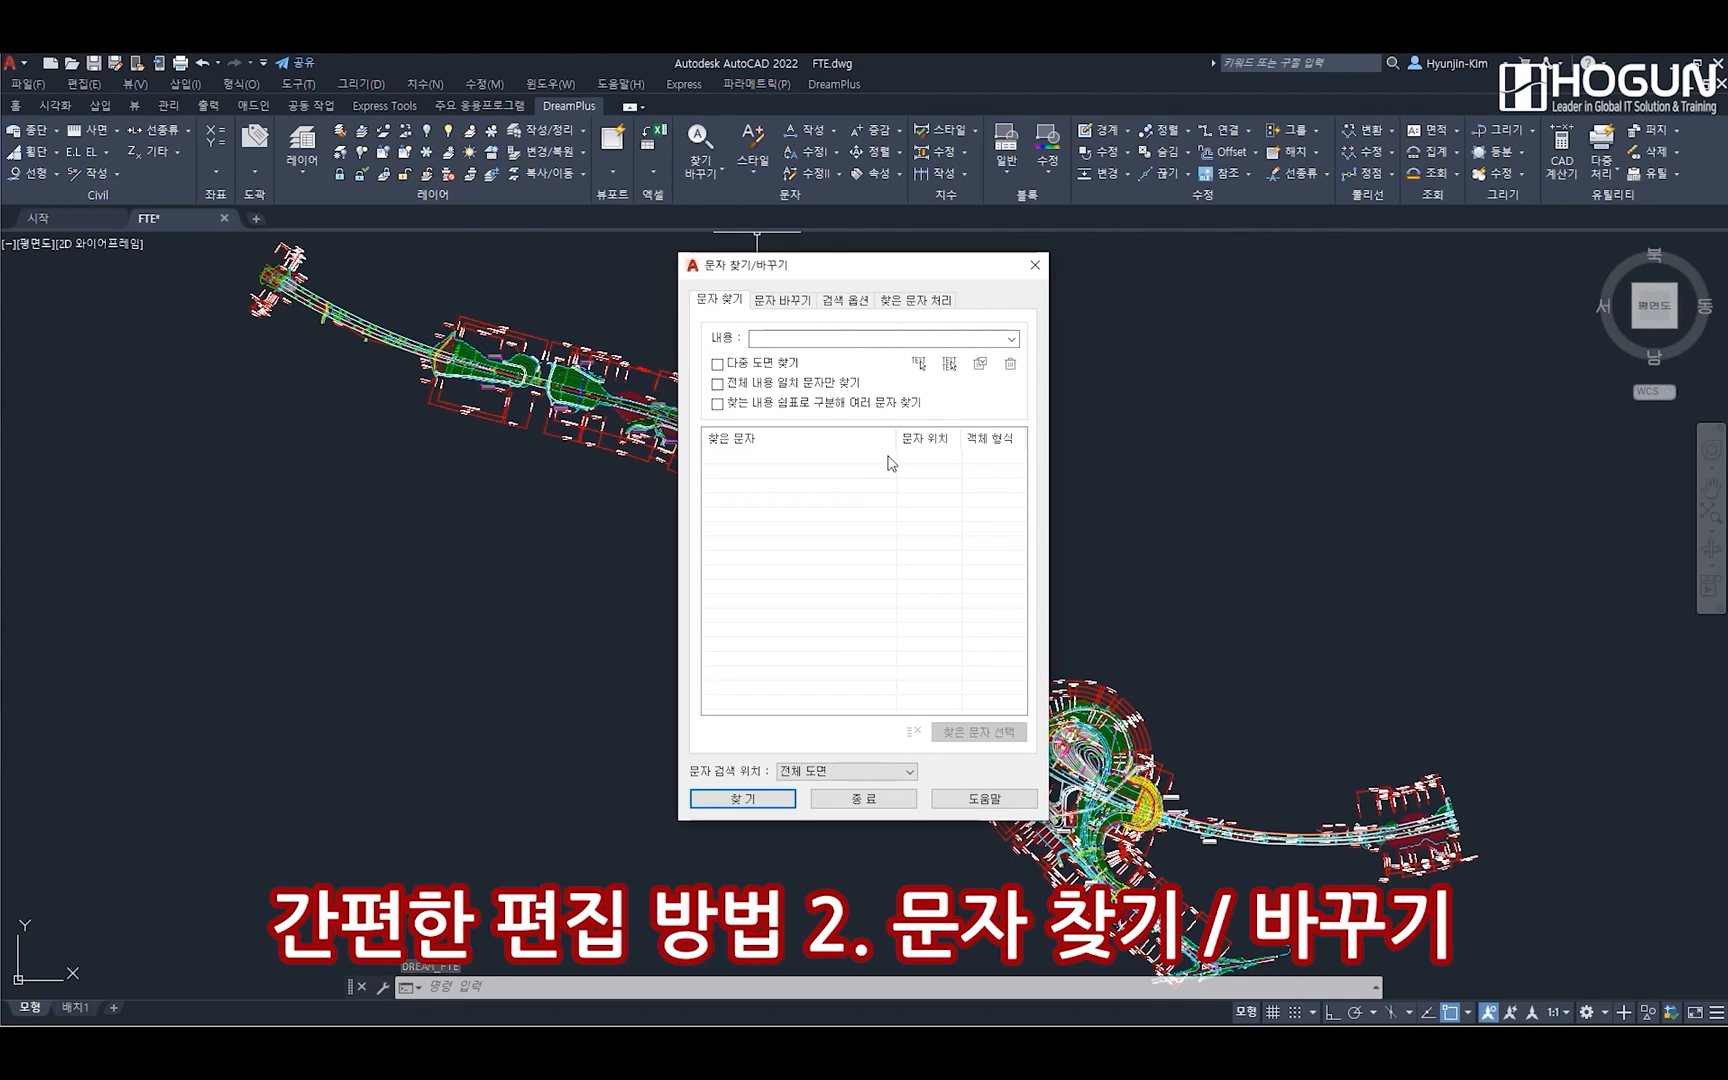
Enable searching for several comma-separated texts and find "L형측구,V형측구" in the entire drawing
left_click(739, 410)
left_click(784, 339)
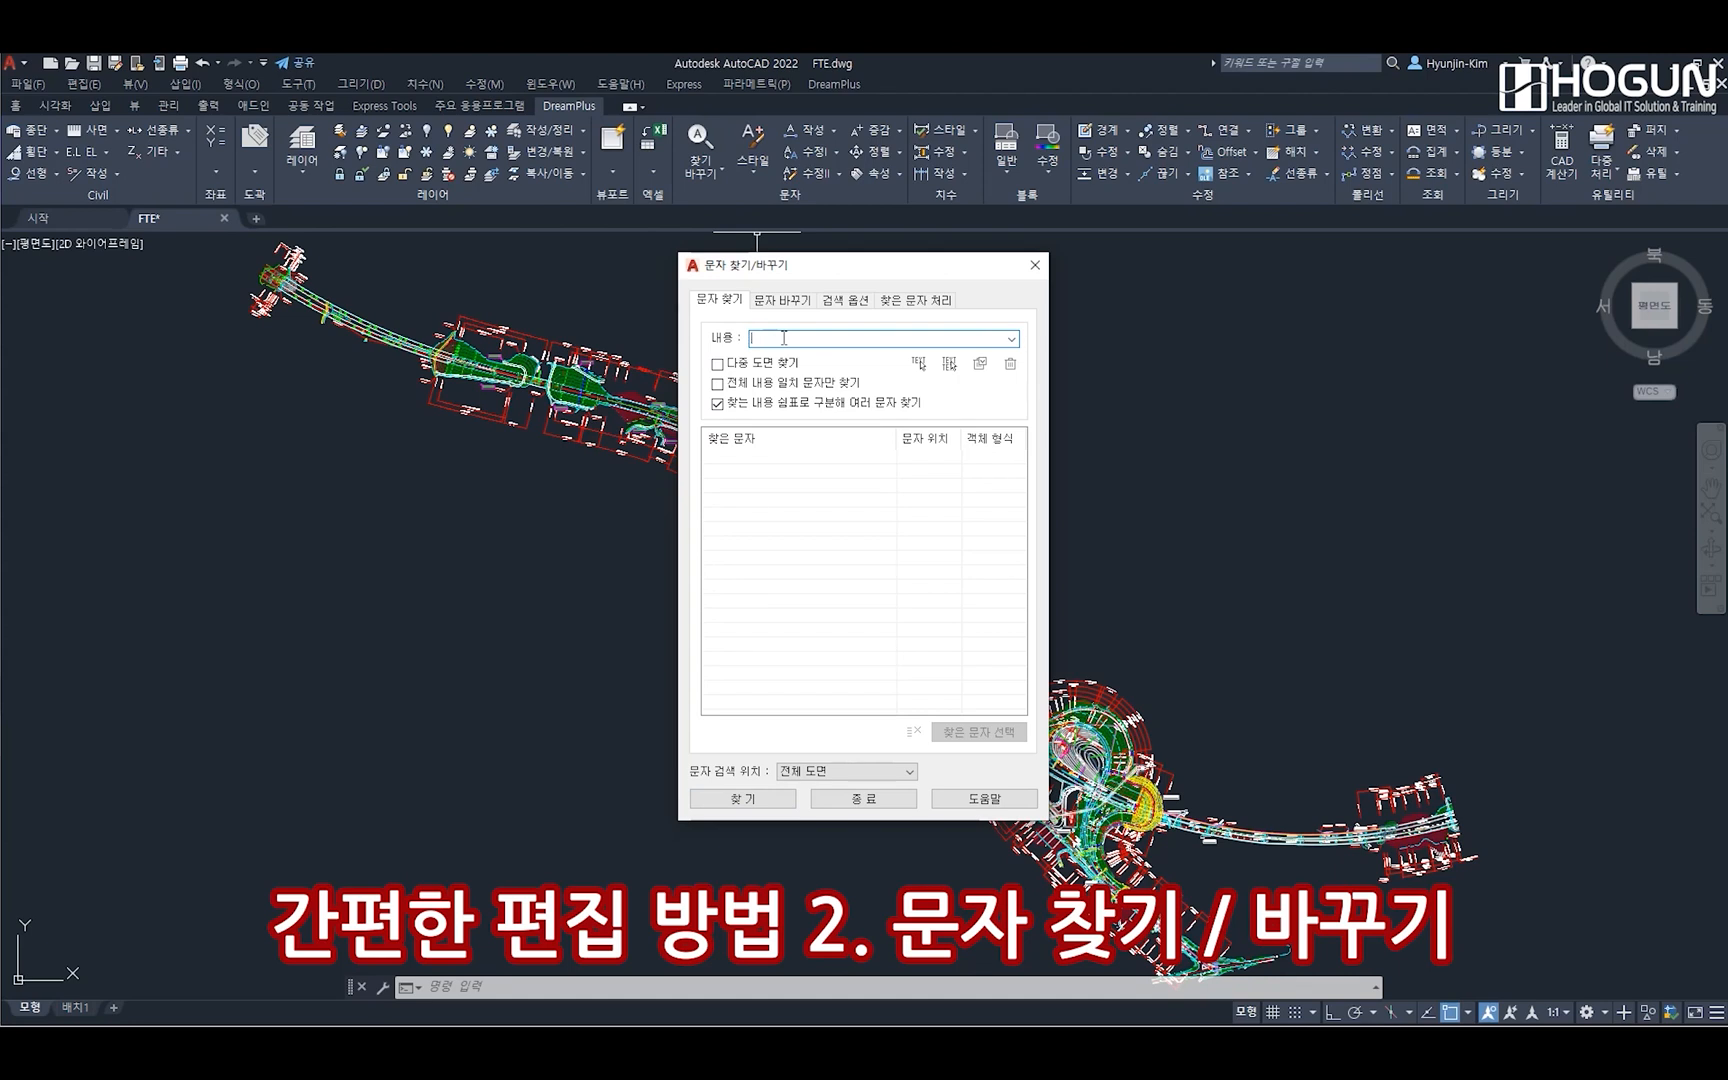
type("Lgud")
key("BackSpace")
key("BackSpace")
key("BackSpace")
key("BackSpace")
type("니")
left_click(802, 506)
double_click(862, 340)
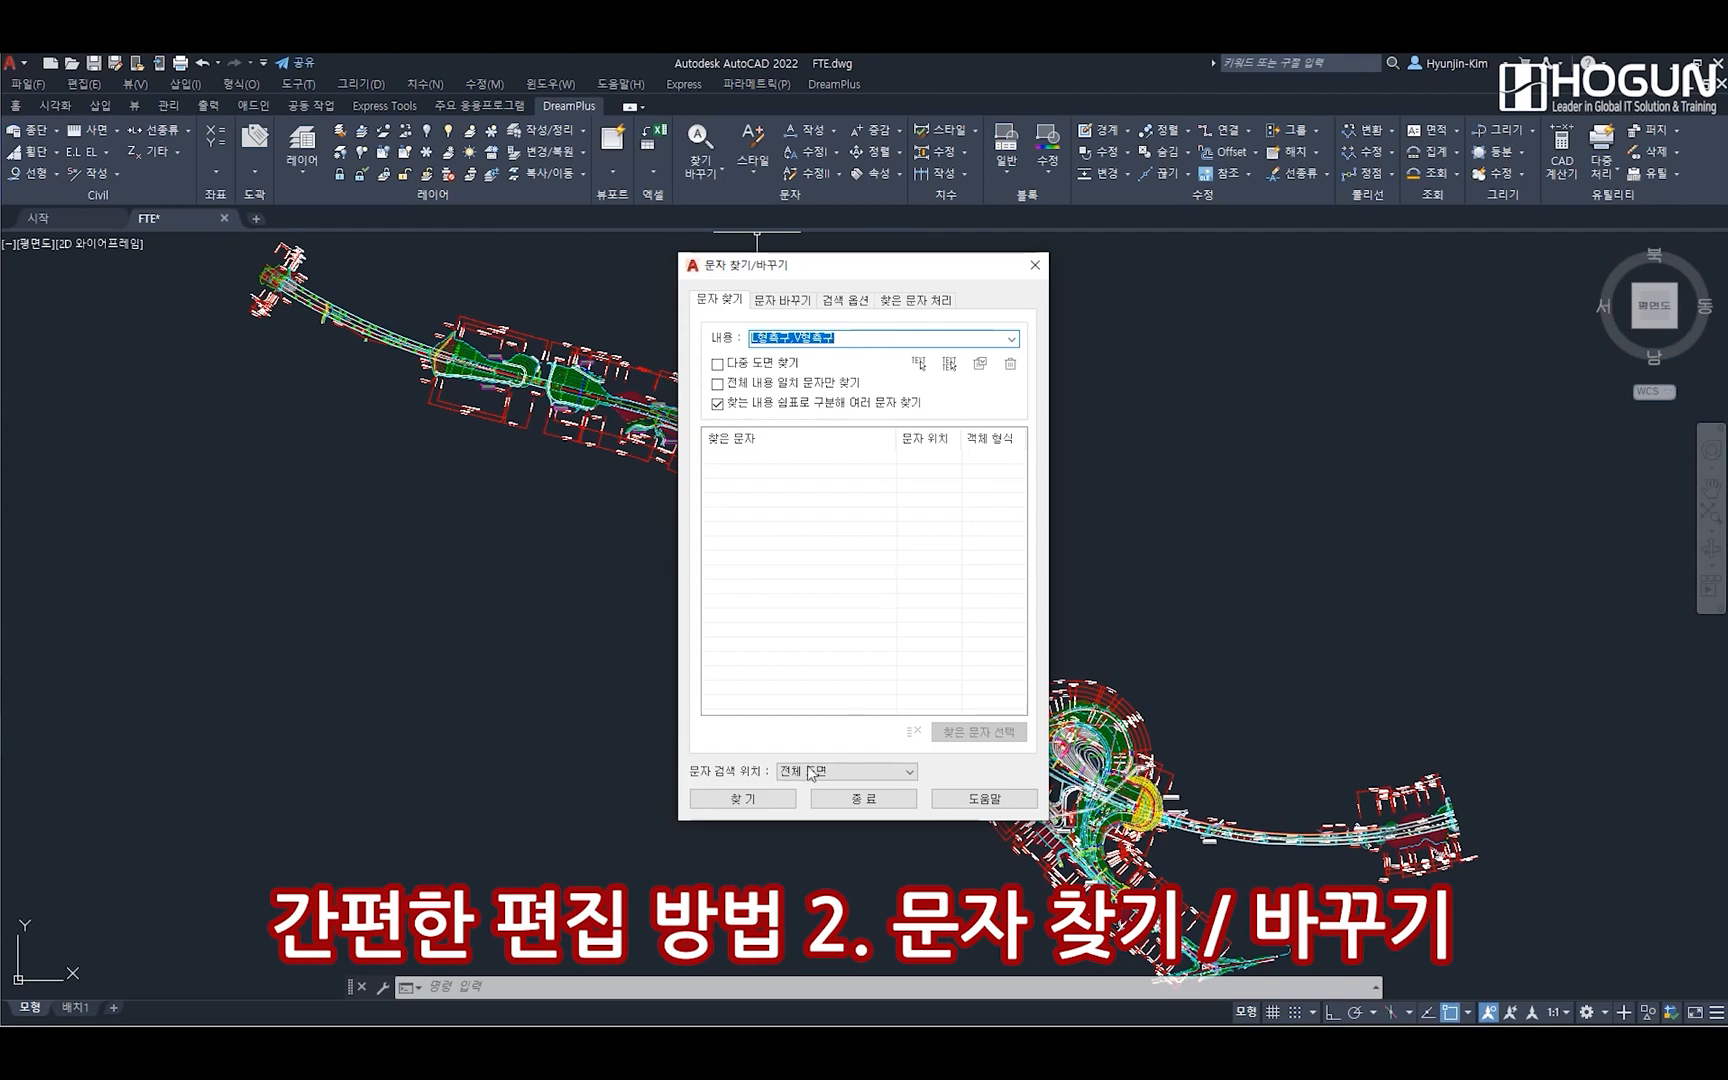
left_click(766, 802)
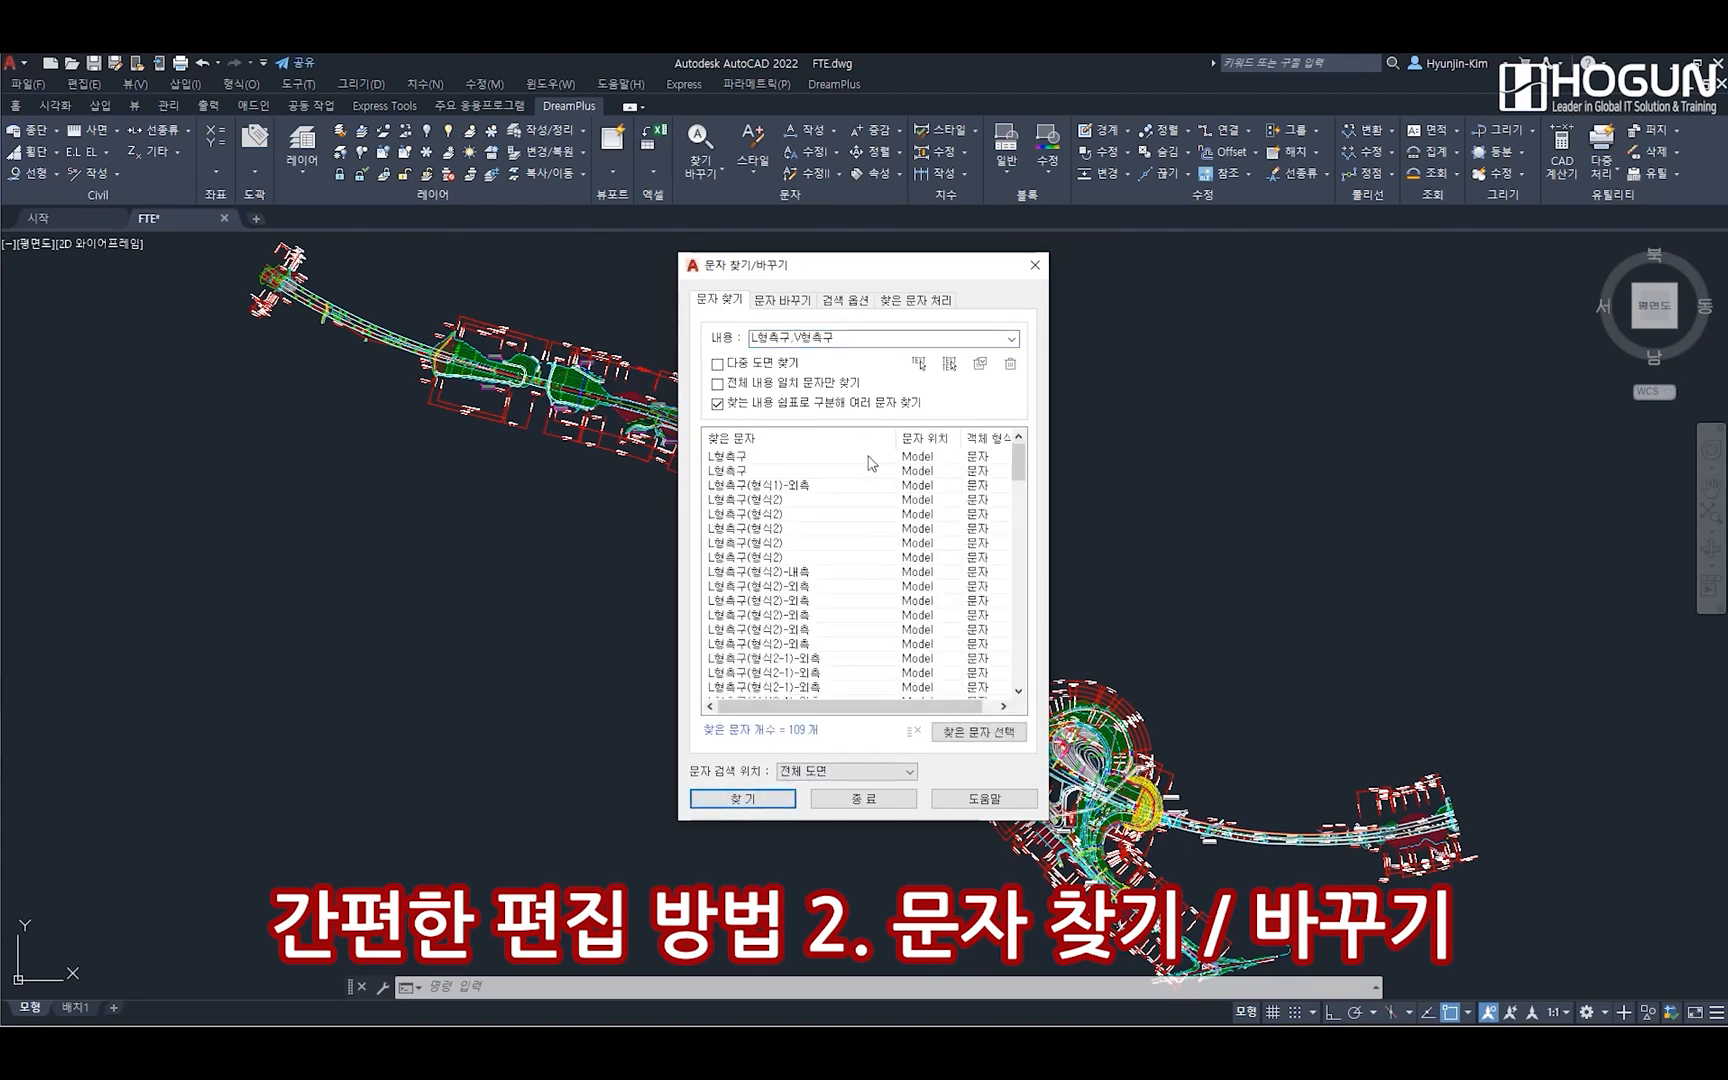
Move the find/replace dialog off the drawing and inspect the first five L형측구 results one by one
mouse_move(1019, 468)
left_mouse_down()
mouse_move(1016, 688)
mouse_move(1008, 450)
left_mouse_up()
left_click(740, 458)
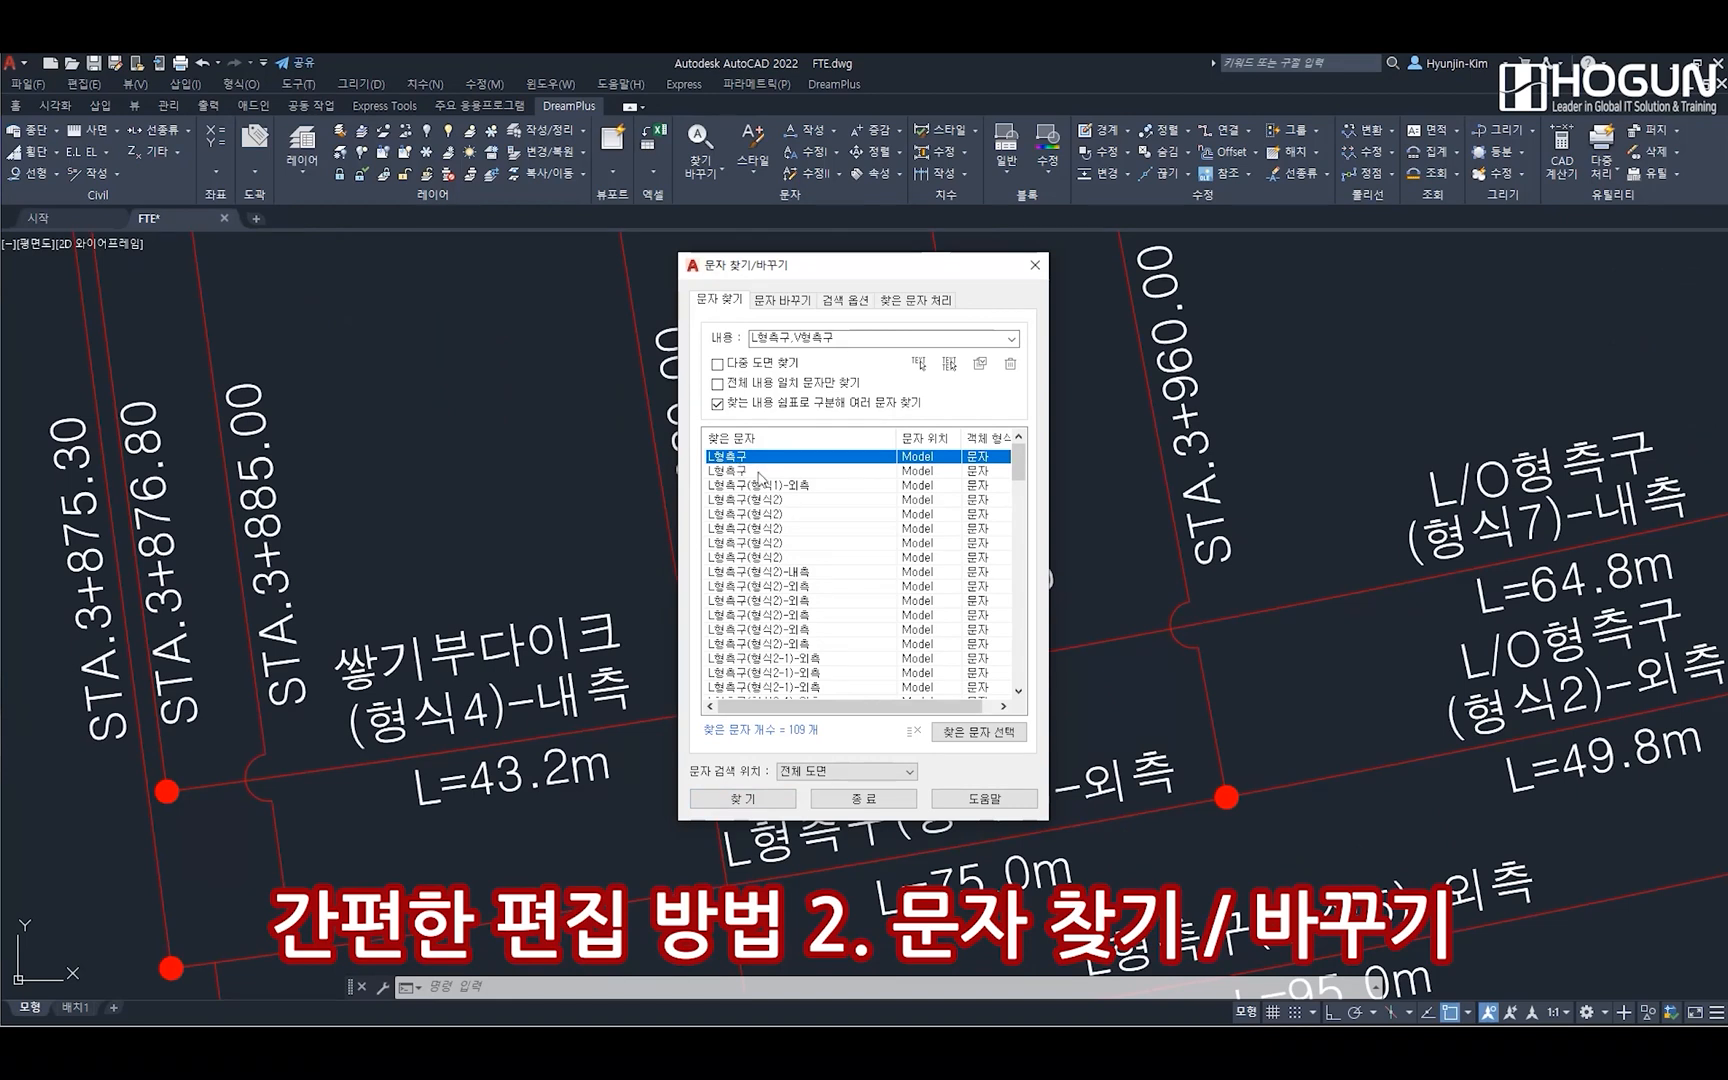
left_click_drag(875, 268, 1560, 76)
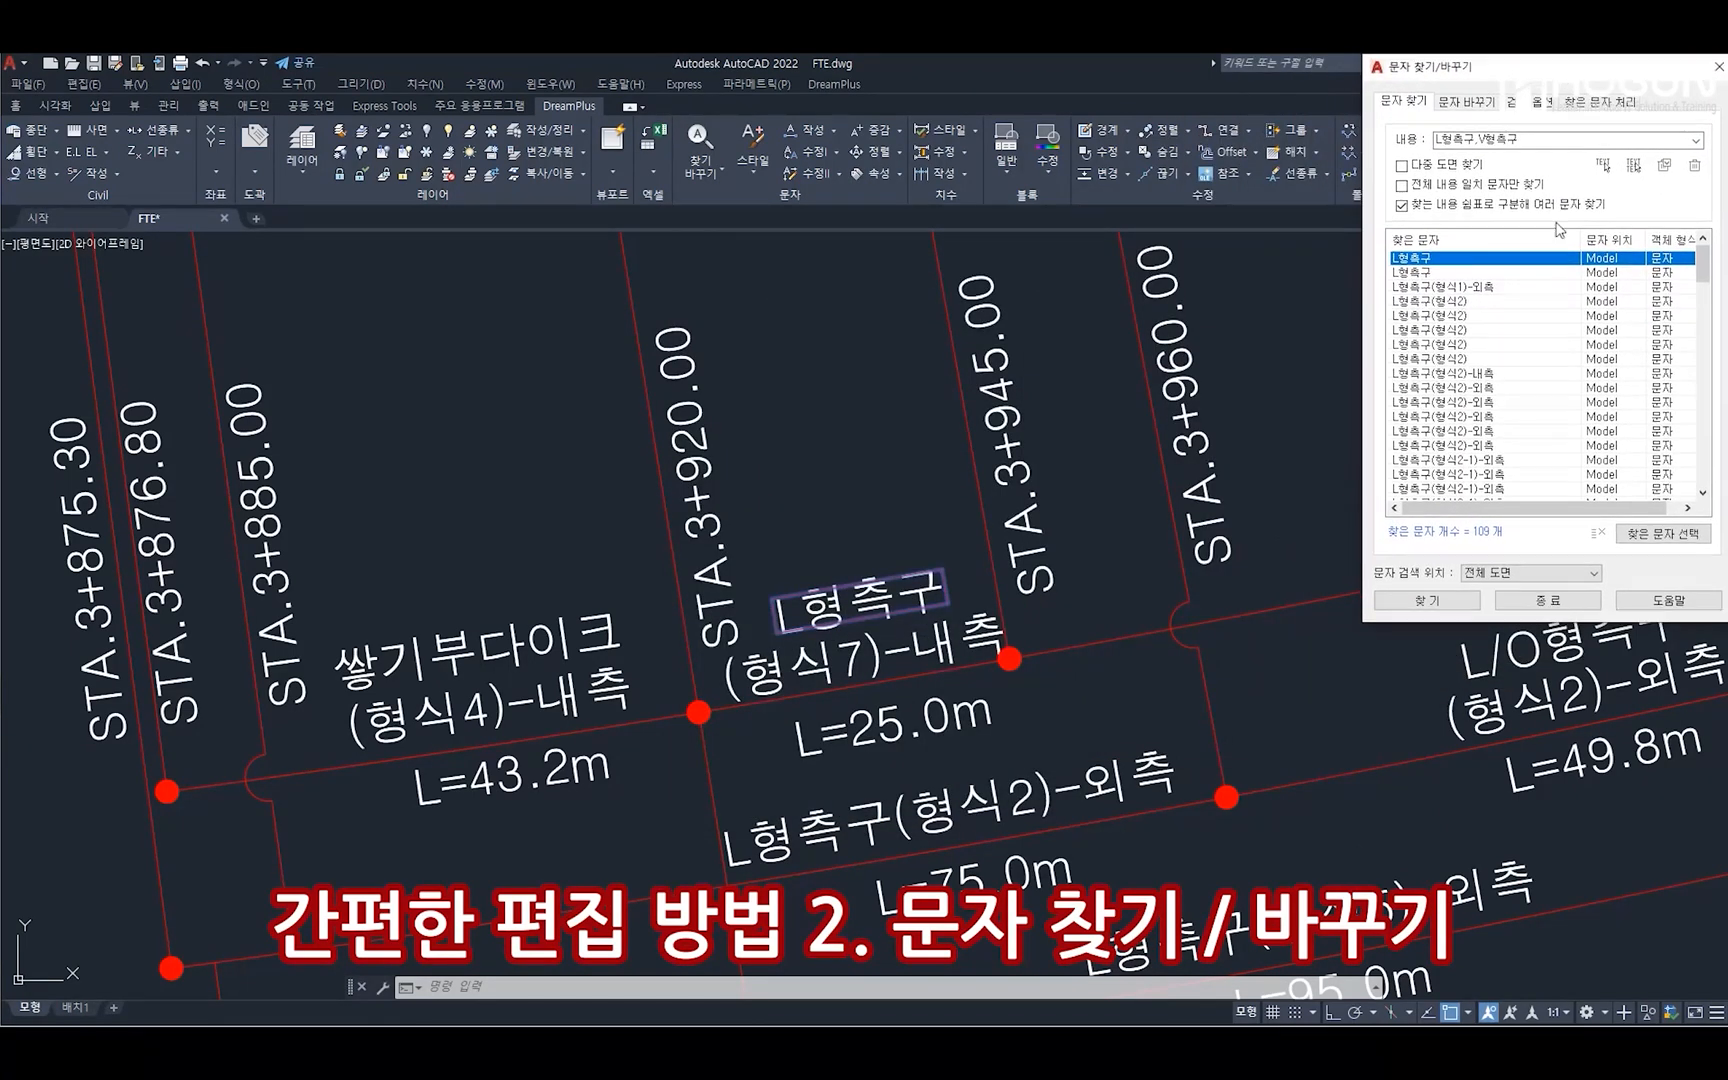
left_click(1453, 280)
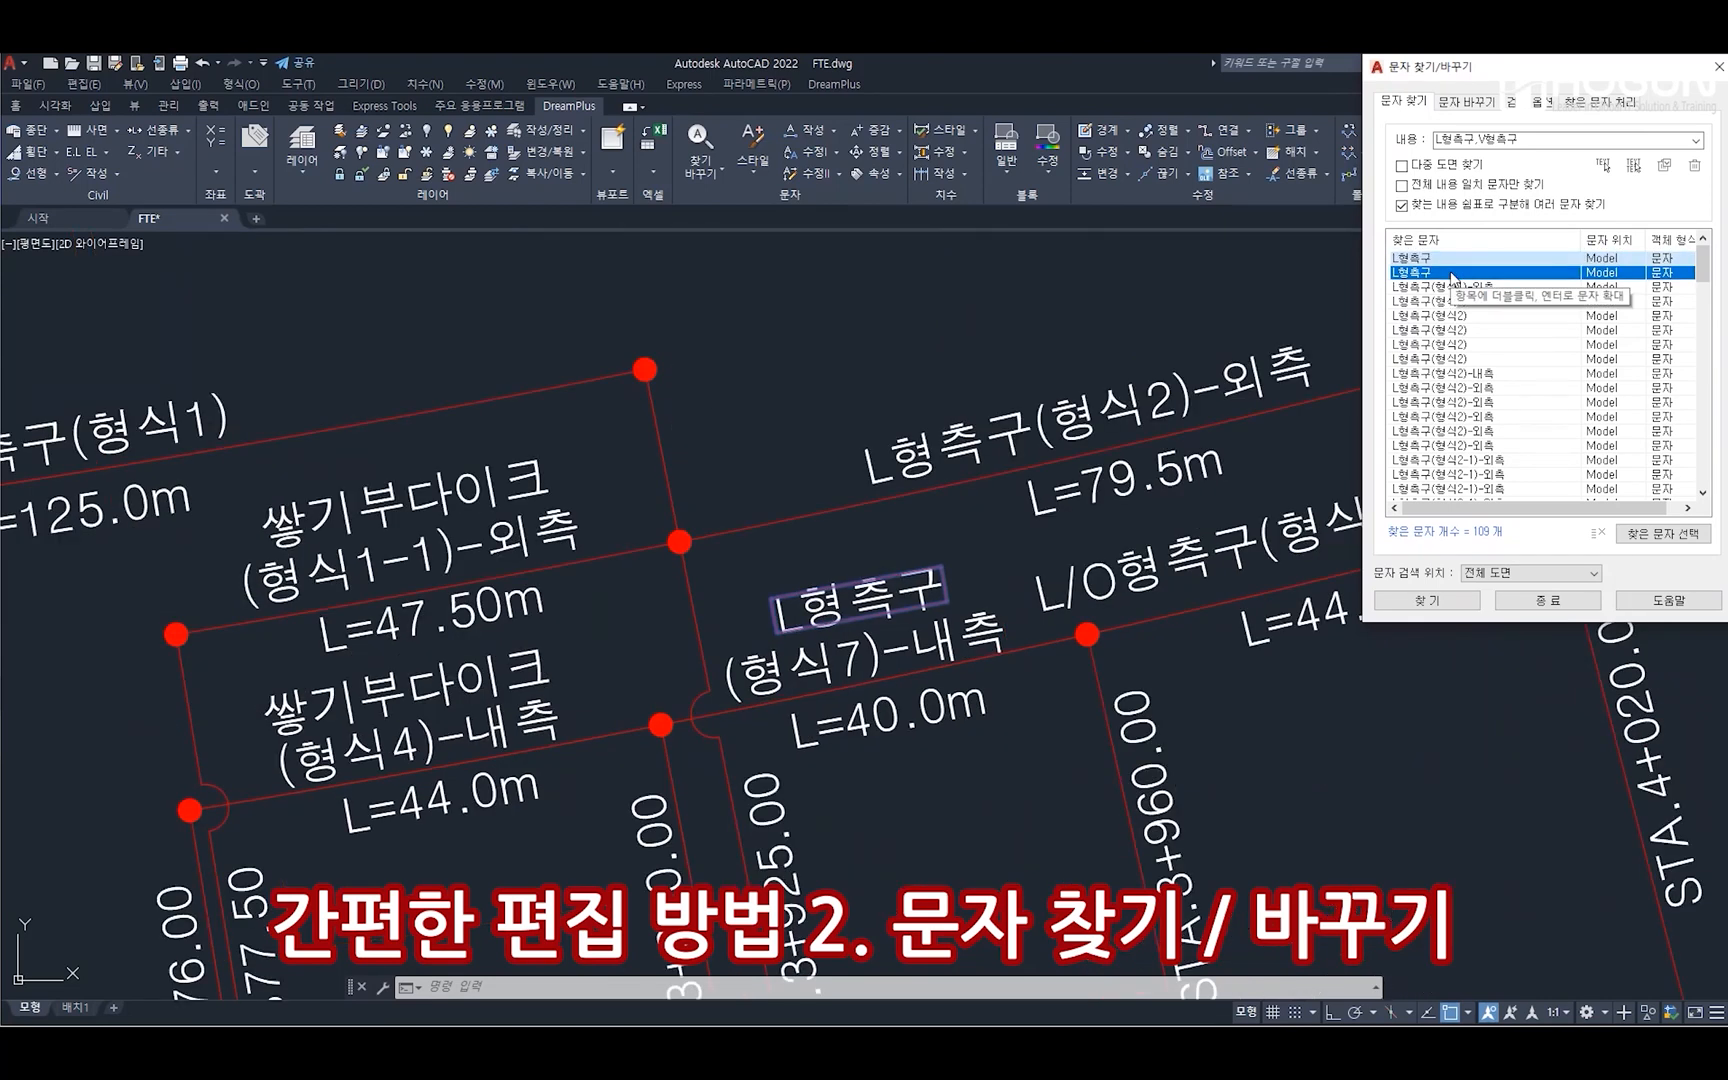
left_click(1455, 287)
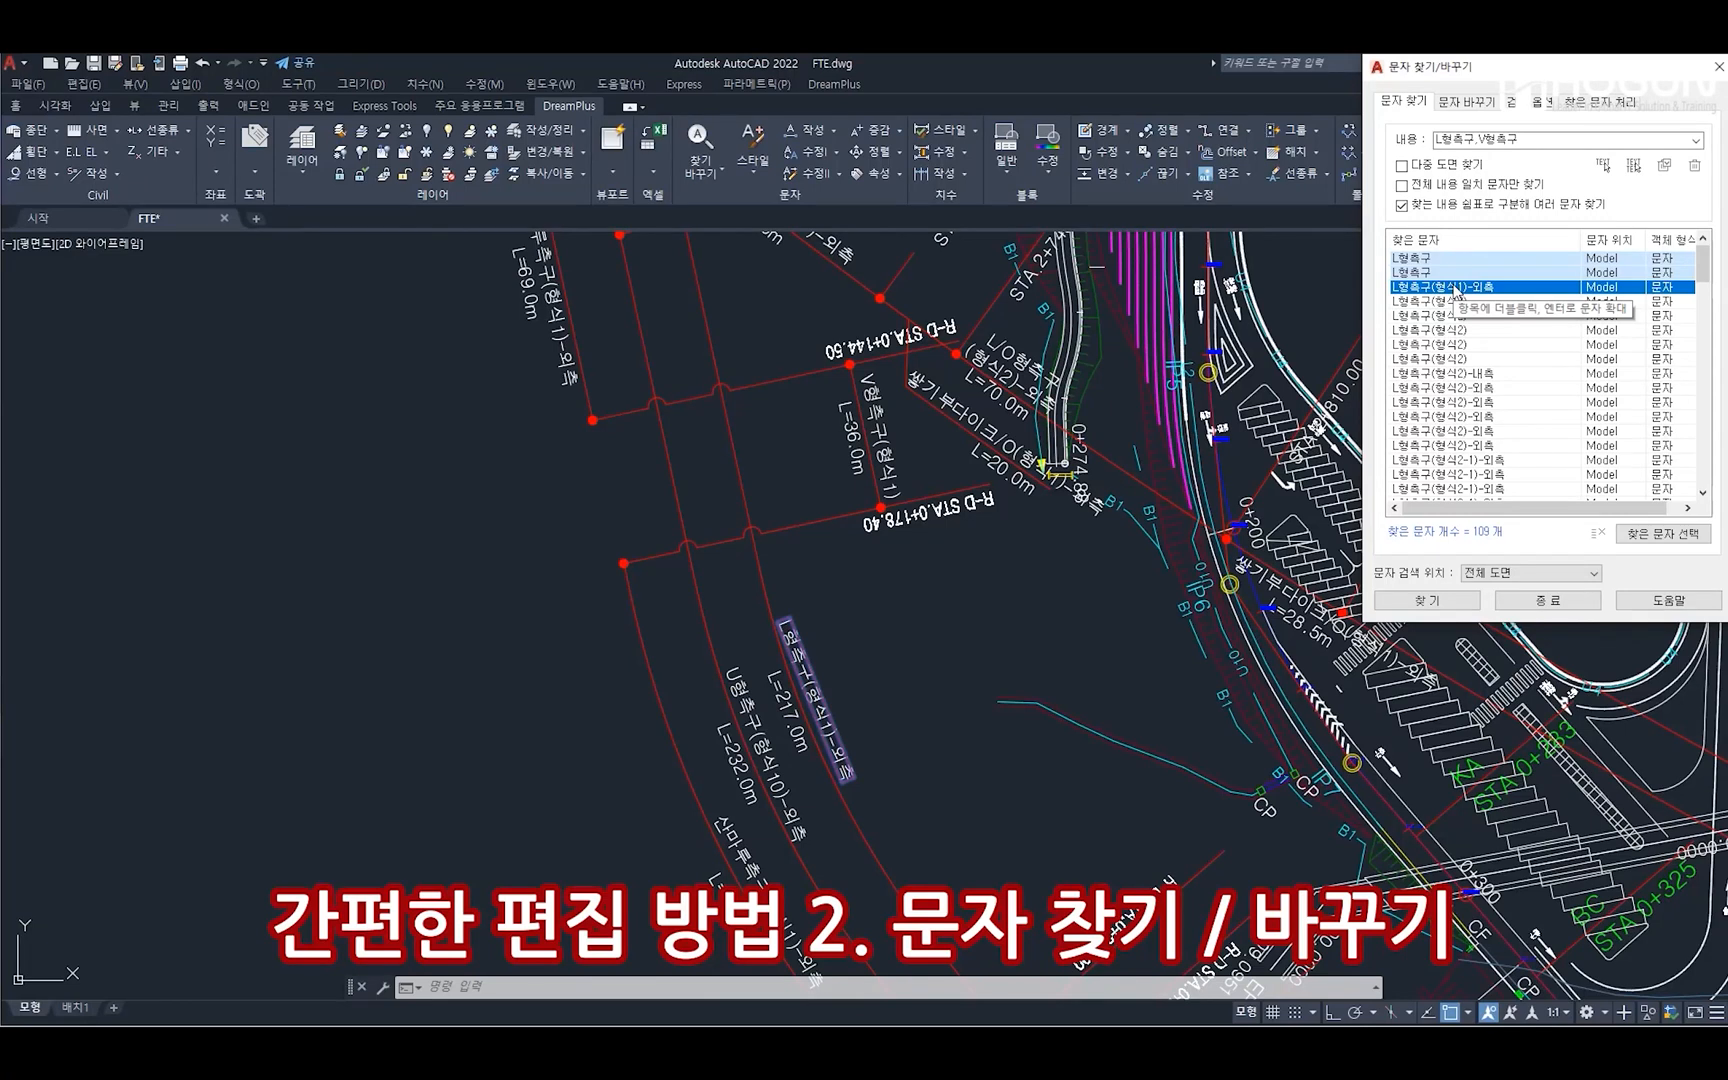
left_click(1486, 302)
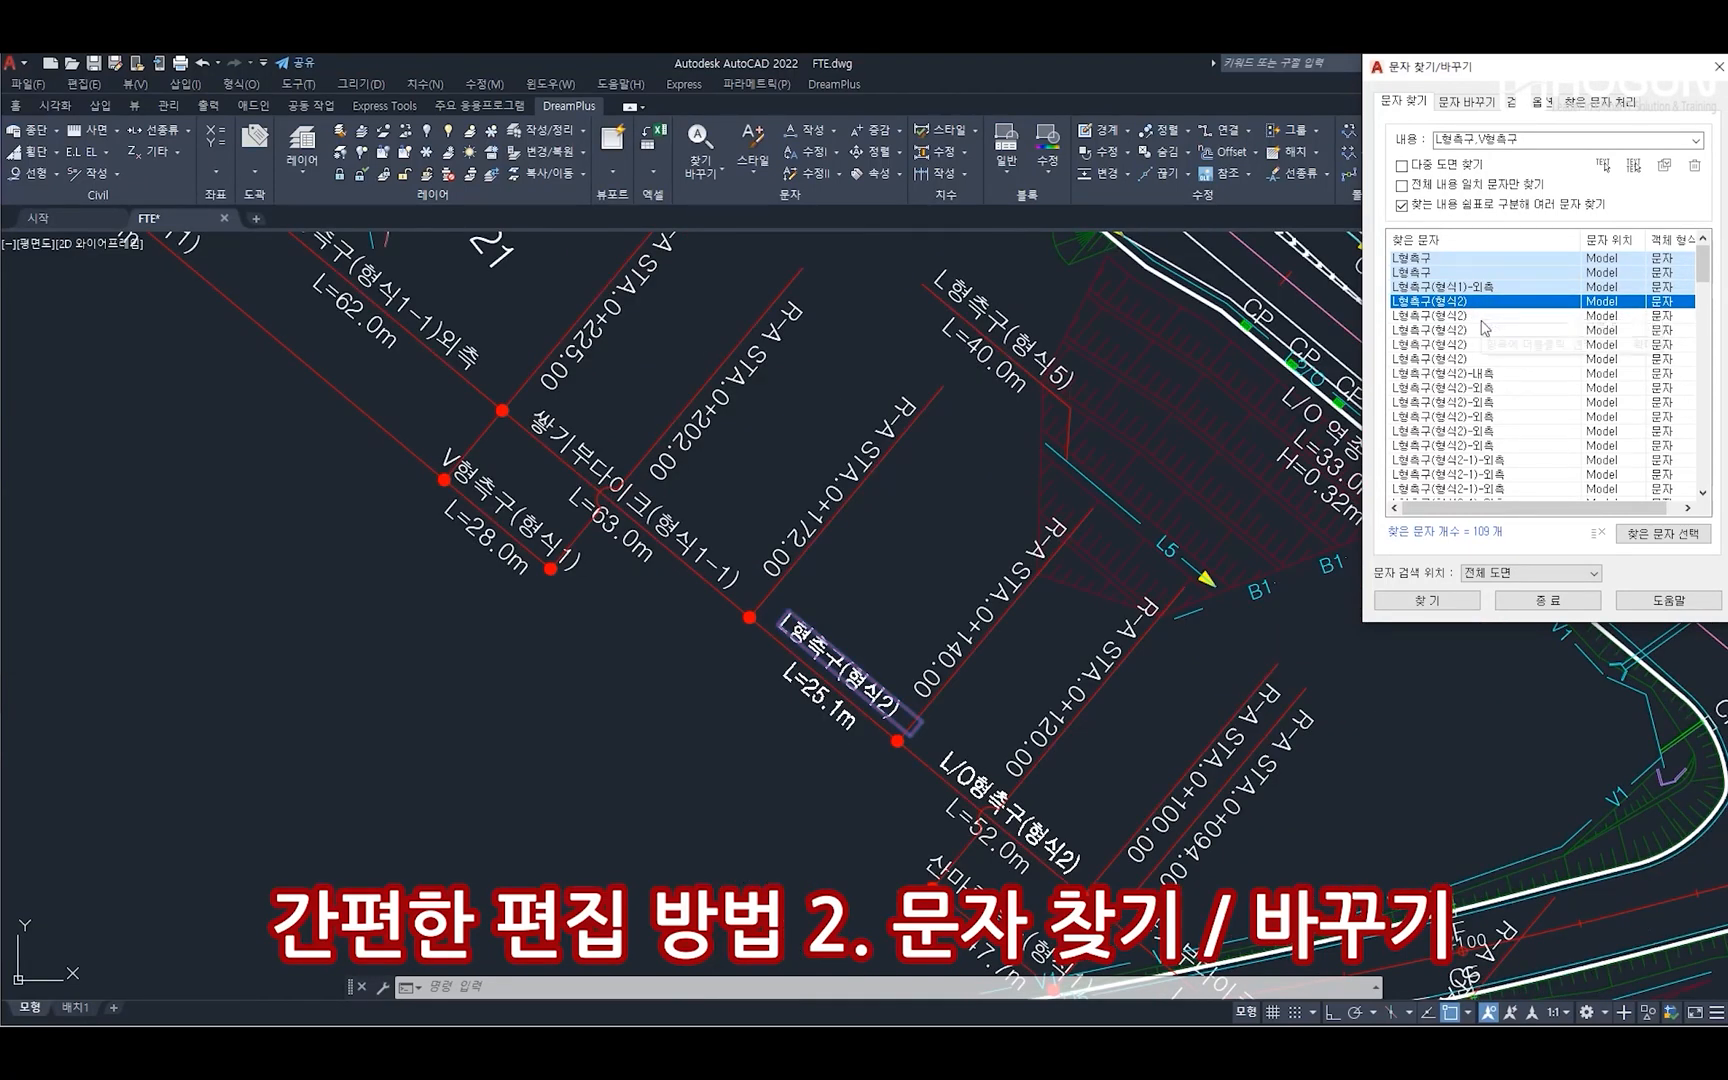
left_click(1486, 316)
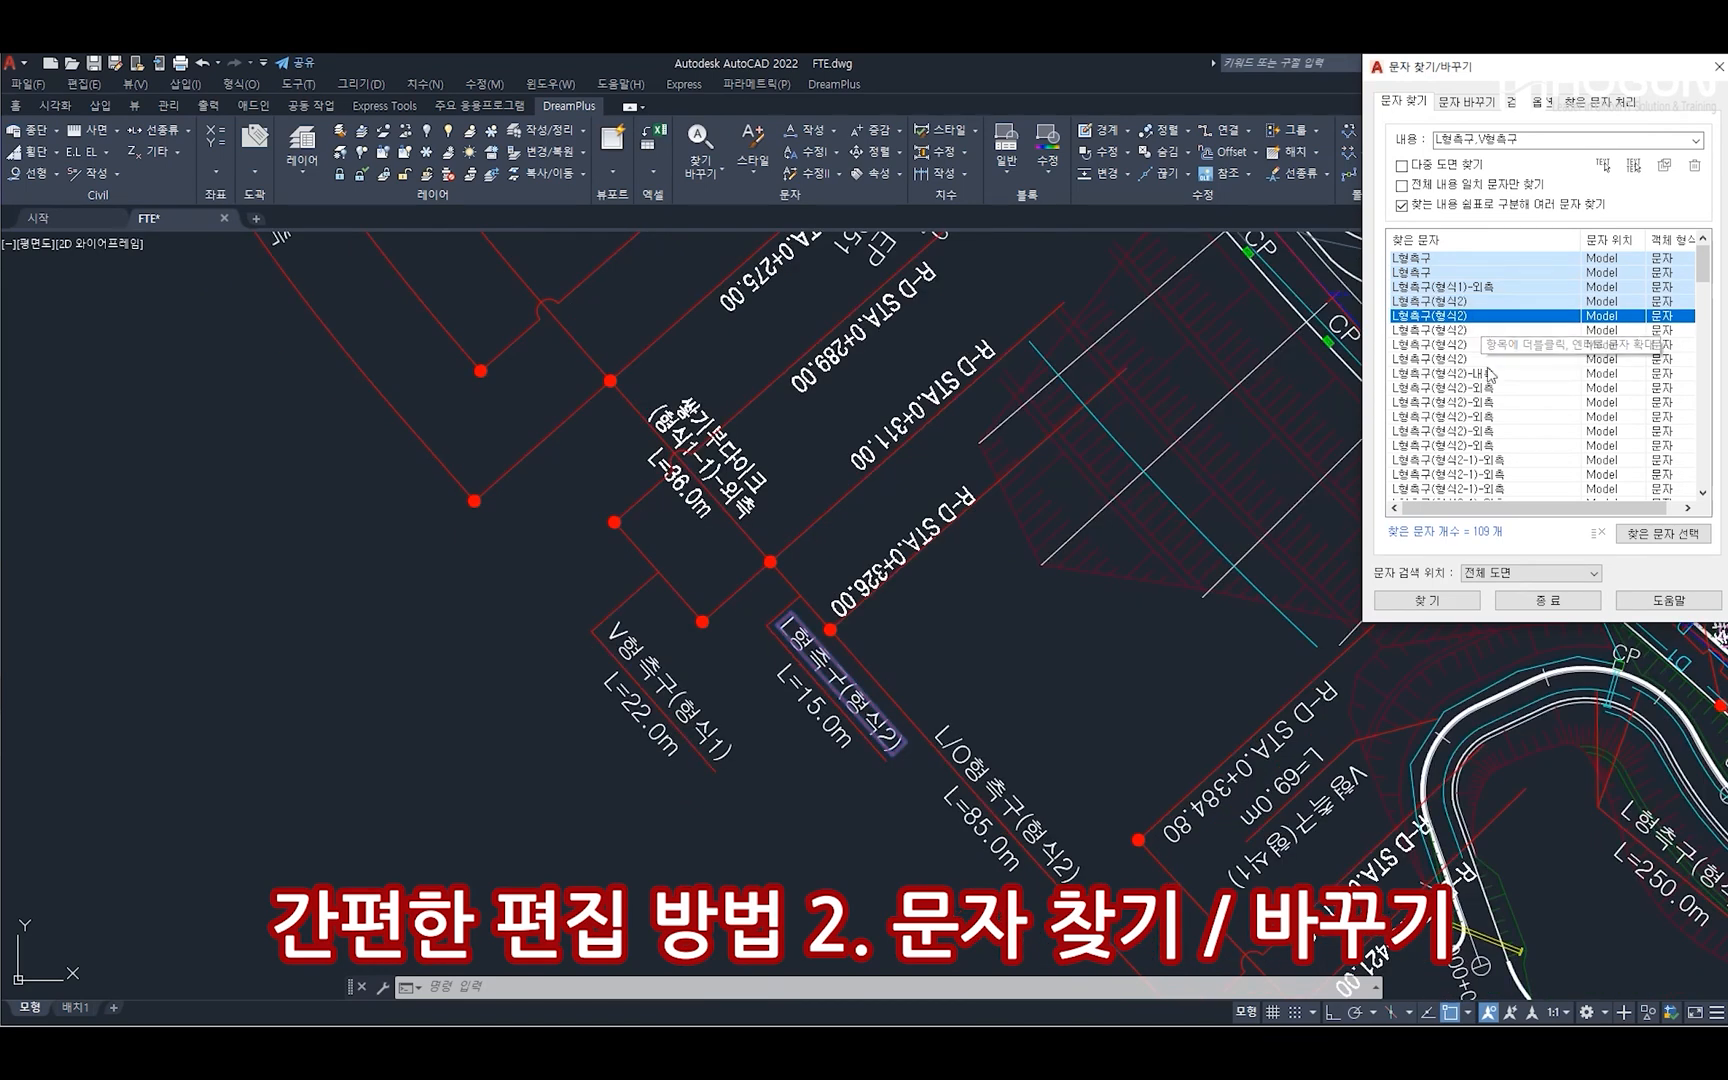
Zoom to the V형측구 results in turn, including the first V형측구(형식1) entries, to check their locations
scroll(1488, 350, "down", 14)
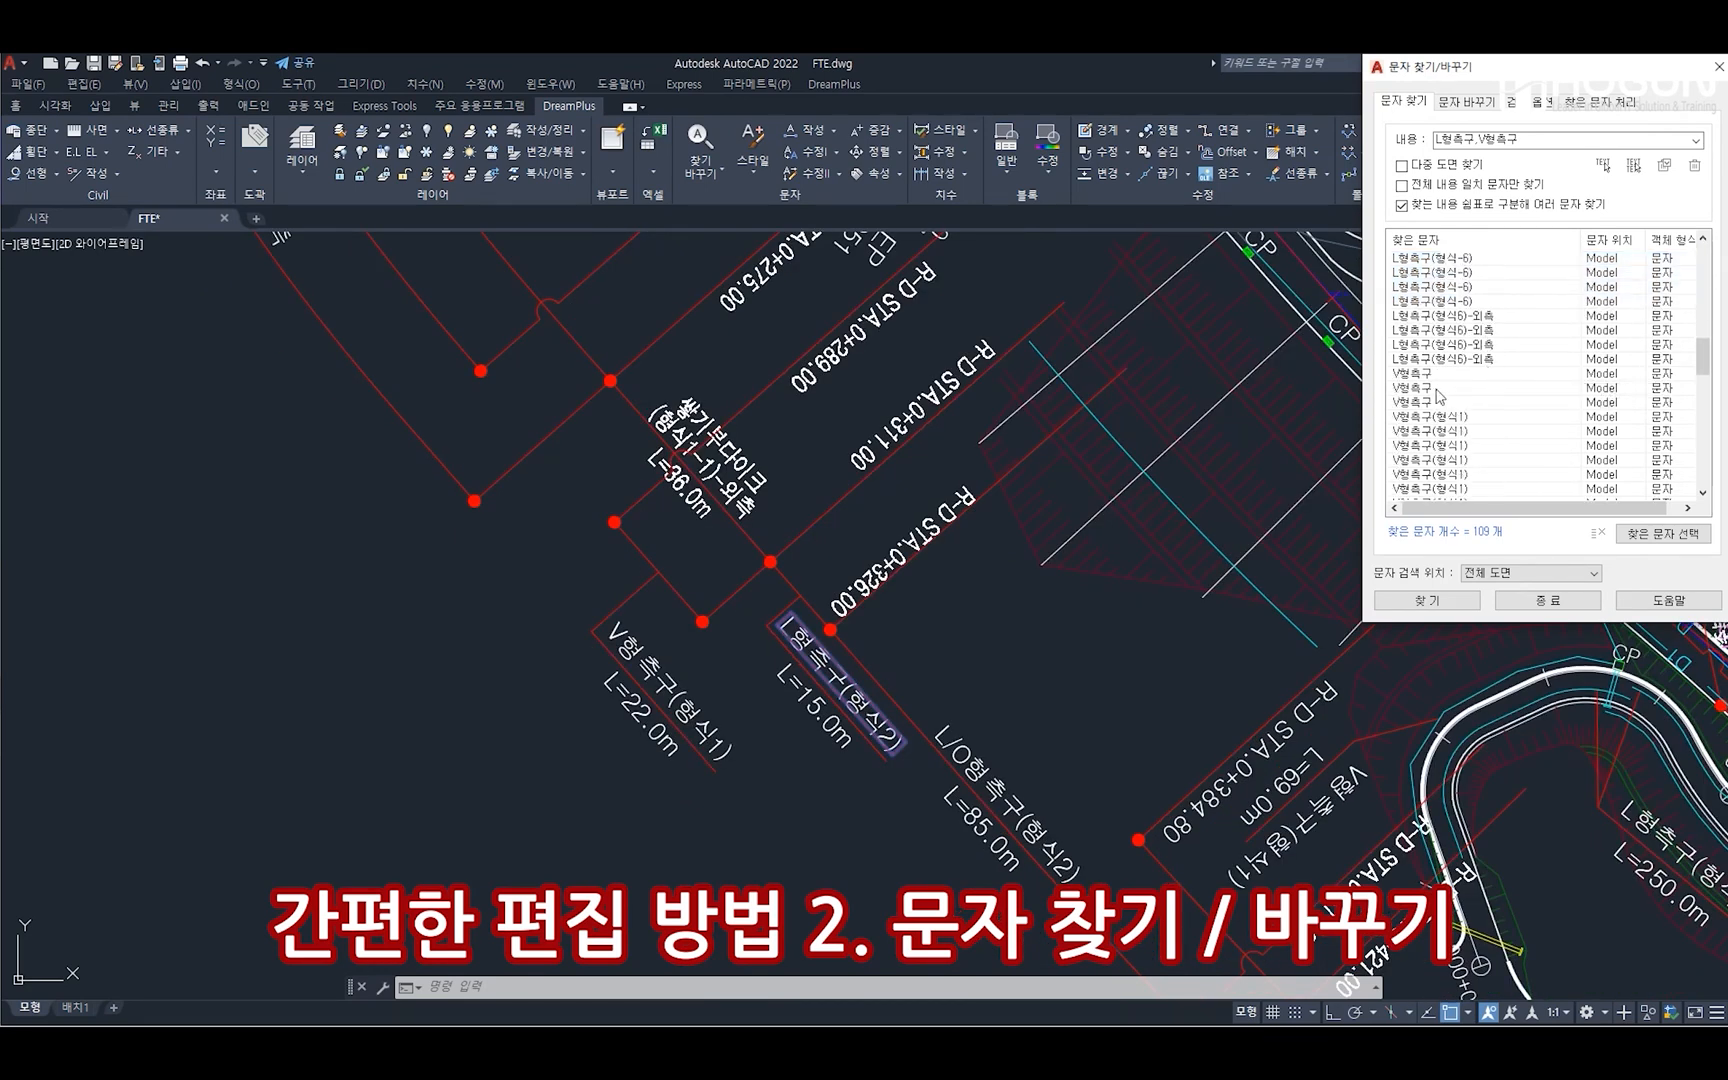
double_click(1436, 374)
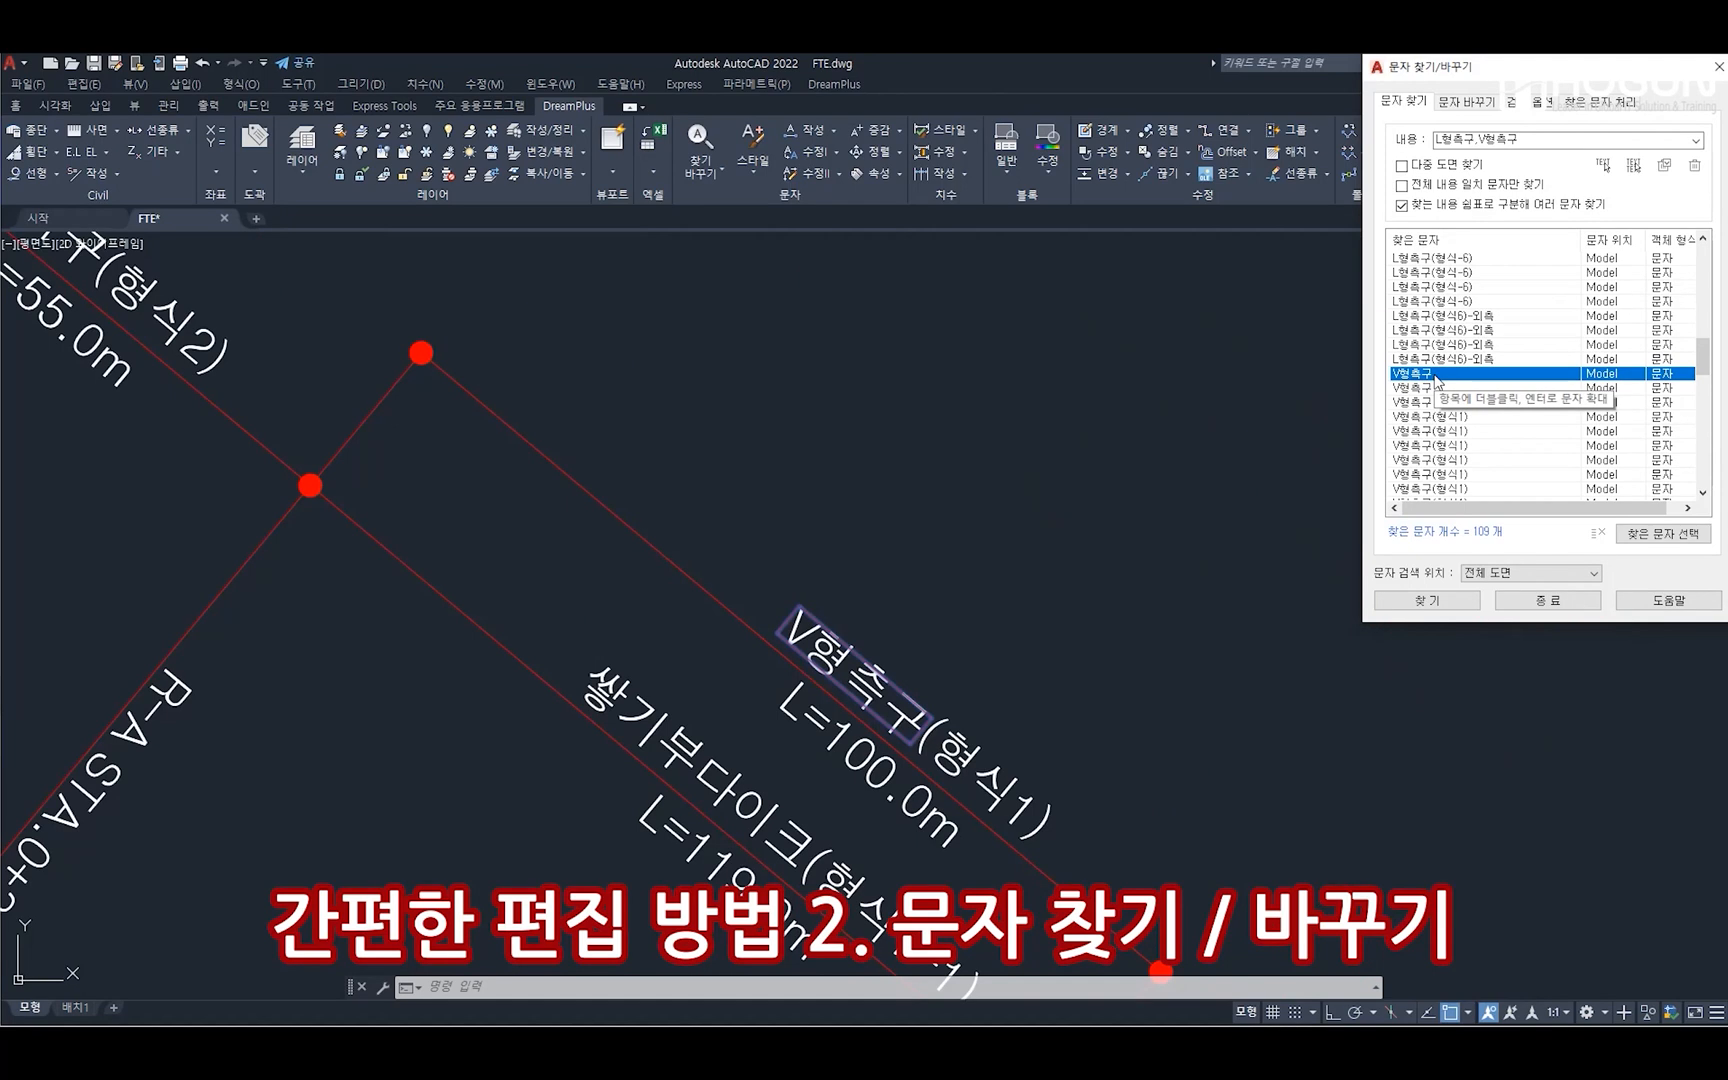
left_click(1471, 390)
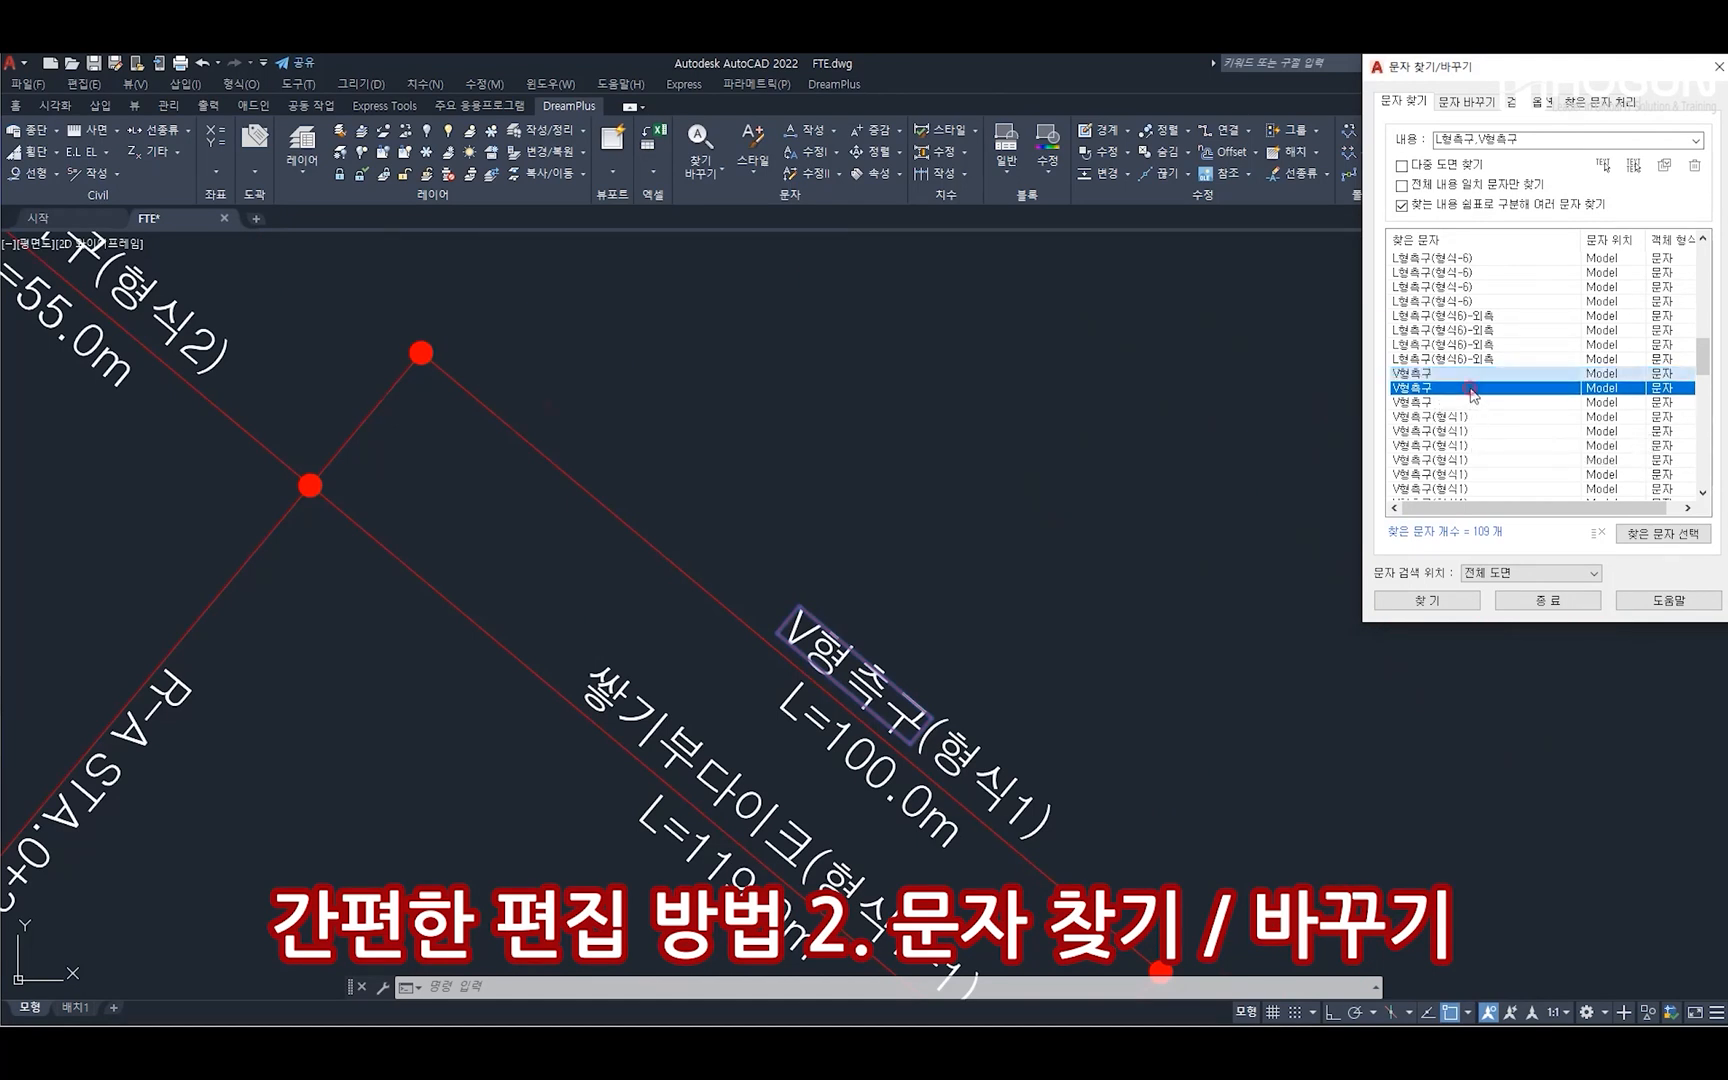
double_click(1471, 390)
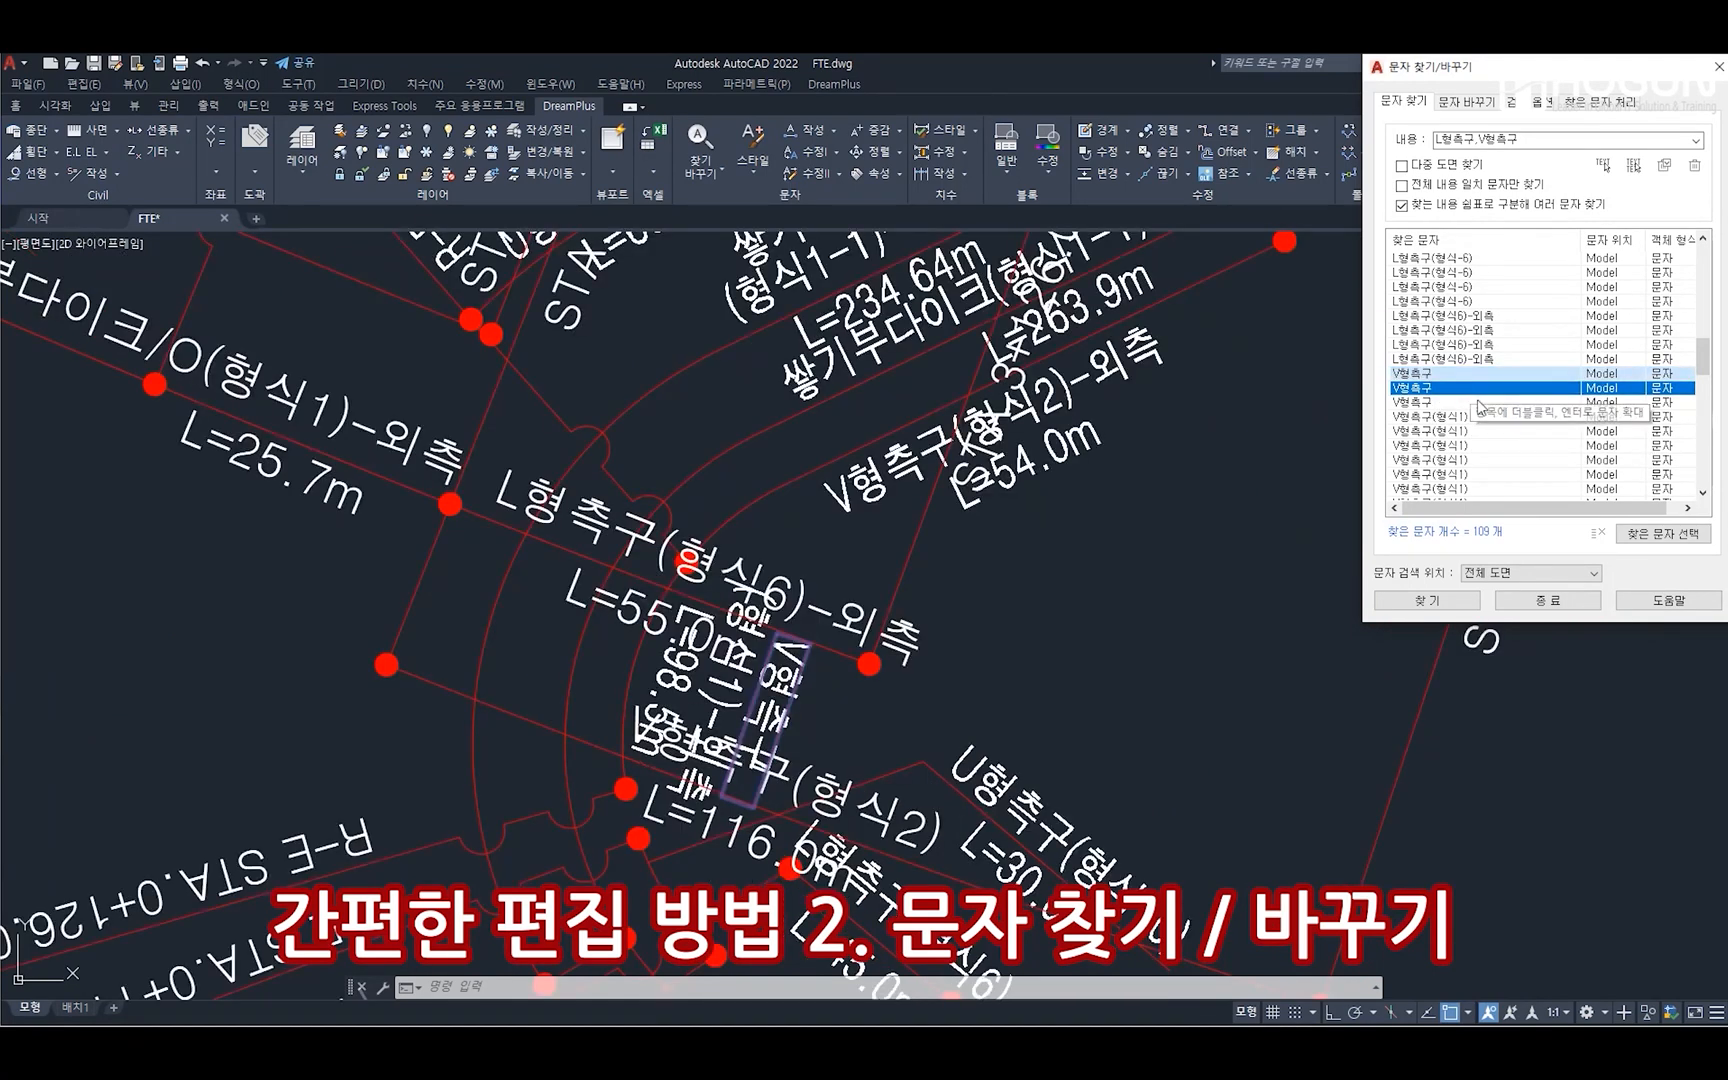
double_click(1480, 402)
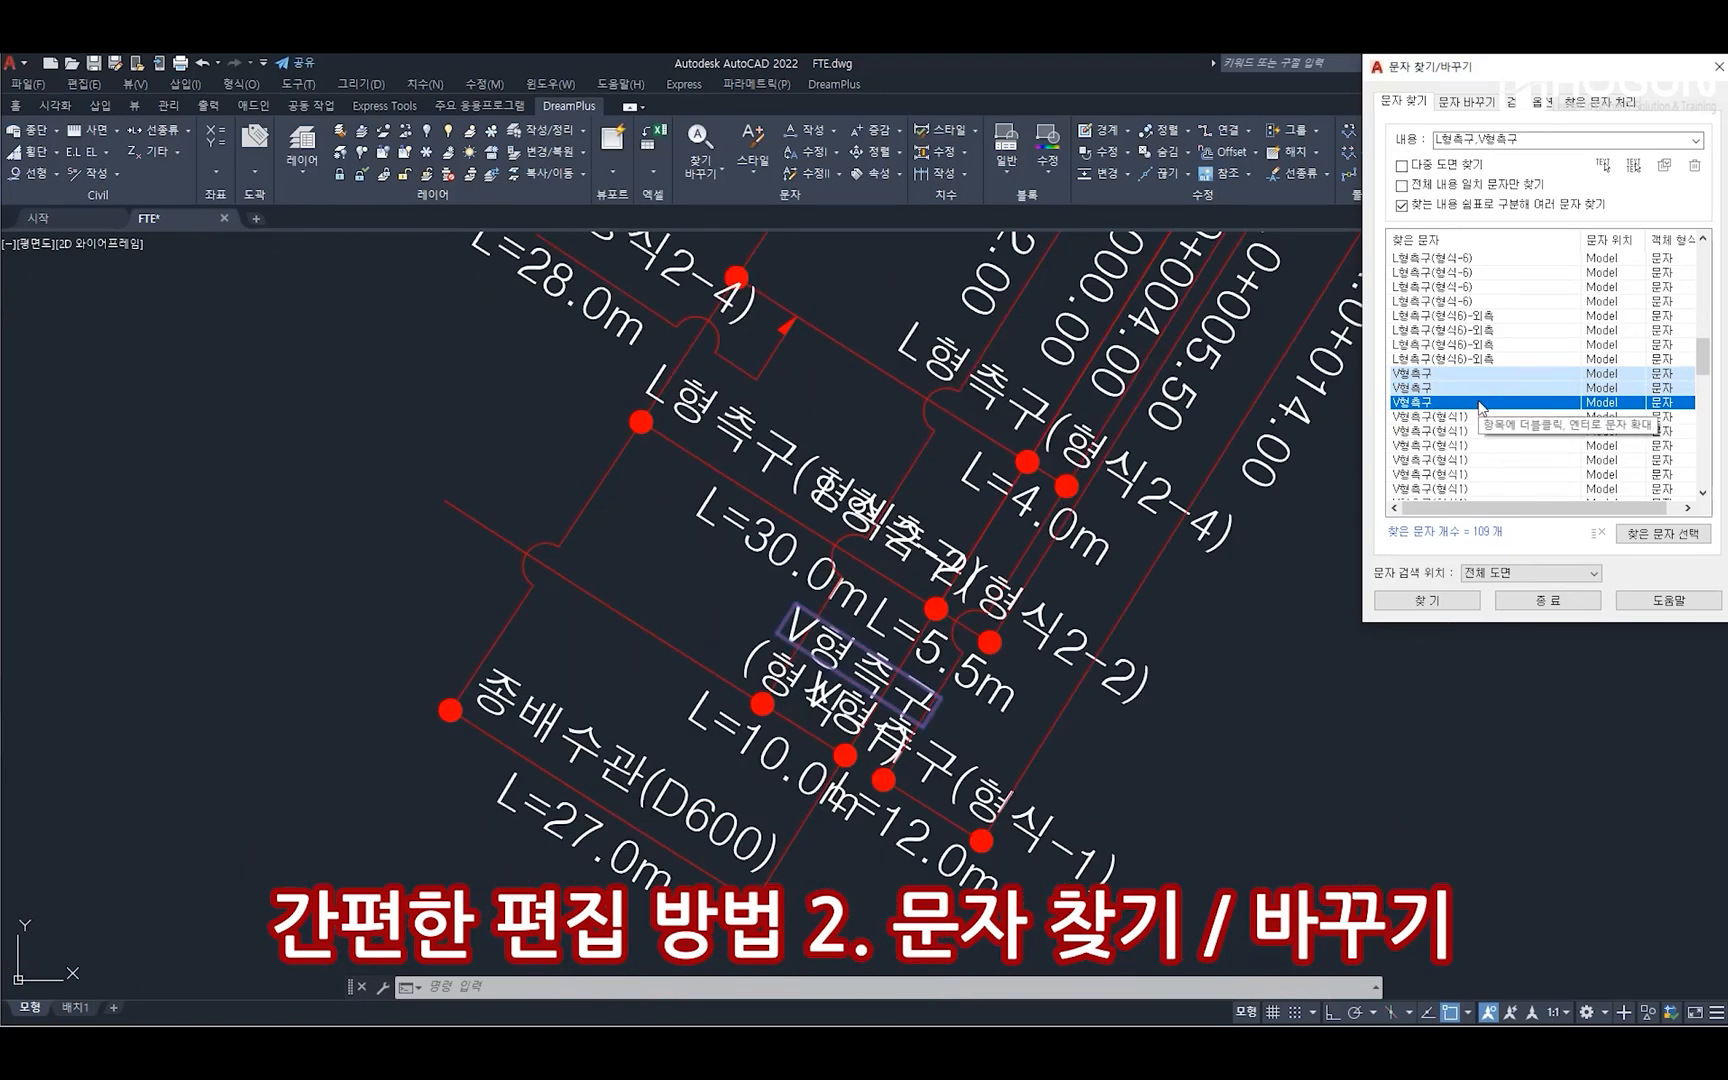
double_click(1484, 418)
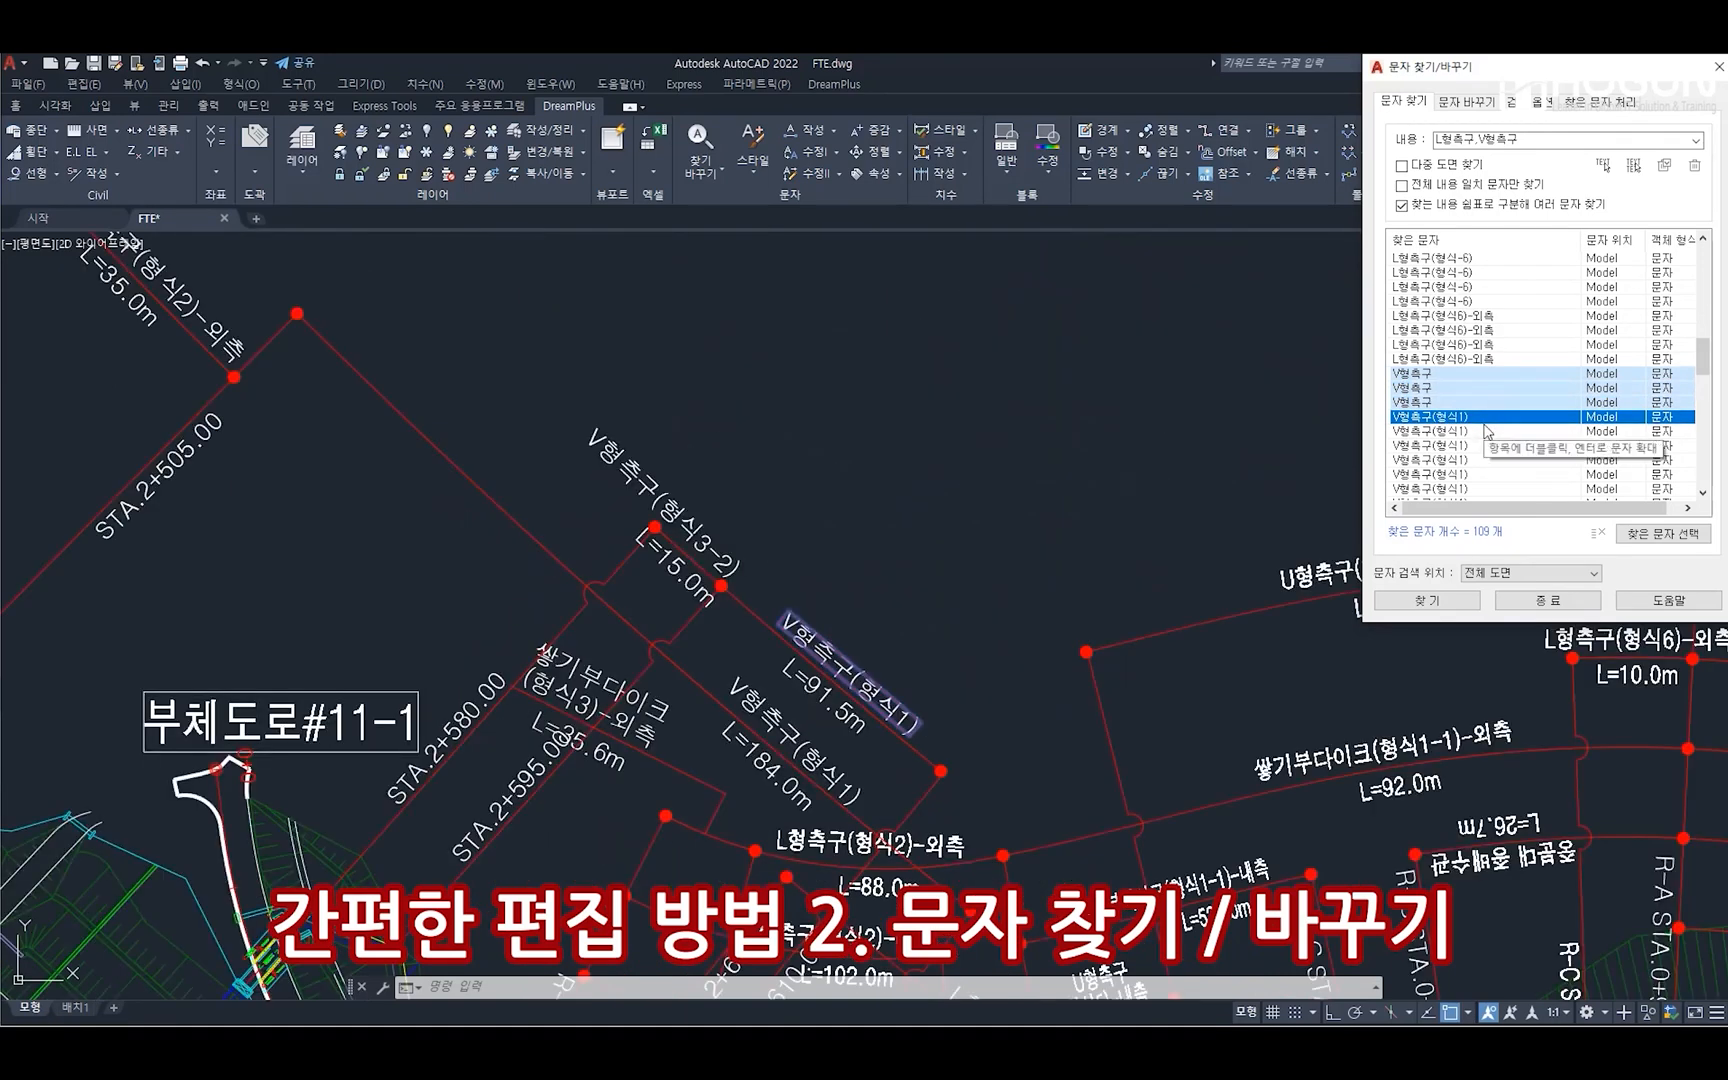
double_click(1487, 431)
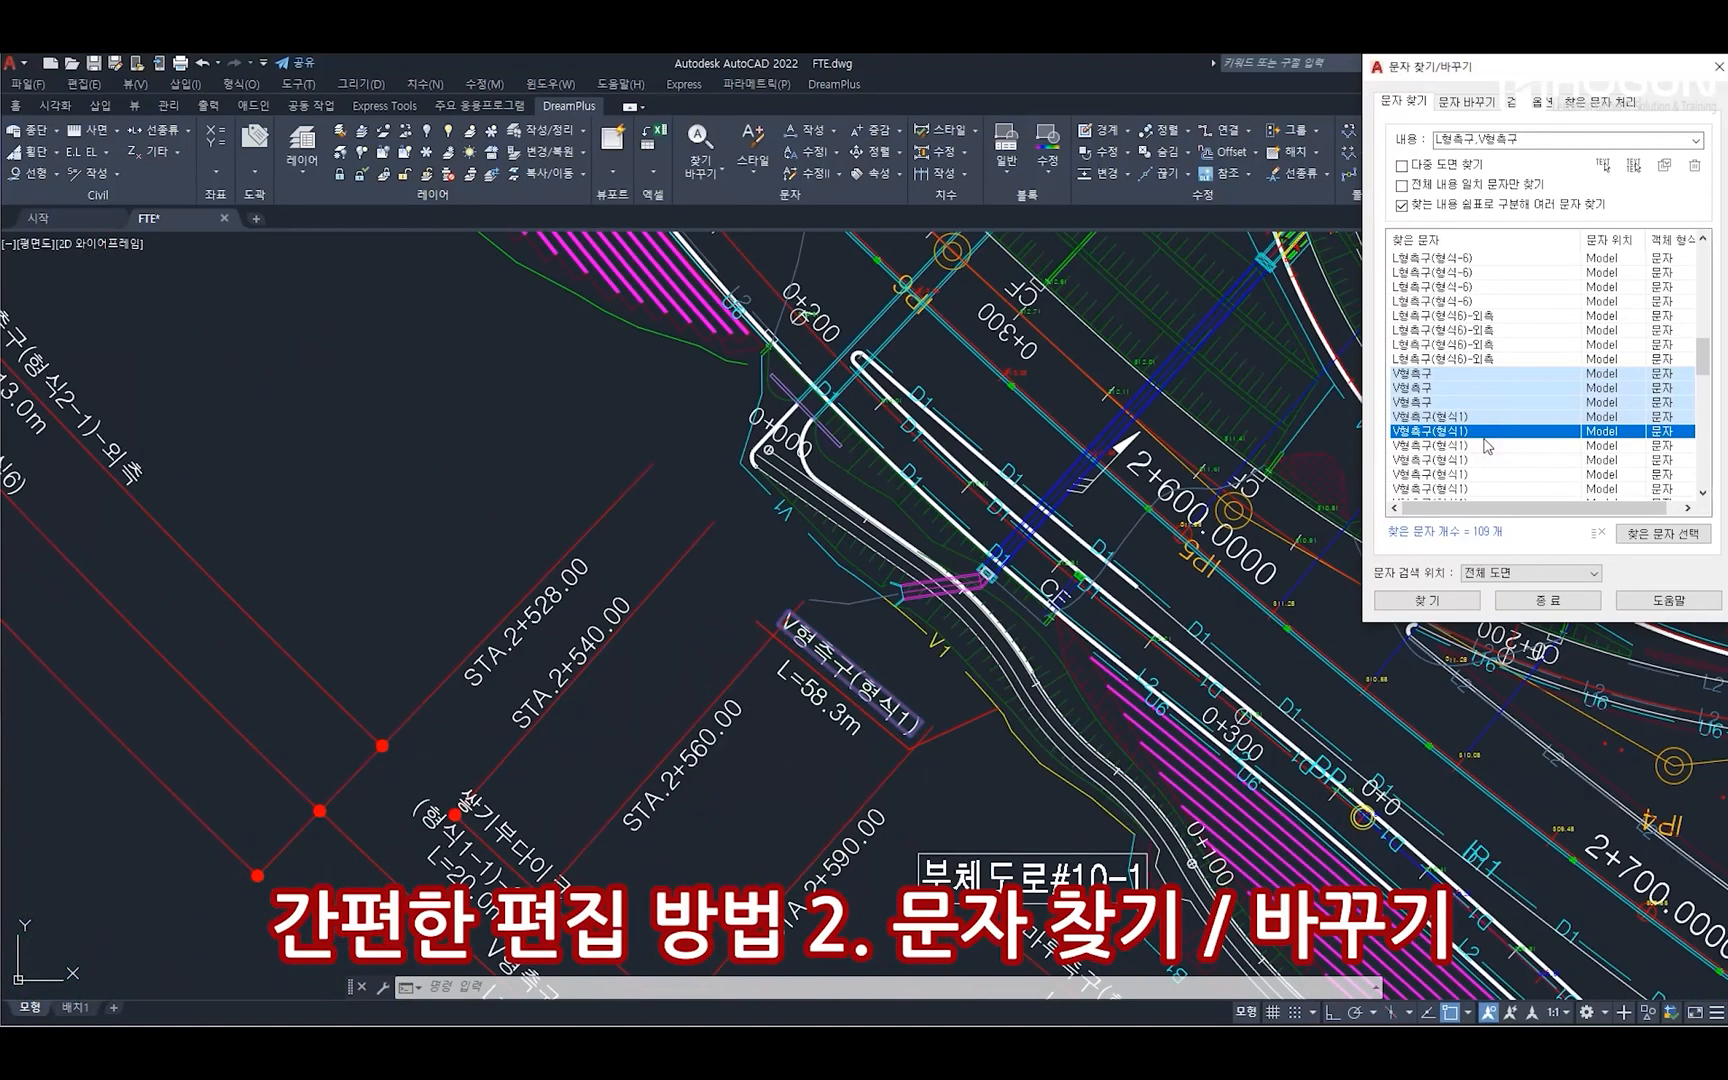
double_click(1487, 445)
Go to a V형측구(형식1) result further down the list and examine the surrounding road plan
scroll(1475, 446, "down", 1)
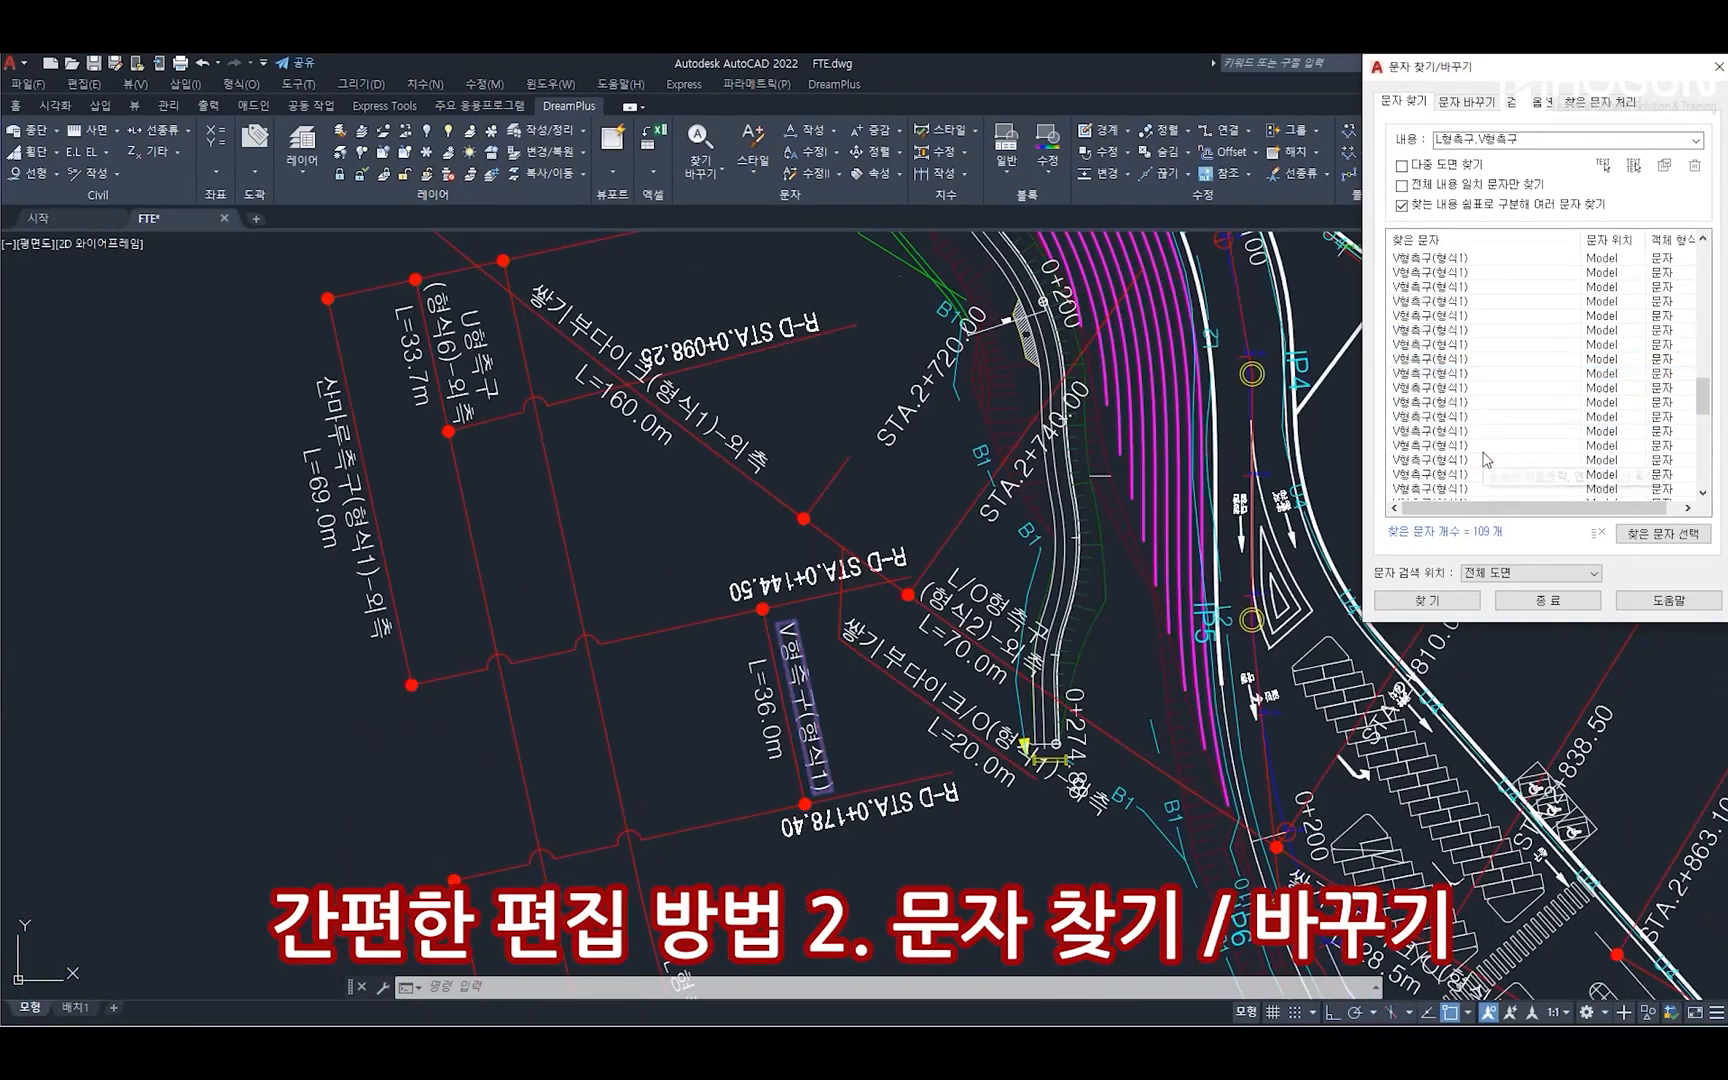
double_click(1463, 445)
scroll(948, 539, "down", 5)
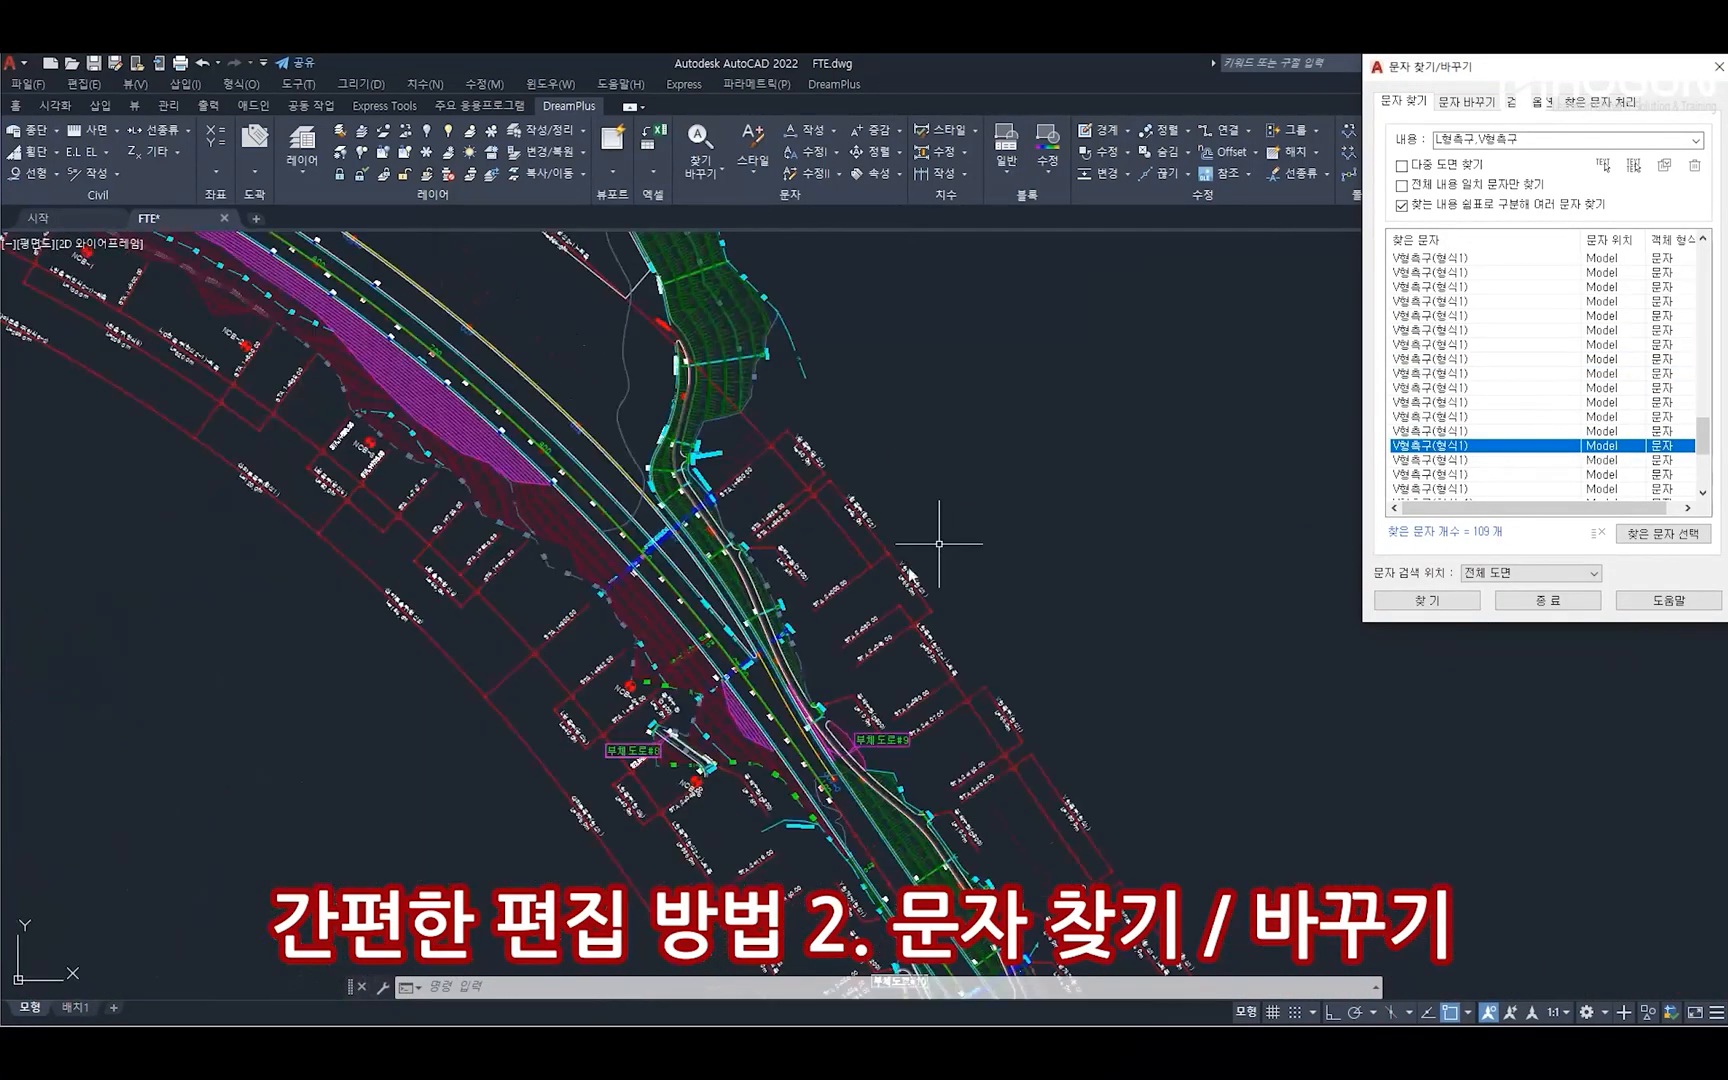
scroll(776, 564, "up", 8)
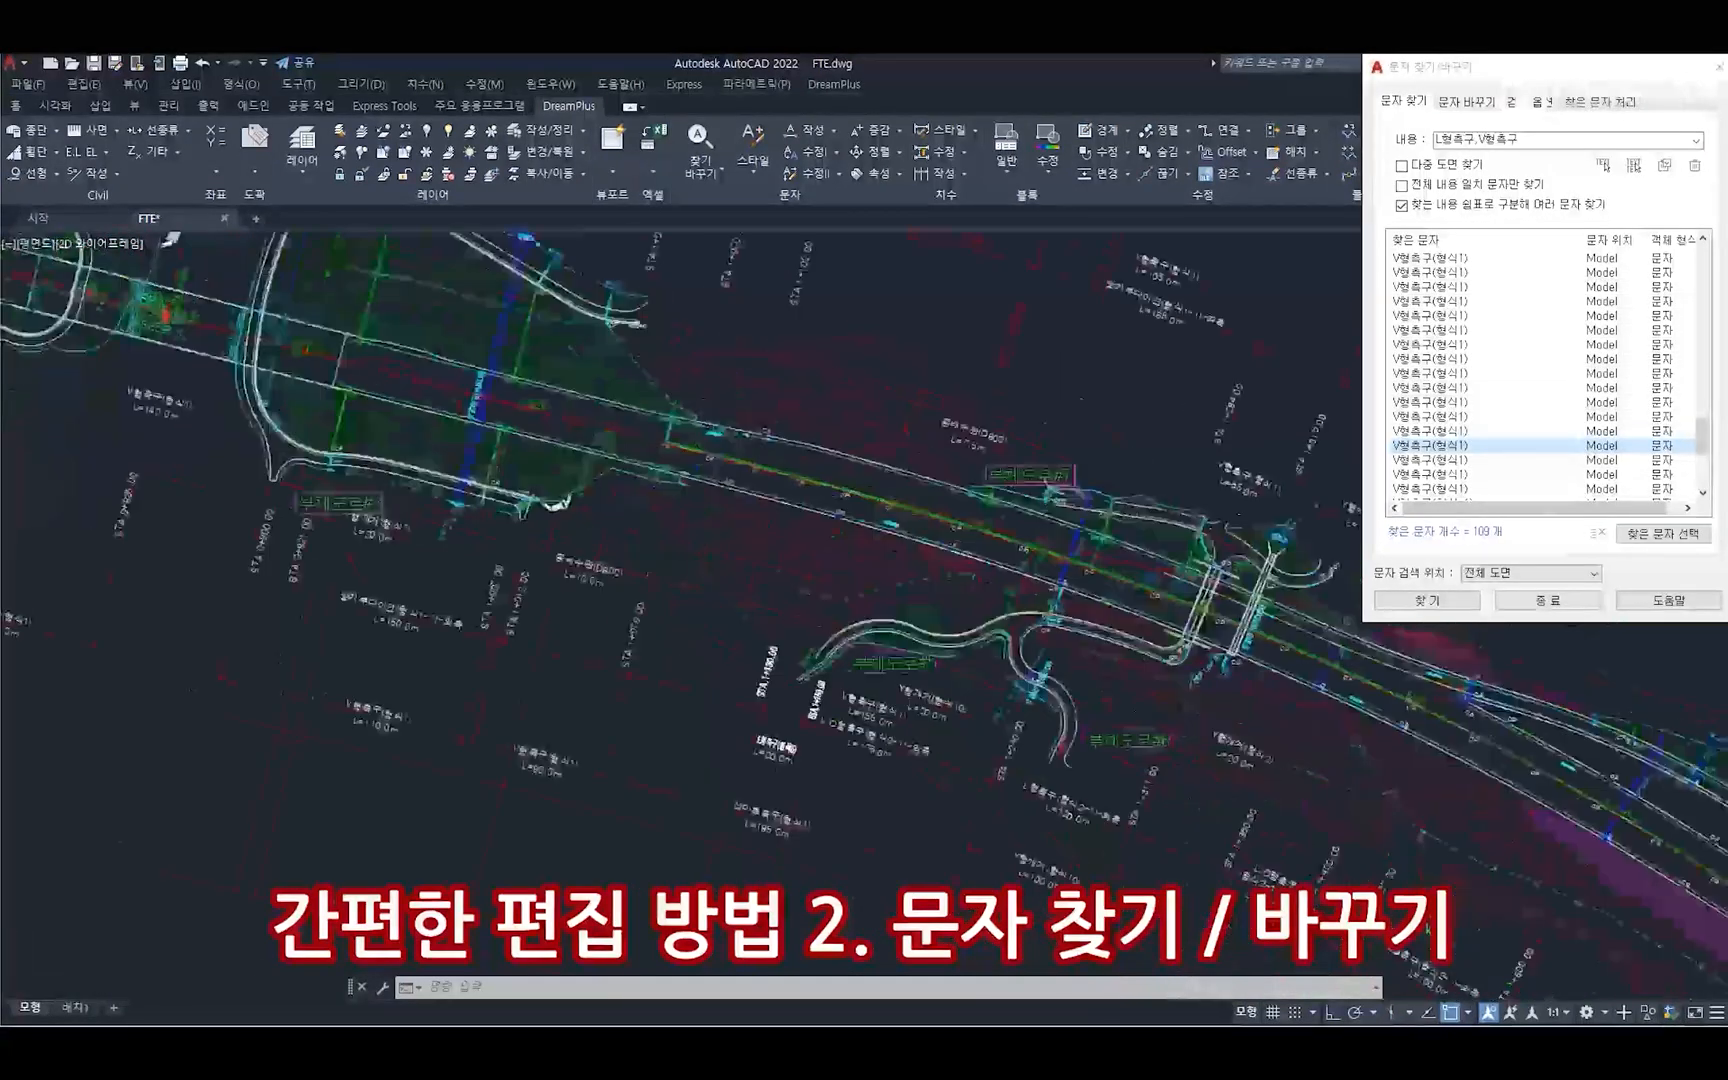
scroll(810, 534, "down", 8)
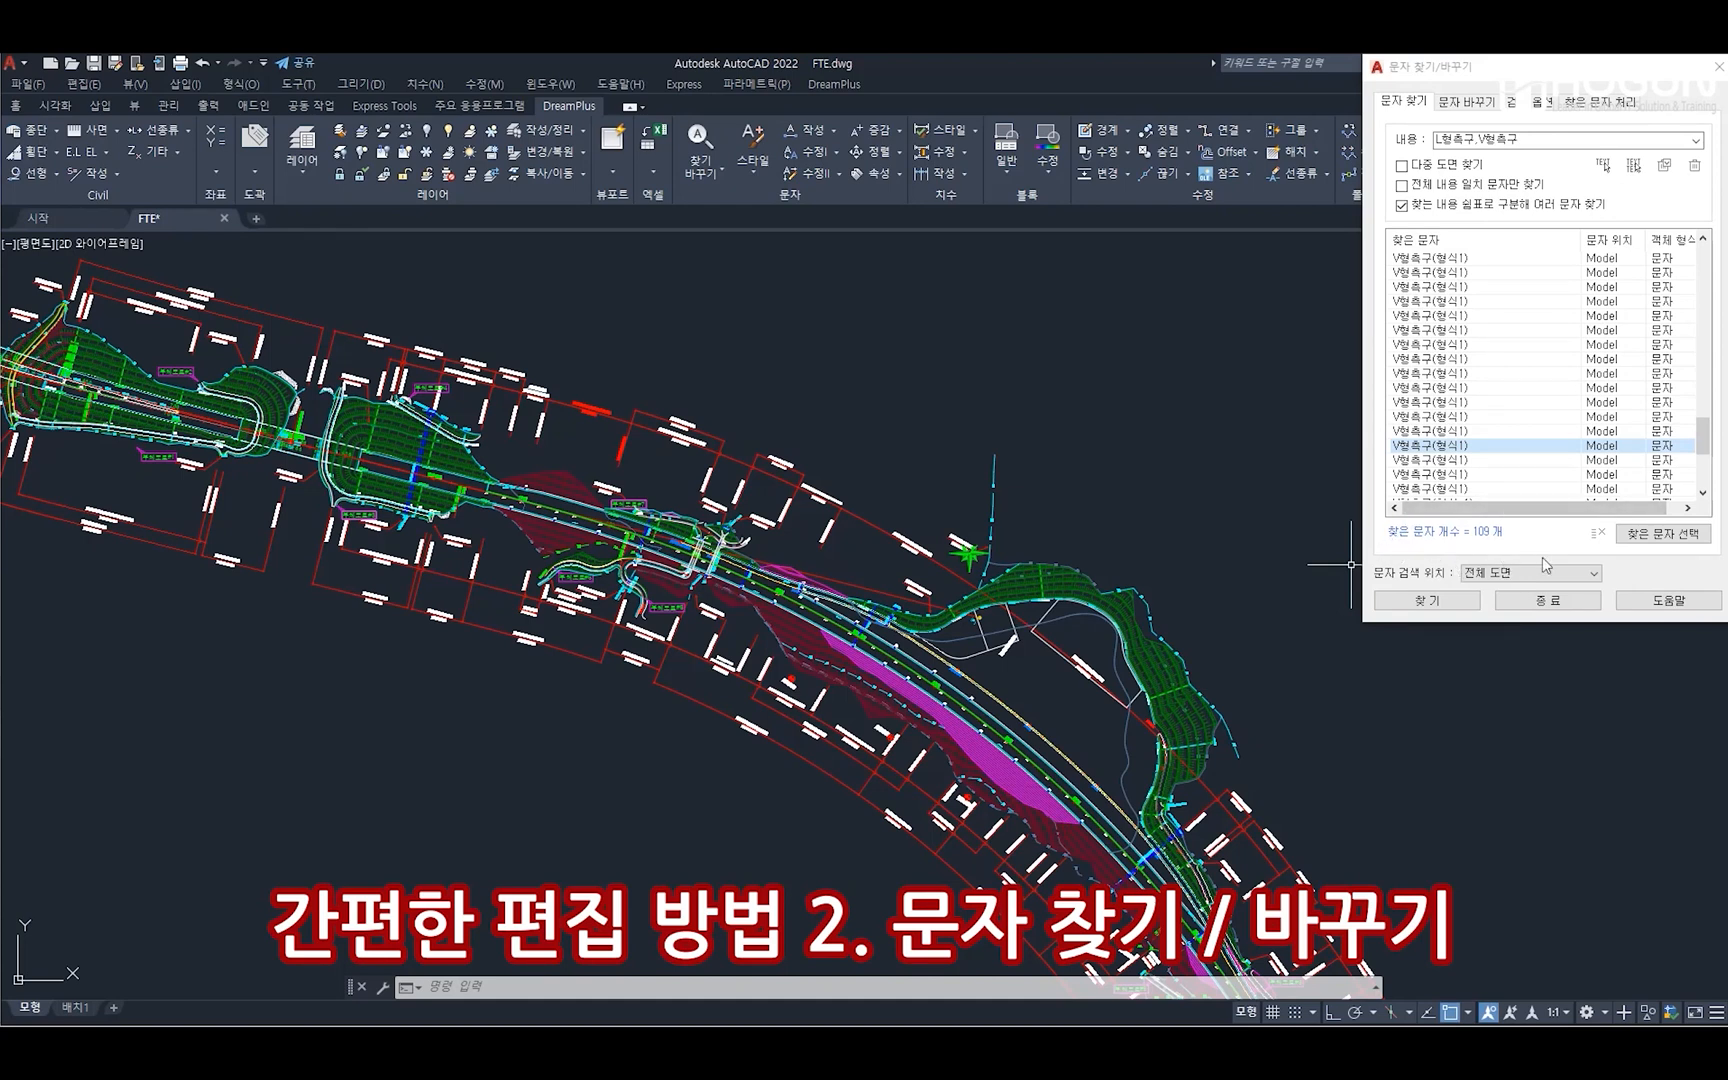
left_click(1450, 388)
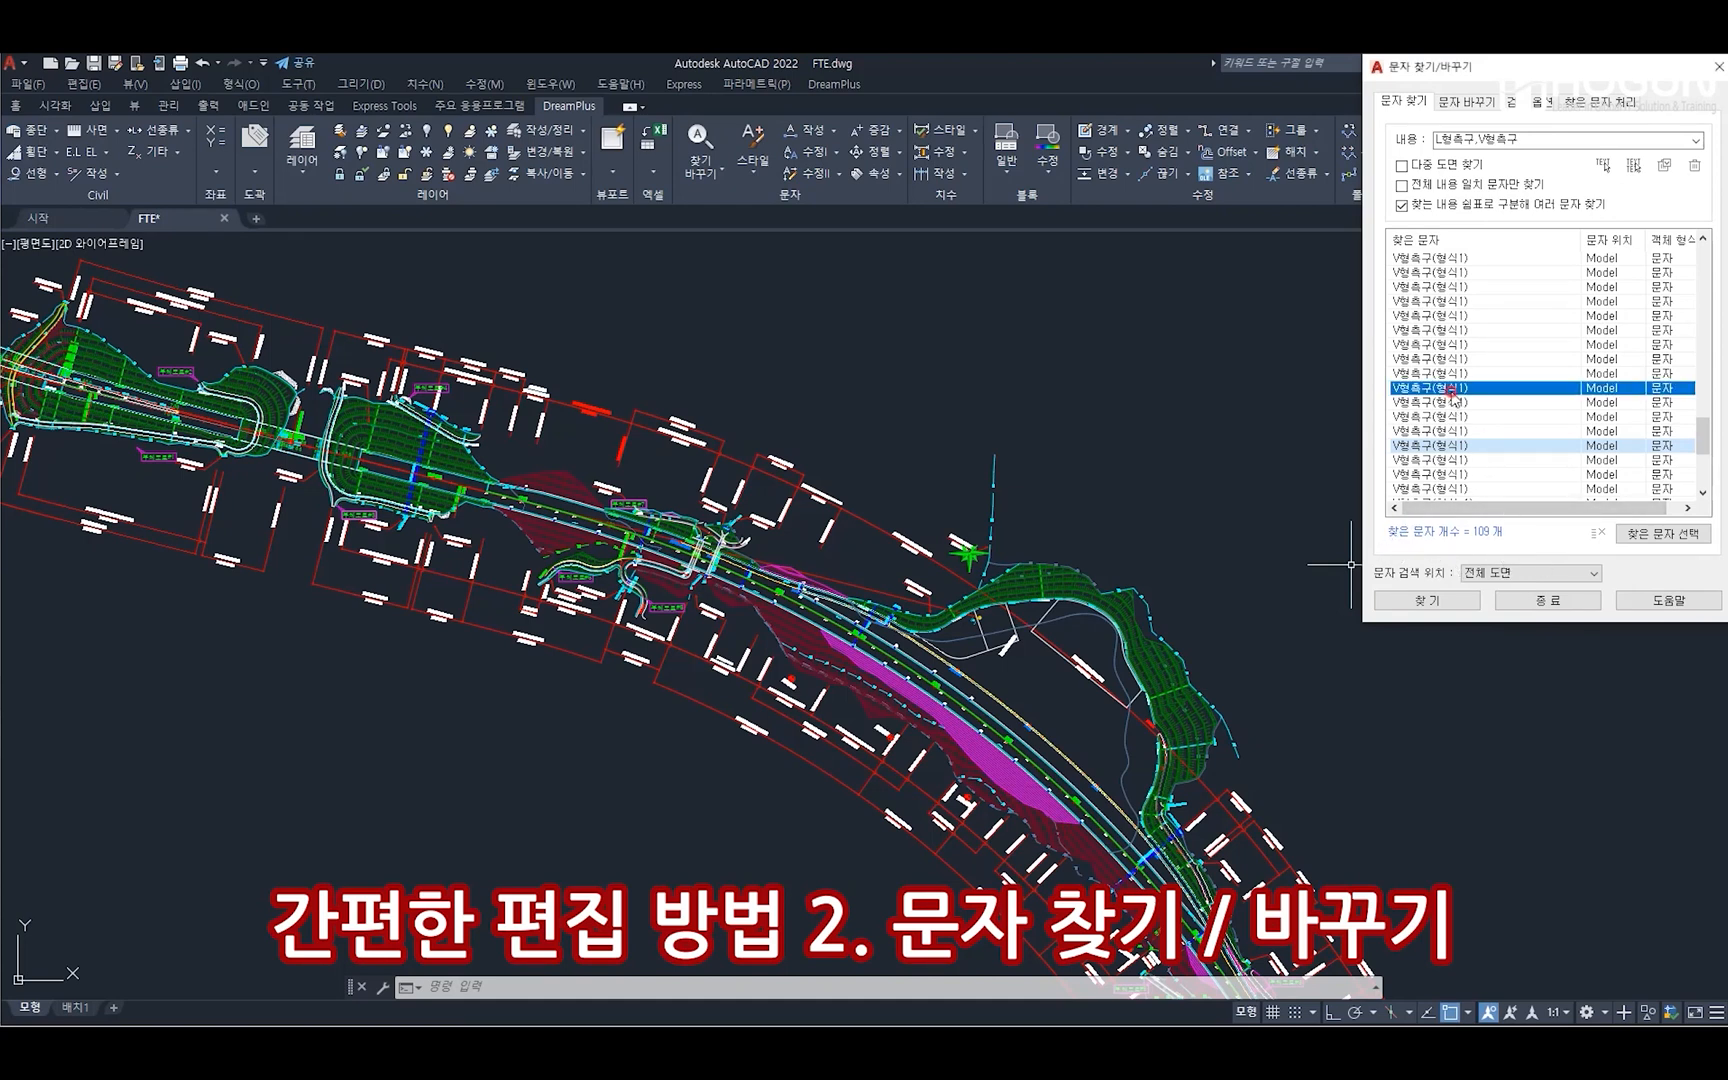
Replace "(형식-1)" with "(형식-2)" throughout the entire drawing using a directly entered find/replace pair
left_click(1468, 101)
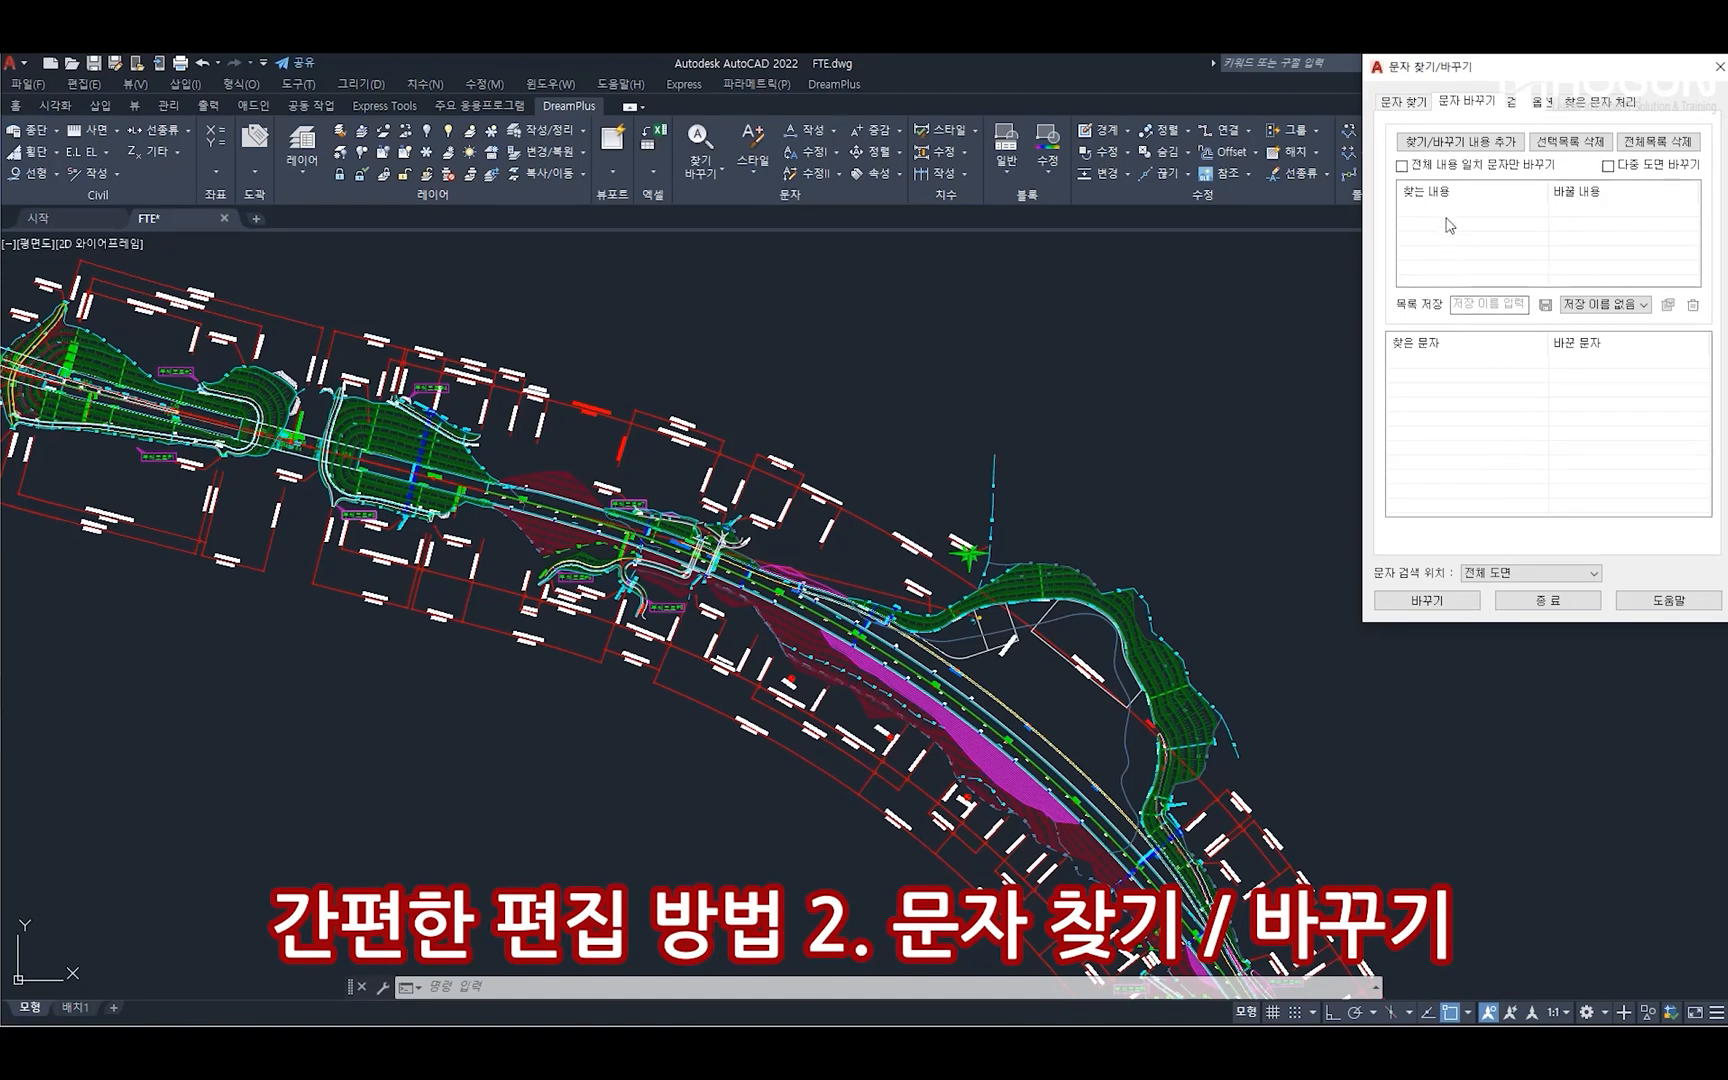
left_click(1458, 141)
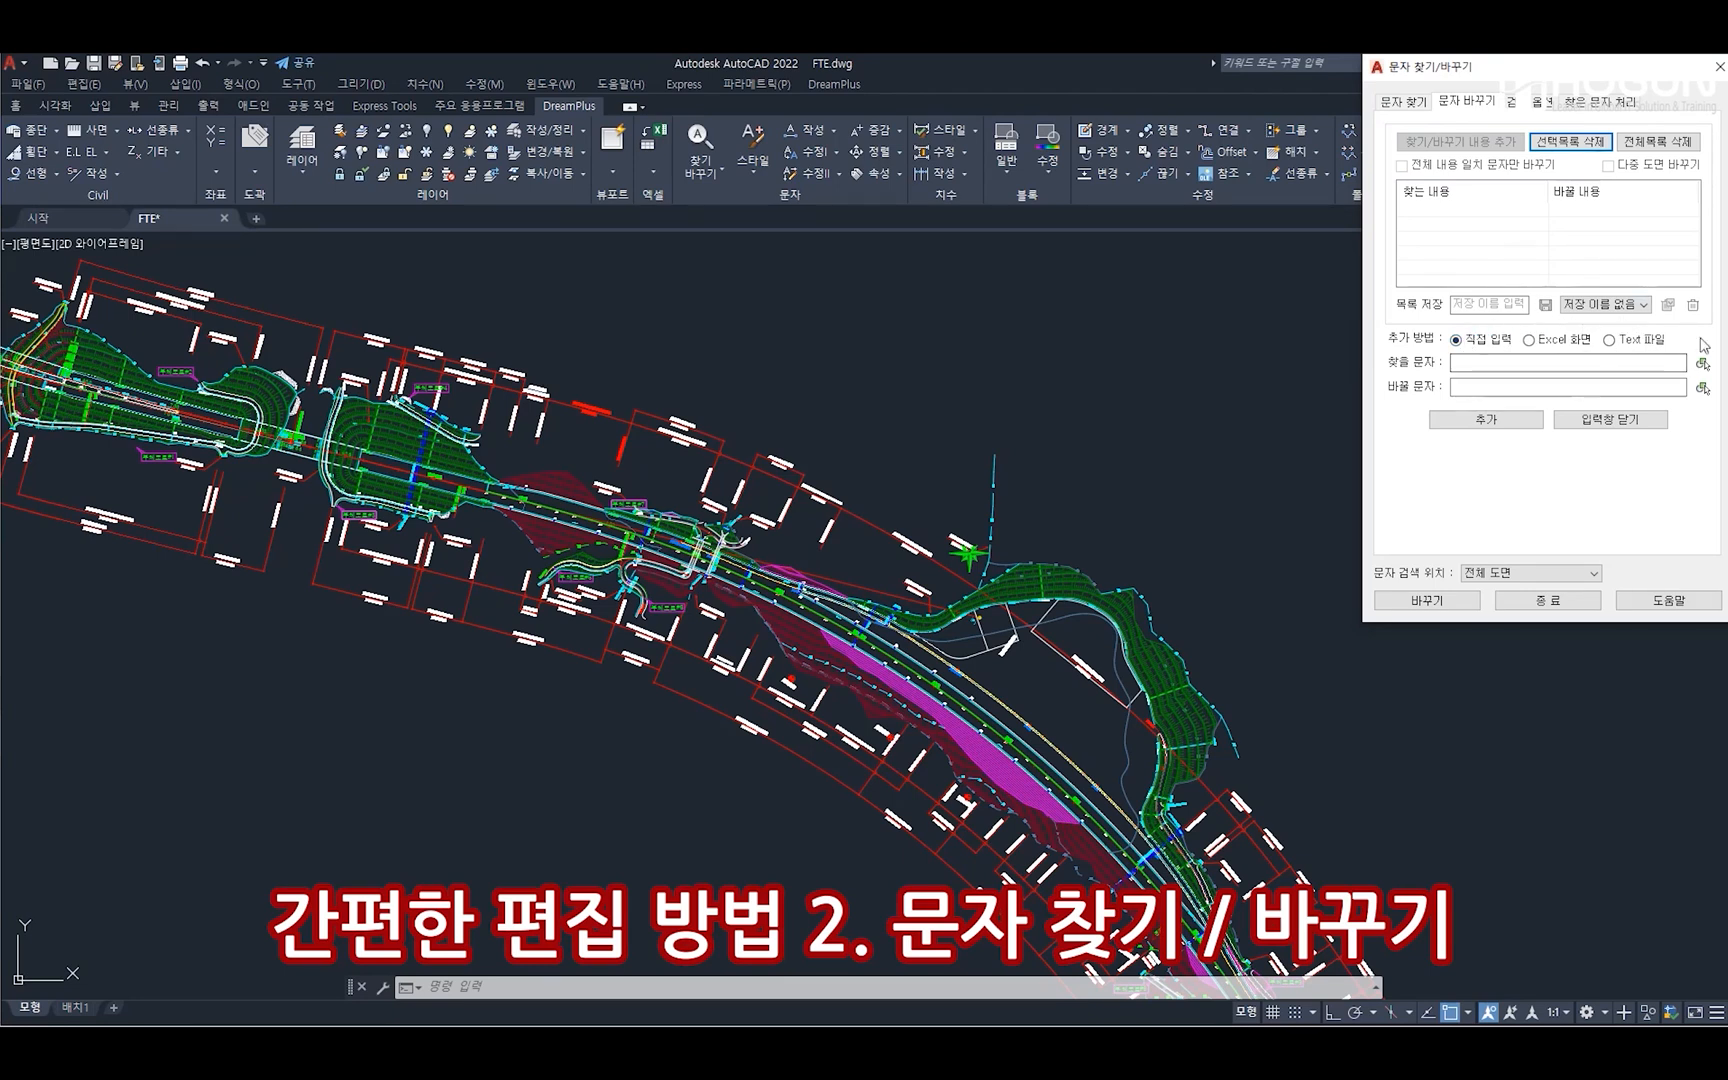
left_click(1510, 368)
type("(형식-1")
left_click(1508, 388)
type("(형ㅅ")
type("-2")
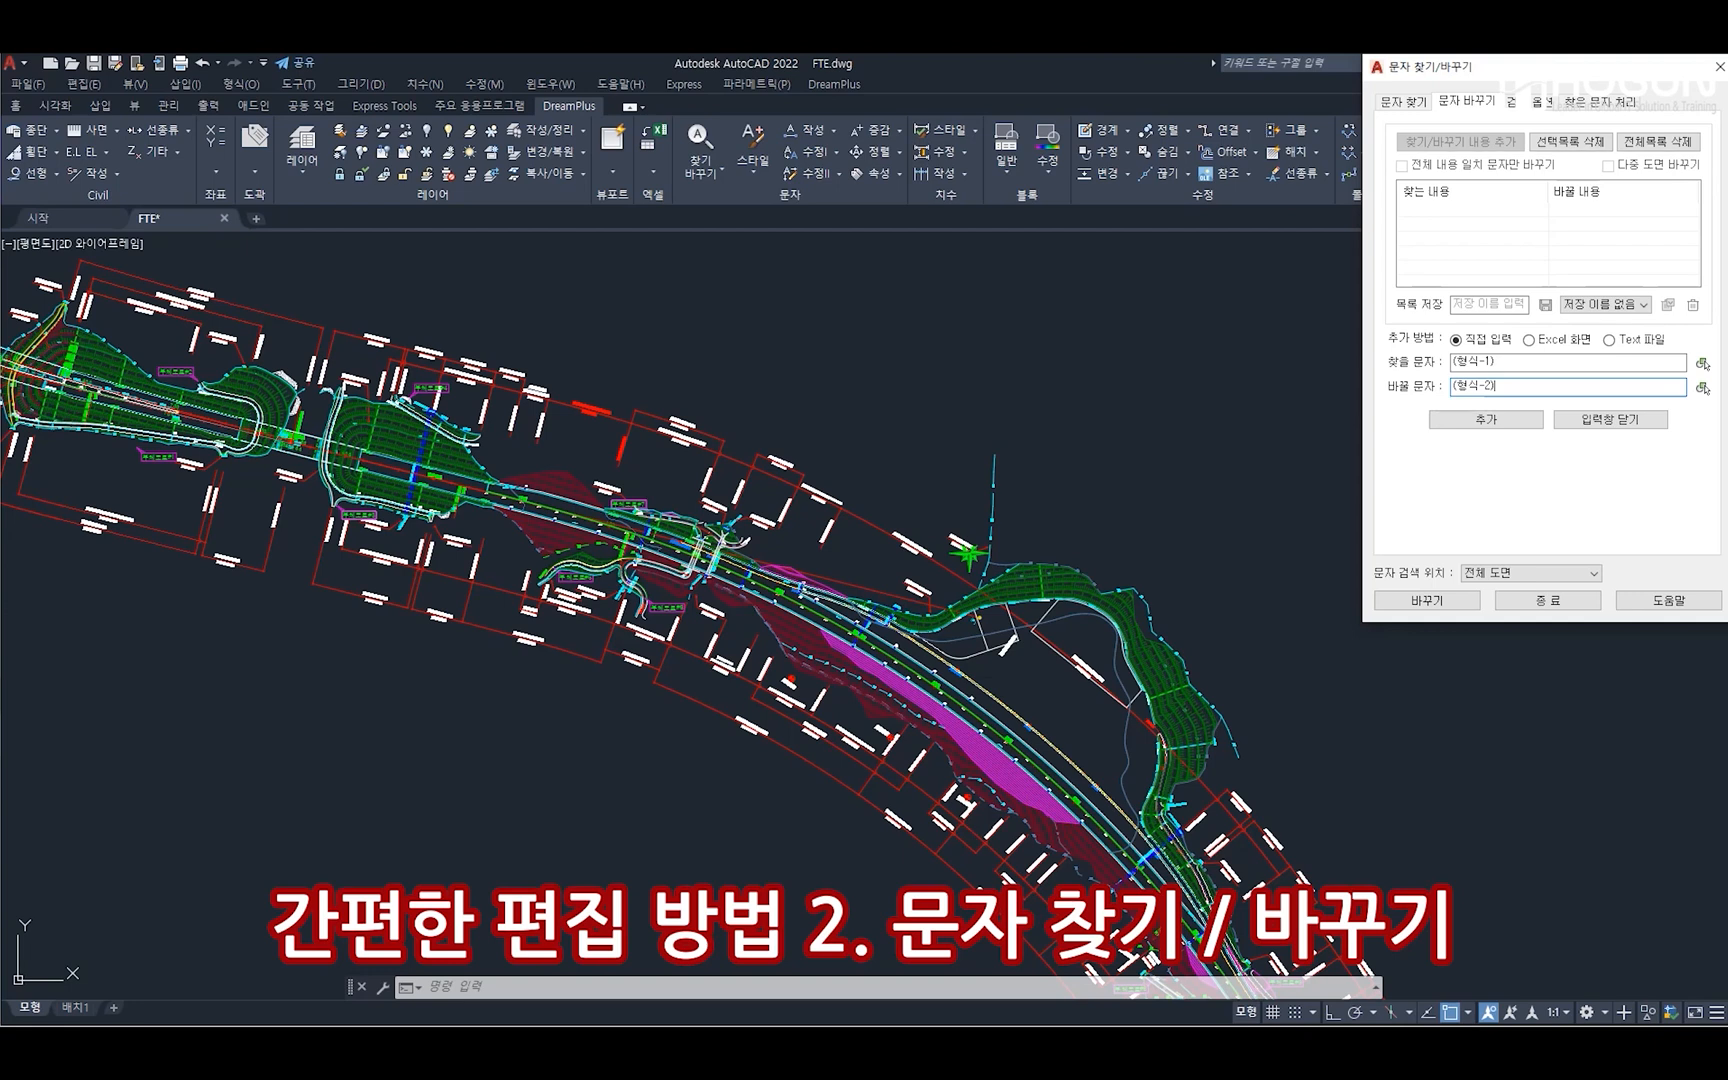
left_click(1496, 420)
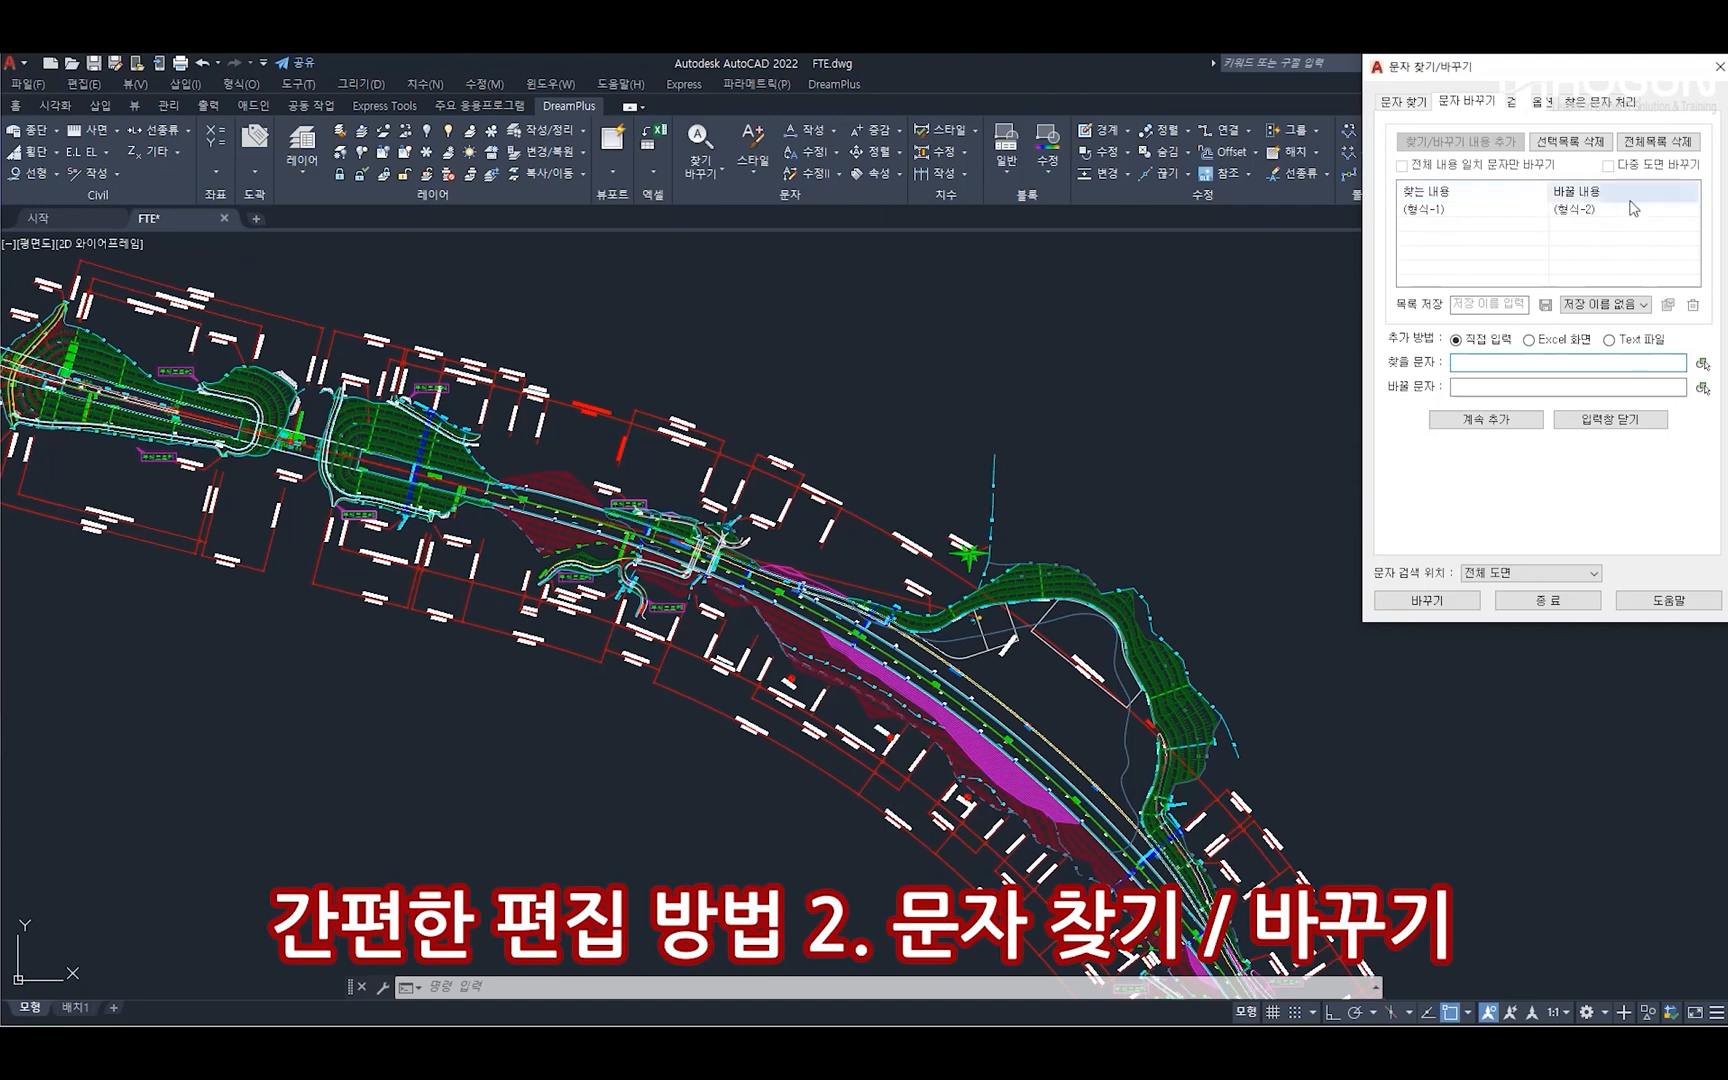
left_click(1609, 424)
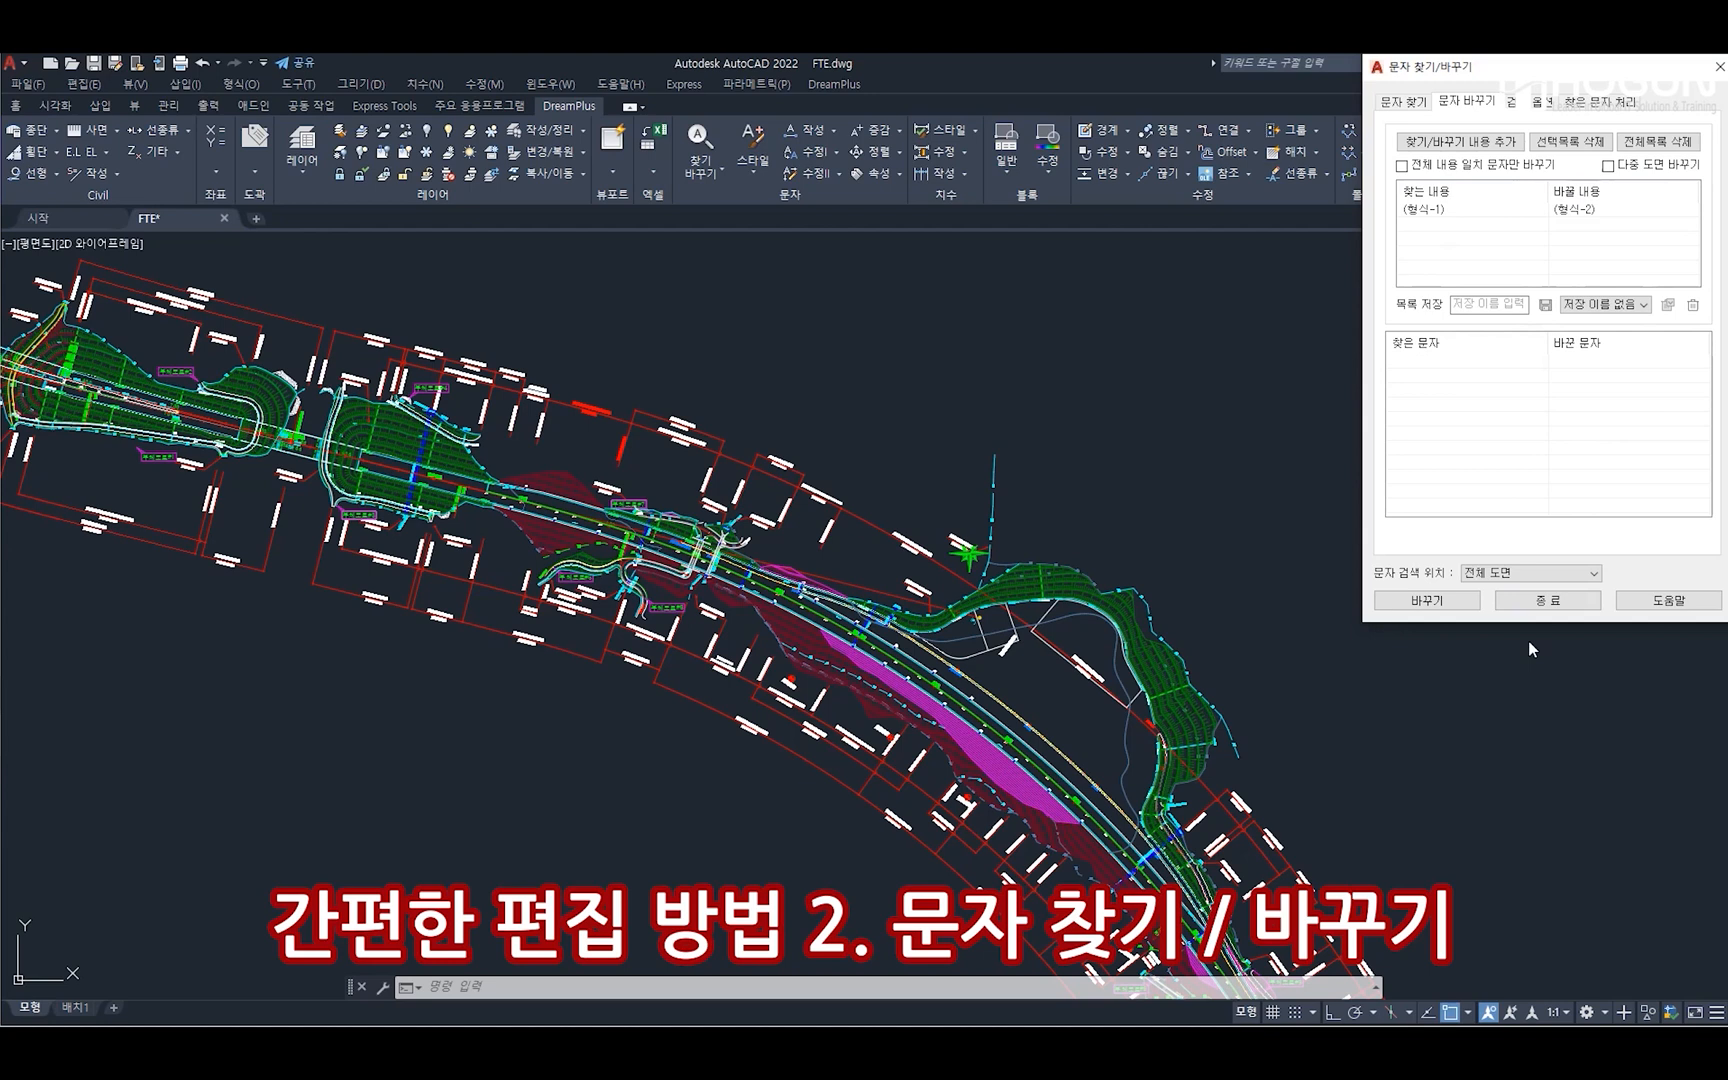
left_click(1432, 605)
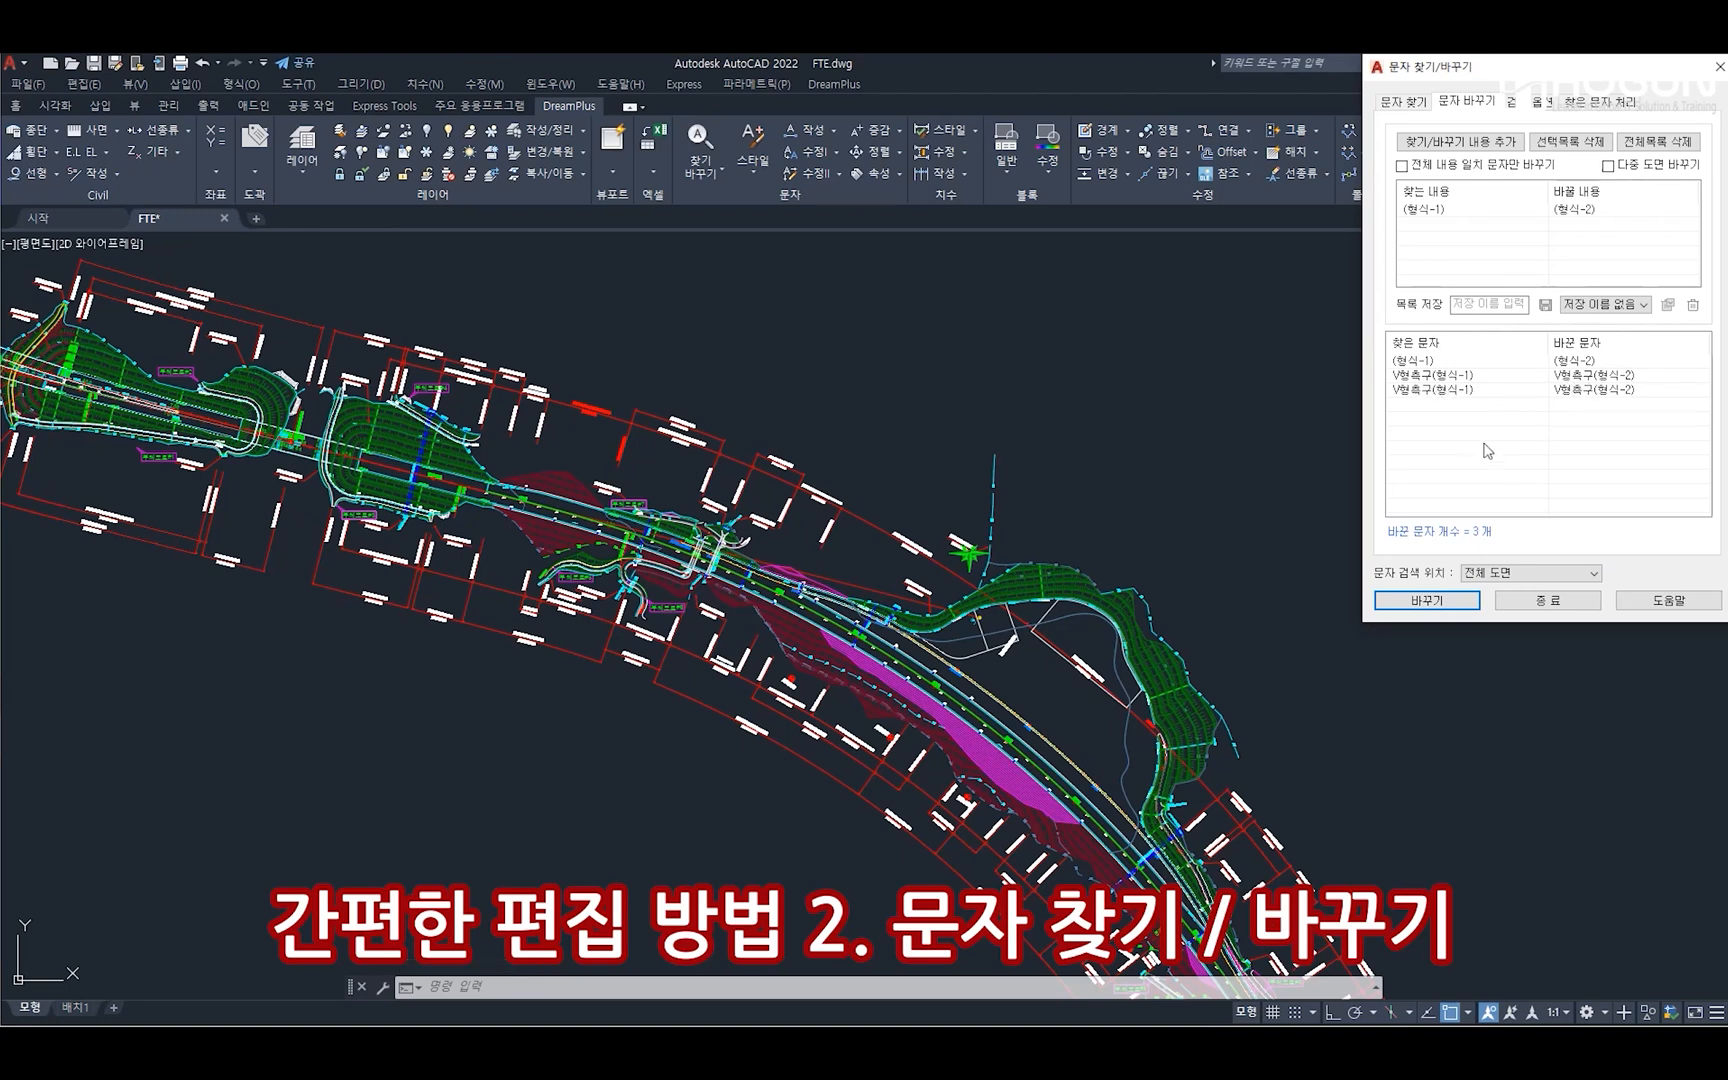
Locate the two replaced V형측구 texts in the drawing from the replacement results and check their new wording
left_click(1450, 378)
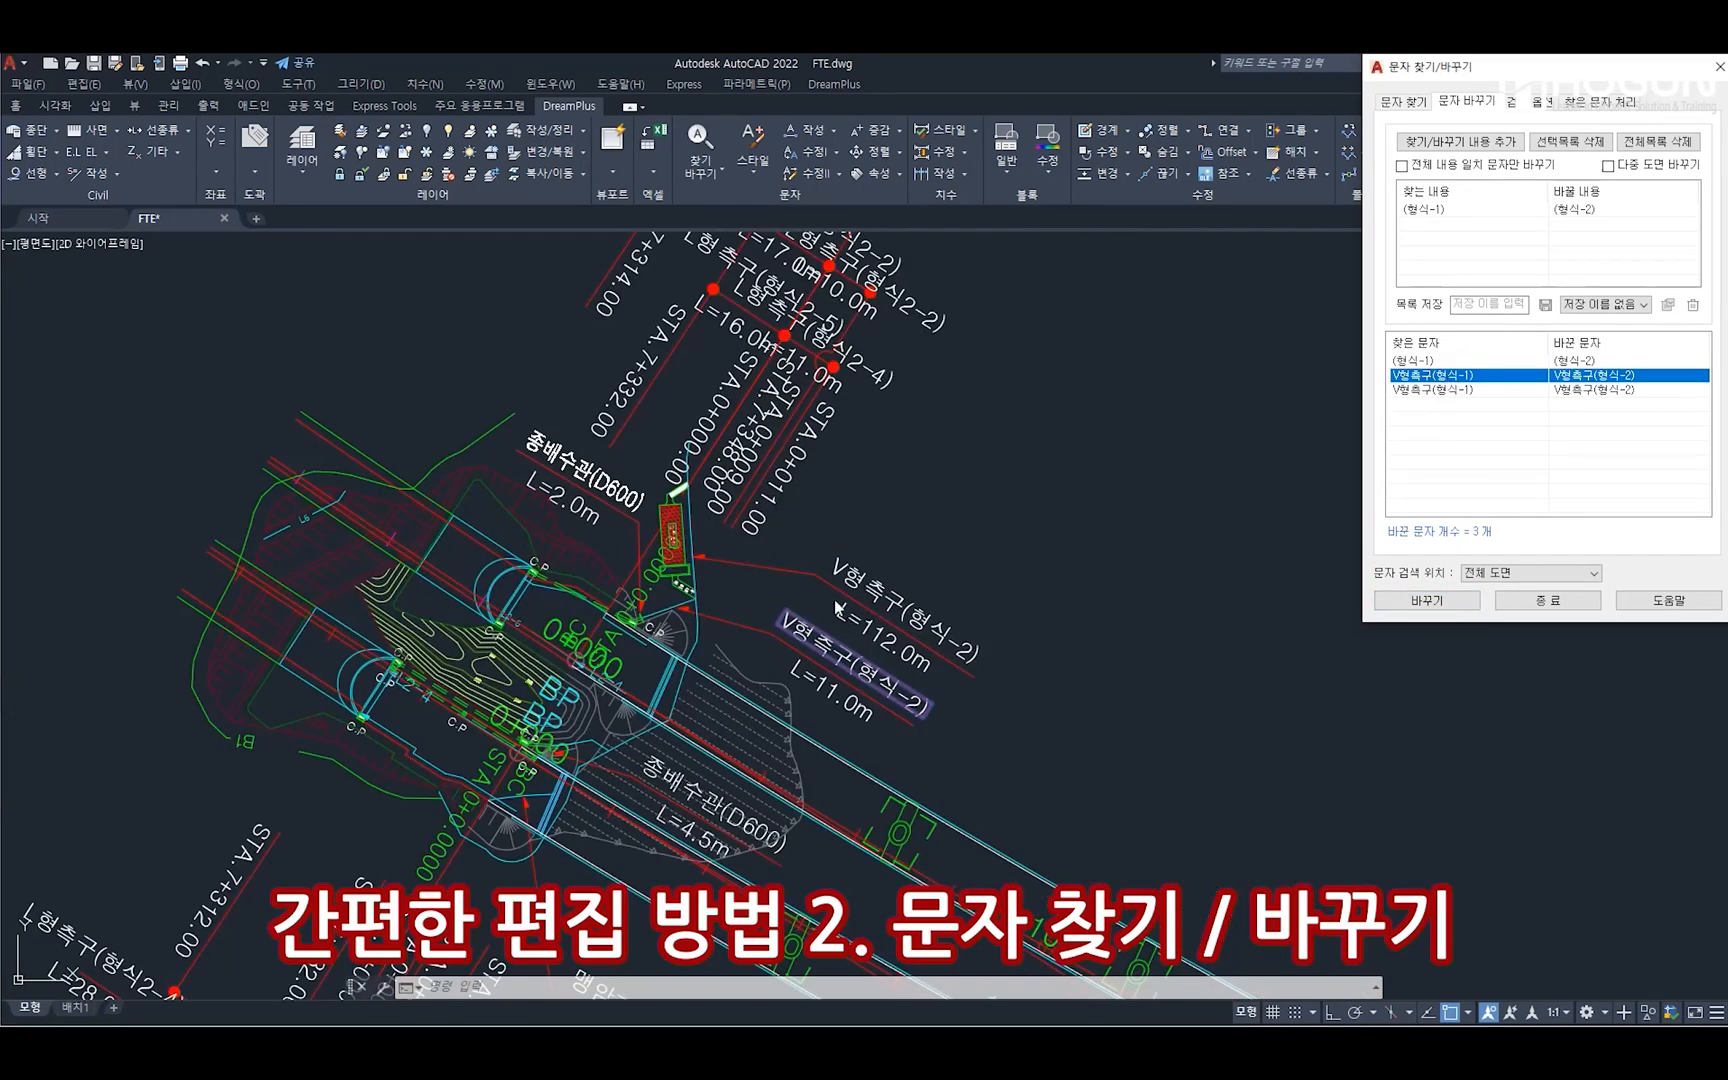
scroll(820, 665, "up", 2)
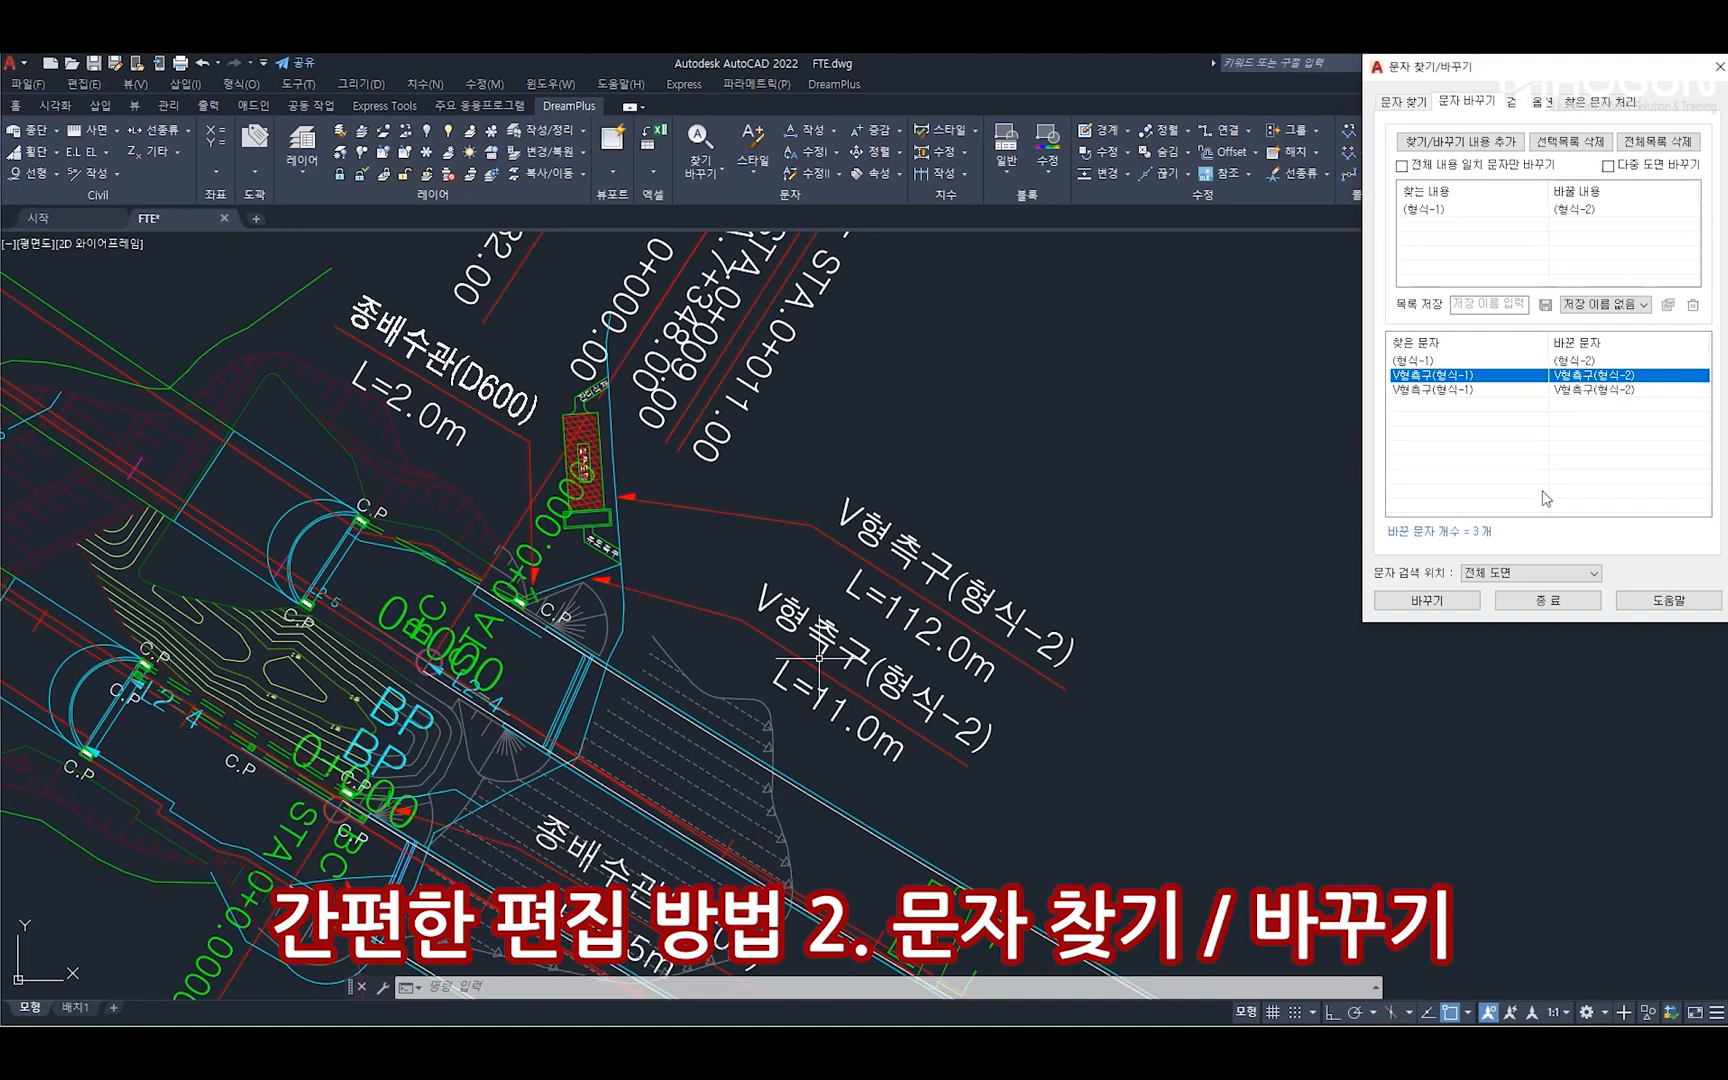
left_click(1466, 389)
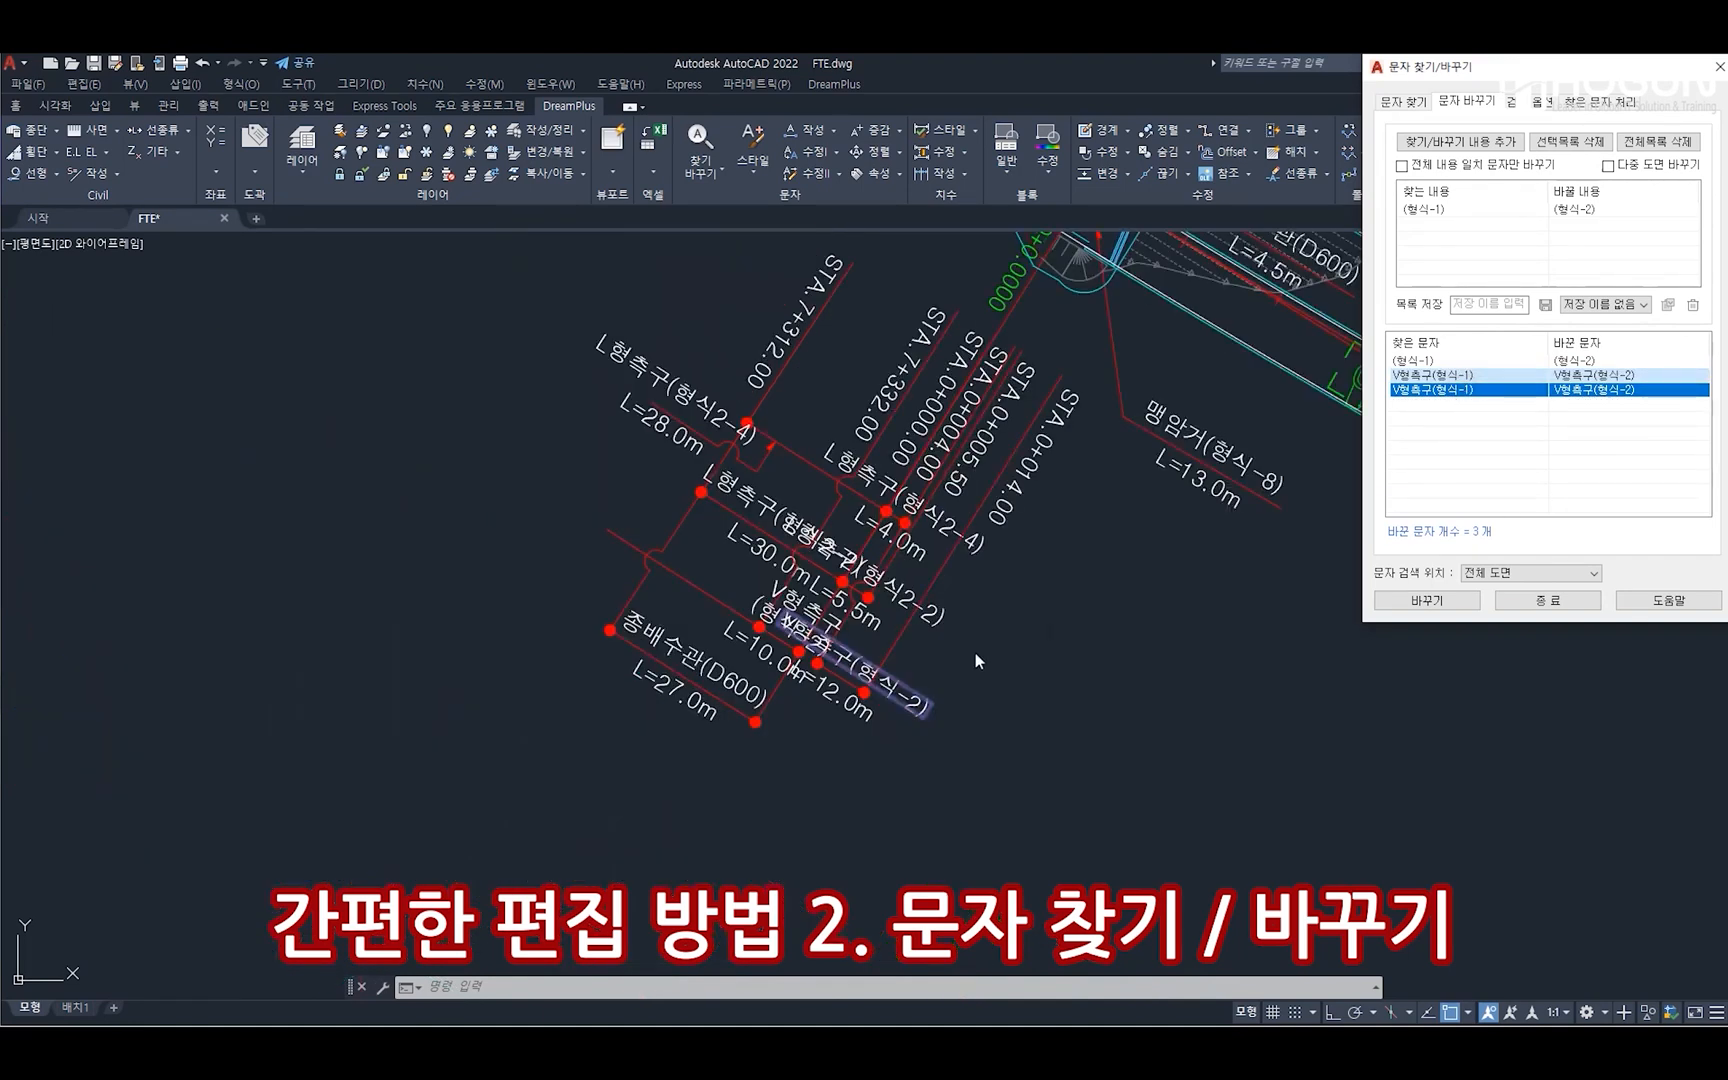
scroll(865, 649, "up", 3)
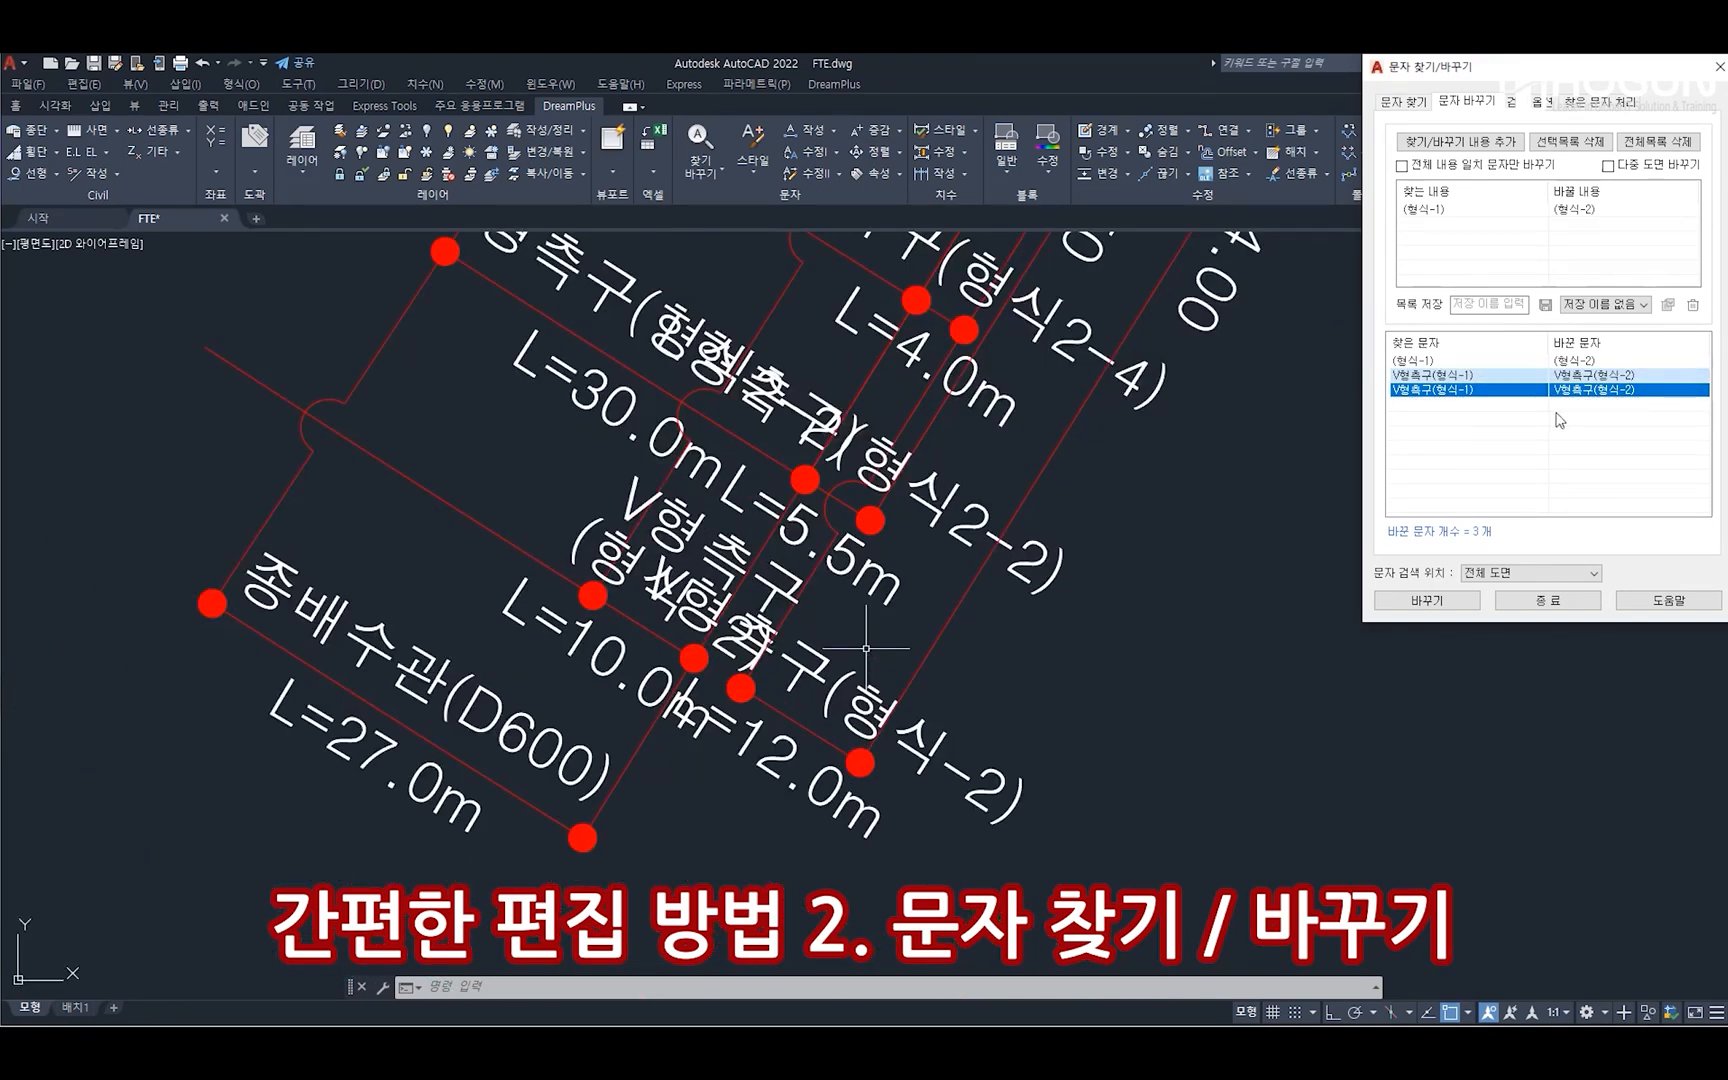
left_click(1520, 389)
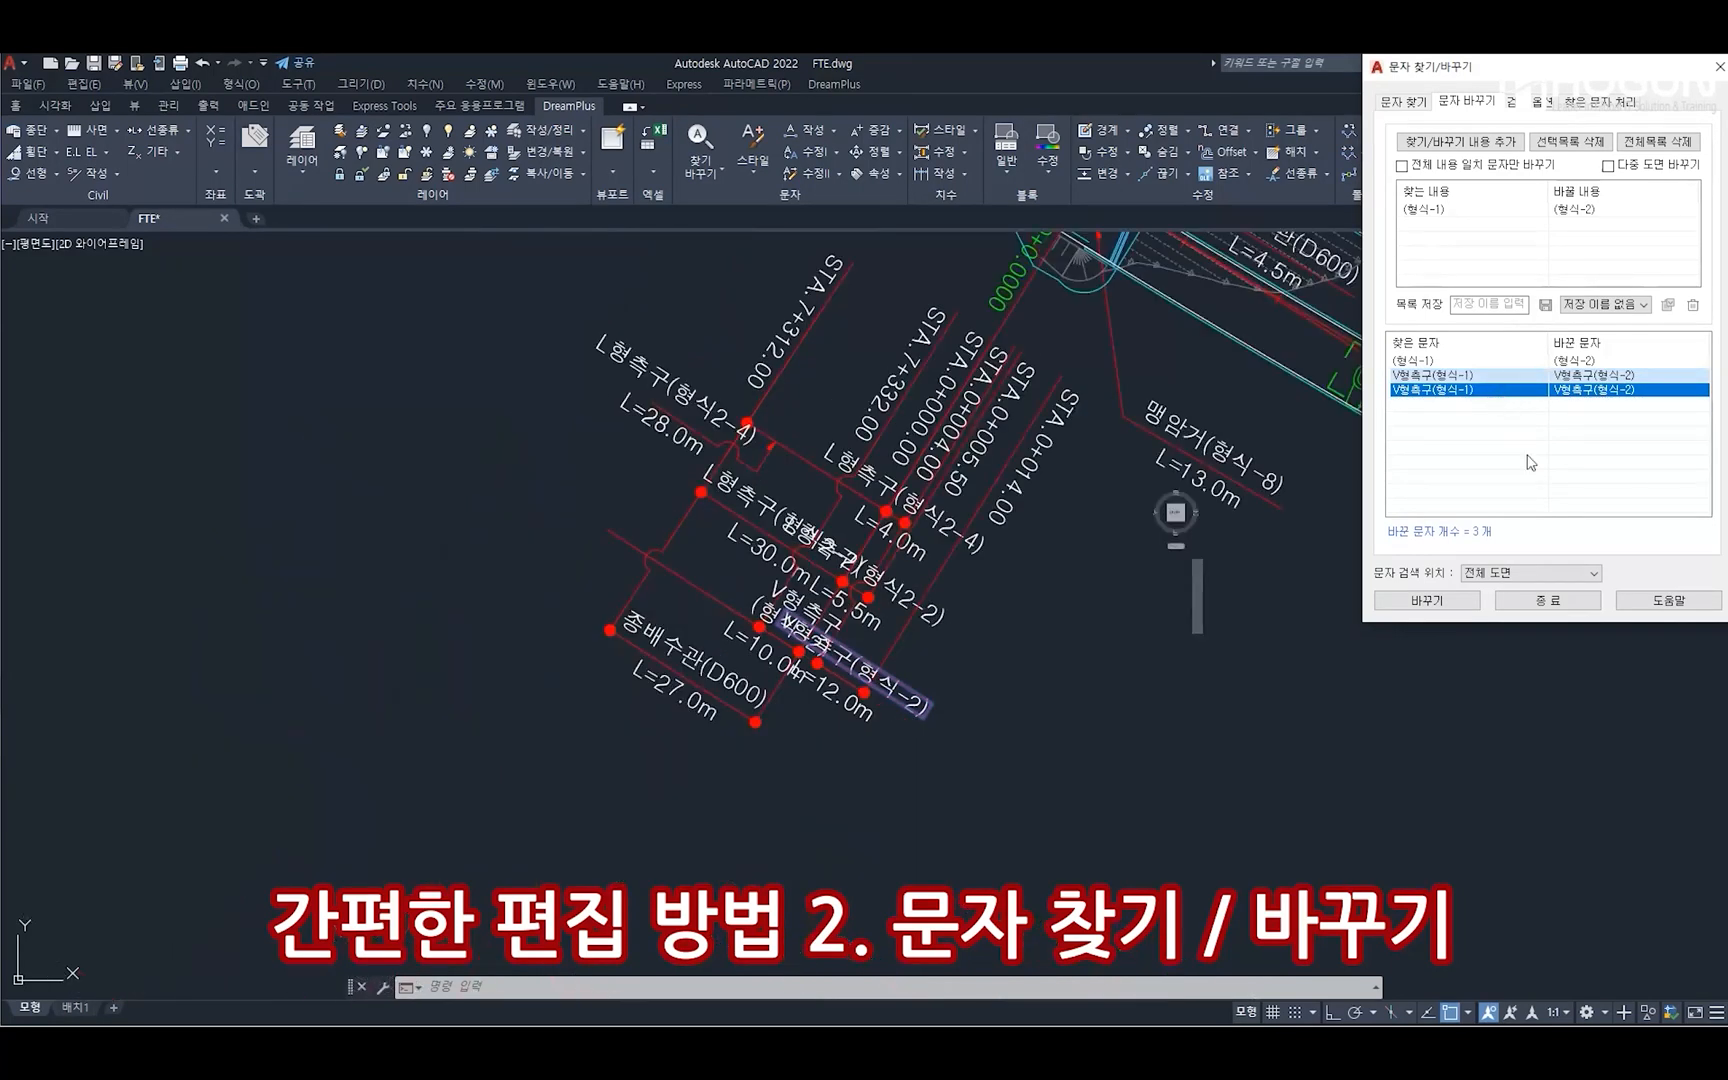
Review the find/replace search options and the found-text processing settings, including property changes, revision clouds and Excel list export
left_click(1537, 101)
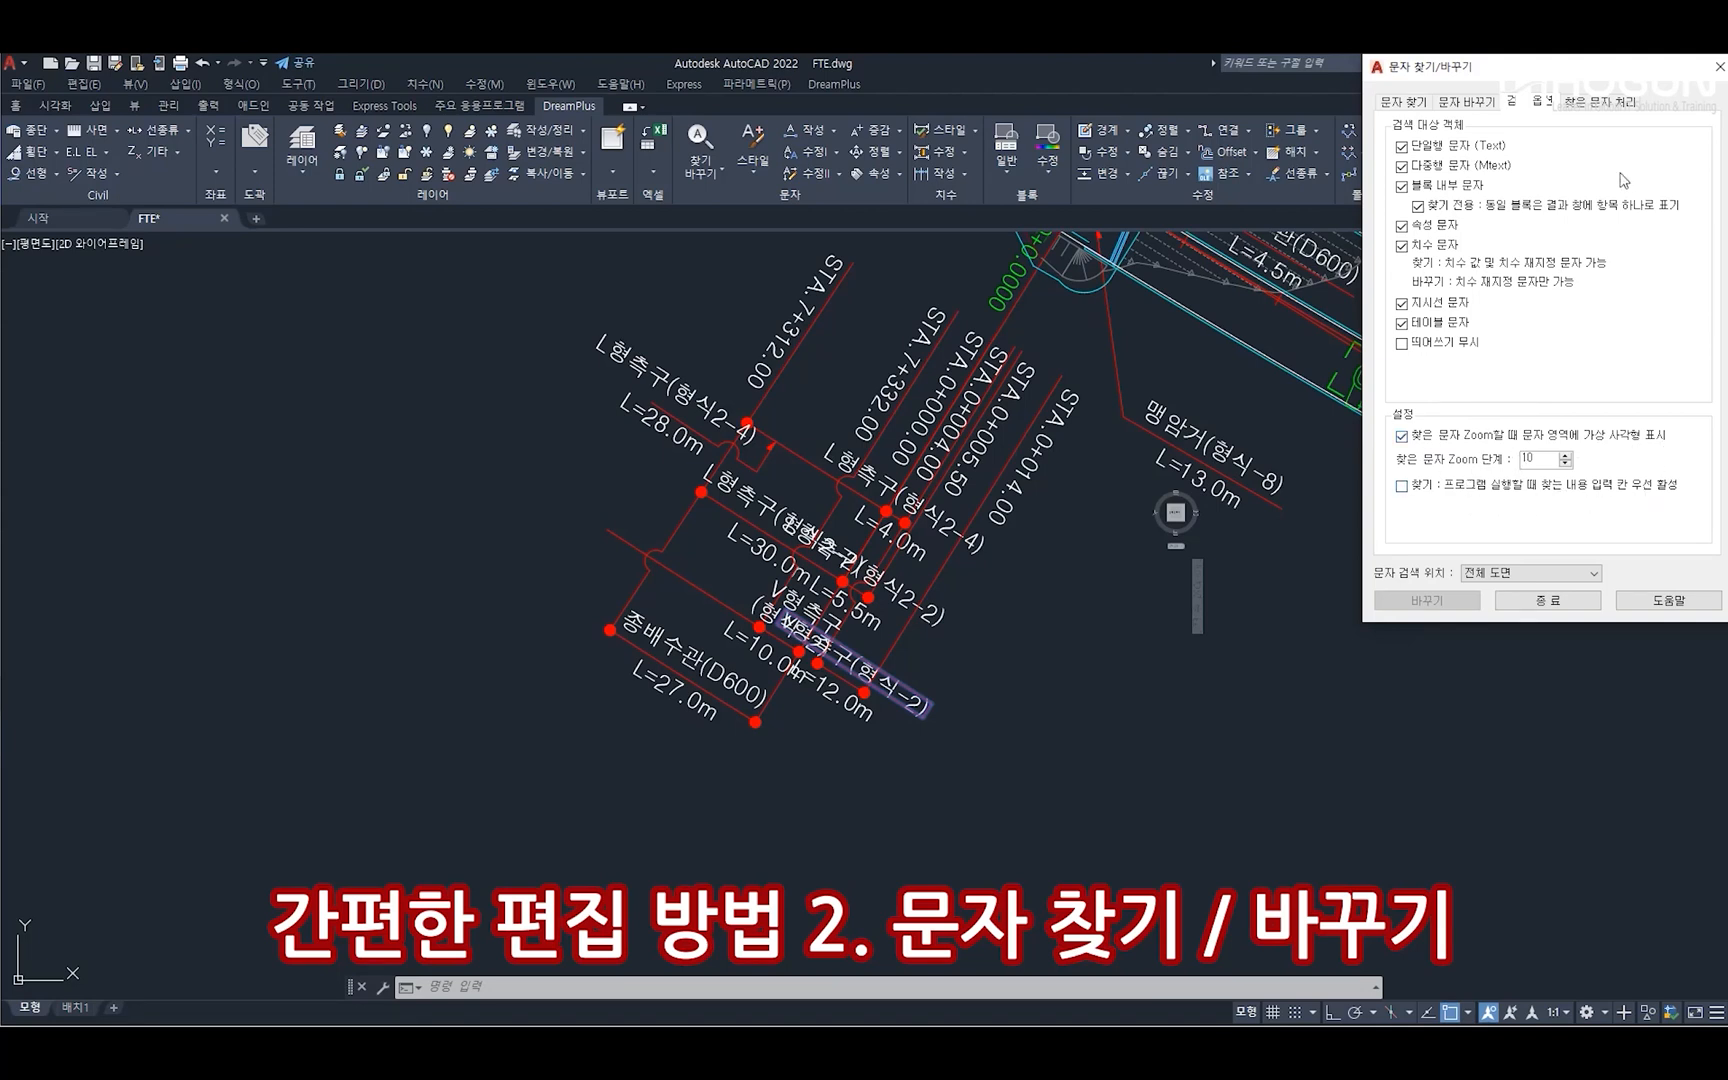
left_click(1608, 104)
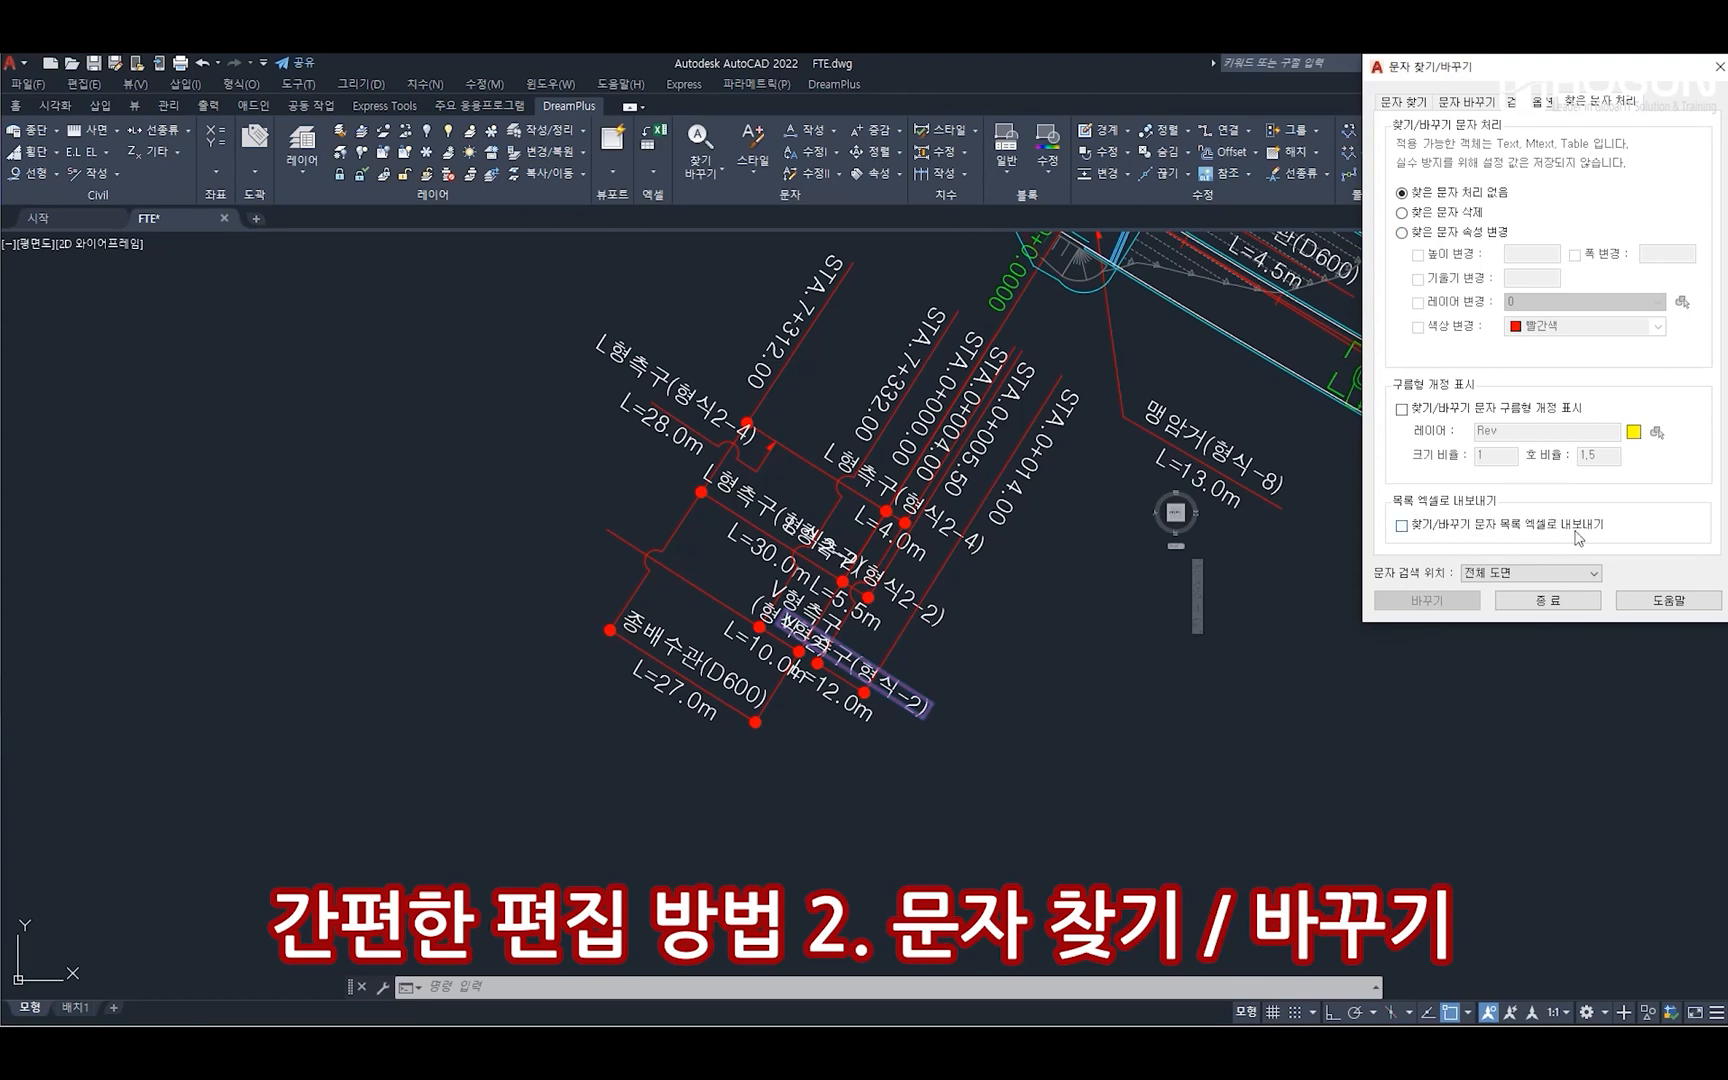
left_click(1405, 101)
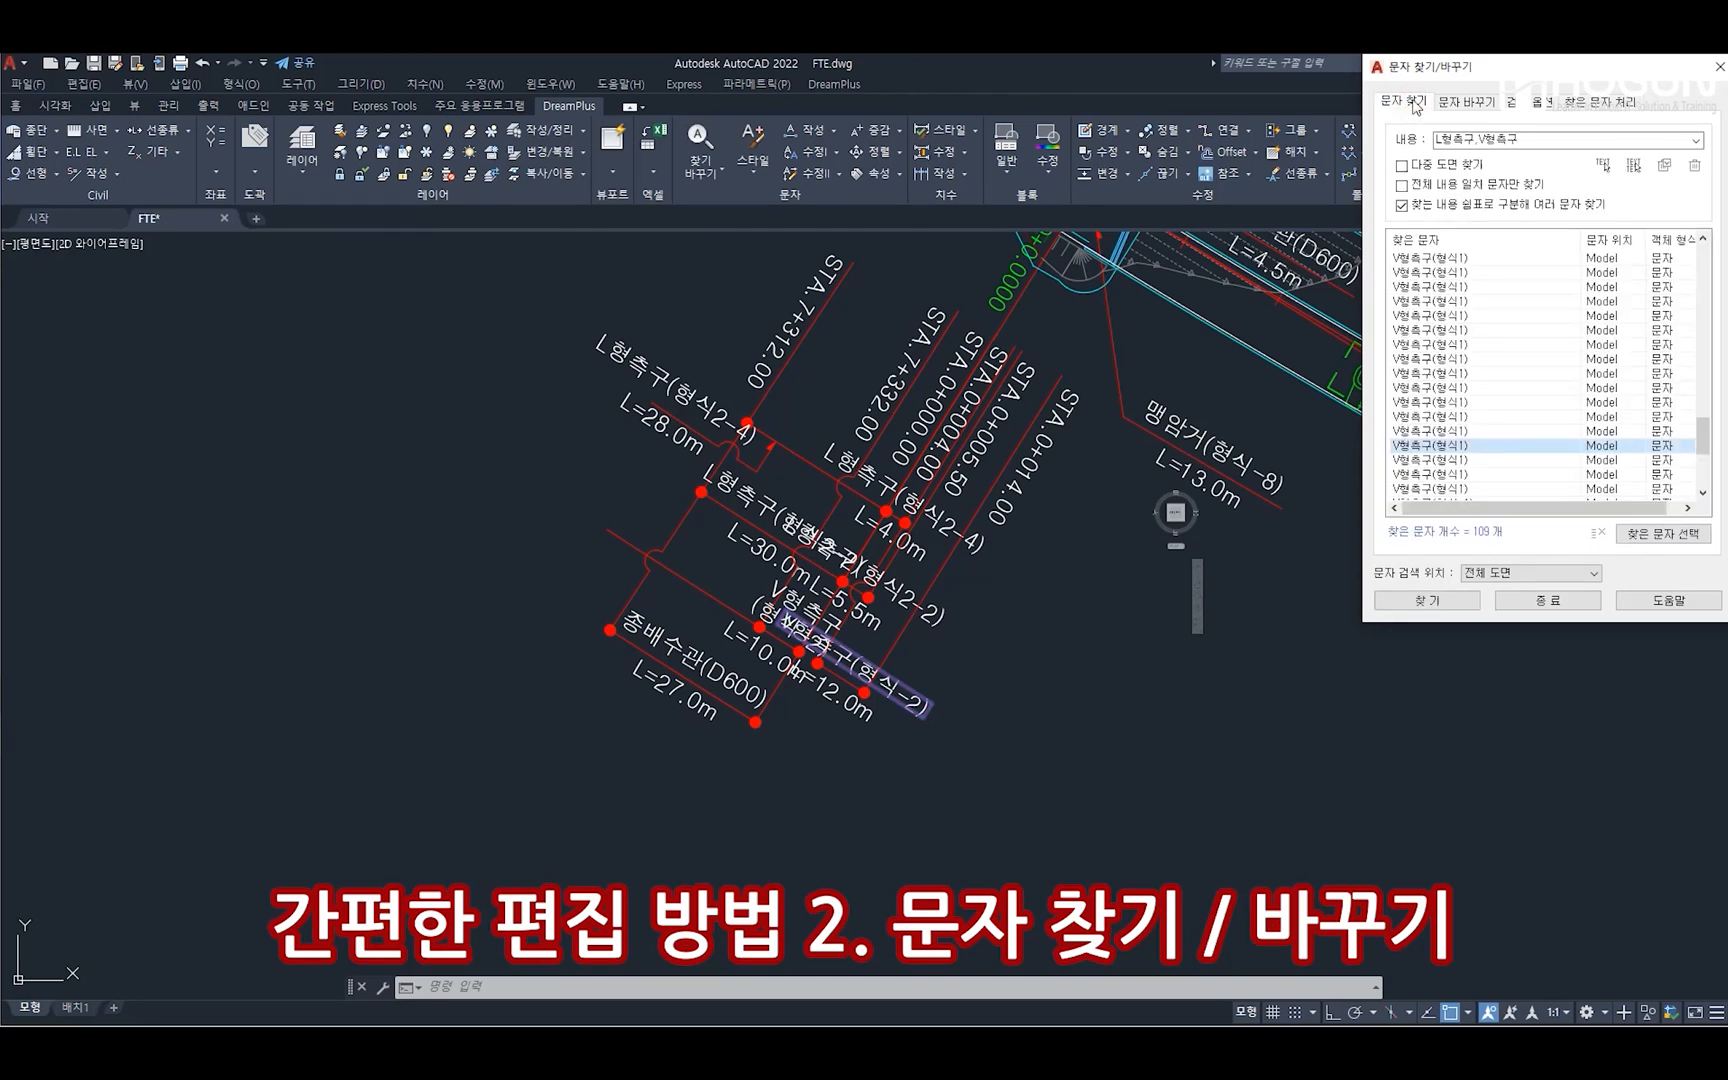
left_click(1466, 102)
left_click(1527, 104)
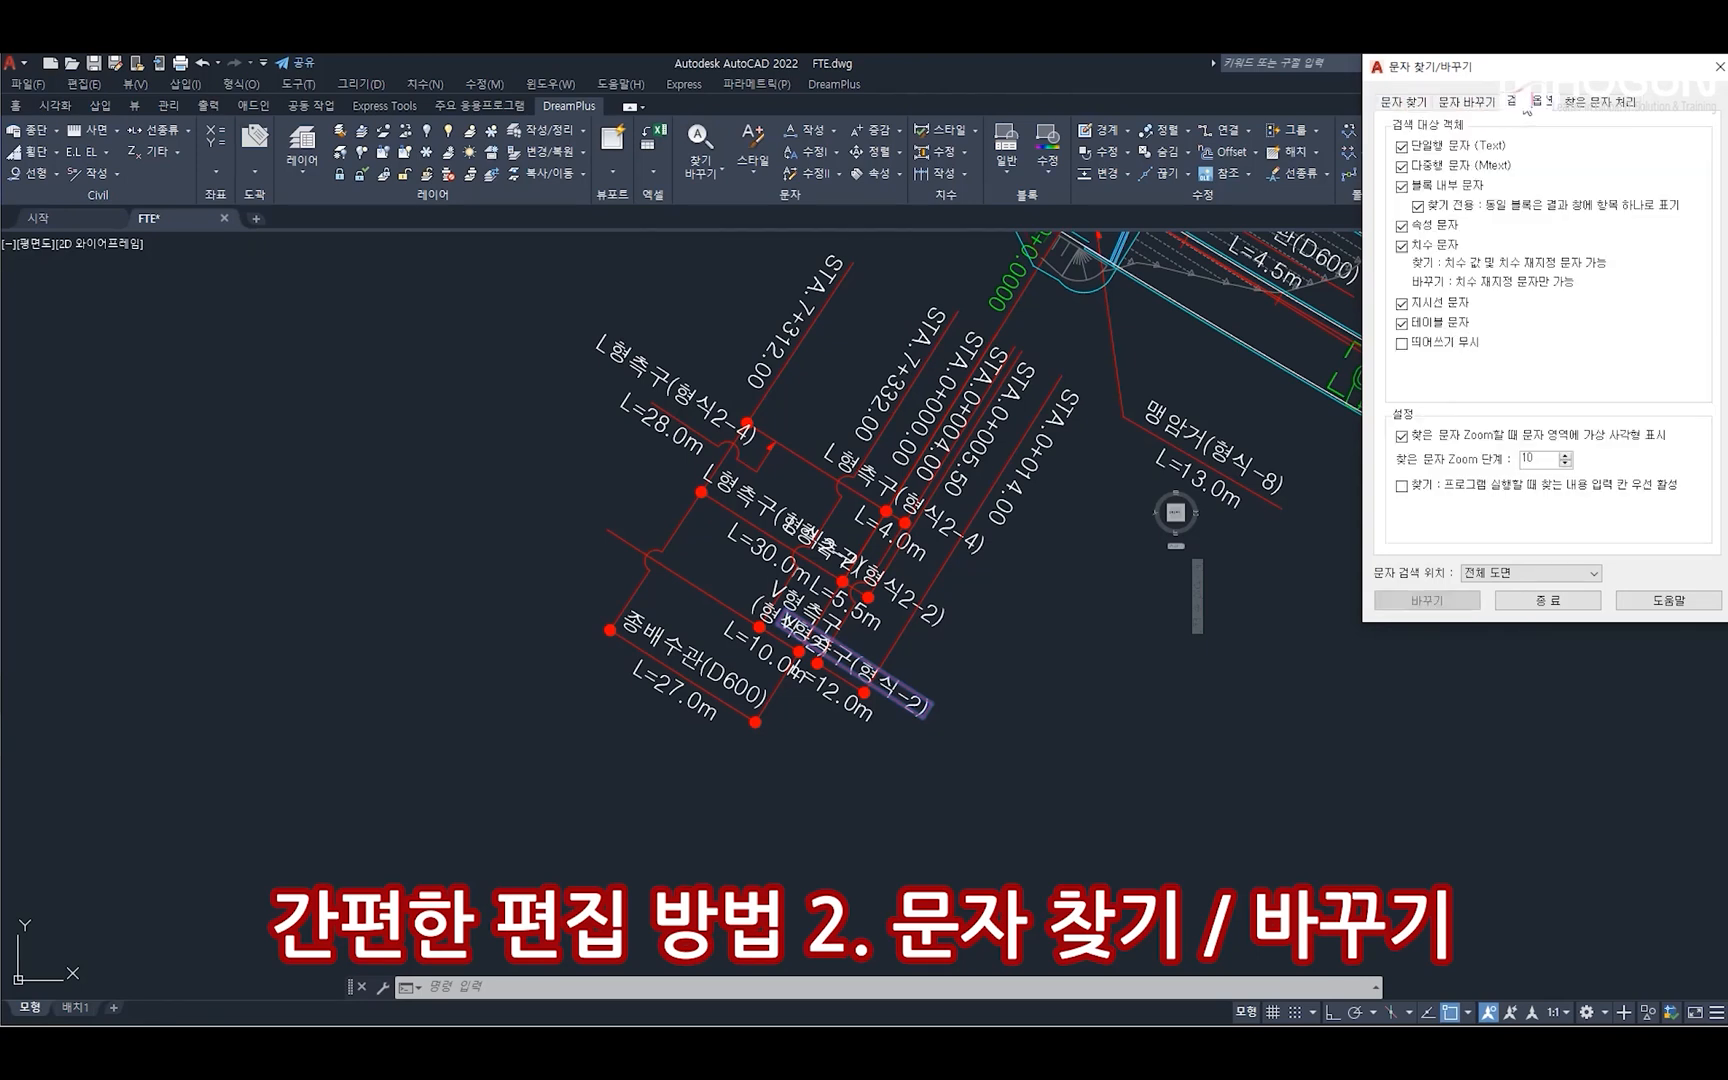
left_click(1585, 104)
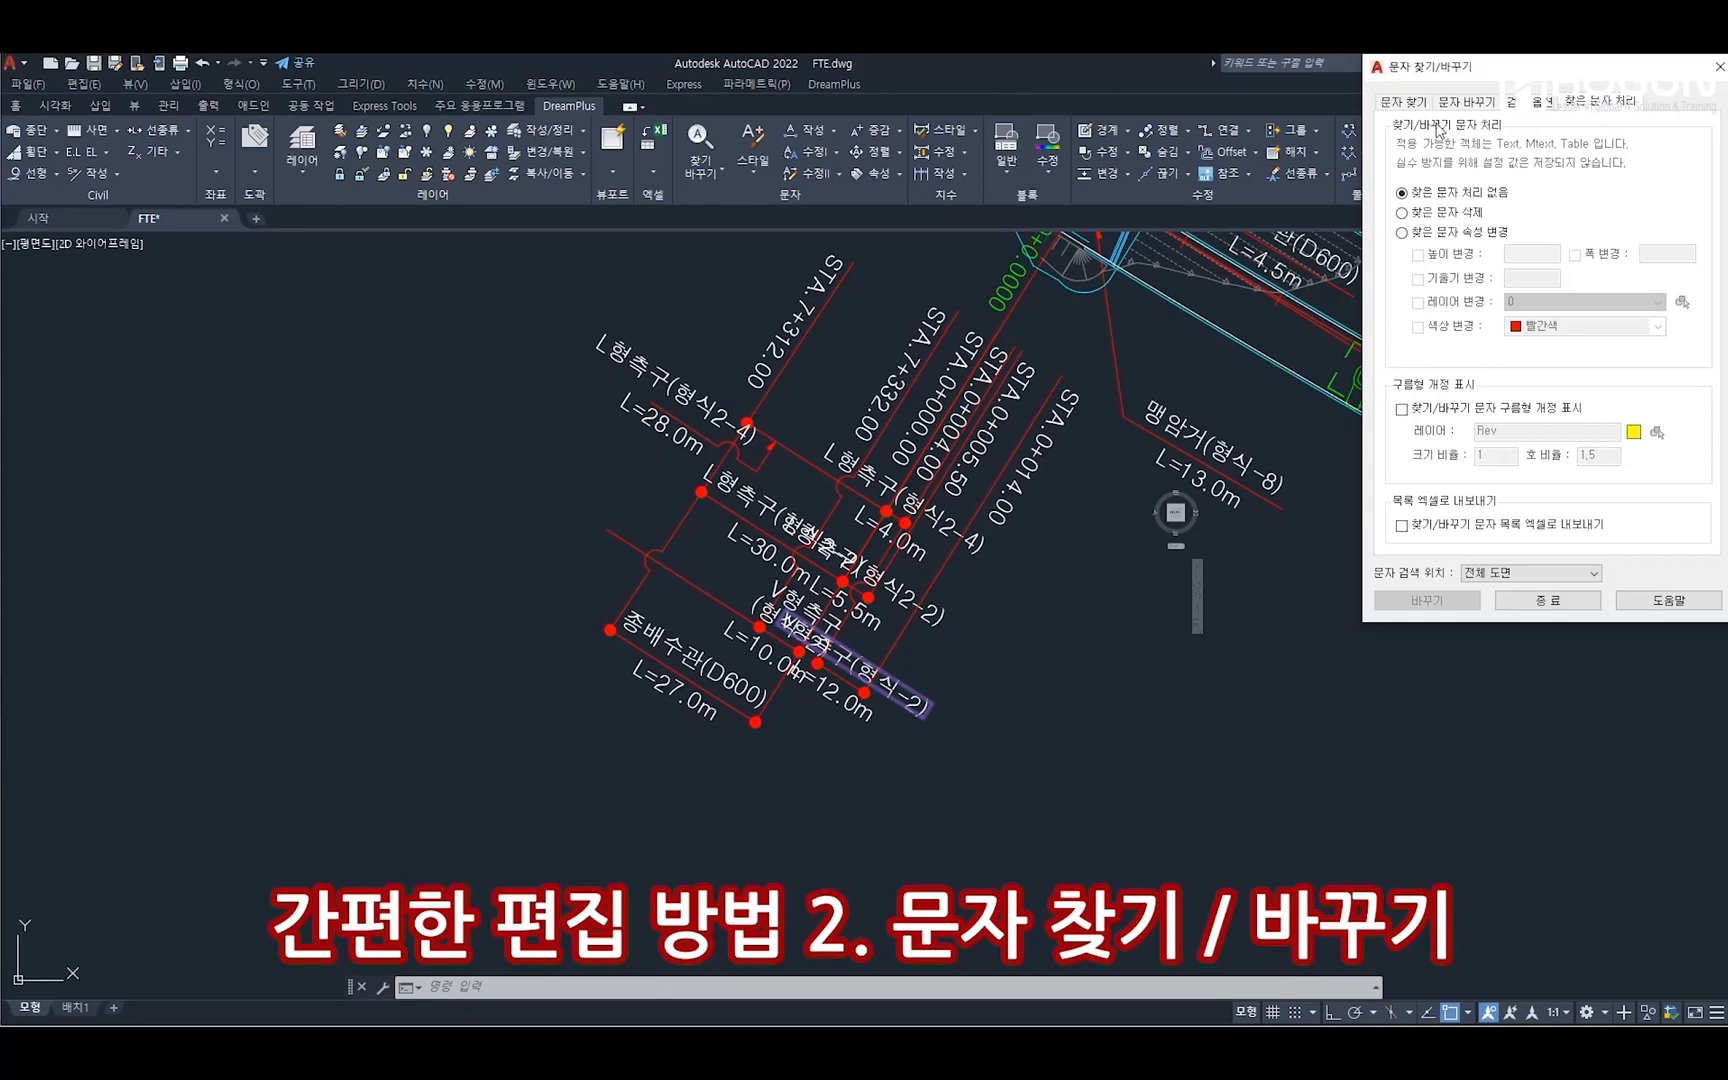
left_click(1406, 102)
Close the find/replace tool and return to an overview of the road plan
left_click(1547, 602)
middle_click_drag(1400, 406, 980, 586)
mouse_move(1483, 642)
middle_mouse_down()
mouse_move(1304, 559)
mouse_move(1096, 531)
middle_mouse_up()
middle_click(1096, 531)
middle_click(1096, 531)
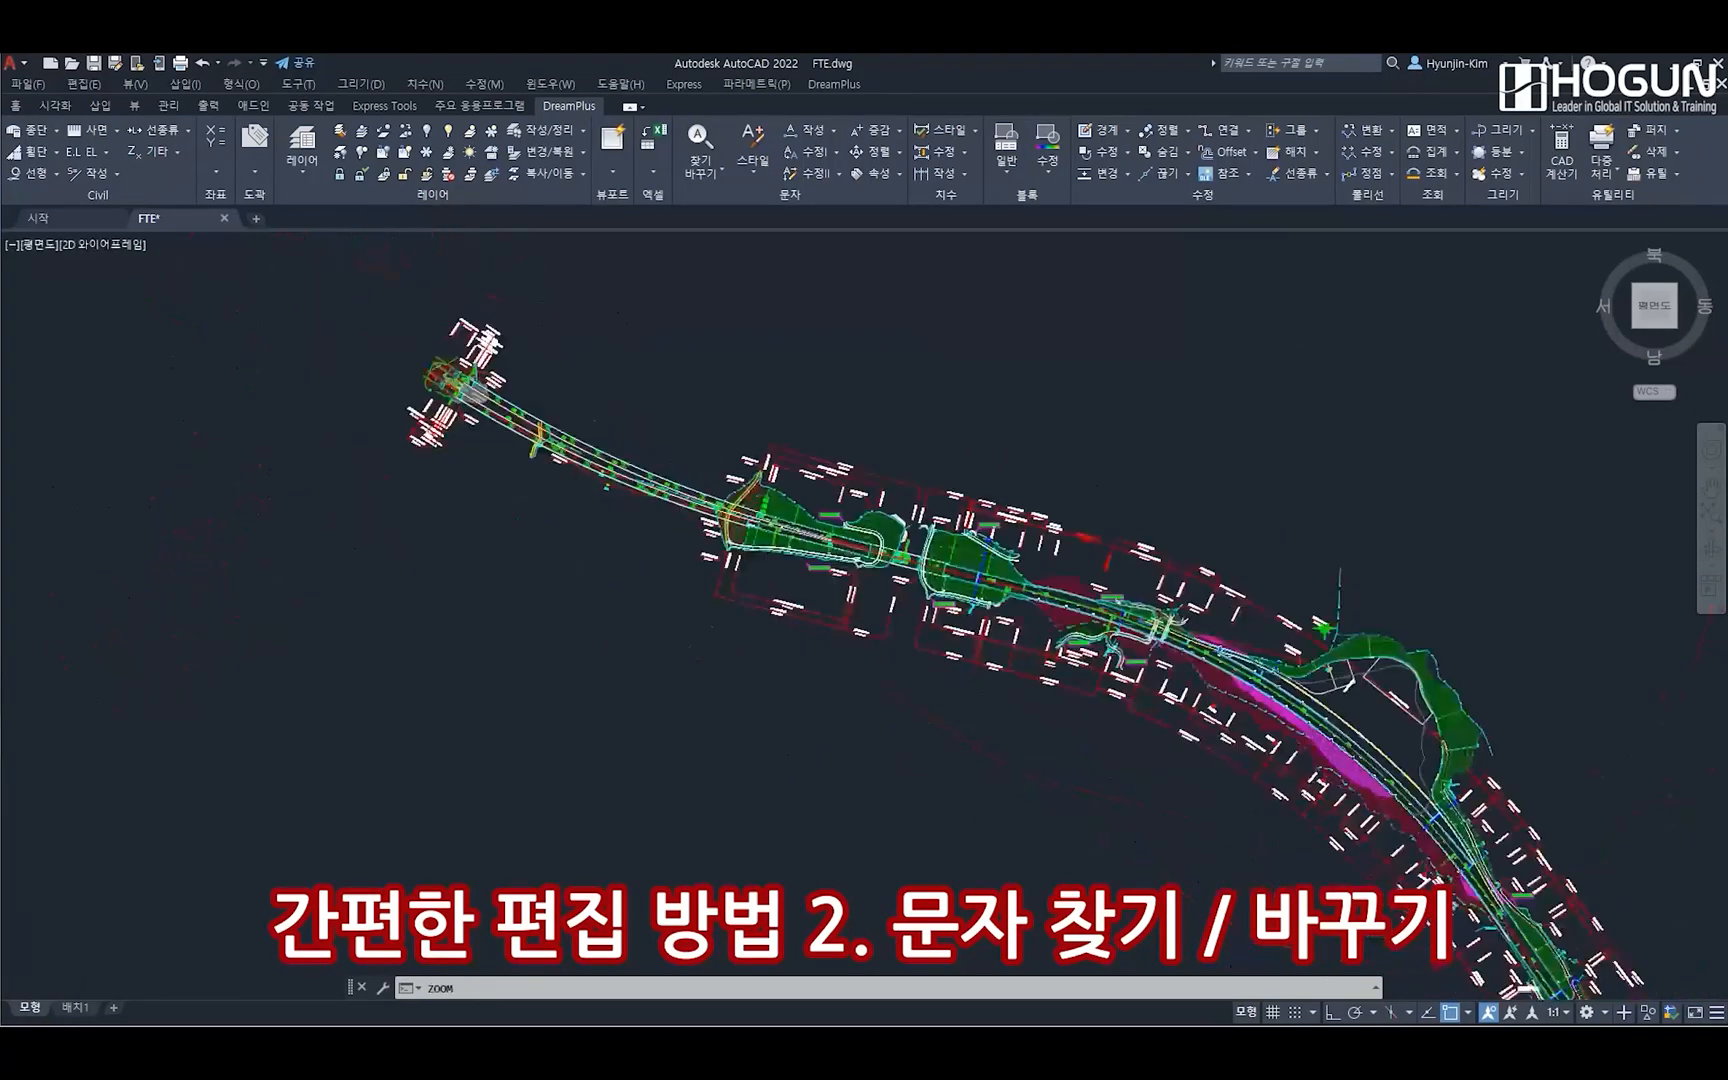